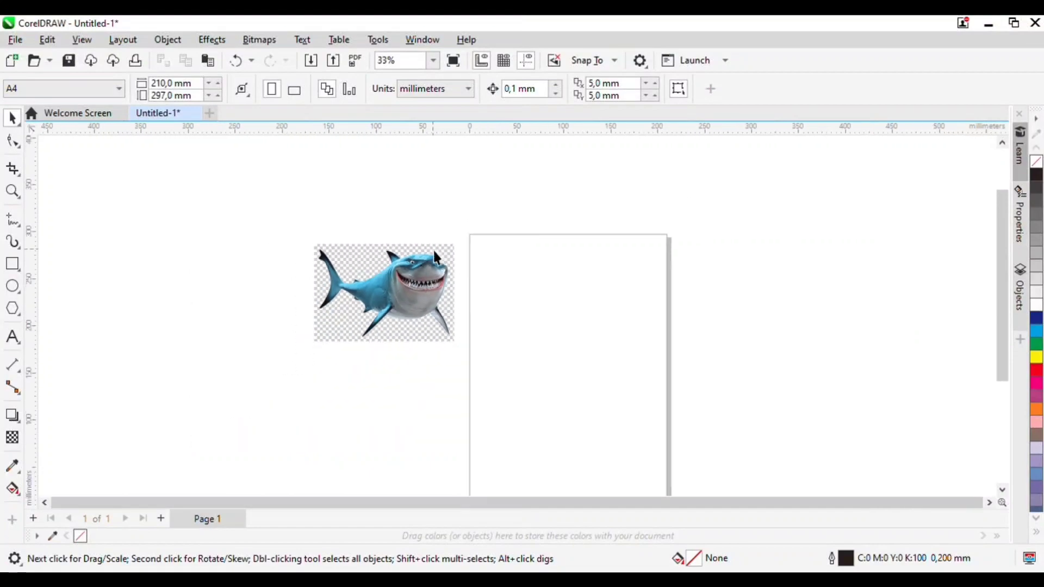
Step: Move the shark image onto the page and enlarge it proportionally to about 184 × 128 mm
{"action": "scroll", "coordinate": [459, 271], "scroll_direction": "up", "scroll_amount": 5}
{"action": "scroll", "coordinate": [487, 321], "scroll_direction": "down", "scroll_amount": 3}
{"action": "scroll", "coordinate": [463, 311], "scroll_direction": "up", "scroll_amount": 1}
{"action": "left_click_drag", "start_coordinate": [345, 286], "coordinate": [620, 296]}
{"action": "left_click_drag", "start_coordinate": [502, 376], "coordinate": [467, 405]}
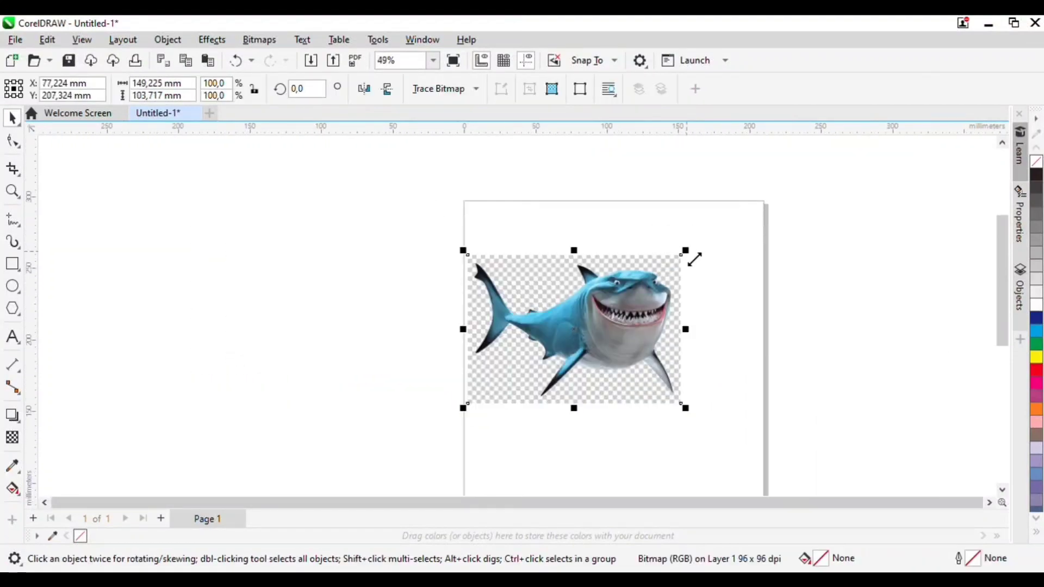
{"action": "left_click_drag", "start_coordinate": [694, 259], "coordinate": [748, 220]}
Step: Start a Bézier outline above the shark's eye on the snout side and trace around the brow's tip onto the head
{"action": "key", "text": "shift+F2"}
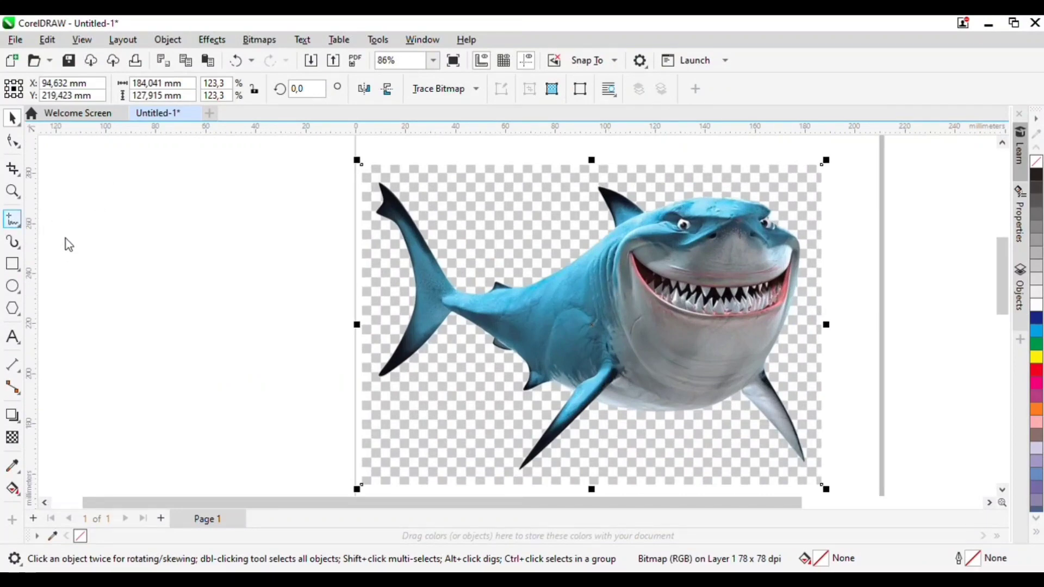
{"action": "left_click", "coordinate": [66, 254]}
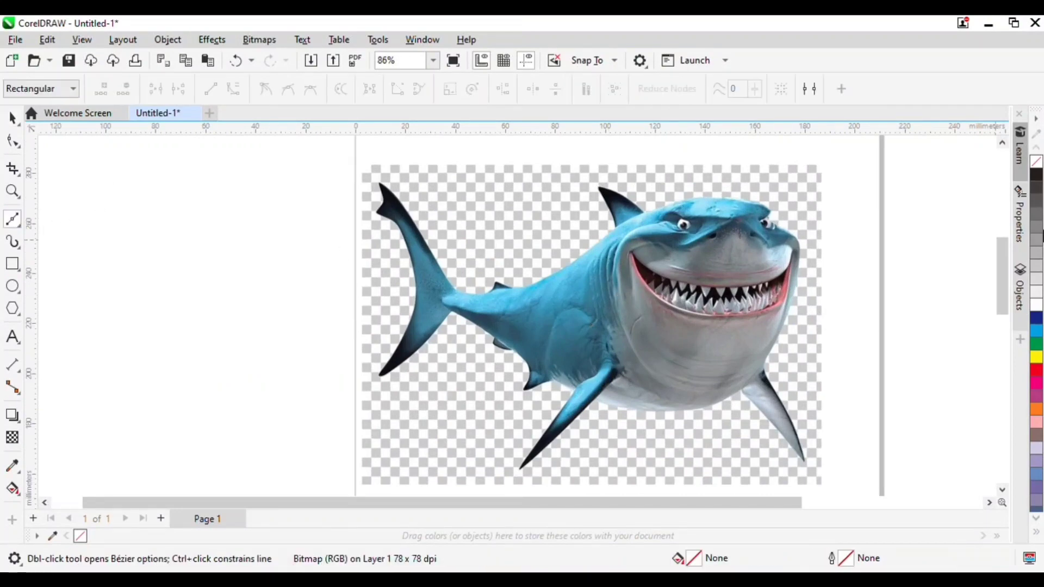
{"action": "scroll", "coordinate": [775, 218], "scroll_direction": "up", "scroll_amount": 8}
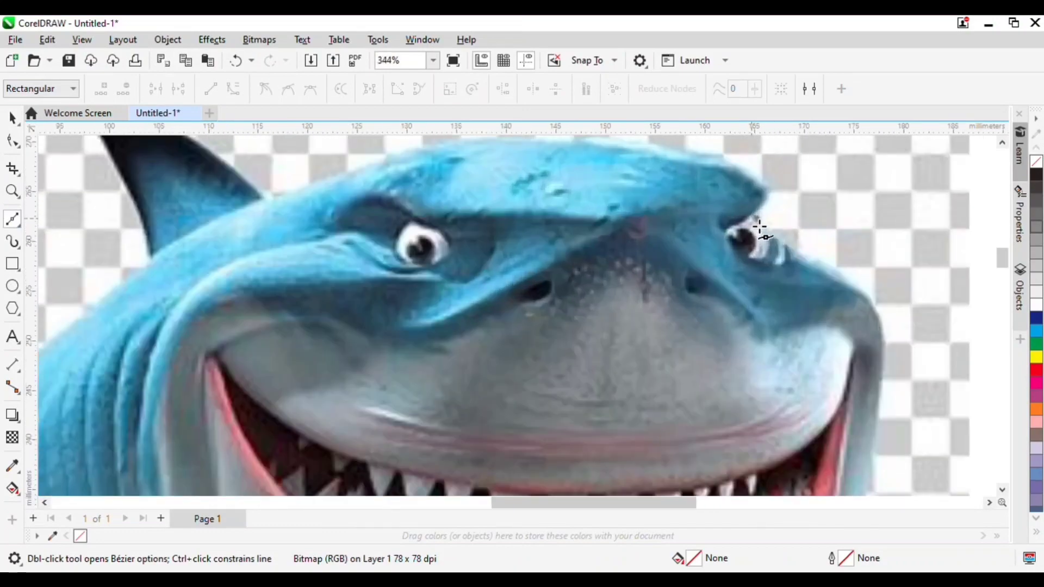
{"action": "left_click", "coordinate": [756, 214]}
{"action": "left_click", "coordinate": [770, 195]}
{"action": "left_click", "coordinate": [737, 162]}
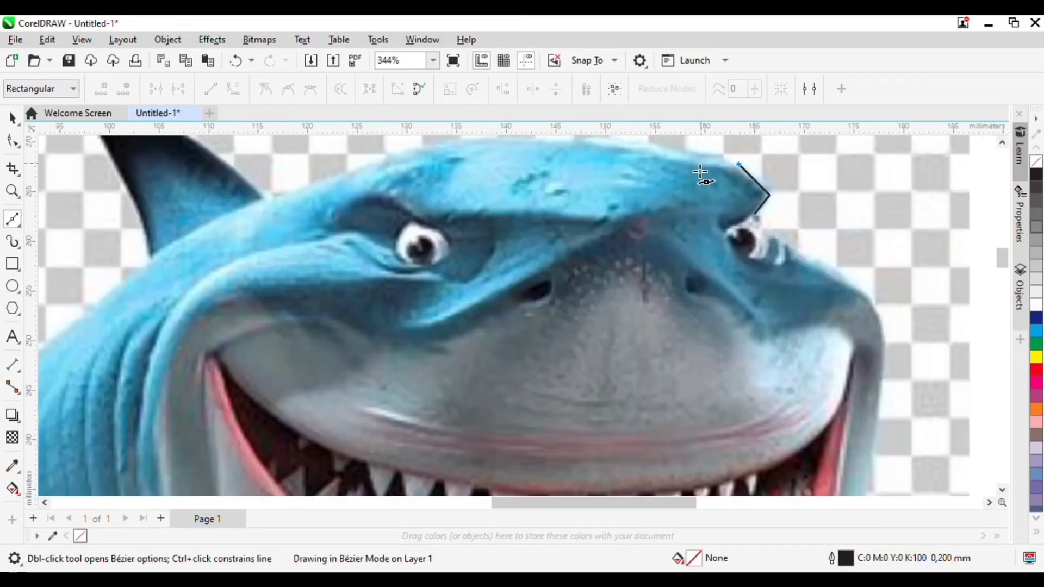
{"action": "left_click", "coordinate": [676, 153]}
Step: Continue the Bézier outline along the top of the shark's head to the base of the large dorsal fin
{"action": "scroll", "coordinate": [684, 163], "scroll_direction": "up", "scroll_amount": 1}
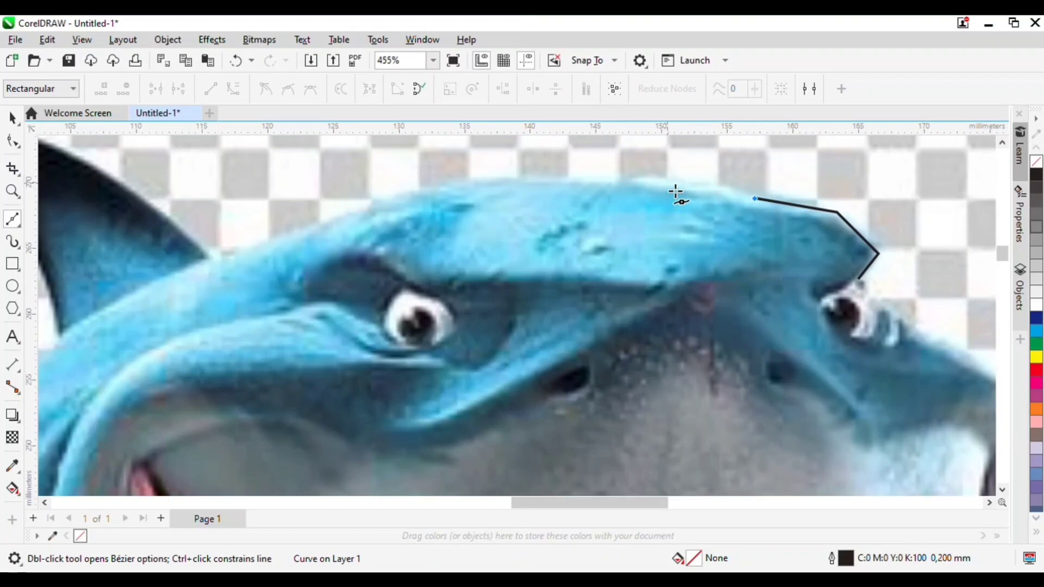
{"action": "left_click", "coordinate": [667, 183]}
{"action": "left_click", "coordinate": [577, 181]}
{"action": "left_click", "coordinate": [506, 174]}
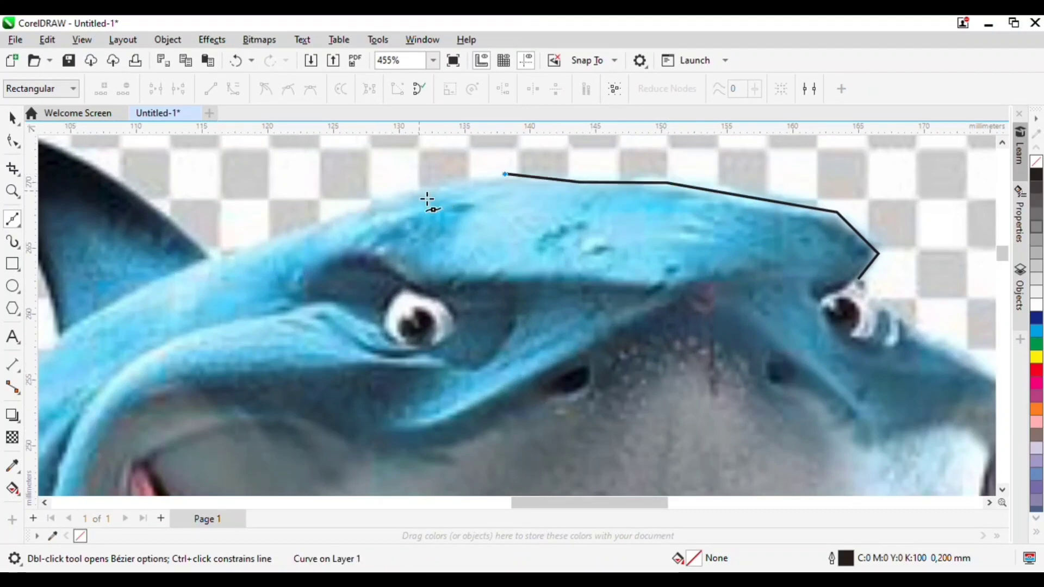
{"action": "left_click", "coordinate": [421, 188]}
{"action": "left_click", "coordinate": [325, 219]}
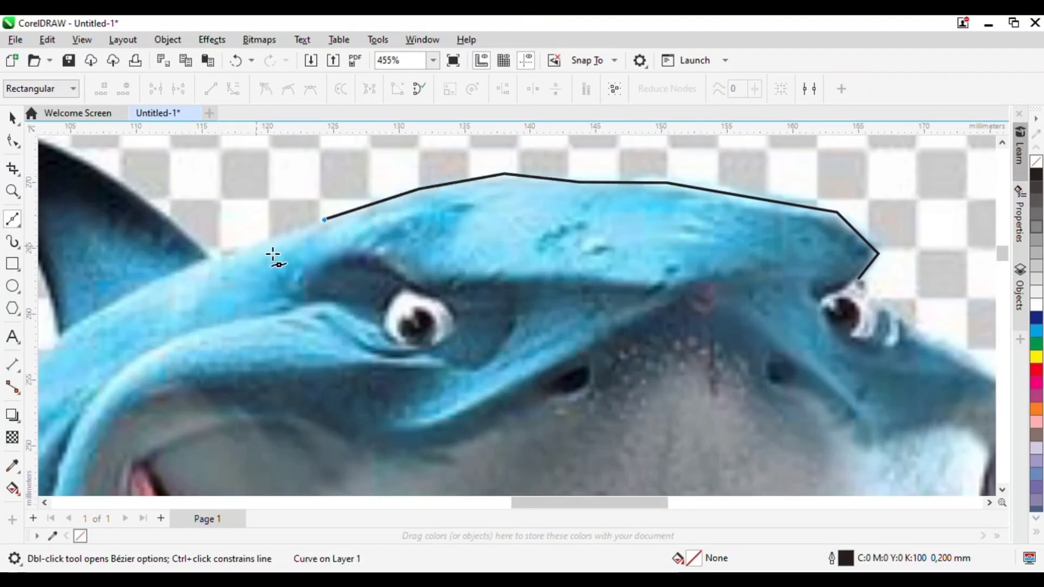
{"action": "left_click", "coordinate": [267, 243]}
{"action": "left_click", "coordinate": [217, 250]}
Step: Trace the large dorsal fin up to its tip and down its rear edge to the back
{"action": "scroll", "coordinate": [333, 217], "scroll_direction": "down", "scroll_amount": 1}
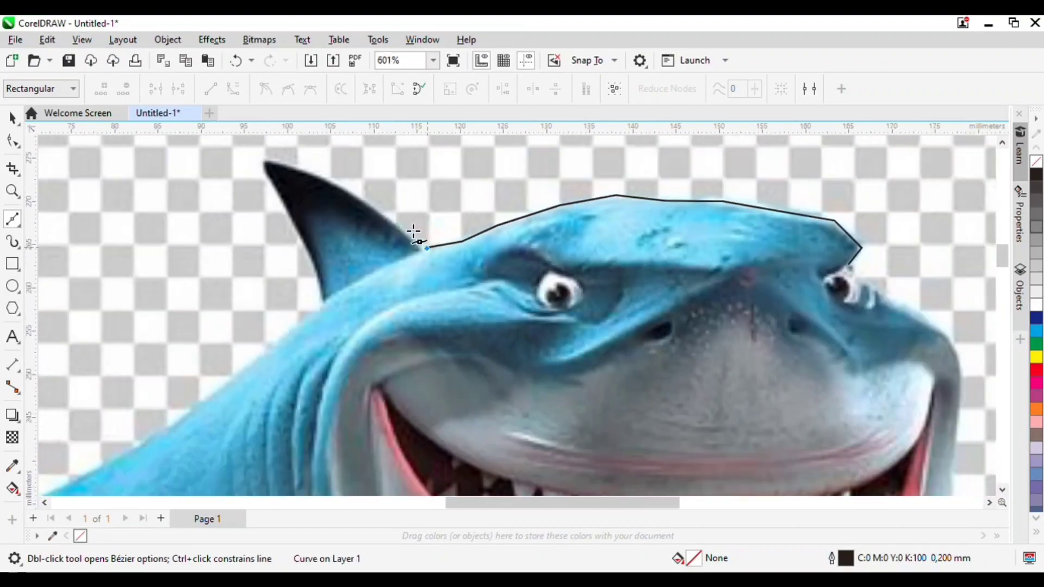
{"action": "left_click", "coordinate": [347, 191]}
{"action": "left_click", "coordinate": [263, 161]}
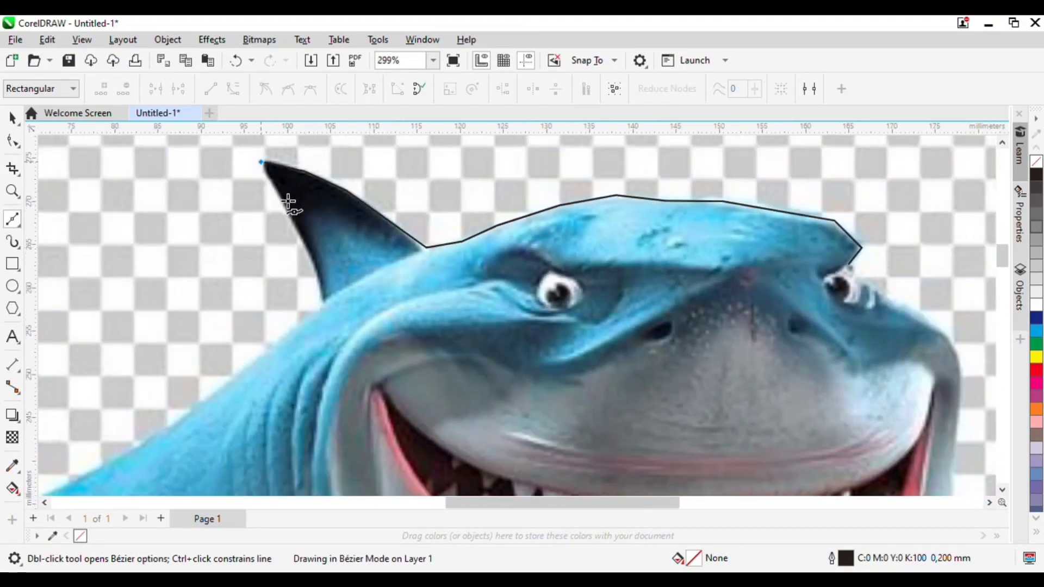
{"action": "left_click", "coordinate": [308, 250]}
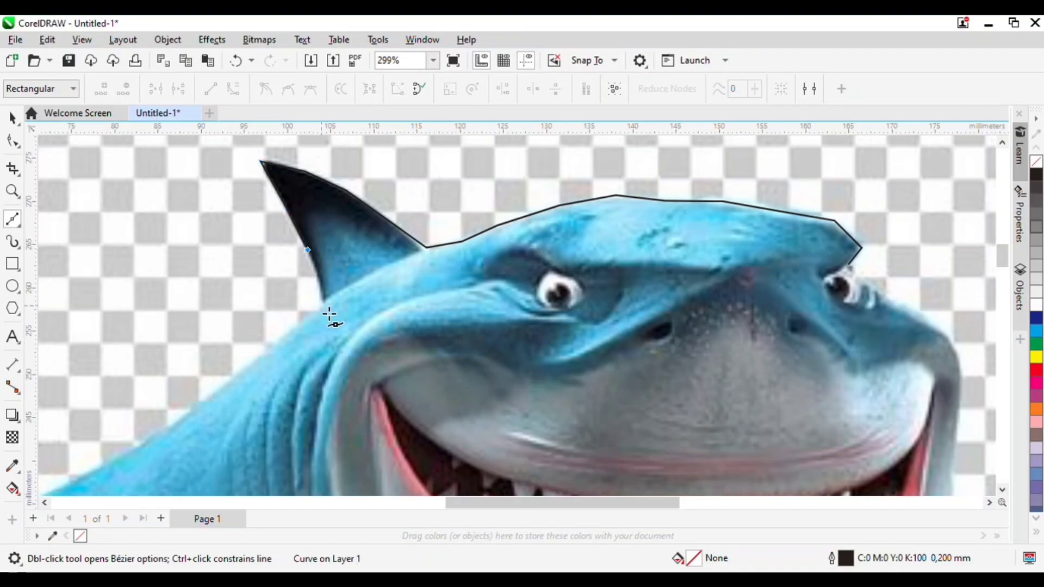
{"action": "left_click", "coordinate": [322, 305]}
Step: Continue the outline along the shark's back from the large dorsal fin to the base of the small rear dorsal fin
{"action": "scroll", "coordinate": [417, 179], "scroll_direction": "down", "scroll_amount": 2}
{"action": "scroll", "coordinate": [333, 277], "scroll_direction": "up", "scroll_amount": 3}
{"action": "scroll", "coordinate": [350, 279], "scroll_direction": "down", "scroll_amount": 2}
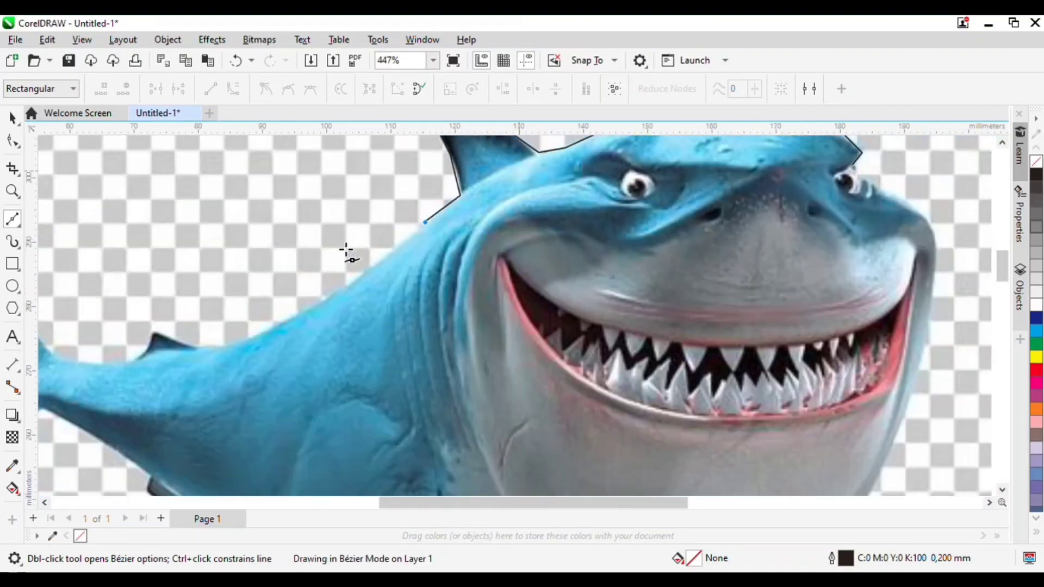
{"action": "scroll", "coordinate": [345, 252], "scroll_direction": "up", "scroll_amount": 3}
{"action": "left_click", "coordinate": [463, 219]}
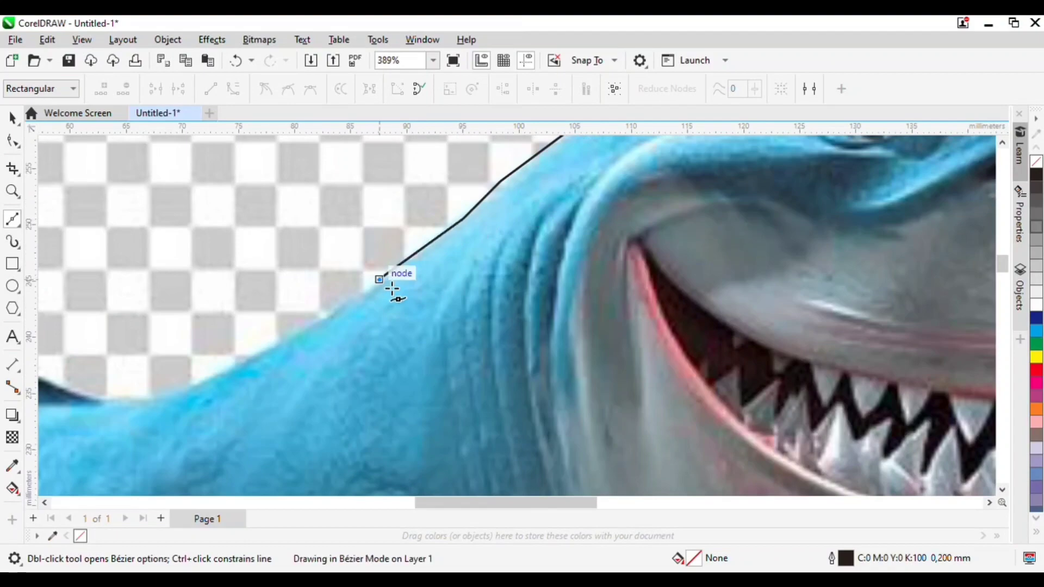
{"action": "scroll", "coordinate": [397, 290], "scroll_direction": "down", "scroll_amount": 2}
{"action": "scroll", "coordinate": [435, 264], "scroll_direction": "up", "scroll_amount": 2}
{"action": "left_click", "coordinate": [348, 294]}
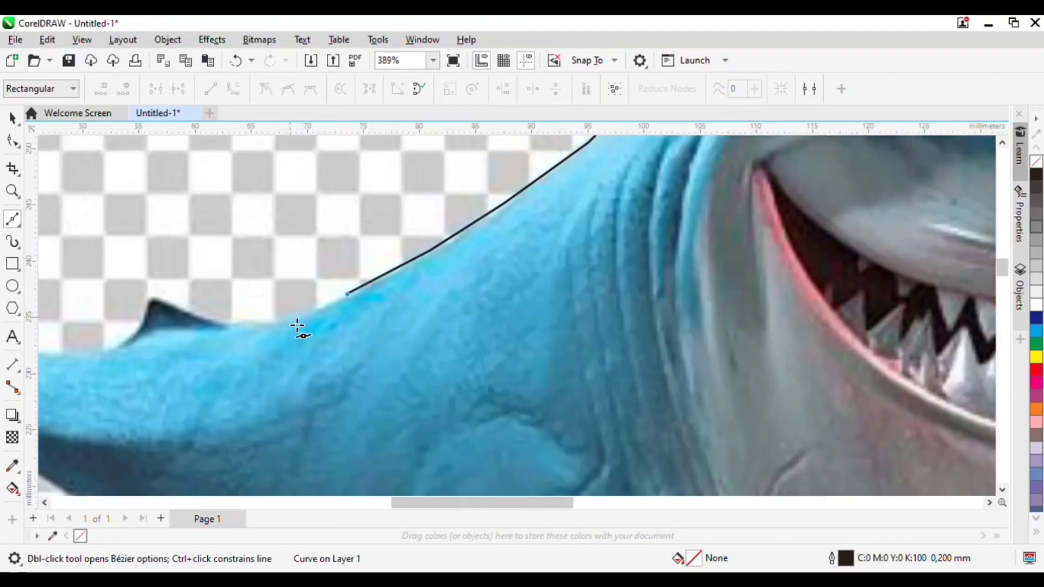
{"action": "left_click", "coordinate": [286, 317]}
{"action": "left_click", "coordinate": [227, 326]}
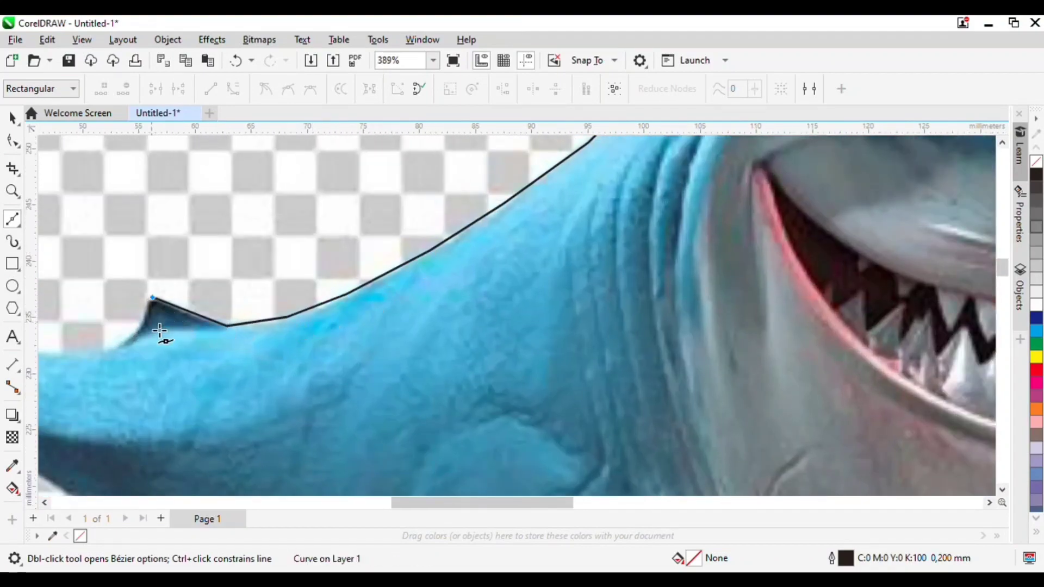
Step: Trace the small rear dorsal fin and the upper edge of the tail stalk to the start of the tail fin
{"action": "left_click", "coordinate": [119, 347]}
{"action": "scroll", "coordinate": [397, 288], "scroll_direction": "down", "scroll_amount": 2}
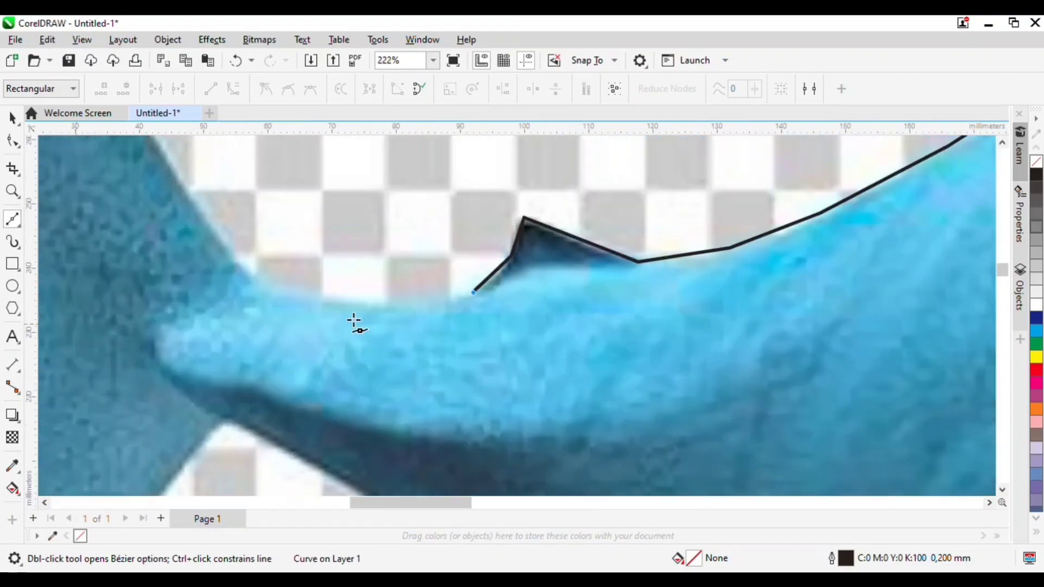
{"action": "scroll", "coordinate": [357, 324], "scroll_direction": "up", "scroll_amount": 3}
{"action": "left_click", "coordinate": [379, 300]}
{"action": "left_click", "coordinate": [276, 290]}
Step: Trace the lower part of the upper tail lobe's body-side edge, starting from the tail stalk
{"action": "scroll", "coordinate": [280, 278], "scroll_direction": "down", "scroll_amount": 2}
{"action": "scroll", "coordinate": [298, 345], "scroll_direction": "up", "scroll_amount": 2}
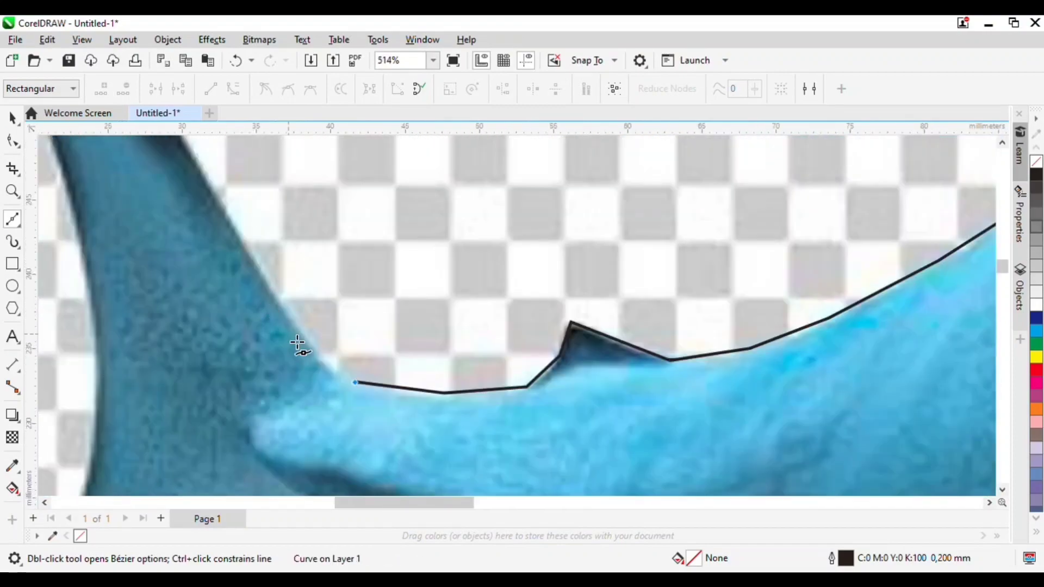
{"action": "left_click", "coordinate": [288, 317]}
{"action": "scroll", "coordinate": [331, 363], "scroll_direction": "down", "scroll_amount": 2}
{"action": "scroll", "coordinate": [290, 289], "scroll_direction": "up", "scroll_amount": 1}
{"action": "left_click", "coordinate": [299, 335]}
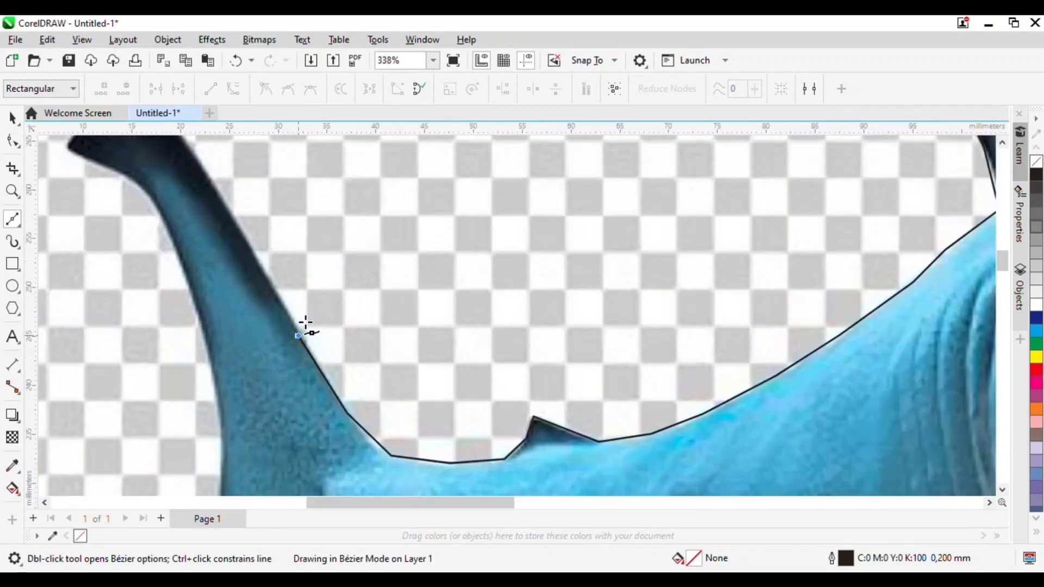
{"action": "left_click", "coordinate": [260, 268]}
Step: Continue the outline up the upper tail lobe's body-side edge to the lobe's tip
{"action": "scroll", "coordinate": [260, 268], "scroll_direction": "down", "scroll_amount": 2}
{"action": "scroll", "coordinate": [241, 225], "scroll_direction": "up", "scroll_amount": 1}
{"action": "scroll", "coordinate": [200, 218], "scroll_direction": "up", "scroll_amount": 1}
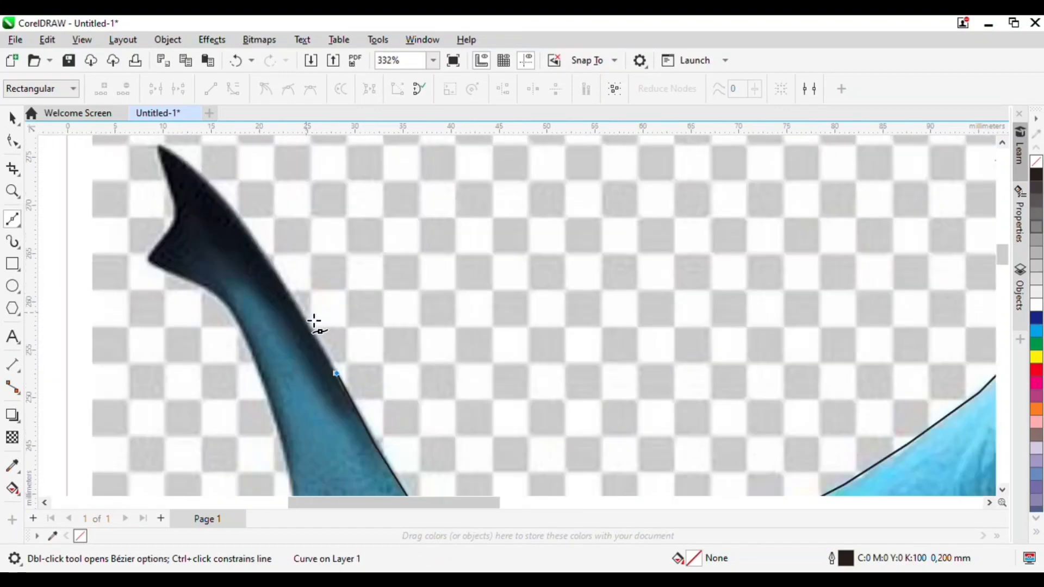
{"action": "left_click", "coordinate": [378, 449]}
{"action": "left_click", "coordinate": [352, 383]}
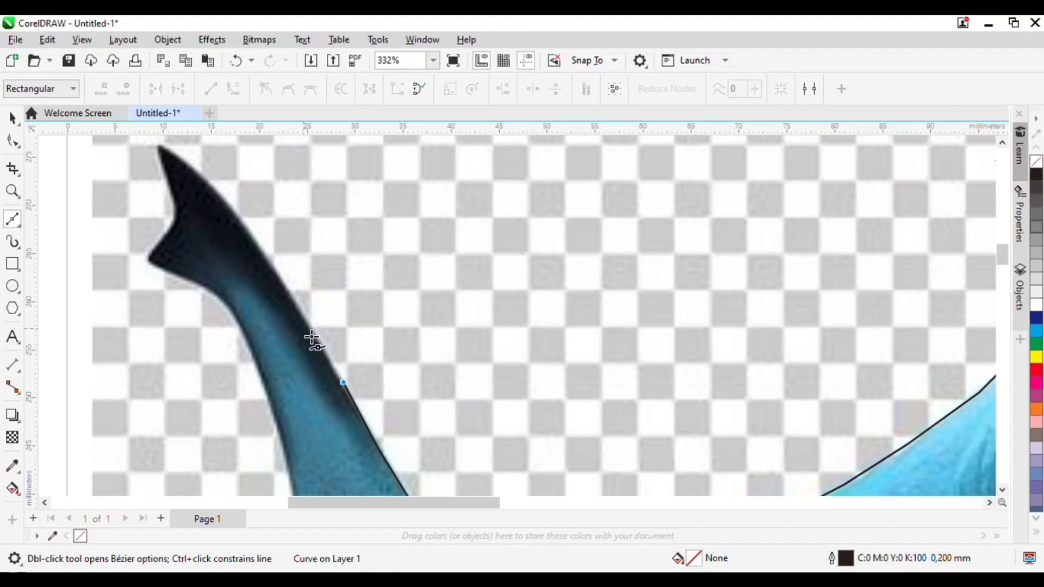
{"action": "left_click", "coordinate": [305, 319]}
{"action": "left_click", "coordinate": [282, 279]}
{"action": "left_click", "coordinate": [243, 227]}
{"action": "left_click", "coordinate": [209, 185]}
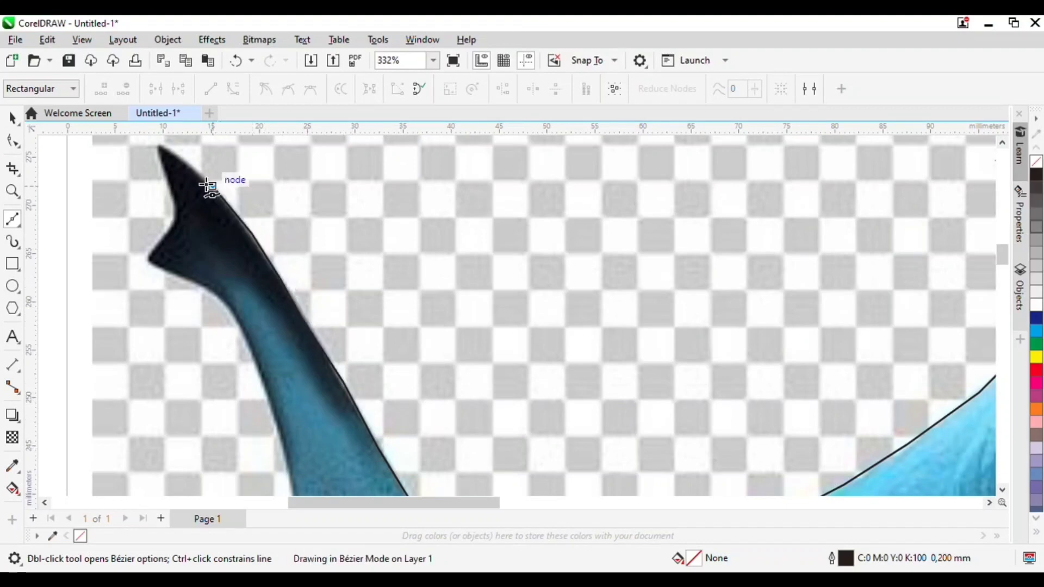
{"action": "left_click", "coordinate": [157, 144]}
Step: Trace the notch below the upper tail lobe's tip and begin following the tail's outer edge downward
{"action": "left_click", "coordinate": [175, 219]}
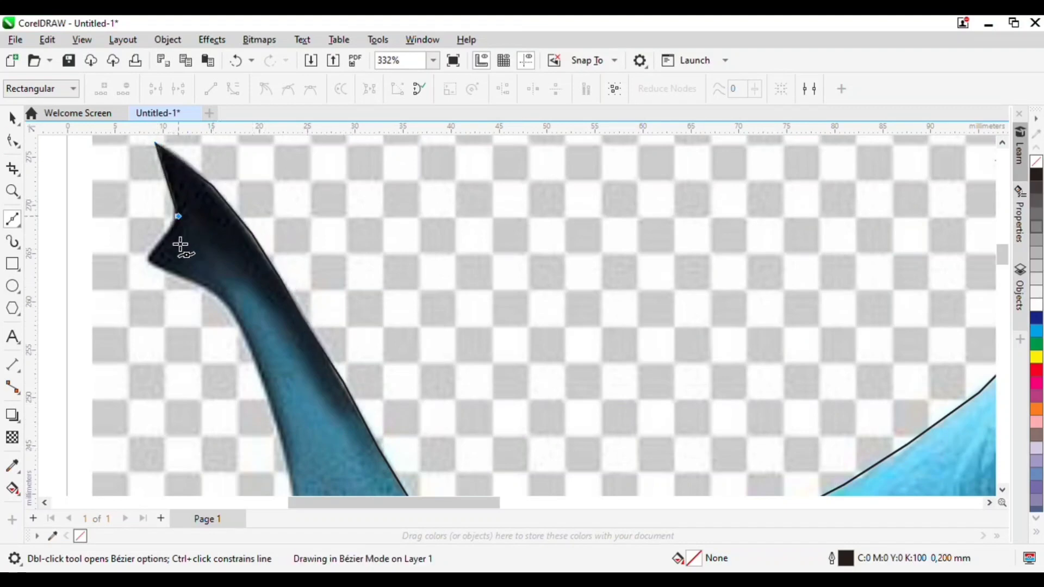
{"action": "left_click", "coordinate": [148, 259]}
{"action": "left_click", "coordinate": [201, 284]}
{"action": "key", "text": "space"}
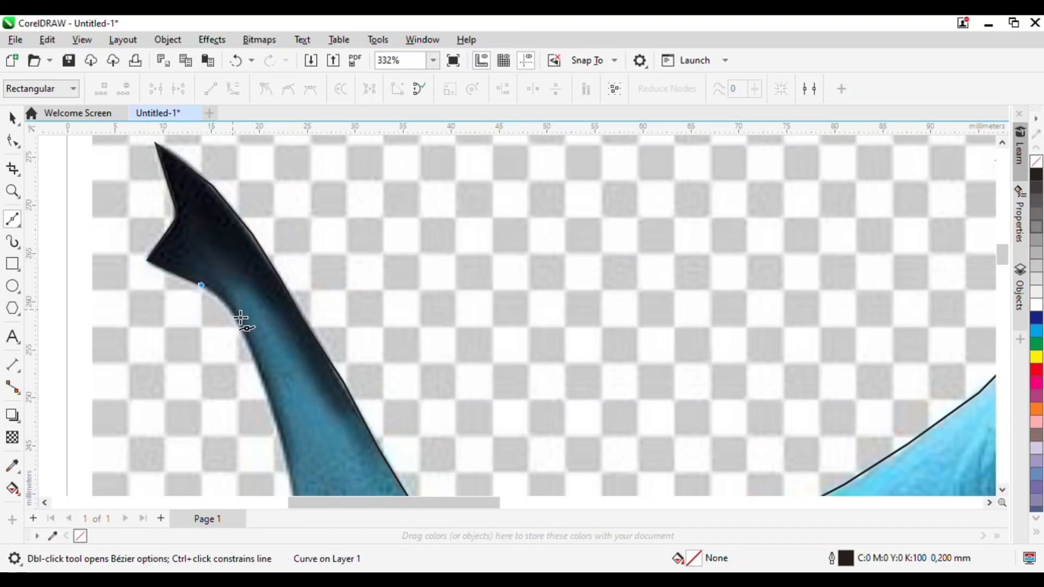
{"action": "left_click", "coordinate": [279, 395]}
Step: Continue the outline down the tail's outer edge, around its inward curve to the start of the lower lobe
{"action": "scroll", "coordinate": [292, 333], "scroll_direction": "up", "scroll_amount": 2}
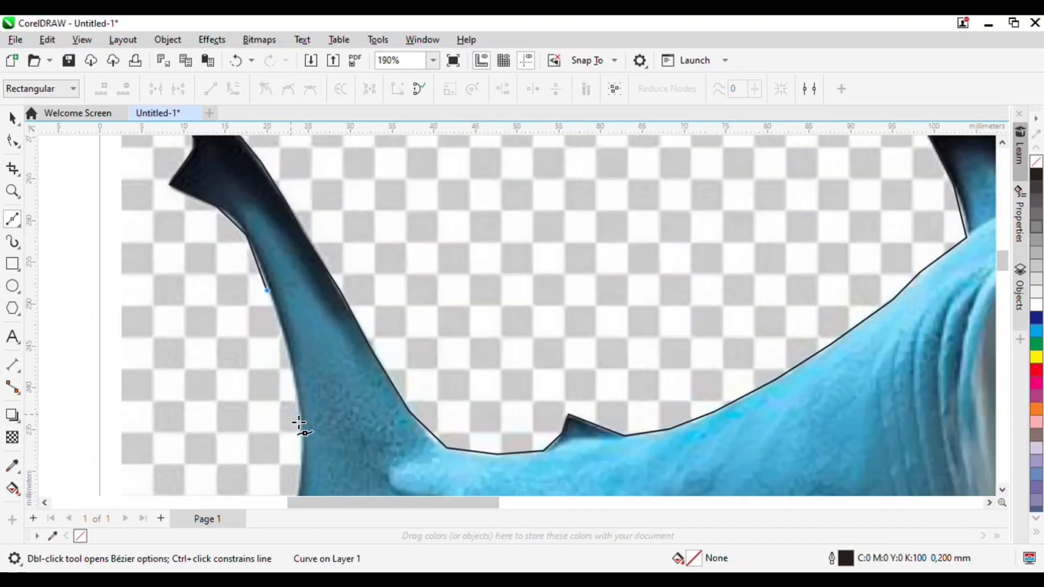
{"action": "scroll", "coordinate": [379, 181], "scroll_direction": "down", "scroll_amount": 1}
{"action": "scroll", "coordinate": [356, 303], "scroll_direction": "up", "scroll_amount": 1}
{"action": "left_click", "coordinate": [322, 243]}
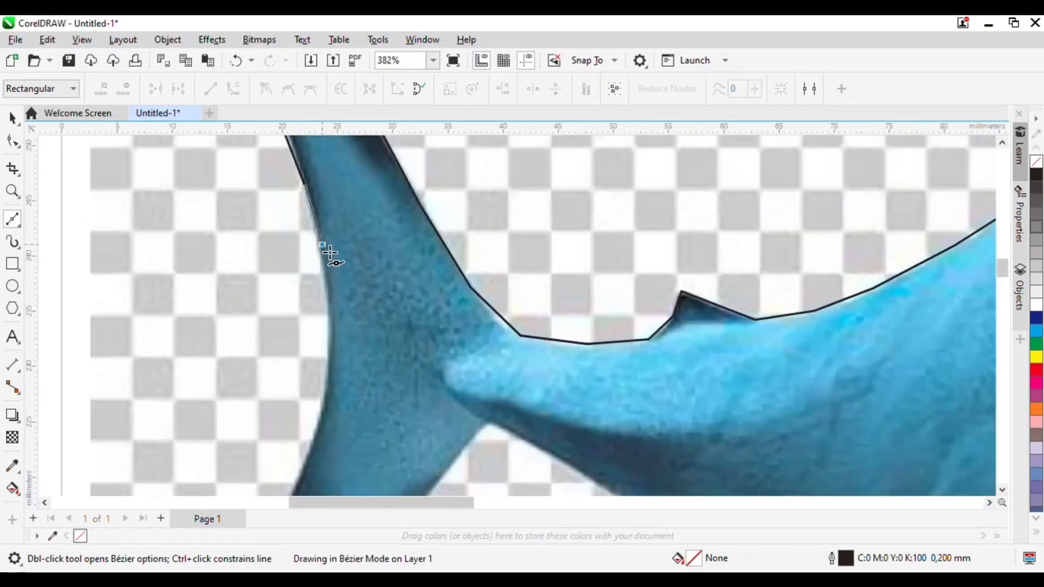
{"action": "left_click", "coordinate": [329, 321]}
{"action": "left_click", "coordinate": [326, 388]}
Step: Trace around the lower tail lobe and along the underside of the tail stalk to the small grey belly fin
{"action": "scroll", "coordinate": [423, 305], "scroll_direction": "down", "scroll_amount": 2}
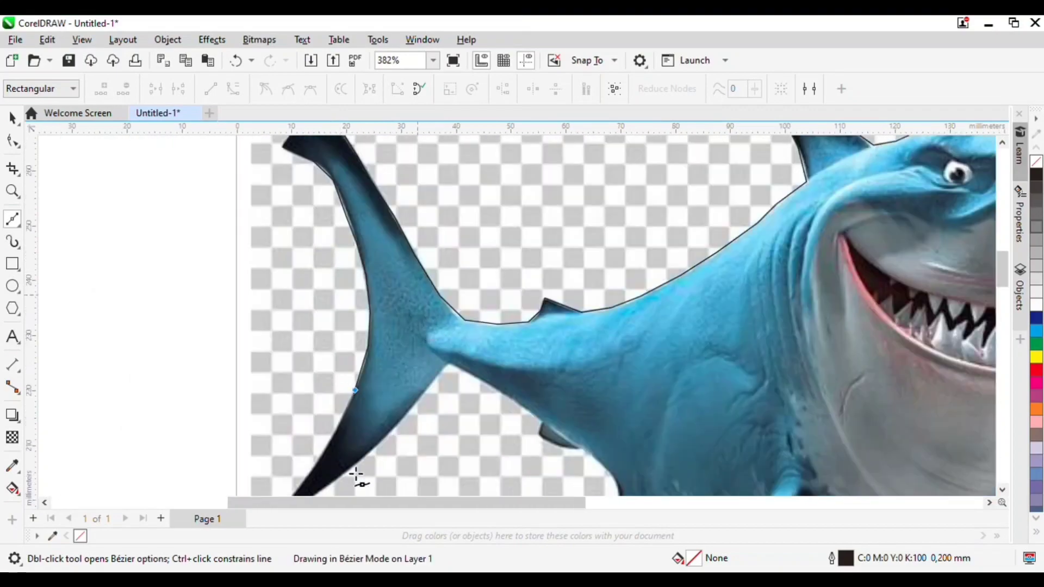
{"action": "scroll", "coordinate": [346, 472], "scroll_direction": "up", "scroll_amount": 2}
{"action": "left_click", "coordinate": [326, 389]}
{"action": "scroll", "coordinate": [737, 157], "scroll_direction": "down", "scroll_amount": 1}
{"action": "scroll", "coordinate": [409, 410], "scroll_direction": "up", "scroll_amount": 1}
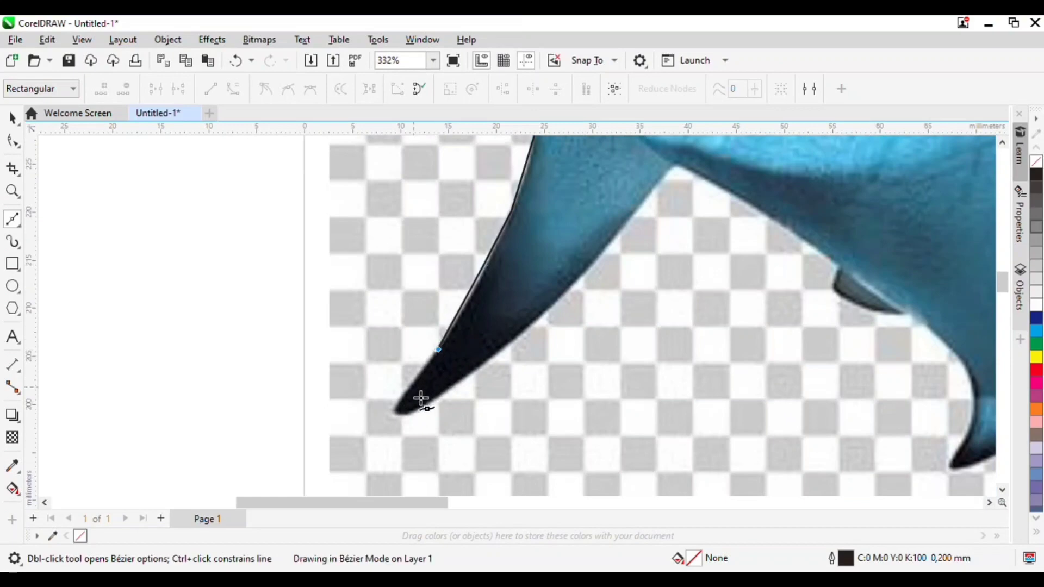
{"action": "left_click", "coordinate": [437, 394]}
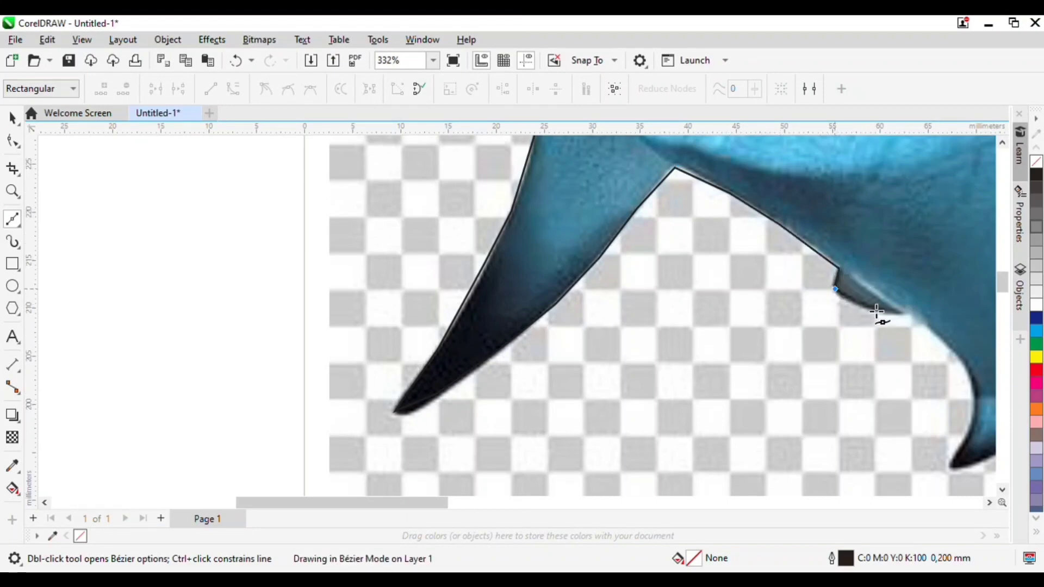
Step: Finish tracing the small grey belly fin, then follow the underside around the pointed dark-tipped fin behind the pectoral fin
{"action": "left_click", "coordinate": [909, 315]}
{"action": "scroll", "coordinate": [729, 235], "scroll_direction": "down", "scroll_amount": 2}
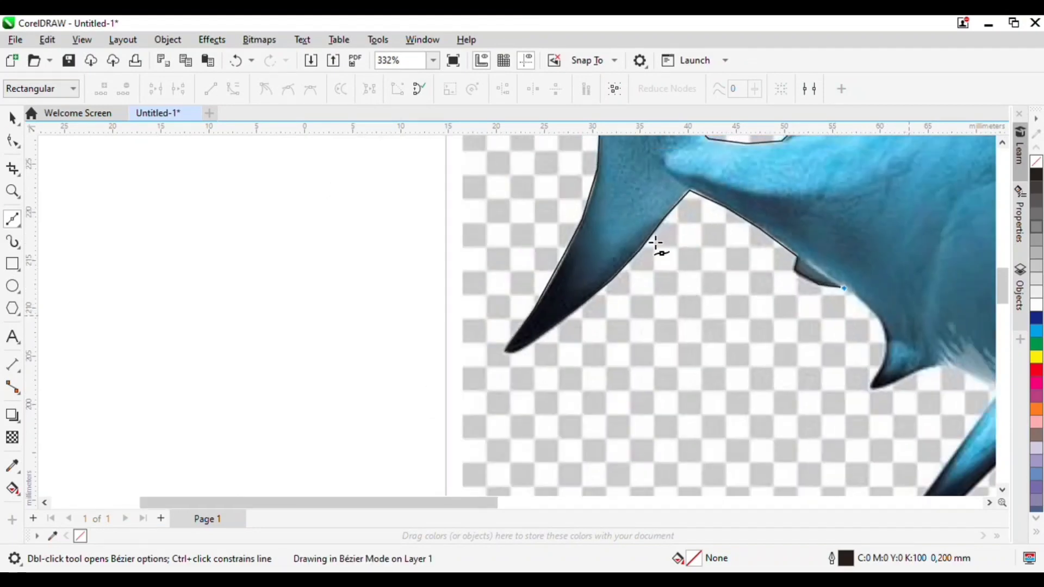
{"action": "scroll", "coordinate": [837, 288], "scroll_direction": "up", "scroll_amount": 2}
{"action": "left_click", "coordinate": [778, 287]}
{"action": "left_click", "coordinate": [803, 337]}
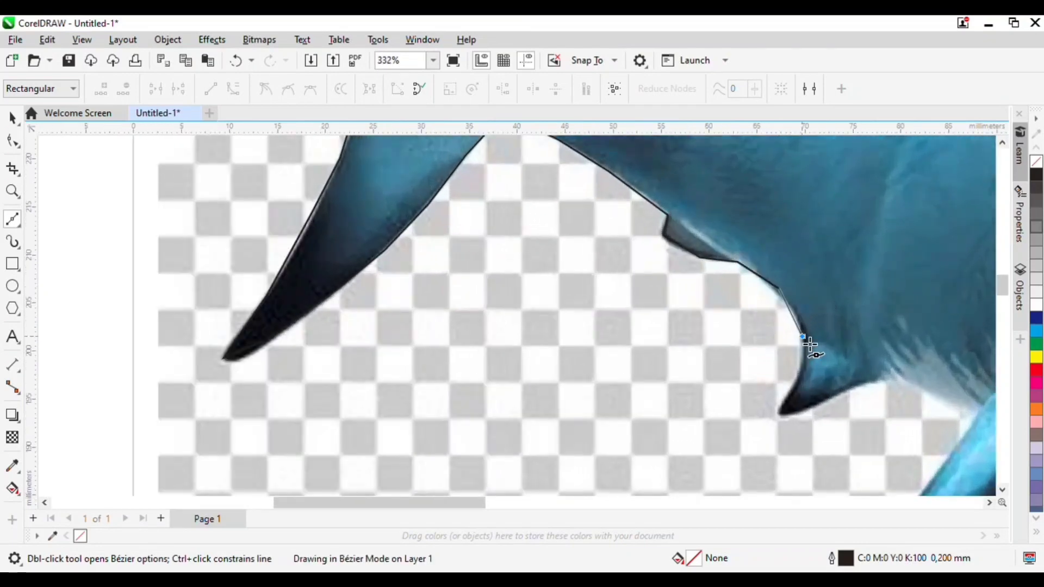
{"action": "left_click", "coordinate": [778, 412]}
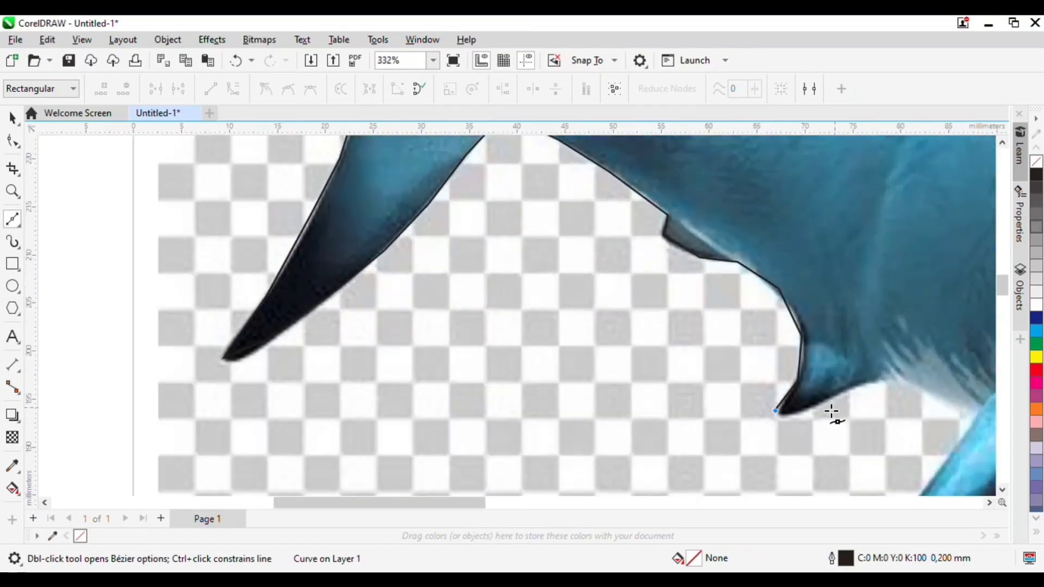
{"action": "left_click", "coordinate": [859, 382]}
Step: Extend the outline from the dark-tipped fin along the belly and around the blue pectoral fin's tip, back to the body
{"action": "scroll", "coordinate": [983, 424], "scroll_direction": "down", "scroll_amount": 2}
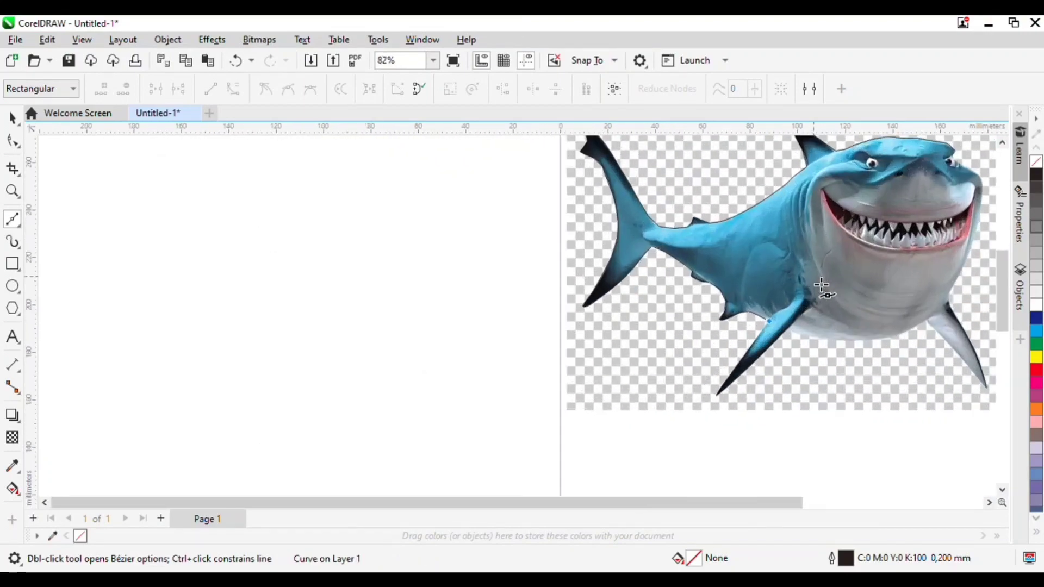
{"action": "scroll", "coordinate": [822, 286], "scroll_direction": "up", "scroll_amount": 3}
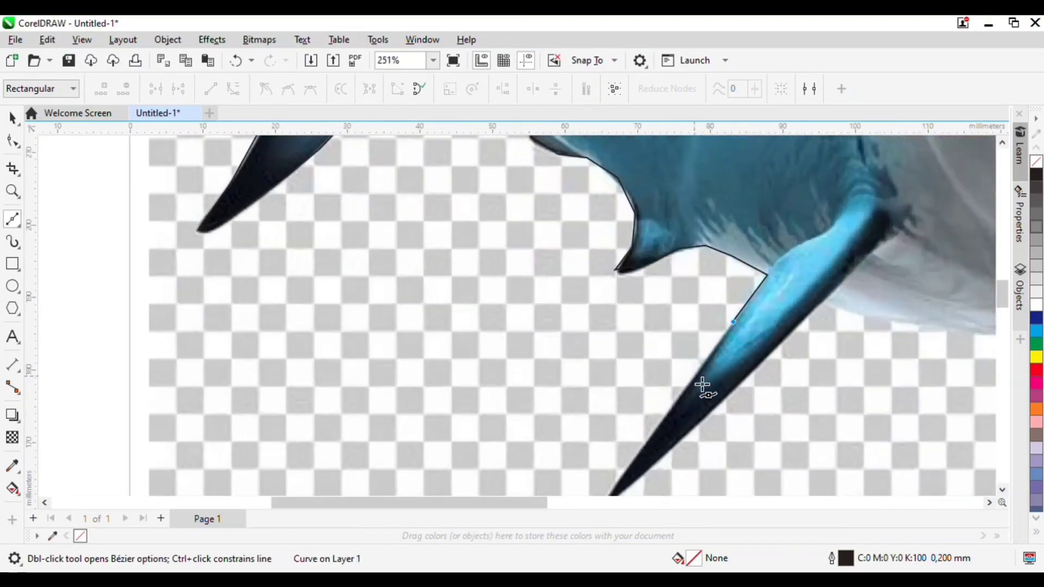
{"action": "scroll", "coordinate": [702, 385], "scroll_direction": "up", "scroll_amount": 1}
{"action": "left_click", "coordinate": [663, 387]}
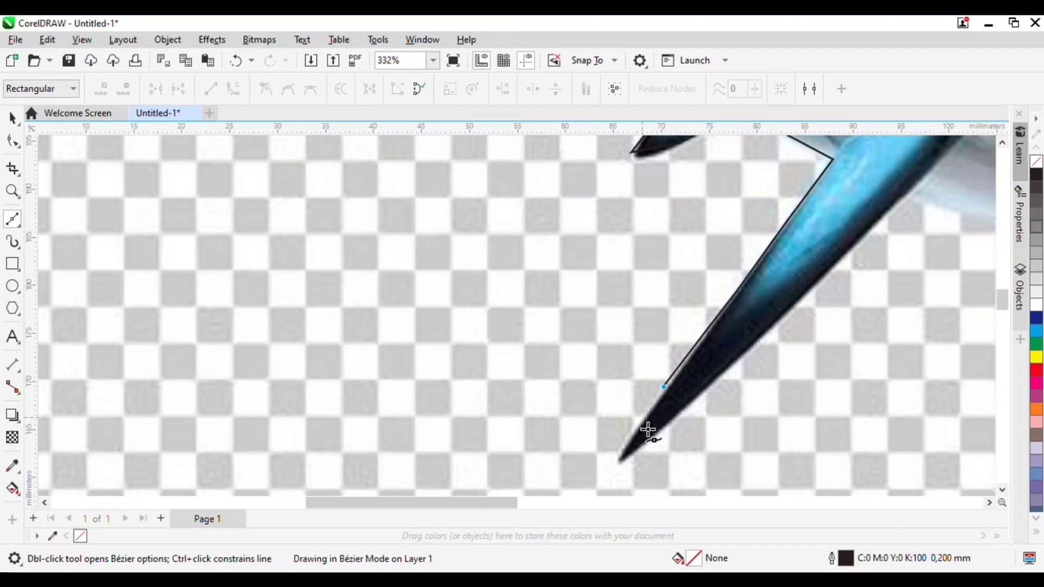
{"action": "left_click", "coordinate": [619, 463]}
{"action": "left_click", "coordinate": [746, 352]}
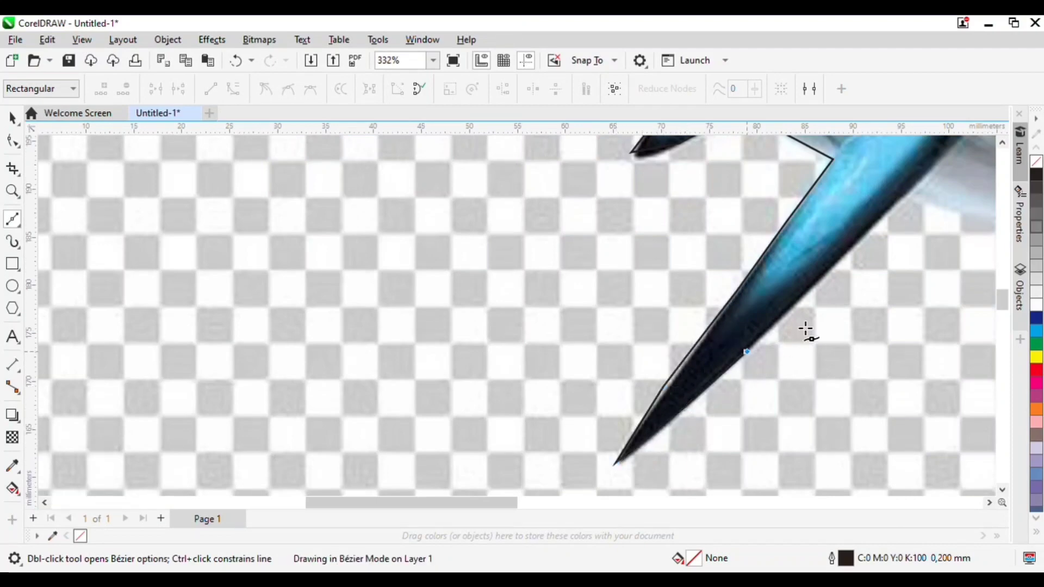
{"action": "left_click", "coordinate": [857, 243]}
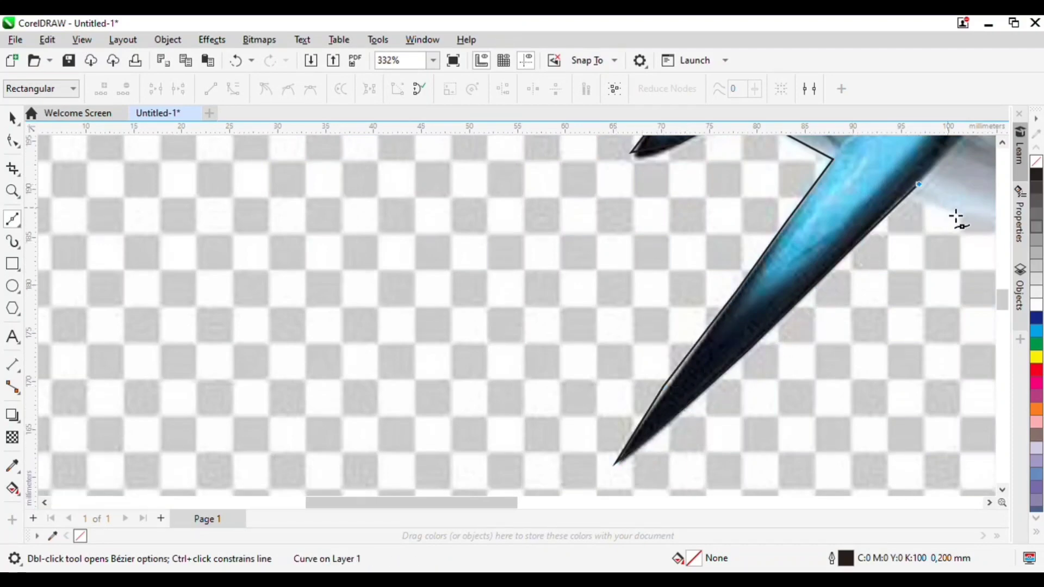
{"action": "left_click", "coordinate": [906, 195]}
Step: Trace the grey belly's lower edge from the blue pectoral fin to the base of the grey pectoral fin
{"action": "scroll", "coordinate": [699, 202], "scroll_direction": "down", "scroll_amount": 4}
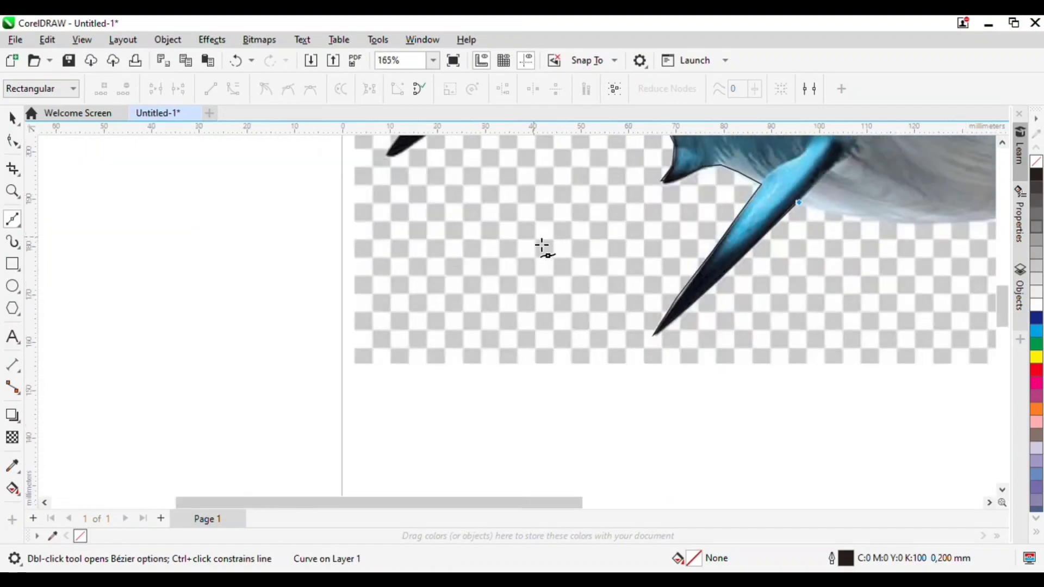
{"action": "scroll", "coordinate": [690, 168], "scroll_direction": "up", "scroll_amount": 4}
{"action": "left_click", "coordinate": [647, 270]}
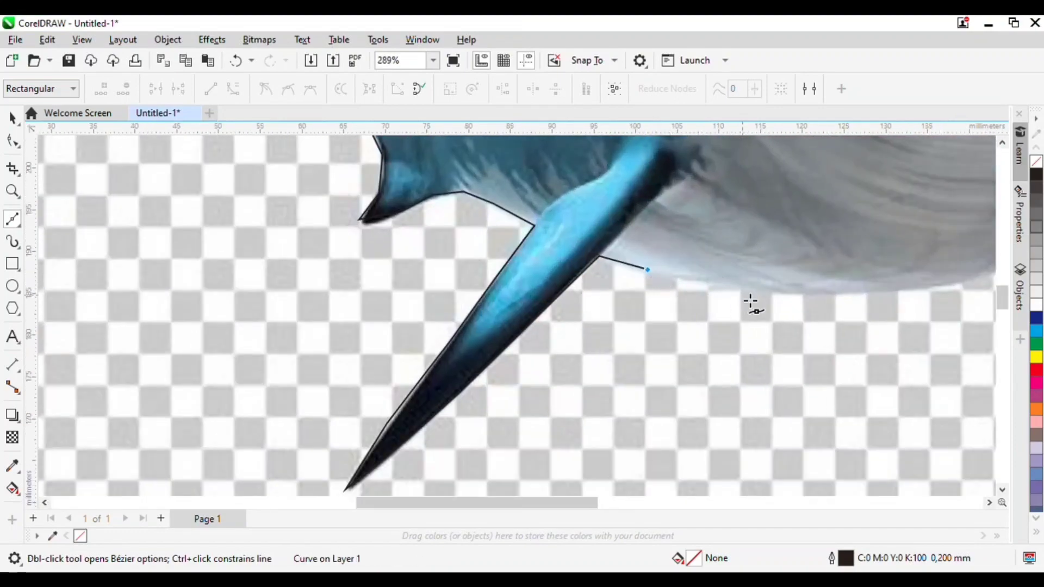
{"action": "scroll", "coordinate": [610, 364], "scroll_direction": "down", "scroll_amount": 5}
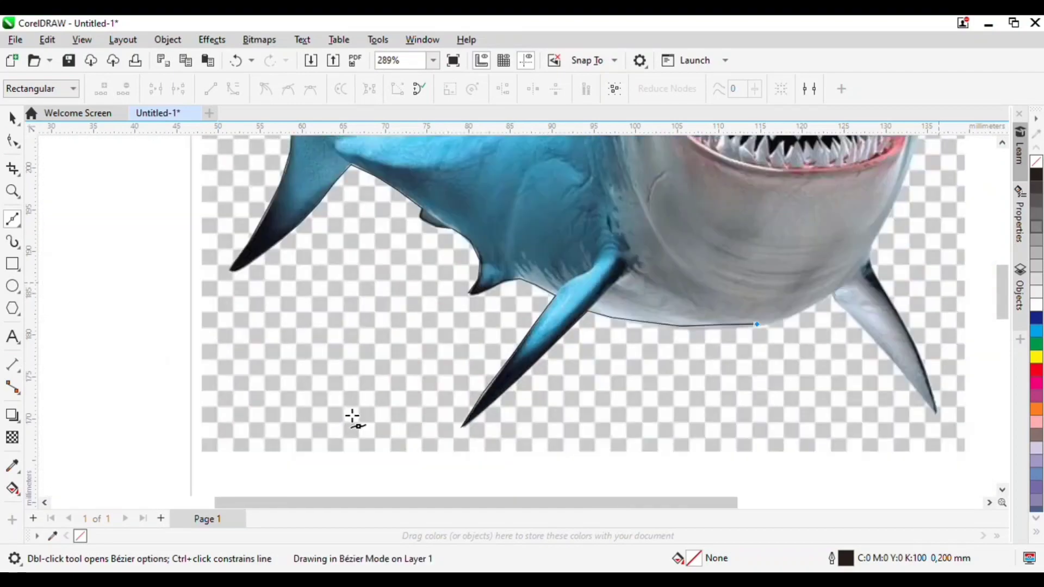
{"action": "scroll", "coordinate": [702, 340], "scroll_direction": "up", "scroll_amount": 5}
{"action": "left_click", "coordinate": [629, 332]}
{"action": "left_click", "coordinate": [696, 300]}
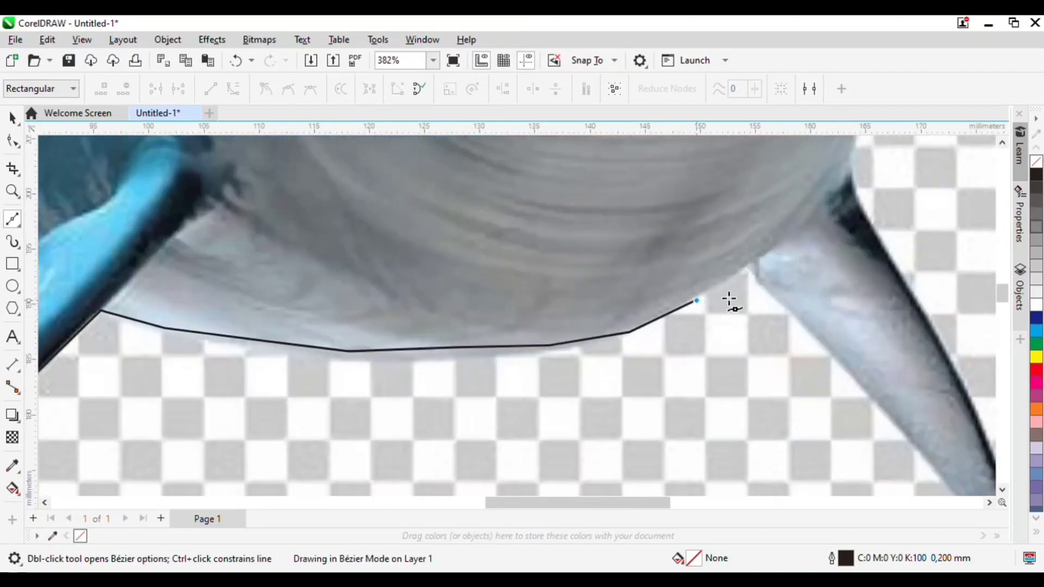
{"action": "left_click", "coordinate": [745, 269]}
Step: Continue the outline along the grey pectoral fin's inner edge down to its tip
{"action": "scroll", "coordinate": [750, 283], "scroll_direction": "down", "scroll_amount": 2}
{"action": "scroll", "coordinate": [749, 294], "scroll_direction": "up", "scroll_amount": 2}
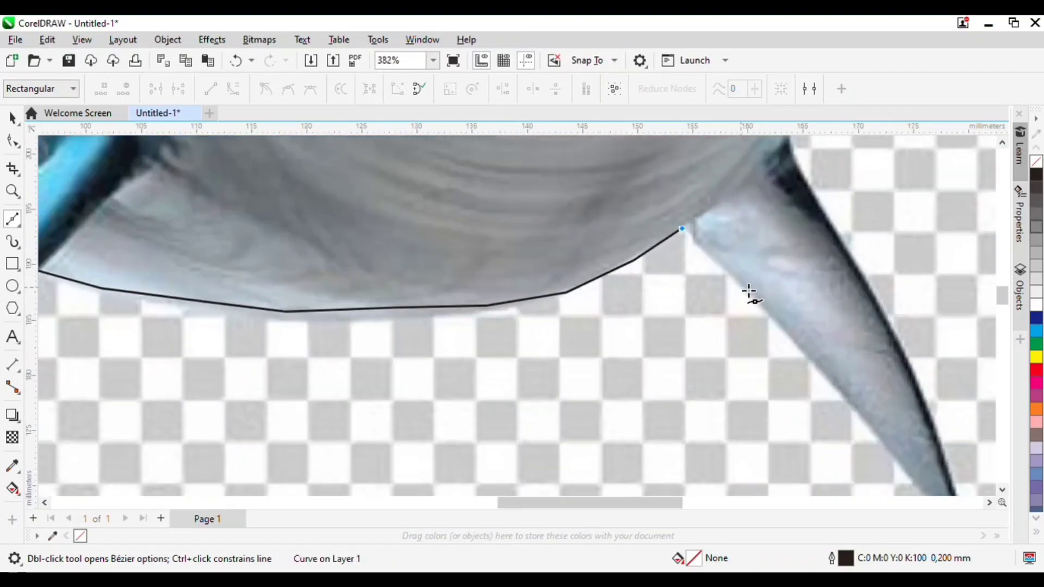
{"action": "left_click", "coordinate": [853, 408]}
{"action": "scroll", "coordinate": [832, 327], "scroll_direction": "down", "scroll_amount": 2}
{"action": "scroll", "coordinate": [853, 376], "scroll_direction": "up", "scroll_amount": 1}
{"action": "left_click", "coordinate": [866, 391]}
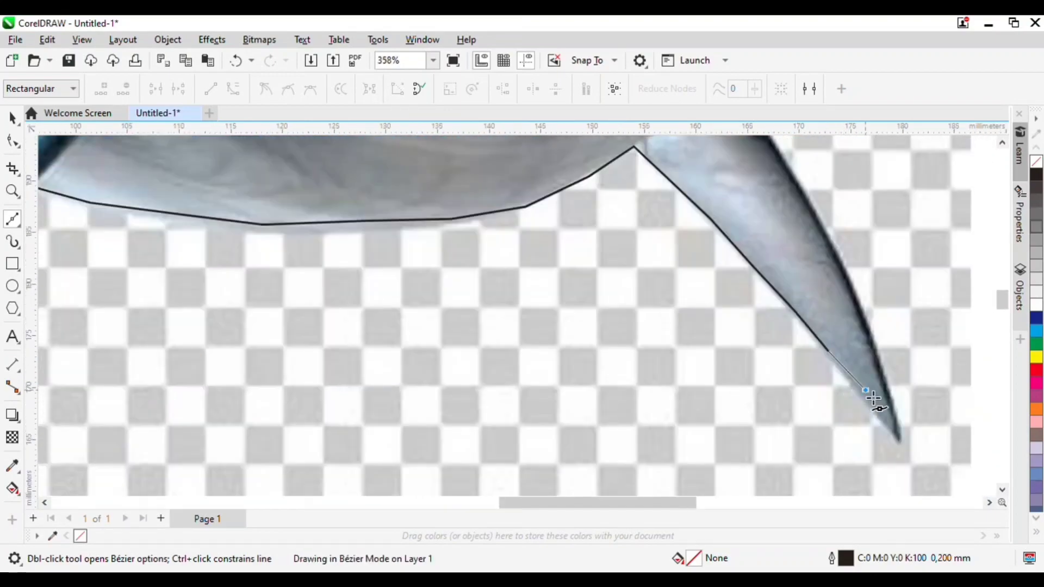
{"action": "left_click", "coordinate": [905, 443]}
Step: Trace the dark outer edge of the grey pectoral fin from its tip back up to the body
{"action": "scroll", "coordinate": [910, 446], "scroll_direction": "down", "scroll_amount": 2}
{"action": "scroll", "coordinate": [897, 424], "scroll_direction": "up", "scroll_amount": 2}
{"action": "left_click", "coordinate": [895, 437]}
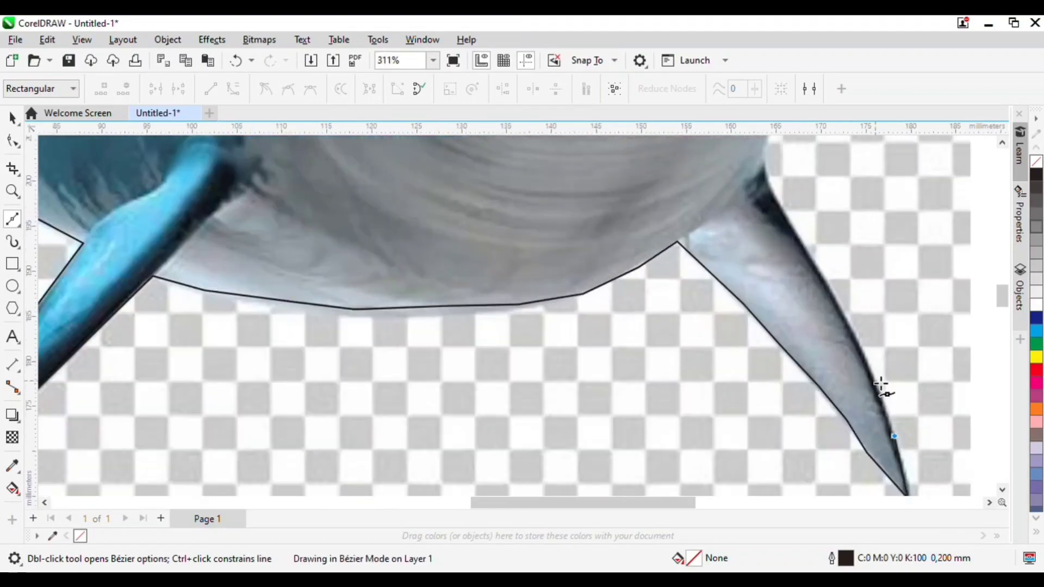
{"action": "left_click", "coordinate": [811, 255]}
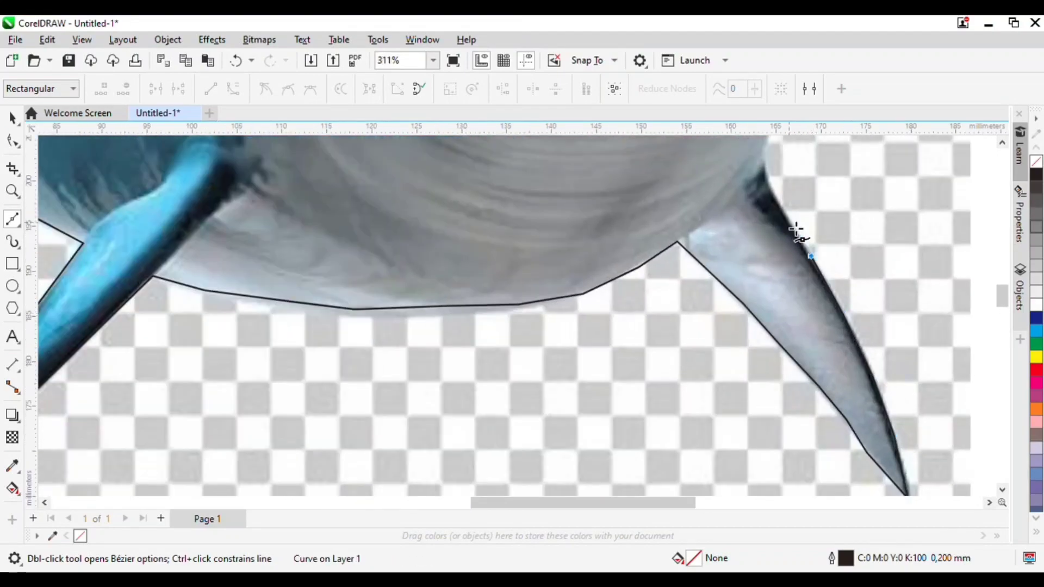
{"action": "scroll", "coordinate": [827, 400], "scroll_direction": "down", "scroll_amount": 2}
{"action": "scroll", "coordinate": [802, 322], "scroll_direction": "up", "scroll_amount": 5}
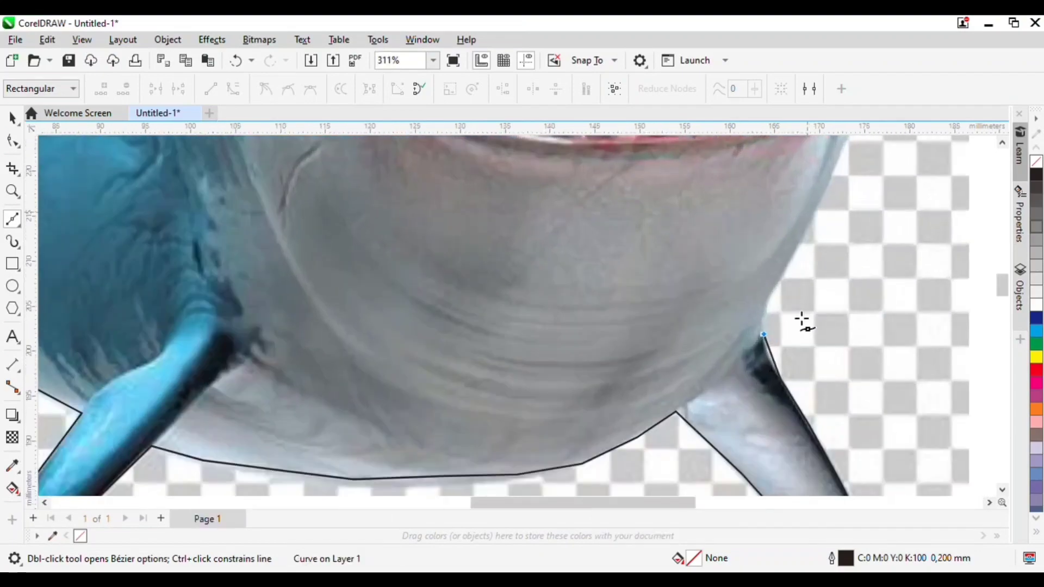
Step: Follow the shark's lower jaw edge from the grey pectoral fin up to beside the teeth
{"action": "left_click", "coordinate": [750, 282]}
{"action": "scroll", "coordinate": [764, 302], "scroll_direction": "down", "scroll_amount": 2}
{"action": "scroll", "coordinate": [755, 327], "scroll_direction": "up", "scroll_amount": 2}
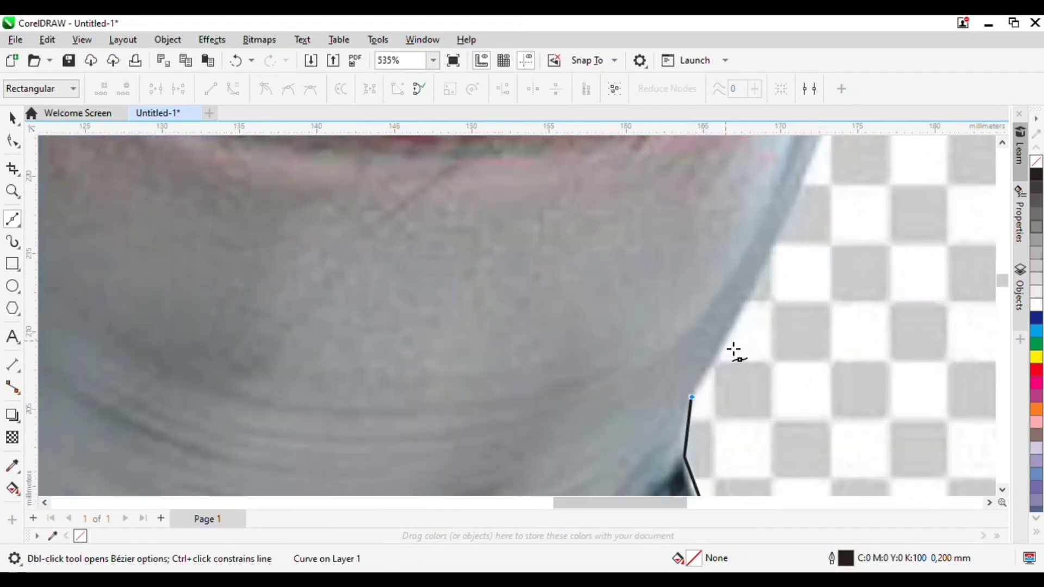
{"action": "left_click", "coordinate": [735, 349]}
{"action": "scroll", "coordinate": [788, 288], "scroll_direction": "down", "scroll_amount": 2}
{"action": "scroll", "coordinate": [807, 288], "scroll_direction": "up", "scroll_amount": 2}
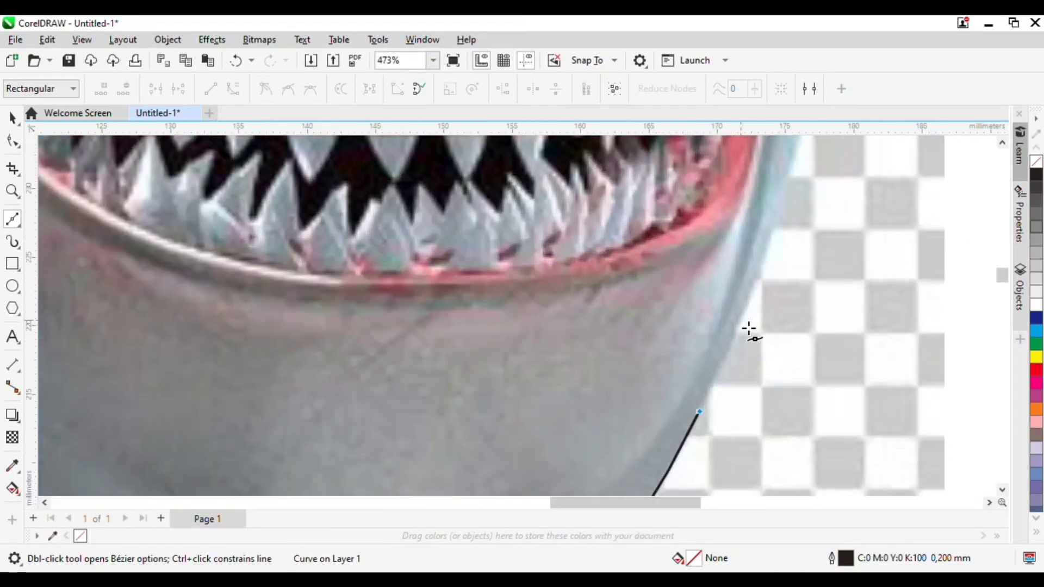
{"action": "left_click", "coordinate": [741, 321]}
{"action": "left_click", "coordinate": [771, 236]}
Step: Trace the outer cheek up past the mouth corner to the eye and close the outline at the notch below the brow
{"action": "scroll", "coordinate": [734, 402], "scroll_direction": "down", "scroll_amount": 7}
{"action": "scroll", "coordinate": [797, 263], "scroll_direction": "up", "scroll_amount": 4}
{"action": "left_click", "coordinate": [732, 324]}
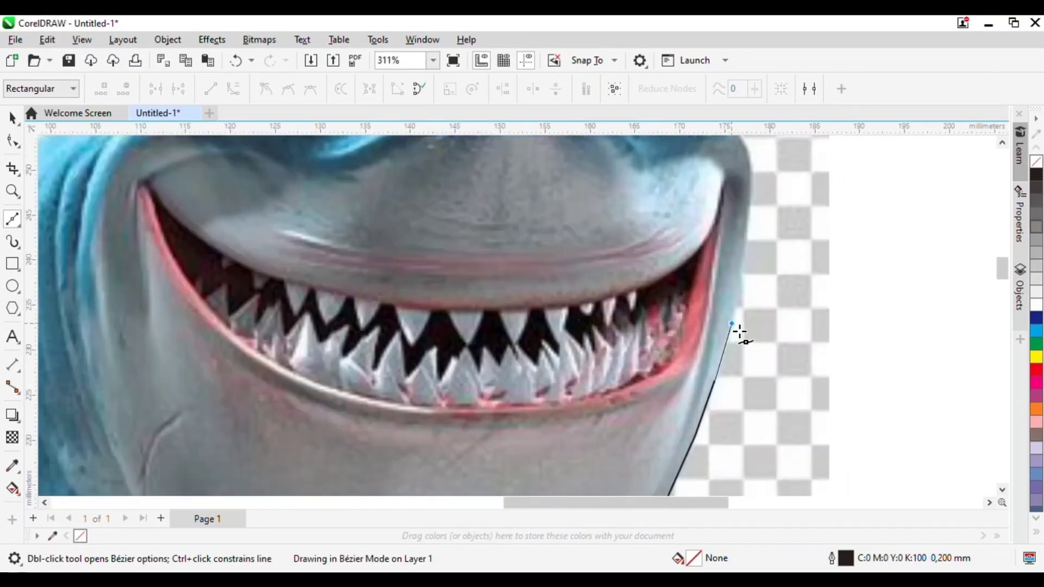
{"action": "scroll", "coordinate": [772, 259], "scroll_direction": "down", "scroll_amount": 2}
{"action": "scroll", "coordinate": [748, 321], "scroll_direction": "up", "scroll_amount": 2}
{"action": "left_click", "coordinate": [738, 304]}
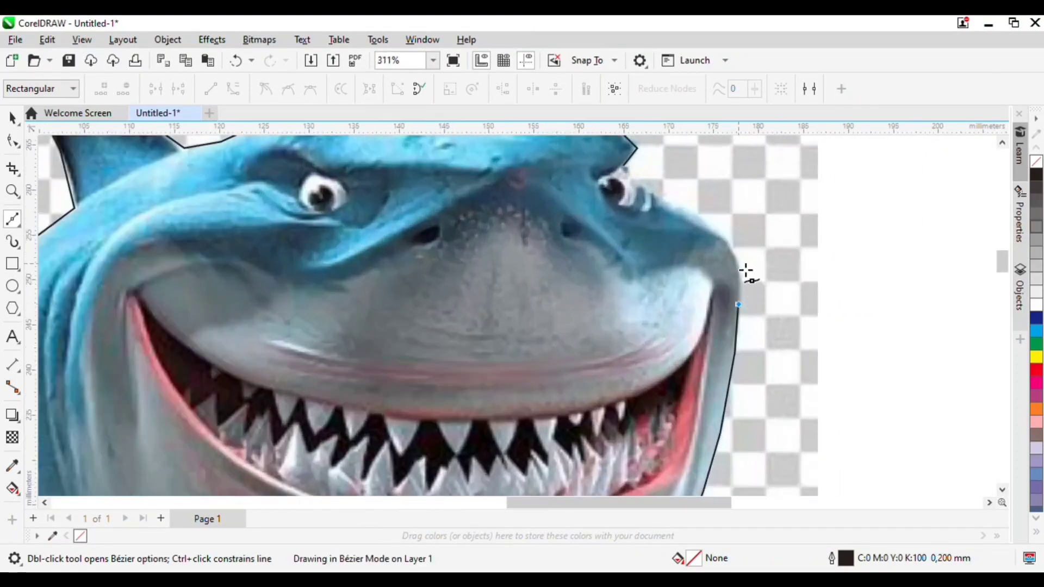
{"action": "left_click", "coordinate": [708, 223]}
{"action": "scroll", "coordinate": [668, 202], "scroll_direction": "up", "scroll_amount": 3}
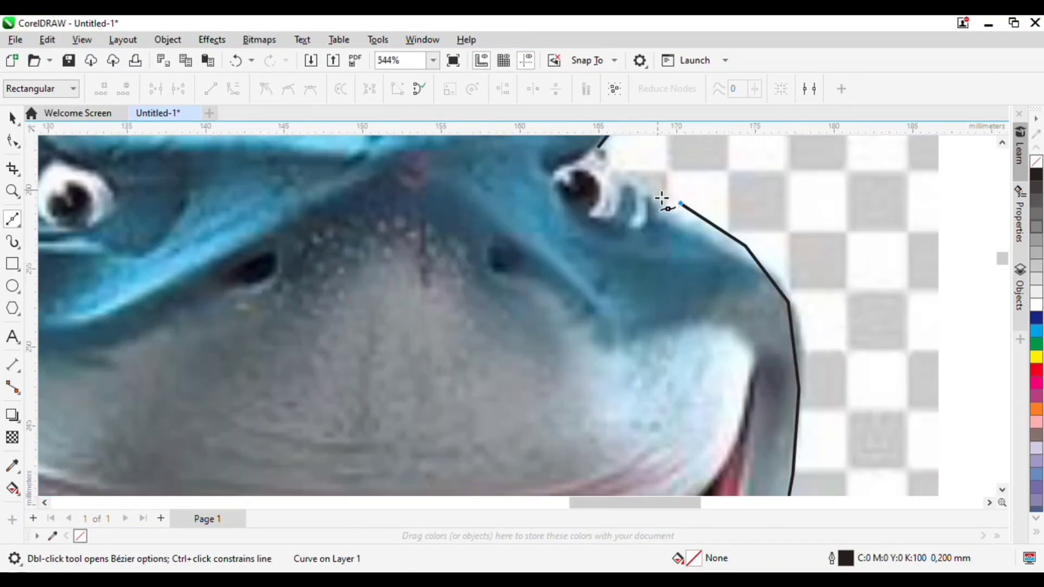
{"action": "left_click", "coordinate": [599, 147]}
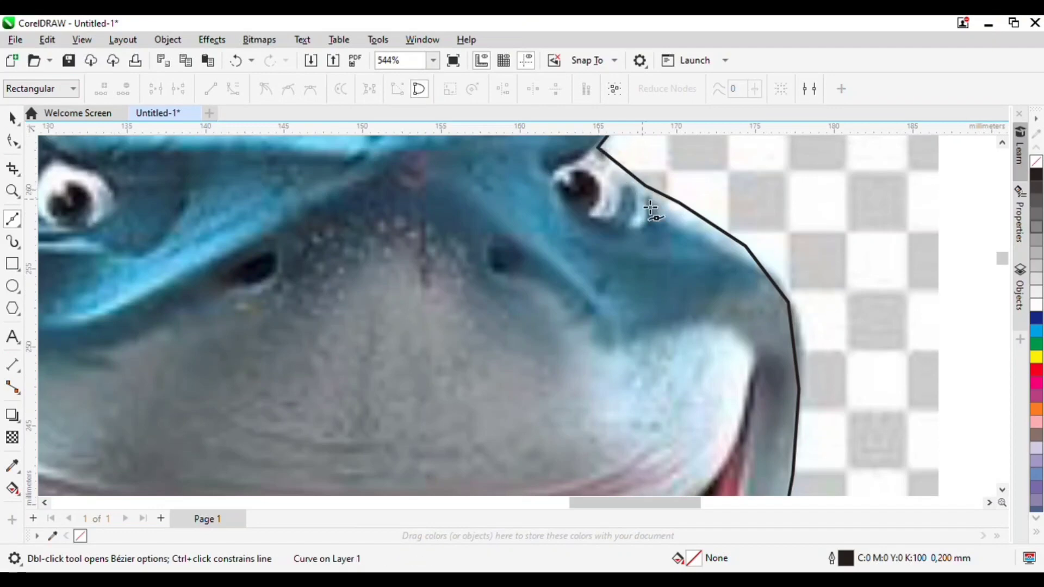
Step: Start a second Bézier curve at the mouth corner nearest the closed cheek edge and trace the beginning of the upper lip
{"action": "scroll", "coordinate": [653, 217], "scroll_direction": "down", "scroll_amount": 2}
{"action": "scroll", "coordinate": [624, 363], "scroll_direction": "up", "scroll_amount": 2}
{"action": "scroll", "coordinate": [353, 304], "scroll_direction": "down", "scroll_amount": 5}
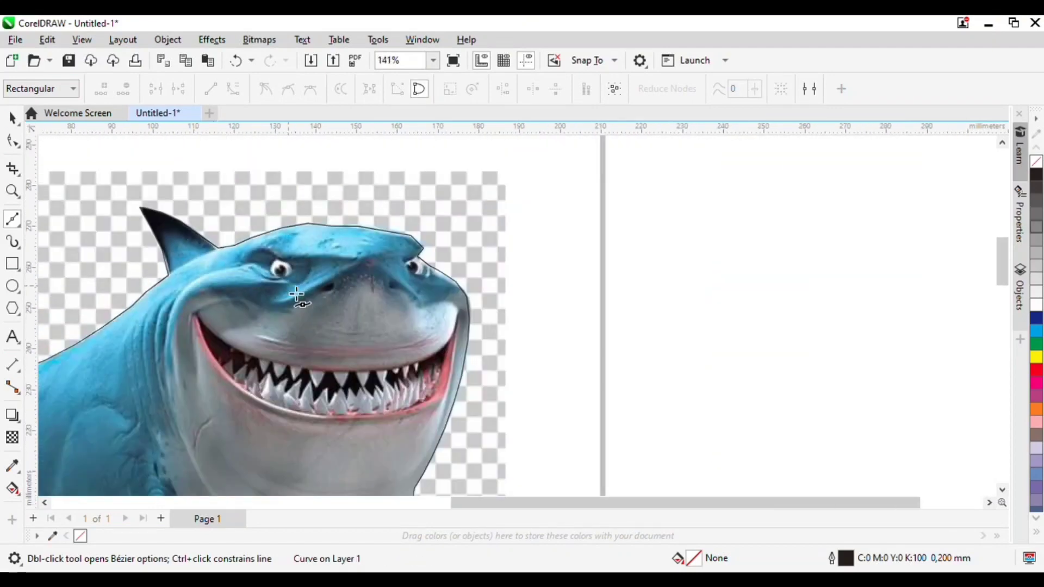
{"action": "scroll", "coordinate": [384, 364], "scroll_direction": "down", "scroll_amount": 4}
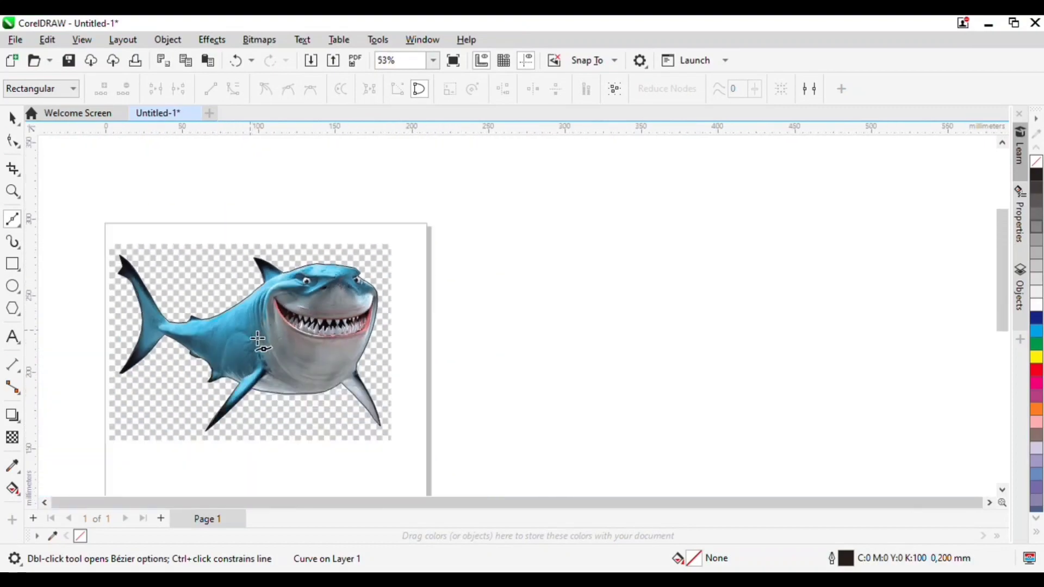
{"action": "scroll", "coordinate": [476, 295], "scroll_direction": "up", "scroll_amount": 8}
{"action": "left_click", "coordinate": [628, 216]}
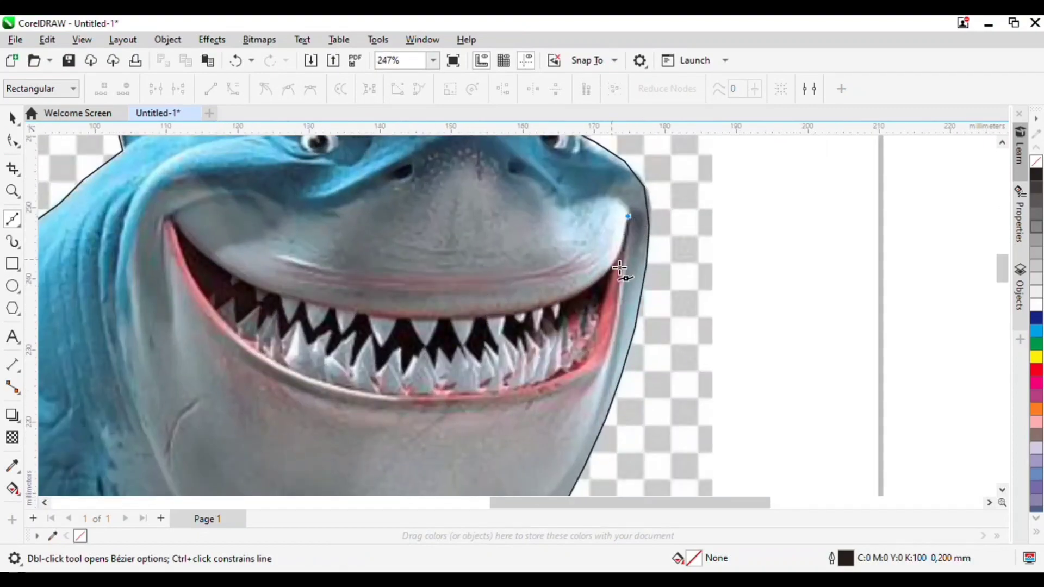
{"action": "left_click", "coordinate": [619, 254]}
{"action": "left_click", "coordinate": [552, 304]}
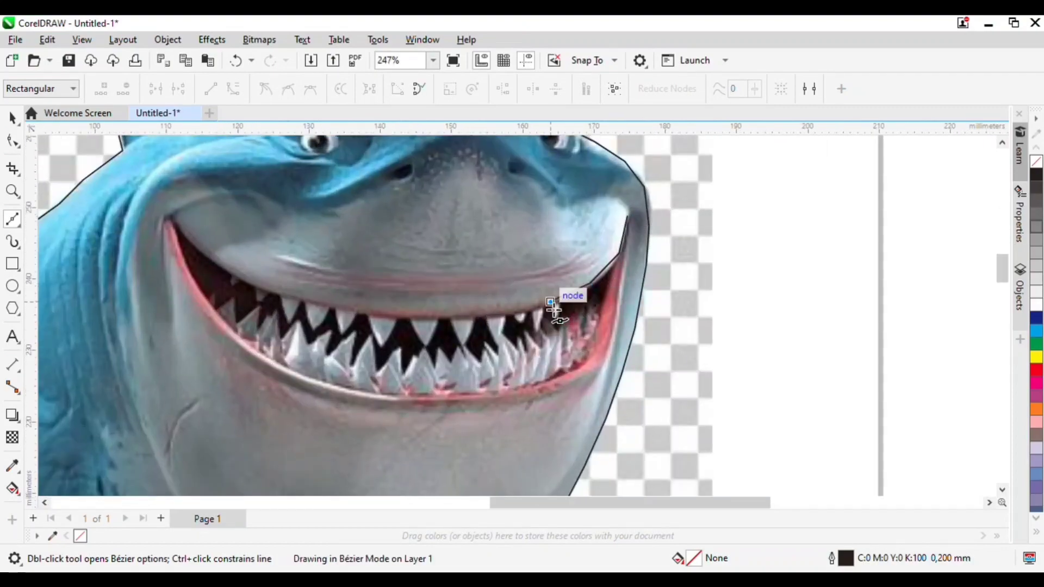
{"action": "left_click", "coordinate": [509, 313]}
{"action": "scroll", "coordinate": [483, 322], "scroll_direction": "up", "scroll_amount": 3}
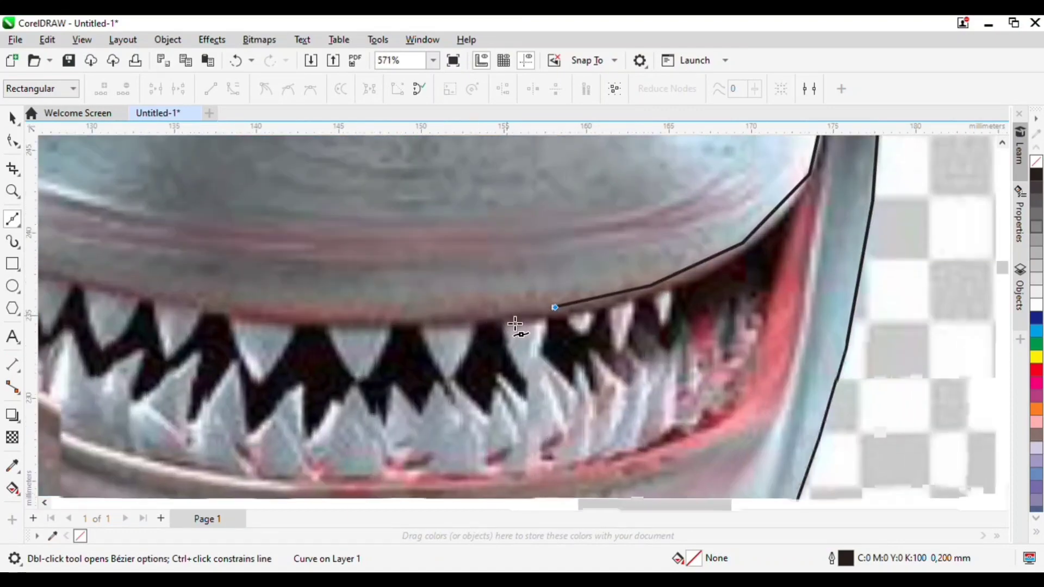
{"action": "key", "text": "ctrl+z"}
{"action": "key", "text": "ctrl+z"}
Step: Trace the upper lip's lower edge closely along the top of the teeth to the middle of the mouth
{"action": "left_click", "coordinate": [671, 289]}
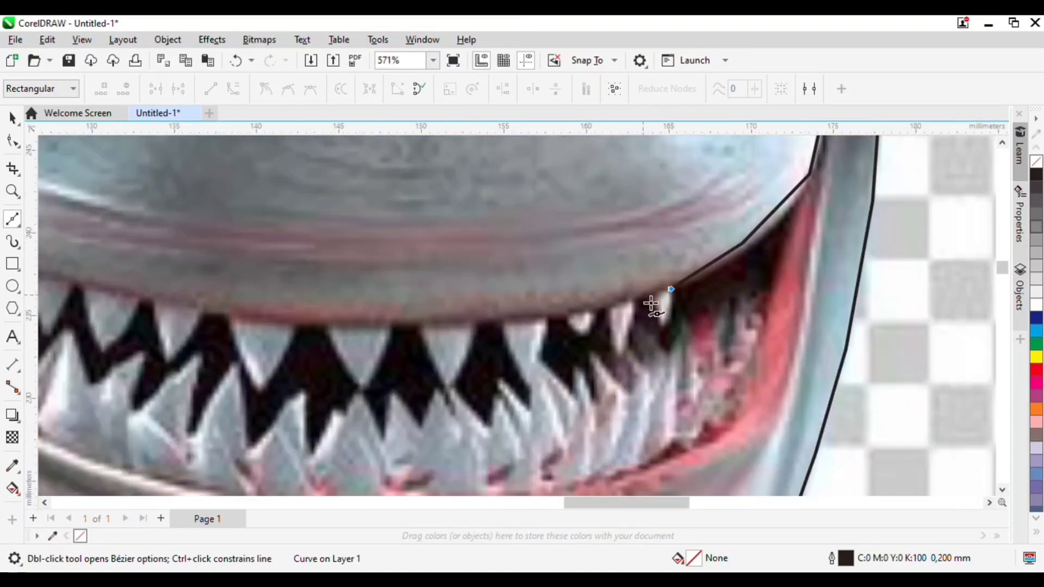
{"action": "left_click", "coordinate": [603, 311]}
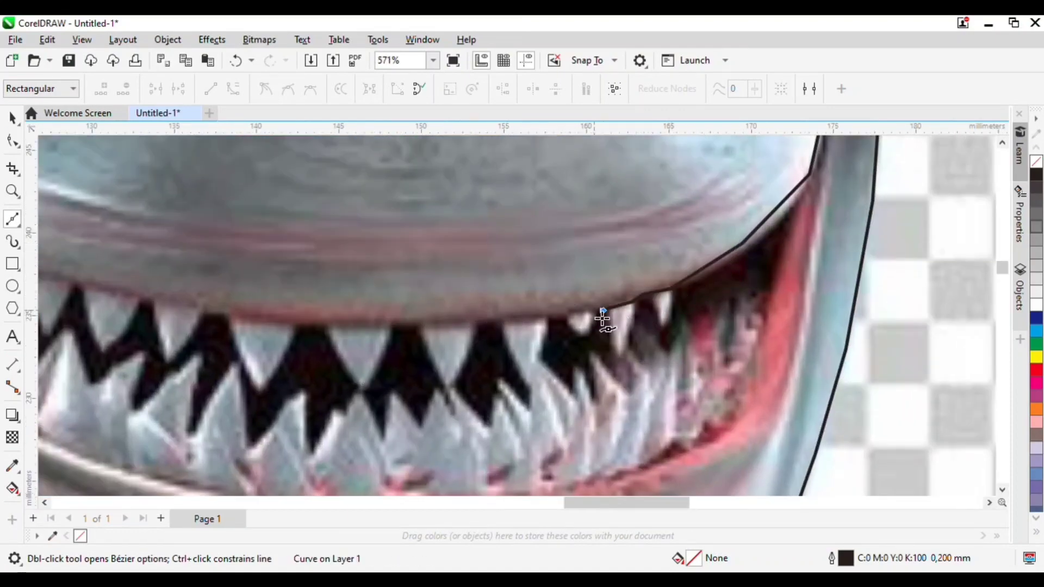
{"action": "left_click", "coordinate": [568, 315]}
{"action": "left_click", "coordinate": [497, 319]}
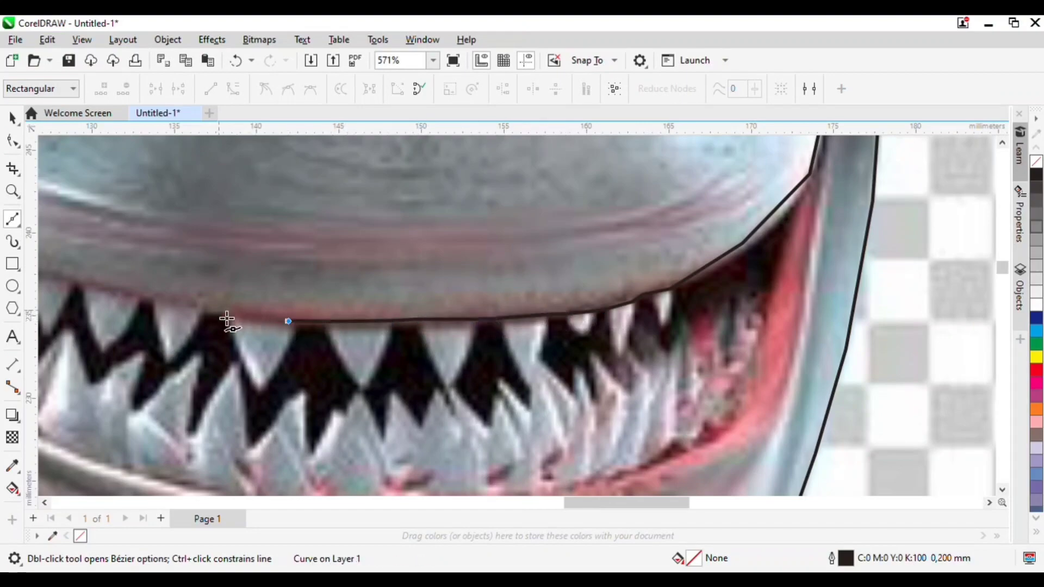
Step: Continue the curve along the rest of the upper lip, above the teeth, to the opposite mouth corner
{"action": "scroll", "coordinate": [196, 304], "scroll_direction": "down", "scroll_amount": 2}
{"action": "scroll", "coordinate": [528, 332], "scroll_direction": "up", "scroll_amount": 3}
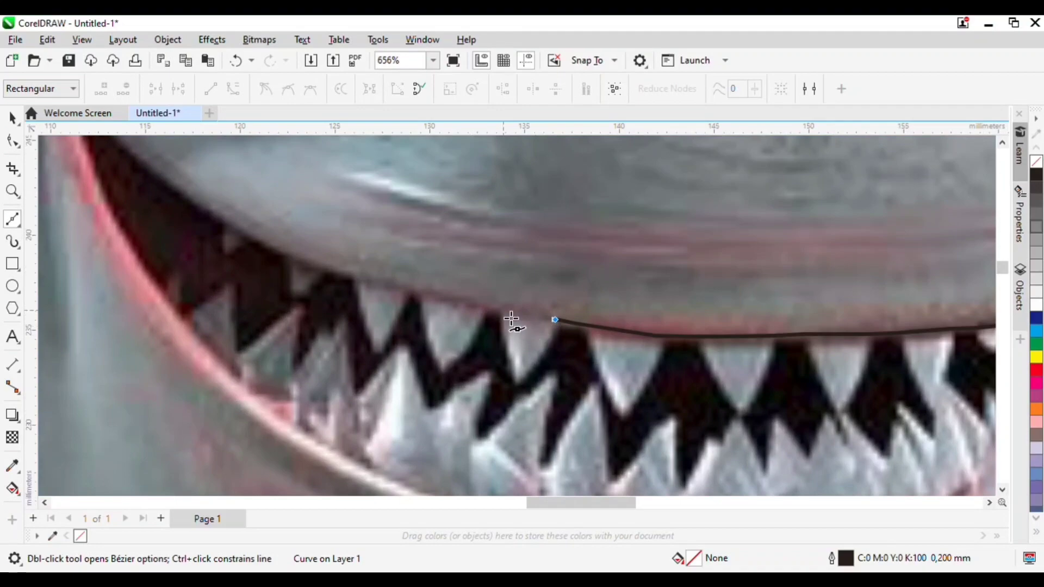
{"action": "left_click", "coordinate": [479, 306]}
{"action": "left_click", "coordinate": [424, 293]}
{"action": "left_click", "coordinate": [248, 244]}
{"action": "scroll", "coordinate": [303, 240], "scroll_direction": "down", "scroll_amount": 2}
{"action": "scroll", "coordinate": [398, 338], "scroll_direction": "up", "scroll_amount": 3}
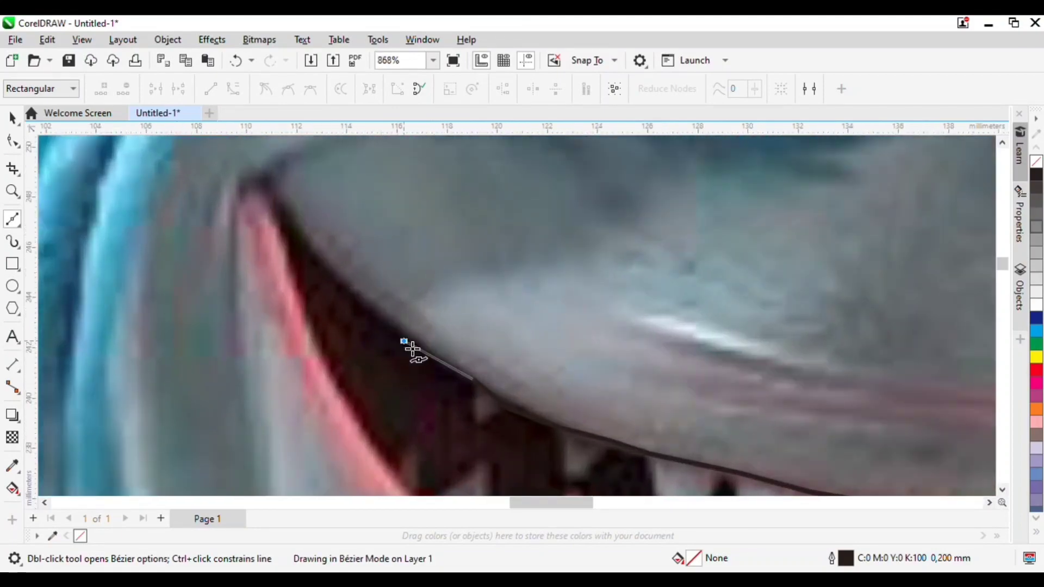
{"action": "left_click", "coordinate": [357, 293]}
{"action": "left_click", "coordinate": [279, 193]}
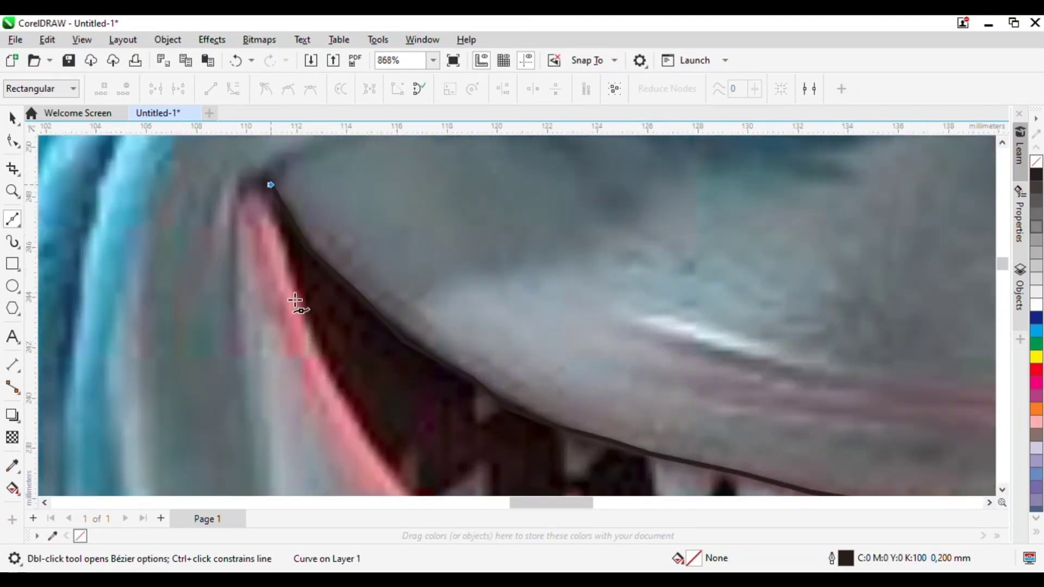
Step: Continue the mouth curve from the corner nearest the body down along the inner edge of the lower lip
{"action": "left_click", "coordinate": [296, 278]}
{"action": "scroll", "coordinate": [319, 345], "scroll_direction": "down", "scroll_amount": 2}
{"action": "scroll", "coordinate": [312, 222], "scroll_direction": "up", "scroll_amount": 1}
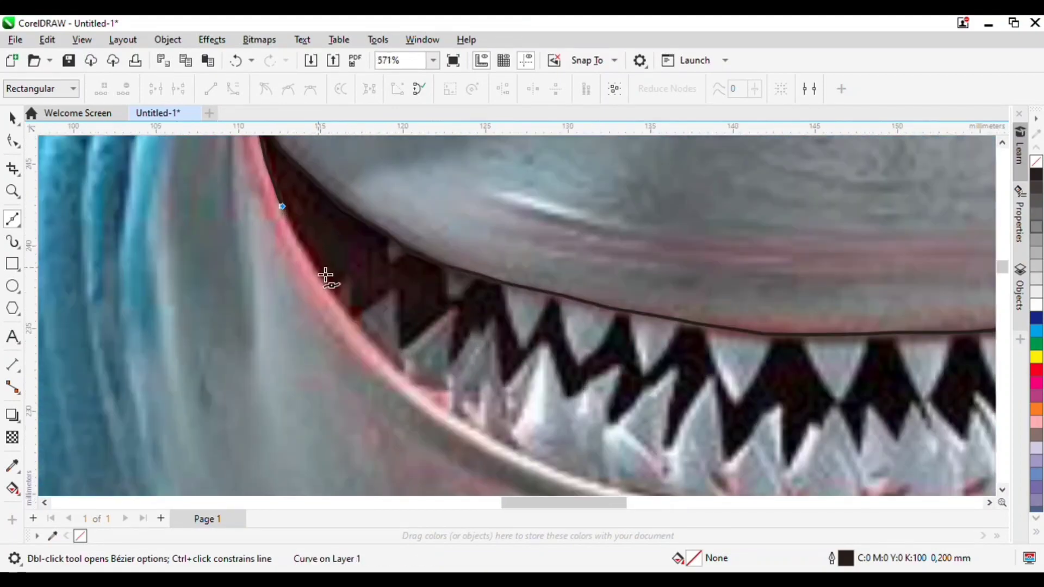
{"action": "left_click", "coordinate": [330, 298]}
{"action": "left_click", "coordinate": [366, 336]}
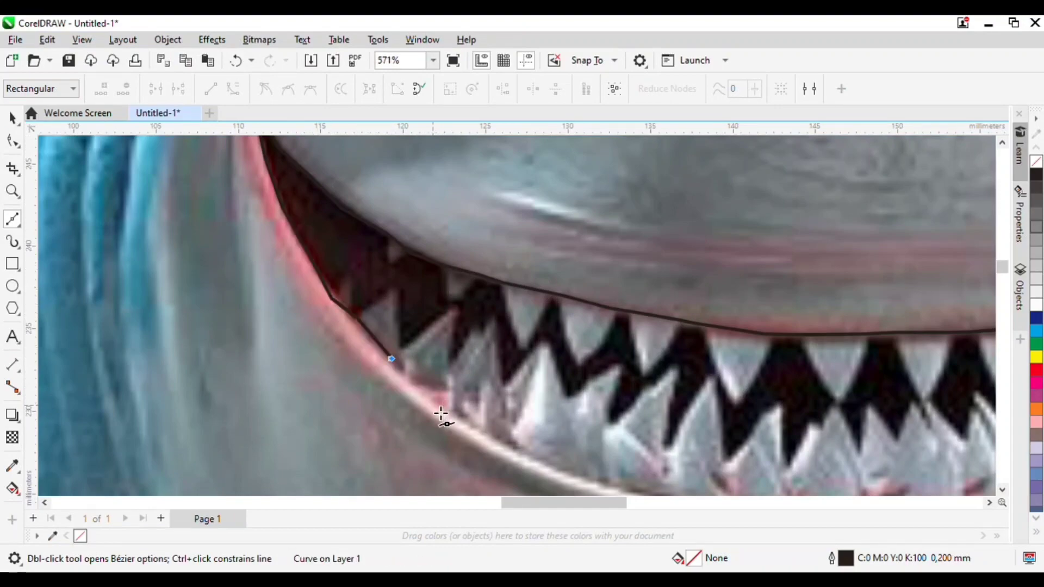
{"action": "scroll", "coordinate": [441, 416], "scroll_direction": "down", "scroll_amount": 2}
{"action": "scroll", "coordinate": [476, 385], "scroll_direction": "up", "scroll_amount": 2}
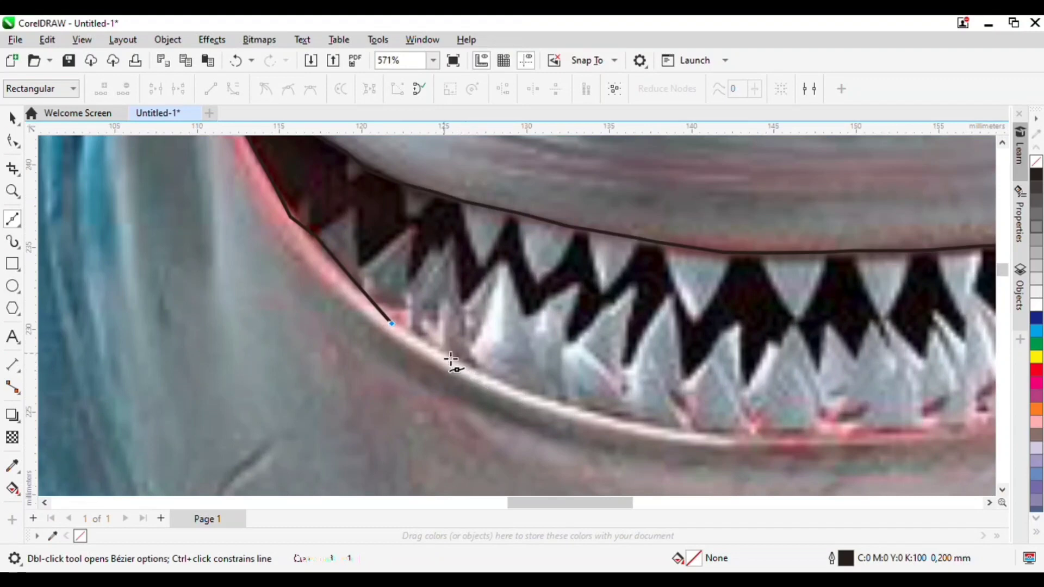
Step: Extend the curve along the lower lip beneath the bottom teeth to the middle of the mouth
{"action": "left_click", "coordinate": [461, 359]}
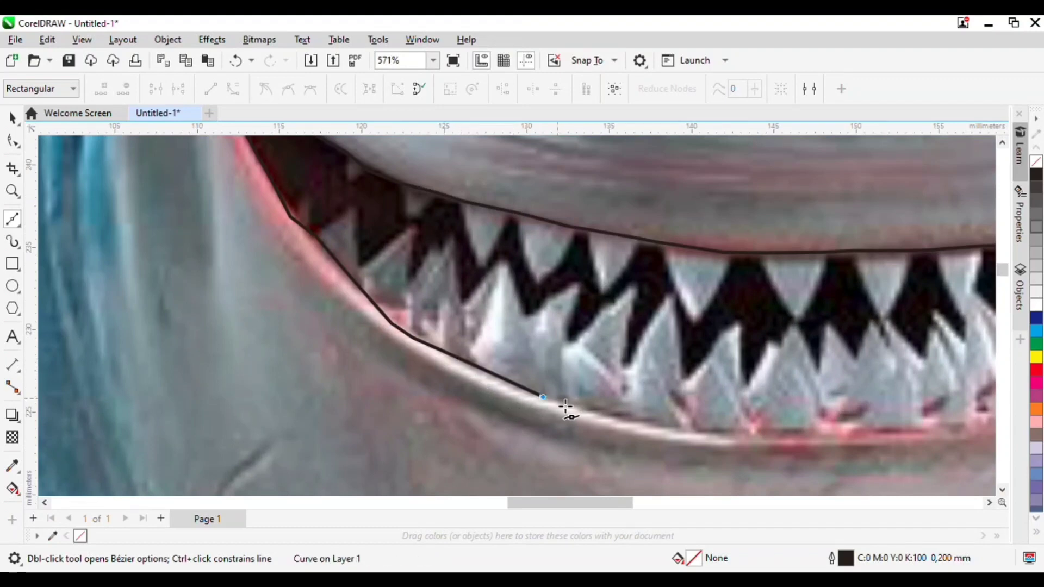
{"action": "left_click", "coordinate": [619, 420]}
{"action": "left_click", "coordinate": [693, 434]}
{"action": "left_click", "coordinate": [759, 440]}
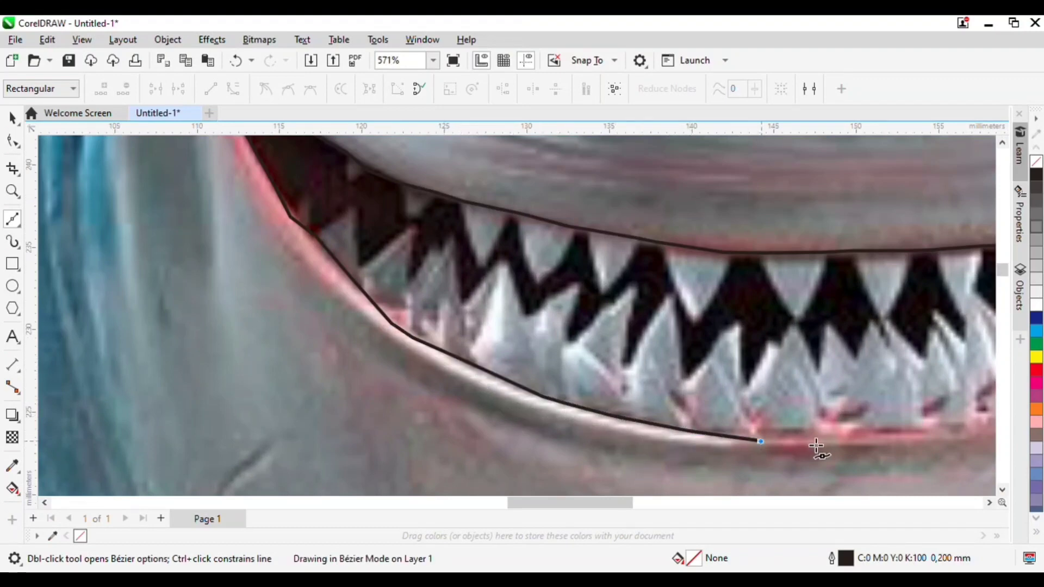
Step: Try to carry the lower-lip curve past the middle of the mouth, close beneath the bottom teeth
{"action": "left_click", "coordinate": [825, 436]}
{"action": "left_click", "coordinate": [880, 428]}
{"action": "left_click", "coordinate": [937, 416]}
{"action": "scroll", "coordinate": [604, 368], "scroll_direction": "down", "scroll_amount": 2}
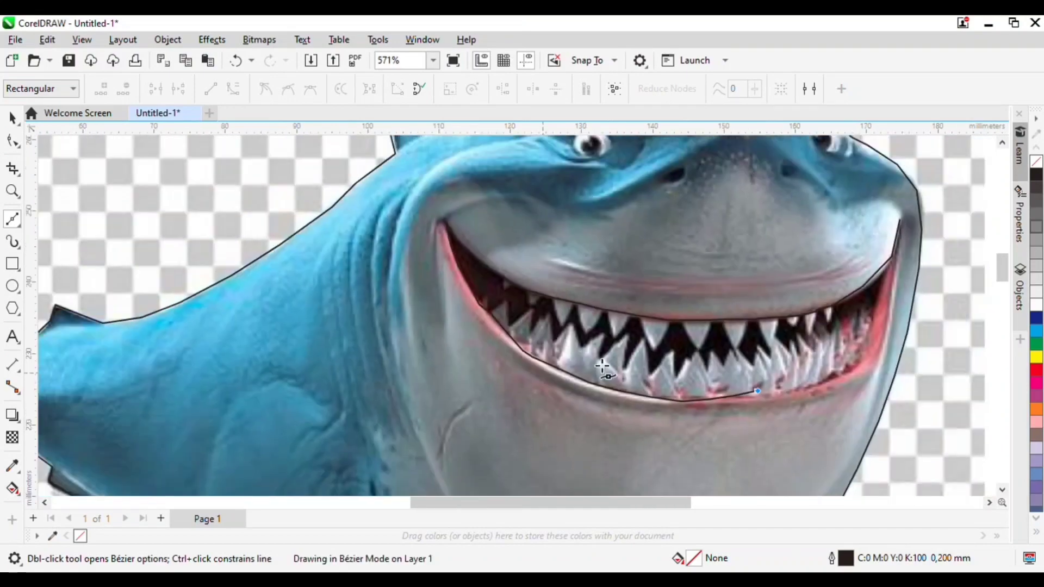
{"action": "scroll", "coordinate": [903, 367], "scroll_direction": "up", "scroll_amount": 2}
{"action": "scroll", "coordinate": [694, 387], "scroll_direction": "up", "scroll_amount": 2}
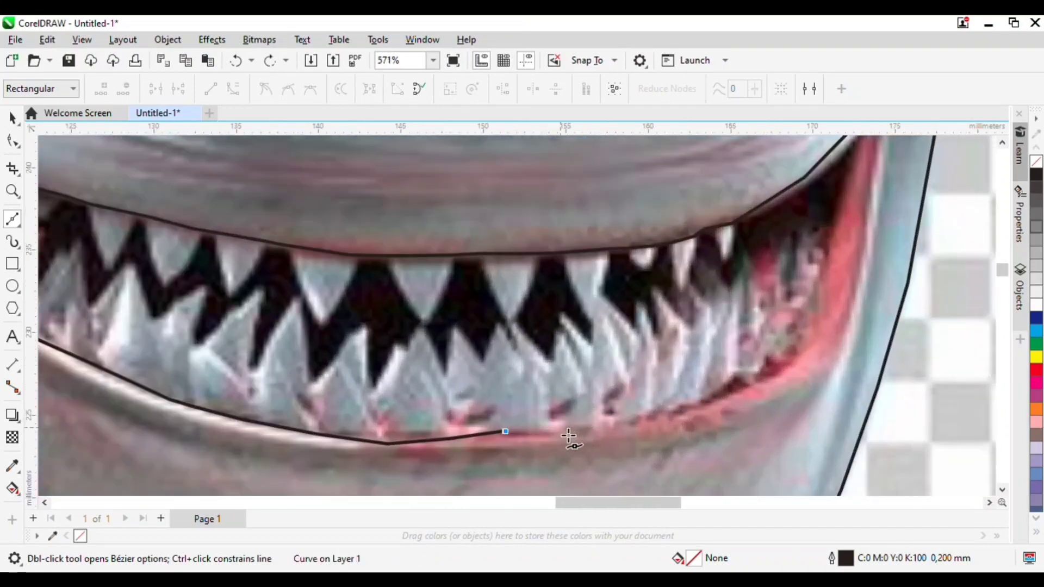
Step: Try to trace the inner gum edge below the far bottom teeth and up toward the far mouth corner
{"action": "left_click", "coordinate": [561, 427]}
{"action": "left_click", "coordinate": [621, 421]}
{"action": "left_click", "coordinate": [680, 409]}
{"action": "left_click", "coordinate": [727, 399]}
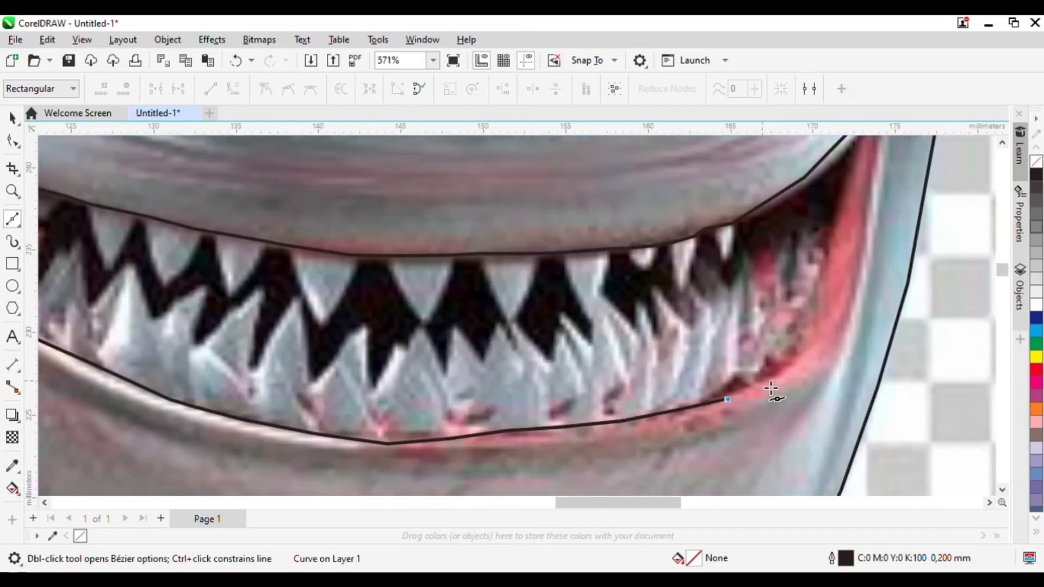
{"action": "left_click", "coordinate": [805, 328]}
{"action": "left_click", "coordinate": [821, 273]}
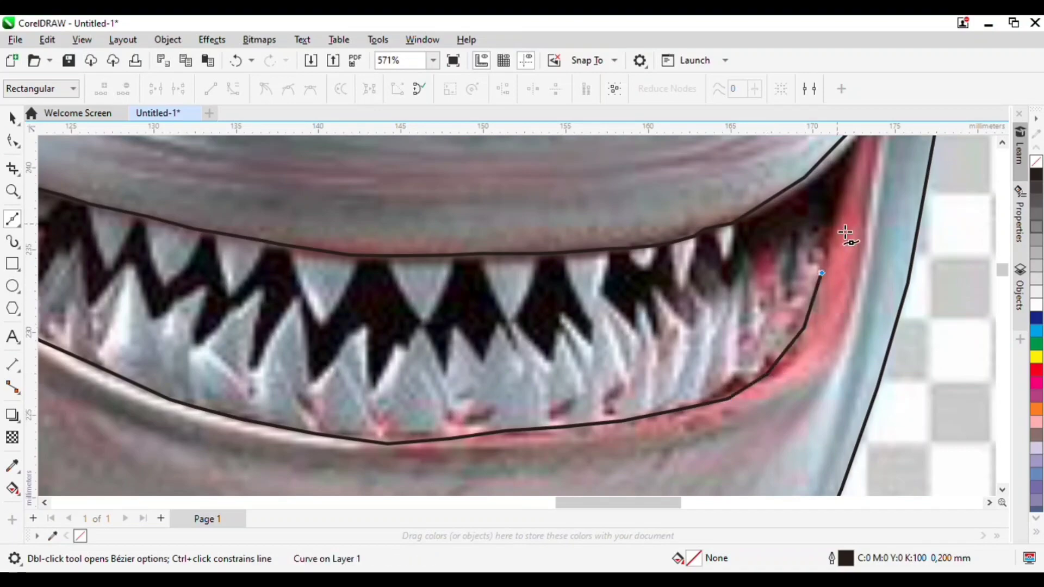
Step: Undo the inner gum segments back to the node at the middle of the lower lip
{"action": "scroll", "coordinate": [846, 235], "scroll_direction": "down", "scroll_amount": 2}
{"action": "scroll", "coordinate": [843, 210], "scroll_direction": "up", "scroll_amount": 2}
{"action": "scroll", "coordinate": [866, 233], "scroll_direction": "down", "scroll_amount": 1}
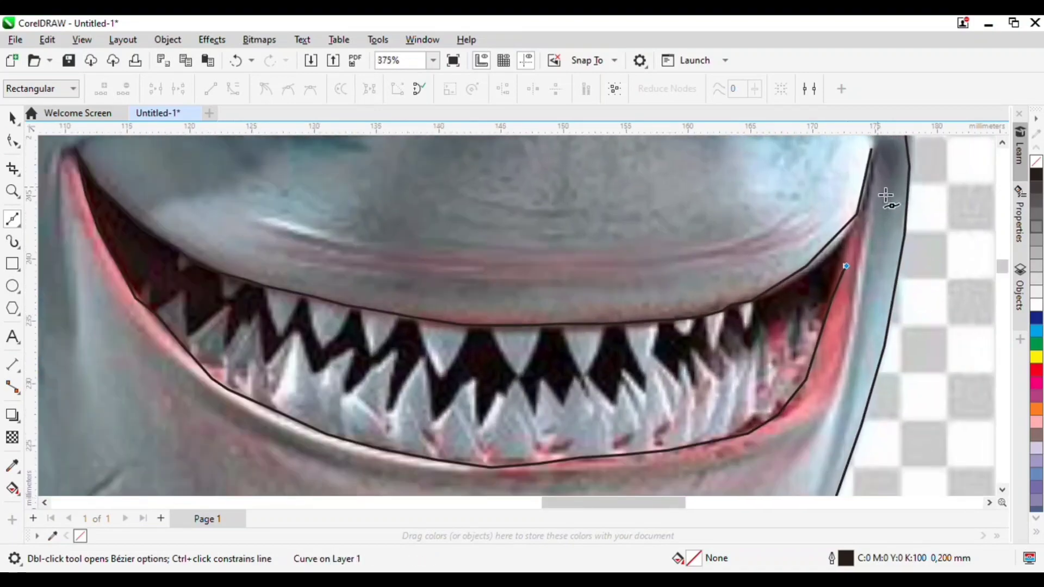
{"action": "scroll", "coordinate": [848, 310], "scroll_direction": "up", "scroll_amount": 1}
{"action": "scroll", "coordinate": [851, 233], "scroll_direction": "down", "scroll_amount": 2}
{"action": "scroll", "coordinate": [821, 325], "scroll_direction": "up", "scroll_amount": 1}
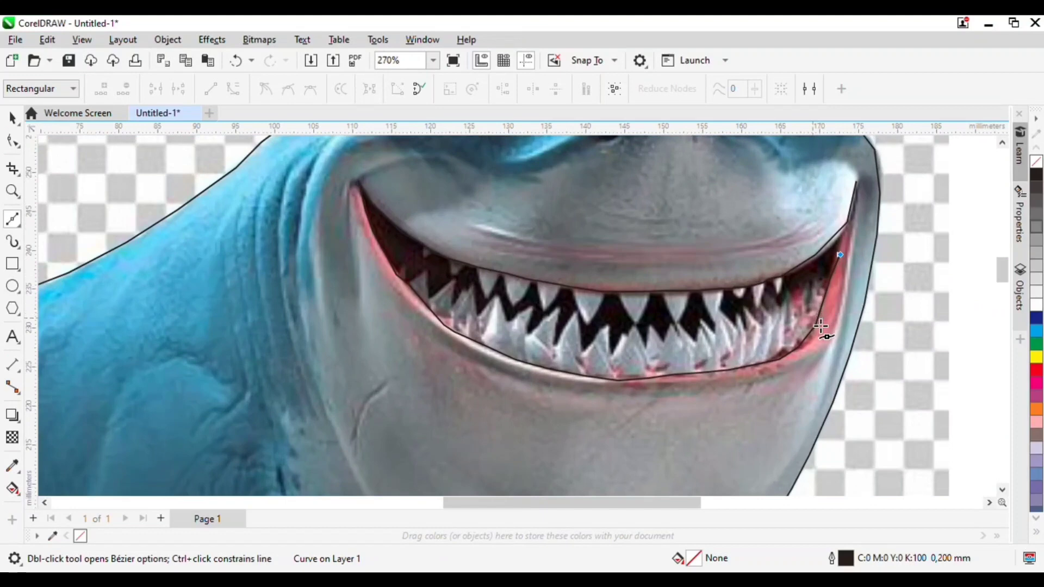
{"action": "key", "text": "ctrl+z"}
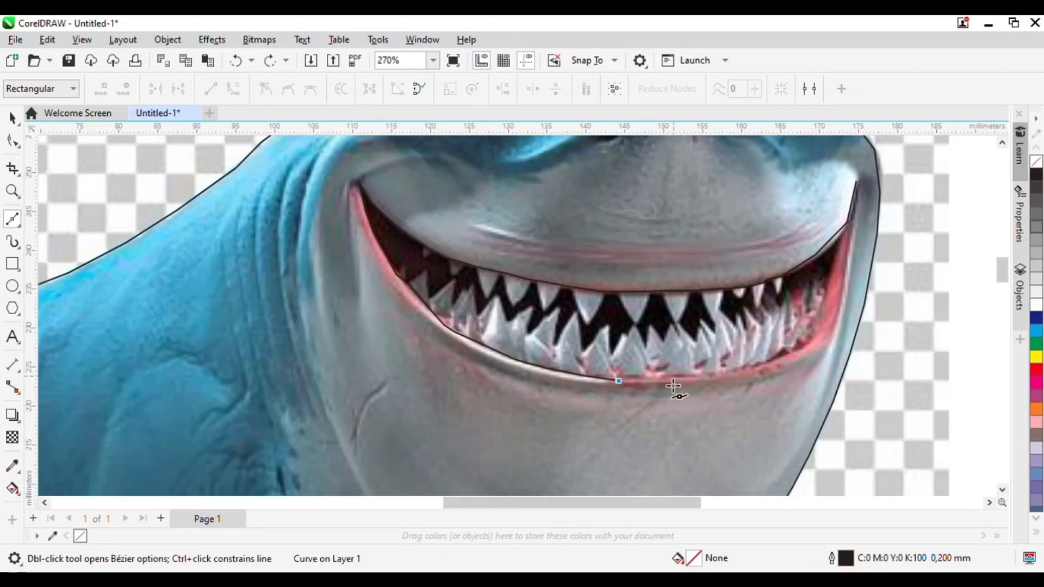
Step: Trace the outer edge of the red lower lip to the far mouth corner and close the mouth outline
{"action": "left_click", "coordinate": [663, 382]}
{"action": "left_click", "coordinate": [709, 381]}
{"action": "left_click", "coordinate": [764, 374]}
{"action": "left_click", "coordinate": [797, 363]}
{"action": "left_click", "coordinate": [829, 334]}
{"action": "left_click", "coordinate": [850, 253]}
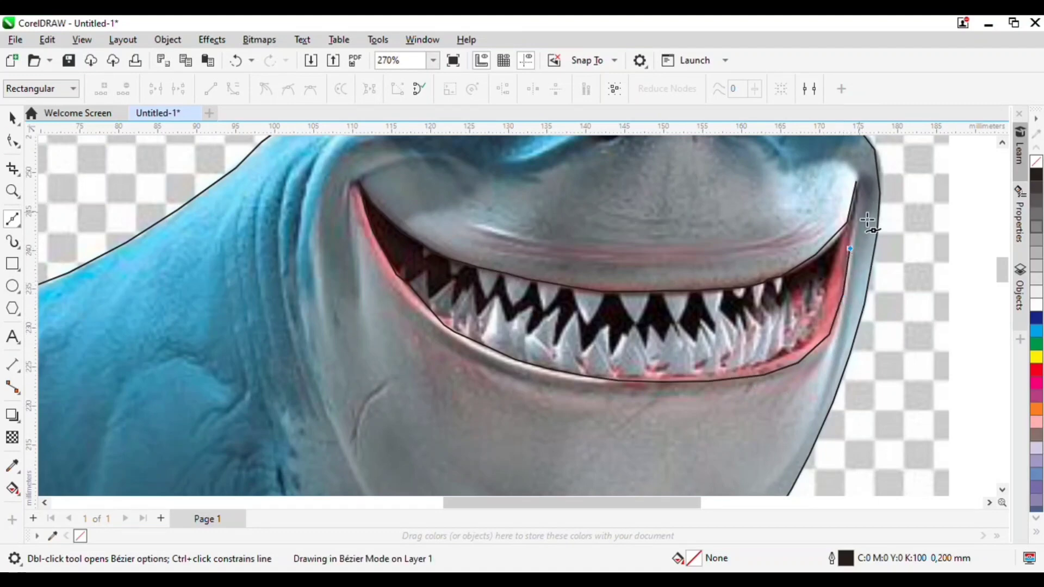
{"action": "left_click", "coordinate": [856, 219]}
{"action": "left_click", "coordinate": [856, 182]}
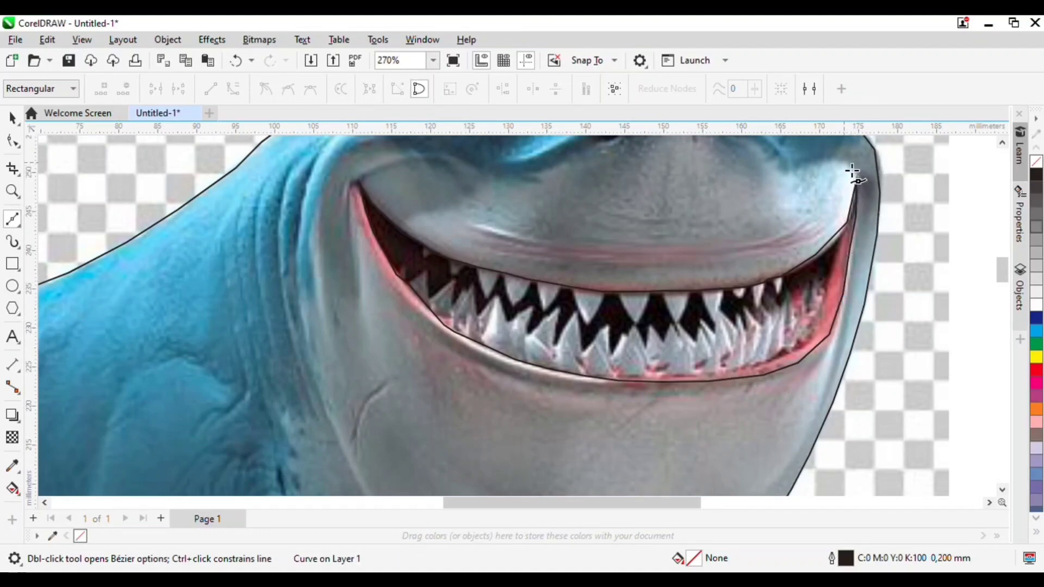
Step: Start a new Bézier curve at the far mouth corner and trace the gum's inner edge down past the back teeth
{"action": "scroll", "coordinate": [994, 310], "scroll_direction": "down", "scroll_amount": 2}
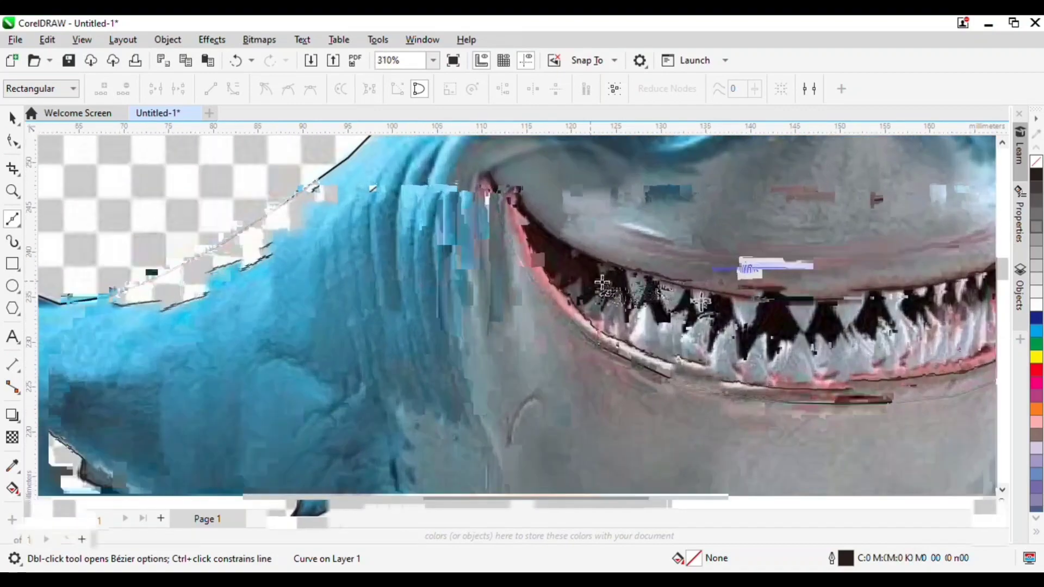
{"action": "scroll", "coordinate": [774, 360], "scroll_direction": "down", "scroll_amount": 2}
{"action": "scroll", "coordinate": [892, 368], "scroll_direction": "up", "scroll_amount": 4}
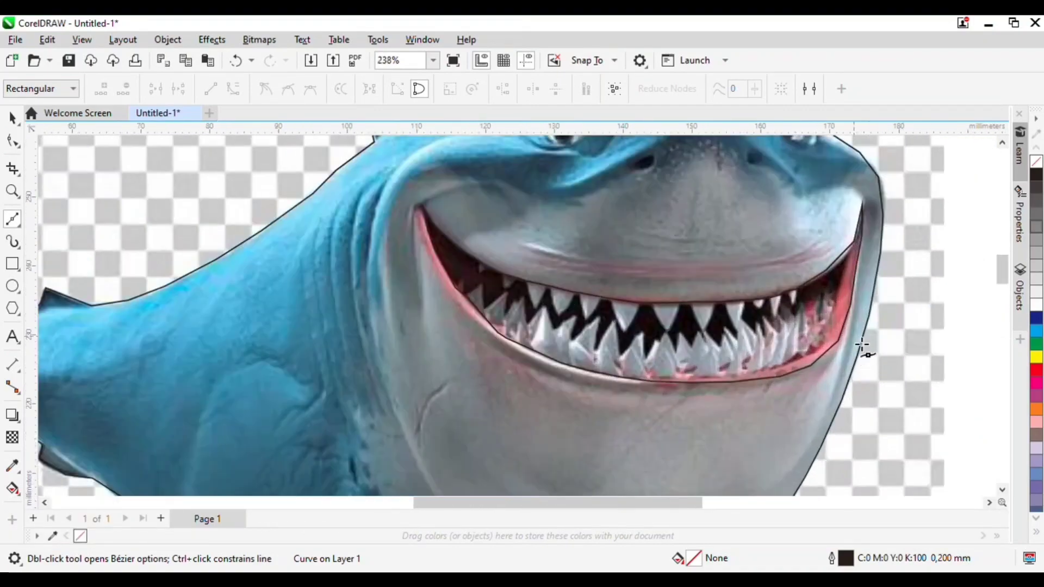
{"action": "scroll", "coordinate": [876, 211], "scroll_direction": "up", "scroll_amount": 1}
{"action": "left_click", "coordinate": [852, 200]}
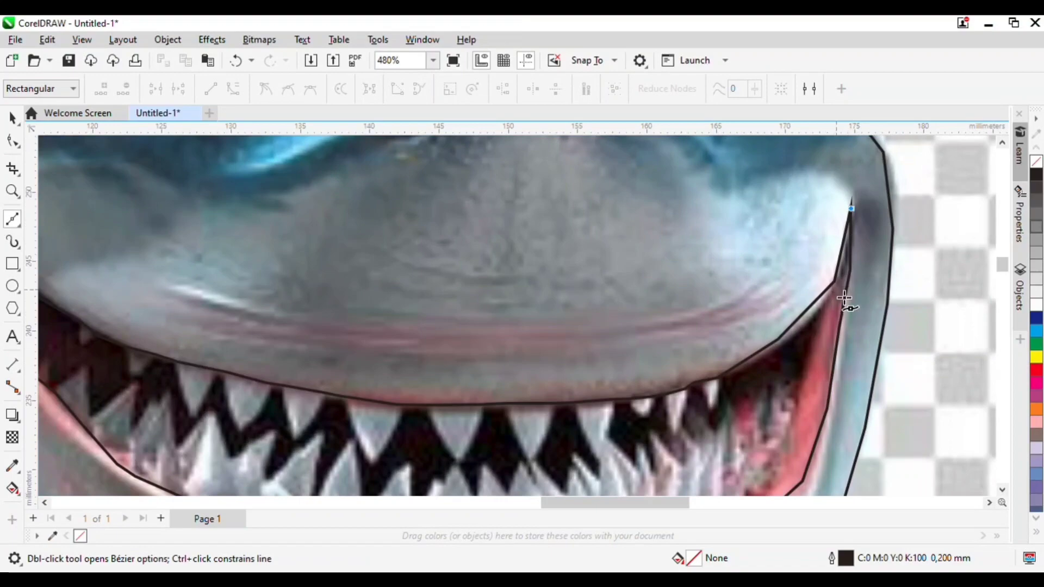
{"action": "left_click", "coordinate": [836, 290]}
{"action": "left_click", "coordinate": [822, 401]}
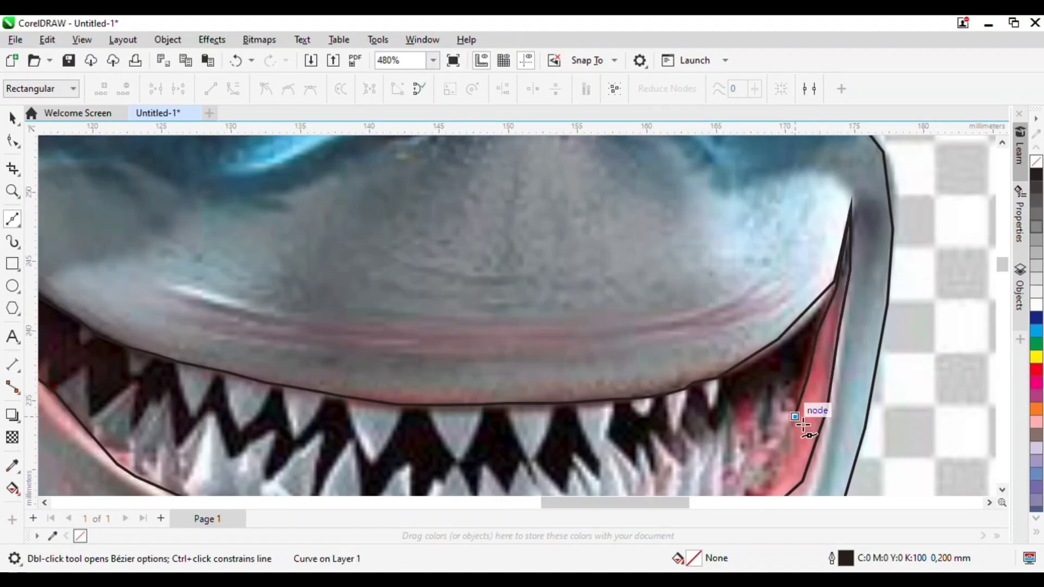
{"action": "scroll", "coordinate": [813, 418], "scroll_direction": "down", "scroll_amount": 5}
{"action": "scroll", "coordinate": [815, 380], "scroll_direction": "up", "scroll_amount": 6}
{"action": "left_click", "coordinate": [801, 398]}
{"action": "left_click", "coordinate": [758, 431]}
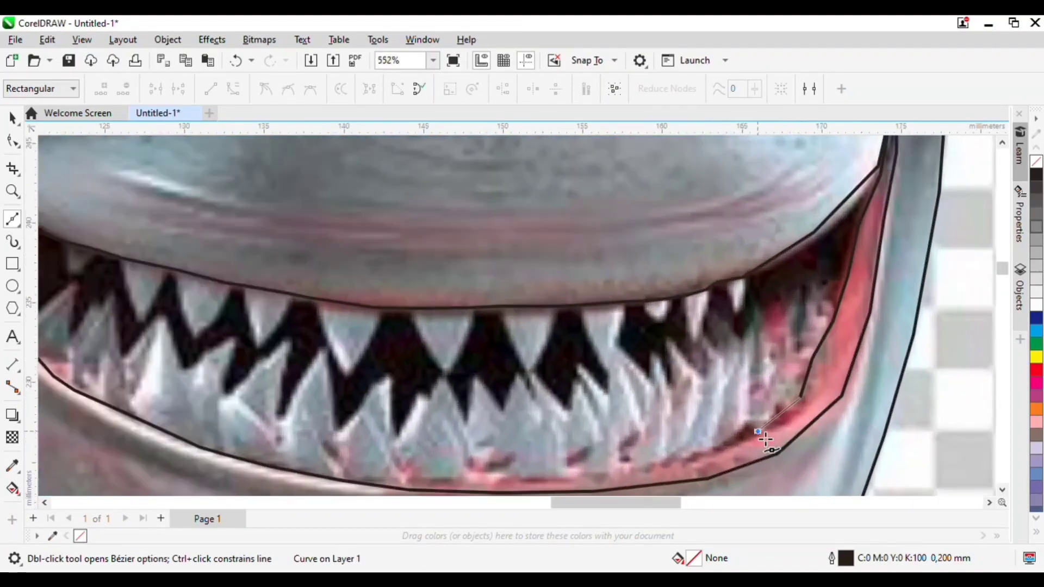
Step: Continue the inner gum curve along the base of the bottom teeth until it meets the mouth outline near the middle
{"action": "left_click", "coordinate": [703, 452]}
{"action": "left_click", "coordinate": [647, 465]}
{"action": "left_click", "coordinate": [582, 471]}
{"action": "scroll", "coordinate": [544, 489], "scroll_direction": "down", "scroll_amount": 2}
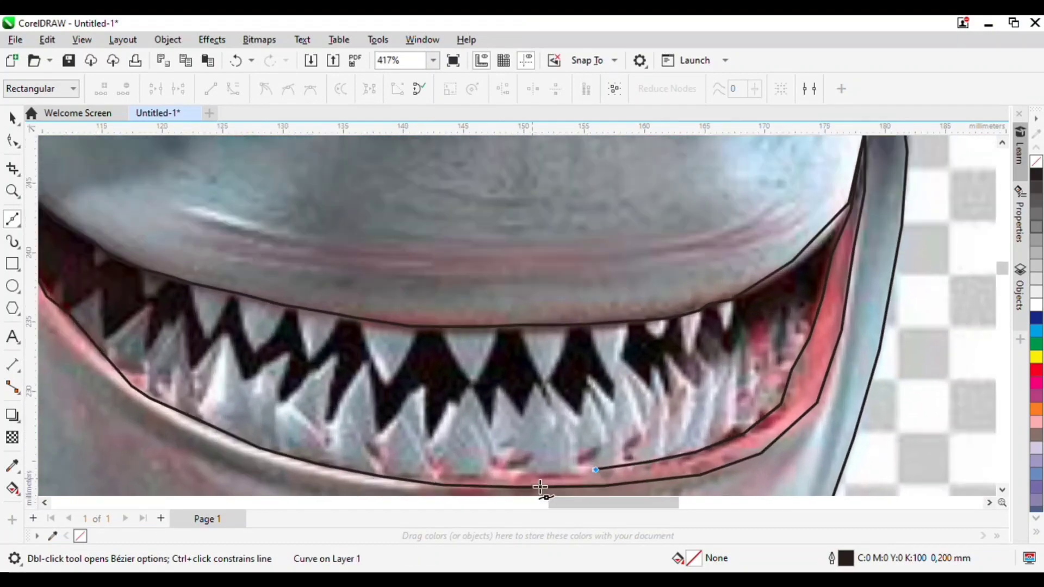
{"action": "scroll", "coordinate": [587, 483], "scroll_direction": "up", "scroll_amount": 4}
{"action": "left_click", "coordinate": [578, 467]}
{"action": "left_click", "coordinate": [510, 471]}
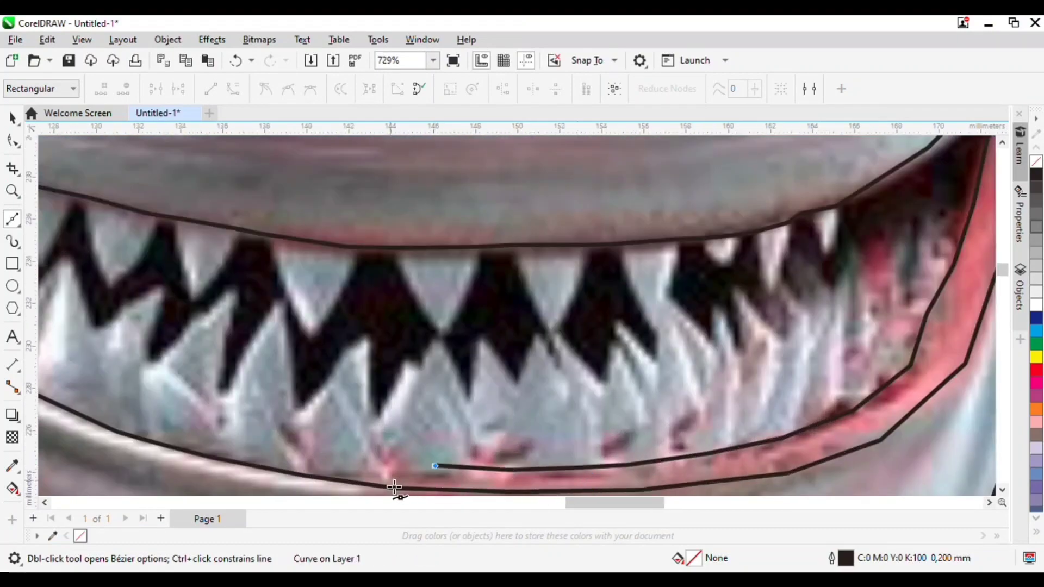
{"action": "left_click", "coordinate": [304, 476]}
{"action": "scroll", "coordinate": [707, 375], "scroll_direction": "down", "scroll_amount": 3}
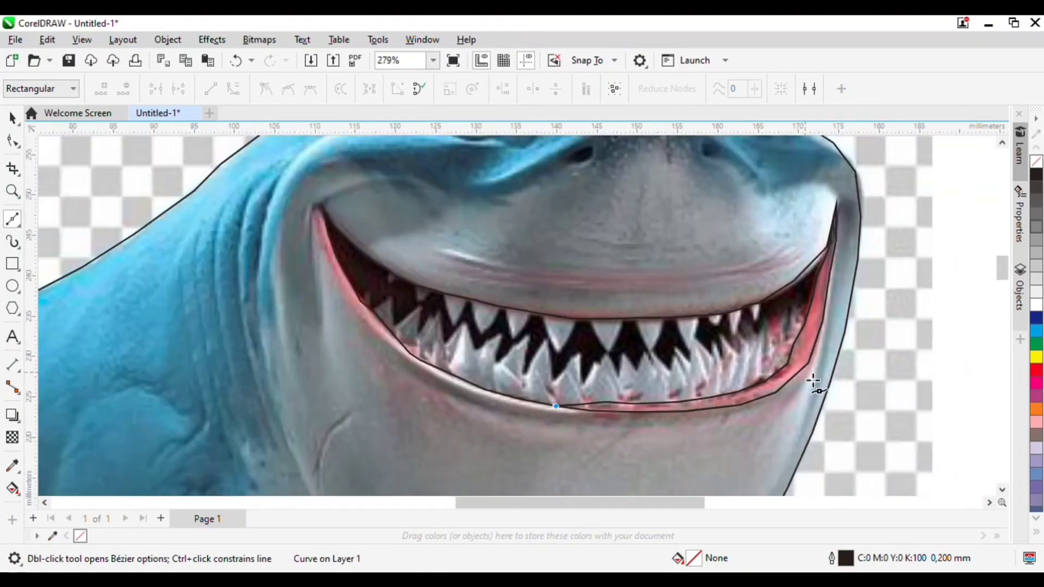
{"action": "scroll", "coordinate": [541, 426], "scroll_direction": "up", "scroll_amount": 2}
{"action": "scroll", "coordinate": [540, 426], "scroll_direction": "down", "scroll_amount": 2}
{"action": "scroll", "coordinate": [396, 263], "scroll_direction": "up", "scroll_amount": 4}
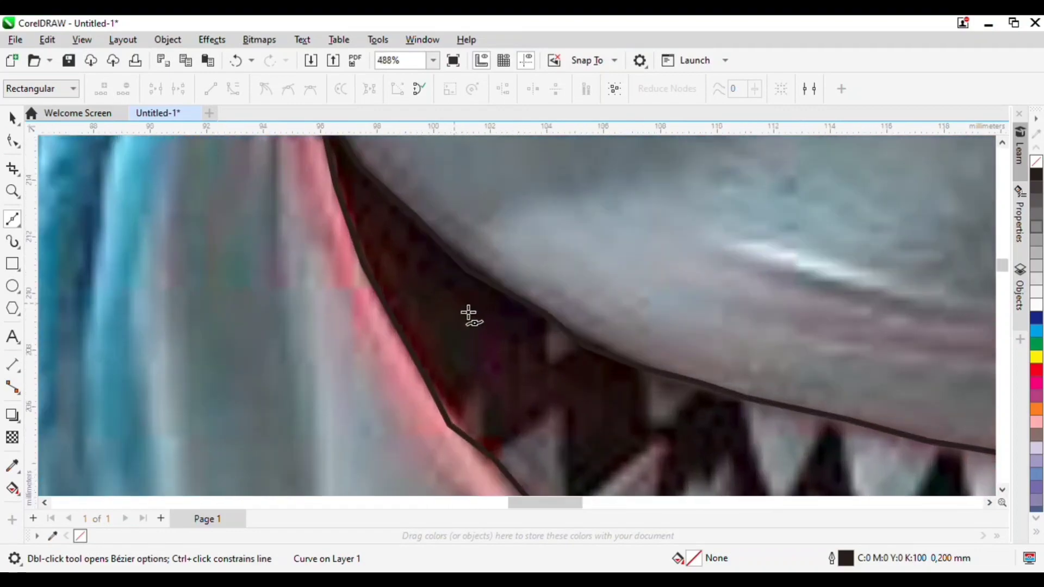
{"action": "left_click", "coordinate": [550, 299]}
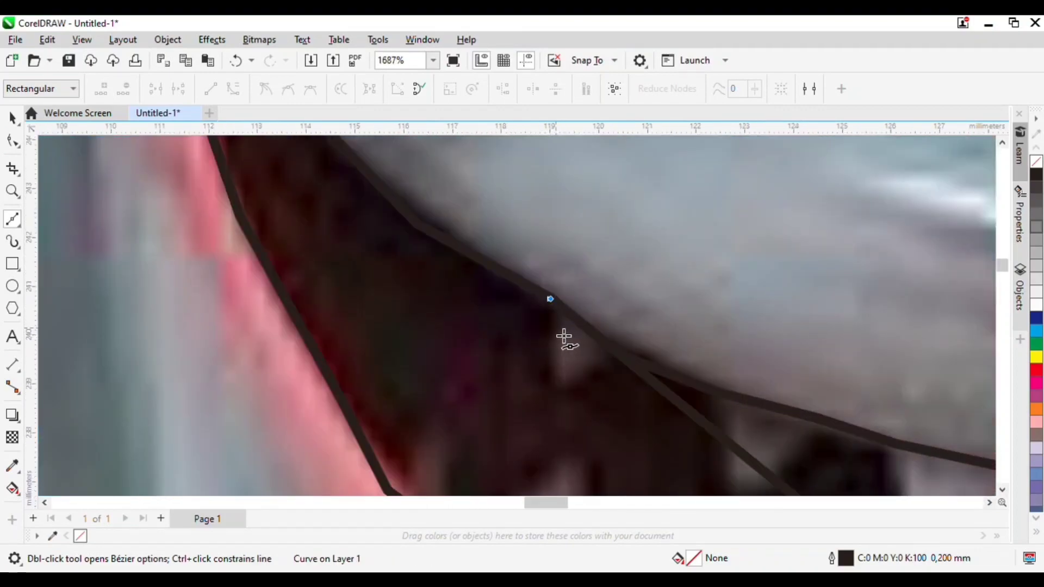
{"action": "scroll", "coordinate": [648, 330], "scroll_direction": "down", "scroll_amount": 5}
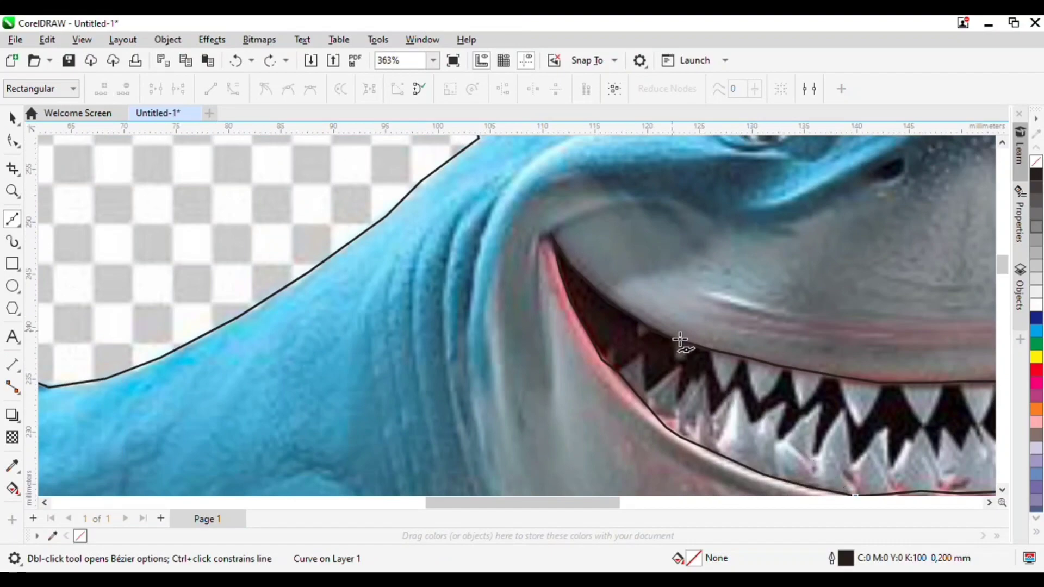
Step: End the gum curve and trace the first small upper tooth near the body-side mouth corner as a separate Bézier curve
{"action": "left_click", "coordinate": [13, 118]}
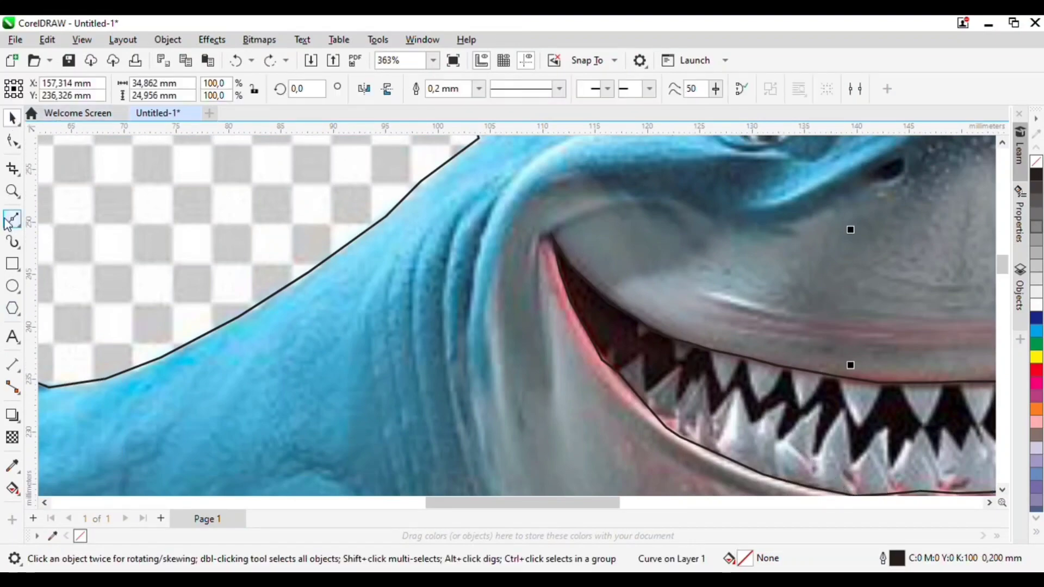
{"action": "left_click", "coordinate": [11, 220]}
{"action": "scroll", "coordinate": [640, 344], "scroll_direction": "up", "scroll_amount": 2}
{"action": "left_click", "coordinate": [646, 307]}
{"action": "left_click", "coordinate": [646, 339]}
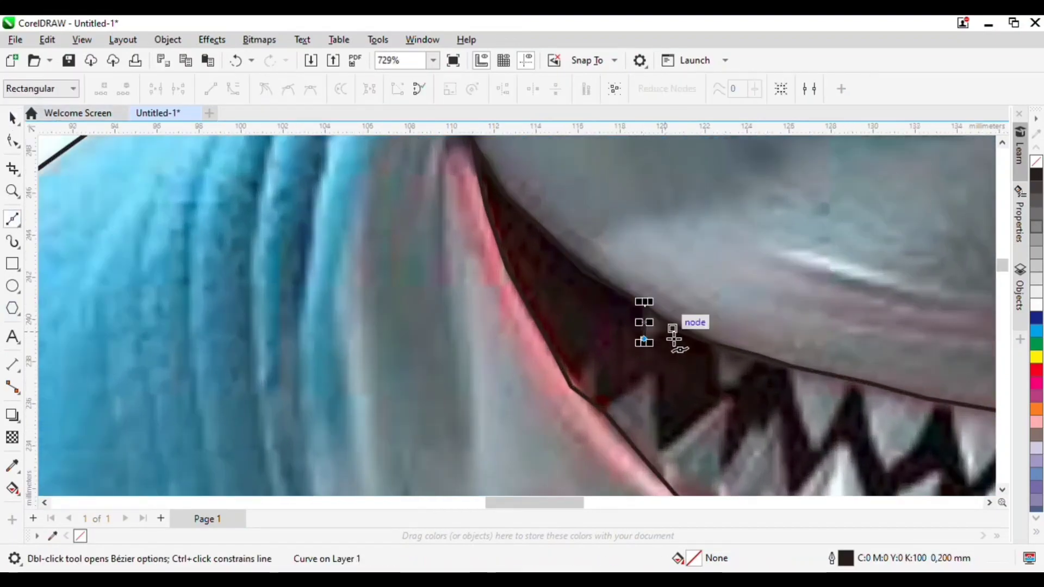
{"action": "left_click", "coordinate": [673, 329]}
{"action": "scroll", "coordinate": [700, 356], "scroll_direction": "up", "scroll_amount": 3}
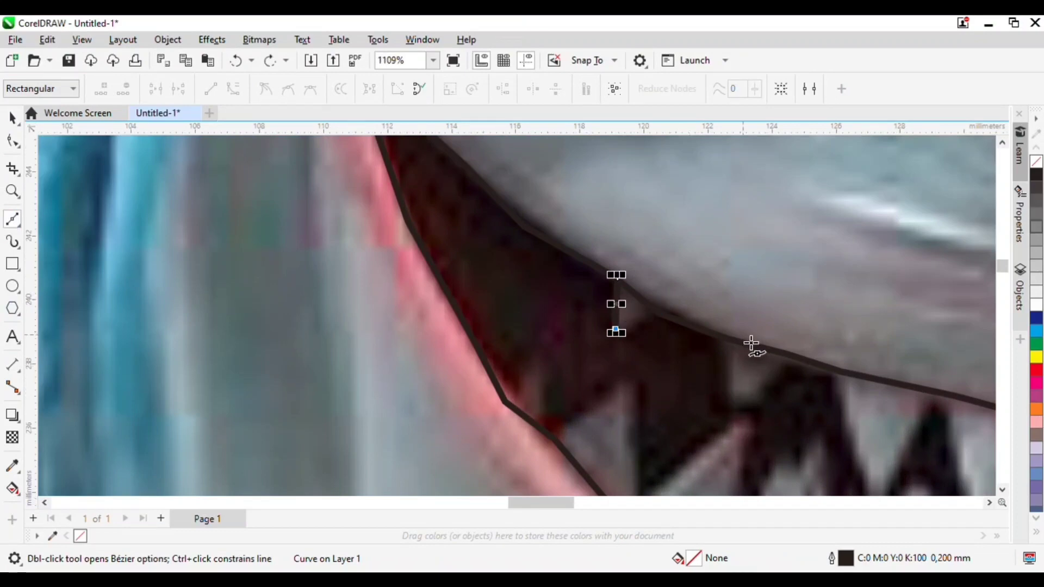
{"action": "left_click", "coordinate": [659, 315]}
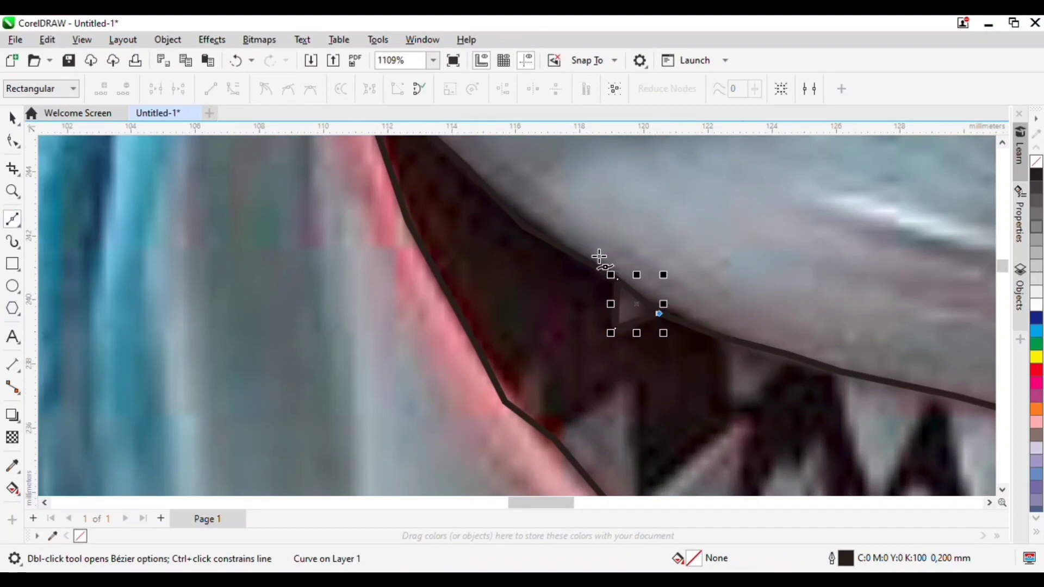
Step: Trace the second upper tooth as a separate V-shaped curve hanging from the upper lip line
{"action": "left_click", "coordinate": [724, 337]}
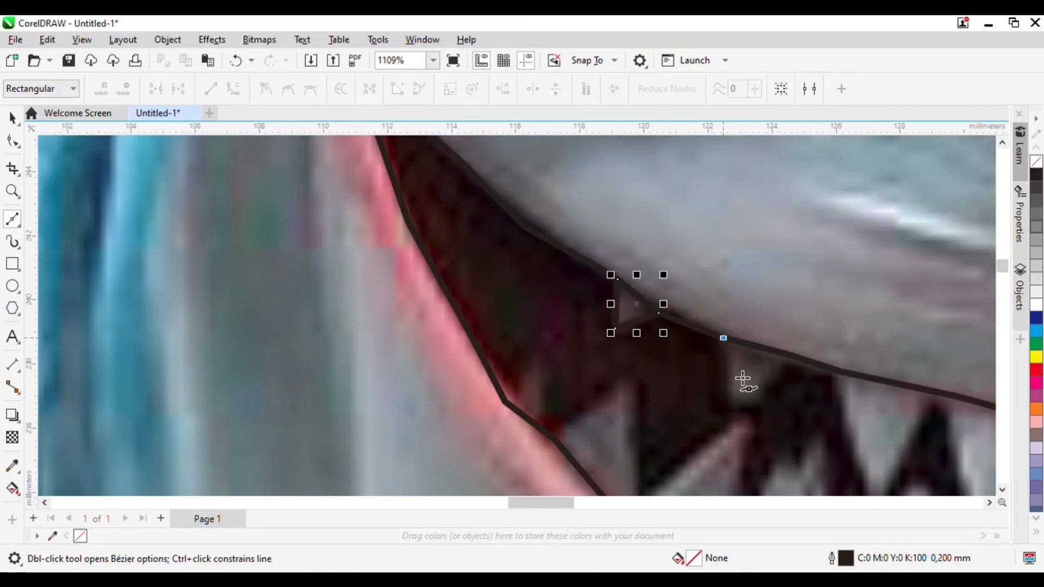
{"action": "left_click", "coordinate": [738, 405]}
{"action": "left_click", "coordinate": [797, 353]}
{"action": "scroll", "coordinate": [818, 359], "scroll_direction": "down", "scroll_amount": 4}
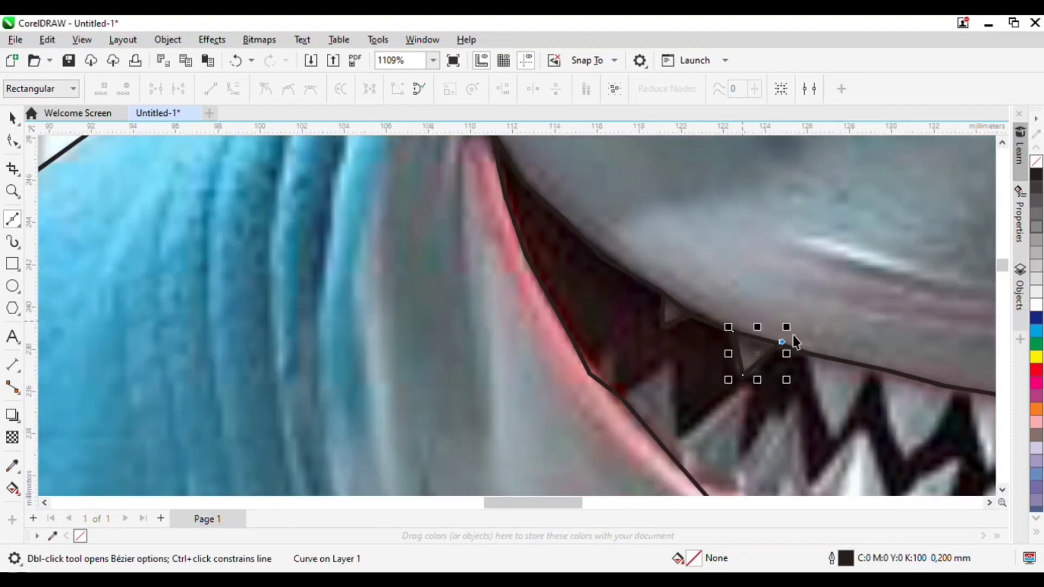
{"action": "scroll", "coordinate": [788, 345], "scroll_direction": "up", "scroll_amount": 3}
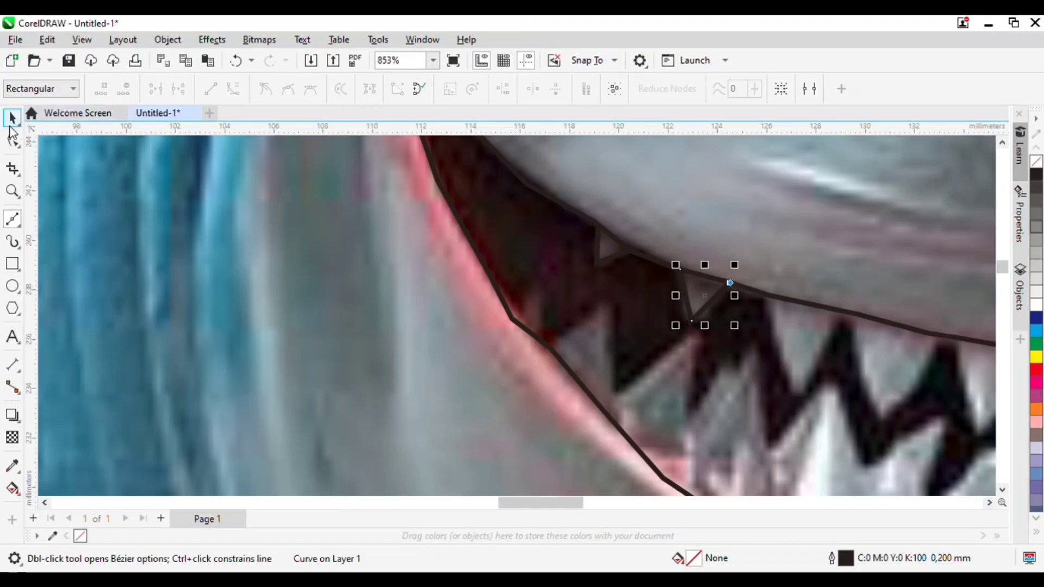
Step: Start a fresh Bézier curve and trace the third and fourth upper teeth down from the upper lip line
{"action": "left_click", "coordinate": [12, 124]}
{"action": "left_click", "coordinate": [4, 215]}
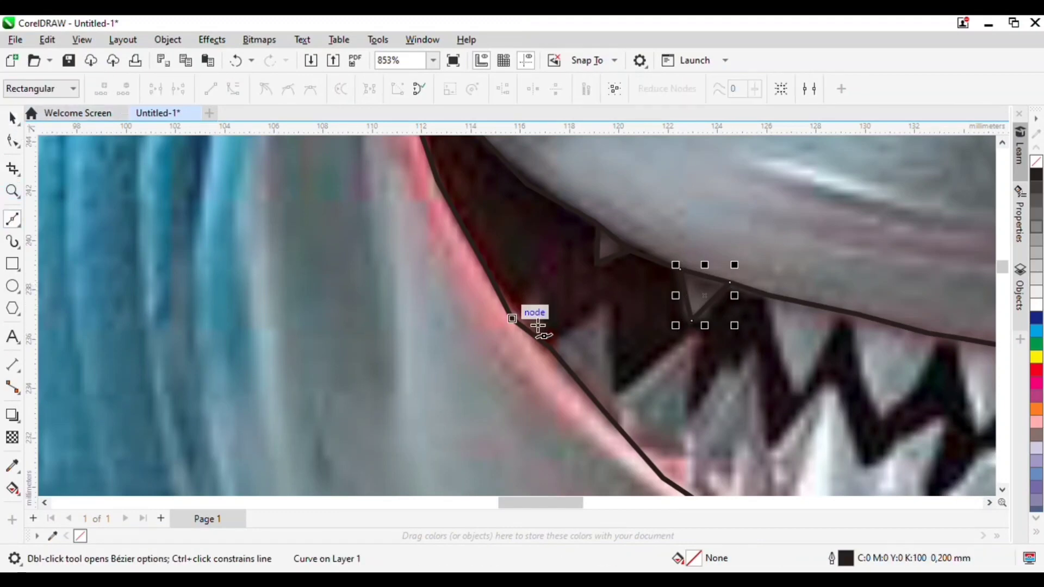
{"action": "left_click", "coordinate": [769, 296]}
{"action": "left_click", "coordinate": [797, 390]}
{"action": "double_click", "coordinate": [846, 312]}
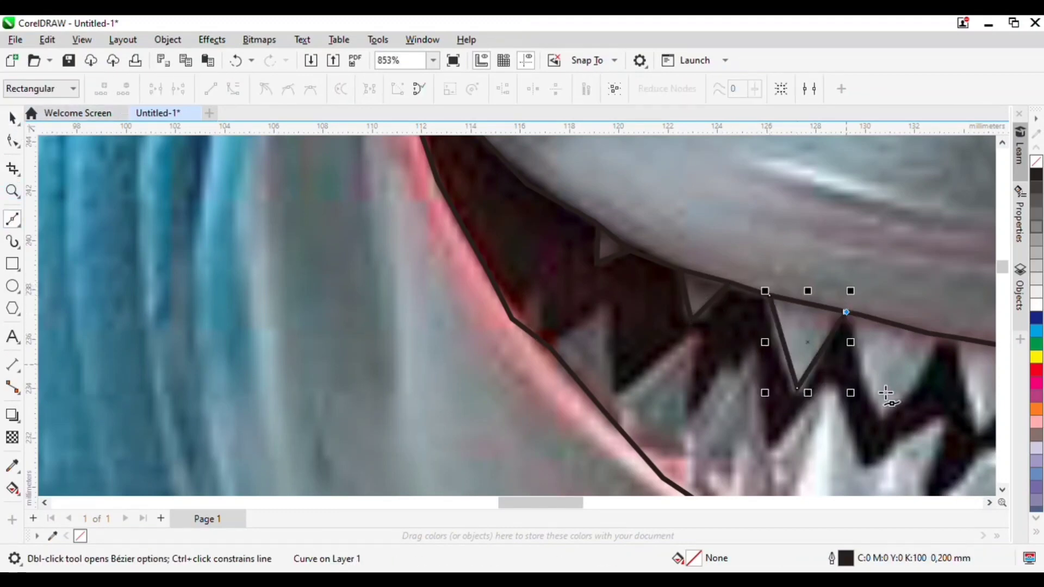
{"action": "left_click", "coordinate": [878, 408]}
{"action": "left_click", "coordinate": [945, 339]}
{"action": "scroll", "coordinate": [948, 345], "scroll_direction": "down", "scroll_amount": 5}
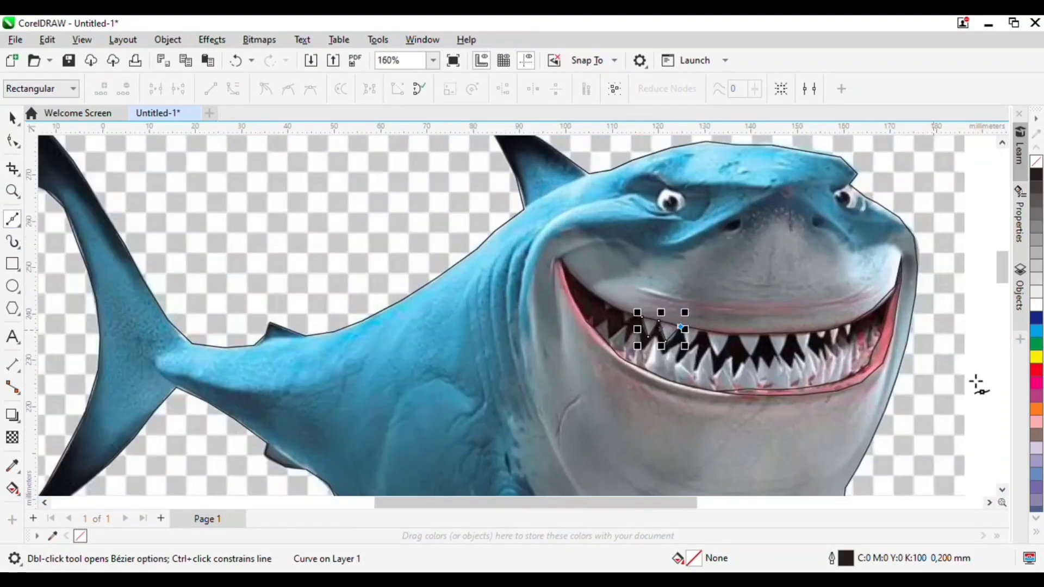
Step: Undo the last Bézier node and continue the curve through the fourth, fifth and sixth upper teeth, keeping the tooth bases on the lip line
{"action": "scroll", "coordinate": [979, 385], "scroll_direction": "up", "scroll_amount": 5}
{"action": "key", "text": "ctrl+z"}
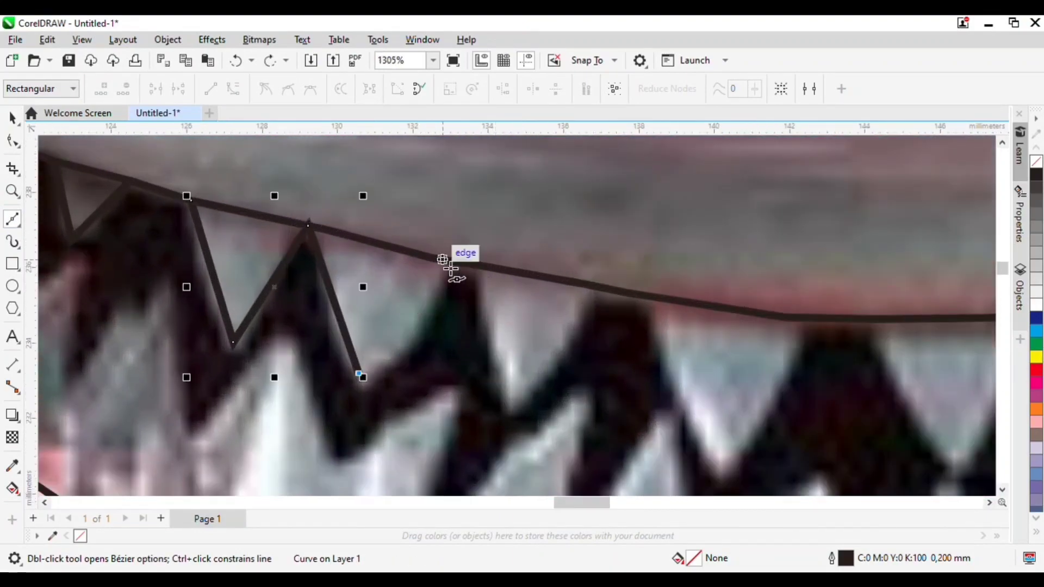
{"action": "left_click", "coordinate": [449, 267]}
{"action": "left_click", "coordinate": [510, 410]}
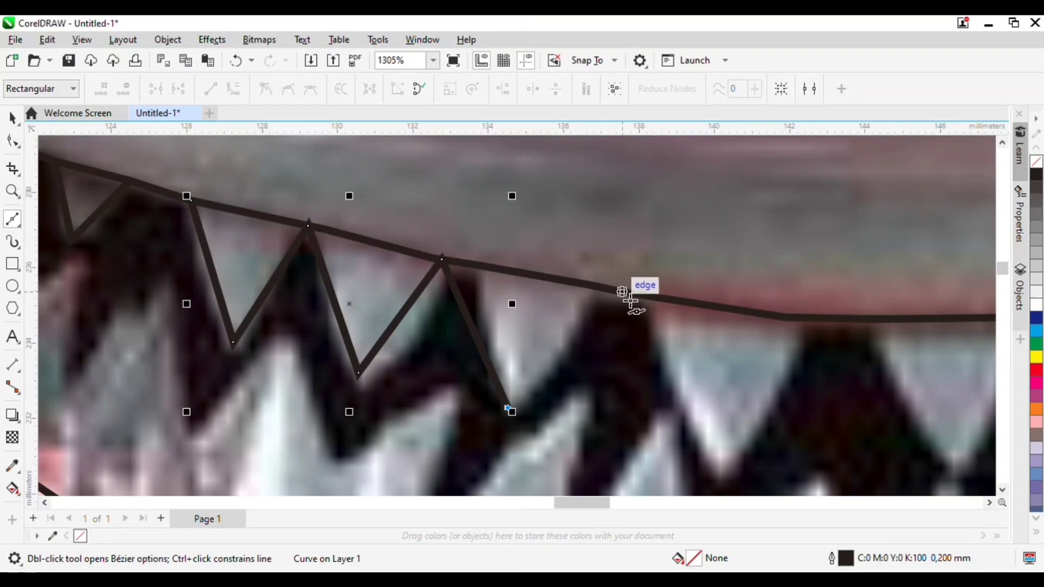
{"action": "left_click", "coordinate": [630, 296]}
{"action": "left_click", "coordinate": [728, 480]}
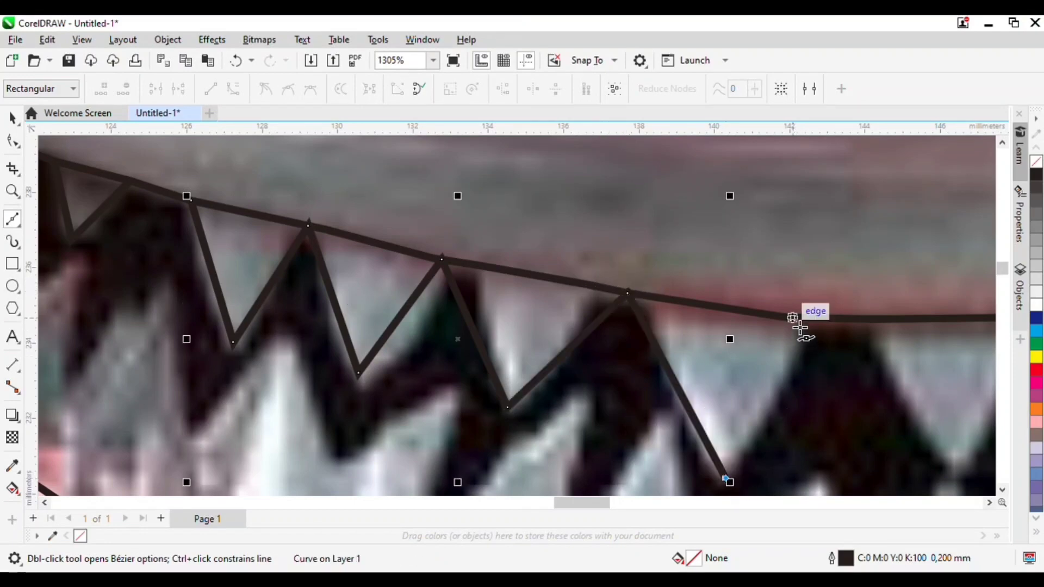
{"action": "left_click", "coordinate": [789, 319]}
Step: Extend the curve along the lip line and trace the seventh and eighth upper teeth as V shapes with a gap between them
{"action": "left_click", "coordinate": [873, 321]}
{"action": "scroll", "coordinate": [878, 330], "scroll_direction": "down", "scroll_amount": 2}
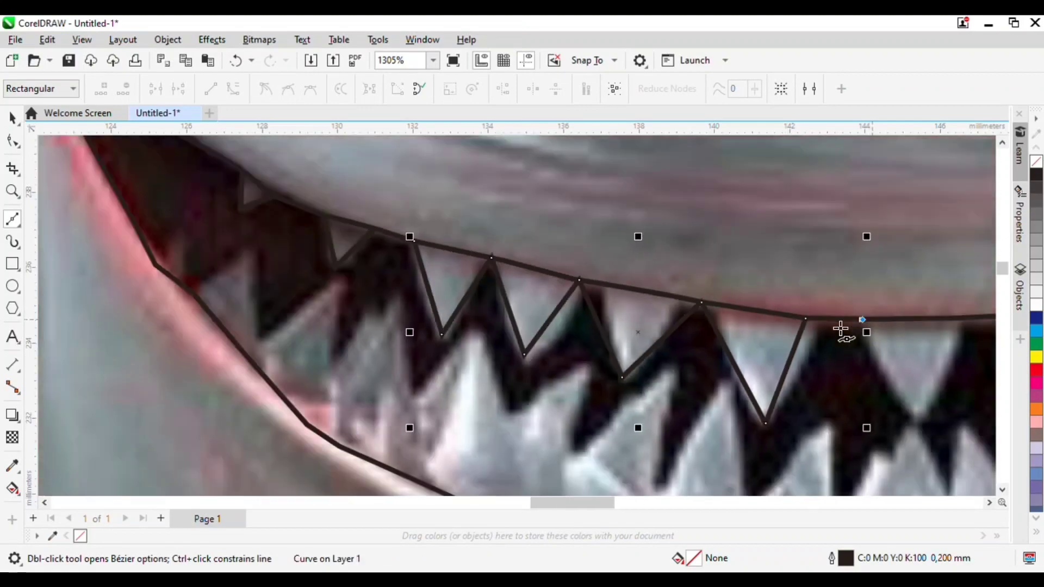
{"action": "scroll", "coordinate": [843, 331], "scroll_direction": "up", "scroll_amount": 1}
{"action": "left_click", "coordinate": [902, 401]}
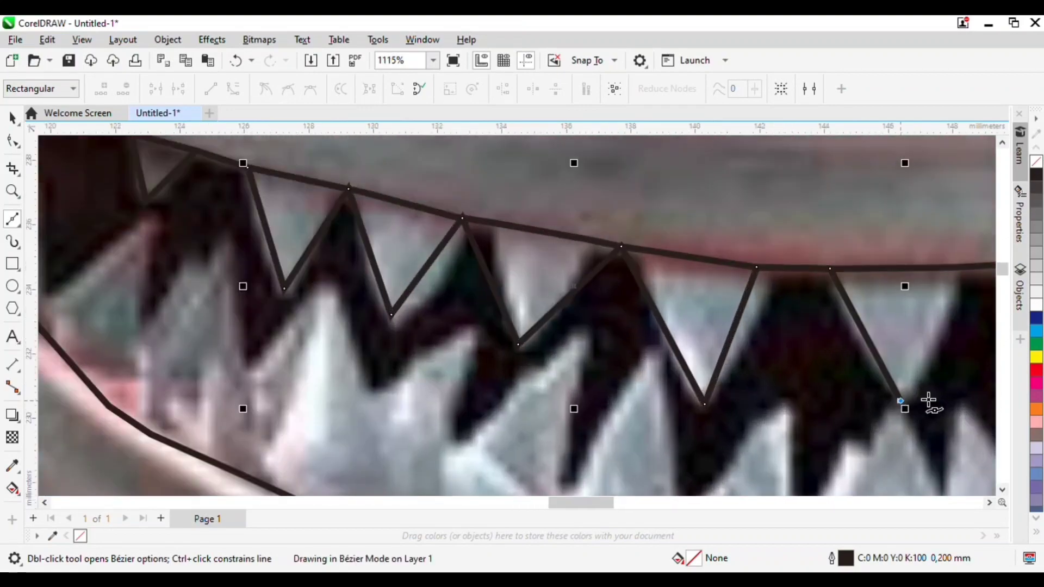
{"action": "left_click", "coordinate": [961, 276]}
{"action": "scroll", "coordinate": [792, 350], "scroll_direction": "down", "scroll_amount": 3}
{"action": "scroll", "coordinate": [827, 314], "scroll_direction": "up", "scroll_amount": 3}
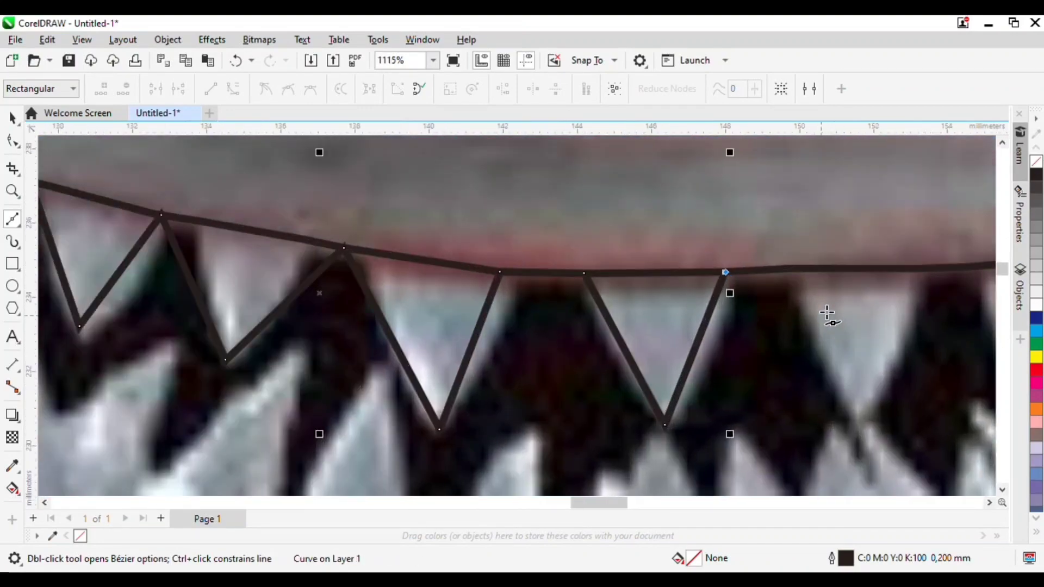
{"action": "left_click", "coordinate": [792, 269]}
{"action": "left_click", "coordinate": [856, 420]}
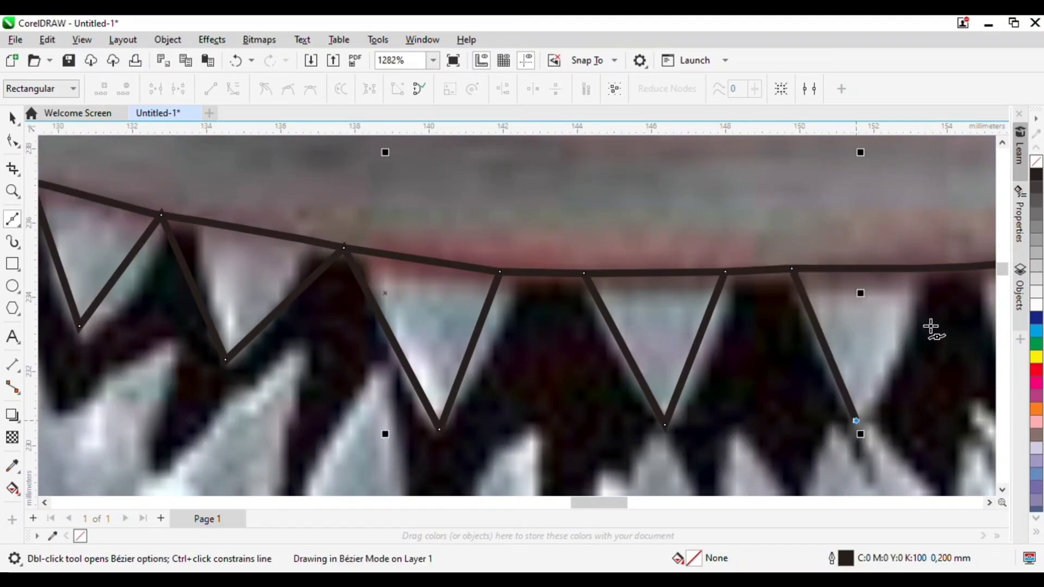
{"action": "left_click", "coordinate": [918, 270]}
Step: Bridge the next gap along the lip line and trace the ninth upper tooth down to its tip and back up
{"action": "scroll", "coordinate": [870, 293], "scroll_direction": "down", "scroll_amount": 3}
{"action": "scroll", "coordinate": [772, 288], "scroll_direction": "up", "scroll_amount": 4}
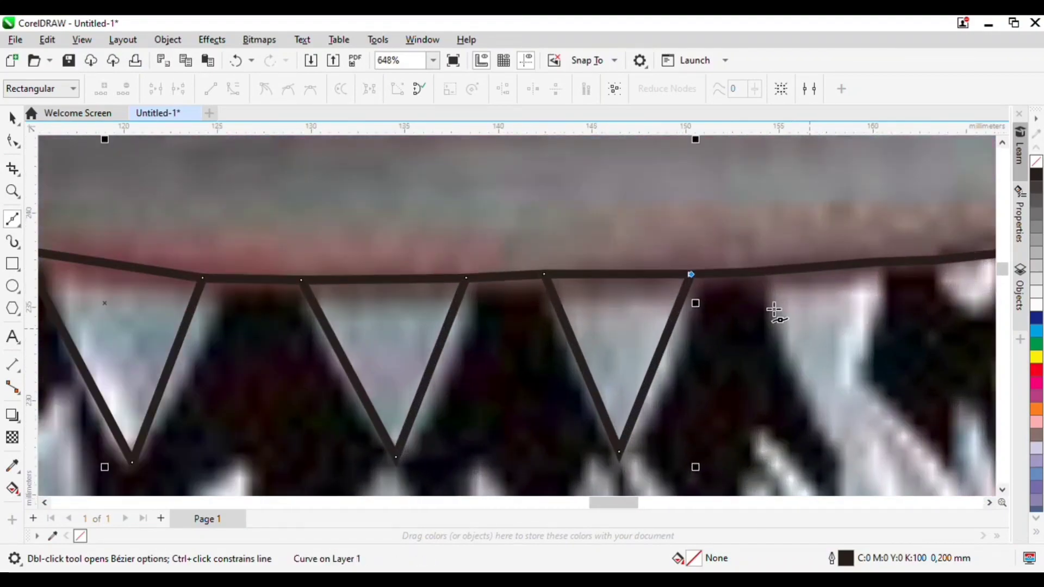
{"action": "left_click", "coordinate": [752, 272]}
{"action": "left_click", "coordinate": [836, 454]}
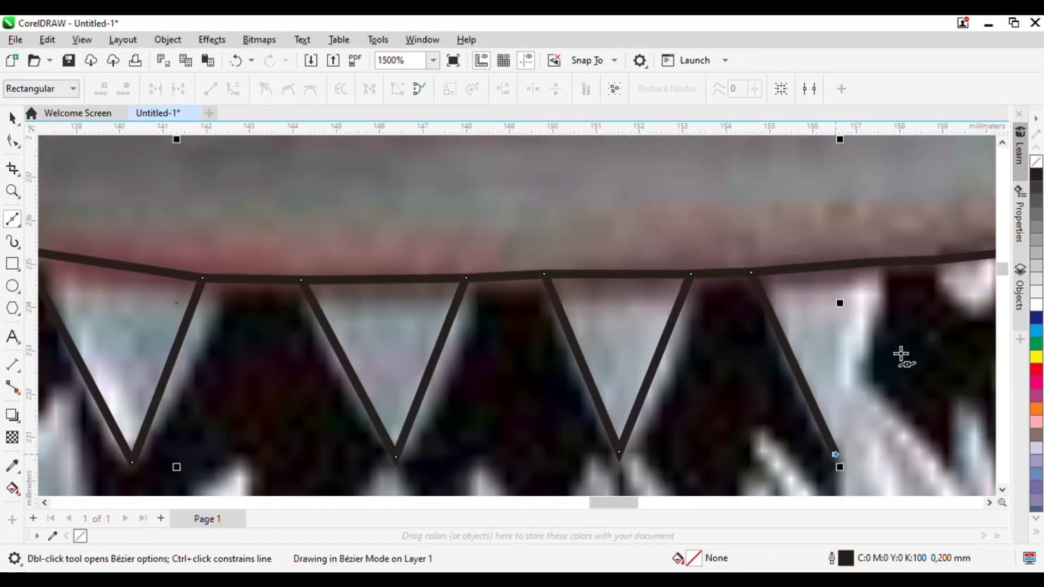
{"action": "left_click", "coordinate": [876, 263]}
Step: Continue along the lip line and trace the short tenth upper tooth as a small V shape
{"action": "scroll", "coordinate": [878, 266], "scroll_direction": "down", "scroll_amount": 3}
{"action": "scroll", "coordinate": [893, 318], "scroll_direction": "up", "scroll_amount": 4}
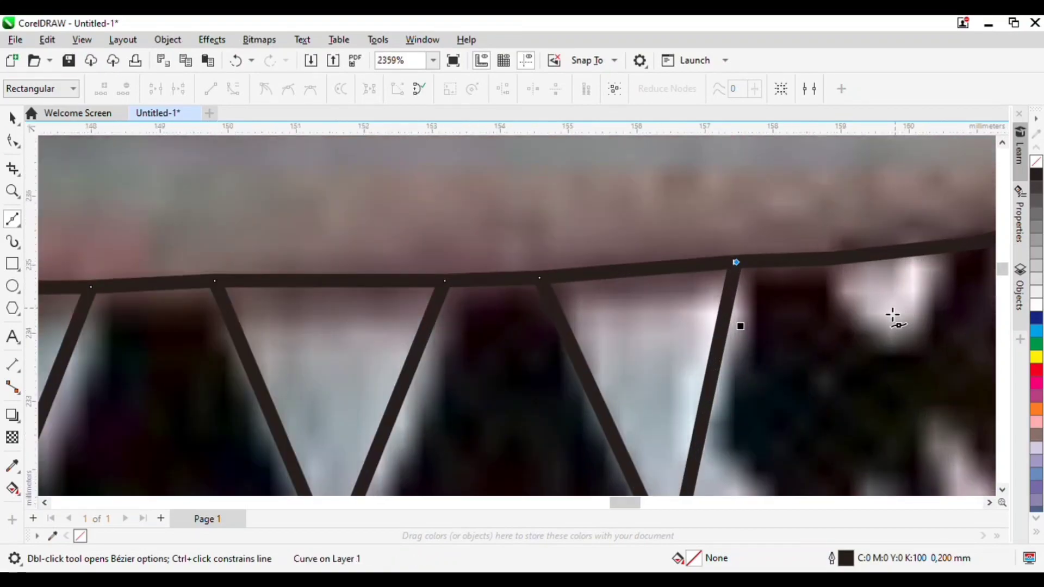
{"action": "left_click", "coordinate": [831, 260]}
{"action": "left_click", "coordinate": [906, 353]}
{"action": "scroll", "coordinate": [909, 326], "scroll_direction": "down", "scroll_amount": 5}
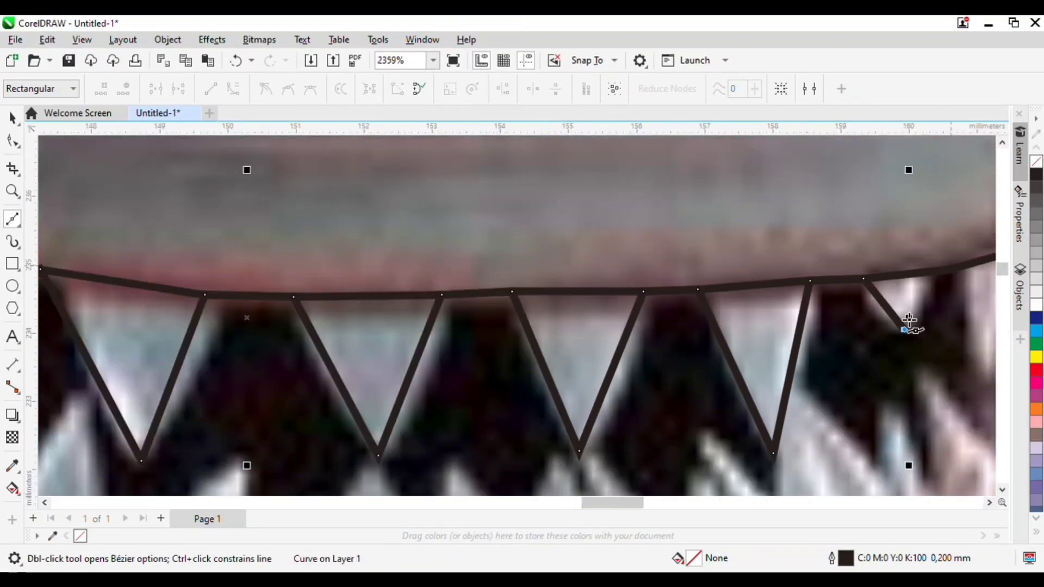
{"action": "scroll", "coordinate": [955, 326], "scroll_direction": "up", "scroll_amount": 5}
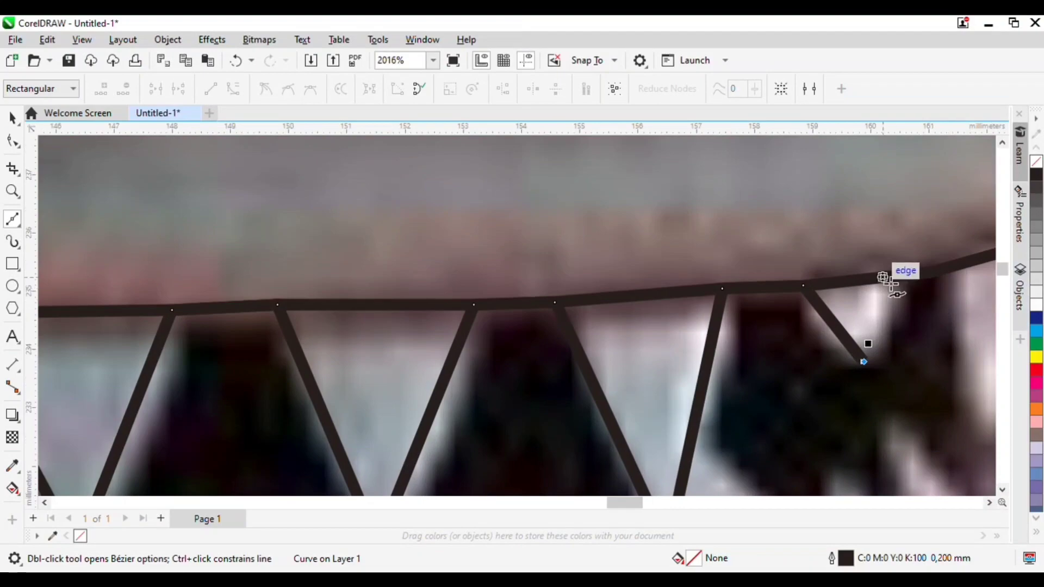
{"action": "left_click", "coordinate": [929, 273]}
Step: Trace the narrow eleventh upper tooth directly beside the short one, ending back on the lip line
{"action": "scroll", "coordinate": [886, 320], "scroll_direction": "down", "scroll_amount": 4}
{"action": "scroll", "coordinate": [903, 360], "scroll_direction": "up", "scroll_amount": 4}
{"action": "left_click", "coordinate": [926, 343]}
{"action": "scroll", "coordinate": [919, 390], "scroll_direction": "down", "scroll_amount": 1}
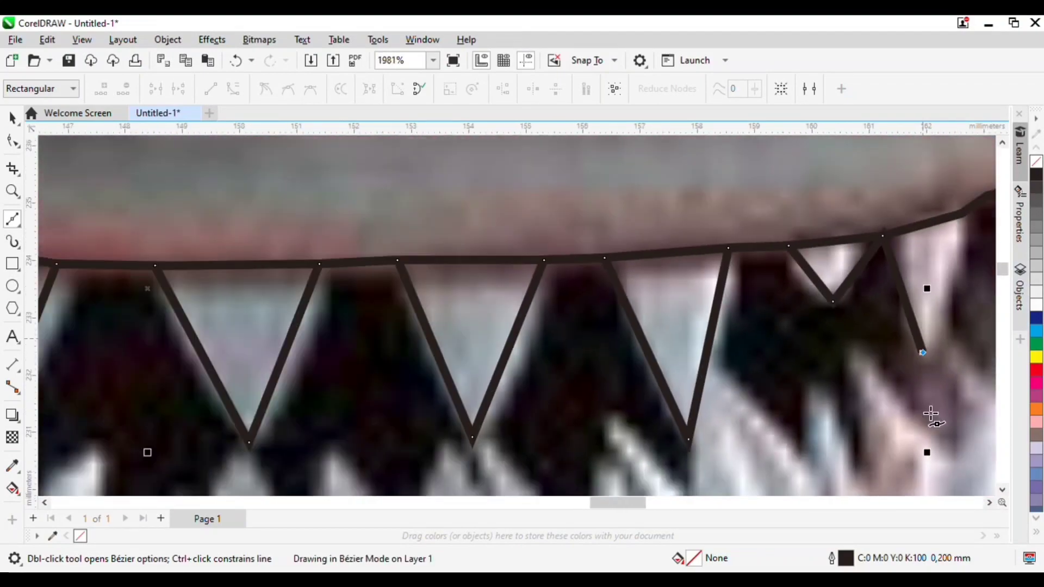
{"action": "scroll", "coordinate": [931, 415], "scroll_direction": "down", "scroll_amount": 1}
{"action": "left_click", "coordinate": [915, 293]}
Step: Trace the last narrow upper tooth near the face-side mouth corner and end the upper-teeth curve
{"action": "scroll", "coordinate": [918, 293], "scroll_direction": "down", "scroll_amount": 4}
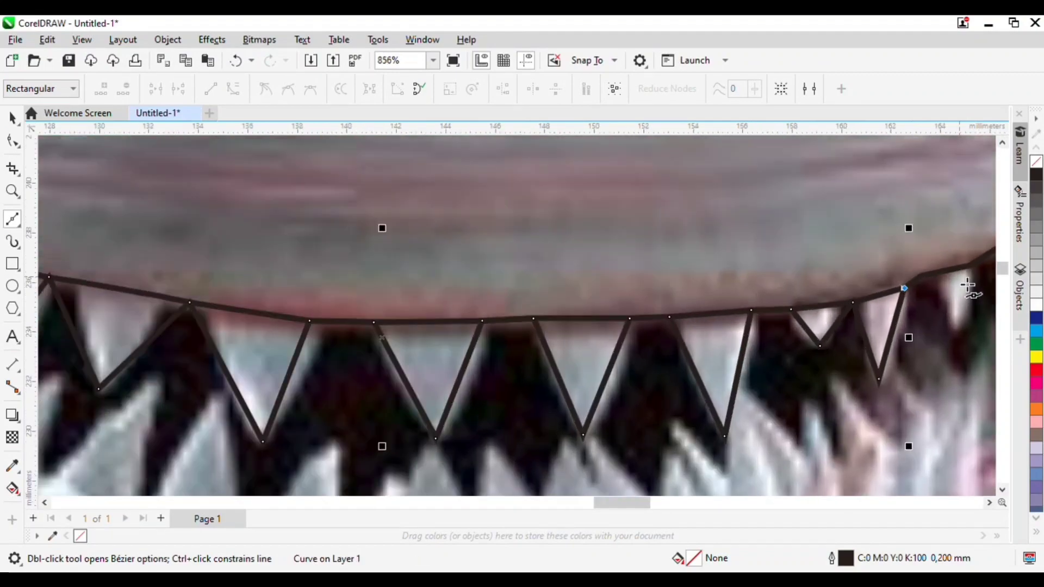
{"action": "scroll", "coordinate": [903, 292], "scroll_direction": "up", "scroll_amount": 4}
{"action": "left_click", "coordinate": [896, 283]}
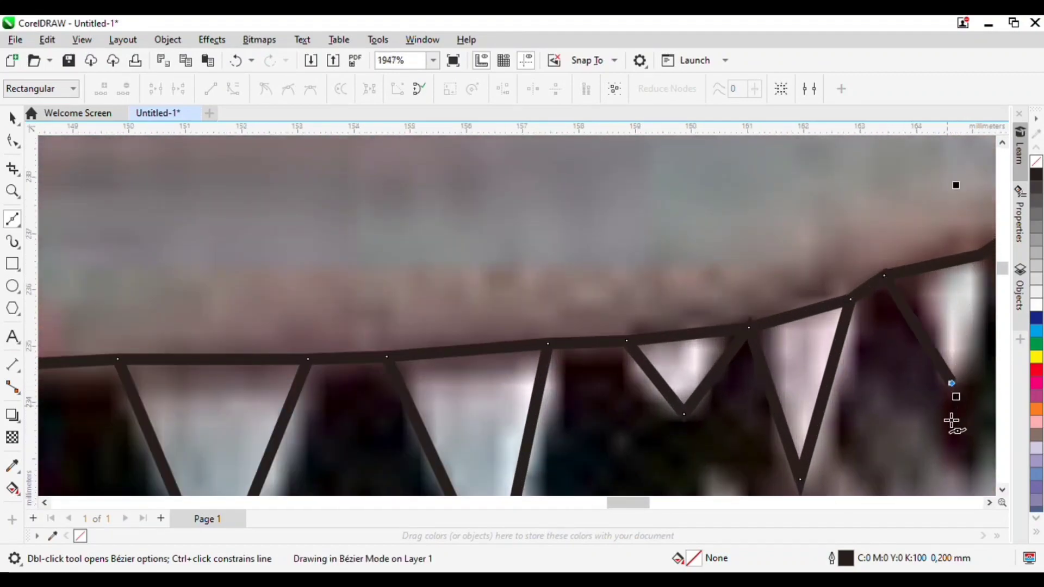
{"action": "left_click", "coordinate": [952, 384]}
{"action": "scroll", "coordinate": [973, 370], "scroll_direction": "down", "scroll_amount": 1}
{"action": "left_click", "coordinate": [953, 345]}
{"action": "scroll", "coordinate": [952, 348], "scroll_direction": "down", "scroll_amount": 11}
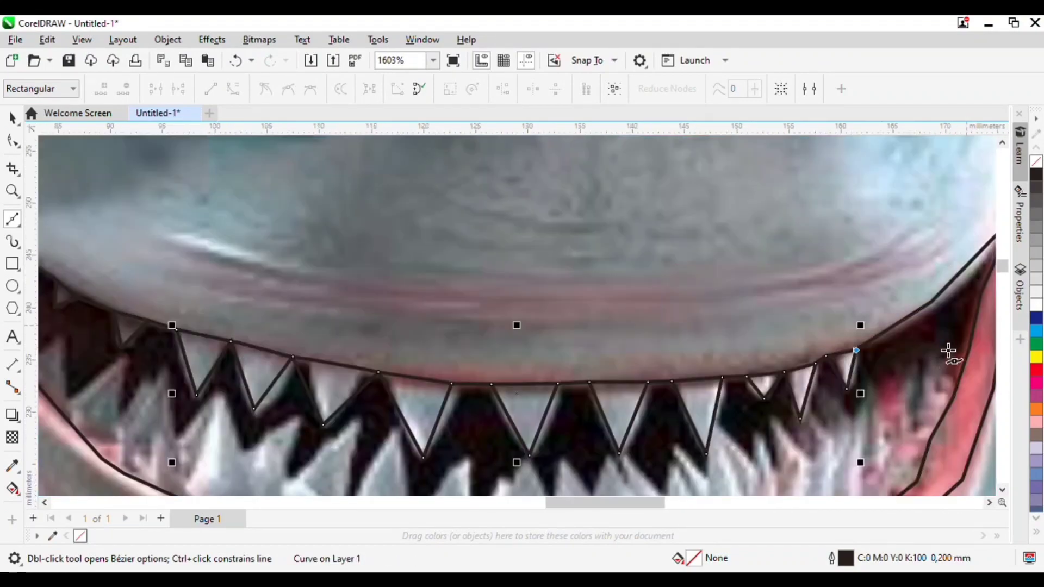
{"action": "scroll", "coordinate": [858, 398], "scroll_direction": "up", "scroll_amount": 4}
{"action": "scroll", "coordinate": [647, 415], "scroll_direction": "down", "scroll_amount": 5}
{"action": "scroll", "coordinate": [624, 384], "scroll_direction": "up", "scroll_amount": 1}
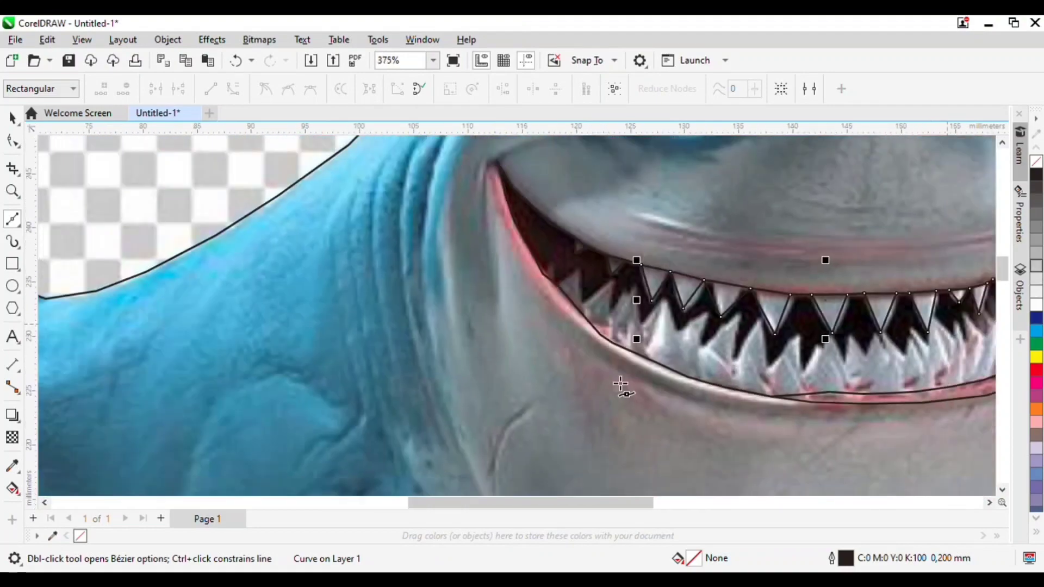
{"action": "scroll", "coordinate": [607, 399], "scroll_direction": "down", "scroll_amount": 2}
{"action": "key", "text": "space"}
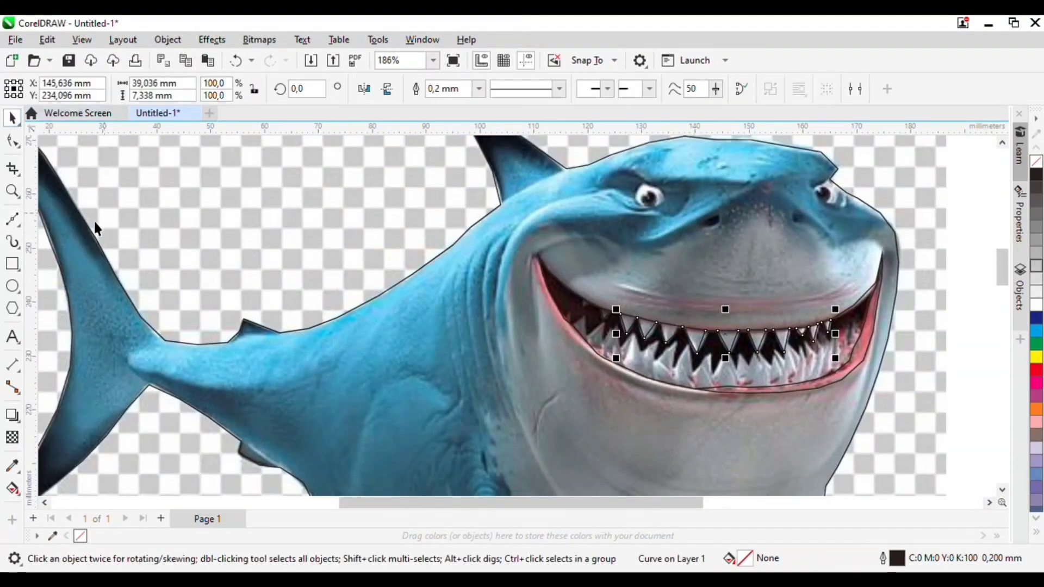
Step: Start a new Bézier curve on the mouth outline near the body-side corner and trace the first two lower teeth
{"action": "left_click", "coordinate": [13, 220]}
{"action": "scroll", "coordinate": [532, 304], "scroll_direction": "down", "scroll_amount": 5}
{"action": "scroll", "coordinate": [326, 250], "scroll_direction": "up", "scroll_amount": 20}
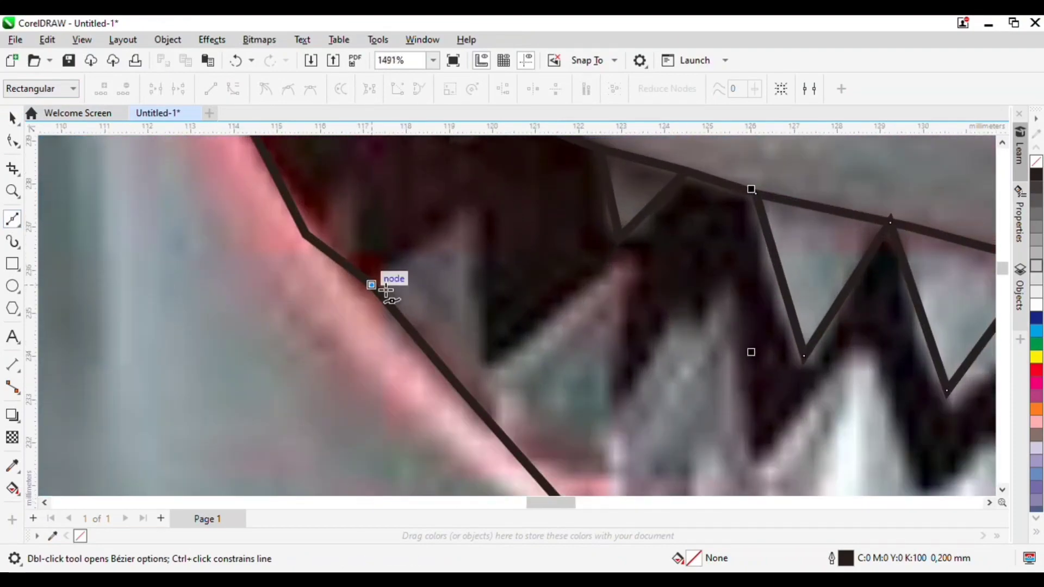
{"action": "left_click", "coordinate": [386, 291]}
{"action": "left_click", "coordinate": [476, 198]}
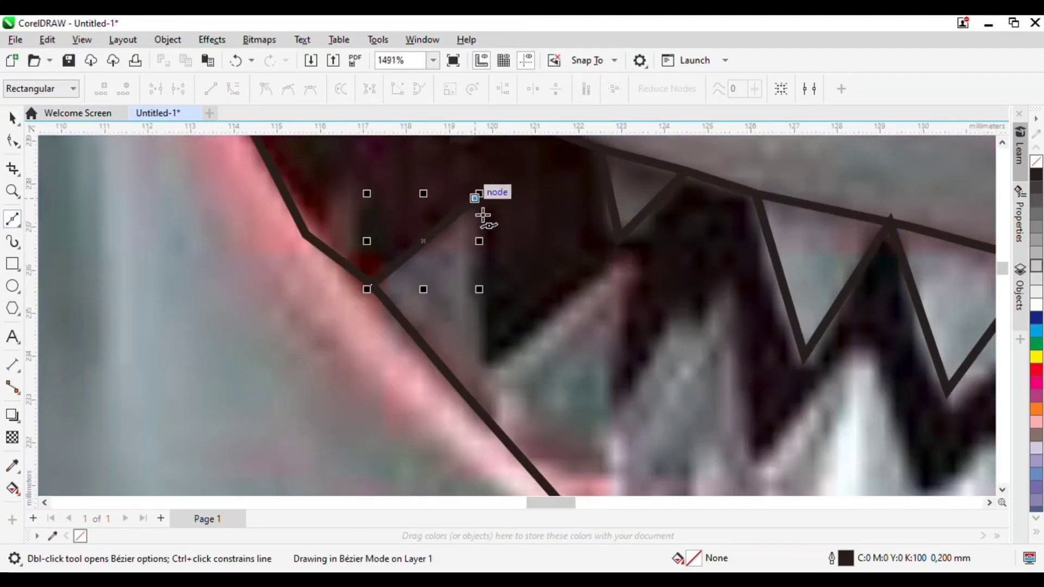
{"action": "left_click", "coordinate": [486, 363]}
{"action": "left_click", "coordinate": [625, 256]}
{"action": "left_click", "coordinate": [617, 417]}
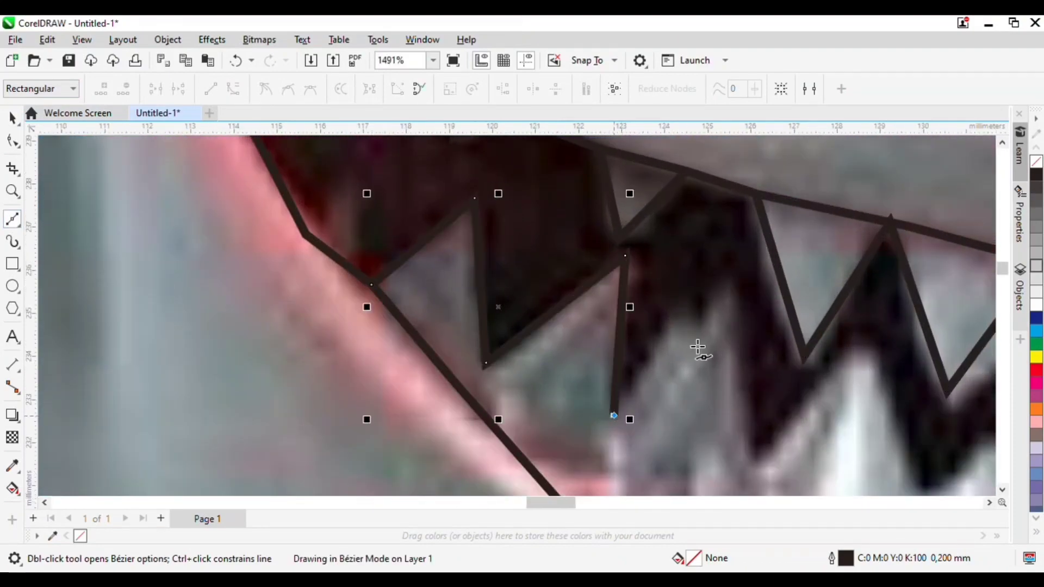
Step: Continue the lower-teeth curve over the third and fourth teeth, down to the valley beyond the fourth
{"action": "left_click", "coordinate": [731, 271]}
{"action": "left_click", "coordinate": [759, 470]}
{"action": "left_click", "coordinate": [874, 334]}
{"action": "scroll", "coordinate": [661, 301], "scroll_direction": "down", "scroll_amount": 5}
{"action": "scroll", "coordinate": [552, 313], "scroll_direction": "down", "scroll_amount": 3}
{"action": "left_click", "coordinate": [675, 246]}
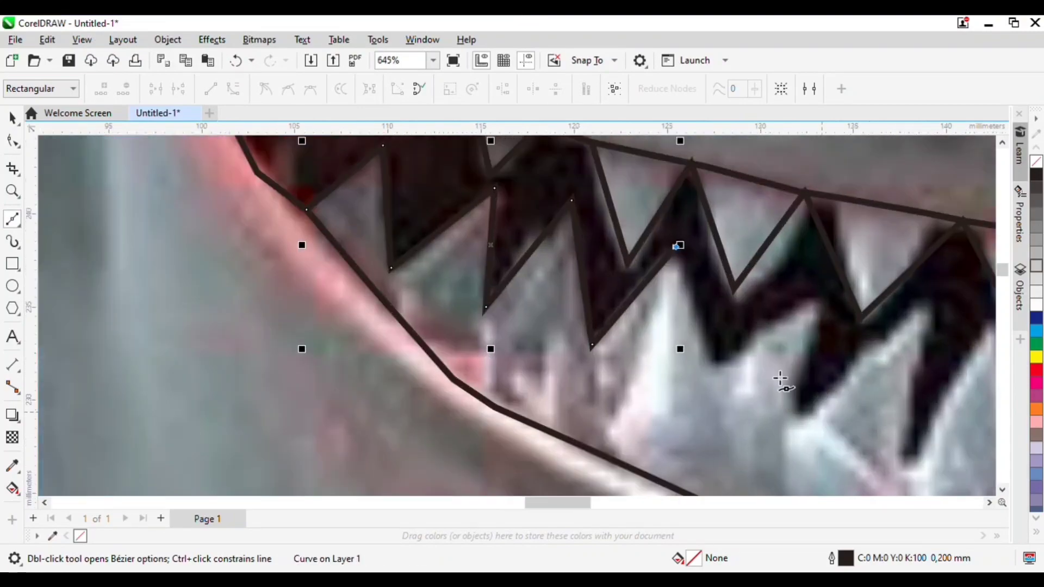
{"action": "left_click", "coordinate": [720, 361]}
Step: Trace the fifth and sixth lower teeth, placing nodes at their tips and in the valleys beside them
{"action": "left_click", "coordinate": [815, 306]}
{"action": "left_click", "coordinate": [796, 409]}
{"action": "left_click", "coordinate": [921, 294]}
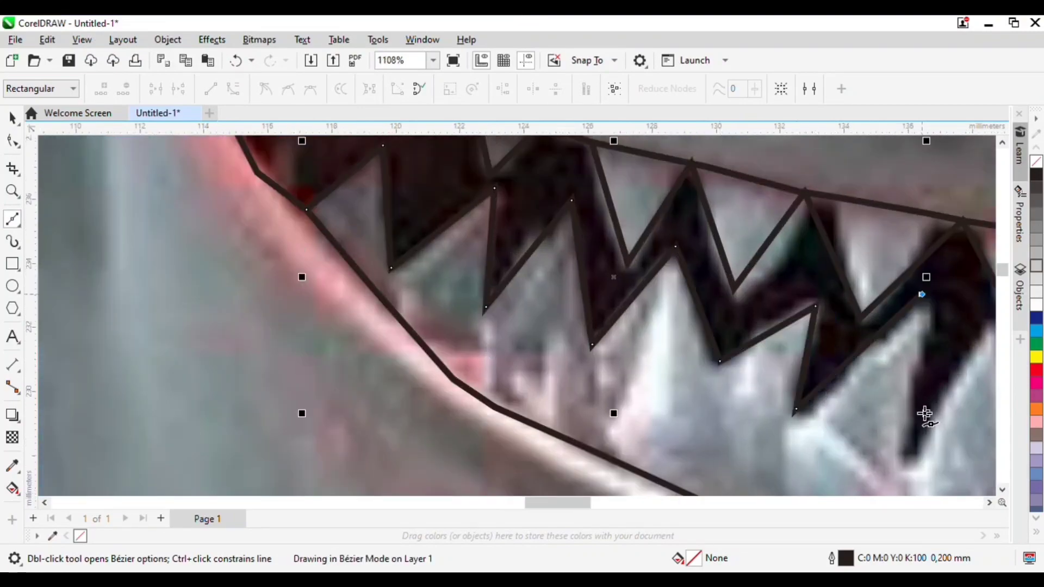
{"action": "left_click", "coordinate": [918, 462]}
Step: Extend the zigzag over the seventh and eighth lower teeth, ending in the deep valley past the eighth
{"action": "scroll", "coordinate": [919, 462], "scroll_direction": "down", "scroll_amount": 3}
{"action": "scroll", "coordinate": [892, 319], "scroll_direction": "up", "scroll_amount": 3}
{"action": "left_click", "coordinate": [847, 292]}
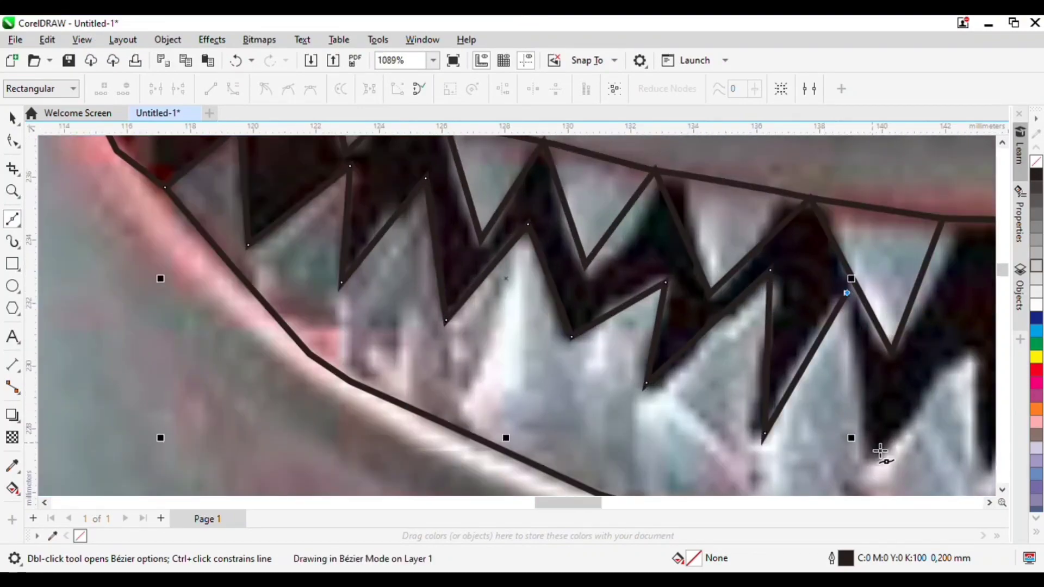
{"action": "left_click", "coordinate": [870, 459]}
{"action": "left_click", "coordinate": [978, 351]}
{"action": "scroll", "coordinate": [812, 331], "scroll_direction": "down", "scroll_amount": 3}
{"action": "scroll", "coordinate": [821, 381], "scroll_direction": "up", "scroll_amount": 3}
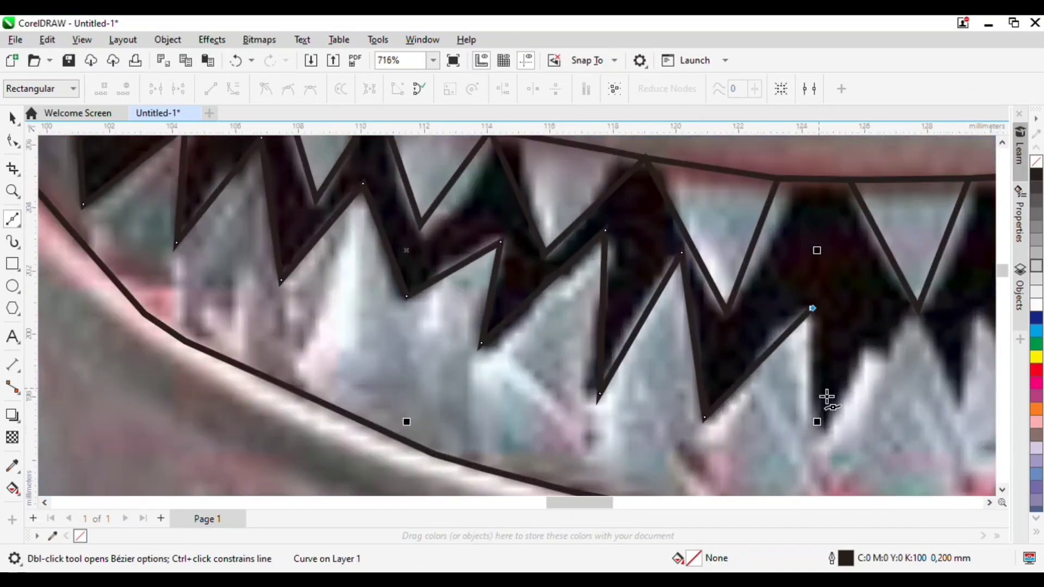
{"action": "left_click", "coordinate": [816, 432]}
Step: Trace the small side notch and the main tip of the ninth lower tooth, down to its far valley
{"action": "left_click", "coordinate": [870, 349]}
{"action": "left_click", "coordinate": [885, 360]}
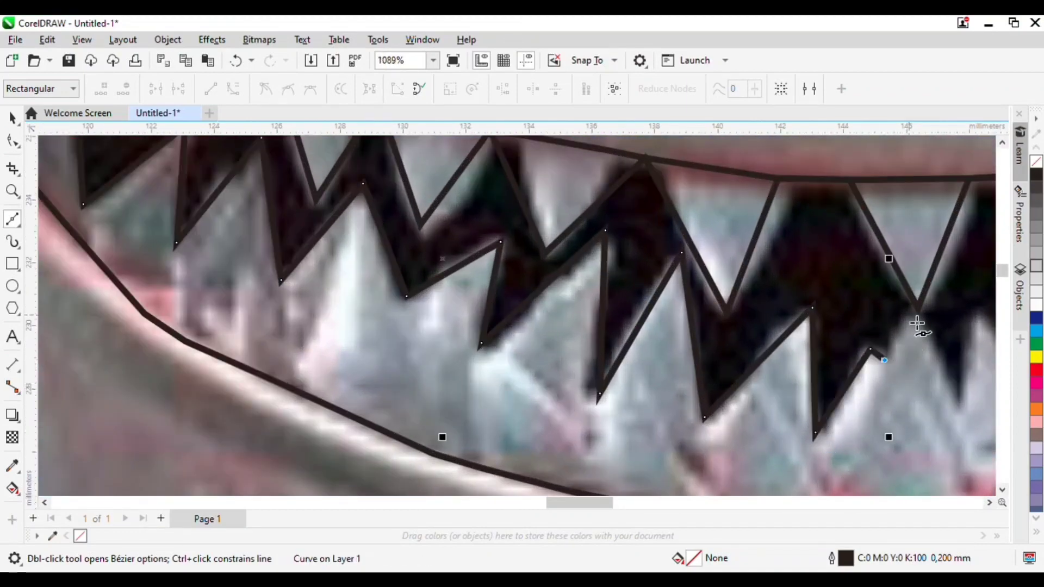
{"action": "left_click", "coordinate": [908, 315]}
{"action": "scroll", "coordinate": [972, 426], "scroll_direction": "down", "scroll_amount": 3}
{"action": "scroll", "coordinate": [799, 373], "scroll_direction": "up", "scroll_amount": 3}
{"action": "left_click", "coordinate": [688, 433]}
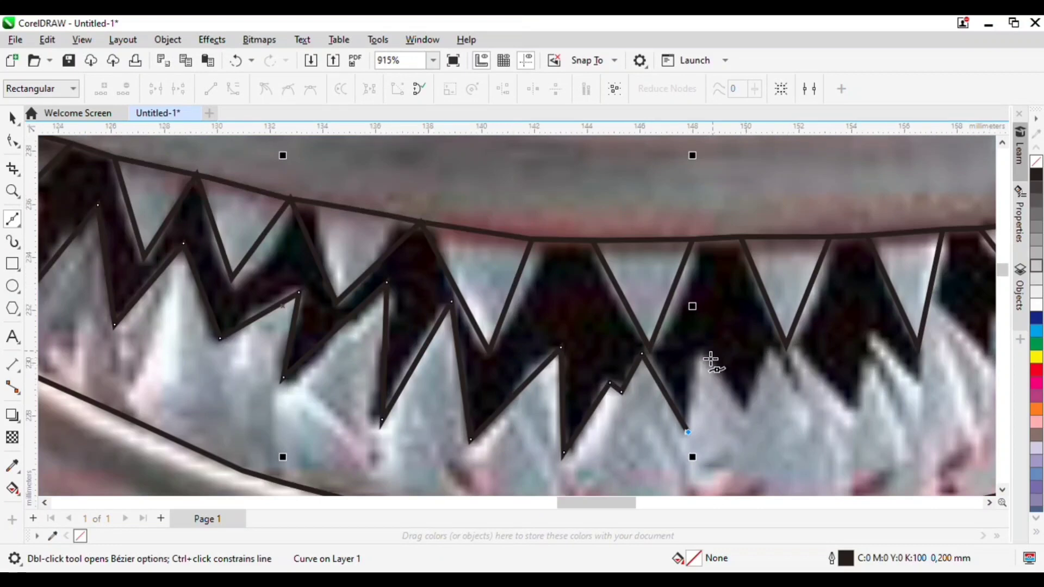
Step: Trace the next three small lower teeth in the middle of the mouth with nodes at each tip and valley
{"action": "left_click", "coordinate": [701, 351]}
{"action": "left_click", "coordinate": [741, 414]}
{"action": "left_click", "coordinate": [770, 346]}
{"action": "left_click", "coordinate": [794, 390]}
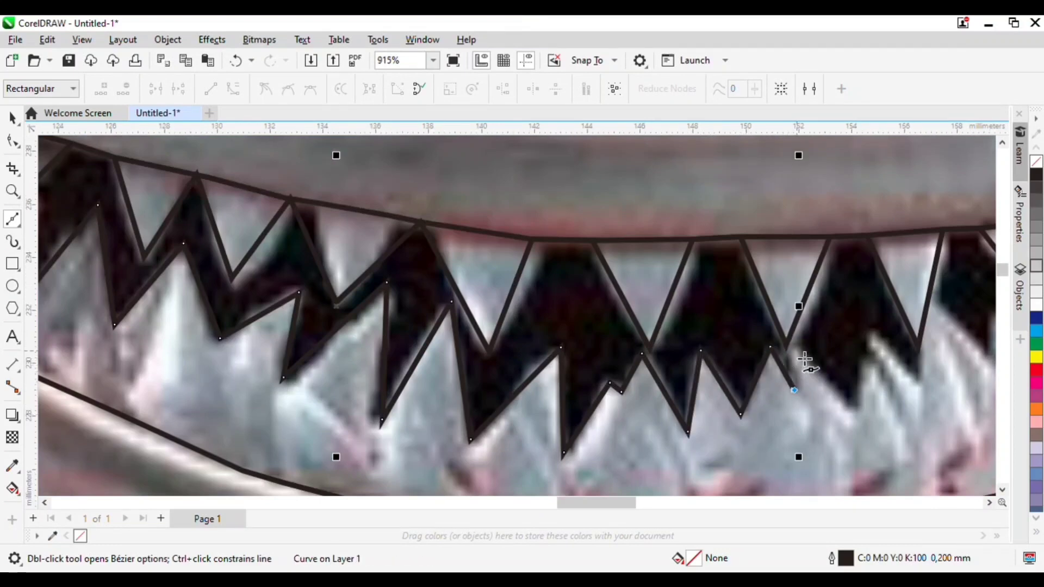
{"action": "left_click", "coordinate": [797, 351]}
{"action": "left_click", "coordinate": [851, 407]}
Step: Trace the notched lower tooth beneath the ninth upper tooth and the taller lower tooth just beyond it
{"action": "left_click", "coordinate": [867, 353]}
{"action": "left_click", "coordinate": [877, 360]}
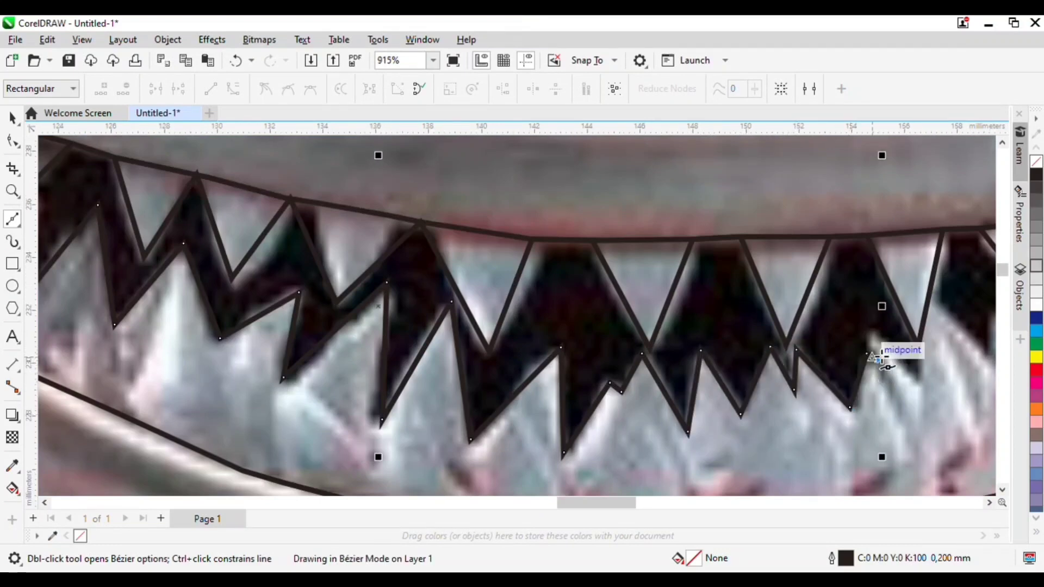
{"action": "left_click", "coordinate": [928, 392]}
{"action": "scroll", "coordinate": [927, 389], "scroll_direction": "down", "scroll_amount": 1}
{"action": "scroll", "coordinate": [927, 379], "scroll_direction": "up", "scroll_amount": 2}
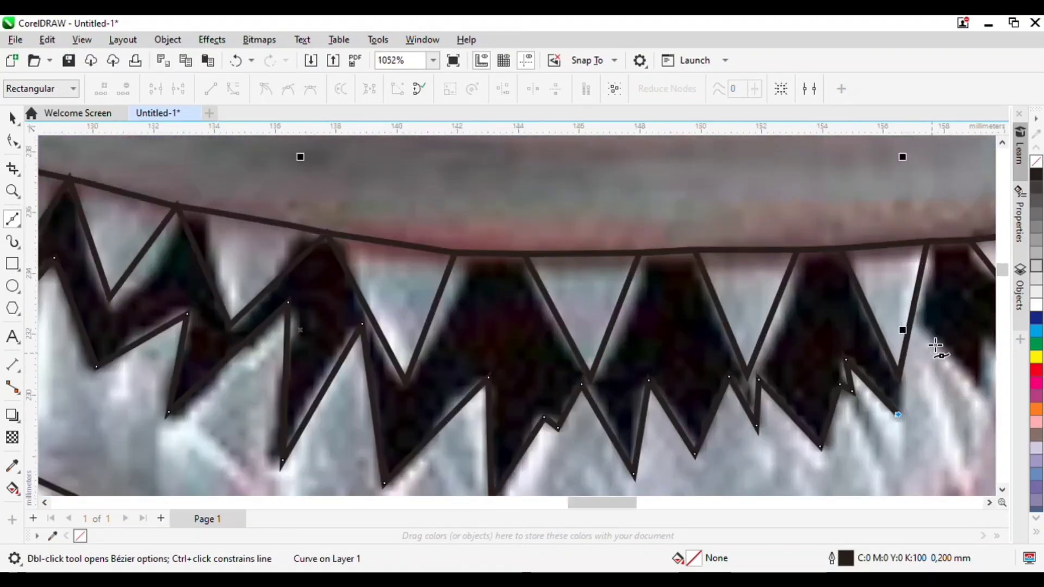
{"action": "left_click", "coordinate": [923, 326]}
{"action": "left_click", "coordinate": [978, 387]}
Step: Continue the curve over the narrow, slanted lower teeth beneath the short and narrow upper teeth
{"action": "scroll", "coordinate": [979, 386], "scroll_direction": "down", "scroll_amount": 2}
{"action": "scroll", "coordinate": [978, 386], "scroll_direction": "up", "scroll_amount": 3}
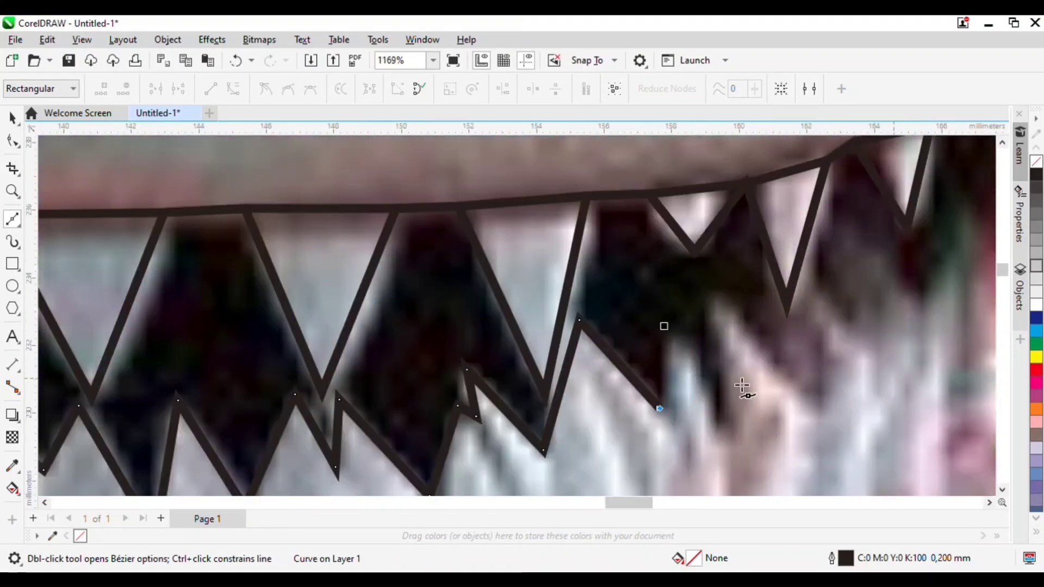
{"action": "left_click", "coordinate": [725, 438]}
{"action": "left_click", "coordinate": [714, 297]}
{"action": "left_click", "coordinate": [830, 403]}
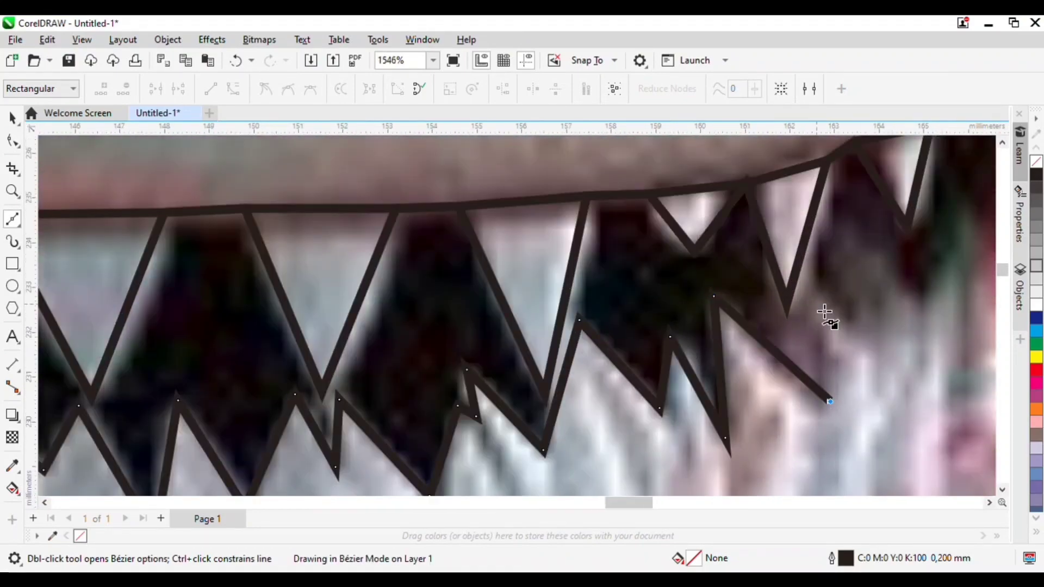
{"action": "left_click", "coordinate": [816, 304]}
{"action": "left_click", "coordinate": [866, 364]}
Step: Trace the next two lower teeth below the last upper tooth, towards the face-side mouth corner
{"action": "scroll", "coordinate": [866, 364], "scroll_direction": "down", "scroll_amount": 3}
{"action": "scroll", "coordinate": [819, 305], "scroll_direction": "up", "scroll_amount": 2}
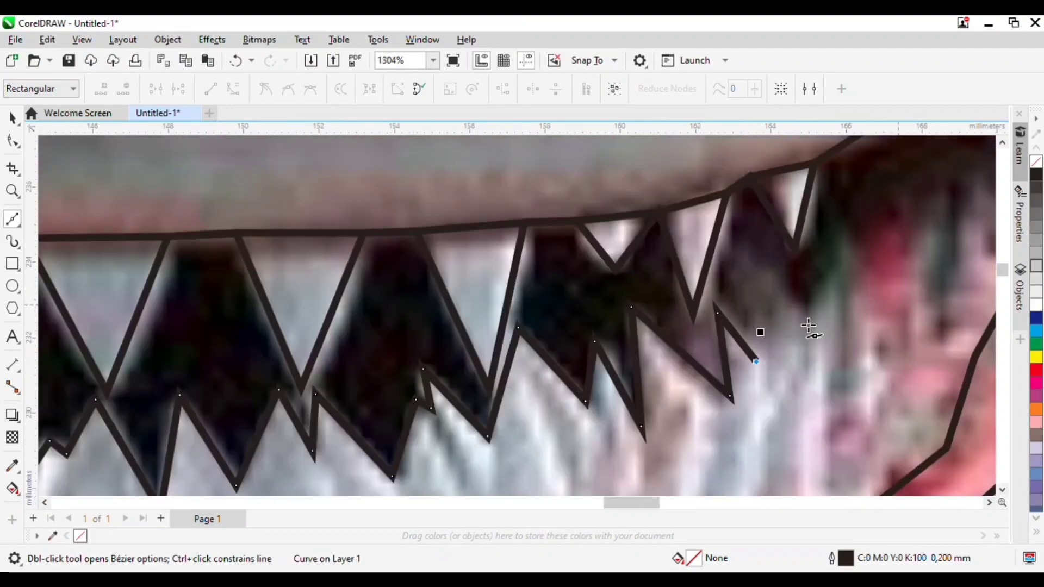
{"action": "left_click", "coordinate": [746, 256]}
{"action": "left_click", "coordinate": [800, 308]}
{"action": "left_click", "coordinate": [841, 256]}
{"action": "scroll", "coordinate": [864, 340], "scroll_direction": "down", "scroll_amount": 3}
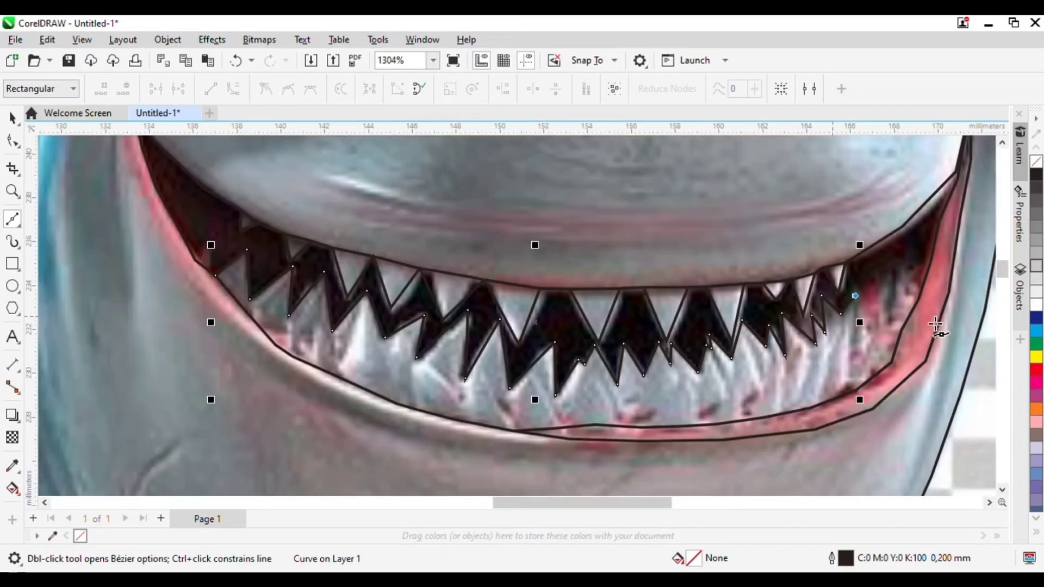
{"action": "scroll", "coordinate": [885, 337], "scroll_direction": "up", "scroll_amount": 3}
{"action": "left_click", "coordinate": [784, 316]}
{"action": "scroll", "coordinate": [856, 315], "scroll_direction": "down", "scroll_amount": 3}
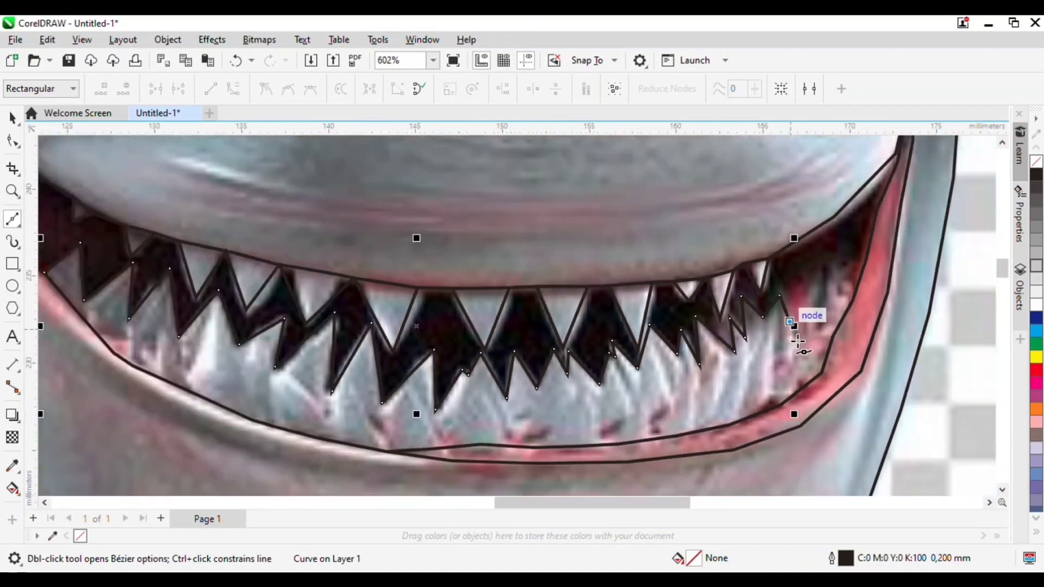
Step: Trace the last lower tooth by the face-side mouth corner and end the lower teeth curve on the mouth edge
{"action": "scroll", "coordinate": [820, 327], "scroll_direction": "up", "scroll_amount": 3}
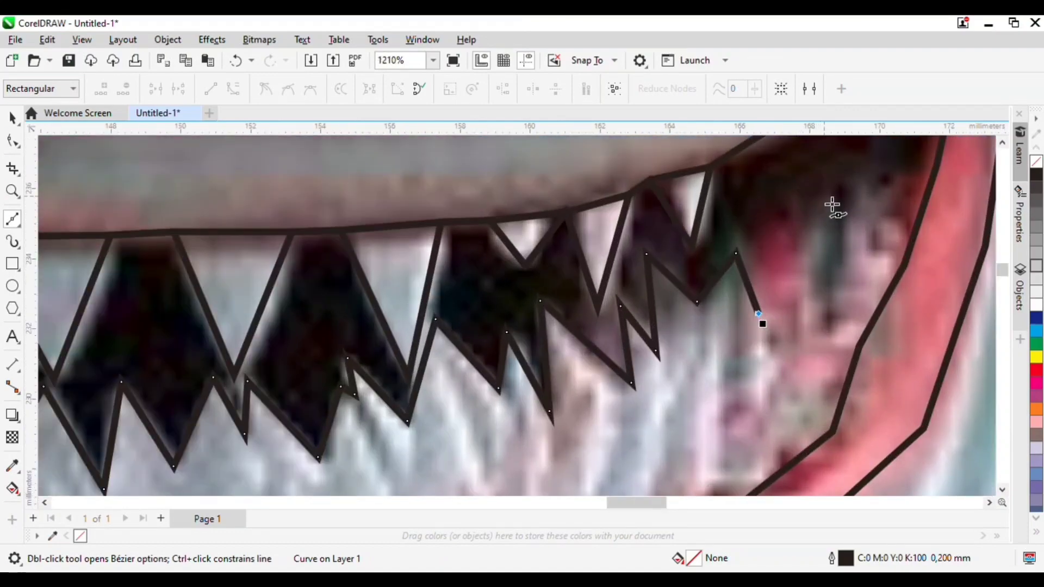
{"action": "left_click", "coordinate": [823, 194]}
{"action": "left_click", "coordinate": [907, 273]}
{"action": "scroll", "coordinate": [907, 266], "scroll_direction": "down", "scroll_amount": 3}
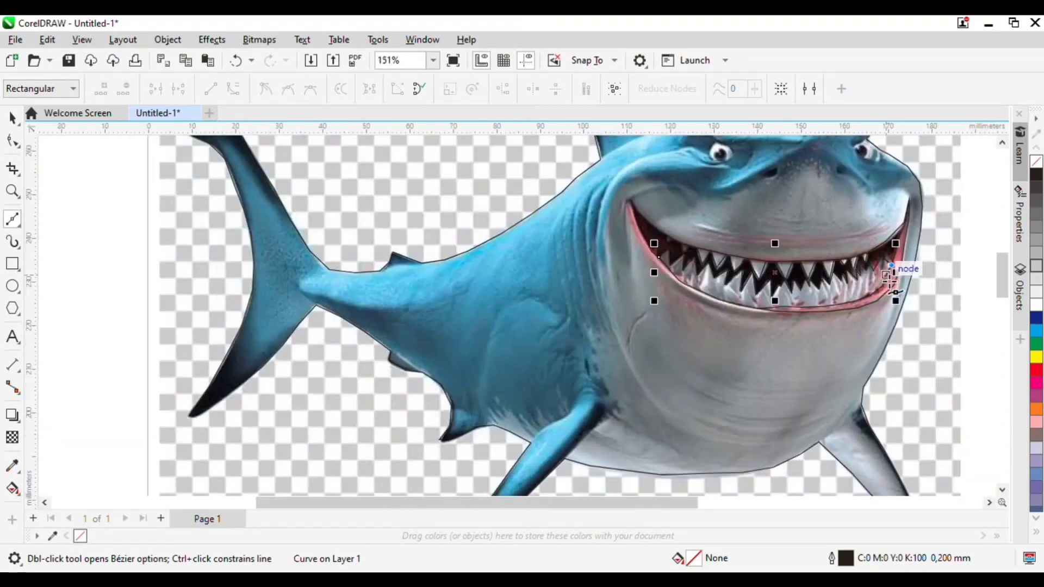
{"action": "scroll", "coordinate": [750, 314], "scroll_direction": "up", "scroll_amount": 2}
{"action": "scroll", "coordinate": [696, 245], "scroll_direction": "up", "scroll_amount": 1}
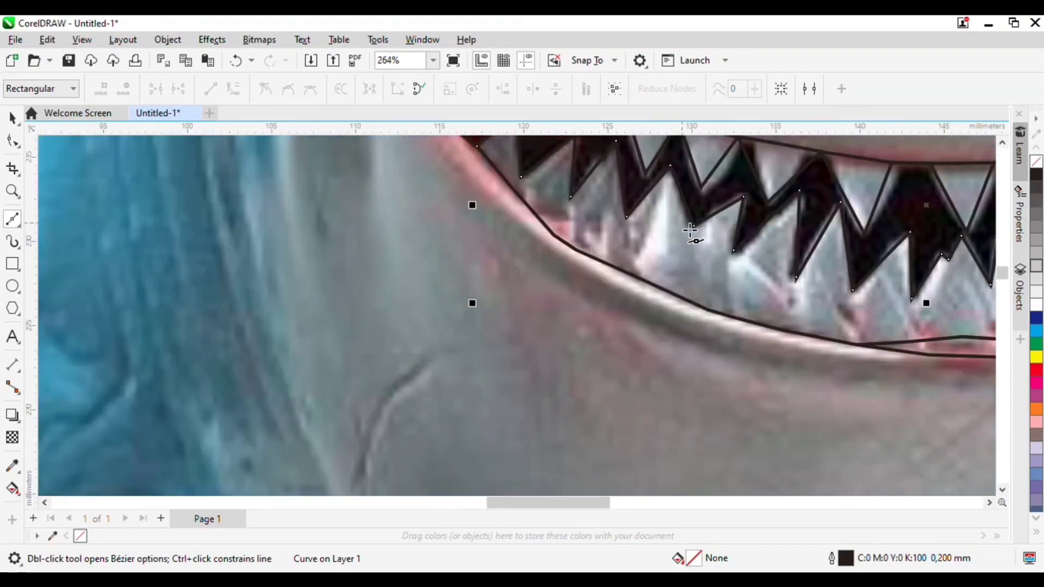
{"action": "left_click", "coordinate": [671, 166]}
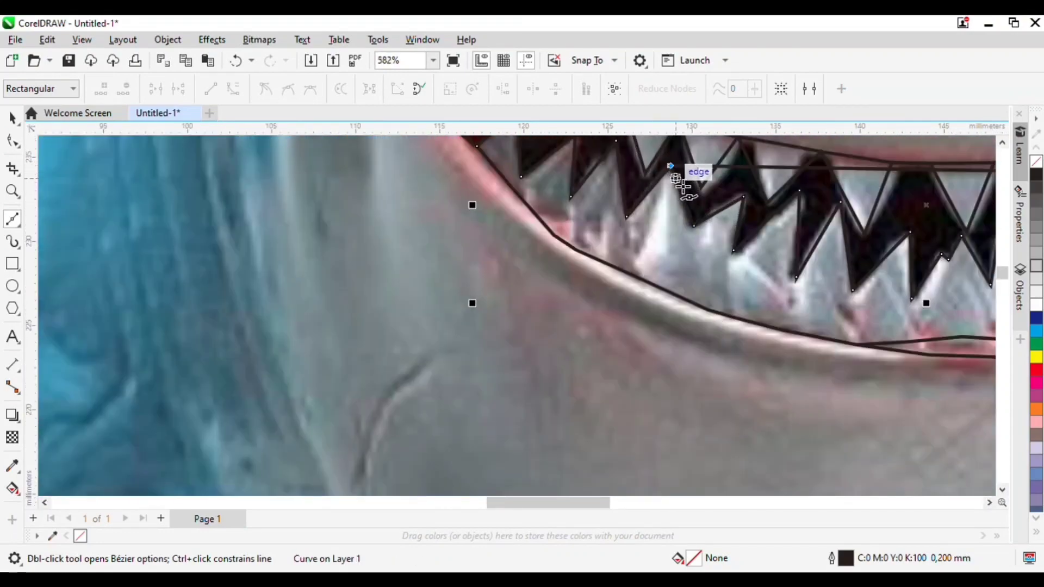
{"action": "key", "text": "ctrl+z"}
{"action": "key", "text": "space"}
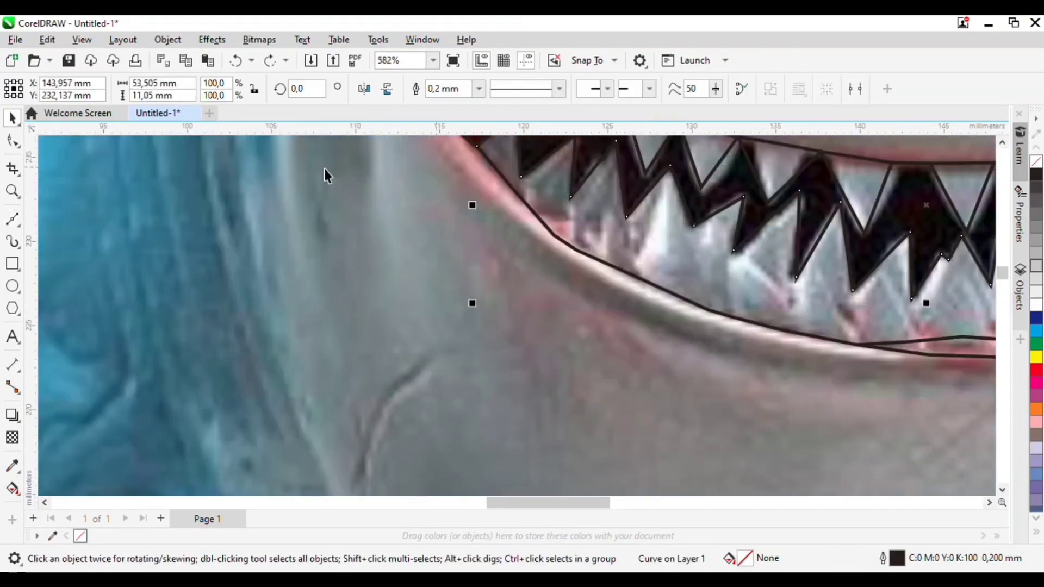
Step: Start a new Bézier curve at mid-snout and trace the blue-grey colour boundary under the nostril to above the tail-side mouth corner
{"action": "left_click", "coordinate": [11, 223]}
{"action": "scroll", "coordinate": [478, 327], "scroll_direction": "down", "scroll_amount": 6}
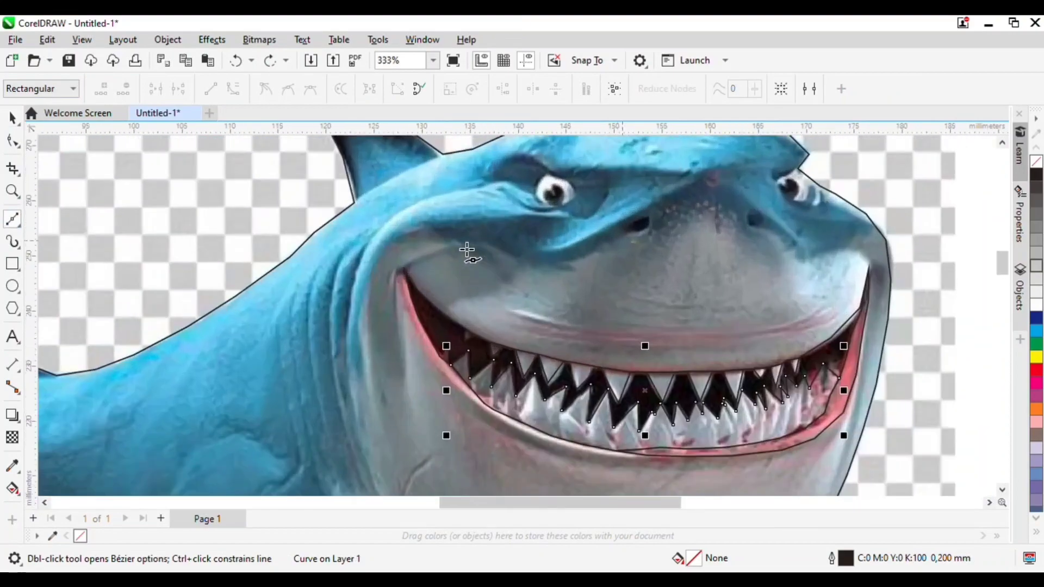
{"action": "scroll", "coordinate": [466, 252], "scroll_direction": "down", "scroll_amount": 2}
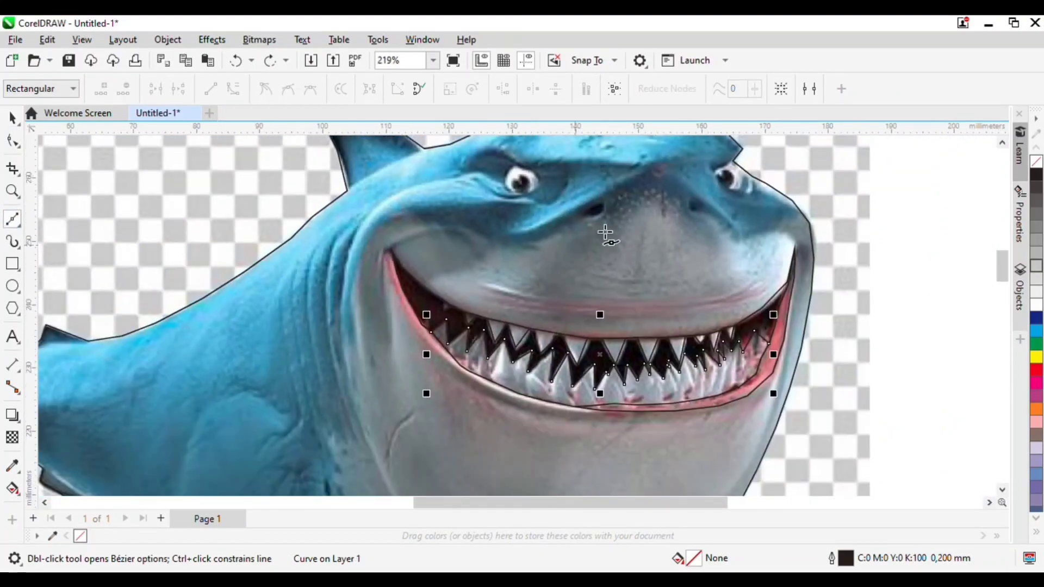
{"action": "left_click", "coordinate": [609, 219]}
{"action": "left_click", "coordinate": [560, 229]}
{"action": "left_click", "coordinate": [525, 246]}
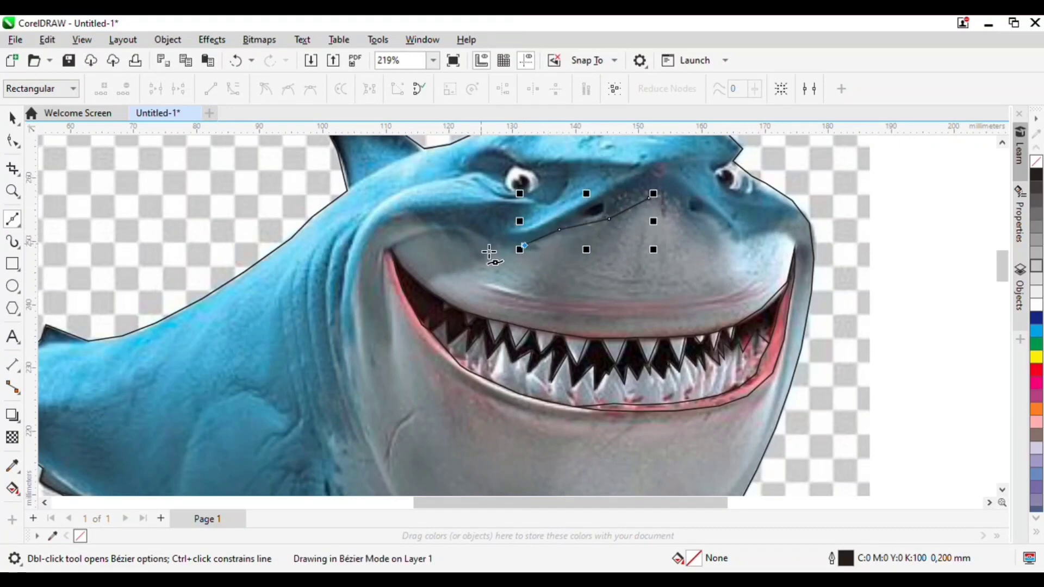
{"action": "left_click", "coordinate": [482, 234]}
{"action": "left_click", "coordinate": [450, 228]}
{"action": "left_click", "coordinate": [429, 226]}
{"action": "left_click", "coordinate": [405, 209]}
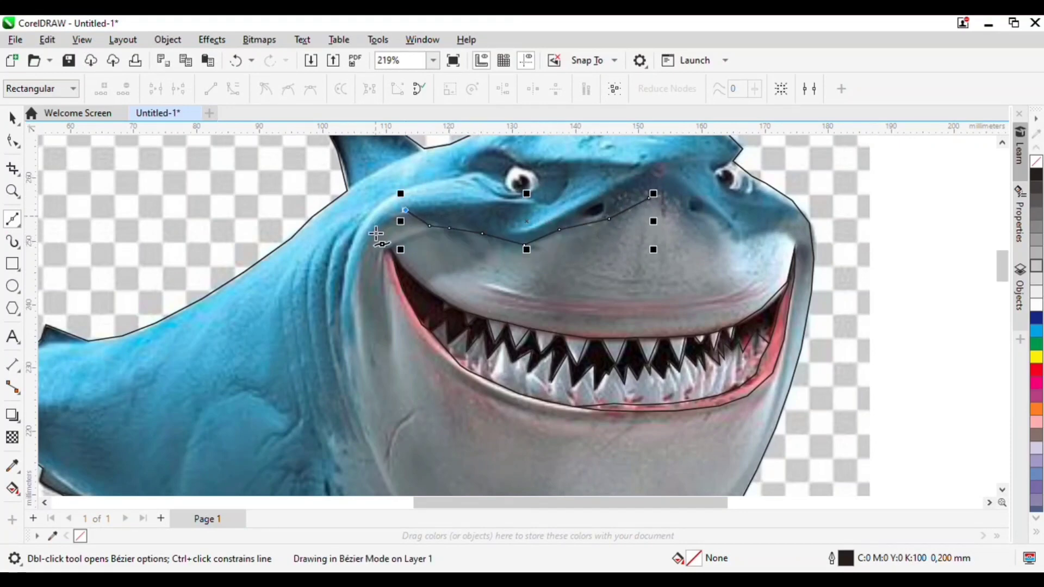
Step: Continue the colour boundary around the tail-side mouth corner and down the cheek beside the gill folds
{"action": "left_click", "coordinate": [366, 239]}
{"action": "left_click", "coordinate": [352, 284]}
{"action": "left_click", "coordinate": [354, 334]}
{"action": "left_click", "coordinate": [341, 349]}
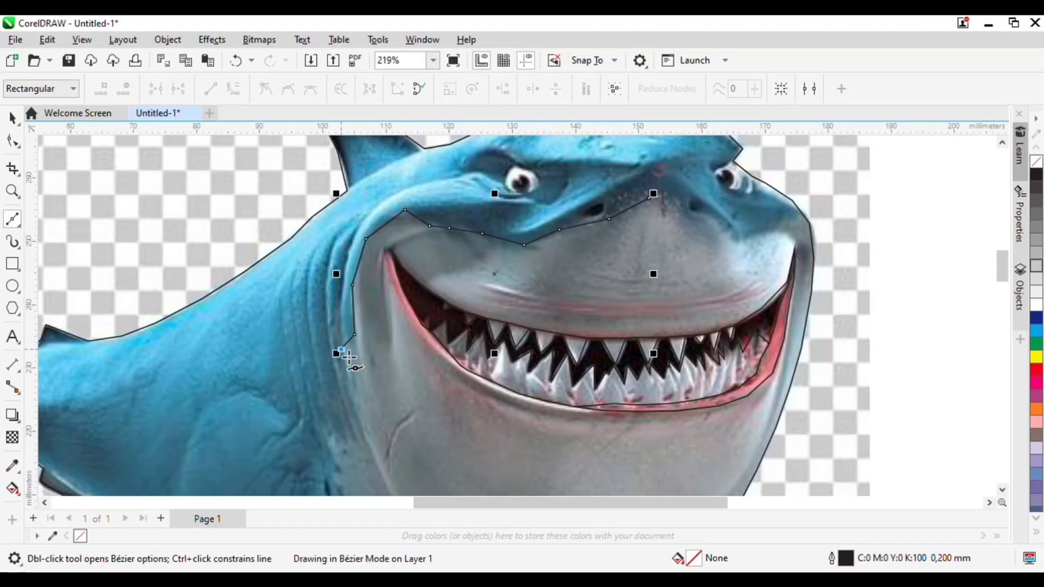
{"action": "scroll", "coordinate": [378, 437], "scroll_direction": "down", "scroll_amount": 3}
{"action": "scroll", "coordinate": [378, 437], "scroll_direction": "up", "scroll_amount": 4}
{"action": "left_click", "coordinate": [382, 313]}
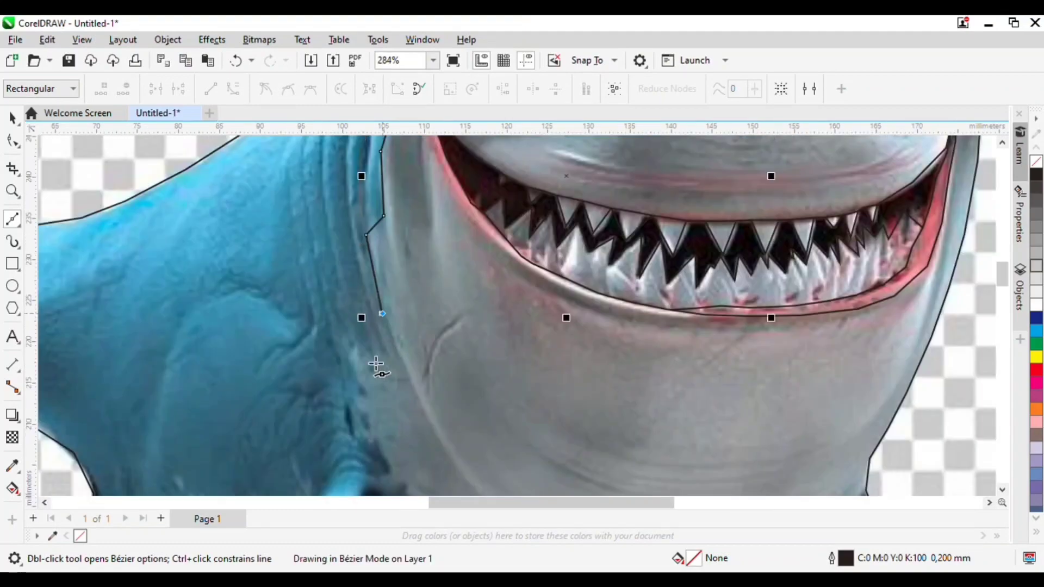
Step: Extend the boundary down past the root of the tail-side front fin, ending it where the fin's lower edge meets the belly outline
{"action": "left_click", "coordinate": [354, 369]}
{"action": "left_click", "coordinate": [371, 435]}
{"action": "scroll", "coordinate": [396, 391], "scroll_direction": "down", "scroll_amount": 3}
{"action": "scroll", "coordinate": [422, 413], "scroll_direction": "up", "scroll_amount": 3}
{"action": "left_click", "coordinate": [408, 320]}
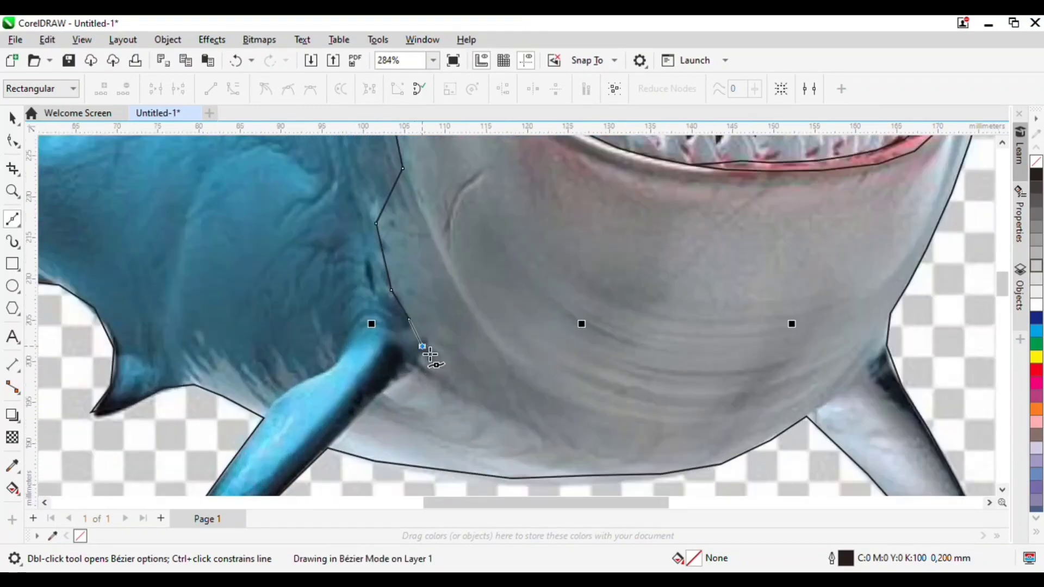
{"action": "left_click", "coordinate": [422, 346]}
{"action": "left_click", "coordinate": [419, 374]}
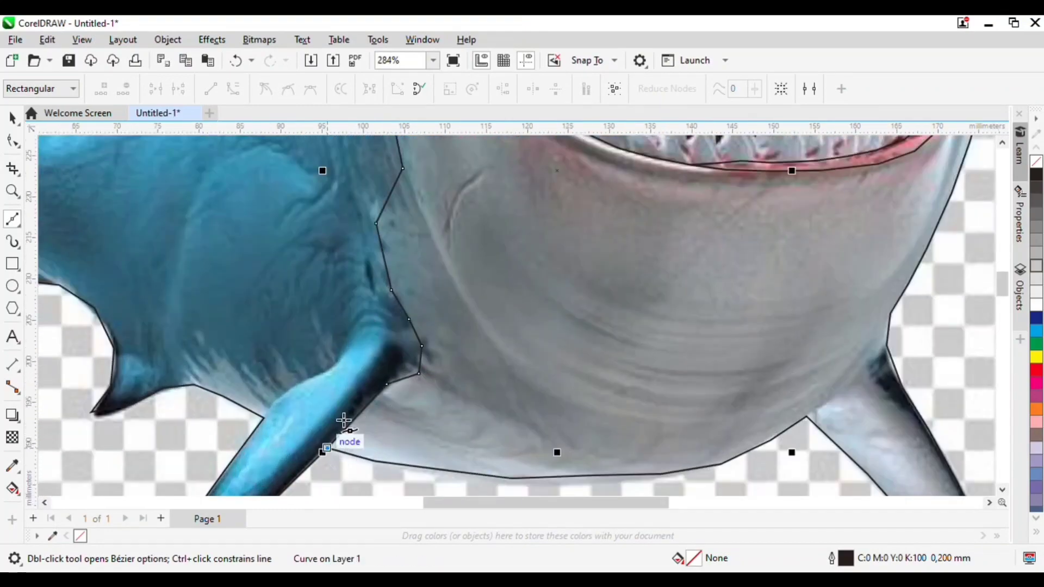
{"action": "left_click", "coordinate": [344, 421]}
{"action": "scroll", "coordinate": [344, 420], "scroll_direction": "down", "scroll_amount": 3}
{"action": "scroll", "coordinate": [479, 309], "scroll_direction": "up", "scroll_amount": 2}
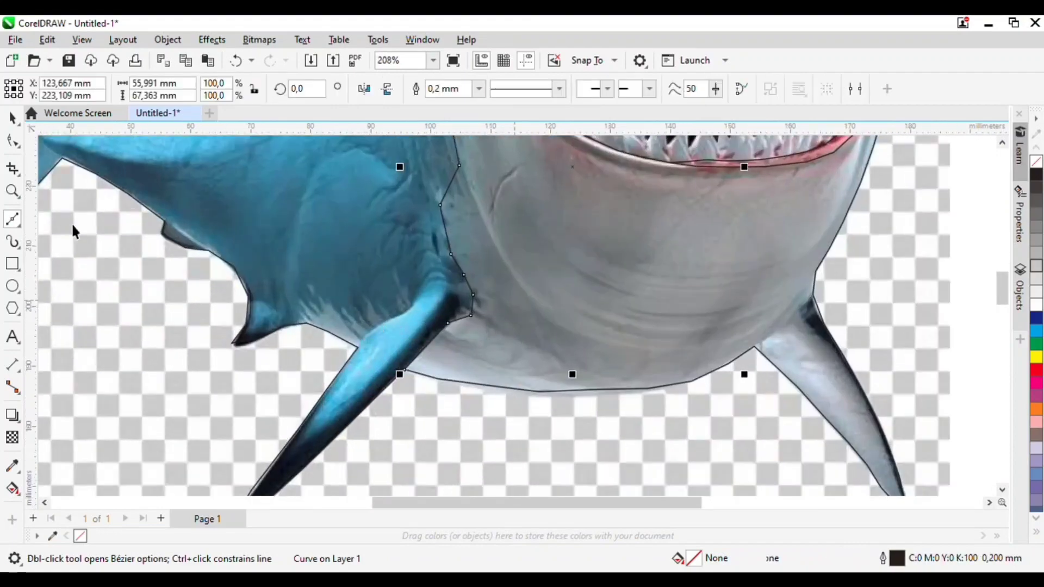
Step: Trace the upper edge of the tail-side front fin's root with a new curve about 10 mm wide, ending at the body outline
{"action": "left_click", "coordinate": [12, 219]}
{"action": "scroll", "coordinate": [566, 342], "scroll_direction": "up", "scroll_amount": 2}
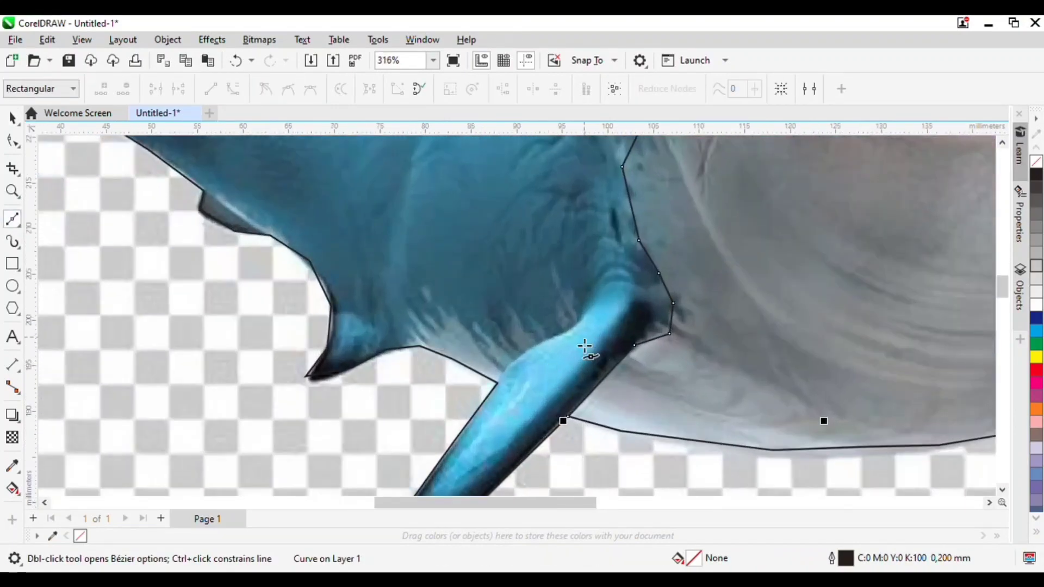
{"action": "left_click", "coordinate": [585, 289]}
{"action": "left_click", "coordinate": [581, 319]}
{"action": "left_click", "coordinate": [535, 341]}
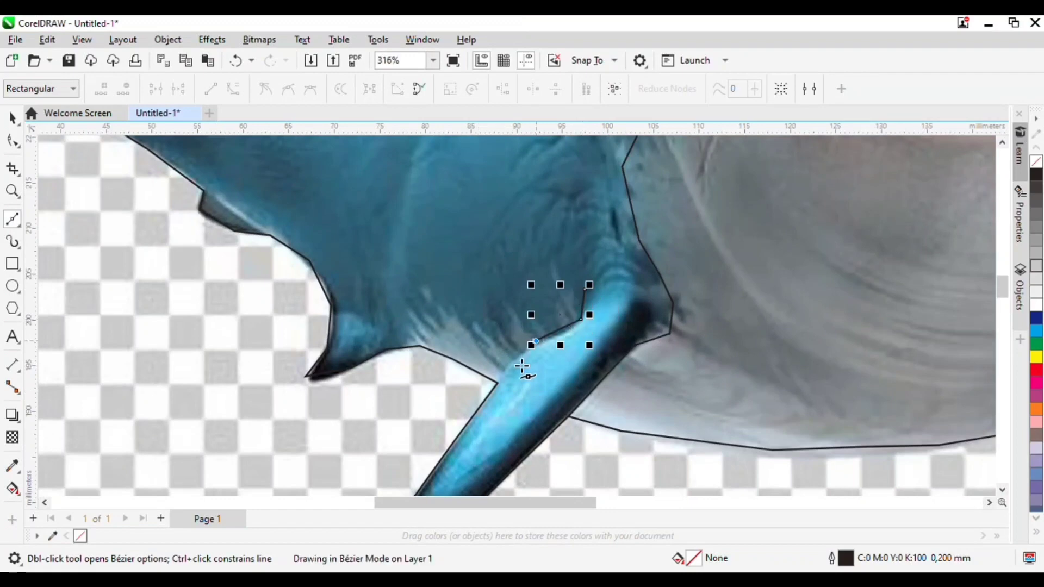
{"action": "left_click", "coordinate": [498, 383]}
{"action": "key", "text": "space"}
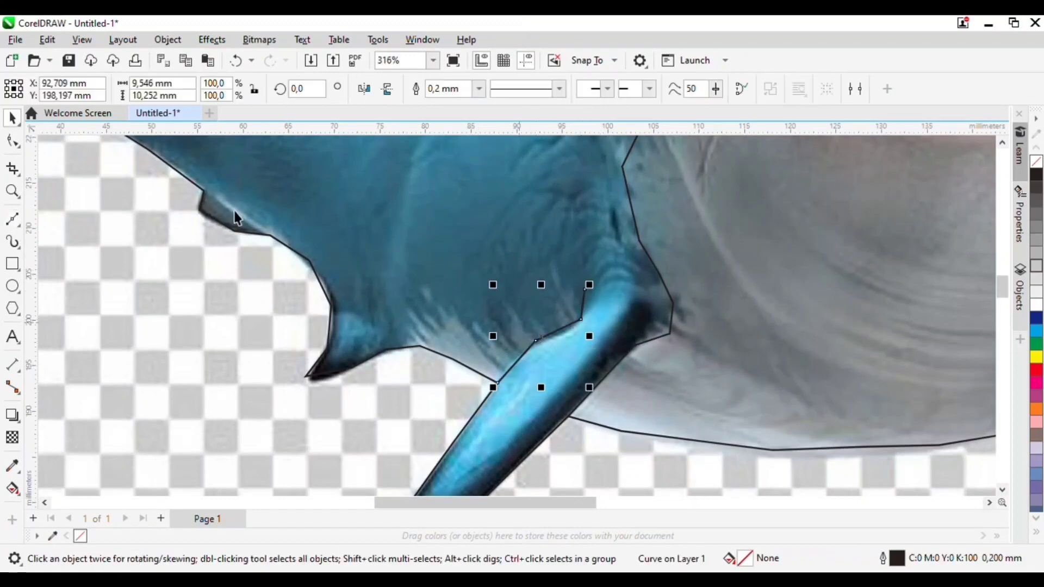
Step: Extend the fin root curve from its upper end over the fin's base to the blue-grey boundary and finish it there
{"action": "left_click", "coordinate": [17, 226]}
{"action": "scroll", "coordinate": [772, 250], "scroll_direction": "up", "scroll_amount": 3}
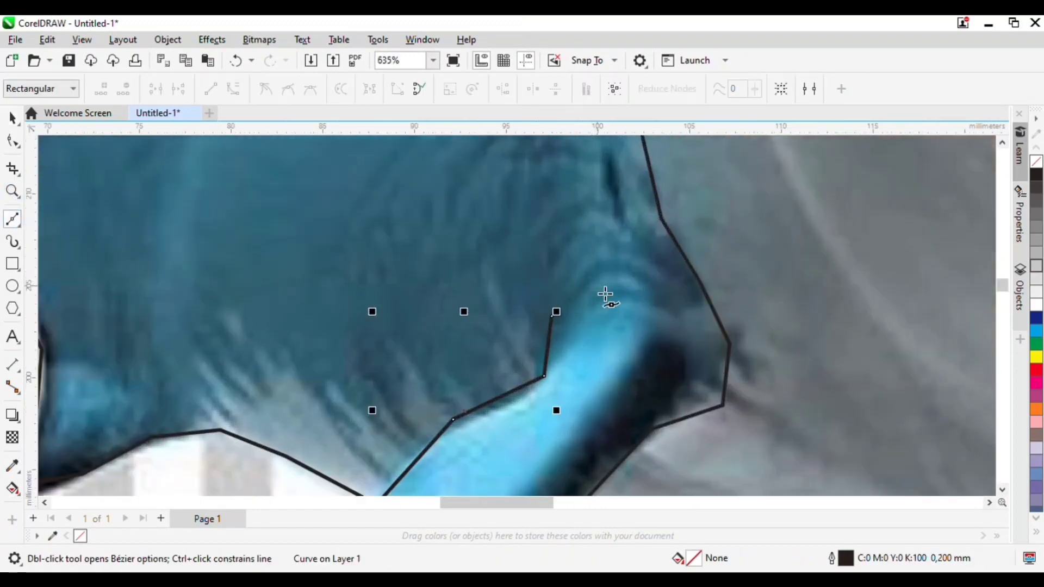
{"action": "scroll", "coordinate": [556, 317], "scroll_direction": "down", "scroll_amount": 2}
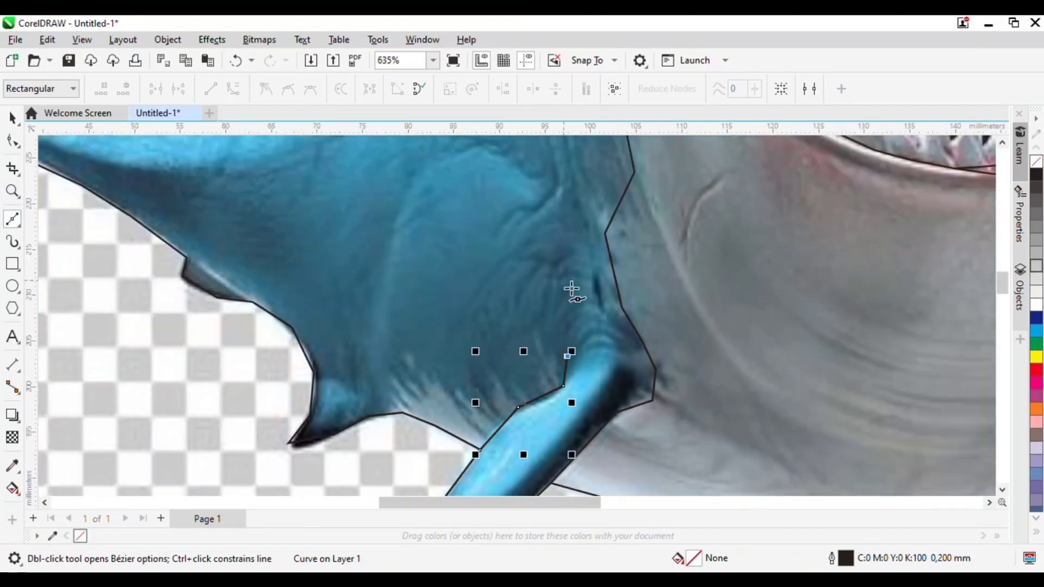
{"action": "left_click", "coordinate": [642, 321]}
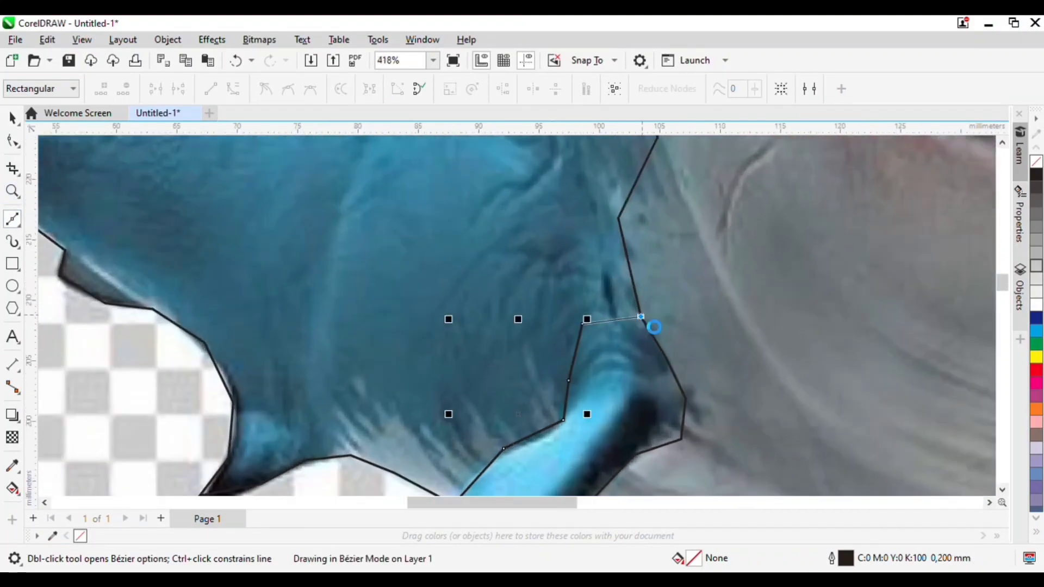
{"action": "scroll", "coordinate": [538, 326], "scroll_direction": "down", "scroll_amount": 2}
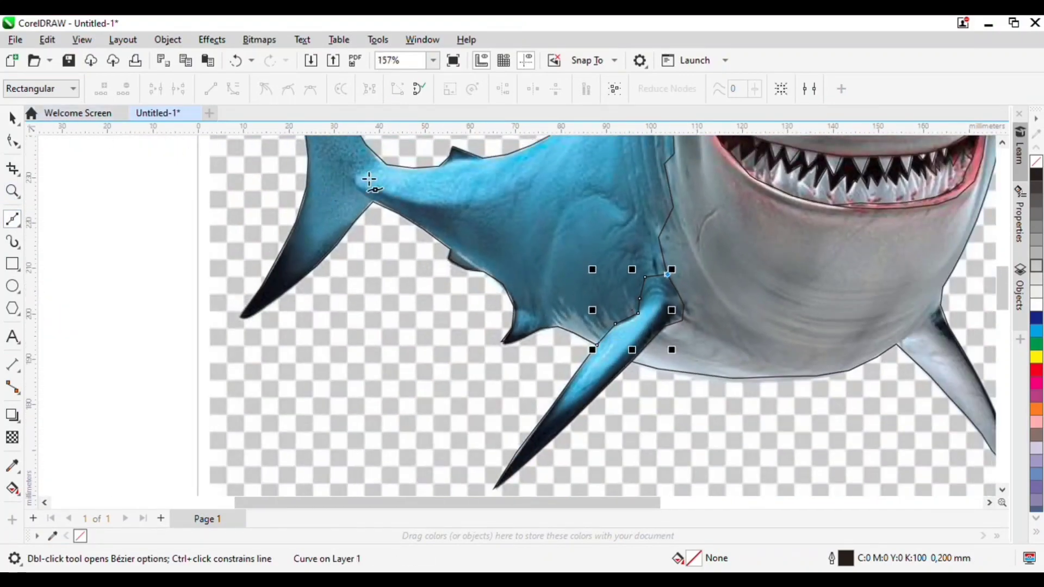
{"action": "scroll", "coordinate": [617, 283], "scroll_direction": "up", "scroll_amount": 2}
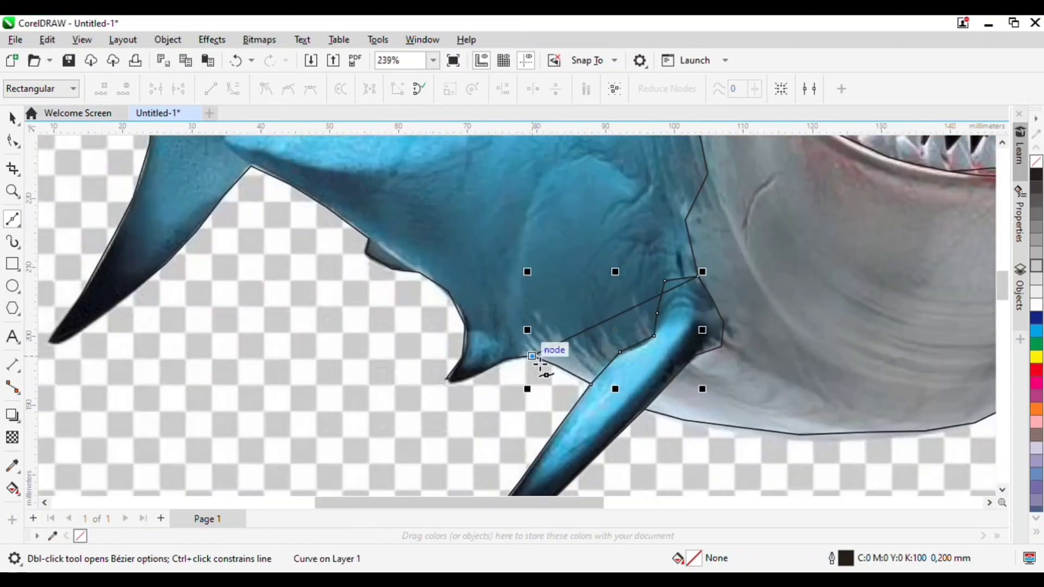
{"action": "key", "text": "ctrl+z"}
{"action": "left_click", "coordinate": [13, 118]}
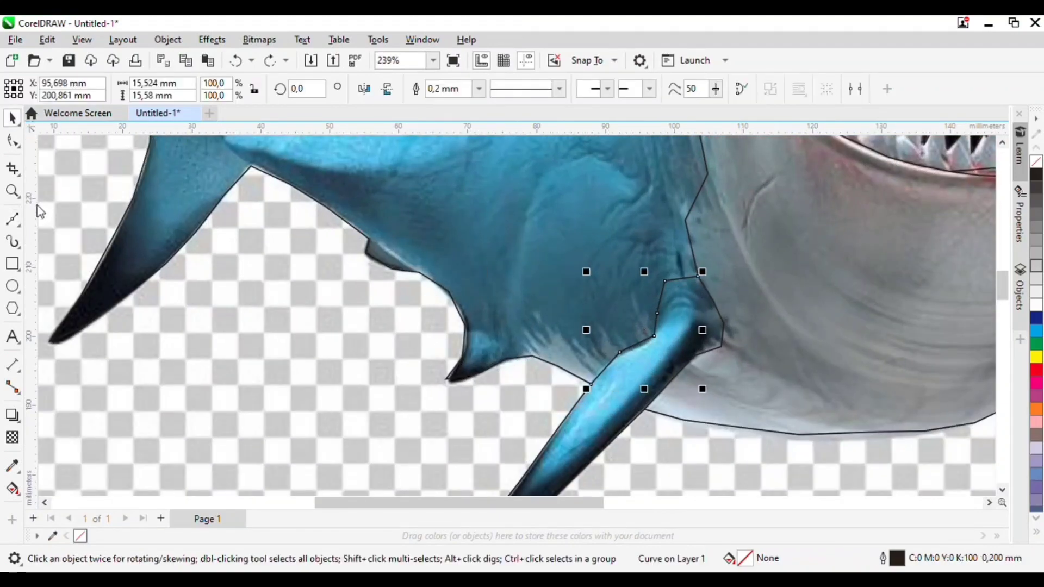
Step: Trace the dark gill fold nearest the mouth corner as a narrow closed Bézier shape
{"action": "left_click", "coordinate": [12, 219]}
{"action": "scroll", "coordinate": [718, 349], "scroll_direction": "up", "scroll_amount": 1}
{"action": "scroll", "coordinate": [641, 283], "scroll_direction": "down", "scroll_amount": 9}
{"action": "scroll", "coordinate": [638, 251], "scroll_direction": "up", "scroll_amount": 5}
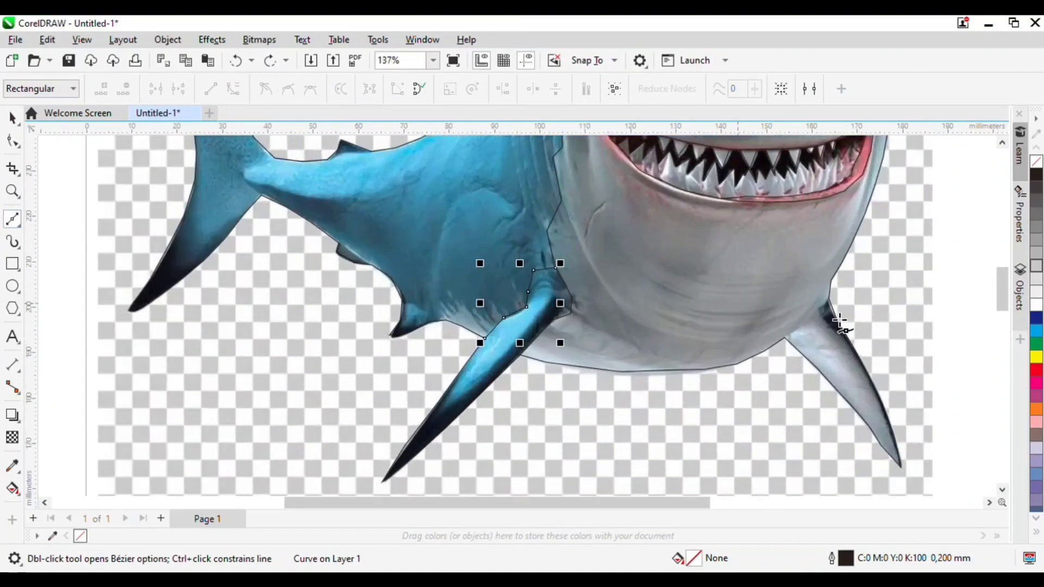
{"action": "scroll", "coordinate": [508, 238], "scroll_direction": "down", "scroll_amount": 5}
{"action": "scroll", "coordinate": [508, 238], "scroll_direction": "up", "scroll_amount": 6}
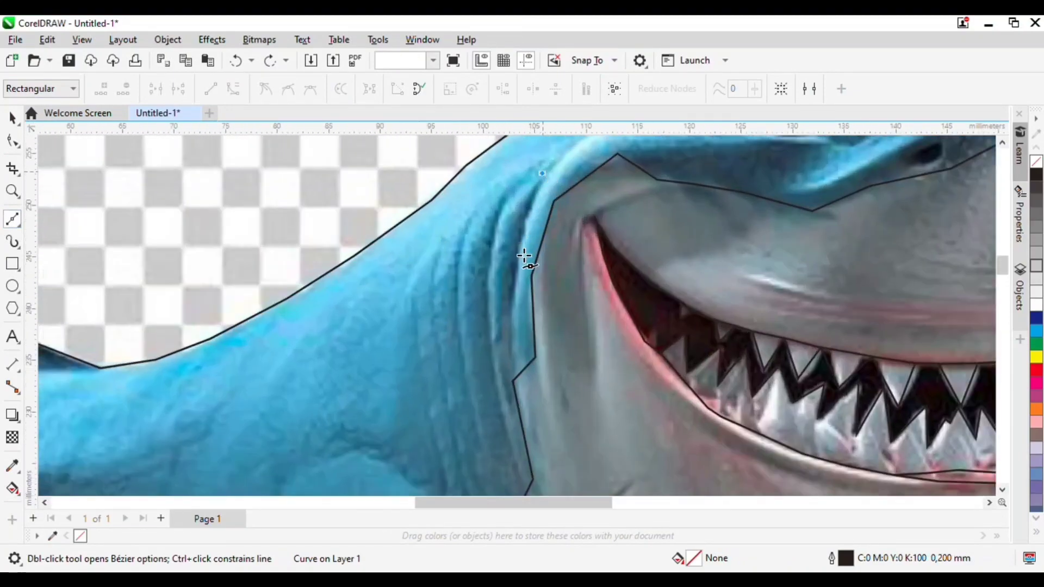
{"action": "left_click", "coordinate": [507, 277]}
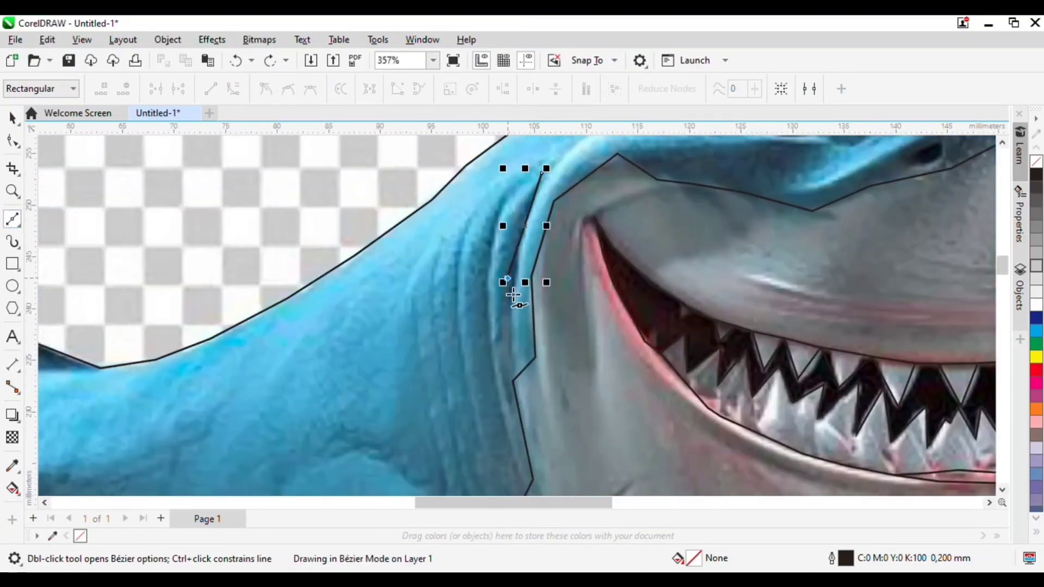
{"action": "left_click", "coordinate": [504, 366]}
{"action": "left_click", "coordinate": [516, 276]}
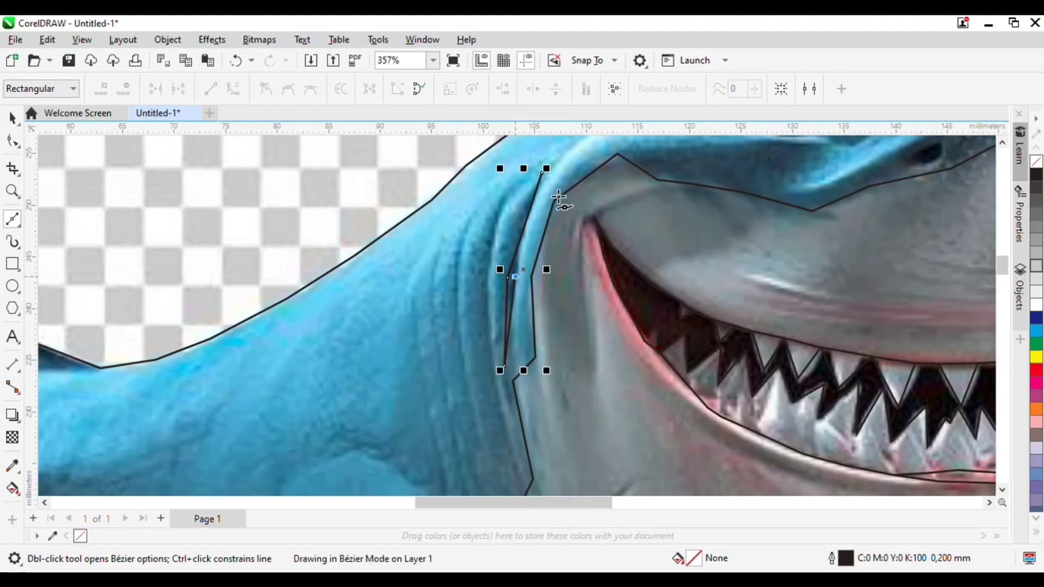
{"action": "left_click", "coordinate": [542, 173]}
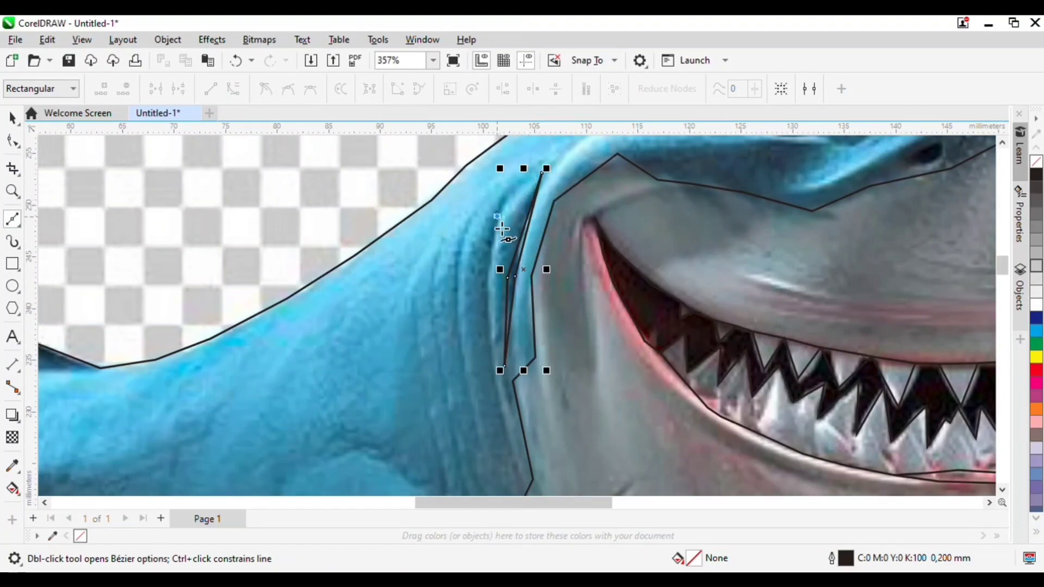
Step: Trace the second, longer gill fold beside the first as a narrow closed shape tapering towards the cheek boundary
{"action": "left_click", "coordinate": [486, 303]}
{"action": "left_click", "coordinate": [496, 399]}
{"action": "left_click", "coordinate": [514, 451]}
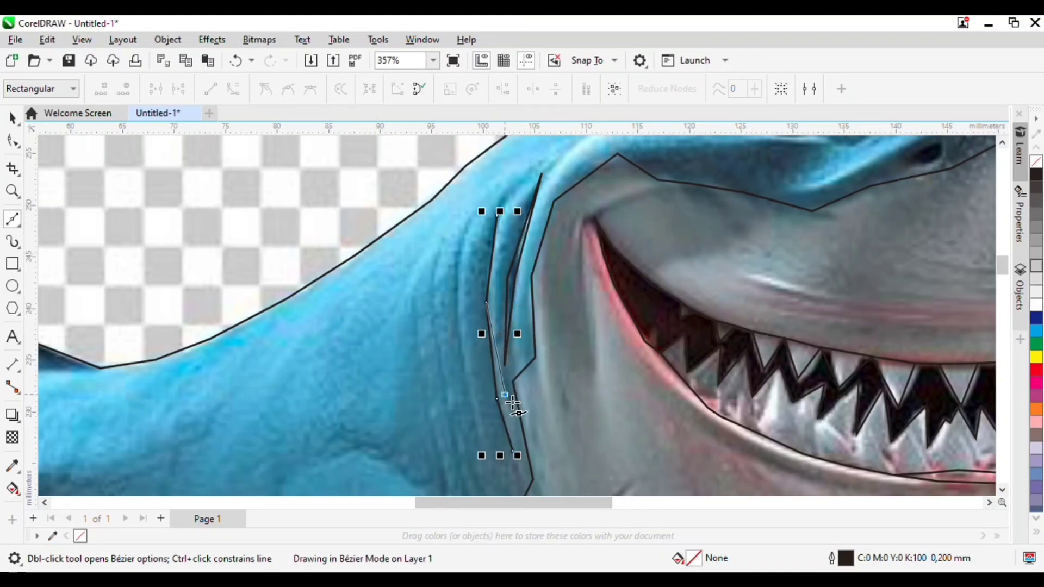
{"action": "left_click", "coordinate": [505, 395]}
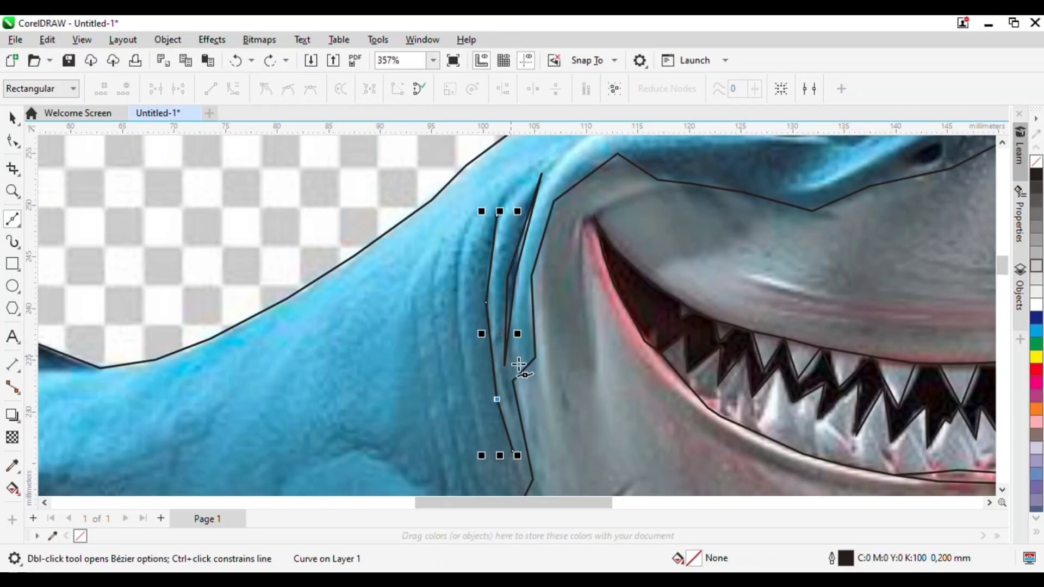
{"action": "scroll", "coordinate": [517, 433], "scroll_direction": "up", "scroll_amount": 2}
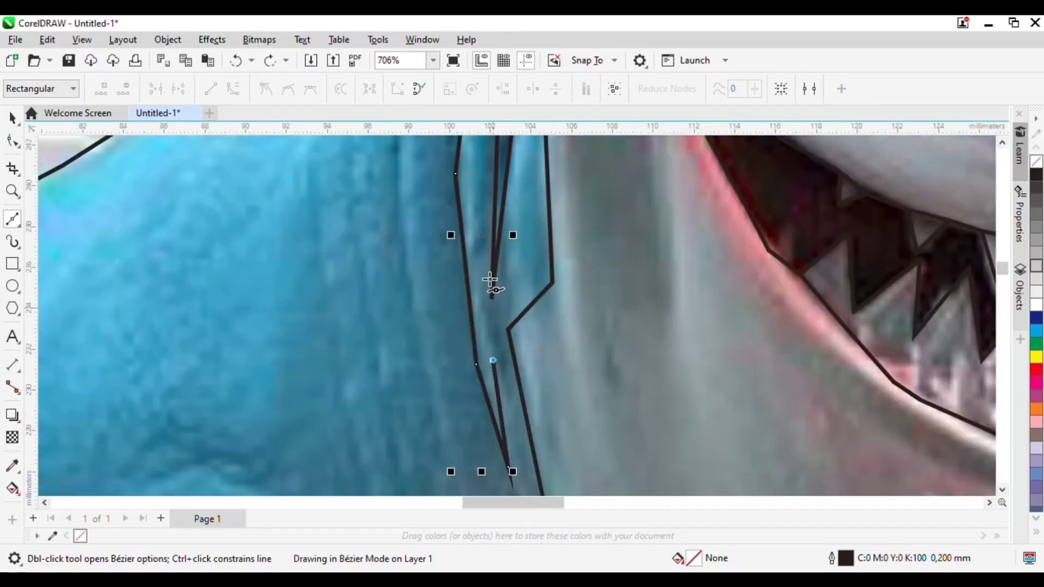
{"action": "left_click", "coordinate": [476, 260]}
{"action": "left_click", "coordinate": [479, 177]}
{"action": "scroll", "coordinate": [446, 392], "scroll_direction": "down", "scroll_amount": 2}
{"action": "scroll", "coordinate": [492, 200], "scroll_direction": "up", "scroll_amount": 2}
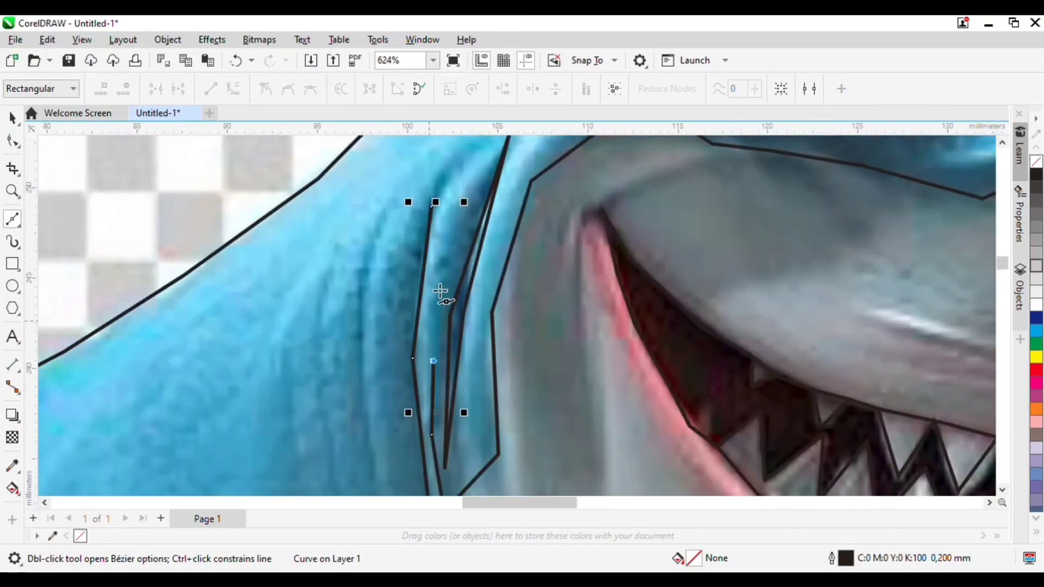
{"action": "scroll", "coordinate": [443, 214], "scroll_direction": "down", "scroll_amount": 5}
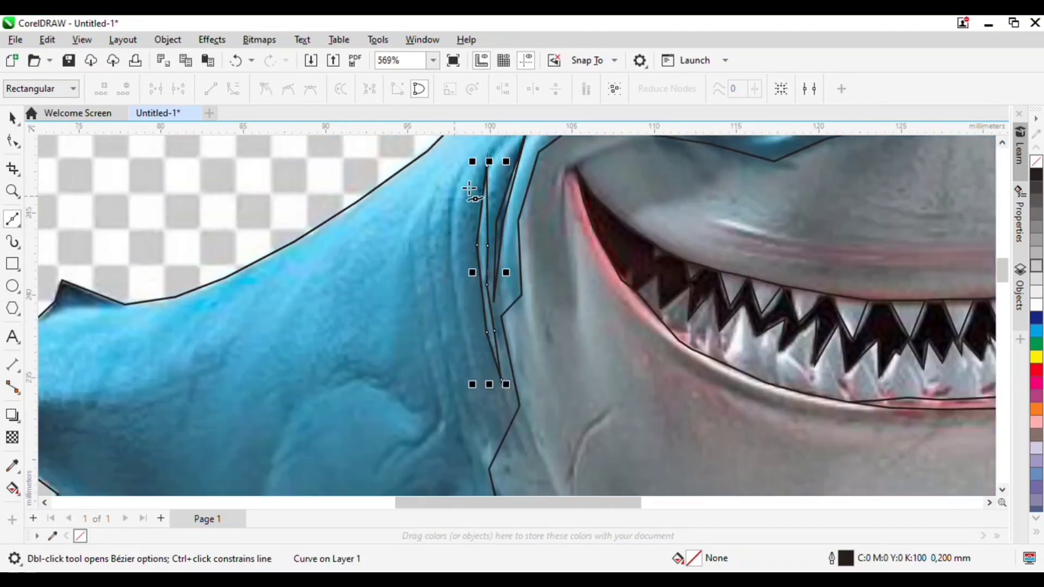
Step: Start a Bézier curve inside the tail base and trace it down and along the tail stem's lower outline
{"action": "scroll", "coordinate": [427, 285], "scroll_direction": "up", "scroll_amount": 4}
{"action": "scroll", "coordinate": [424, 239], "scroll_direction": "down", "scroll_amount": 5}
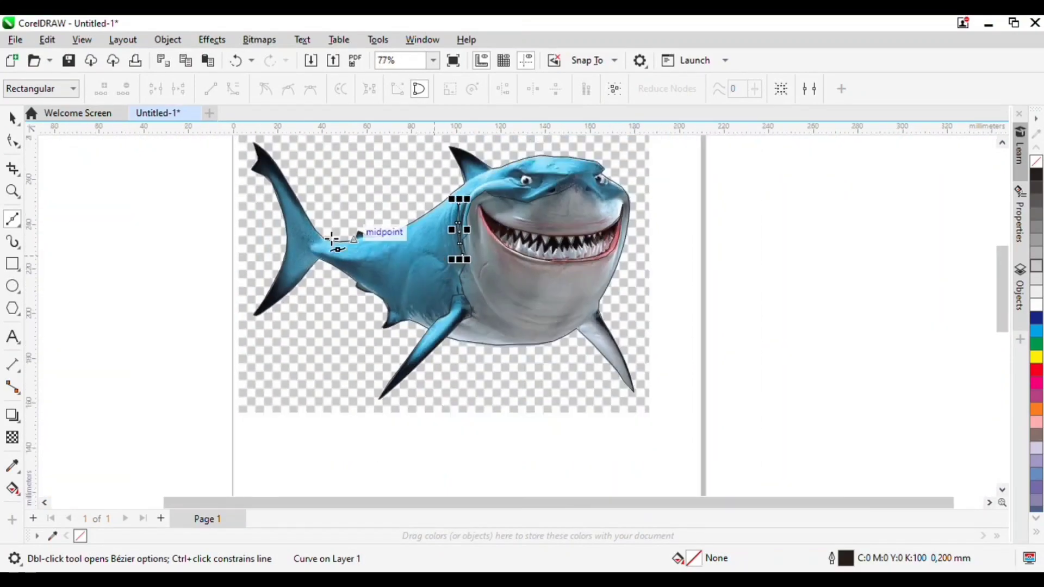
{"action": "scroll", "coordinate": [254, 271], "scroll_direction": "up", "scroll_amount": 3}
{"action": "scroll", "coordinate": [254, 270], "scroll_direction": "up", "scroll_amount": 2}
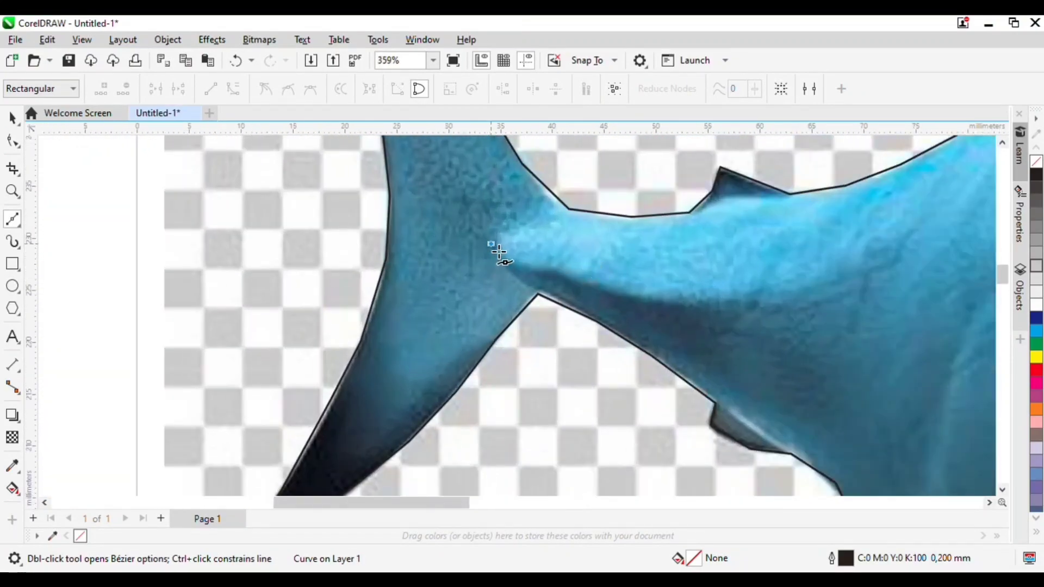
{"action": "left_click", "coordinate": [539, 295]}
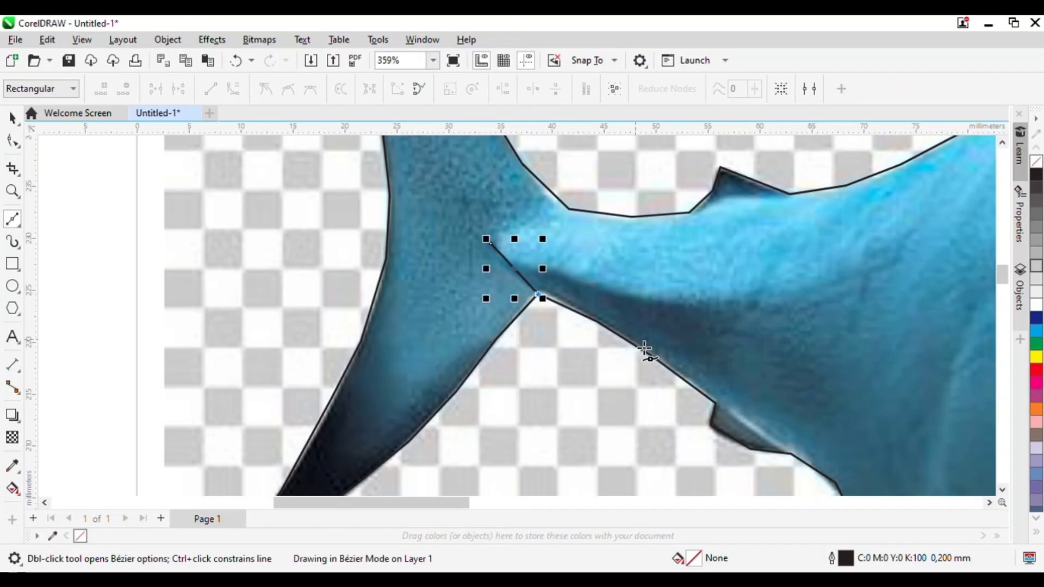
{"action": "left_click", "coordinate": [598, 322]}
{"action": "left_click", "coordinate": [652, 356]}
Step: Trace the tail stem shadow's body-side end and upper edge back to the start, closing a shape about 27 mm long
{"action": "scroll", "coordinate": [721, 338], "scroll_direction": "down", "scroll_amount": 2}
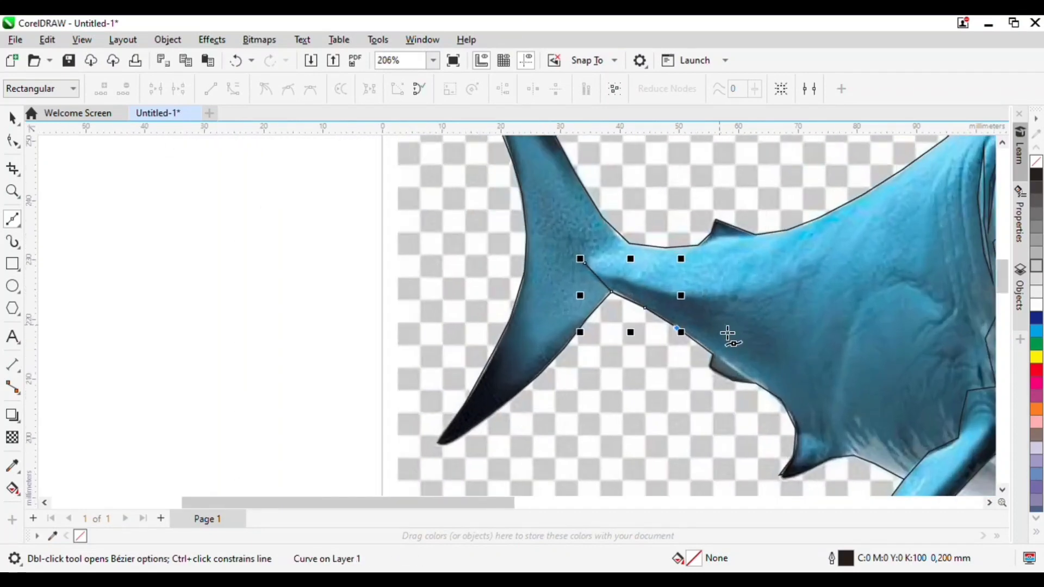
{"action": "scroll", "coordinate": [726, 331], "scroll_direction": "up", "scroll_amount": 1}
{"action": "left_click", "coordinate": [711, 313]}
{"action": "left_click", "coordinate": [749, 271]}
{"action": "left_click", "coordinate": [664, 281]}
{"action": "left_click_drag", "start_coordinate": [596, 266], "coordinate": [575, 257]}
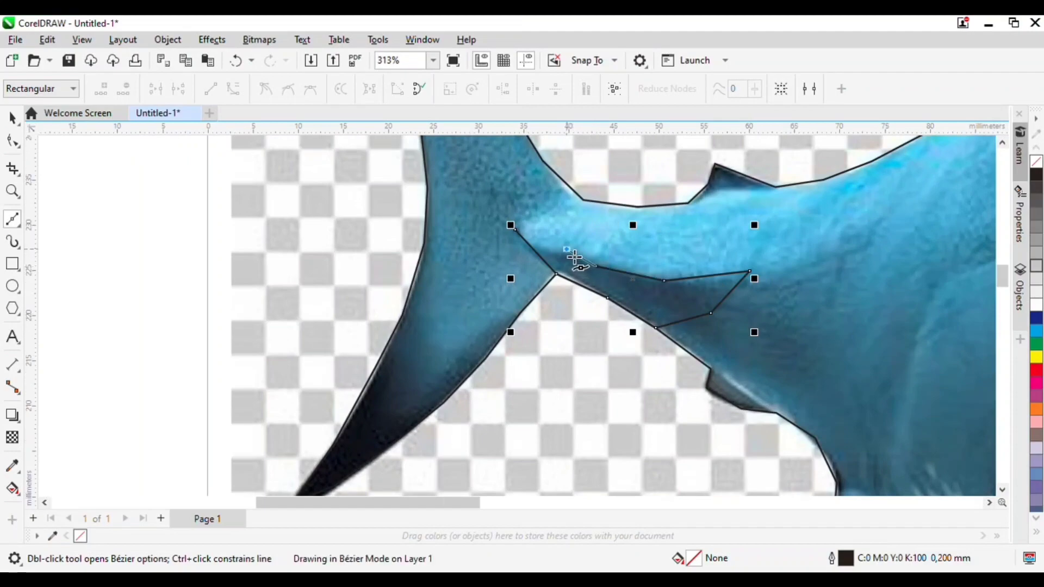
{"action": "left_click", "coordinate": [522, 234]}
Step: Trace the top and tail-side edge of the rounded flank patch behind the gills, down to the belly outline
{"action": "scroll", "coordinate": [664, 297], "scroll_direction": "down", "scroll_amount": 2}
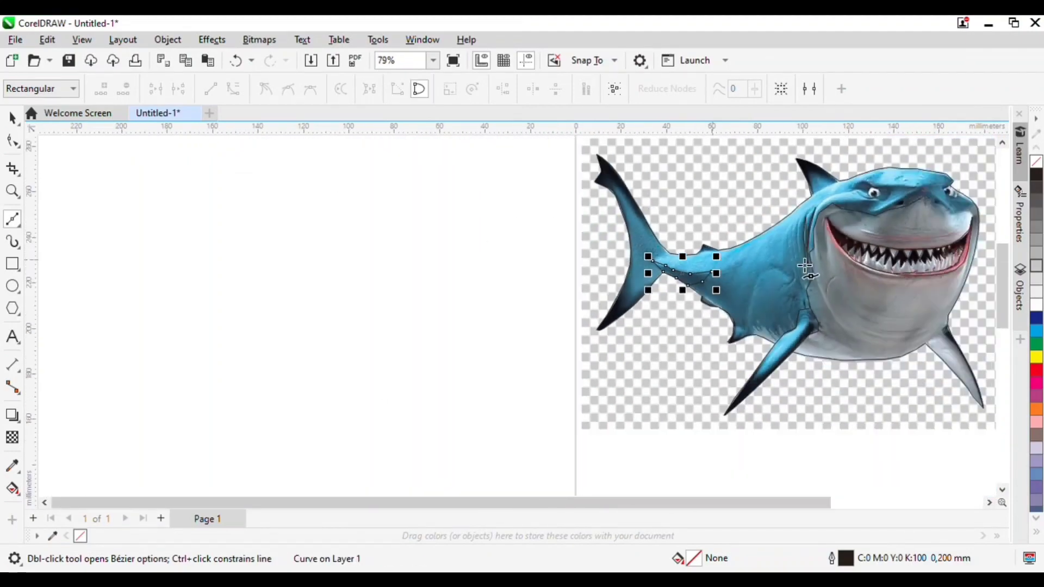
{"action": "scroll", "coordinate": [788, 310], "scroll_direction": "up", "scroll_amount": 3}
{"action": "scroll", "coordinate": [790, 308], "scroll_direction": "down", "scroll_amount": 2}
{"action": "scroll", "coordinate": [767, 345], "scroll_direction": "up", "scroll_amount": 2}
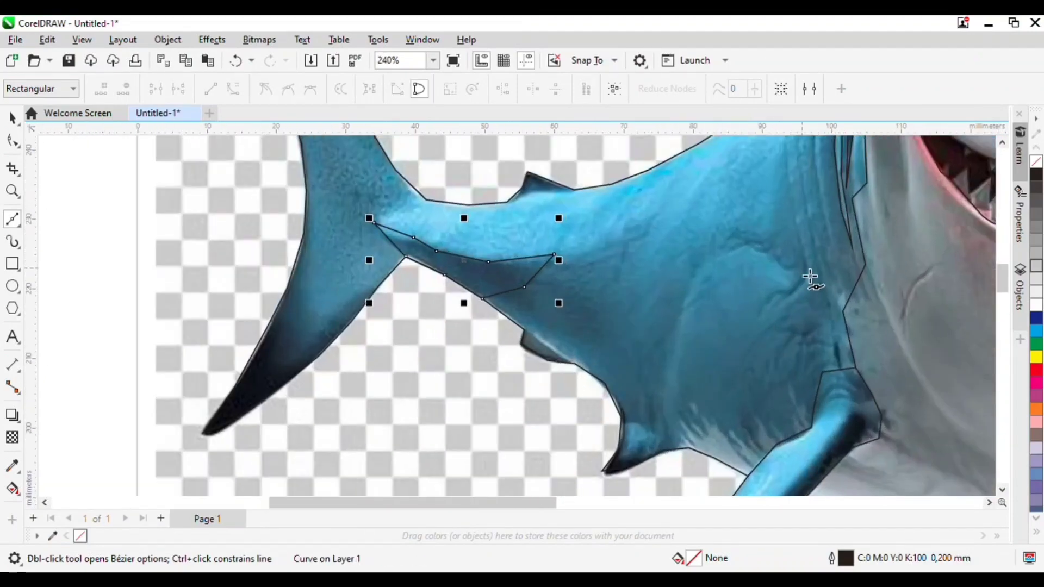
{"action": "left_click", "coordinate": [805, 271]}
{"action": "left_click", "coordinate": [749, 236]}
{"action": "left_click", "coordinate": [685, 292]}
{"action": "left_click", "coordinate": [663, 380]}
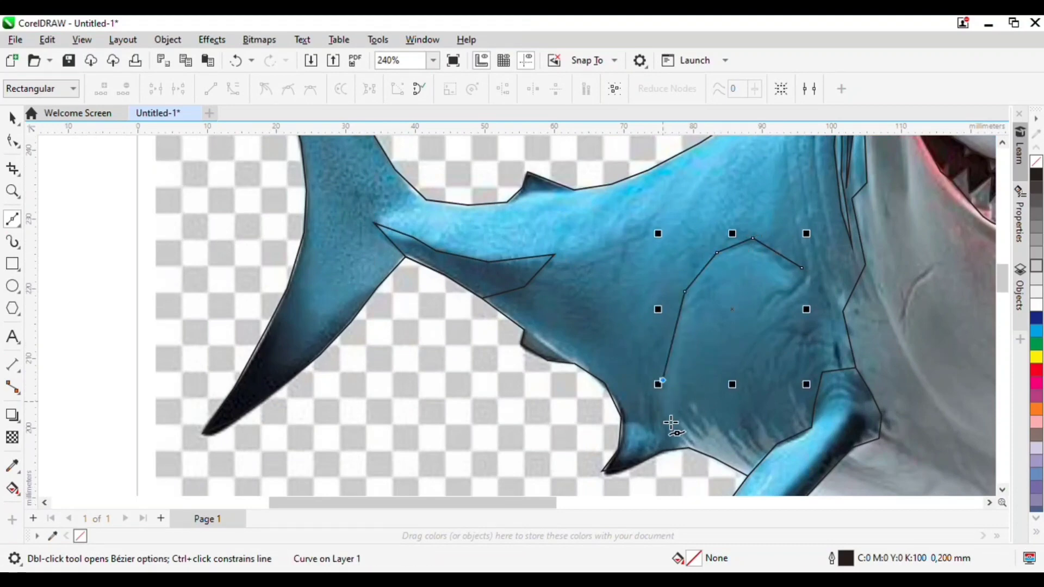
{"action": "left_click", "coordinate": [690, 449]}
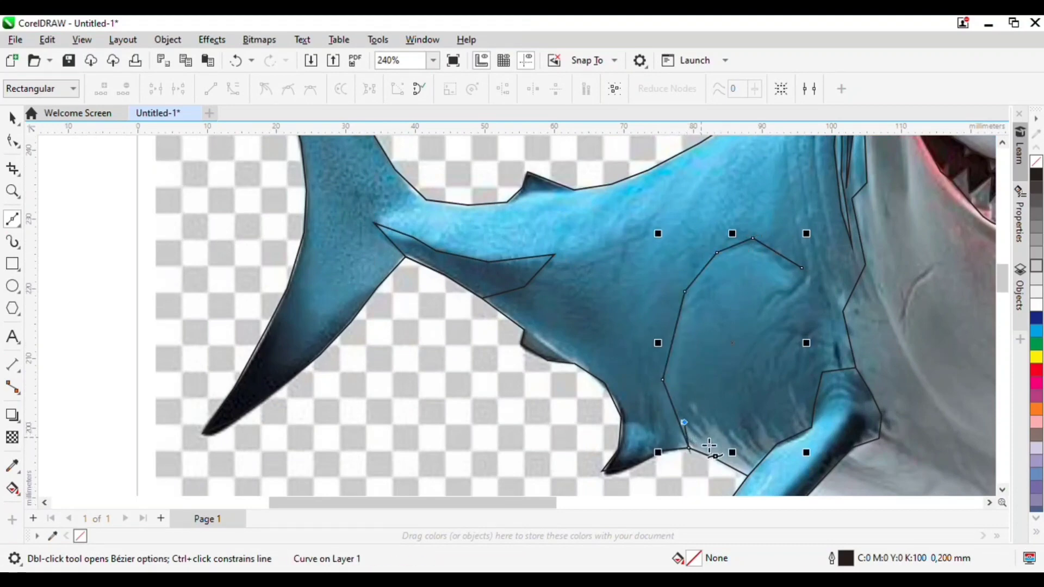
Step: Continue the flank patch curve in zigzag spikes along the pale belly edge up to the front fin's outline
{"action": "left_click", "coordinate": [701, 437]}
{"action": "left_click", "coordinate": [701, 414]}
{"action": "left_click", "coordinate": [717, 424]}
{"action": "scroll", "coordinate": [741, 455], "scroll_direction": "up", "scroll_amount": 3}
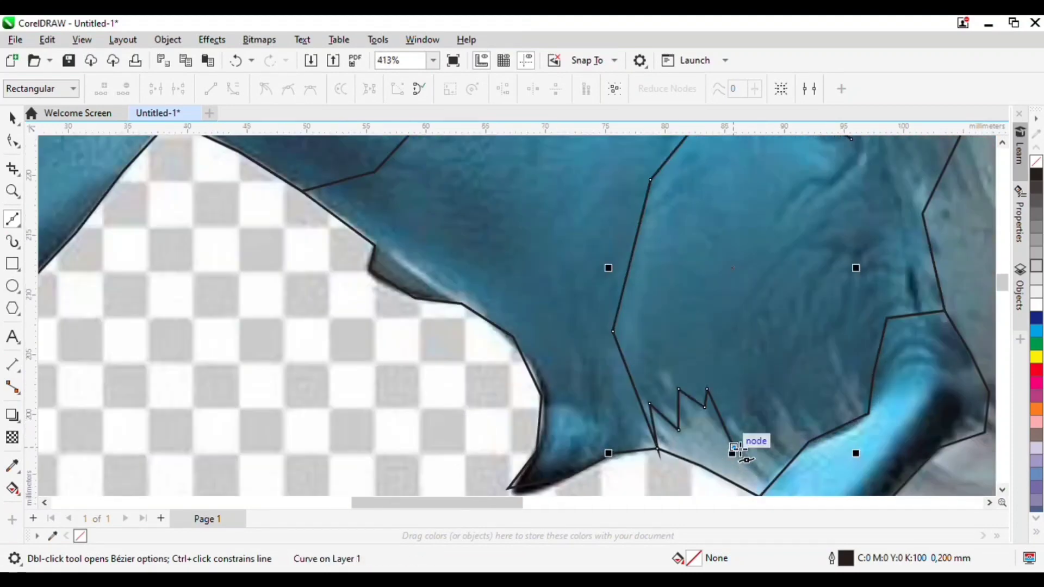
{"action": "left_click", "coordinate": [732, 415]}
{"action": "left_click", "coordinate": [771, 441]}
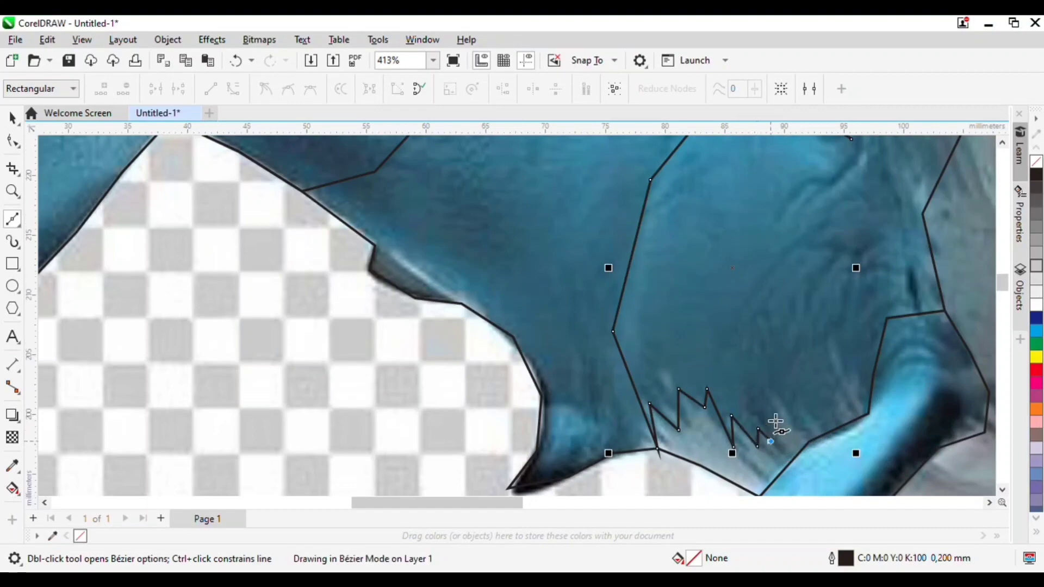
{"action": "left_click", "coordinate": [811, 443]}
Step: Extend the zigzag edge beside the front fin with short segments and two taller spikes around the pale streaks
{"action": "scroll", "coordinate": [824, 437], "scroll_direction": "up", "scroll_amount": 4}
{"action": "scroll", "coordinate": [819, 413], "scroll_direction": "down", "scroll_amount": 2}
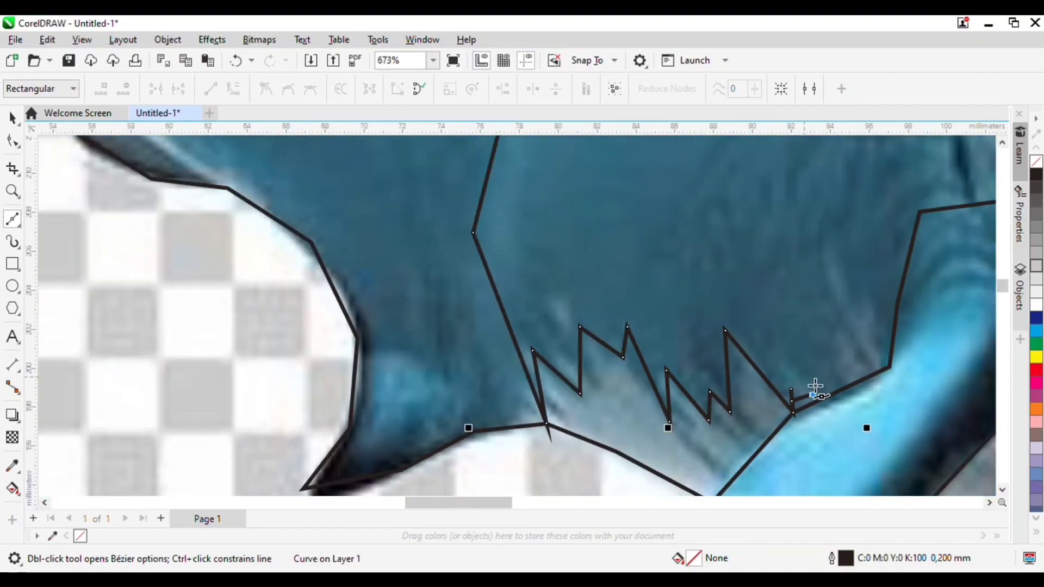
{"action": "left_click", "coordinate": [811, 388]}
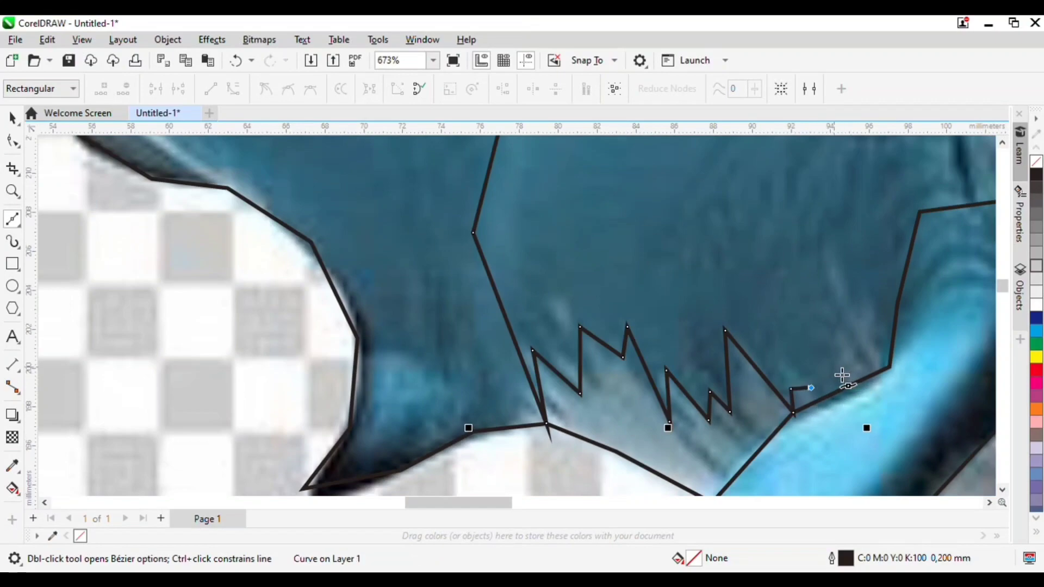
{"action": "left_click", "coordinate": [835, 367]}
{"action": "left_click", "coordinate": [835, 306]}
{"action": "left_click", "coordinate": [819, 239]}
{"action": "left_click", "coordinate": [863, 314]}
{"action": "key", "text": "space"}
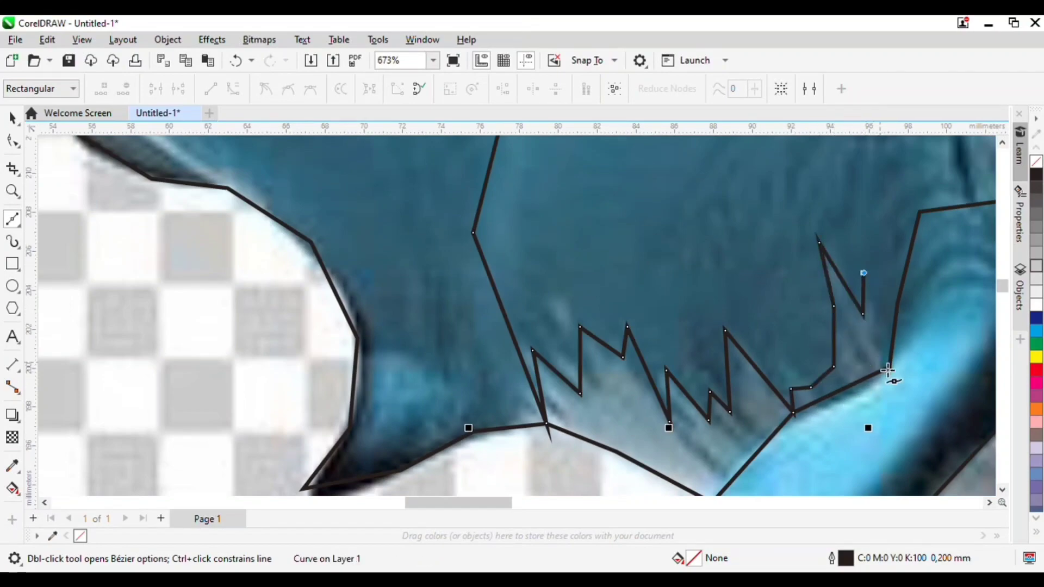
{"action": "left_click", "coordinate": [891, 368]}
{"action": "left_click", "coordinate": [795, 414]}
{"action": "scroll", "coordinate": [718, 380], "scroll_direction": "down", "scroll_amount": 2}
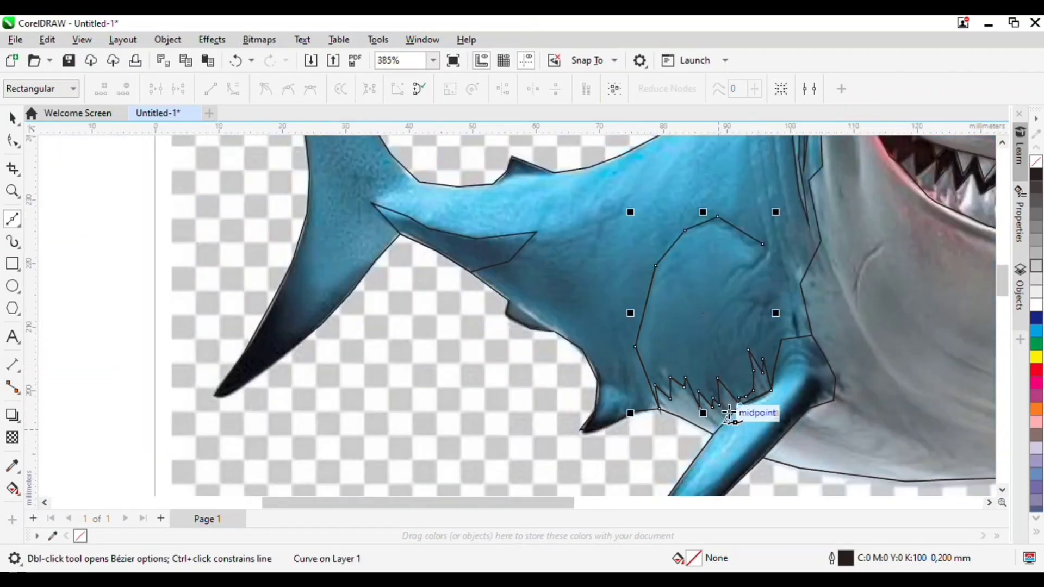
Step: Join the last spike to the front fin's outline and follow the fin root's edge to its upper corner
{"action": "scroll", "coordinate": [803, 375], "scroll_direction": "up", "scroll_amount": 2}
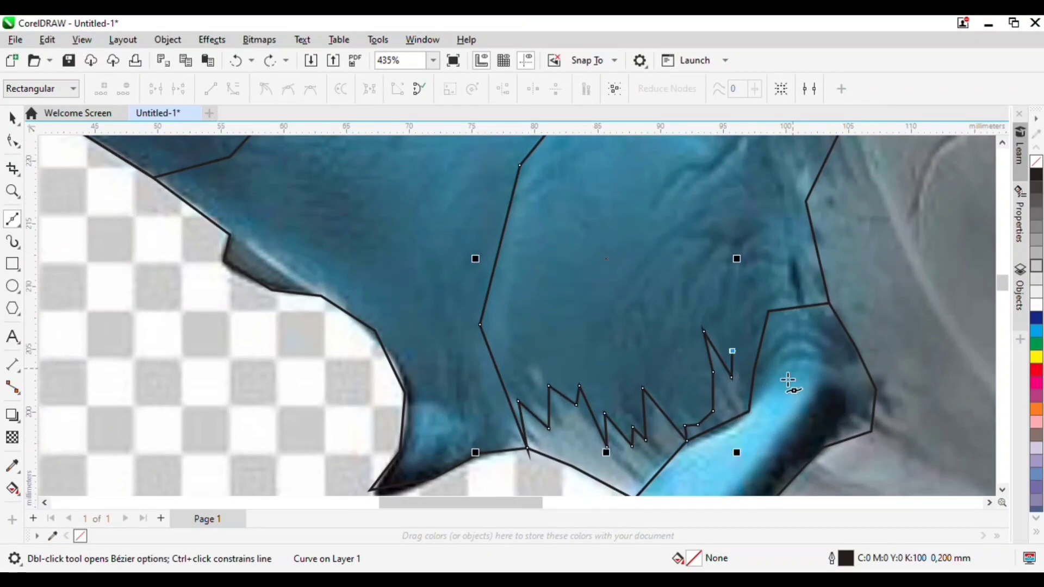
{"action": "left_click", "coordinate": [750, 412]}
{"action": "left_click", "coordinate": [754, 374]}
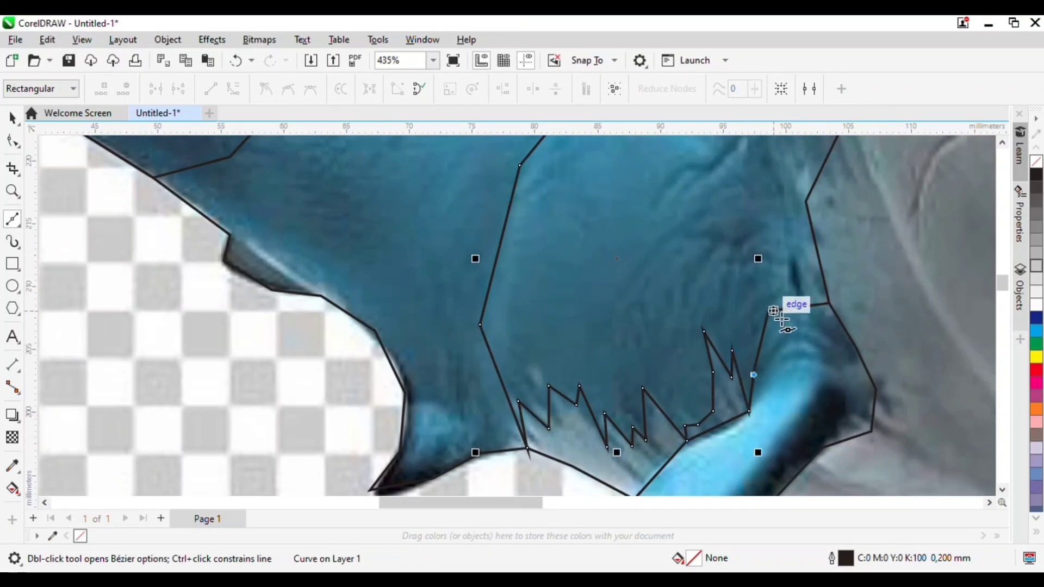
{"action": "left_click", "coordinate": [774, 311]}
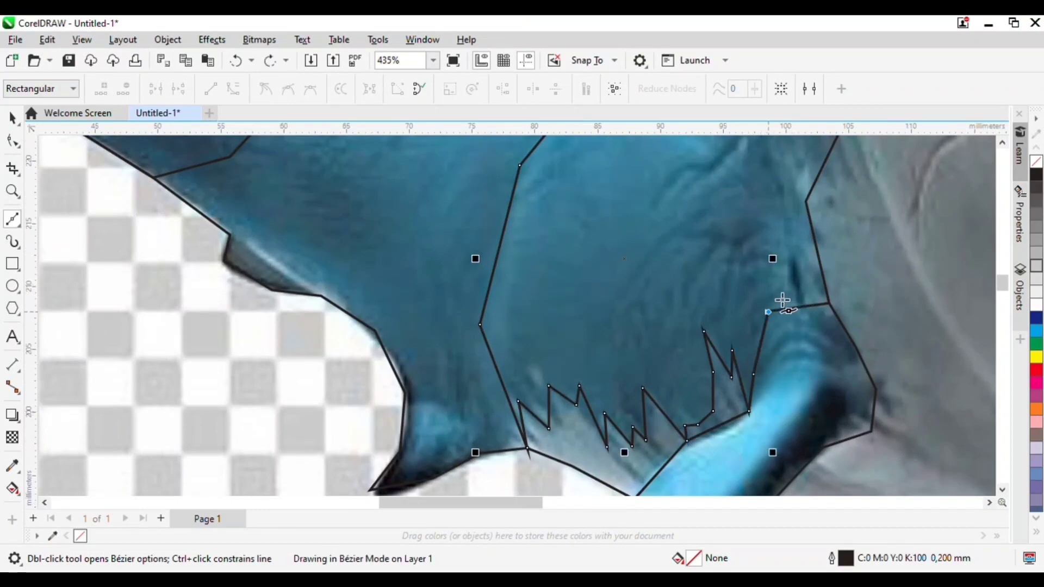
Step: Continue the curve up the flank patch's gill-side edge and close it at its starting node
{"action": "scroll", "coordinate": [777, 311], "scroll_direction": "down", "scroll_amount": 3}
{"action": "scroll", "coordinate": [777, 315], "scroll_direction": "up", "scroll_amount": 4}
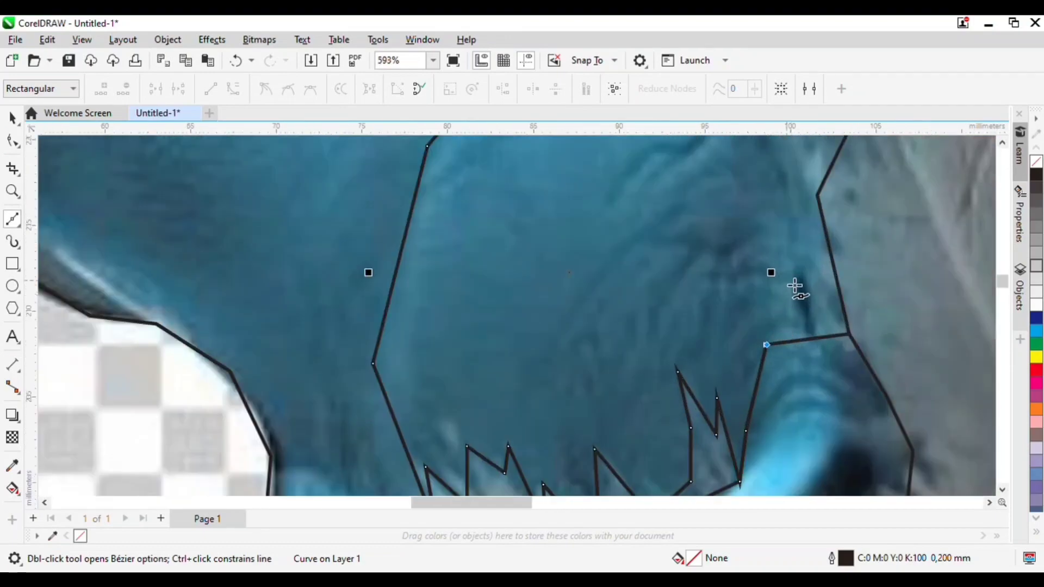
{"action": "left_click", "coordinate": [788, 258]}
{"action": "left_click", "coordinate": [791, 184]}
{"action": "scroll", "coordinate": [794, 174], "scroll_direction": "down", "scroll_amount": 3}
{"action": "scroll", "coordinate": [794, 154], "scroll_direction": "up", "scroll_amount": 3}
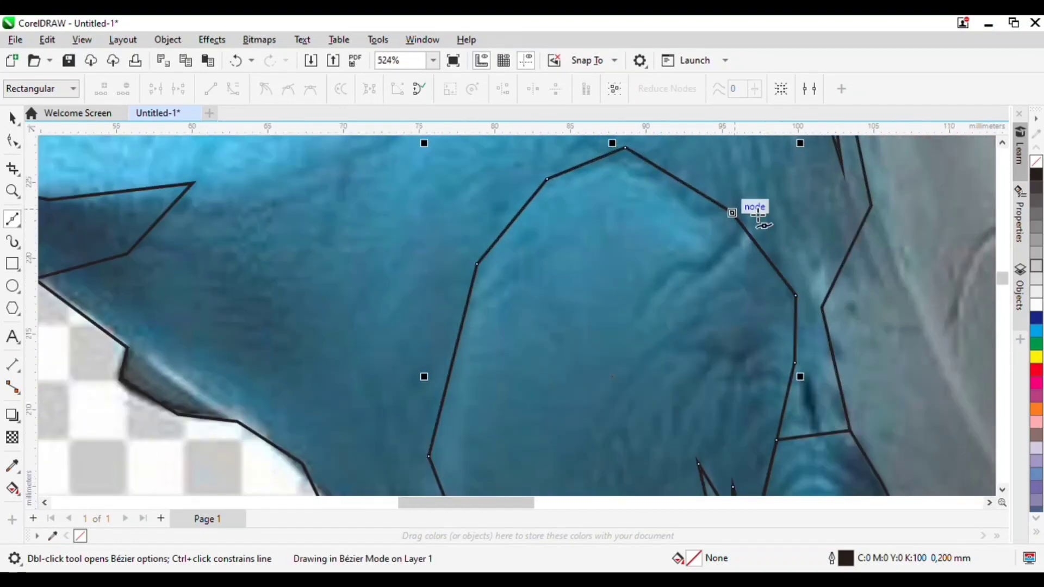
{"action": "left_click", "coordinate": [759, 215]}
Step: Trace the small dark fin beneath the tail stem as a closed Bézier shape about 8 mm wide
{"action": "scroll", "coordinate": [840, 199], "scroll_direction": "down", "scroll_amount": 2}
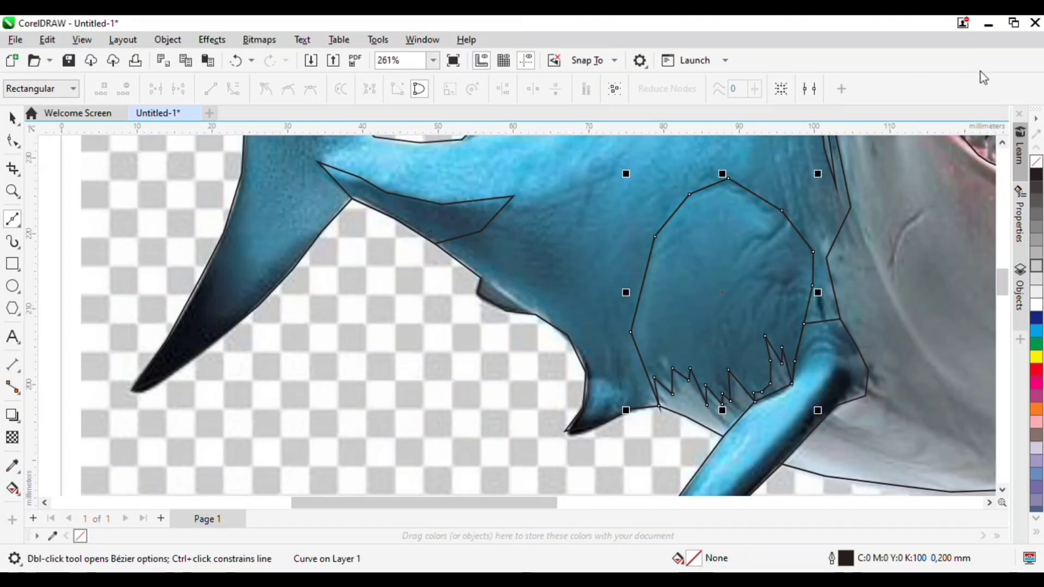
{"action": "scroll", "coordinate": [479, 259], "scroll_direction": "up", "scroll_amount": 4}
{"action": "left_click", "coordinate": [484, 270]}
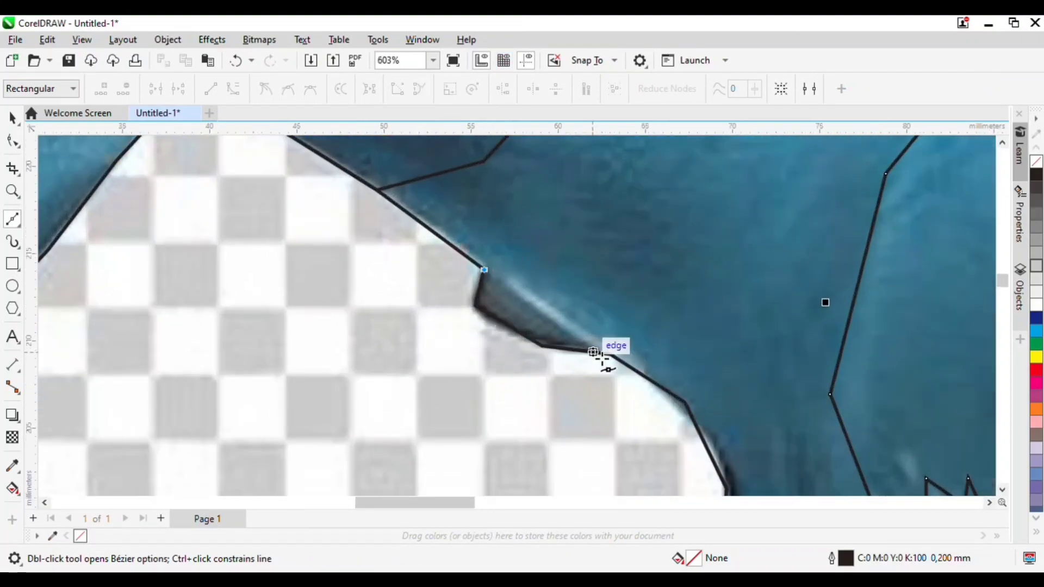
{"action": "left_click", "coordinate": [612, 354]}
{"action": "left_click", "coordinate": [542, 345]}
{"action": "left_click", "coordinate": [476, 306]}
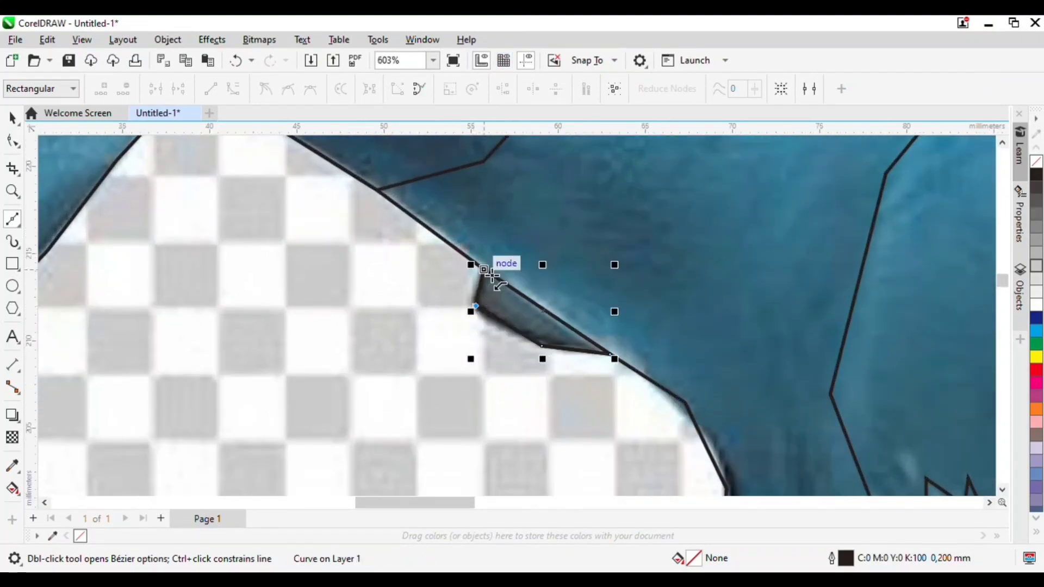
{"action": "left_click", "coordinate": [483, 270]}
Step: Trace the small dark fin on top of the tail stem as a closed Bézier shape about 10 mm wide
{"action": "scroll", "coordinate": [693, 209], "scroll_direction": "down", "scroll_amount": 6}
{"action": "scroll", "coordinate": [598, 288], "scroll_direction": "up", "scroll_amount": 6}
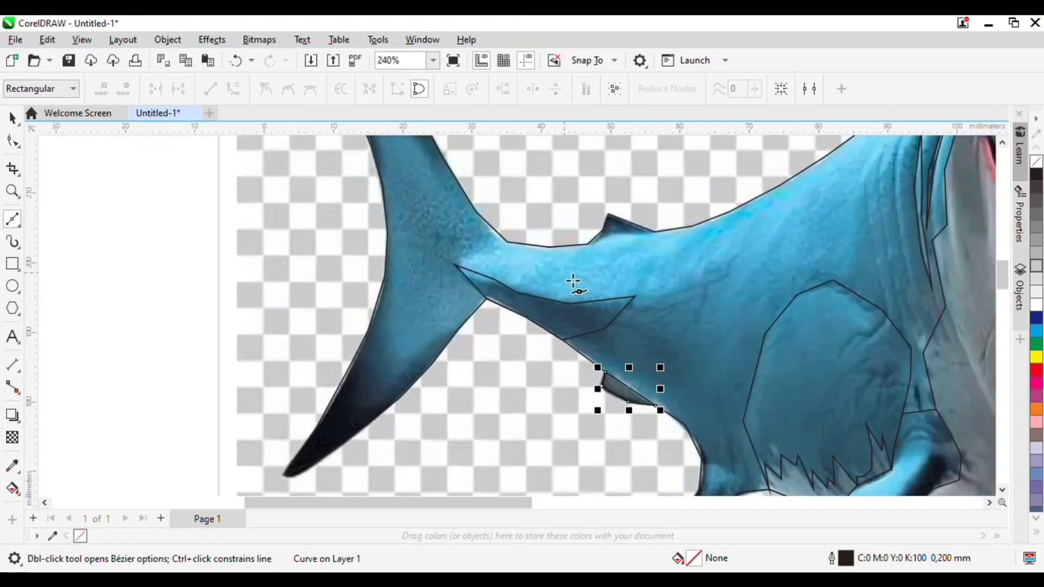
{"action": "left_click", "coordinate": [615, 210]}
{"action": "left_click", "coordinate": [764, 181]}
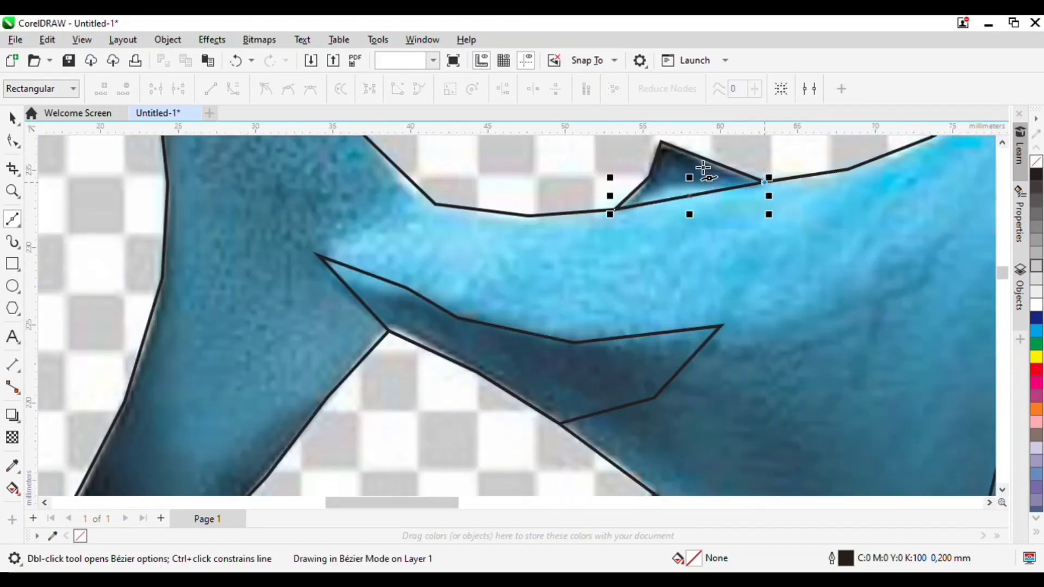
{"action": "left_click", "coordinate": [662, 143]}
{"action": "left_click", "coordinate": [650, 177]}
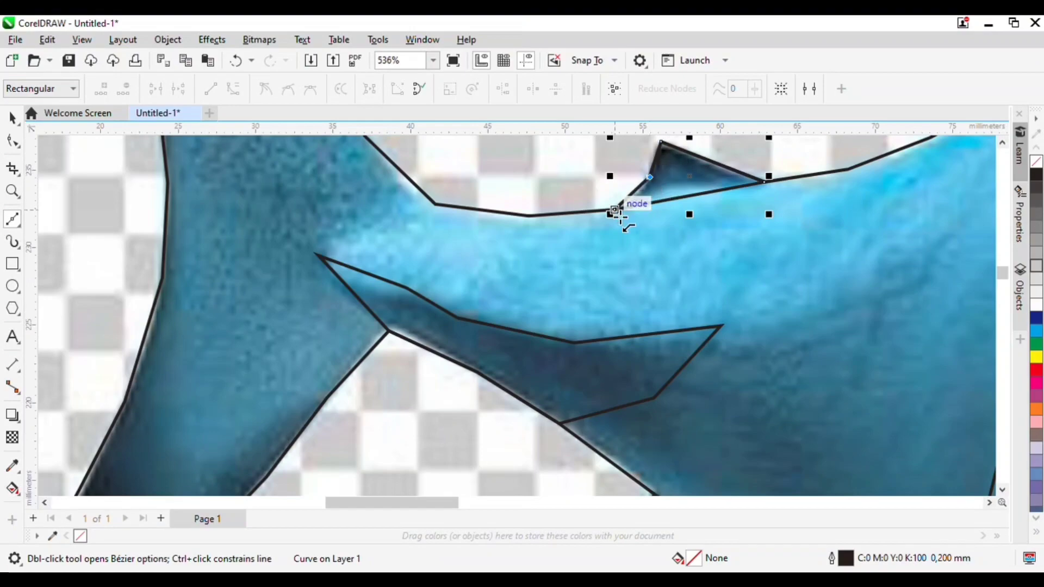
{"action": "scroll", "coordinate": [779, 264], "scroll_direction": "down", "scroll_amount": 8}
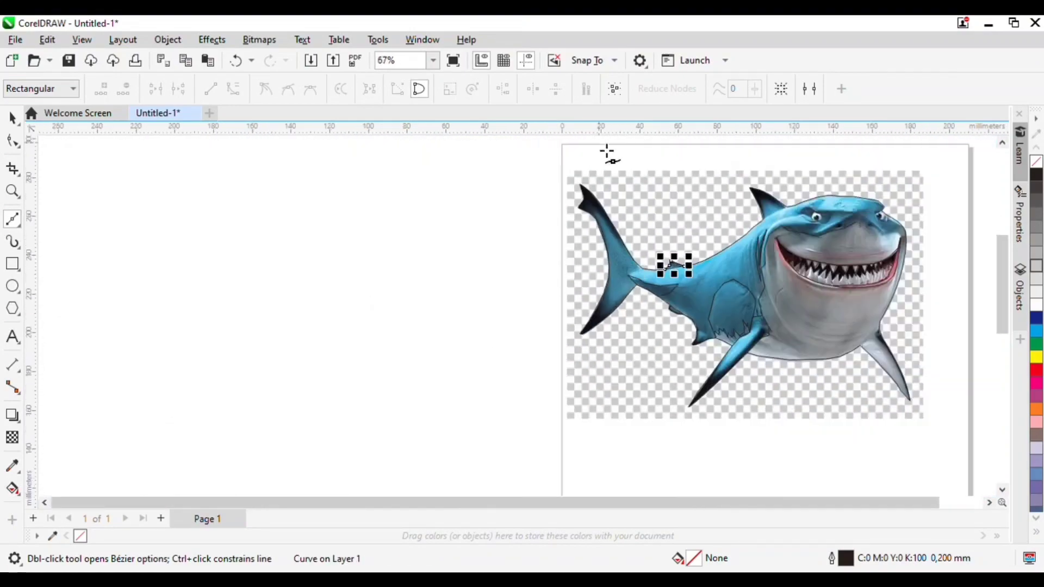
Step: Start a curve on the upper tail lobe's body-side outline and trace the lower part of its dark-to-blue boundary
{"action": "scroll", "coordinate": [595, 284], "scroll_direction": "up", "scroll_amount": 5}
{"action": "scroll", "coordinate": [595, 284], "scroll_direction": "down", "scroll_amount": 2}
{"action": "scroll", "coordinate": [704, 375], "scroll_direction": "up", "scroll_amount": 4}
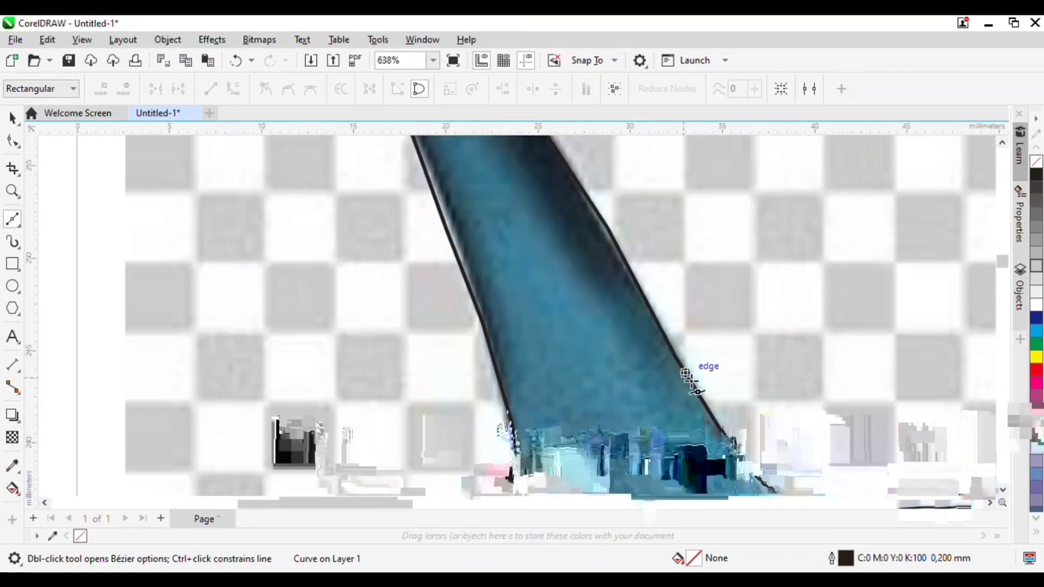
{"action": "left_click", "coordinate": [676, 357]}
{"action": "left_click", "coordinate": [613, 293]}
{"action": "left_click", "coordinate": [583, 269]}
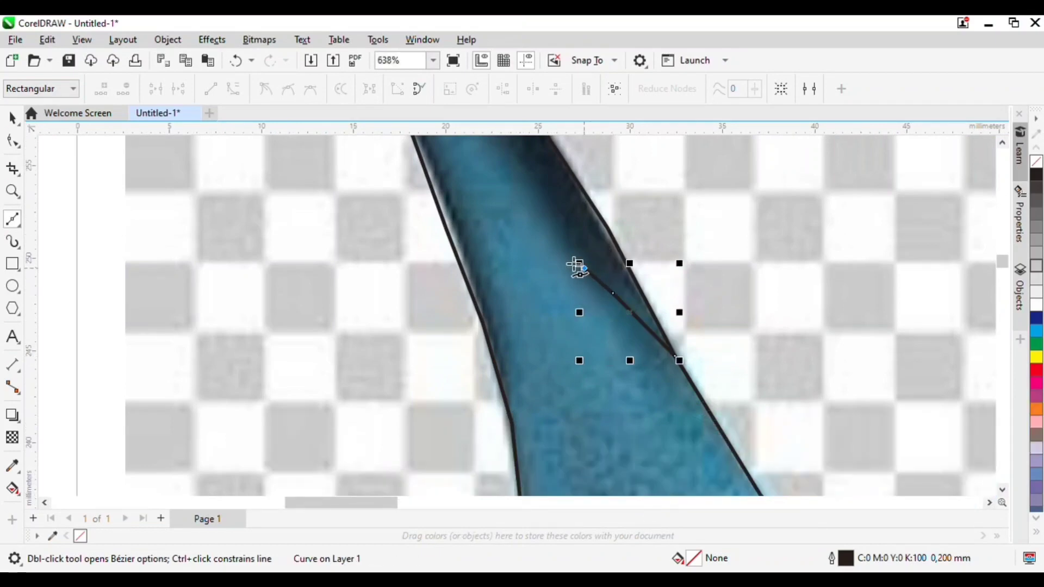
{"action": "left_click", "coordinate": [561, 217]}
Step: Continue the curve up the dark-to-blue boundary to the end of the blue area near the lobe's tip
{"action": "scroll", "coordinate": [610, 327], "scroll_direction": "down", "scroll_amount": 1}
{"action": "scroll", "coordinate": [623, 354], "scroll_direction": "up", "scroll_amount": 1}
{"action": "left_click", "coordinate": [603, 310]}
{"action": "left_click", "coordinate": [558, 225]}
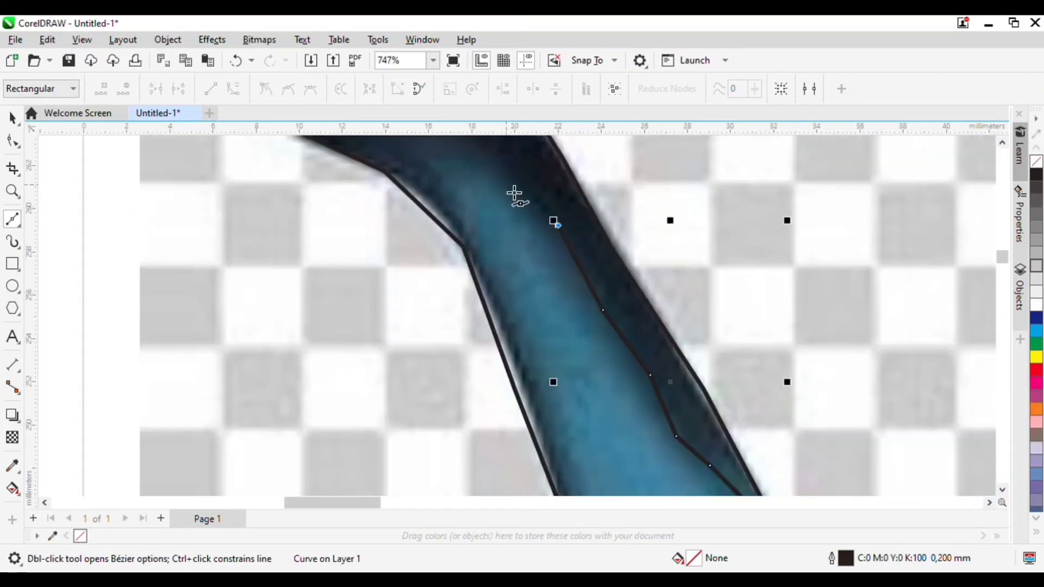
{"action": "left_click", "coordinate": [501, 180]}
{"action": "left_click", "coordinate": [423, 148]}
Step: Trace the blue area's opposite edge down from the lobe's tip to the tail's outer outline
{"action": "left_click", "coordinate": [466, 233]}
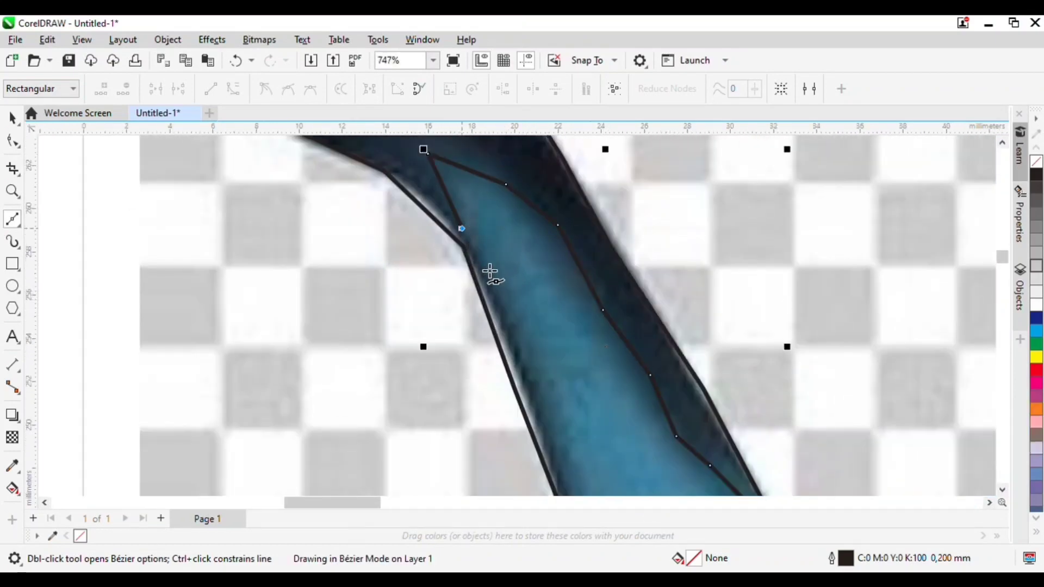
{"action": "left_click", "coordinate": [508, 321]}
{"action": "scroll", "coordinate": [556, 381], "scroll_direction": "down", "scroll_amount": 5}
{"action": "scroll", "coordinate": [556, 380], "scroll_direction": "up", "scroll_amount": 5}
{"action": "left_click", "coordinate": [584, 314]}
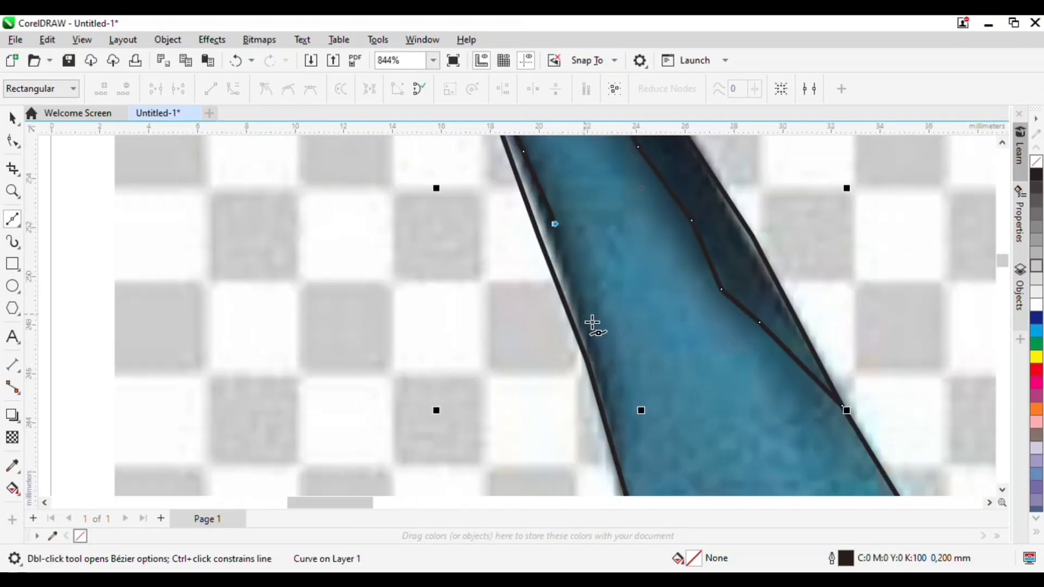
{"action": "left_click", "coordinate": [588, 363]}
Step: Extend the blue area's curve through a point inside the tail to the body-side outline, closing it on the existing corner node
{"action": "scroll", "coordinate": [659, 327], "scroll_direction": "down", "scroll_amount": 7}
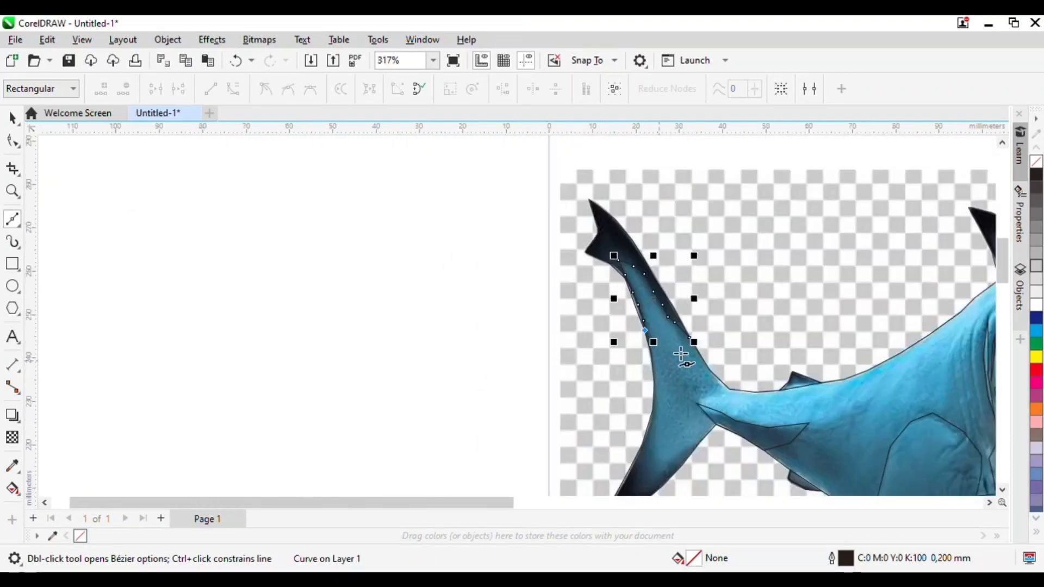
{"action": "scroll", "coordinate": [604, 248], "scroll_direction": "up", "scroll_amount": 4}
{"action": "scroll", "coordinate": [664, 275], "scroll_direction": "down", "scroll_amount": 3}
{"action": "scroll", "coordinate": [748, 399], "scroll_direction": "up", "scroll_amount": 3}
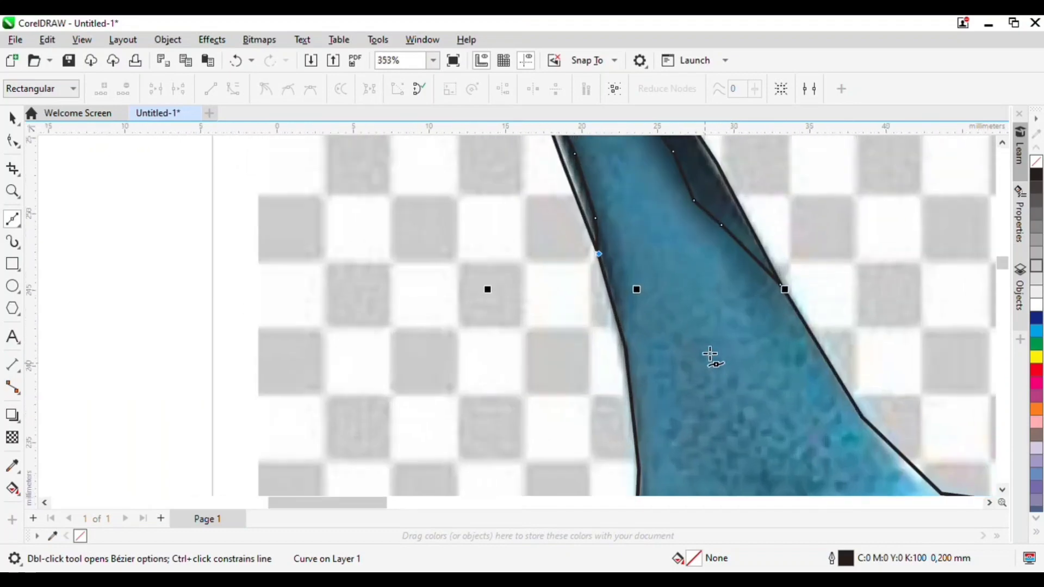
{"action": "left_click", "coordinate": [719, 356]}
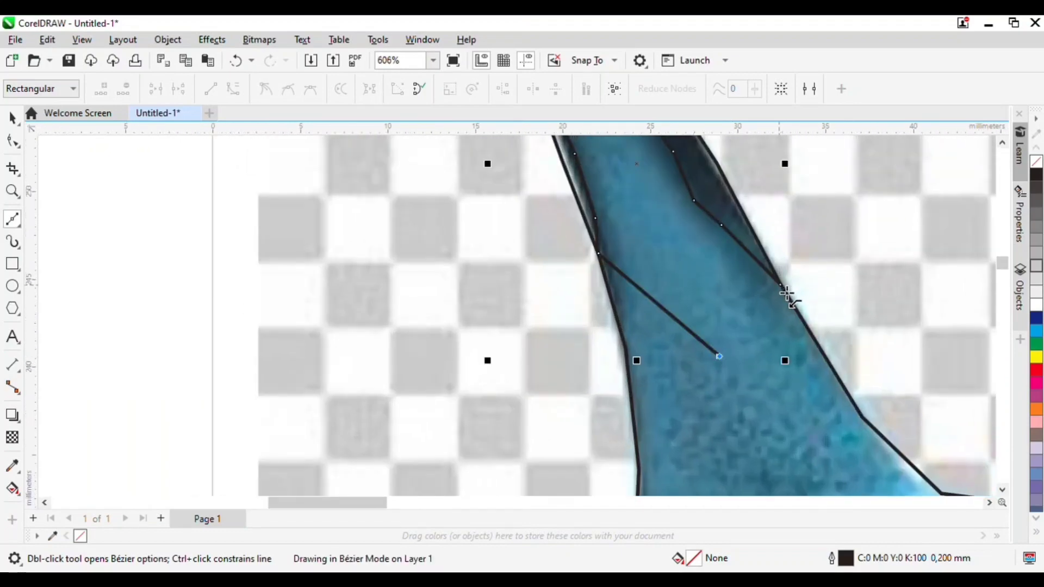
{"action": "left_click", "coordinate": [781, 286]}
Step: Divide the lower end of the blue area into triangles with lines meeting at a central interior point
{"action": "left_click", "coordinate": [692, 274]}
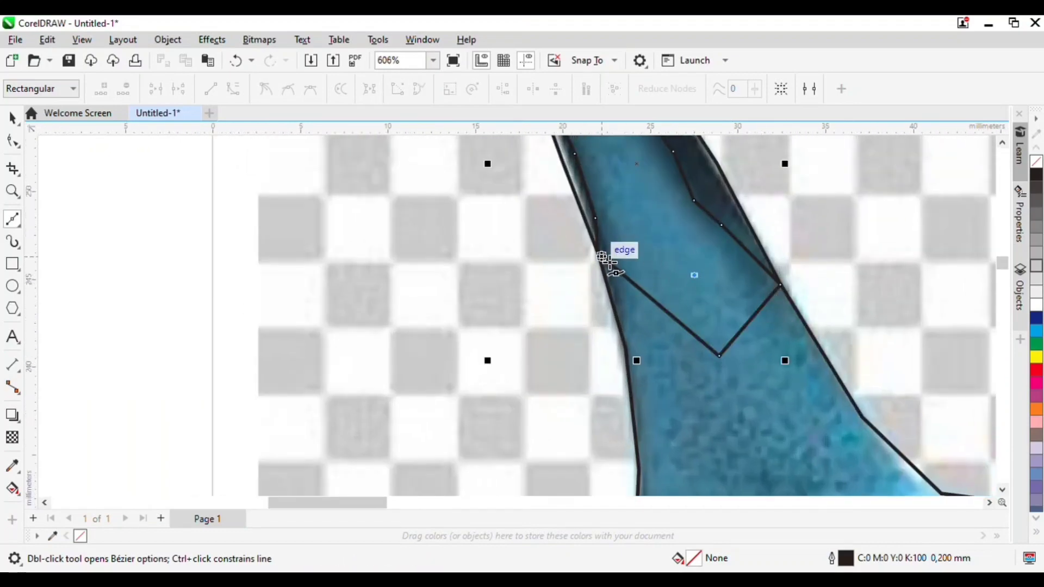
{"action": "left_click", "coordinate": [602, 256]}
{"action": "left_click", "coordinate": [728, 233]}
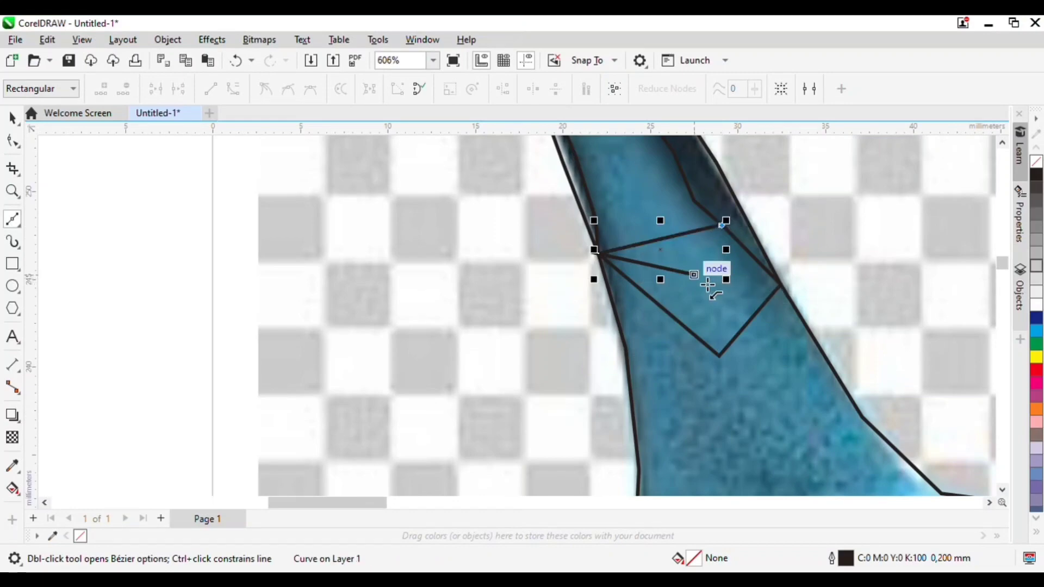
{"action": "left_click", "coordinate": [716, 354]}
{"action": "left_click", "coordinate": [694, 274]}
{"action": "left_click", "coordinate": [779, 282]}
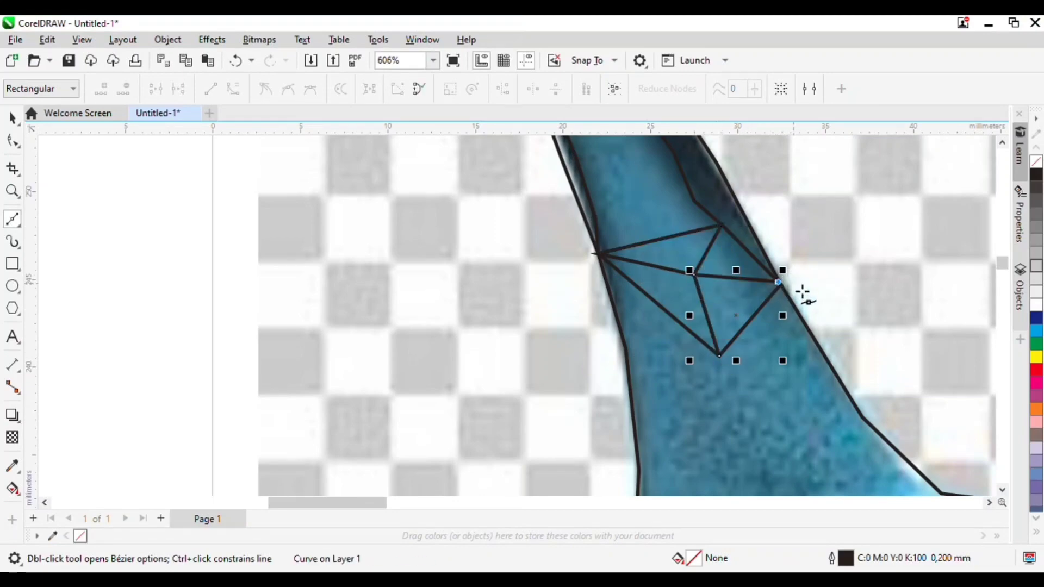
Step: Undo the stray cross-line and connect the tail's outer outline node to the mesh's lowest interior corner
{"action": "scroll", "coordinate": [671, 384], "scroll_direction": "up", "scroll_amount": 2}
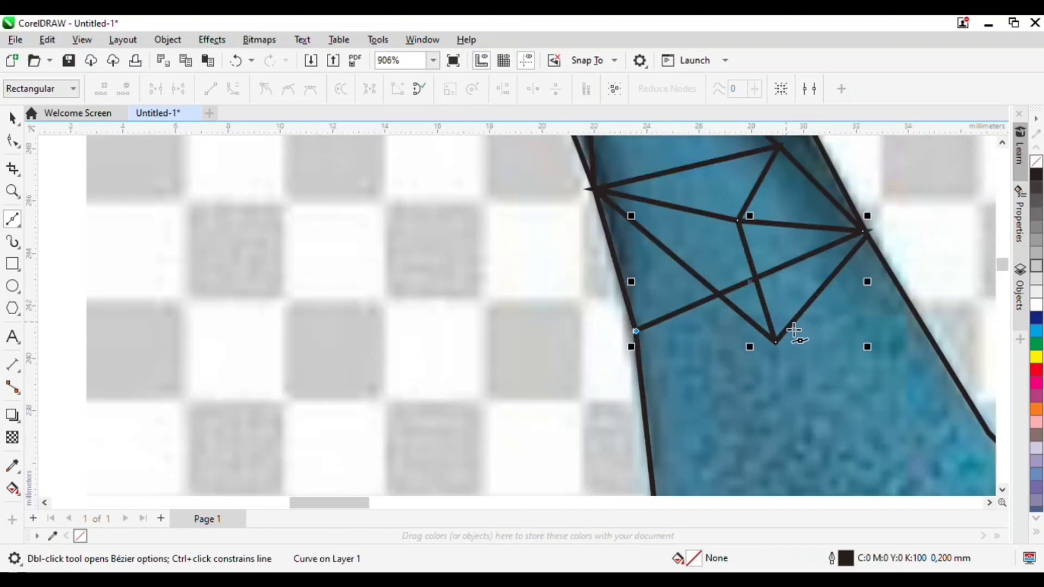
{"action": "key", "text": "ctrl+z"}
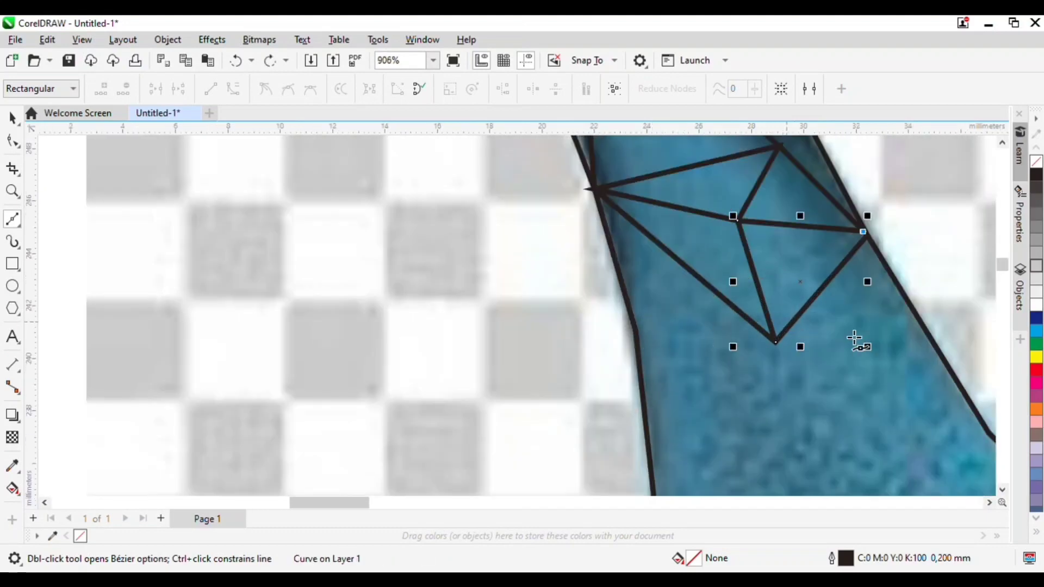
{"action": "left_click", "coordinate": [775, 342]}
{"action": "left_click", "coordinate": [638, 333]}
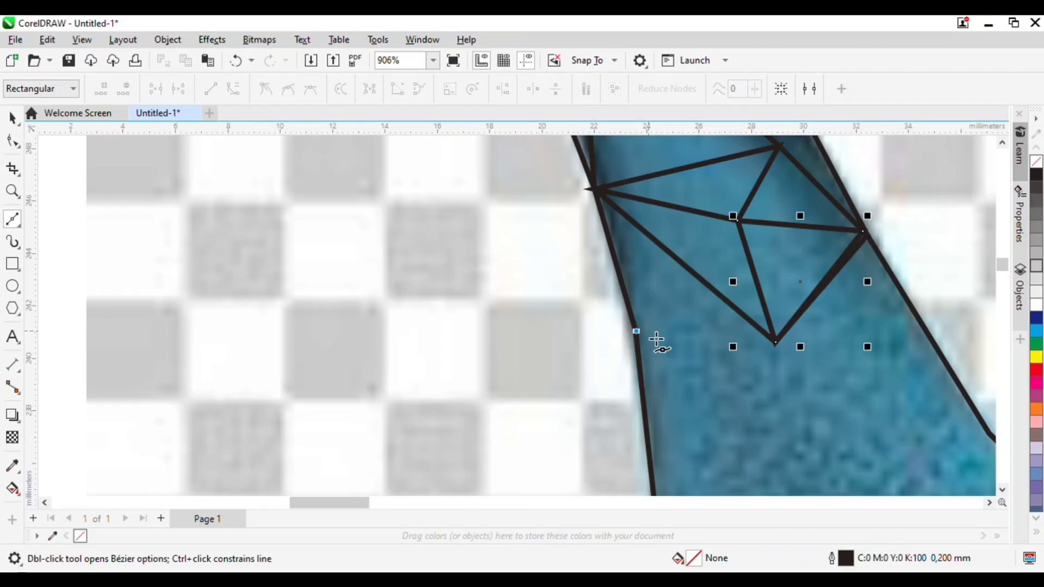
{"action": "left_click", "coordinate": [776, 342]}
Step: Draw triangles below the mesh's lowest corner, joining the next outline nodes on both tail edges to a new interior point
{"action": "scroll", "coordinate": [803, 396], "scroll_direction": "down", "scroll_amount": 4}
{"action": "scroll", "coordinate": [781, 422], "scroll_direction": "up", "scroll_amount": 3}
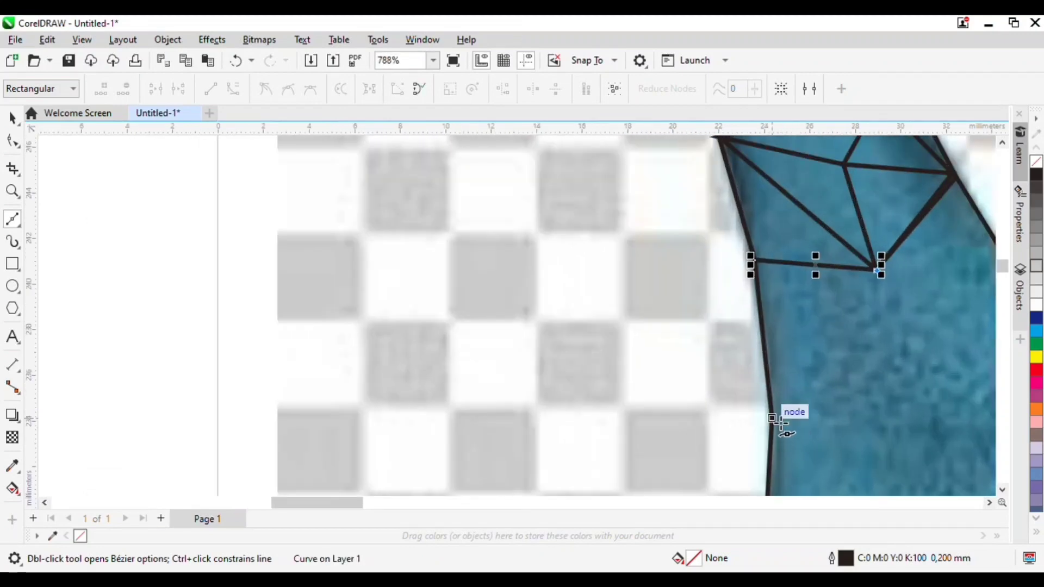
{"action": "left_click", "coordinate": [781, 426]}
{"action": "scroll", "coordinate": [781, 426], "scroll_direction": "down", "scroll_amount": 3}
{"action": "scroll", "coordinate": [753, 369], "scroll_direction": "up", "scroll_amount": 3}
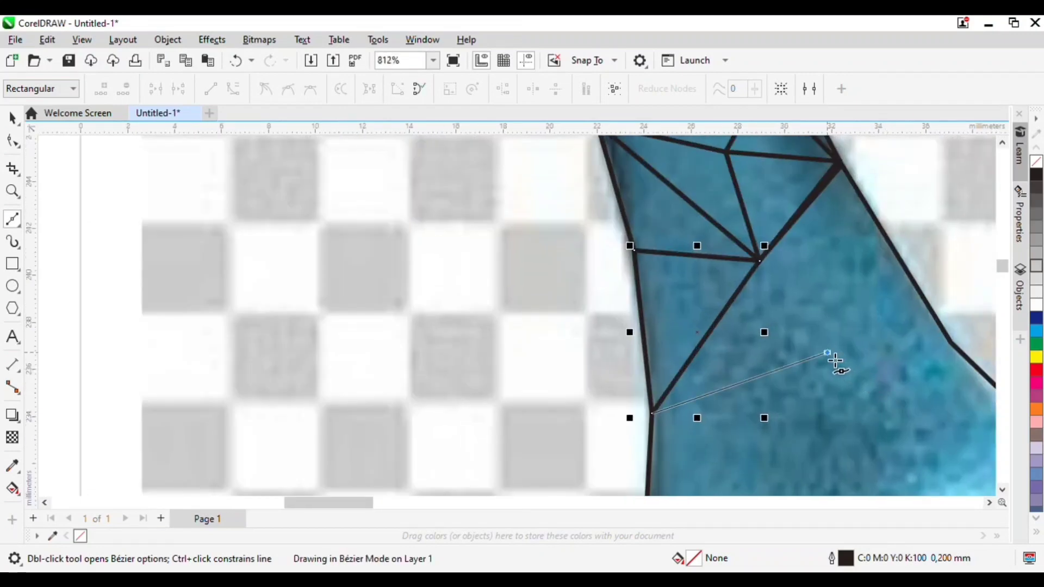
{"action": "left_click", "coordinate": [827, 352]}
{"action": "left_click", "coordinate": [762, 263]}
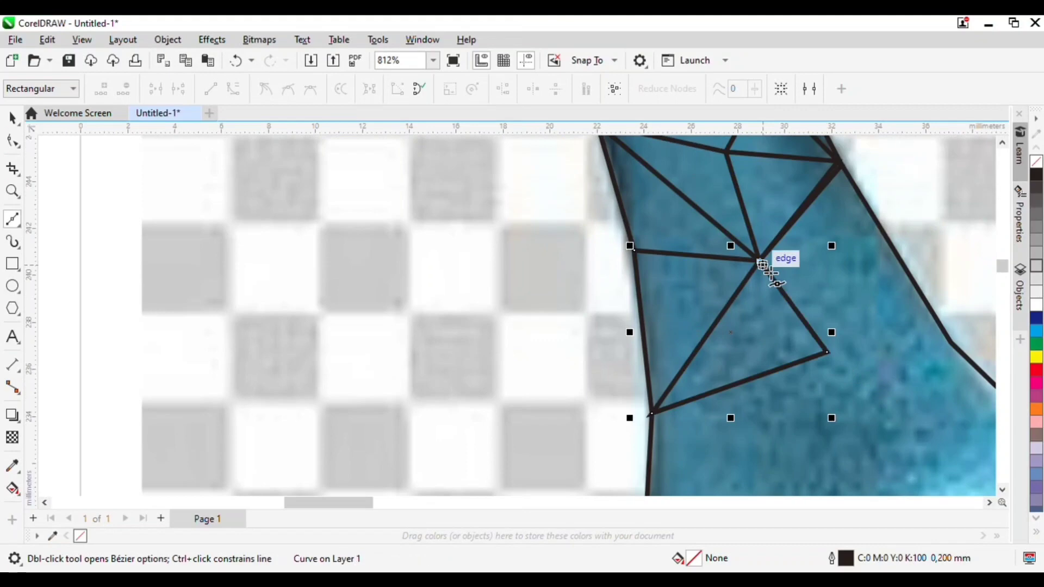
{"action": "left_click", "coordinate": [955, 347]}
{"action": "left_click", "coordinate": [833, 357]}
Step: Draw triangles linking the interior point with the next outer outline node, the dark underside patch's tip and the upper tail-stem corner
{"action": "scroll", "coordinate": [865, 332], "scroll_direction": "down", "scroll_amount": 4}
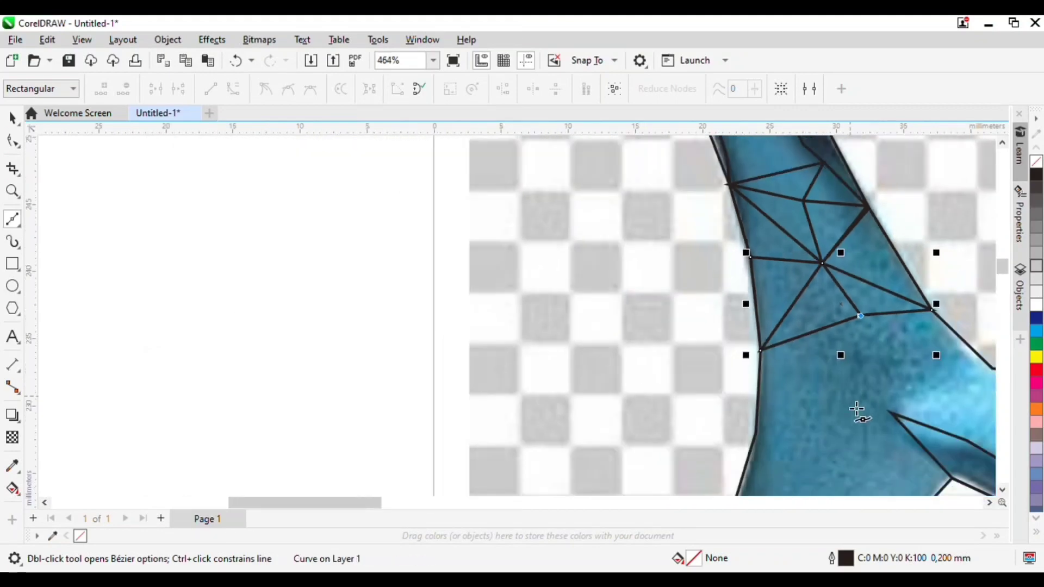
{"action": "scroll", "coordinate": [856, 412], "scroll_direction": "up", "scroll_amount": 2}
{"action": "left_click", "coordinate": [720, 452]}
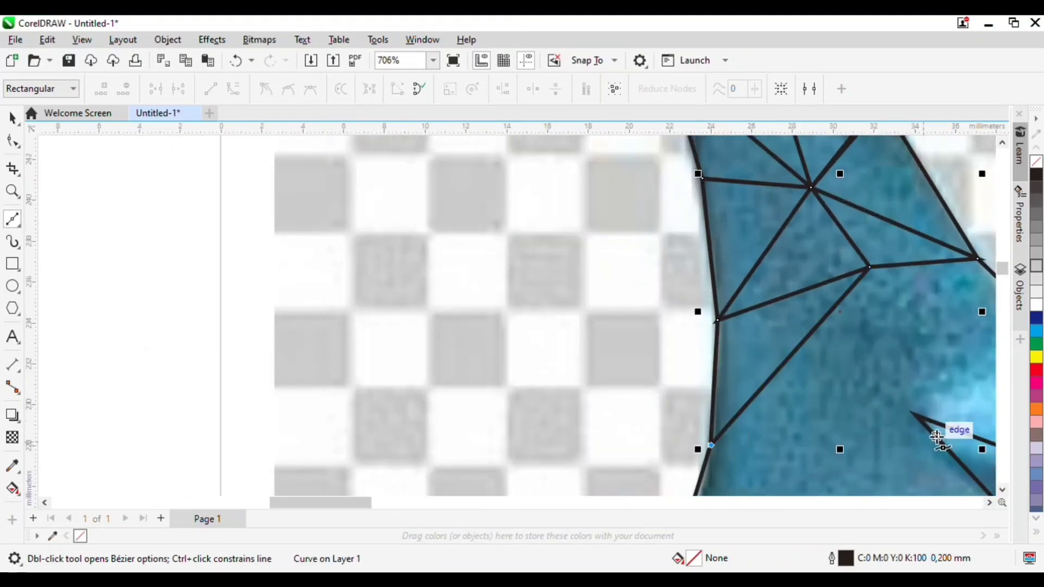
{"action": "left_click", "coordinate": [925, 423]}
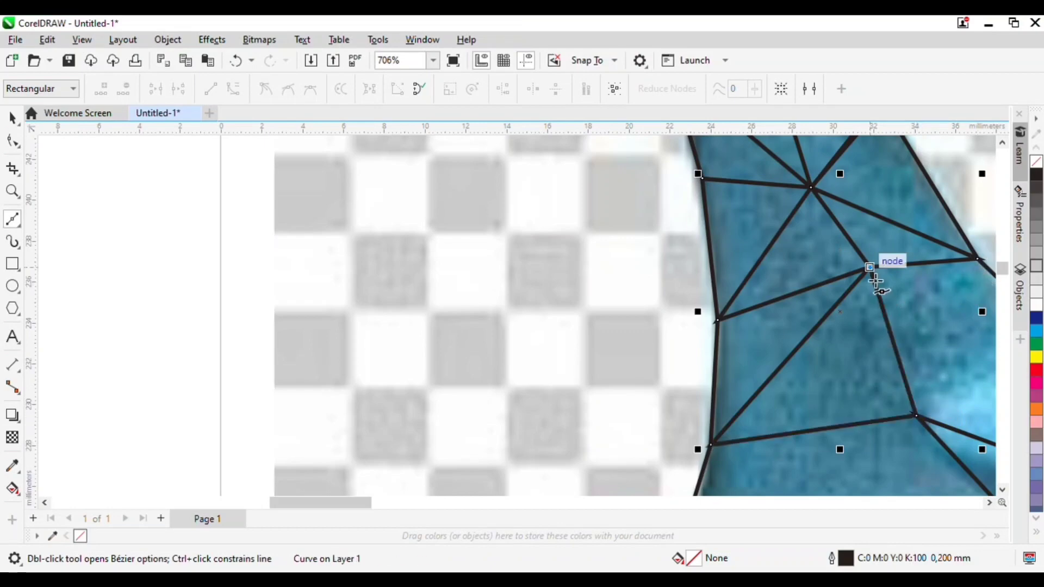
{"action": "scroll", "coordinate": [783, 329], "scroll_direction": "down", "scroll_amount": 2}
{"action": "scroll", "coordinate": [775, 376], "scroll_direction": "up", "scroll_amount": 3}
{"action": "left_click", "coordinate": [944, 272]}
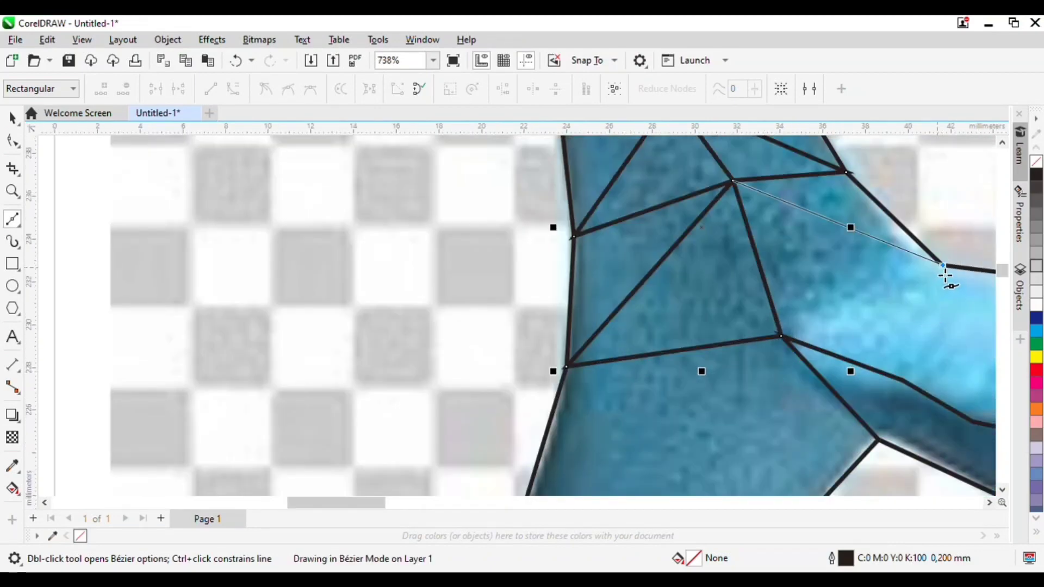
{"action": "left_click", "coordinate": [783, 338]}
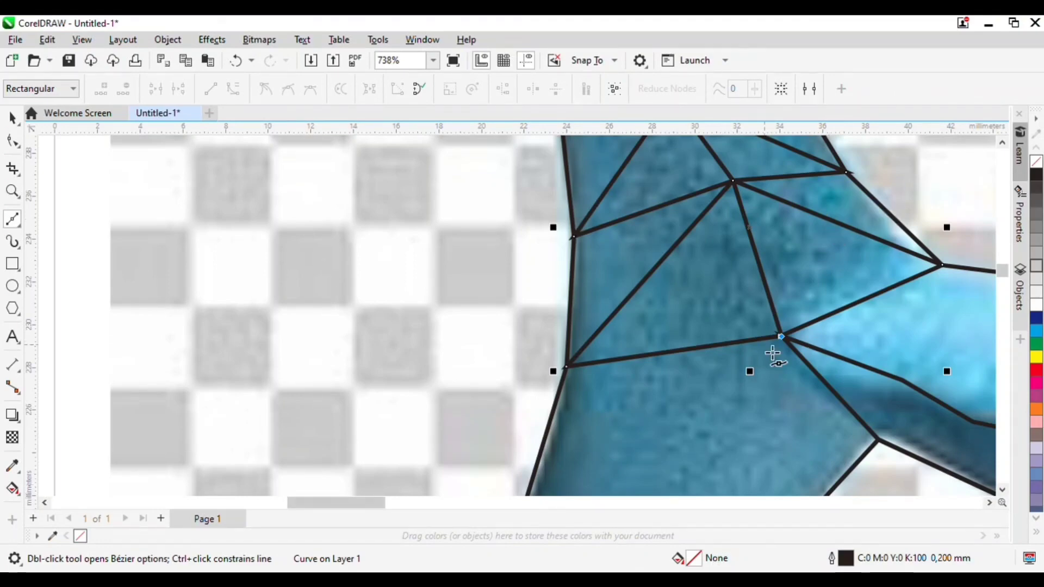
Step: Draw a triangle from the dark patch's tip to a point inside the lower tail lobe and the lobe's body-side outline
{"action": "scroll", "coordinate": [603, 245], "scroll_direction": "down", "scroll_amount": 1}
{"action": "scroll", "coordinate": [689, 273], "scroll_direction": "down", "scroll_amount": 2}
{"action": "scroll", "coordinate": [677, 370], "scroll_direction": "up", "scroll_amount": 2}
{"action": "left_click", "coordinate": [673, 355]}
{"action": "scroll", "coordinate": [682, 284], "scroll_direction": "down", "scroll_amount": 2}
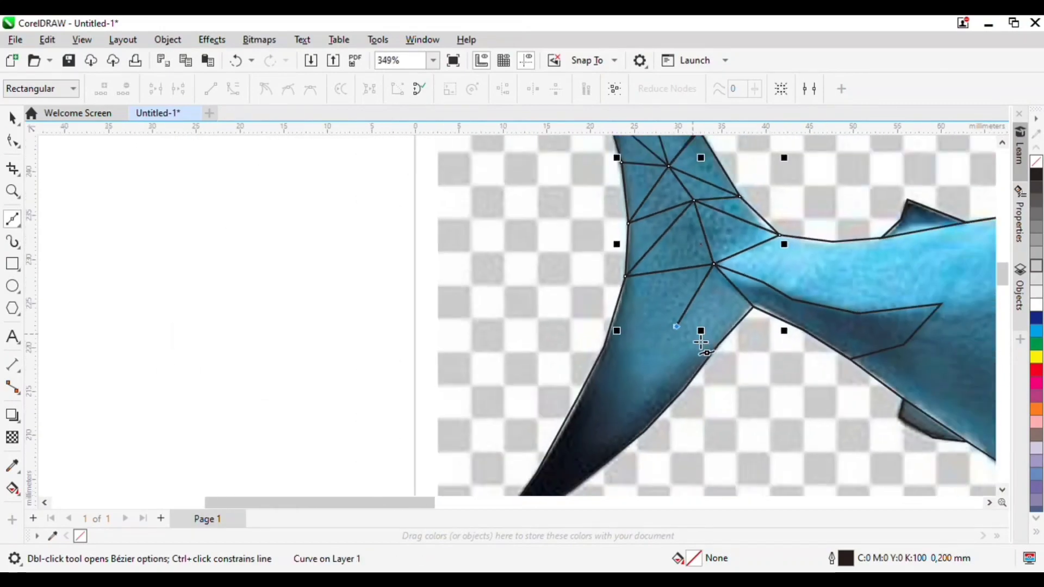
{"action": "scroll", "coordinate": [701, 343], "scroll_direction": "up", "scroll_amount": 3}
{"action": "left_click", "coordinate": [752, 352]}
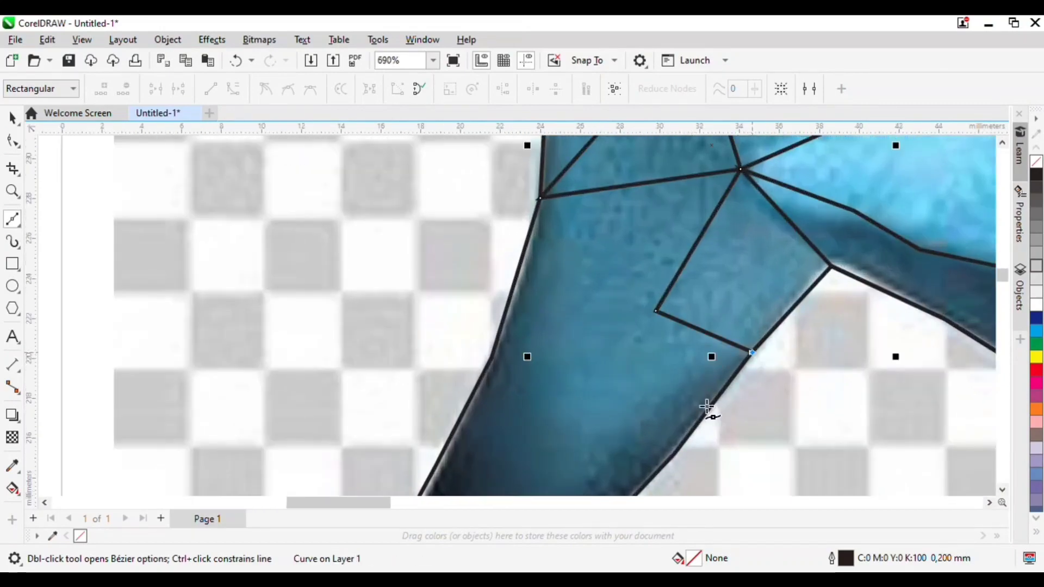
{"action": "left_click", "coordinate": [740, 170]}
Step: Connect the lower lobe's interior point to two neighbouring nodes on the outer outline, forming another triangle
{"action": "left_click", "coordinate": [540, 198]}
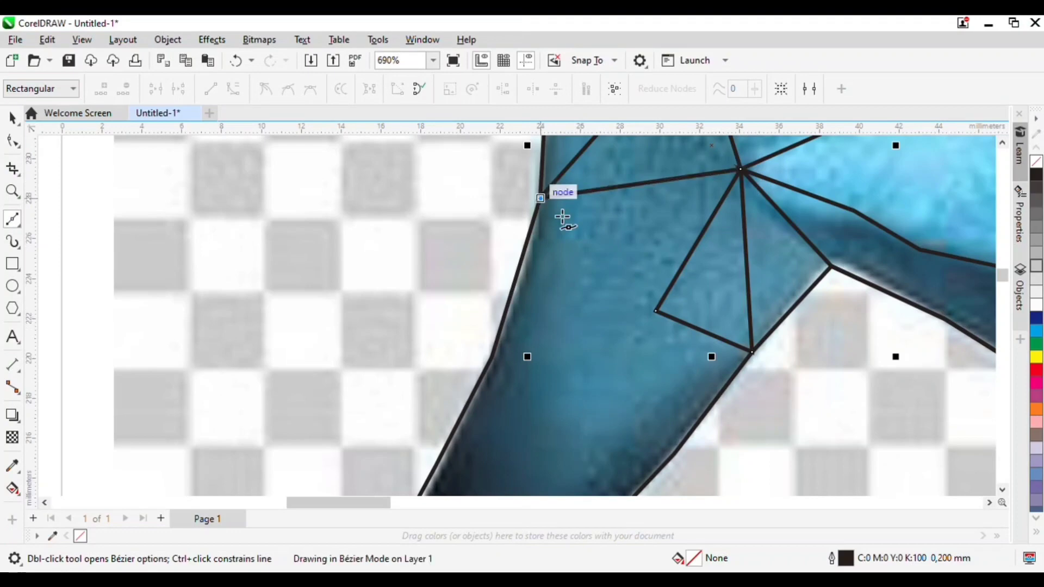
{"action": "left_click", "coordinate": [656, 311]}
{"action": "left_click", "coordinate": [492, 357]}
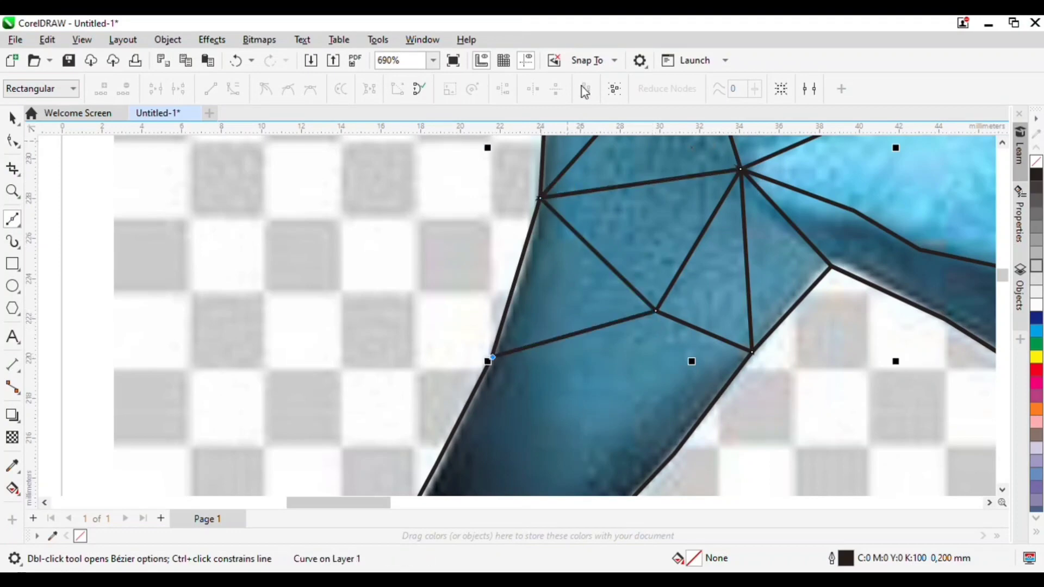
{"action": "left_click", "coordinate": [541, 200]}
Step: Zigzag lines down the lower tail lobe from the interior point, alternating between the body-side and outer outlines
{"action": "scroll", "coordinate": [602, 233], "scroll_direction": "down", "scroll_amount": 3}
{"action": "scroll", "coordinate": [605, 303], "scroll_direction": "up", "scroll_amount": 2}
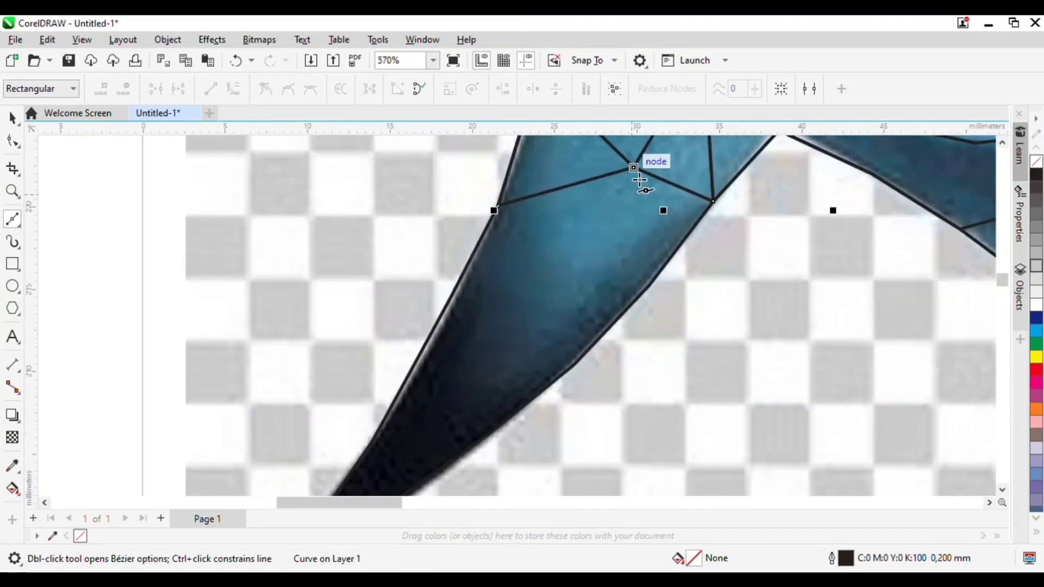
{"action": "left_click", "coordinate": [649, 285]}
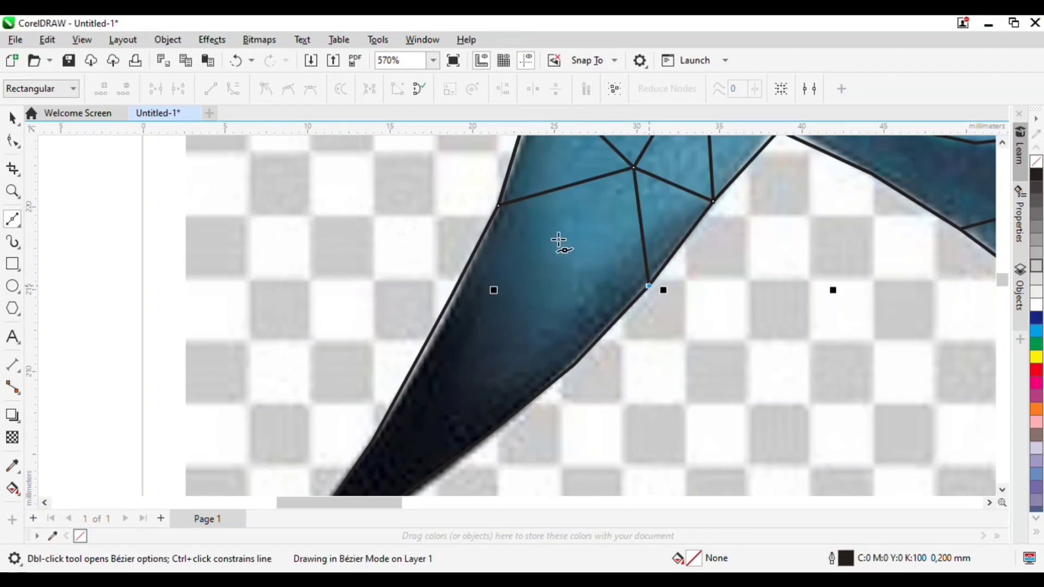
{"action": "left_click", "coordinate": [498, 208]}
{"action": "left_click", "coordinate": [574, 364]}
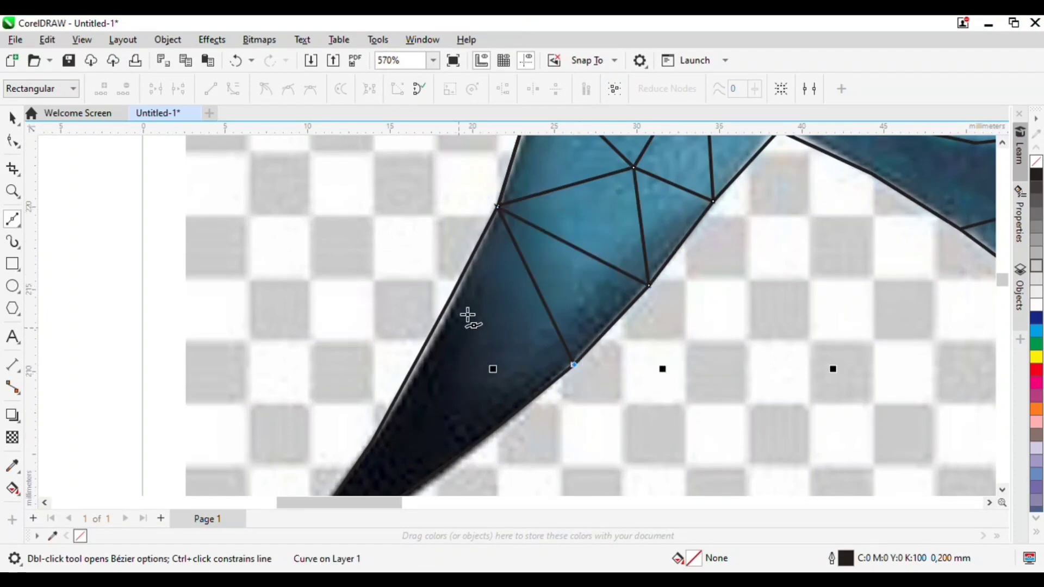
{"action": "left_click", "coordinate": [452, 294]}
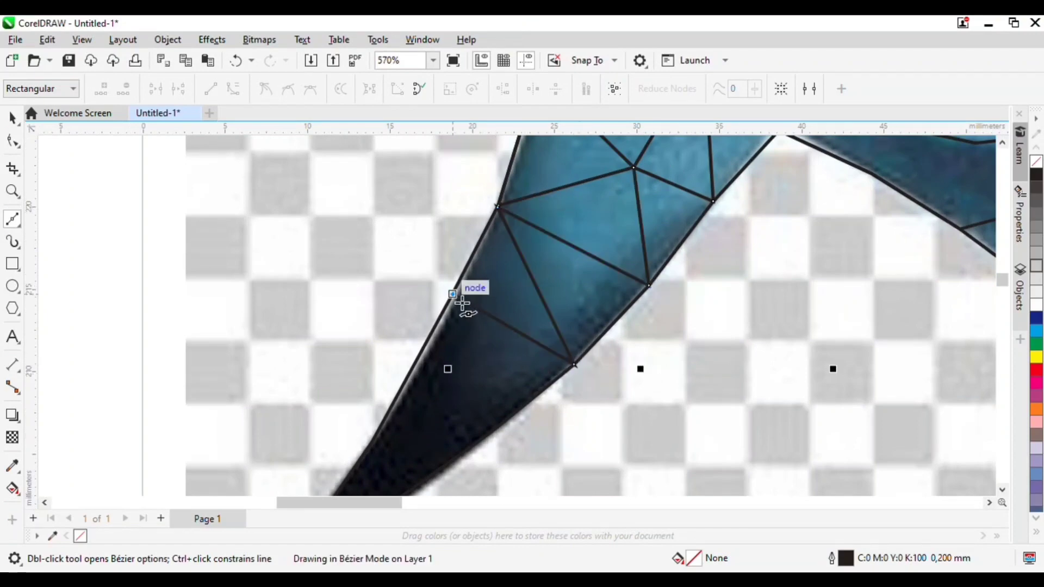
Step: Continue the zigzag through the lower lobe's dark end to the last outline node before the tip and end the curve
{"action": "left_click", "coordinate": [497, 432]}
{"action": "scroll", "coordinate": [565, 321], "scroll_direction": "down", "scroll_amount": 1}
{"action": "scroll", "coordinate": [475, 348], "scroll_direction": "up", "scroll_amount": 1}
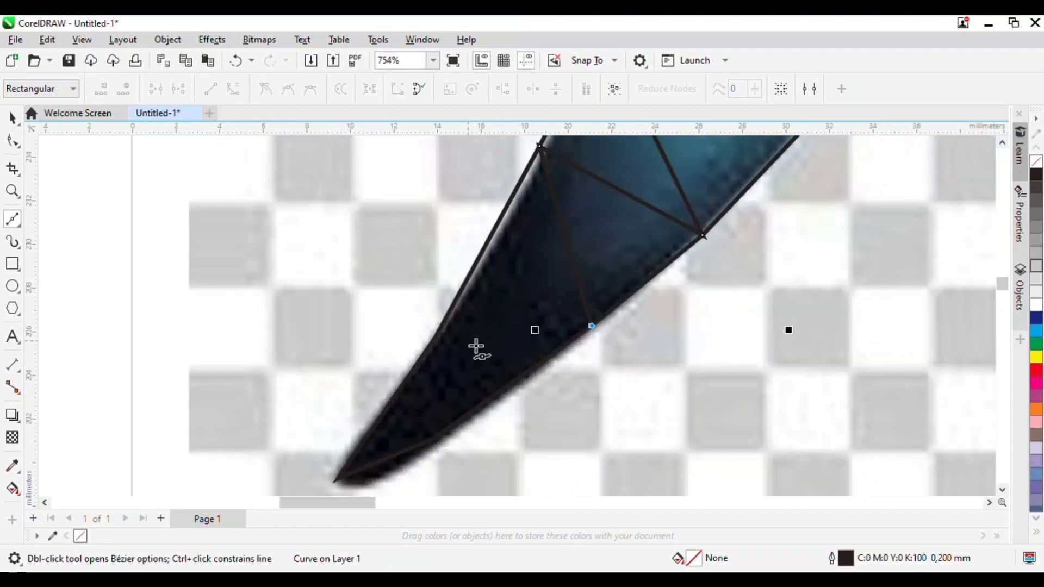
{"action": "left_click", "coordinate": [443, 345]}
{"action": "left_click", "coordinate": [442, 446]}
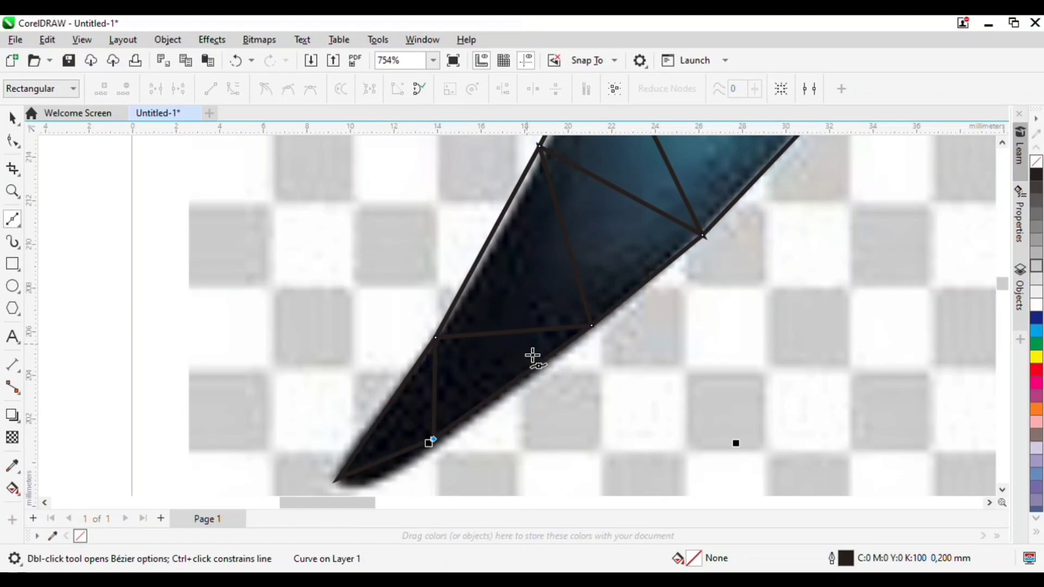
{"action": "key", "text": "space"}
{"action": "scroll", "coordinate": [533, 304], "scroll_direction": "down", "scroll_amount": 5}
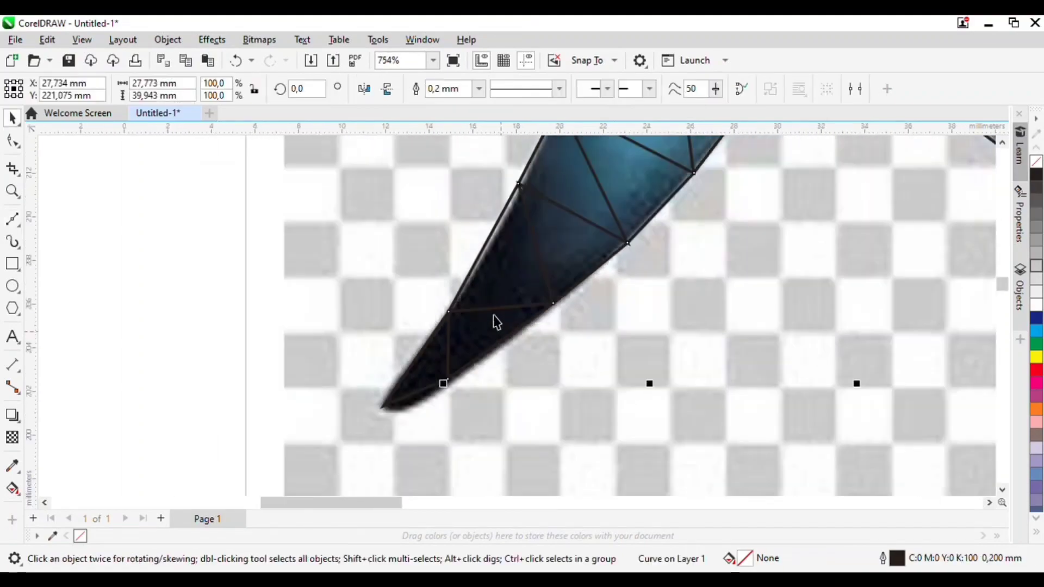
Step: Draw a new Bézier zigzag across the tail stem between the top outline and the dark patch's upper edge, ending at its far corner
{"action": "key", "text": "space"}
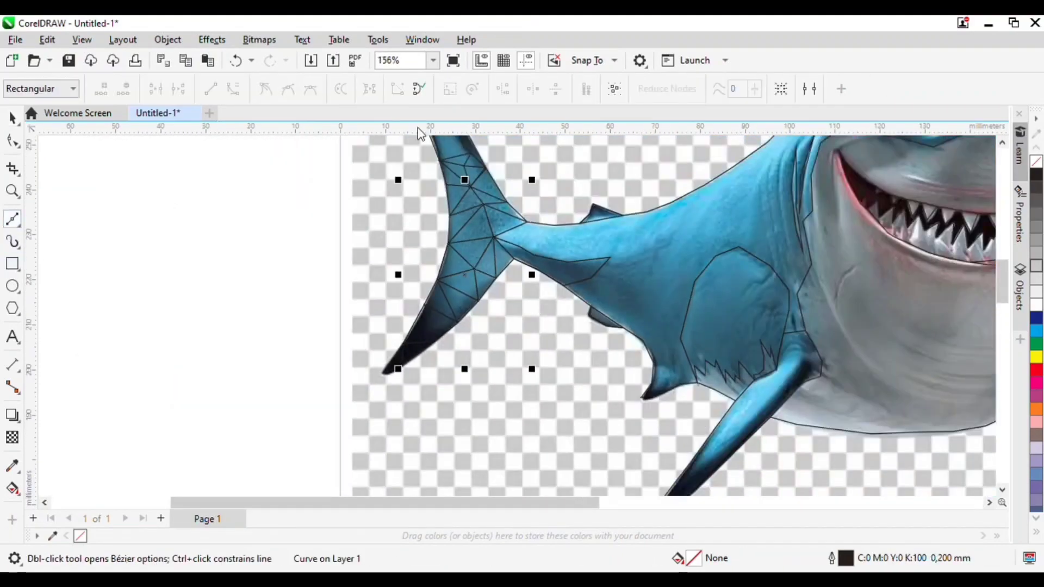
{"action": "scroll", "coordinate": [489, 261], "scroll_direction": "up", "scroll_amount": 5}
{"action": "left_click", "coordinate": [473, 260]}
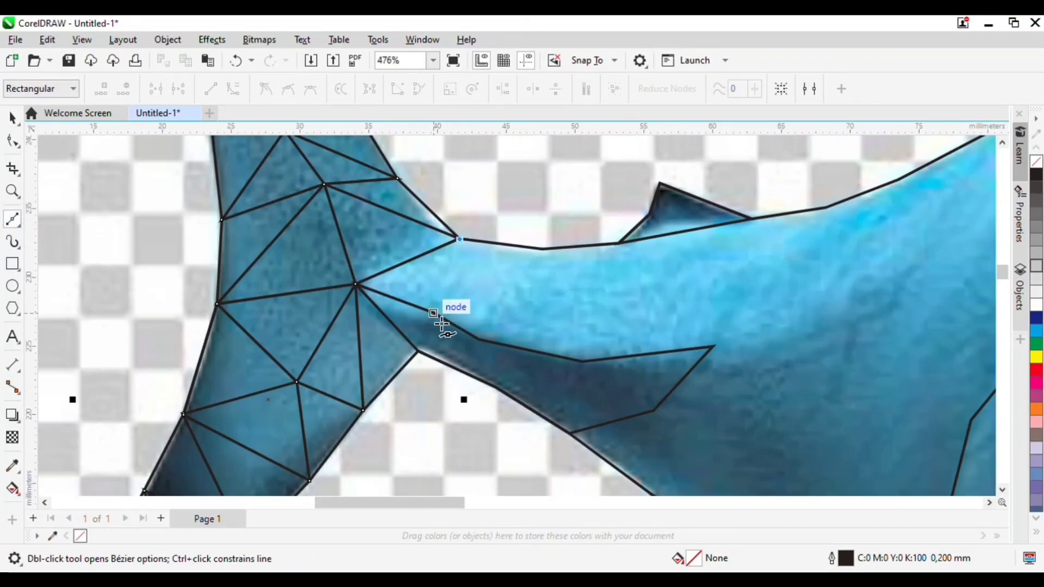
{"action": "left_click", "coordinate": [435, 314]}
{"action": "left_click", "coordinate": [542, 250]}
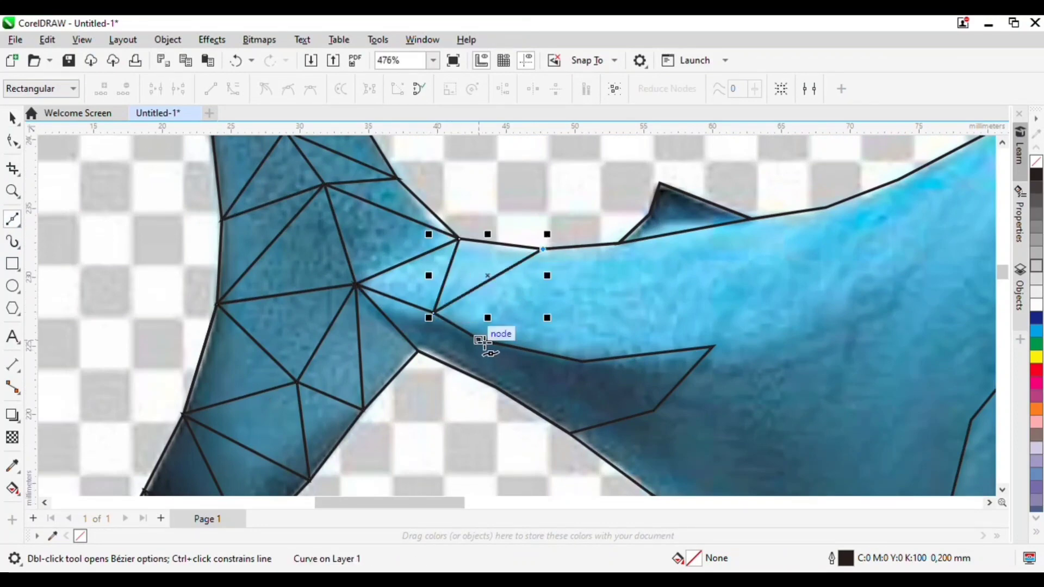
{"action": "left_click", "coordinate": [478, 339]}
{"action": "left_click", "coordinate": [618, 243]}
{"action": "left_click", "coordinate": [583, 362]}
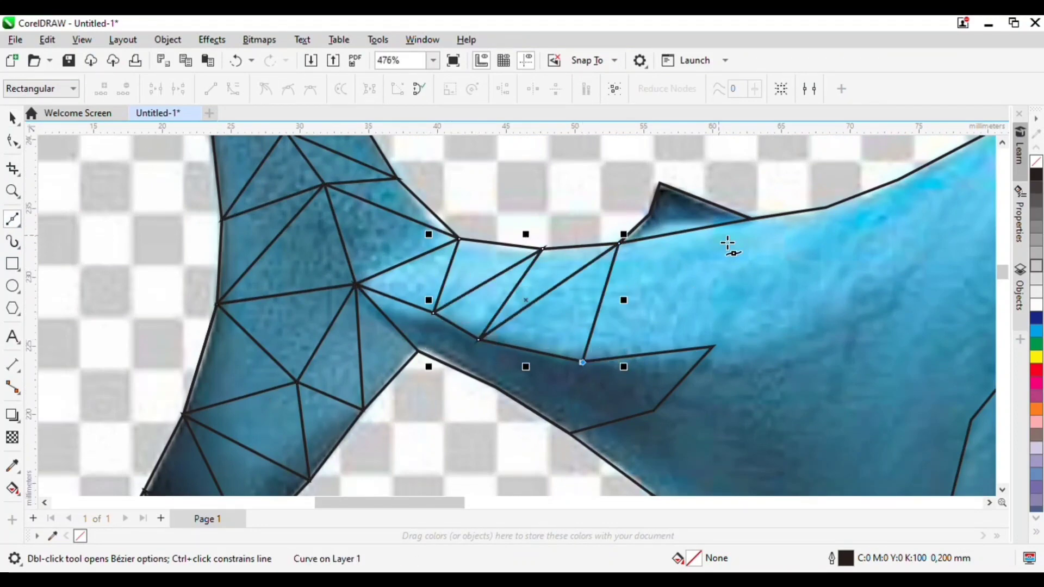
{"action": "left_click", "coordinate": [750, 220]}
{"action": "left_click", "coordinate": [713, 347]}
Step: Add a triangle beyond the dark patch's far corner using the next top outline node and a new point inside the body
{"action": "scroll", "coordinate": [749, 308], "scroll_direction": "down", "scroll_amount": 2}
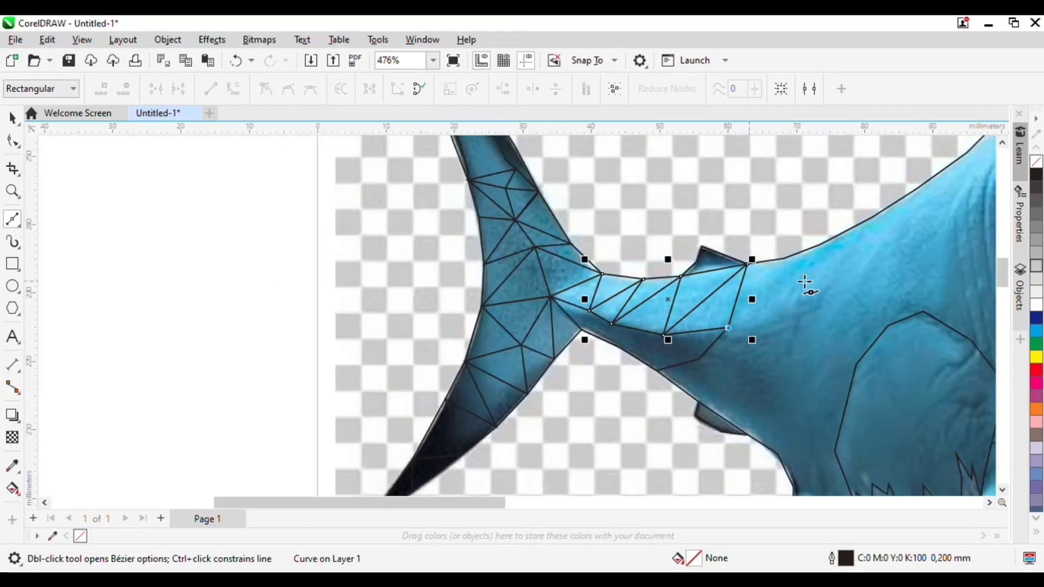
{"action": "scroll", "coordinate": [812, 274], "scroll_direction": "up", "scroll_amount": 3}
{"action": "left_click", "coordinate": [756, 233]}
{"action": "scroll", "coordinate": [784, 335], "scroll_direction": "down", "scroll_amount": 2}
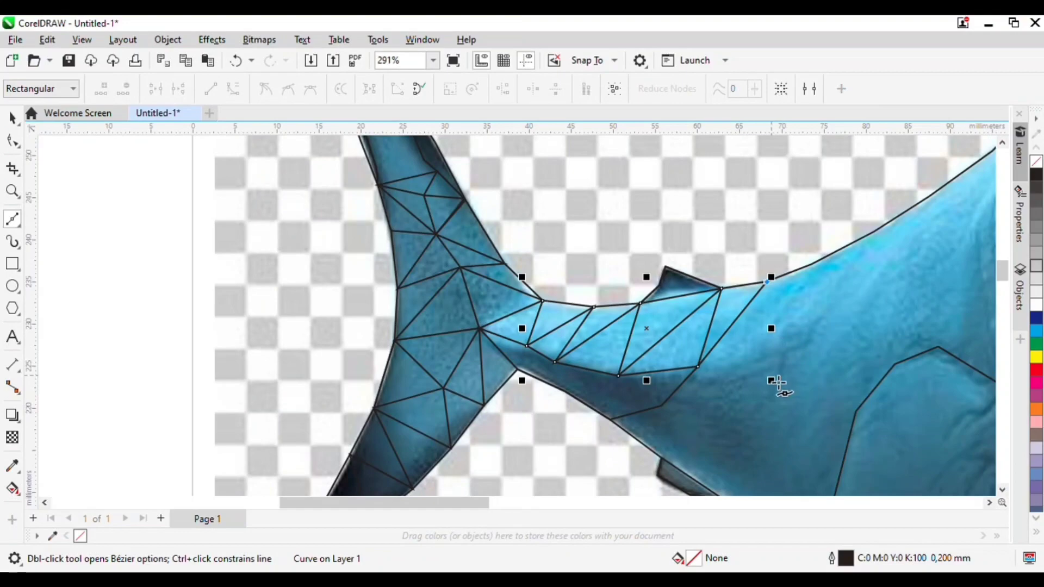
{"action": "scroll", "coordinate": [778, 383], "scroll_direction": "up", "scroll_amount": 2}
{"action": "left_click", "coordinate": [777, 372]}
{"action": "left_click", "coordinate": [698, 367]}
{"action": "scroll", "coordinate": [713, 410], "scroll_direction": "down", "scroll_amount": 2}
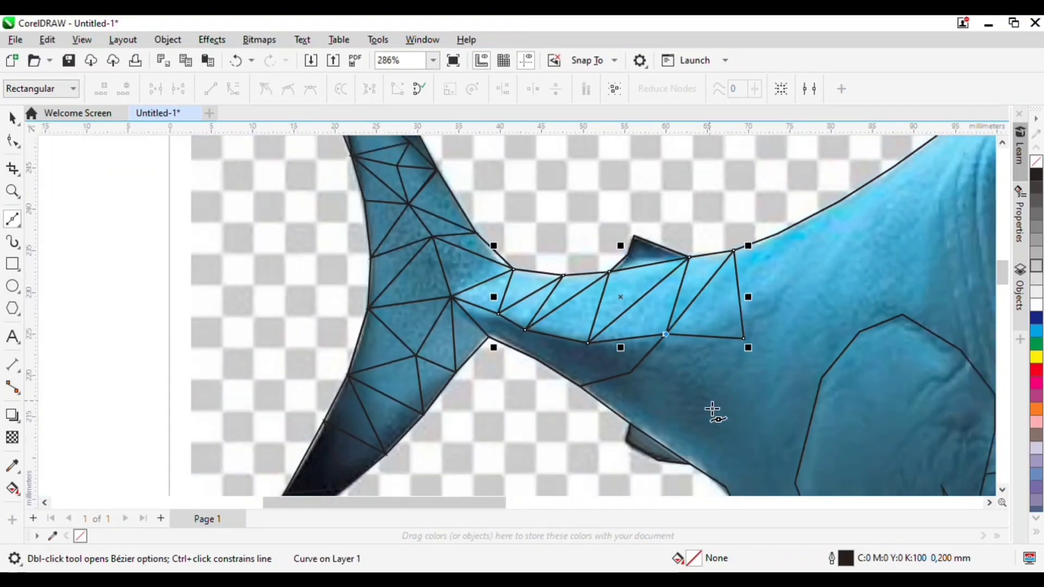
Step: Add triangles linking the dark patch to a new body point and the lower outline node at the small bottom fin, ending at the upper interior point
{"action": "scroll", "coordinate": [713, 411], "scroll_direction": "up", "scroll_amount": 2}
{"action": "left_click", "coordinate": [691, 399]}
{"action": "left_click", "coordinate": [629, 374]}
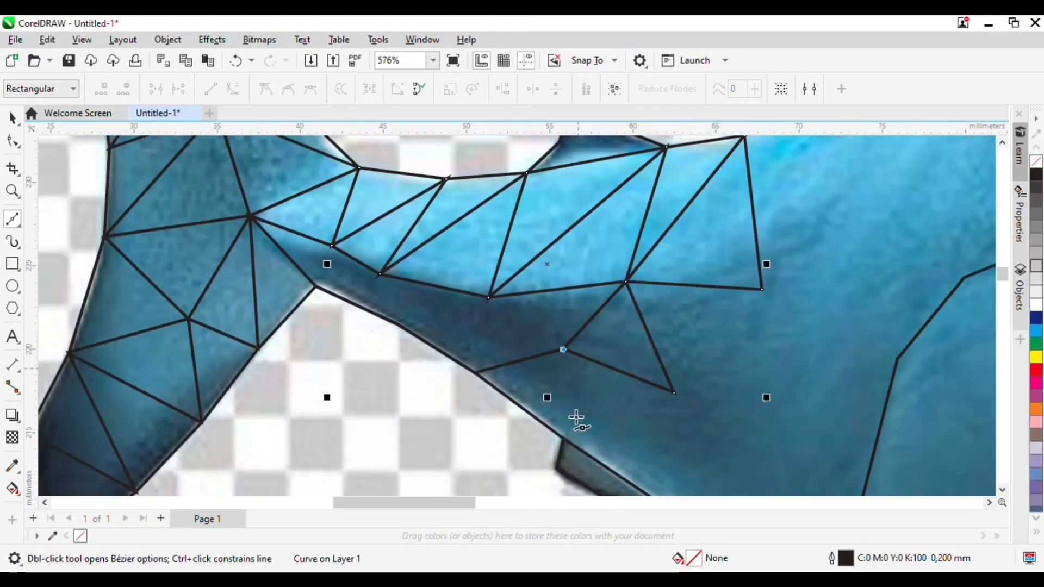
{"action": "left_click", "coordinate": [564, 444]}
{"action": "left_click", "coordinate": [674, 393]}
{"action": "left_click", "coordinate": [763, 289]}
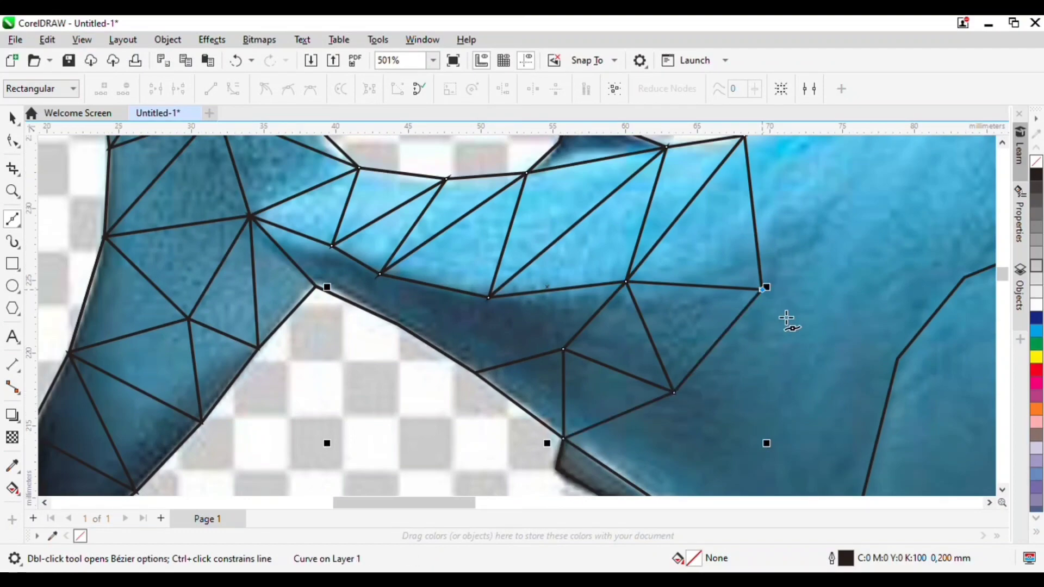
Step: Add a triangle from the interior point to the two nearest nodes on the large side patch's edge and back
{"action": "left_click", "coordinate": [898, 360]}
{"action": "left_click", "coordinate": [965, 278]}
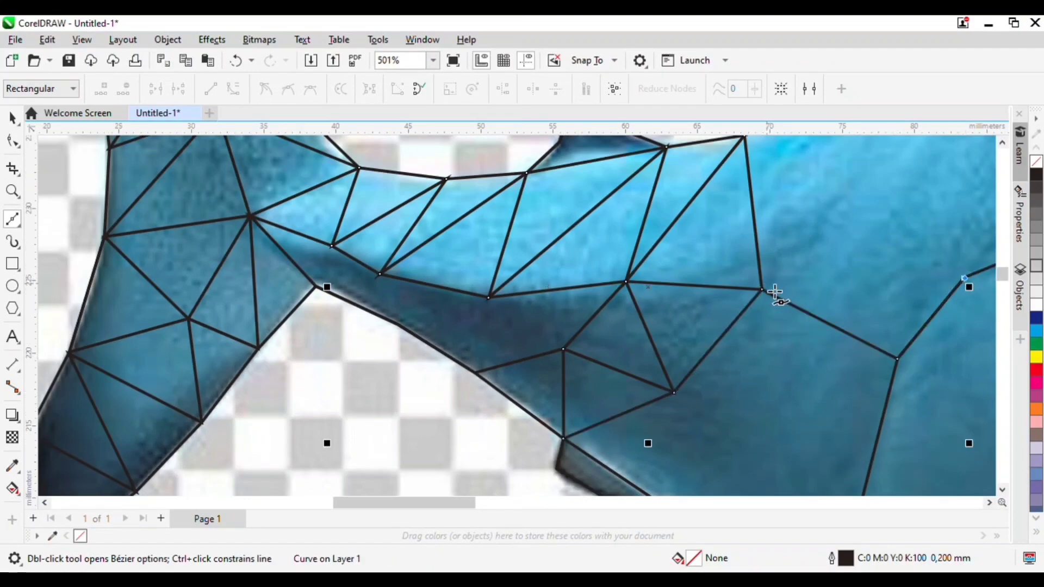
{"action": "scroll", "coordinate": [771, 304], "scroll_direction": "down", "scroll_amount": 4}
{"action": "scroll", "coordinate": [701, 231], "scroll_direction": "up", "scroll_amount": 3}
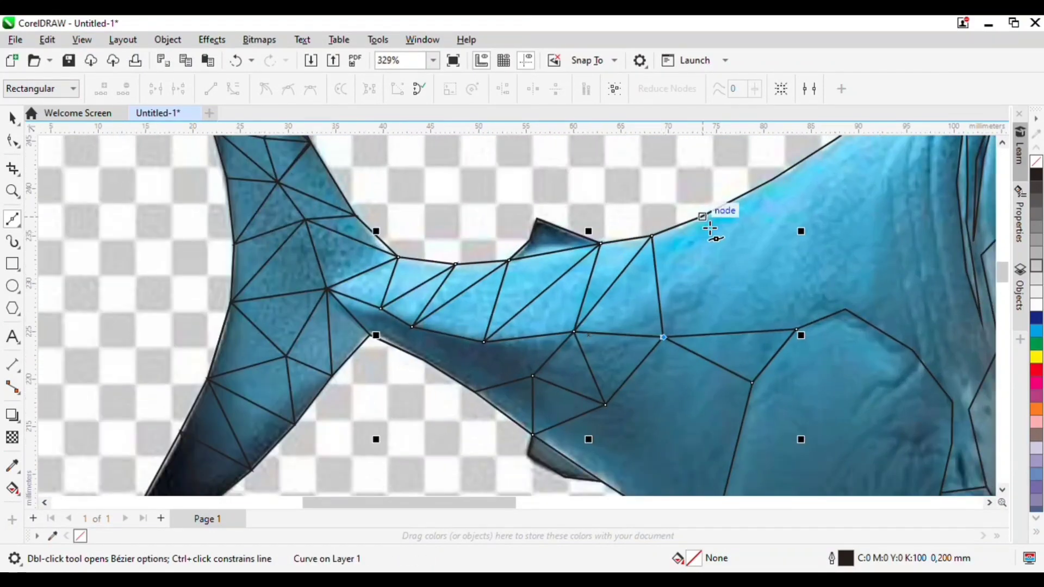
Step: Zigzag lines between the next two top outline nodes and the side patch's upper edge, ending at the patch's peak
{"action": "left_click", "coordinate": [702, 217]}
{"action": "left_click", "coordinate": [796, 329]}
{"action": "left_click", "coordinate": [773, 179]}
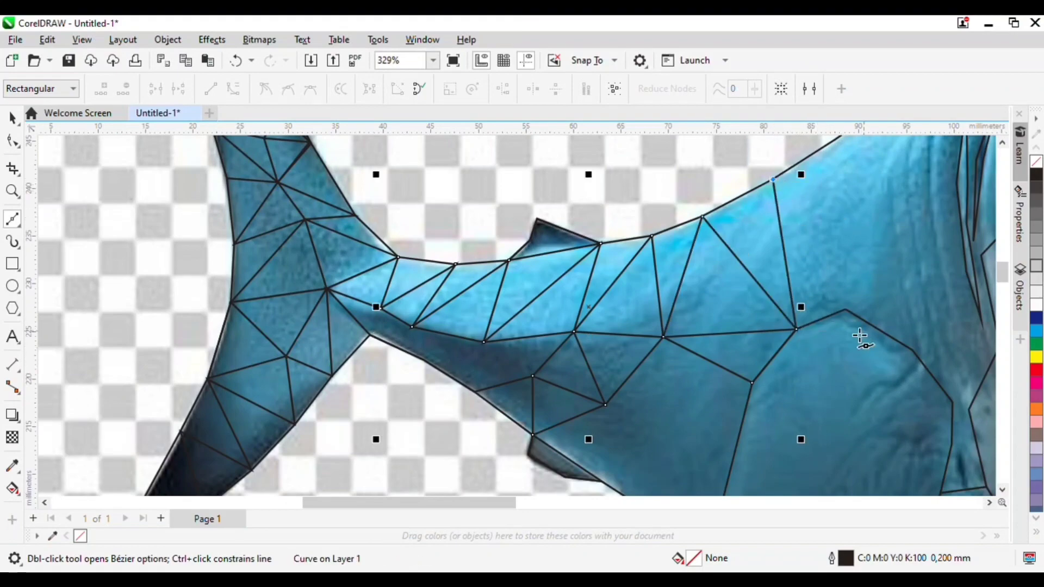
{"action": "left_click", "coordinate": [845, 310]}
Step: Extend the mesh from the patch's peak to a new body point and close a triangle through two nodes on the top outline
{"action": "scroll", "coordinate": [846, 308], "scroll_direction": "down", "scroll_amount": 4}
{"action": "scroll", "coordinate": [911, 280], "scroll_direction": "up", "scroll_amount": 5}
{"action": "left_click", "coordinate": [801, 207]}
{"action": "scroll", "coordinate": [803, 263], "scroll_direction": "down", "scroll_amount": 2}
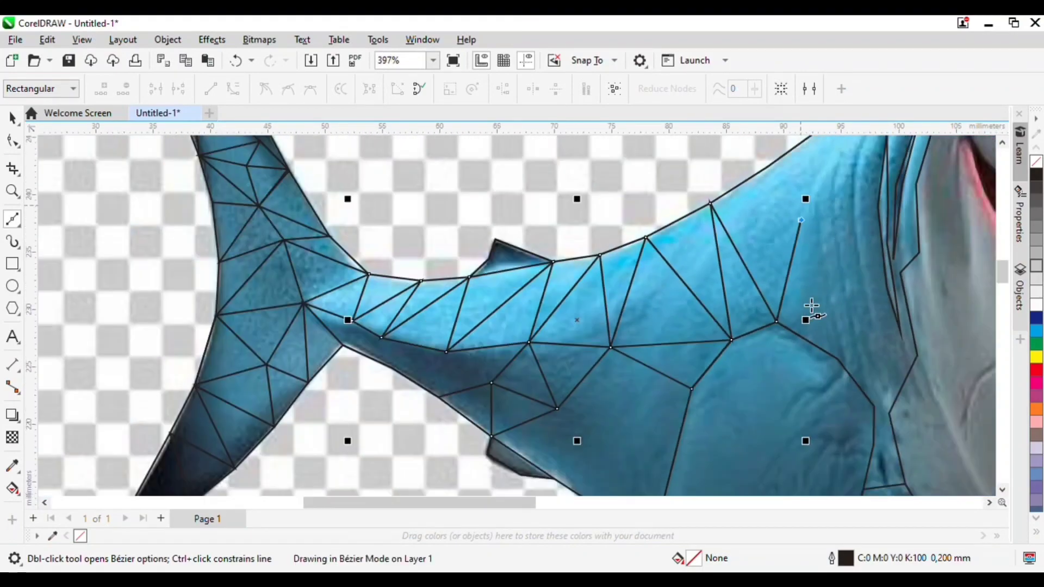
{"action": "scroll", "coordinate": [811, 306], "scroll_direction": "up", "scroll_amount": 2}
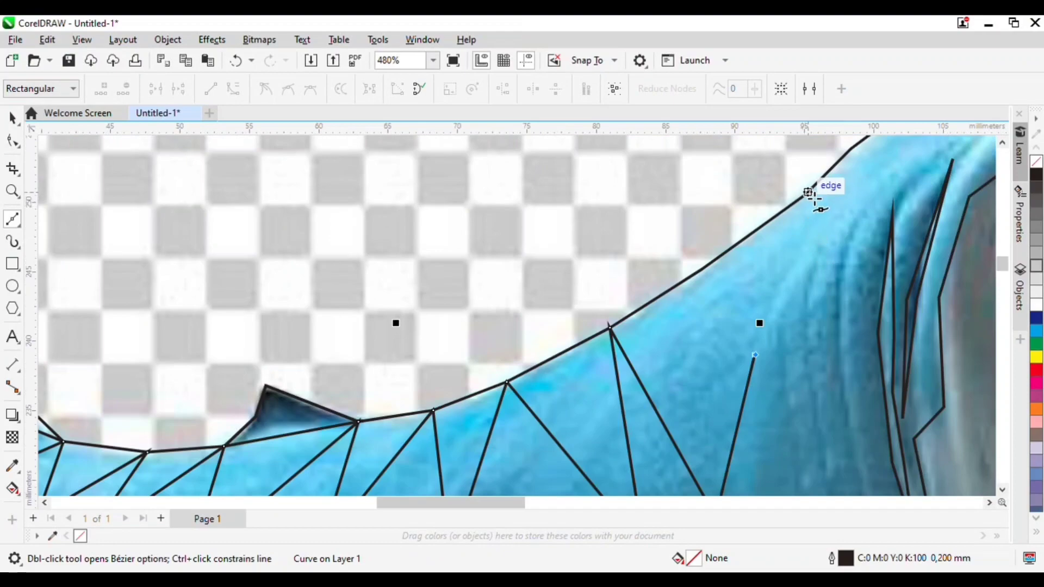
{"action": "left_click", "coordinate": [806, 194]}
{"action": "left_click", "coordinate": [702, 272]}
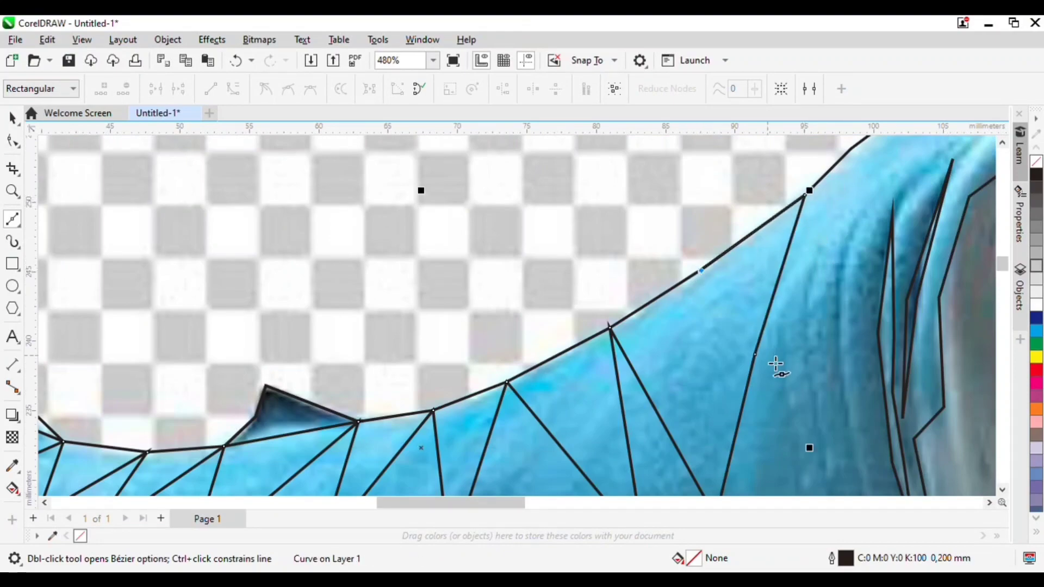
{"action": "left_click", "coordinate": [755, 355]}
Step: Connect the new body point back to the previous top outline node and end the curve
{"action": "scroll", "coordinate": [833, 280], "scroll_direction": "down", "scroll_amount": 3}
{"action": "scroll", "coordinate": [751, 326], "scroll_direction": "up", "scroll_amount": 2}
{"action": "left_click", "coordinate": [681, 298]}
{"action": "scroll", "coordinate": [690, 302], "scroll_direction": "up", "scroll_amount": 2}
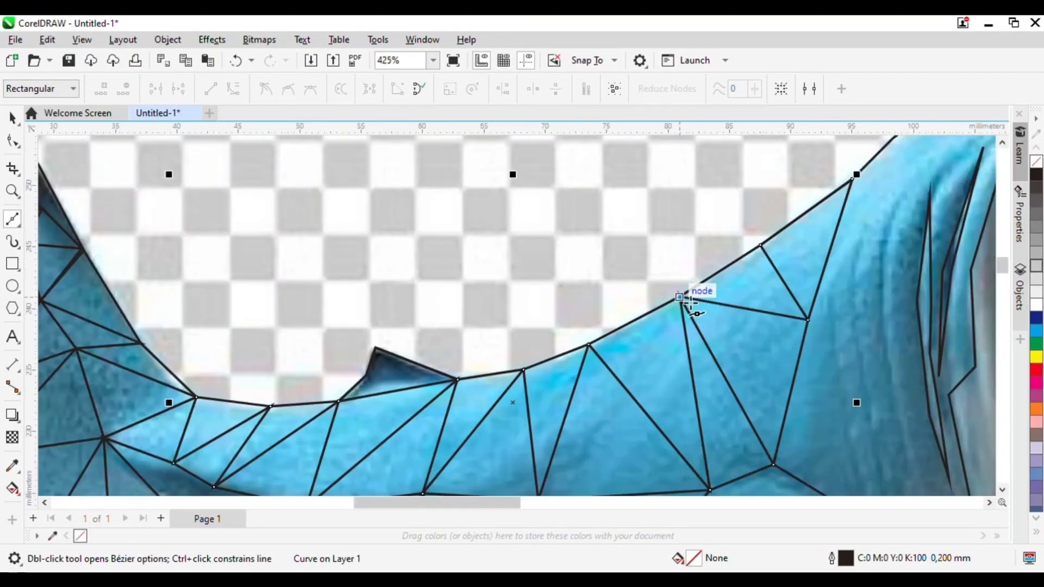
{"action": "key", "text": "space"}
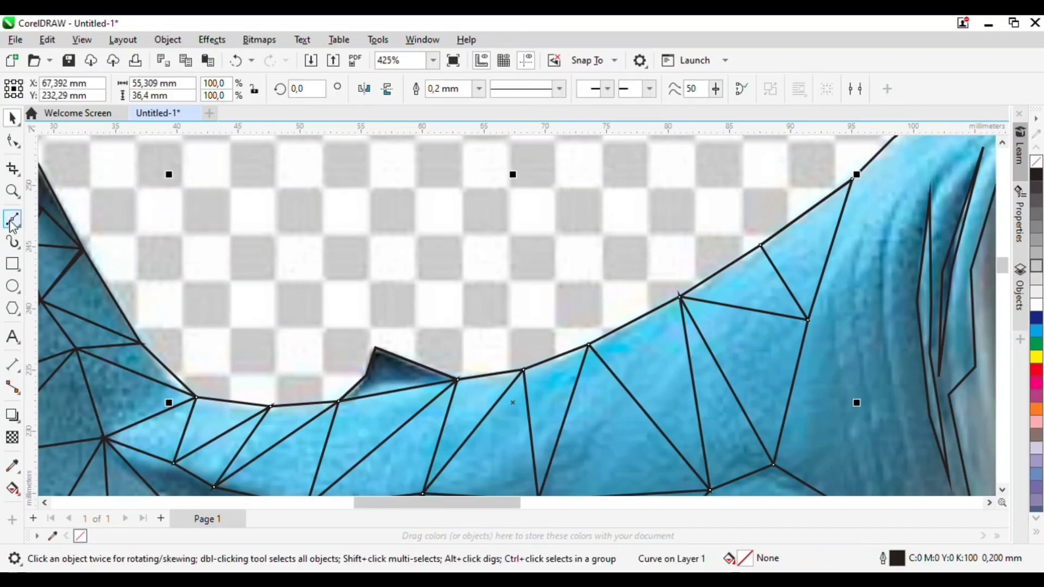
Step: Start a new Bézier curve at the first gill slit's tip, zigzagging through the outline node and the slit's side node to the interior body point
{"action": "left_click", "coordinate": [12, 223]}
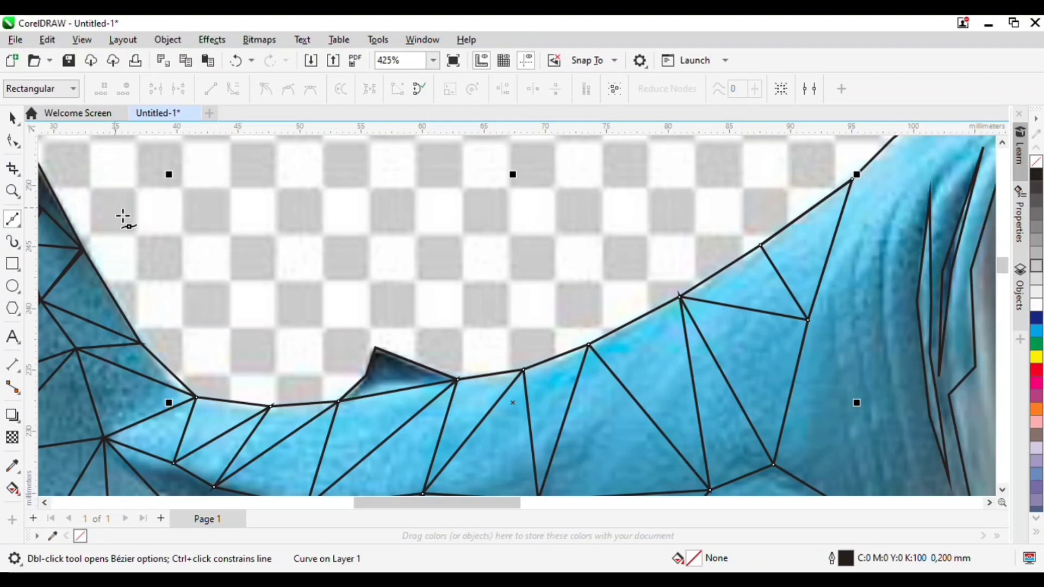
{"action": "scroll", "coordinate": [781, 302], "scroll_direction": "down", "scroll_amount": 2}
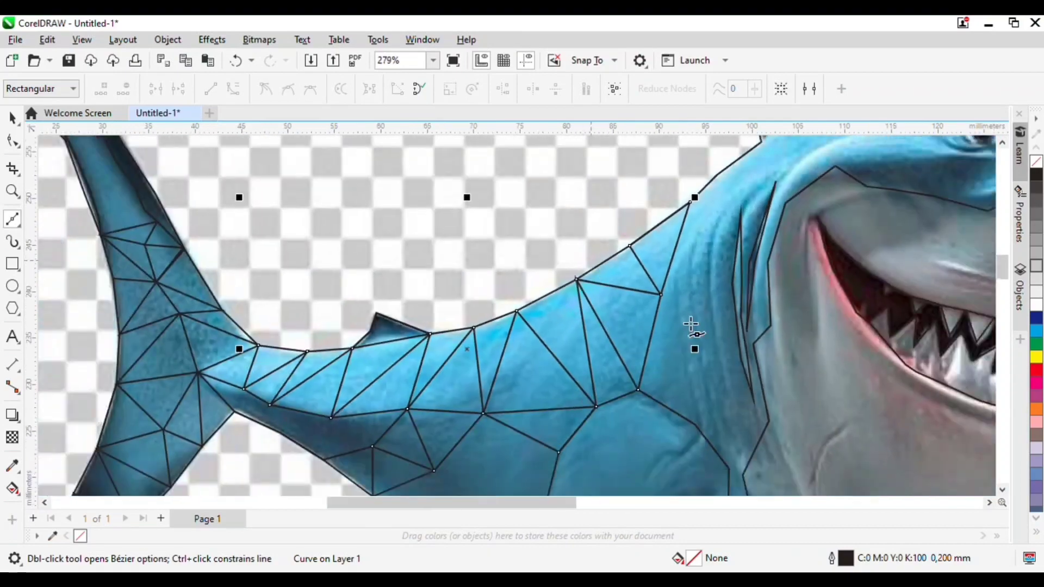
{"action": "scroll", "coordinate": [755, 214], "scroll_direction": "up", "scroll_amount": 3}
{"action": "left_click", "coordinate": [748, 222]}
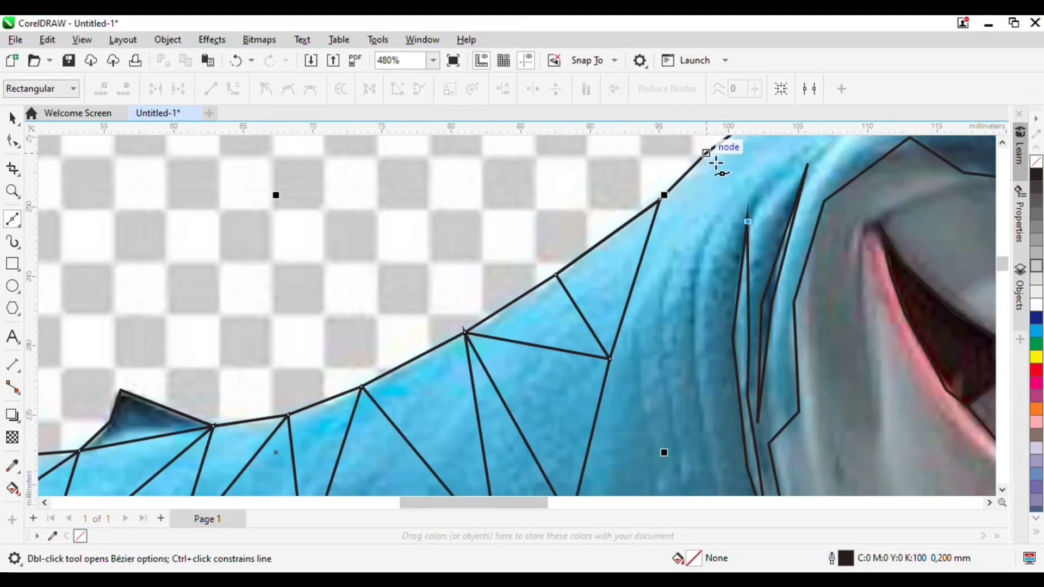
{"action": "left_click", "coordinate": [660, 201]}
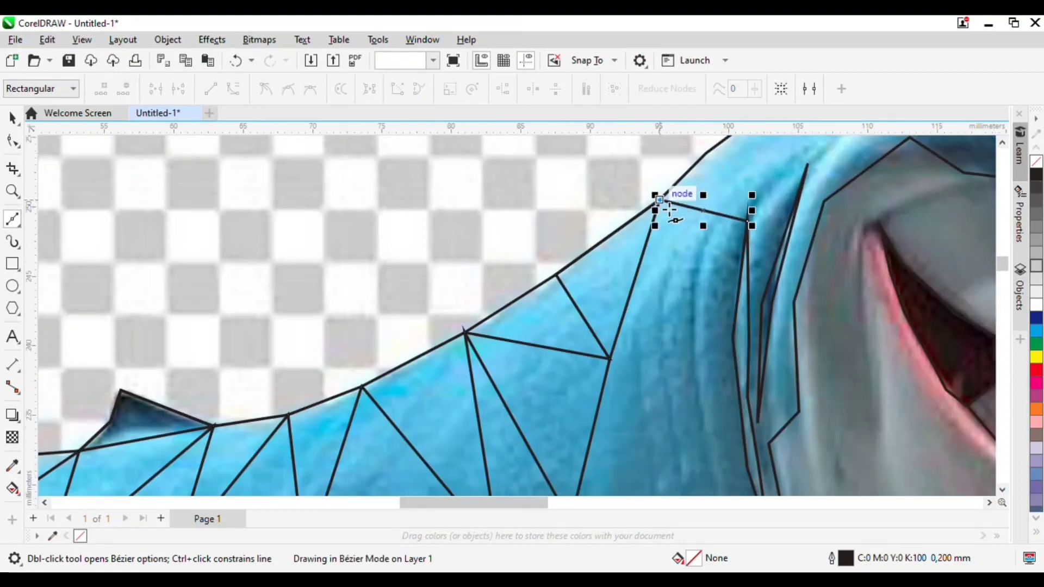
{"action": "left_click", "coordinate": [733, 338]}
{"action": "left_click", "coordinate": [610, 359]}
{"action": "scroll", "coordinate": [615, 359], "scroll_direction": "down", "scroll_amount": 3}
{"action": "scroll", "coordinate": [707, 390], "scroll_direction": "up", "scroll_amount": 3}
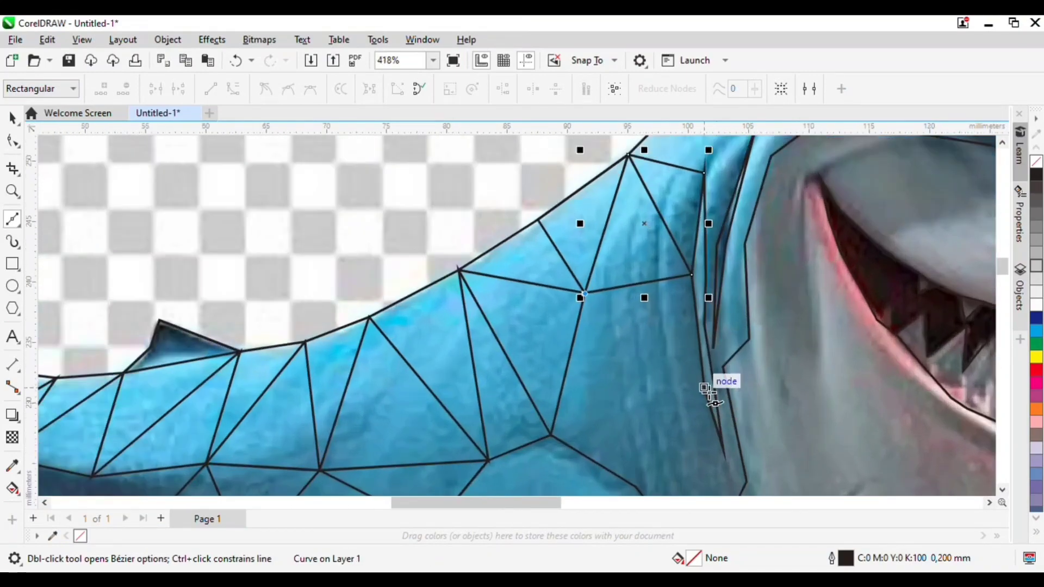
Step: Zigzag lines between the lower nodes of the first gill slit and the side patch's upper edge
{"action": "left_click", "coordinate": [705, 390]}
{"action": "left_click", "coordinate": [551, 436]}
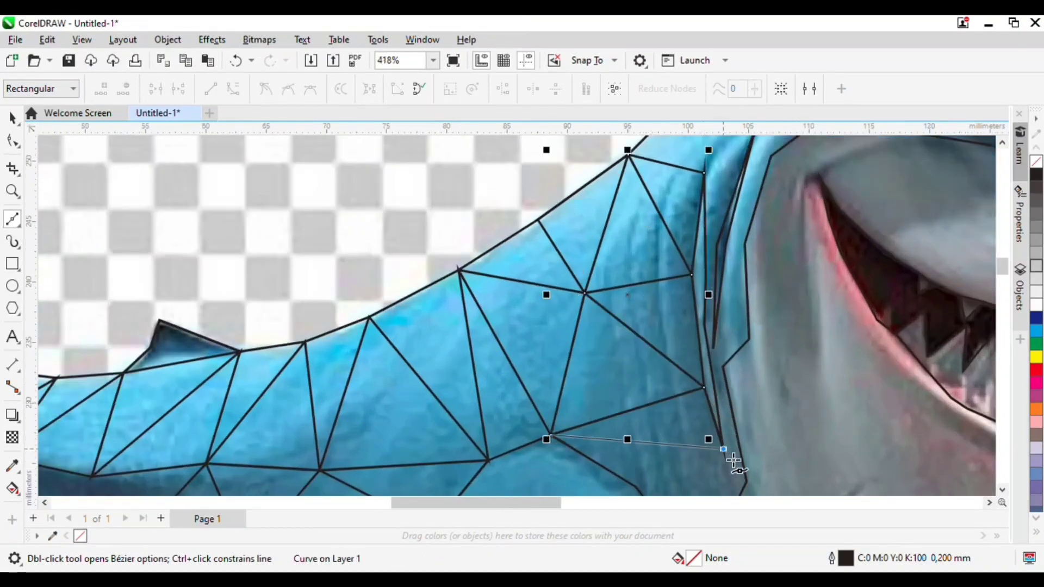
{"action": "left_click", "coordinate": [732, 459]}
{"action": "left_click", "coordinate": [641, 486]}
Step: Continue the zigzag down the narrow strip between the grey face's border and the side patch's edge
{"action": "scroll", "coordinate": [647, 479], "scroll_direction": "down", "scroll_amount": 2}
{"action": "scroll", "coordinate": [780, 392], "scroll_direction": "up", "scroll_amount": 3}
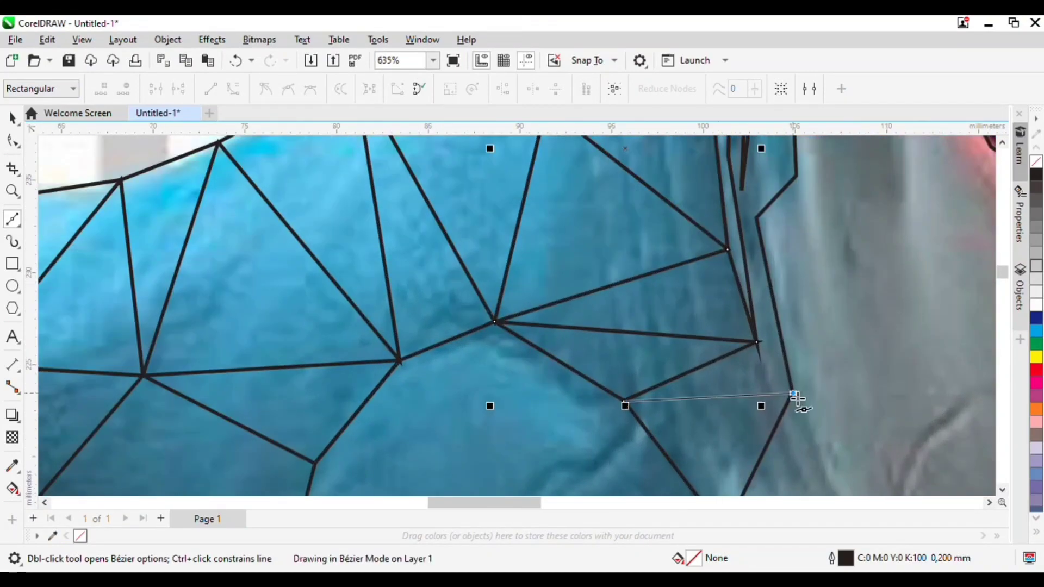
{"action": "left_click", "coordinate": [794, 395]}
{"action": "scroll", "coordinate": [783, 413], "scroll_direction": "down", "scroll_amount": 2}
{"action": "scroll", "coordinate": [761, 380], "scroll_direction": "up", "scroll_amount": 3}
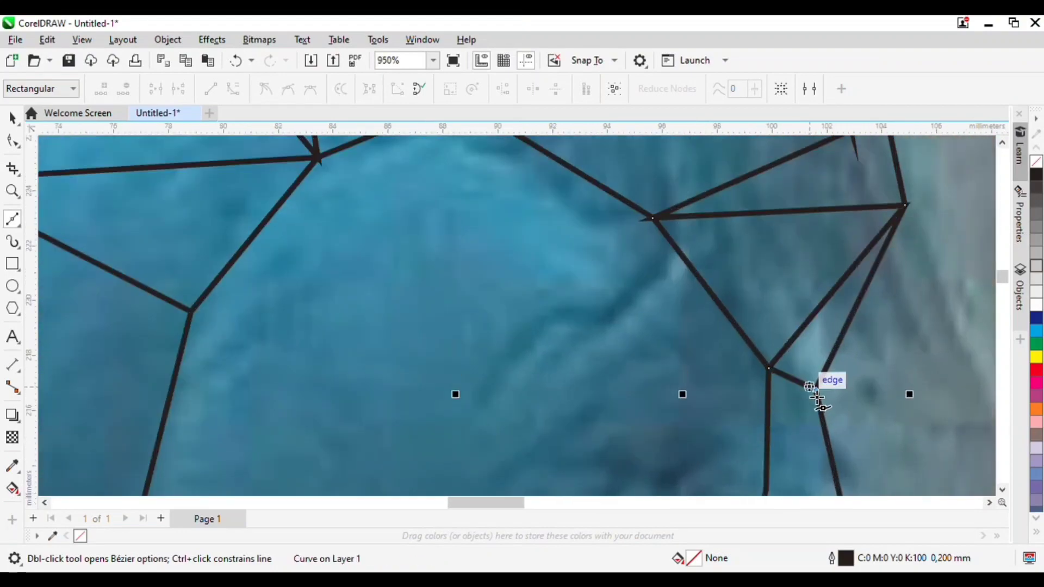
{"action": "scroll", "coordinate": [818, 399], "scroll_direction": "down", "scroll_amount": 2}
{"action": "scroll", "coordinate": [925, 305], "scroll_direction": "up", "scroll_amount": 3}
{"action": "left_click", "coordinate": [862, 314]}
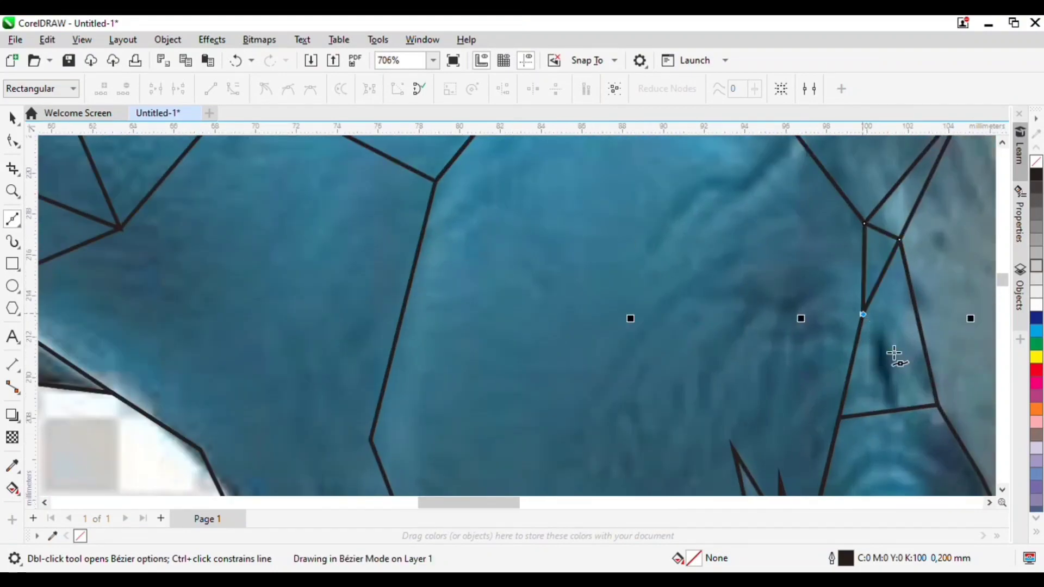
{"action": "left_click", "coordinate": [946, 418]}
Step: Divide the pectoral fin's base into triangles between the body edge node, the grey face's border nodes and the fin's rear outline node
{"action": "scroll", "coordinate": [963, 305], "scroll_direction": "down", "scroll_amount": 2}
{"action": "scroll", "coordinate": [918, 429], "scroll_direction": "up", "scroll_amount": 2}
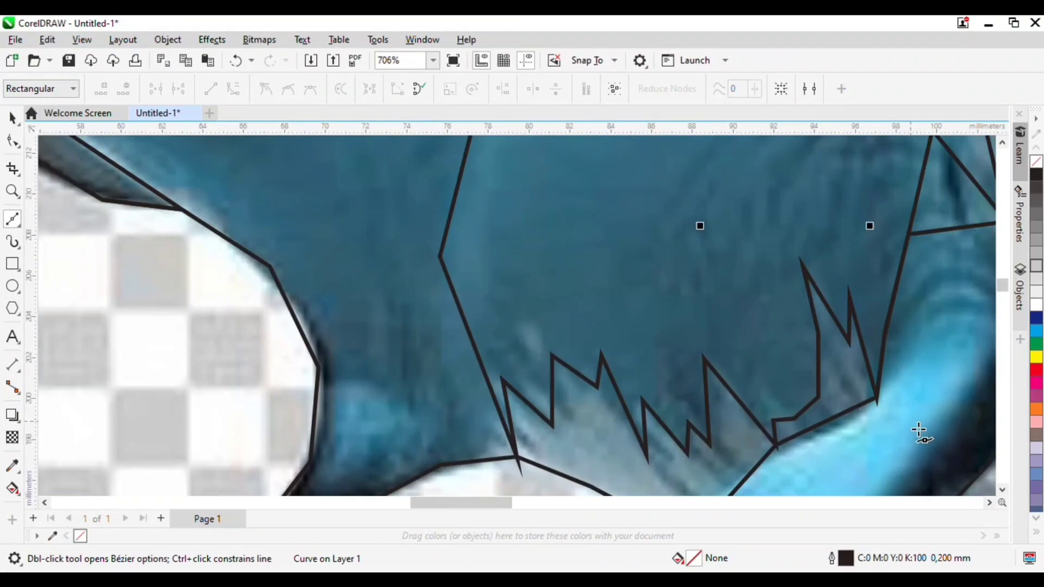
{"action": "left_click", "coordinate": [895, 340]}
{"action": "scroll", "coordinate": [764, 354], "scroll_direction": "down", "scroll_amount": 2}
{"action": "scroll", "coordinate": [915, 354], "scroll_direction": "up", "scroll_amount": 1}
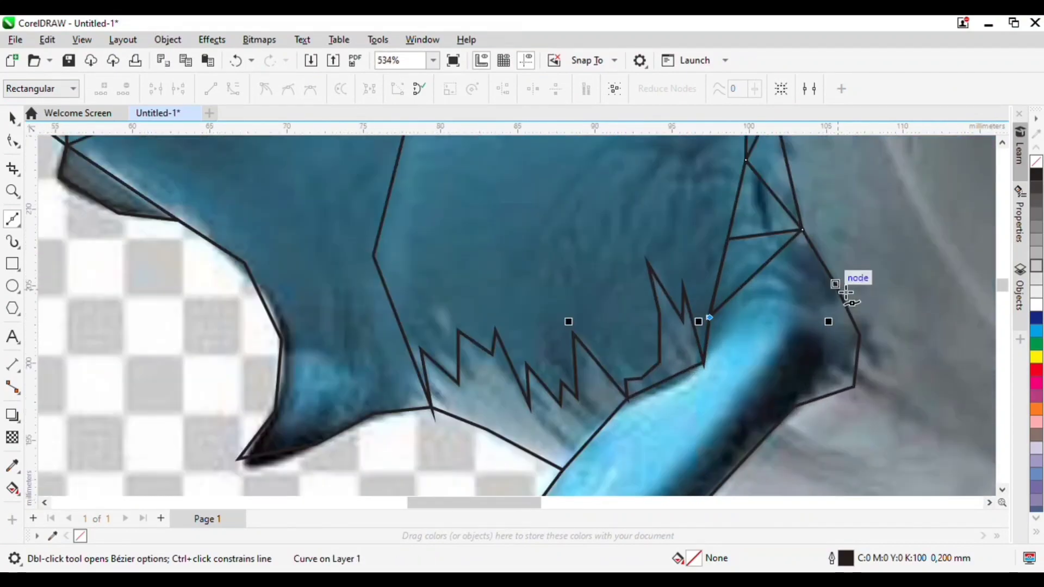
{"action": "left_click", "coordinate": [800, 414]}
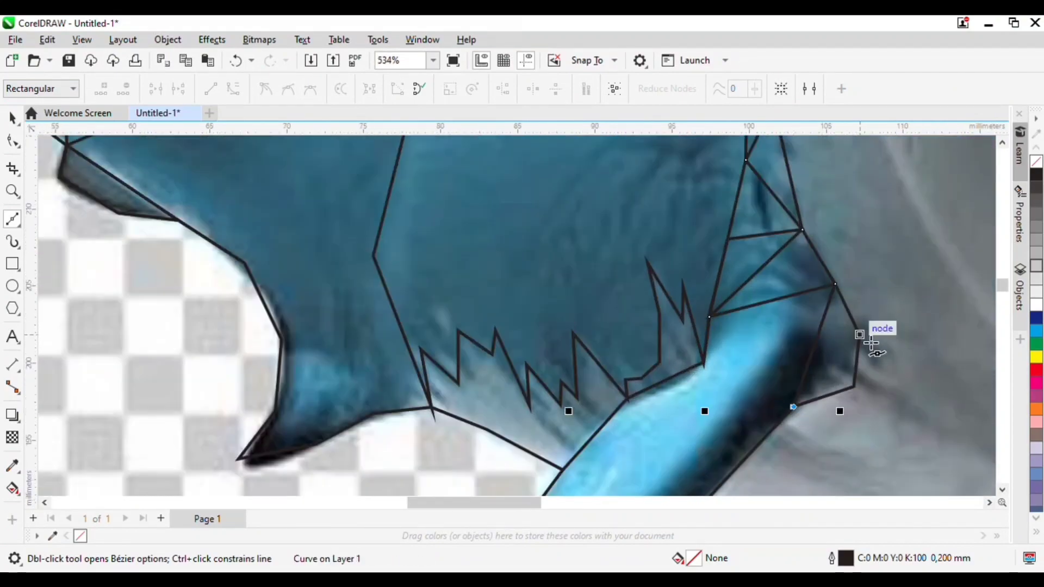
{"action": "left_click", "coordinate": [871, 343]}
{"action": "left_click", "coordinate": [863, 395]}
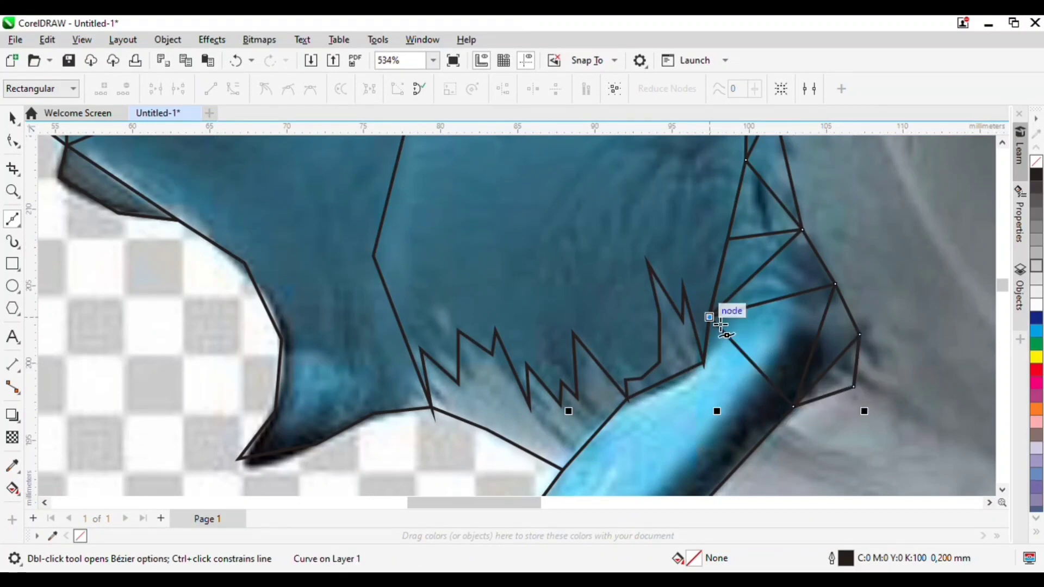
{"action": "scroll", "coordinate": [721, 325], "scroll_direction": "down", "scroll_amount": 1}
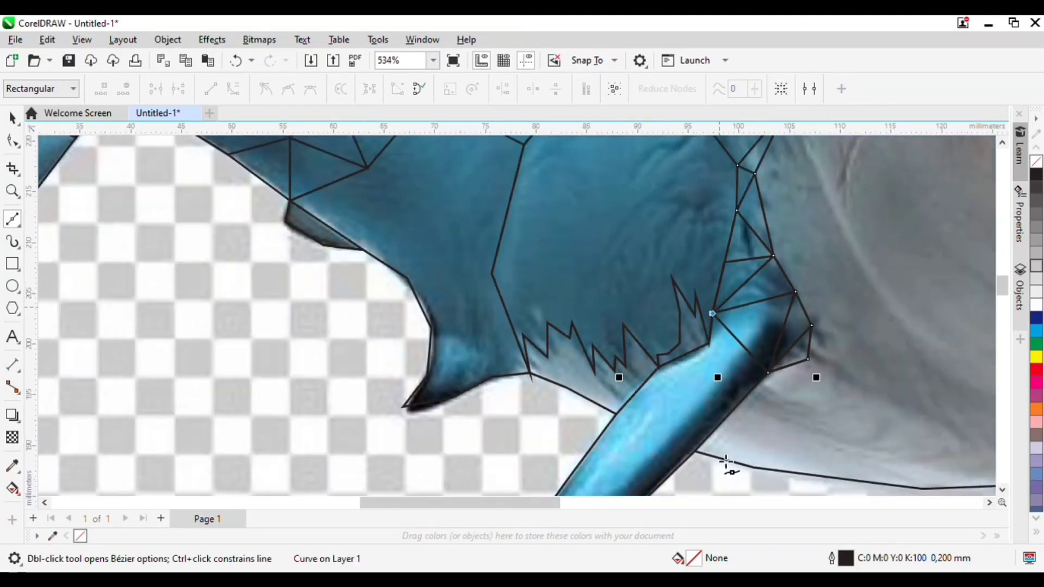
{"action": "scroll", "coordinate": [753, 343], "scroll_direction": "up", "scroll_amount": 2}
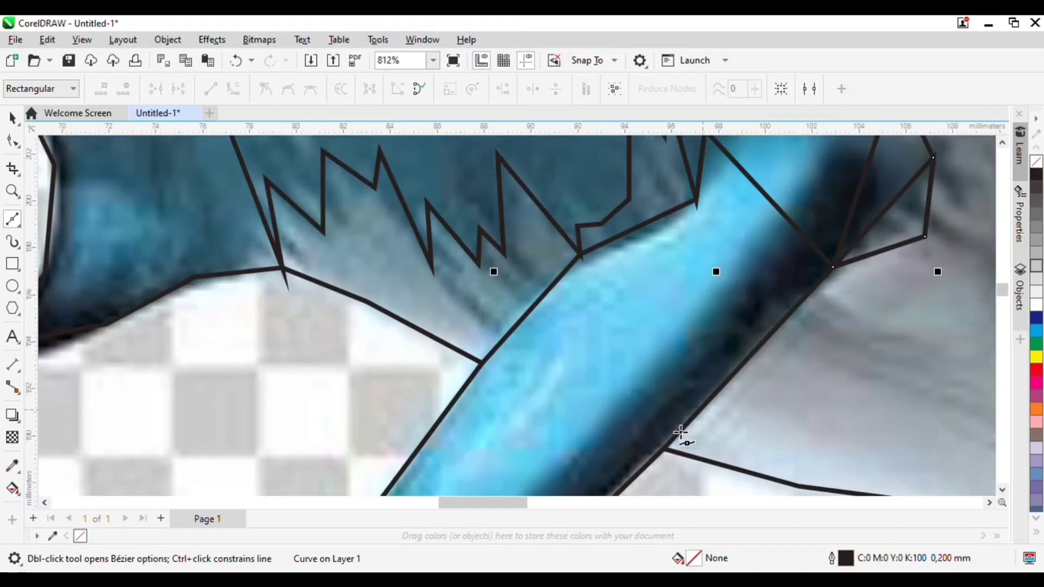
{"action": "left_click", "coordinate": [663, 449]}
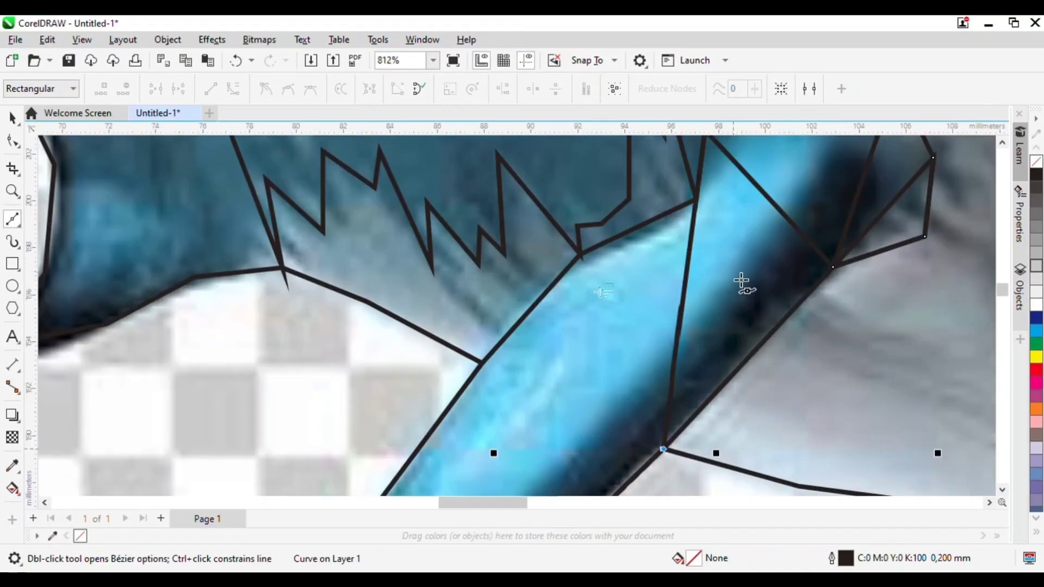
{"action": "key", "text": "ctrl+z"}
Step: Add a new point inside the pectoral fin, join it in triangles to the surrounding fin base and belly junction nodes, and end the curve
{"action": "left_click", "coordinate": [746, 251]}
{"action": "scroll", "coordinate": [742, 251], "scroll_direction": "down", "scroll_amount": 2}
{"action": "scroll", "coordinate": [742, 261], "scroll_direction": "up", "scroll_amount": 2}
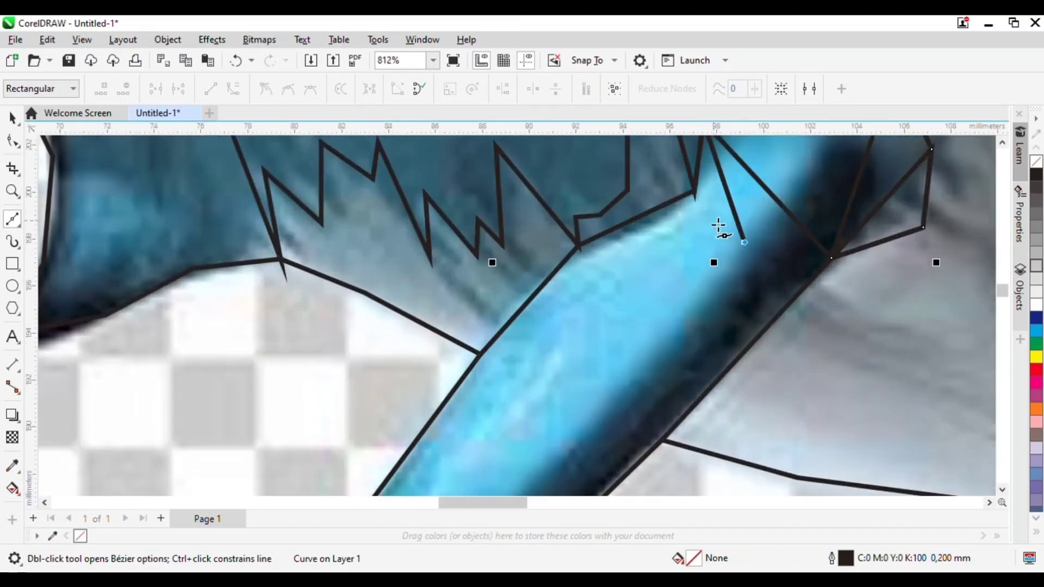
{"action": "left_click", "coordinate": [663, 441]}
{"action": "left_click", "coordinate": [746, 246]}
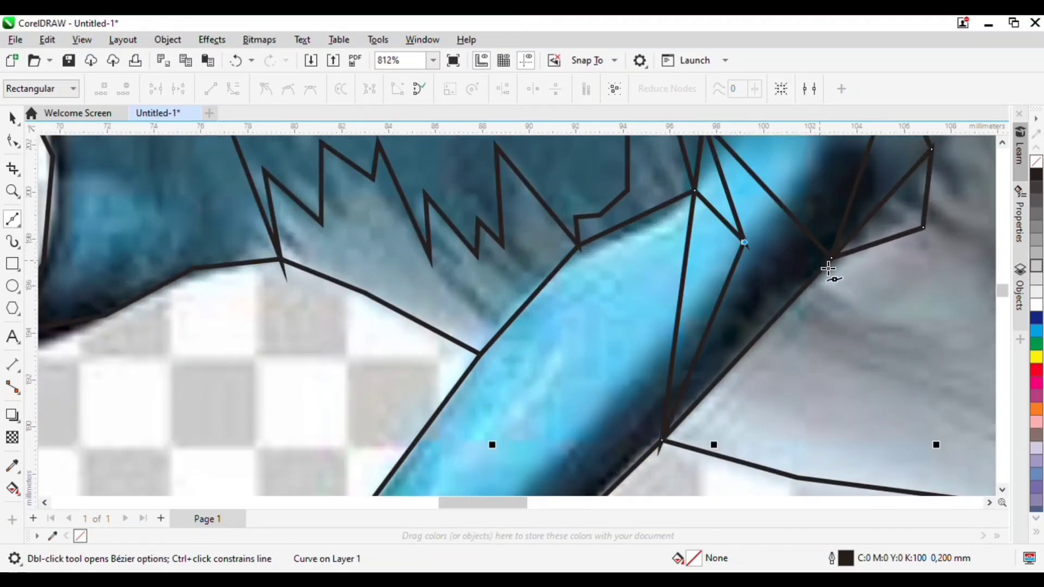
{"action": "left_click", "coordinate": [833, 257]}
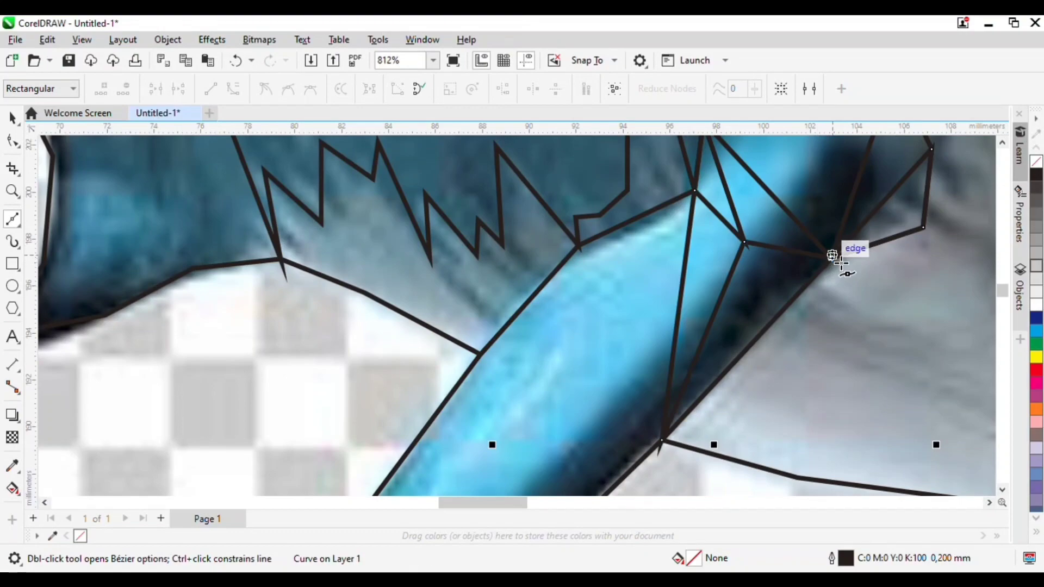
{"action": "scroll", "coordinate": [842, 265], "scroll_direction": "down", "scroll_amount": 1}
{"action": "scroll", "coordinate": [798, 325], "scroll_direction": "up", "scroll_amount": 2}
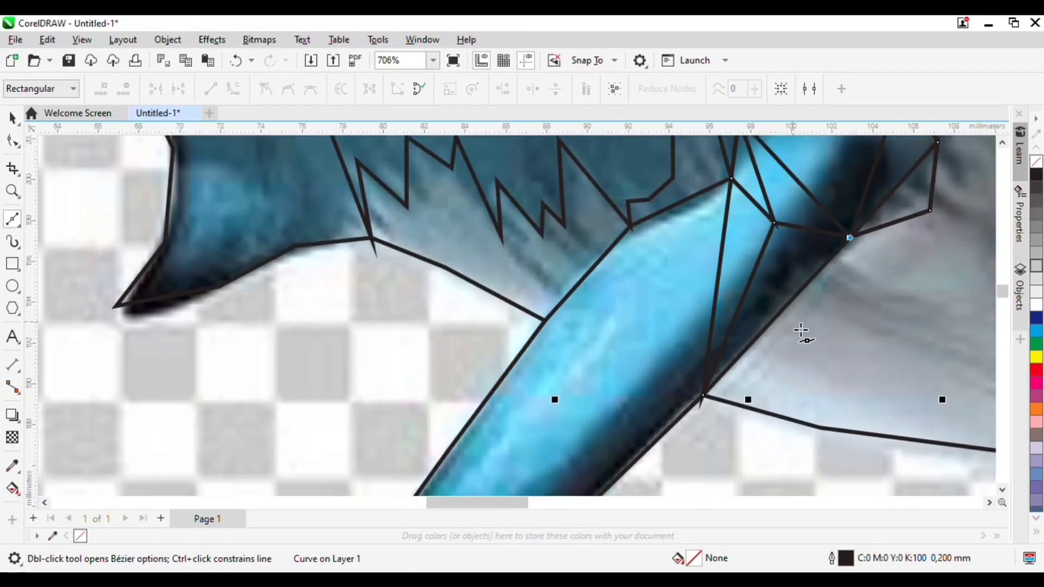
{"action": "key", "text": "space"}
Step: Draw a new curve joining the pectoral fin's front base node, its rear outline node at the belly and its front outline node
{"action": "scroll", "coordinate": [796, 329], "scroll_direction": "down", "scroll_amount": 3}
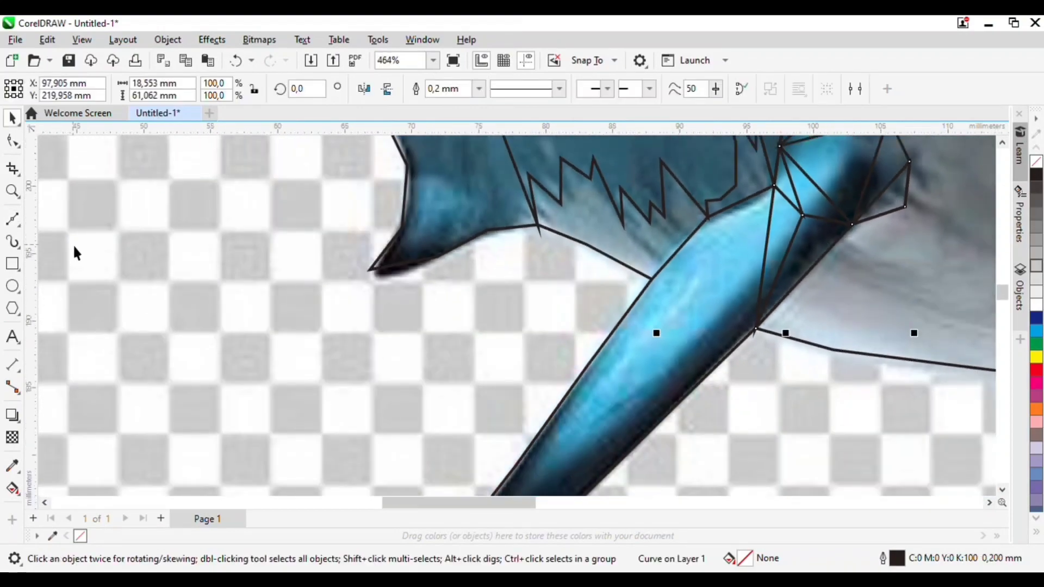
{"action": "left_click", "coordinate": [10, 219]}
{"action": "scroll", "coordinate": [719, 232], "scroll_direction": "up", "scroll_amount": 4}
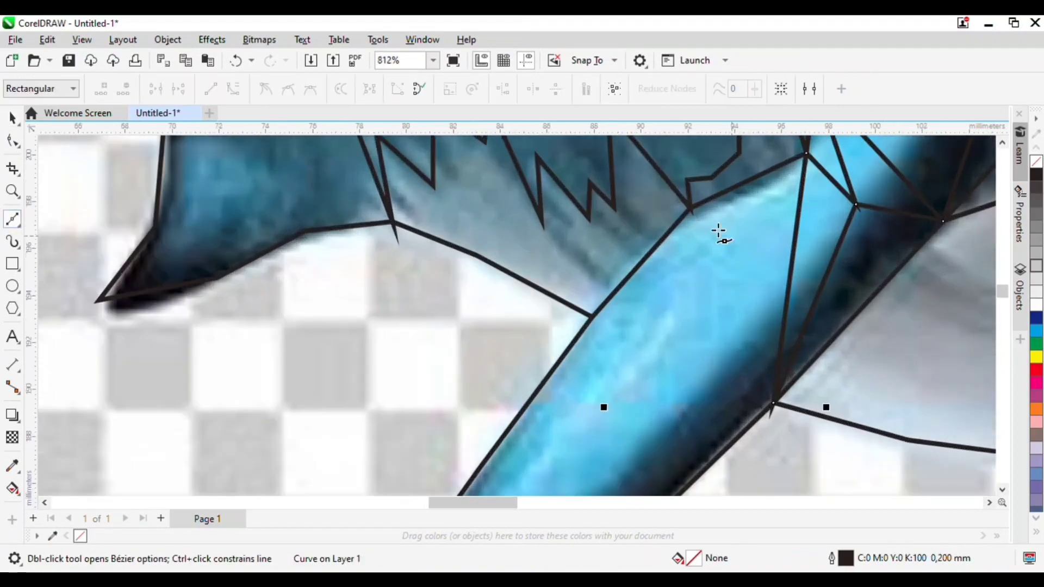
{"action": "left_click", "coordinate": [695, 215]}
{"action": "left_click", "coordinate": [773, 403]}
{"action": "scroll", "coordinate": [601, 322], "scroll_direction": "down", "scroll_amount": 1}
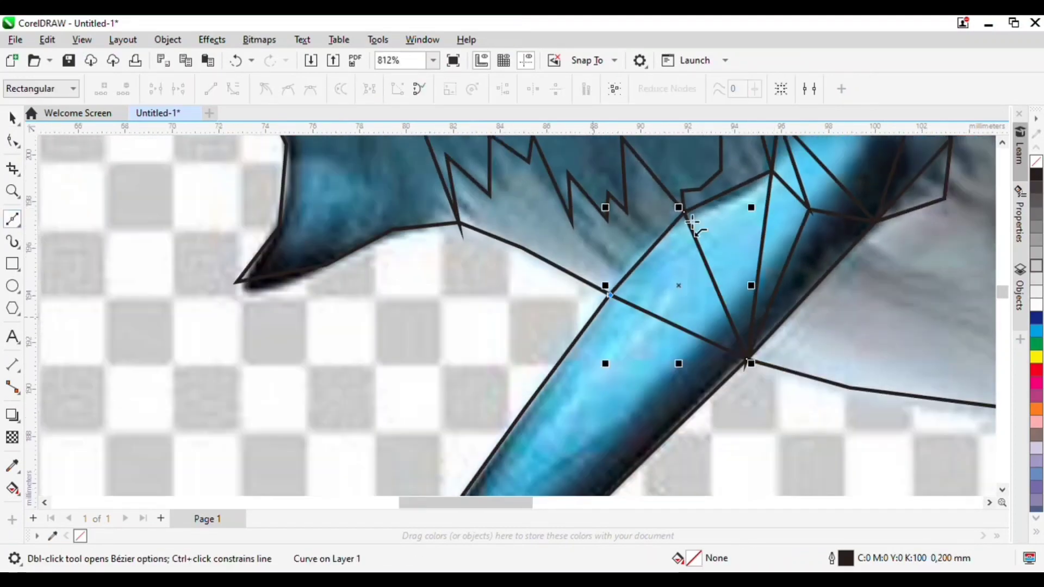
{"action": "scroll", "coordinate": [711, 298], "scroll_direction": "up", "scroll_amount": 2}
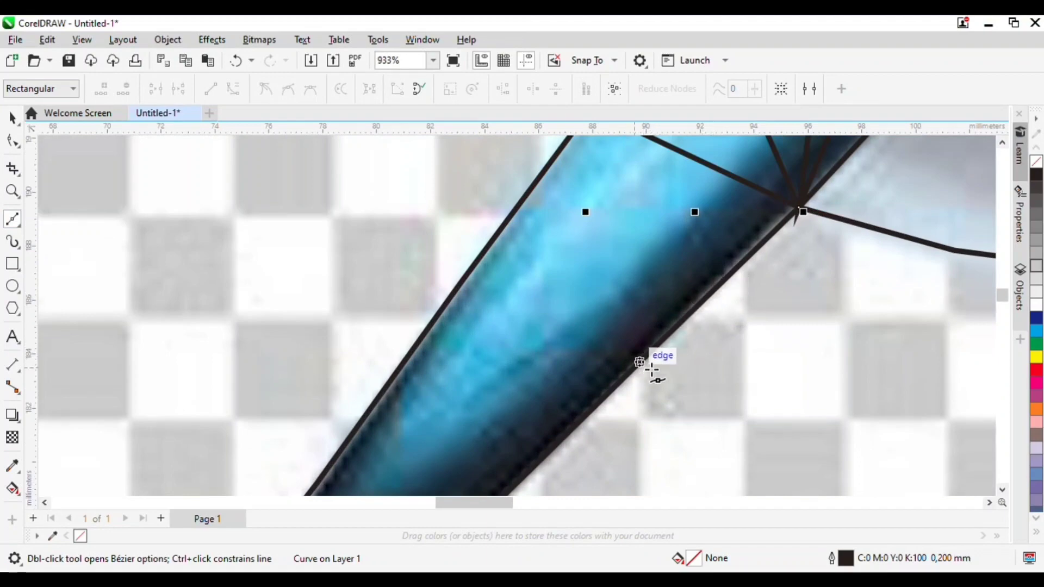
Step: Continue the zigzag across the fin's blue middle section between nodes on its front and rear outlines
{"action": "left_click", "coordinate": [672, 357]}
{"action": "scroll", "coordinate": [664, 345], "scroll_direction": "down", "scroll_amount": 2}
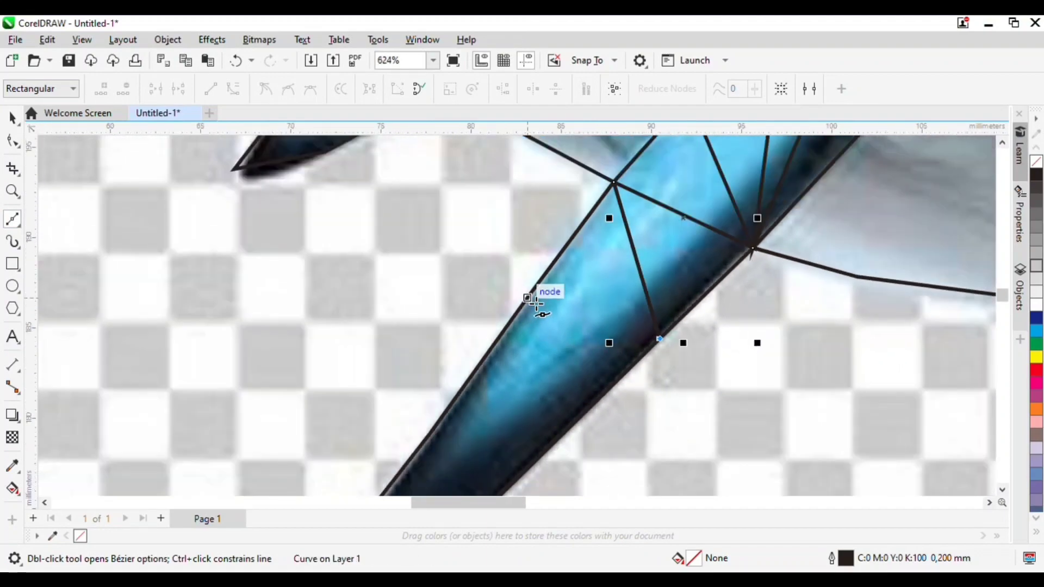
{"action": "left_click", "coordinate": [530, 298]}
{"action": "scroll", "coordinate": [568, 298], "scroll_direction": "down", "scroll_amount": 2}
{"action": "scroll", "coordinate": [534, 416], "scroll_direction": "up", "scroll_amount": 3}
{"action": "scroll", "coordinate": [511, 422], "scroll_direction": "up", "scroll_amount": 1}
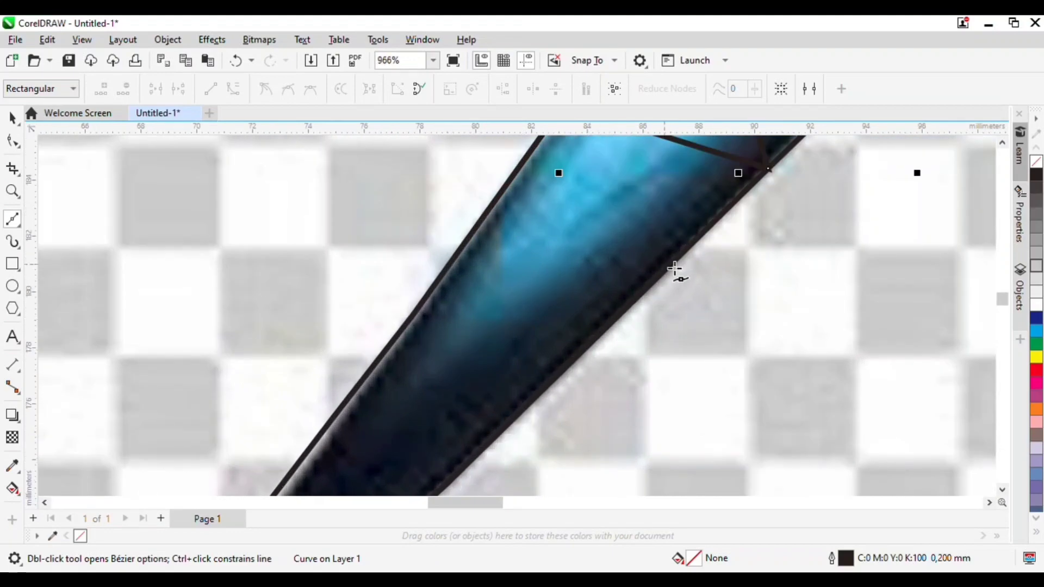
{"action": "left_click", "coordinate": [645, 291]}
{"action": "scroll", "coordinate": [723, 277], "scroll_direction": "down", "scroll_amount": 2}
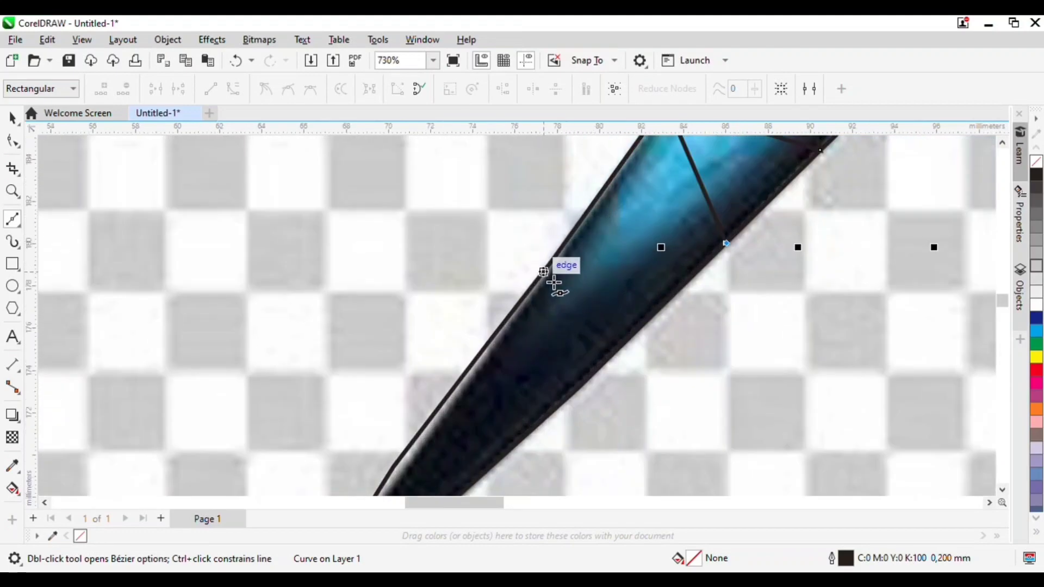
Step: Extend the zigzag through the fin's dark lower section, alternating between the rear outline and the front outline's bend node
{"action": "left_click", "coordinate": [552, 260]}
{"action": "left_click", "coordinate": [575, 390]}
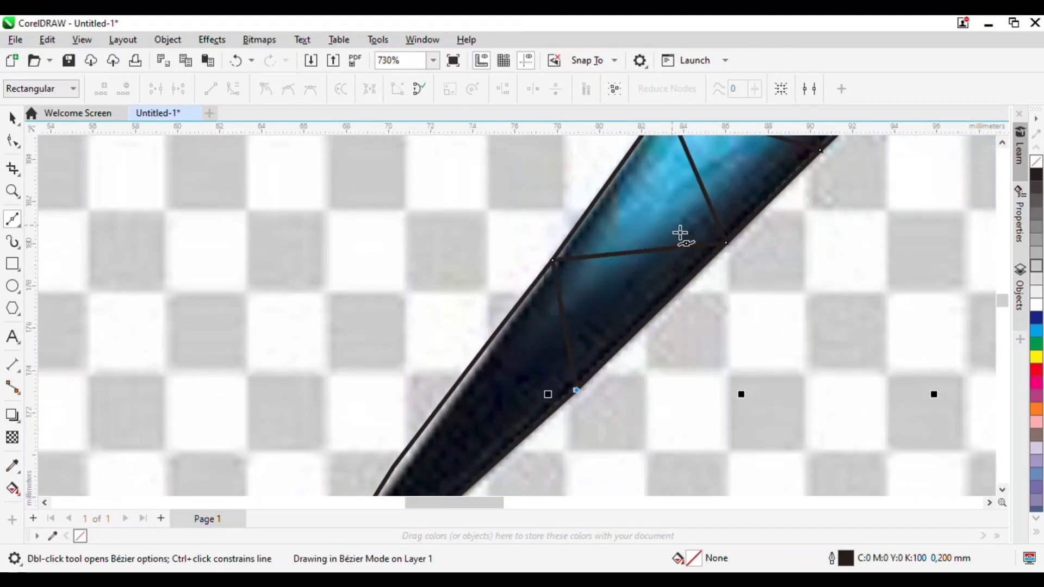
{"action": "scroll", "coordinate": [676, 231], "scroll_direction": "down", "scroll_amount": 2}
{"action": "scroll", "coordinate": [519, 373], "scroll_direction": "up", "scroll_amount": 3}
{"action": "left_click", "coordinate": [515, 370]}
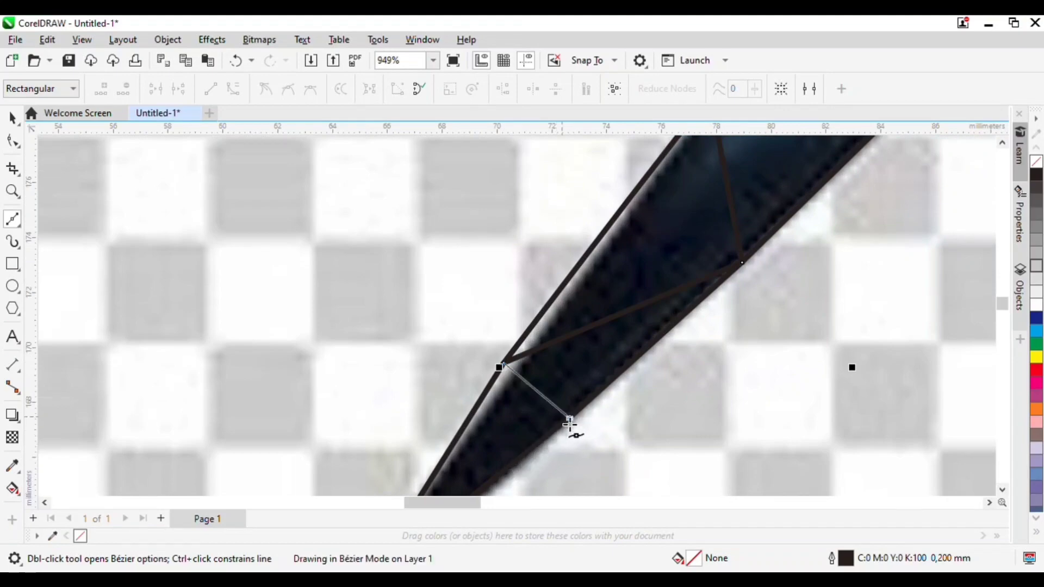
Step: Connect the front outline's bend node to the rear outline near the fin tip and end the curve
{"action": "scroll", "coordinate": [534, 441], "scroll_direction": "down", "scroll_amount": 2}
{"action": "scroll", "coordinate": [534, 442], "scroll_direction": "up", "scroll_amount": 1}
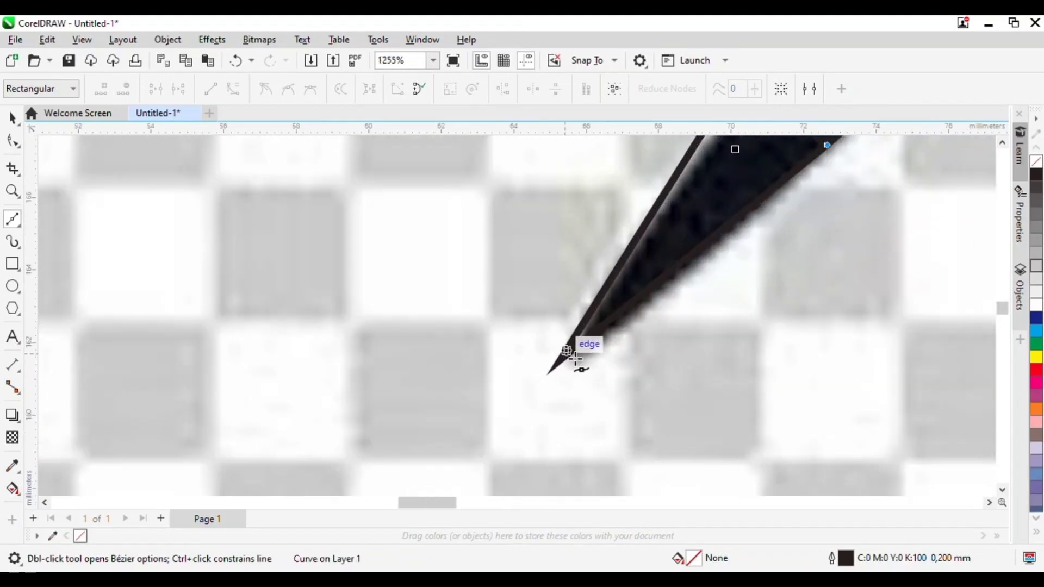
{"action": "scroll", "coordinate": [587, 310], "scroll_direction": "down", "scroll_amount": 2}
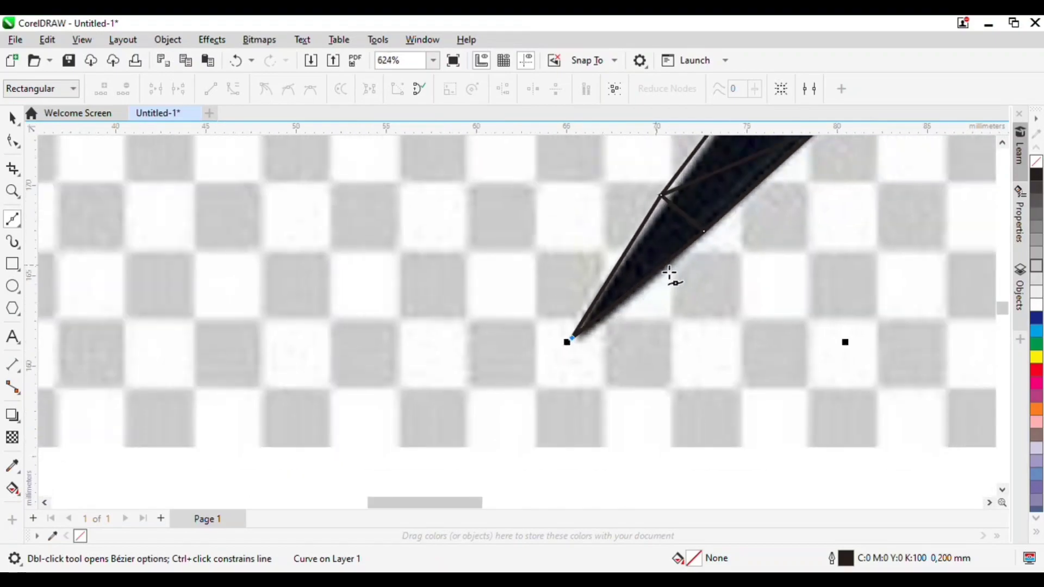
{"action": "left_click", "coordinate": [707, 233]}
{"action": "key", "text": "space"}
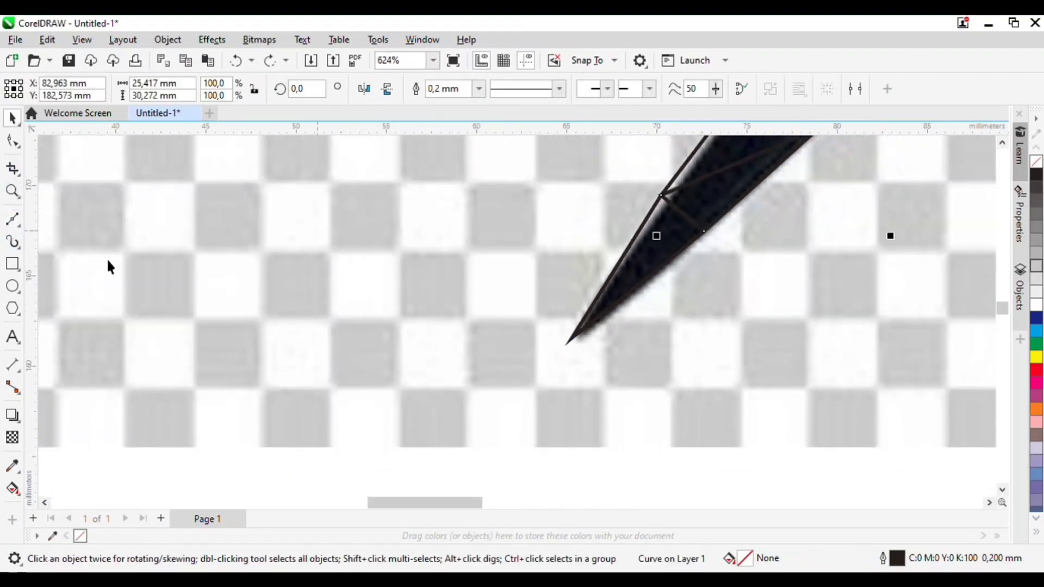
Step: Start a new curve along the side patch's upper nodes, cross to its rear border and add a point inside the patch
{"action": "left_click", "coordinate": [12, 219]}
{"action": "scroll", "coordinate": [450, 361], "scroll_direction": "down", "scroll_amount": 3}
{"action": "scroll", "coordinate": [659, 244], "scroll_direction": "up", "scroll_amount": 3}
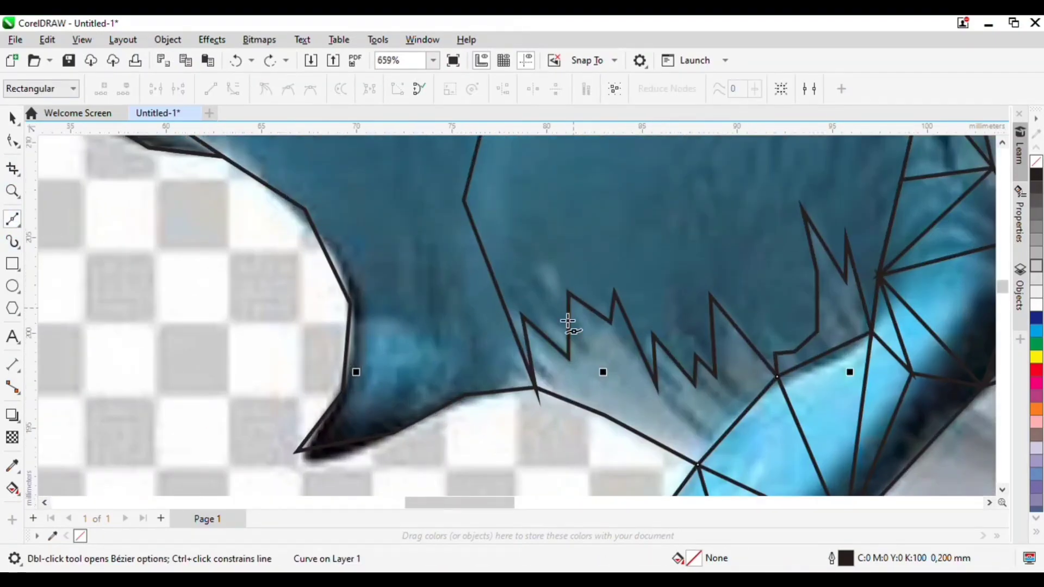
{"action": "scroll", "coordinate": [568, 322], "scroll_direction": "down", "scroll_amount": 3}
{"action": "left_click", "coordinate": [634, 158]}
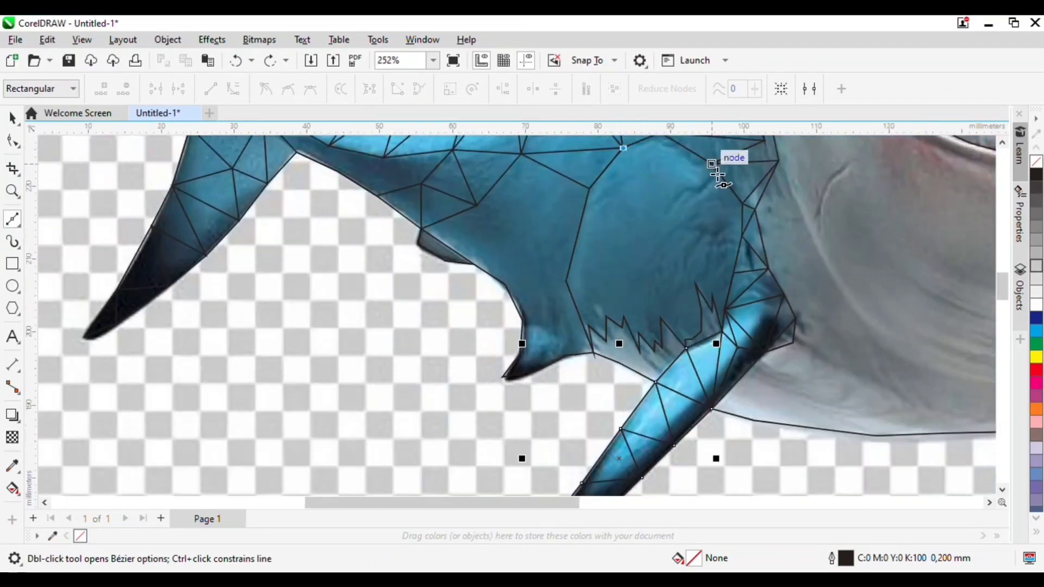
{"action": "left_click", "coordinate": [724, 171]}
{"action": "left_click", "coordinate": [589, 189]}
{"action": "left_click", "coordinate": [670, 228]}
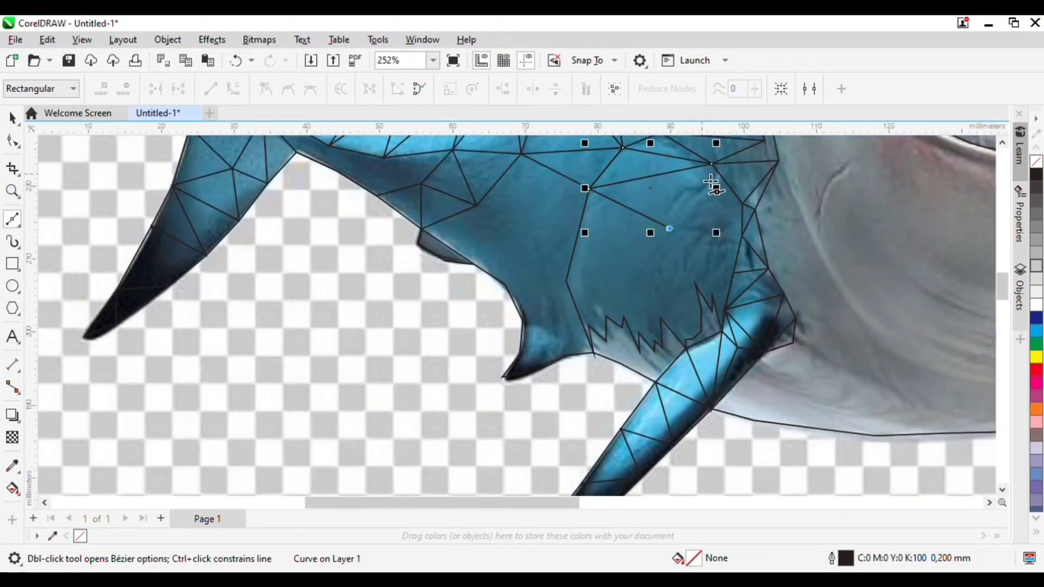
Step: Join the new interior point in triangles to the patch's upper and gill-side nodes, continuing down to the jagged lower edge
{"action": "left_click", "coordinate": [713, 164]}
{"action": "left_click", "coordinate": [742, 236]}
{"action": "left_click", "coordinate": [670, 228]}
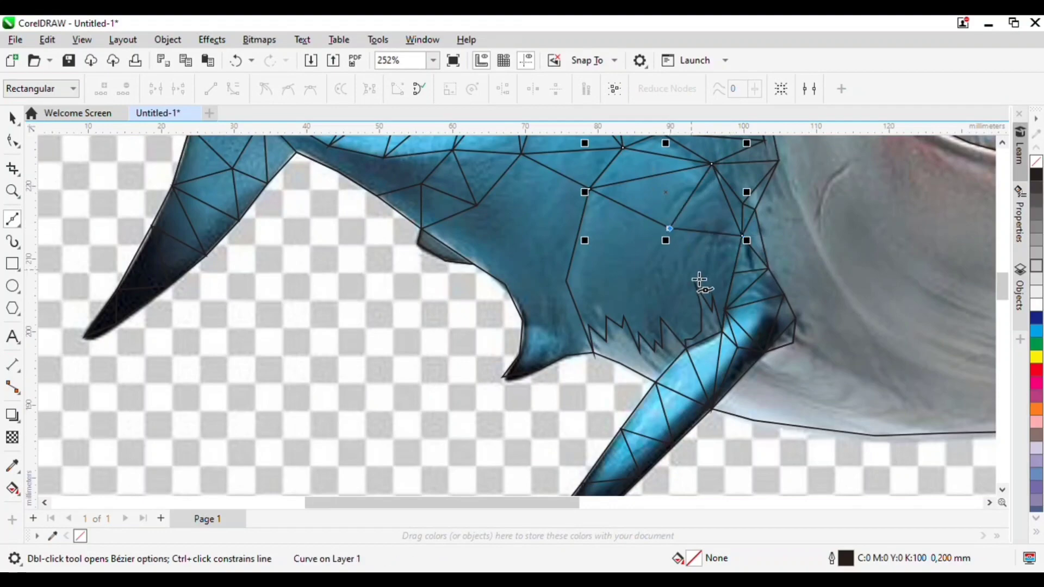
{"action": "left_click", "coordinate": [696, 284]}
{"action": "scroll", "coordinate": [711, 297], "scroll_direction": "up", "scroll_amount": 2}
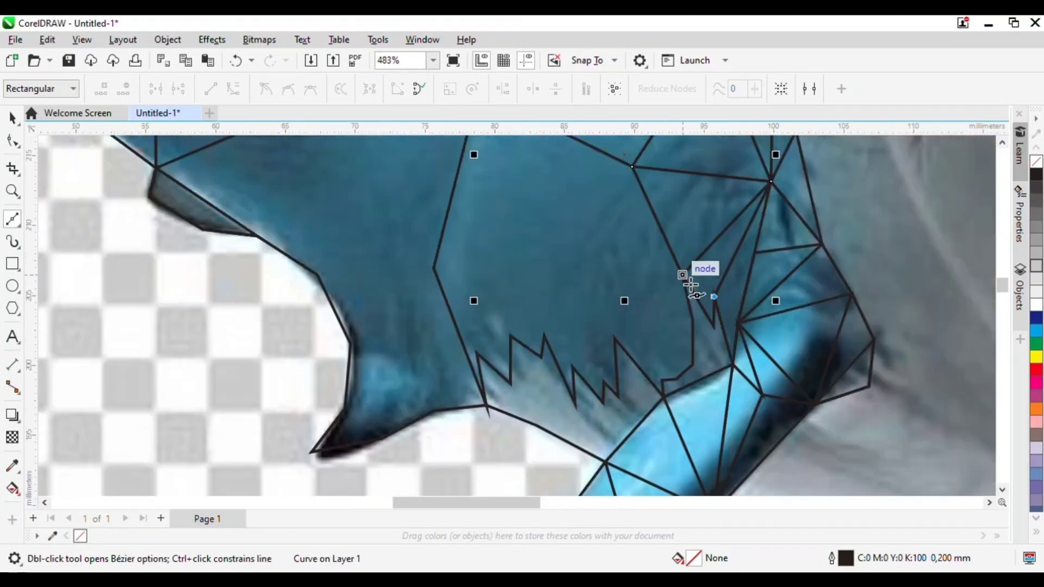
Step: Divide the jagged notches above the pectoral fin's base into narrow triangles between their peaks and lower corners
{"action": "left_click", "coordinate": [683, 275]}
{"action": "left_click", "coordinate": [663, 380]}
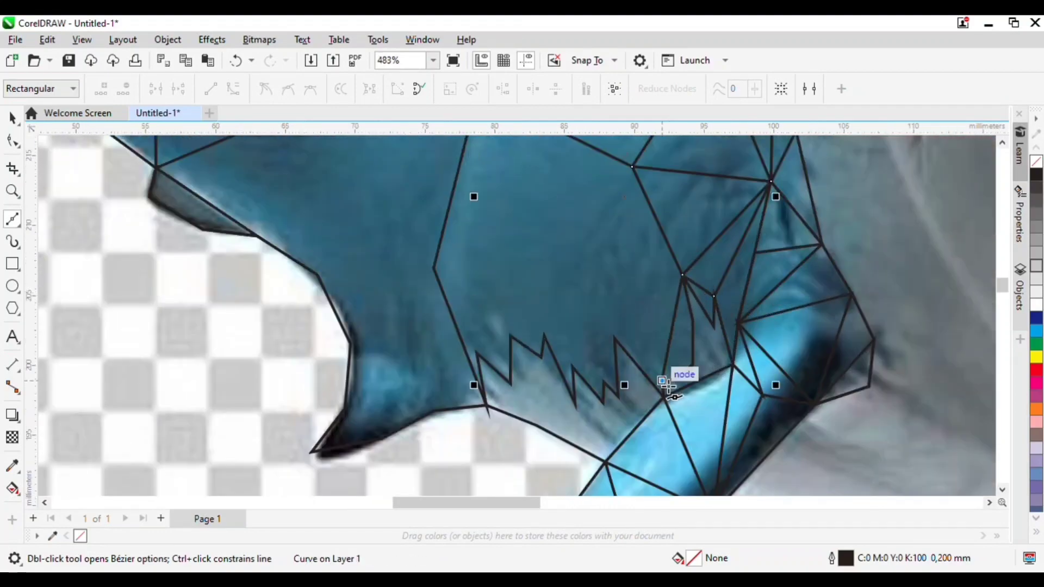
{"action": "left_click", "coordinate": [692, 321]}
{"action": "left_click", "coordinate": [670, 388]}
{"action": "left_click", "coordinate": [671, 388]}
Step: Link the upper peaks of the jagged edge one after another and continue to the bend node on the patch's rear border
{"action": "left_click", "coordinate": [622, 346]}
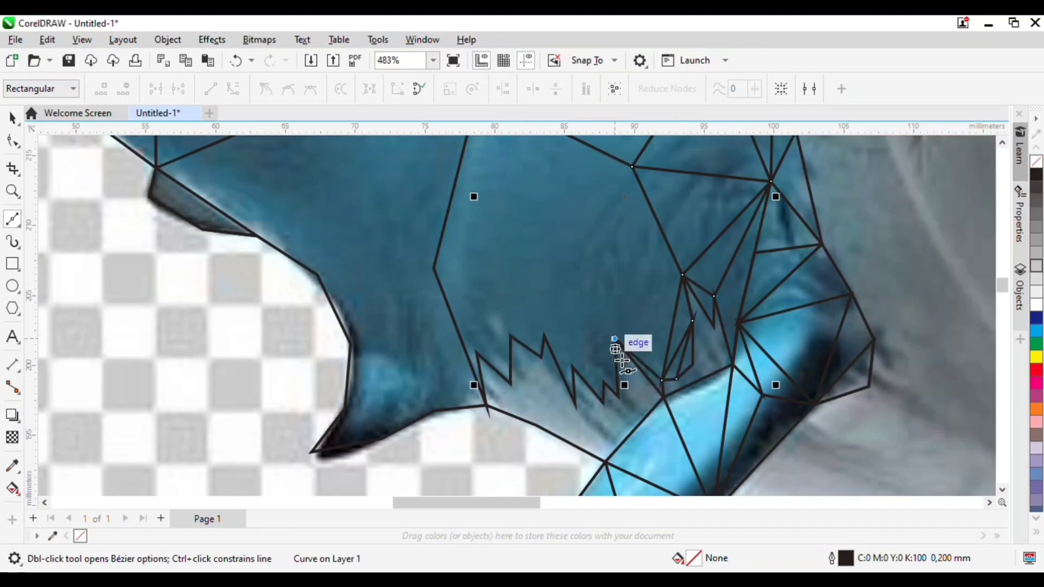
{"action": "left_click", "coordinate": [612, 389]}
{"action": "left_click", "coordinate": [572, 367]}
{"action": "left_click", "coordinate": [544, 336]}
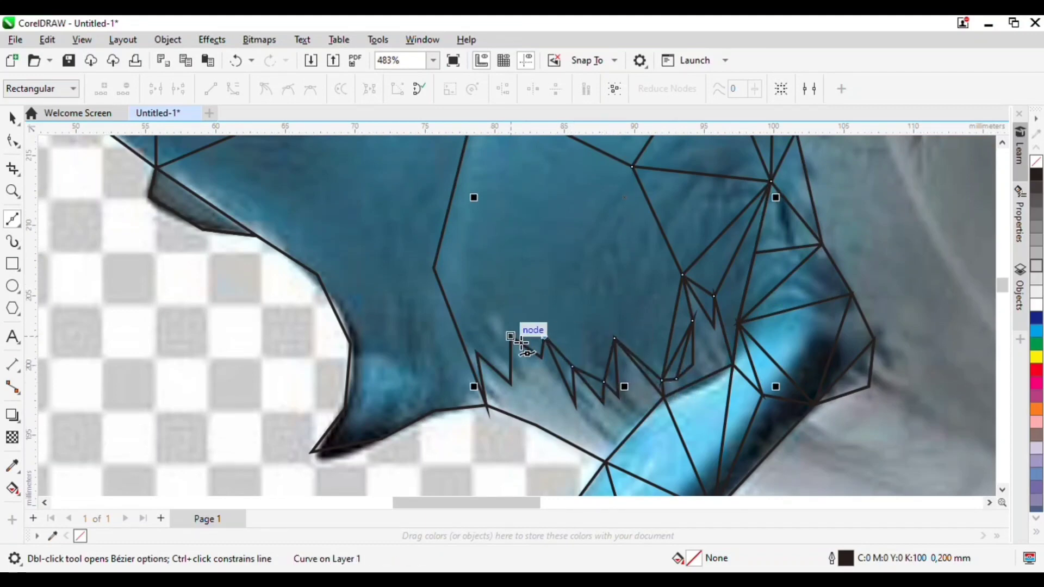
{"action": "left_click", "coordinate": [511, 336]}
{"action": "left_click", "coordinate": [433, 268]}
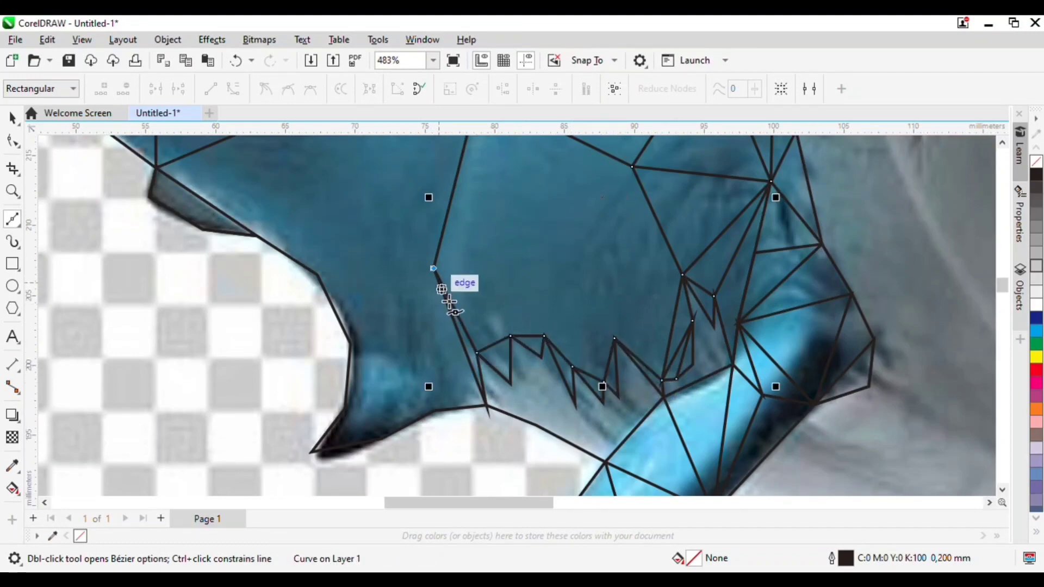
Step: Add a second point inside the side patch and join it to the first interior point, the rear bend node and a jagged-edge peak
{"action": "scroll", "coordinate": [489, 255], "scroll_direction": "up", "scroll_amount": 1}
{"action": "left_click", "coordinate": [626, 217]}
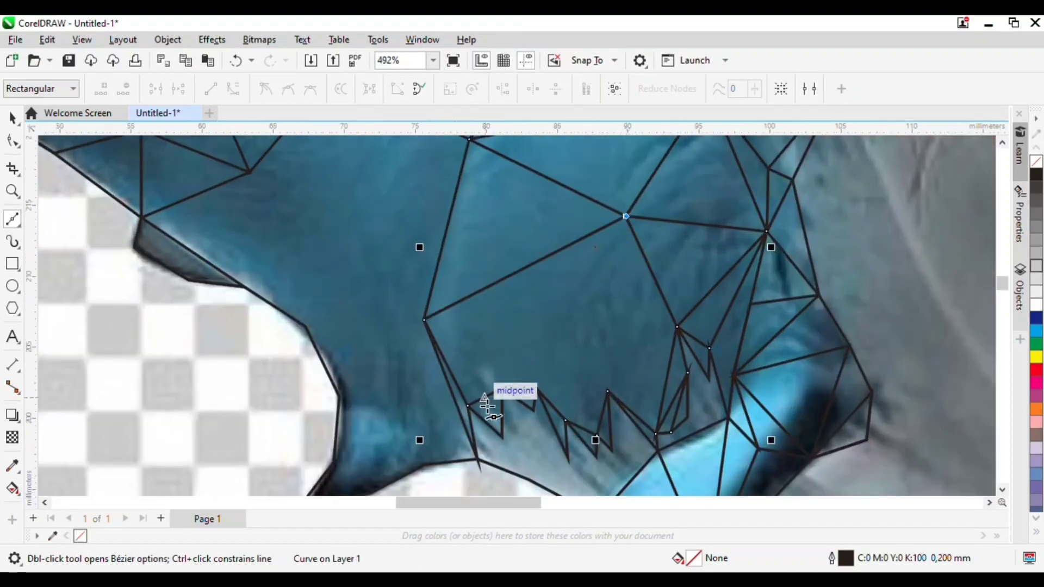
{"action": "left_click", "coordinate": [544, 323]}
{"action": "left_click", "coordinate": [424, 320]}
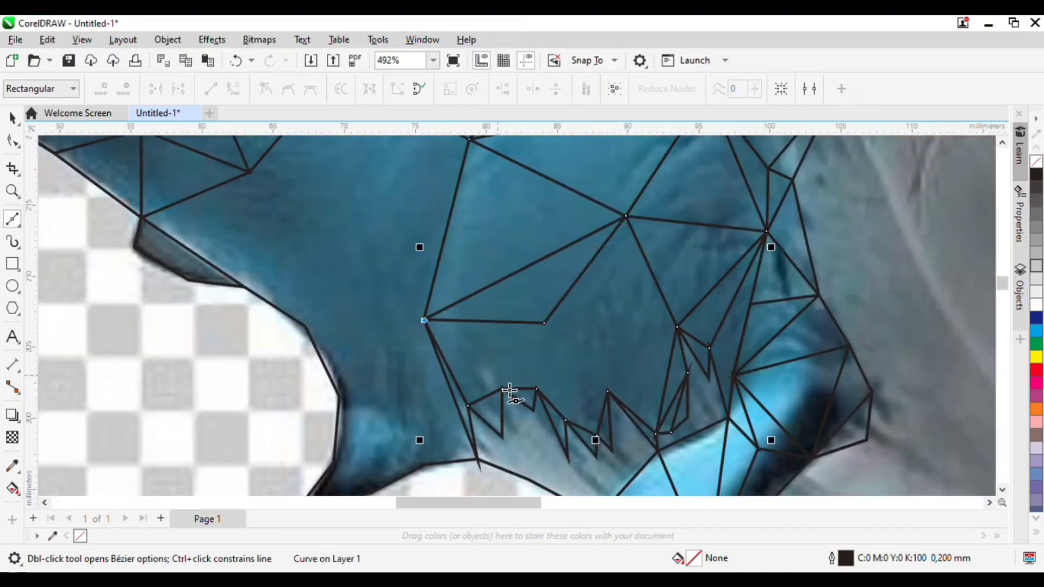
{"action": "left_click", "coordinate": [502, 389]}
{"action": "left_click", "coordinate": [543, 323]}
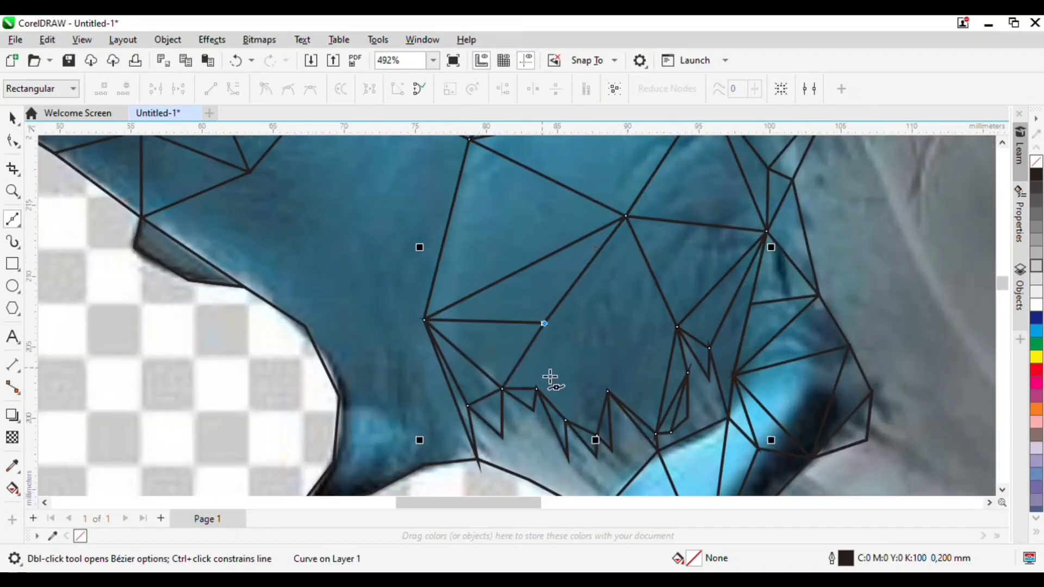
Step: Complete the triangles between the second interior point, the jagged-edge peaks and the gill-side node, and end the curve
{"action": "left_click", "coordinate": [609, 391]}
{"action": "left_click", "coordinate": [544, 324]}
{"action": "left_click", "coordinate": [677, 327]}
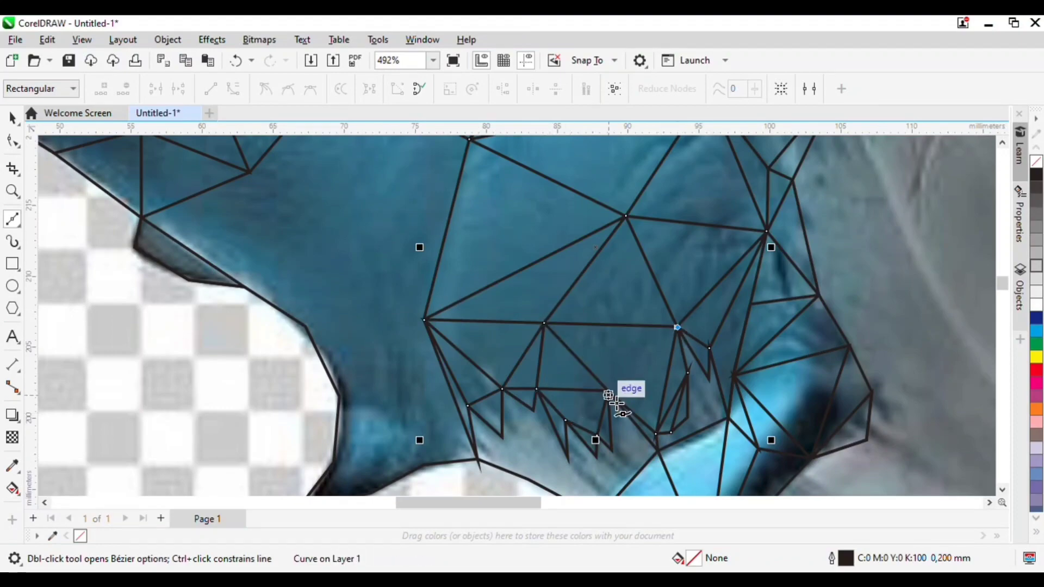
{"action": "scroll", "coordinate": [524, 401], "scroll_direction": "up", "scroll_amount": 2}
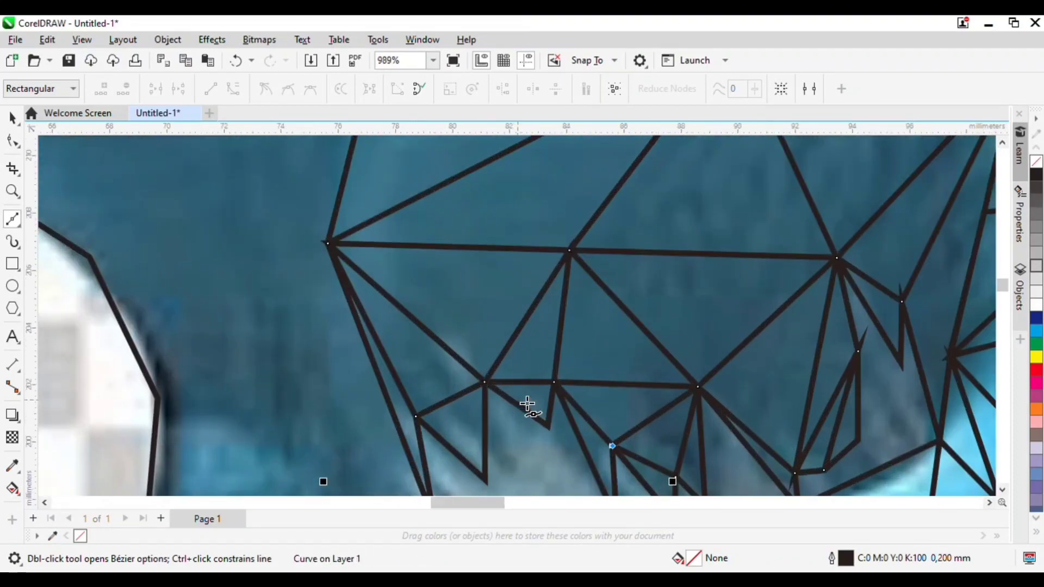
{"action": "scroll", "coordinate": [696, 345], "scroll_direction": "down", "scroll_amount": 2}
{"action": "key", "text": "space"}
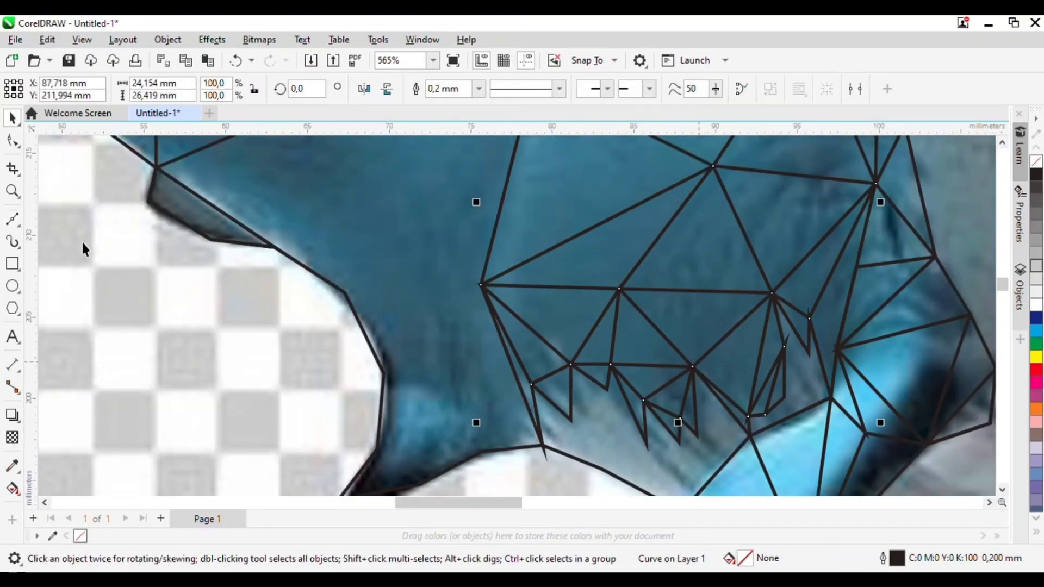
Step: Divide the rear part of the pale belly strip into triangles between the outline nodes and the jagged edge's lower points, ending the curve
{"action": "key", "text": "space"}
{"action": "scroll", "coordinate": [566, 455], "scroll_direction": "up", "scroll_amount": 2}
{"action": "left_click", "coordinate": [511, 447]}
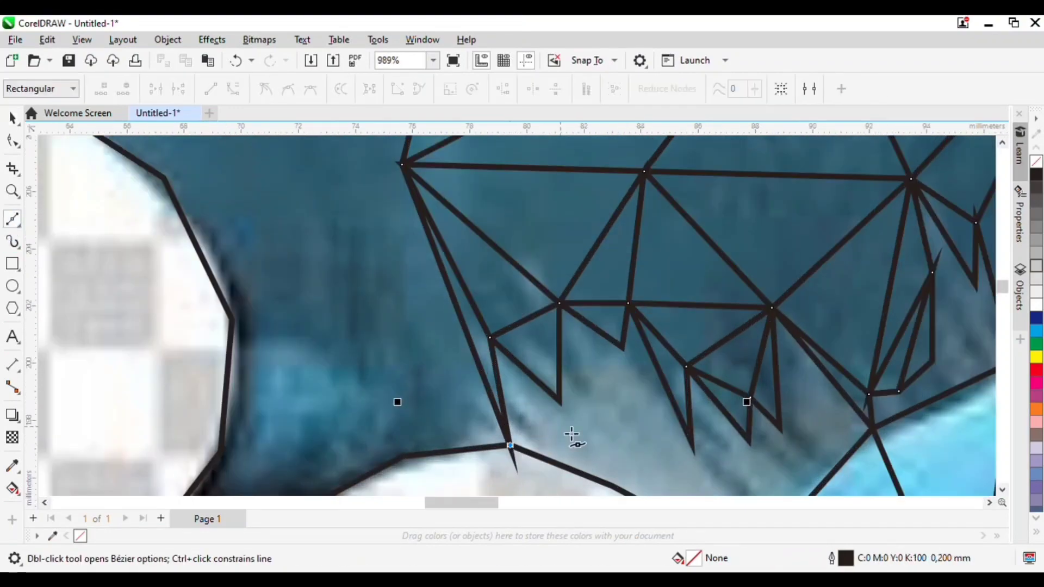
{"action": "left_click", "coordinate": [563, 405]}
{"action": "left_click", "coordinate": [613, 485]}
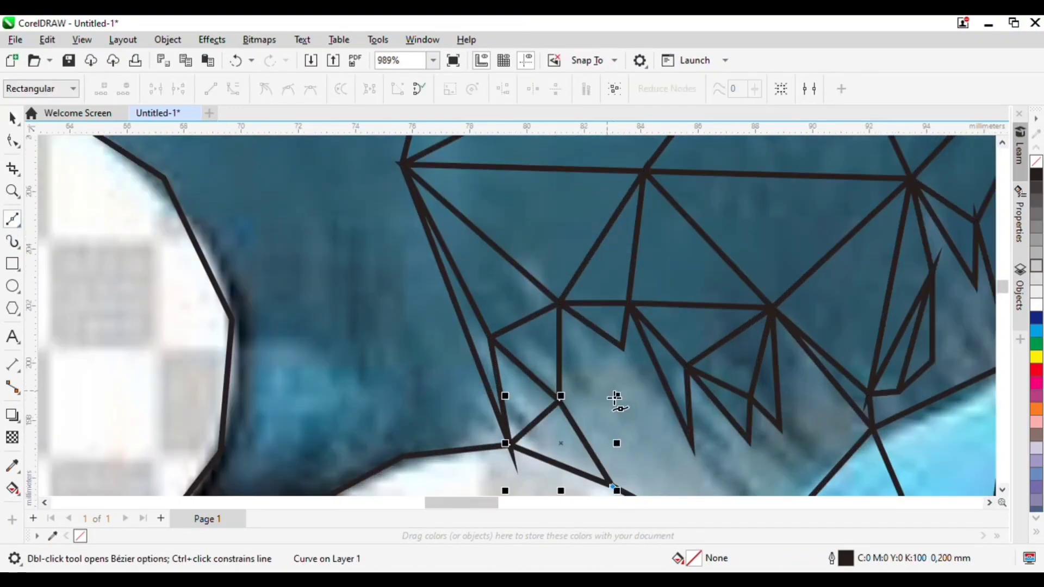
{"action": "left_click", "coordinate": [561, 402]}
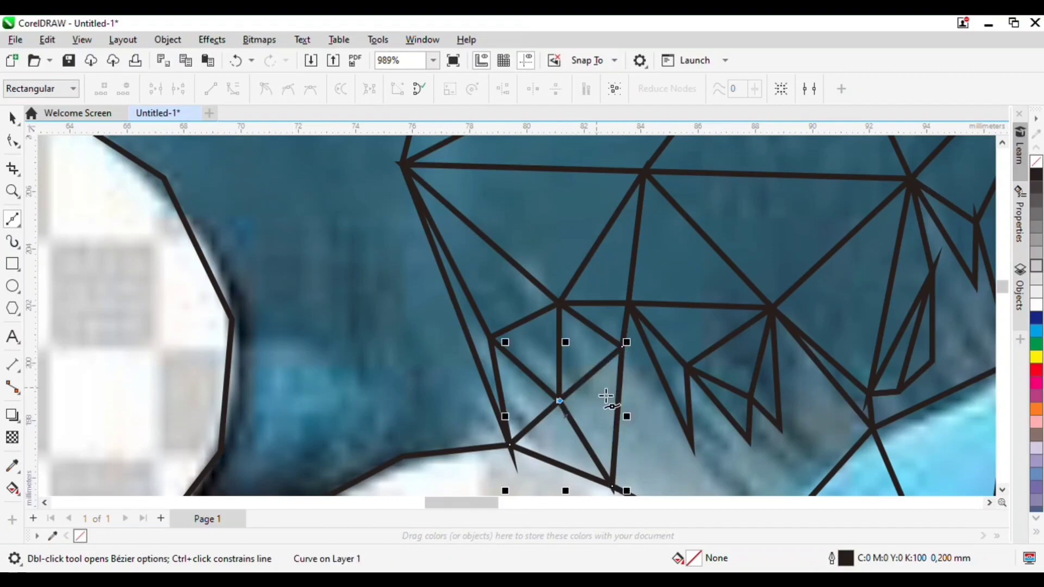
{"action": "key", "text": "space"}
Step: Draw another curve dividing the pale belly strip into triangles between the belly outline, two jagged points and the fin junction node
{"action": "left_click", "coordinate": [12, 219]}
{"action": "scroll", "coordinate": [498, 209], "scroll_direction": "down", "scroll_amount": 2}
{"action": "scroll", "coordinate": [611, 354], "scroll_direction": "up", "scroll_amount": 3}
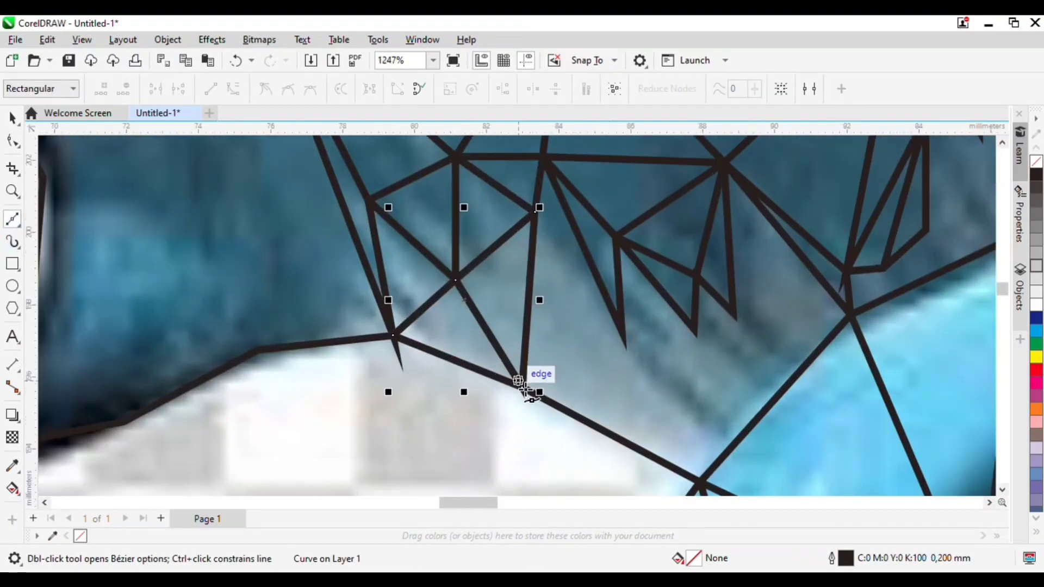
{"action": "left_click", "coordinate": [524, 390]}
{"action": "left_click", "coordinate": [622, 331]}
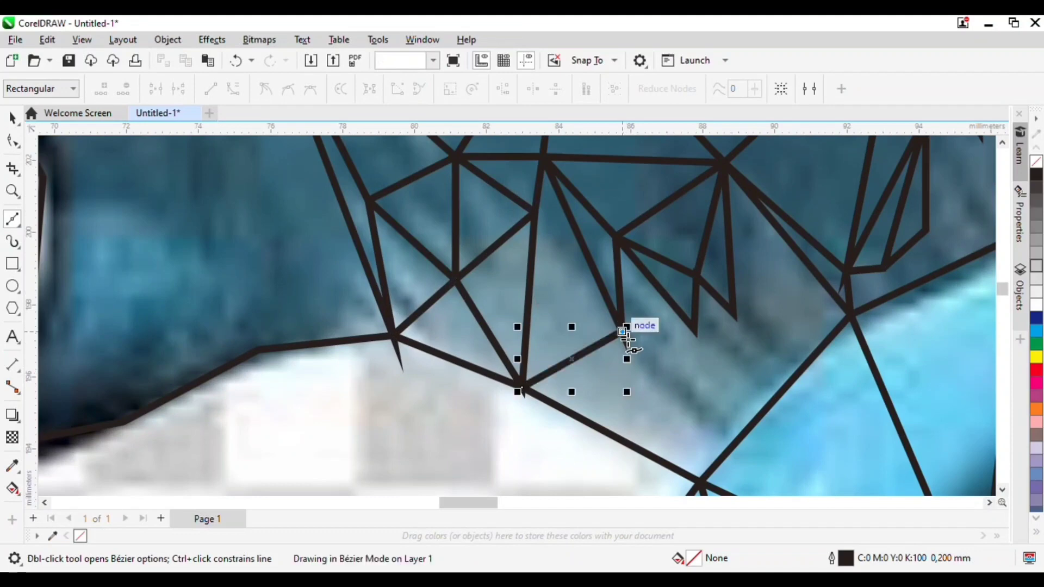
{"action": "double_click", "coordinate": [702, 484]}
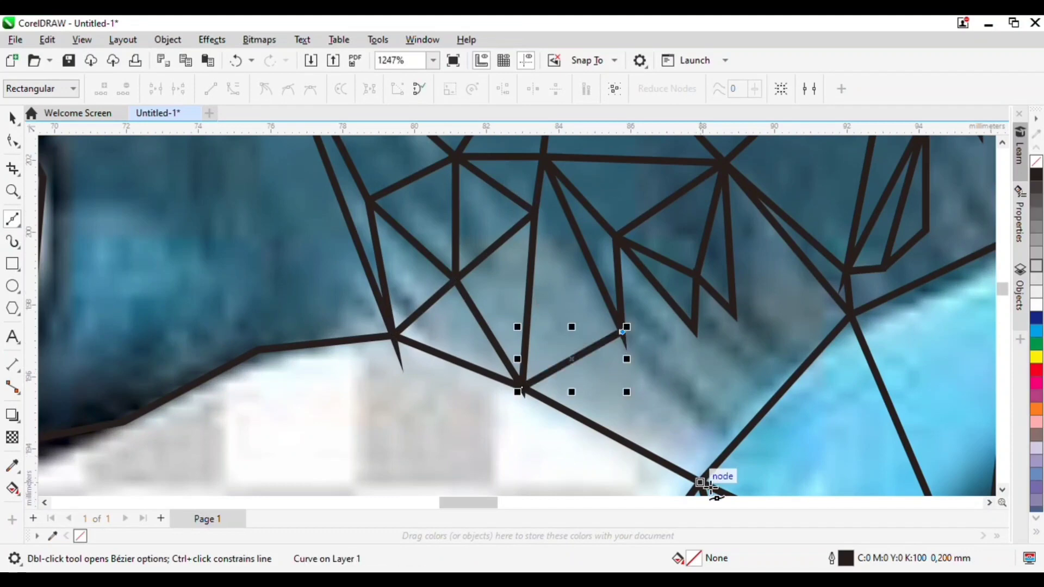
{"action": "left_click", "coordinate": [693, 329]}
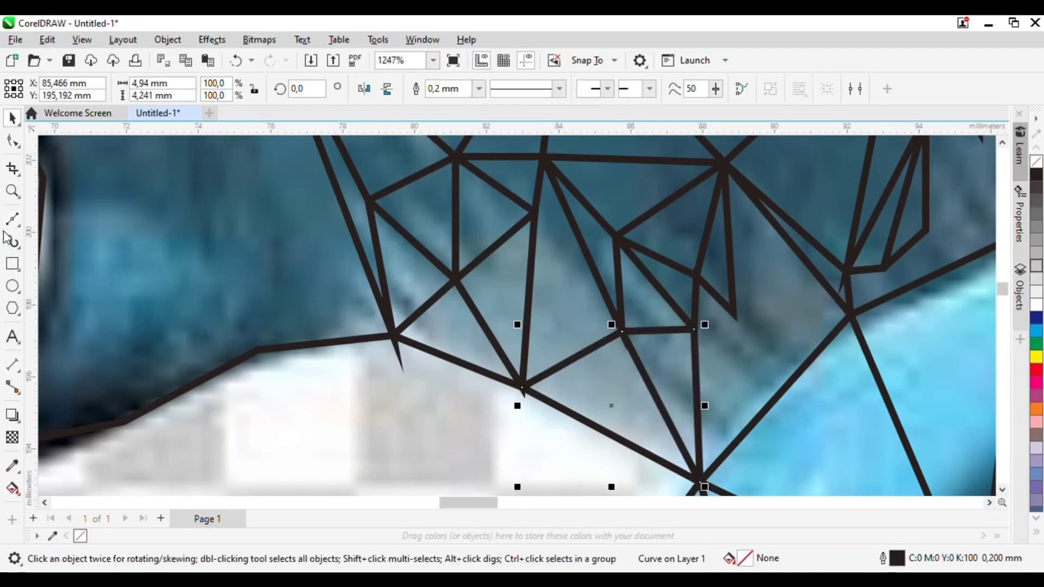
{"action": "scroll", "coordinate": [838, 378], "scroll_direction": "up", "scroll_amount": 1}
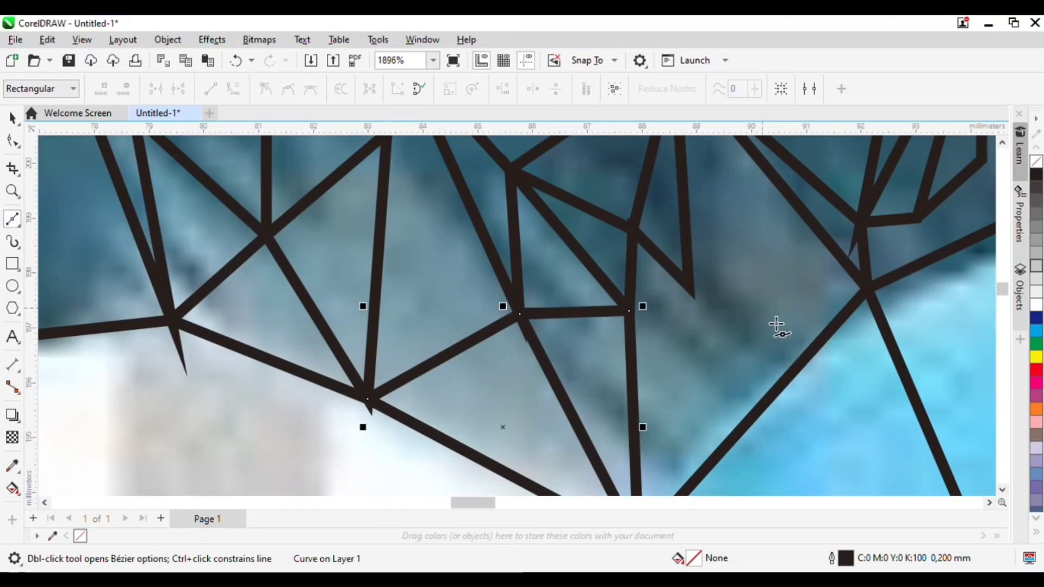
Step: Draw a curve joining the fin junction node, the jagged edge's lower point and the adjacent spike tip, returning to the fin junction
{"action": "scroll", "coordinate": [777, 326], "scroll_direction": "down", "scroll_amount": 1}
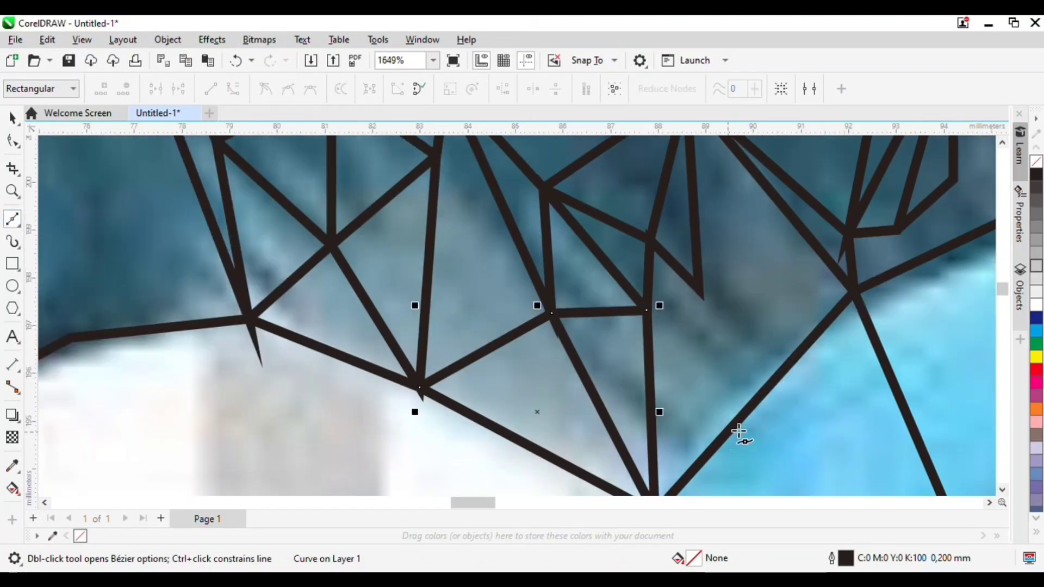
{"action": "left_click", "coordinate": [859, 301]}
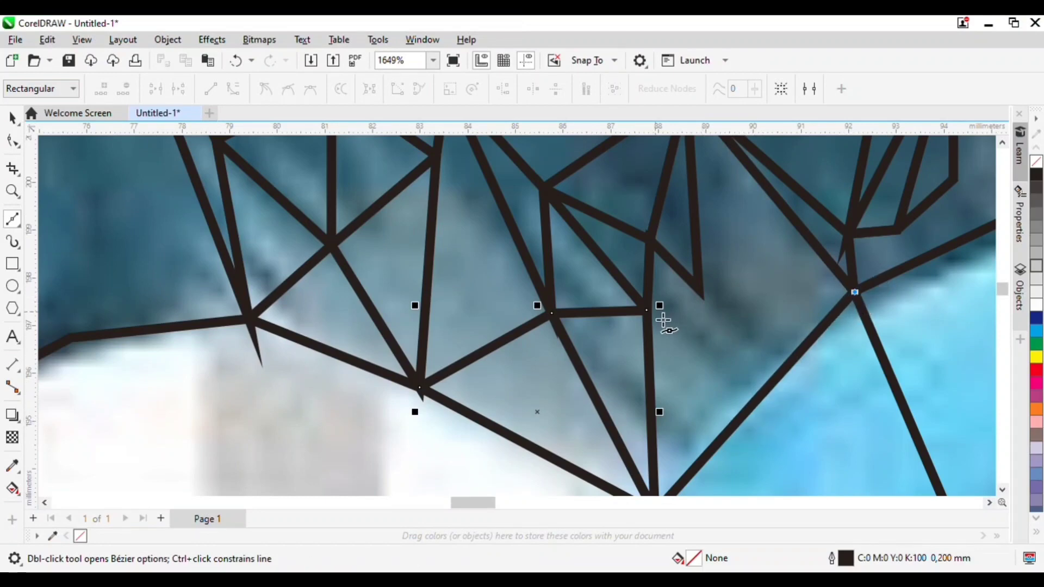
{"action": "left_click", "coordinate": [648, 311]}
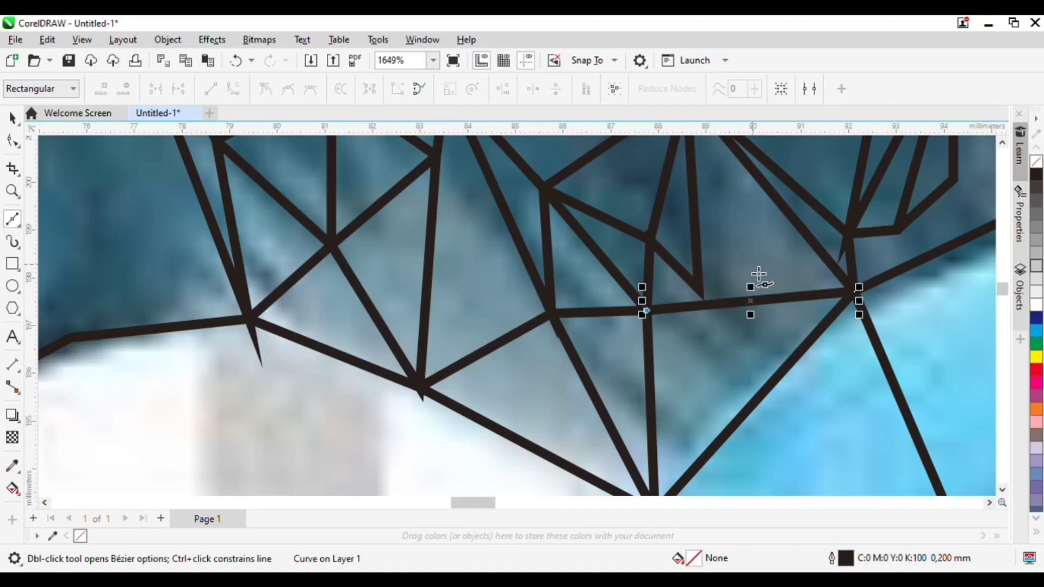
{"action": "left_click", "coordinate": [699, 289]}
{"action": "left_click", "coordinate": [870, 293]}
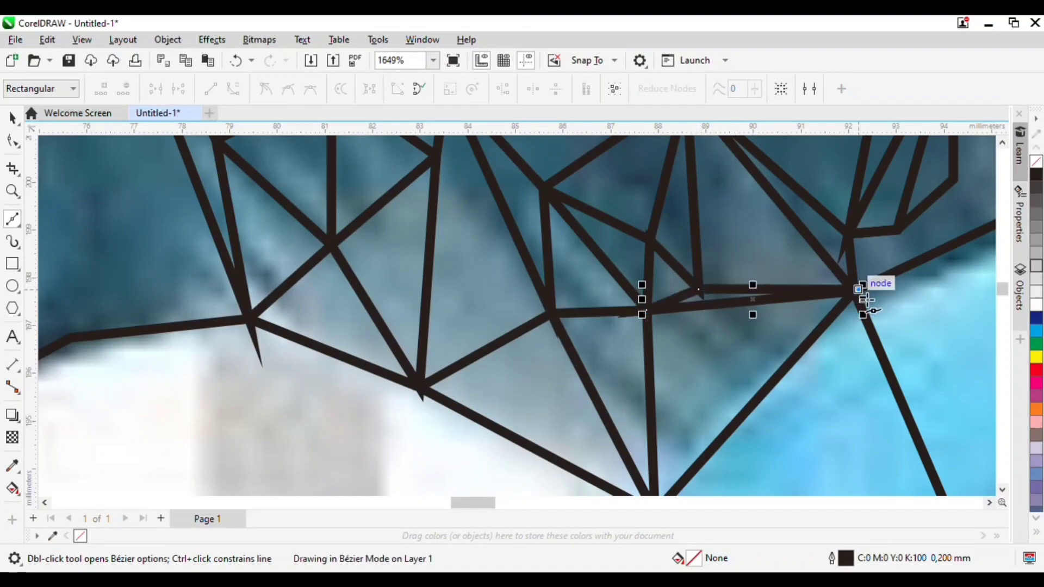
{"action": "scroll", "coordinate": [815, 277], "scroll_direction": "down", "scroll_amount": 1}
{"action": "scroll", "coordinate": [816, 267], "scroll_direction": "up", "scroll_amount": 2}
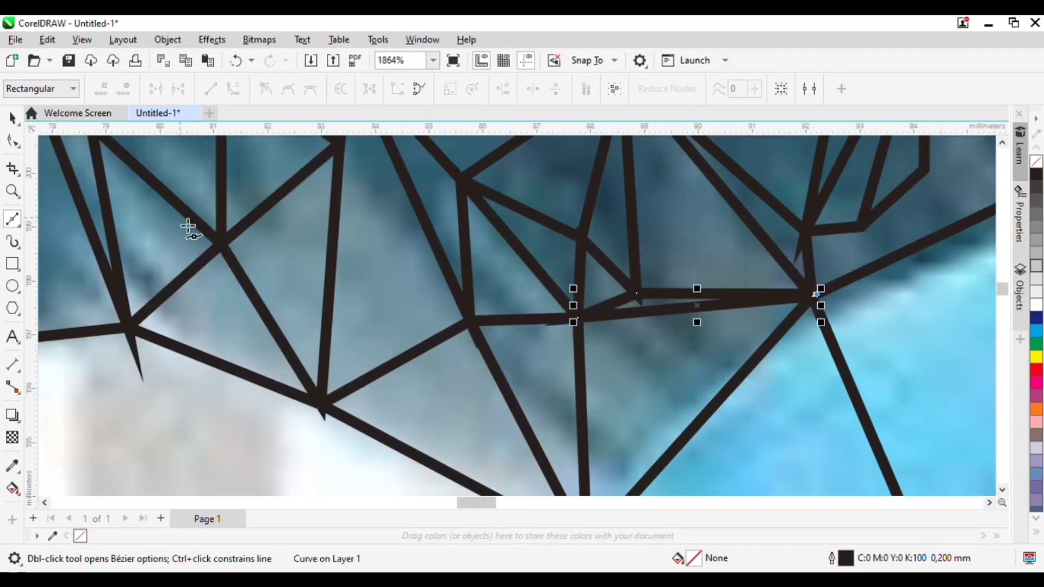
{"action": "scroll", "coordinate": [774, 261], "scroll_direction": "down", "scroll_amount": 2}
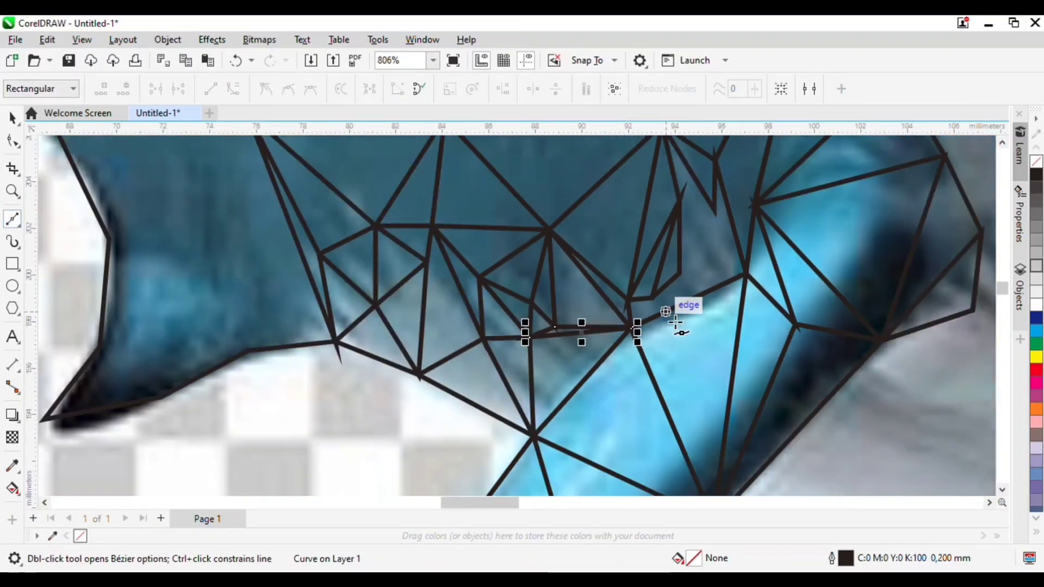
Step: Extend the curve into triangles between the narrow spike's corners, the long fin's upper edge node and the neighbouring jagged points, and end it
{"action": "scroll", "coordinate": [676, 324], "scroll_direction": "up", "scroll_amount": 3}
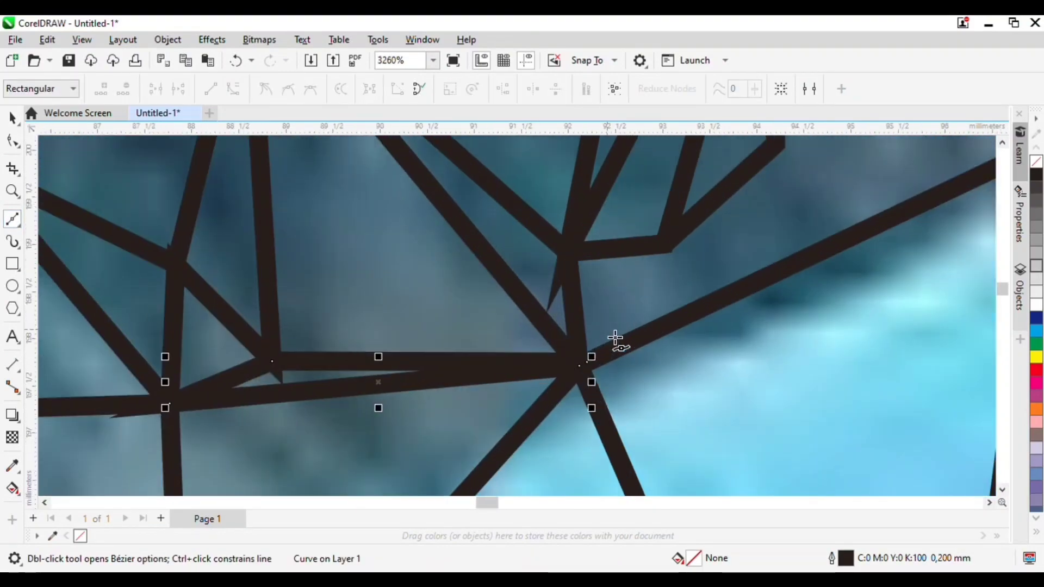
{"action": "left_click", "coordinate": [675, 254]}
{"action": "scroll", "coordinate": [675, 254], "scroll_direction": "down", "scroll_amount": 1}
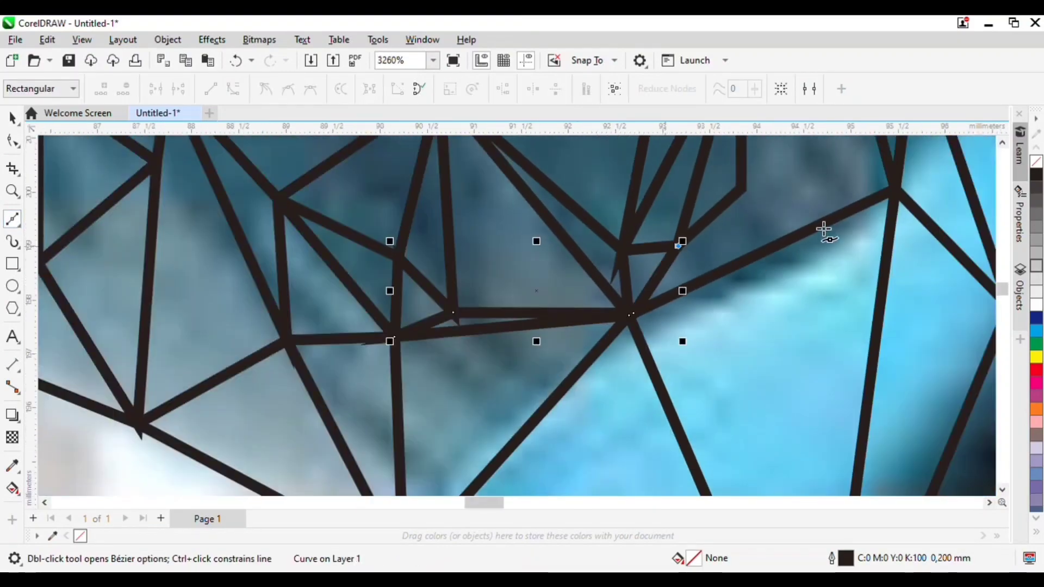
{"action": "left_click", "coordinate": [896, 189]}
{"action": "scroll", "coordinate": [761, 267], "scroll_direction": "down", "scroll_amount": 2}
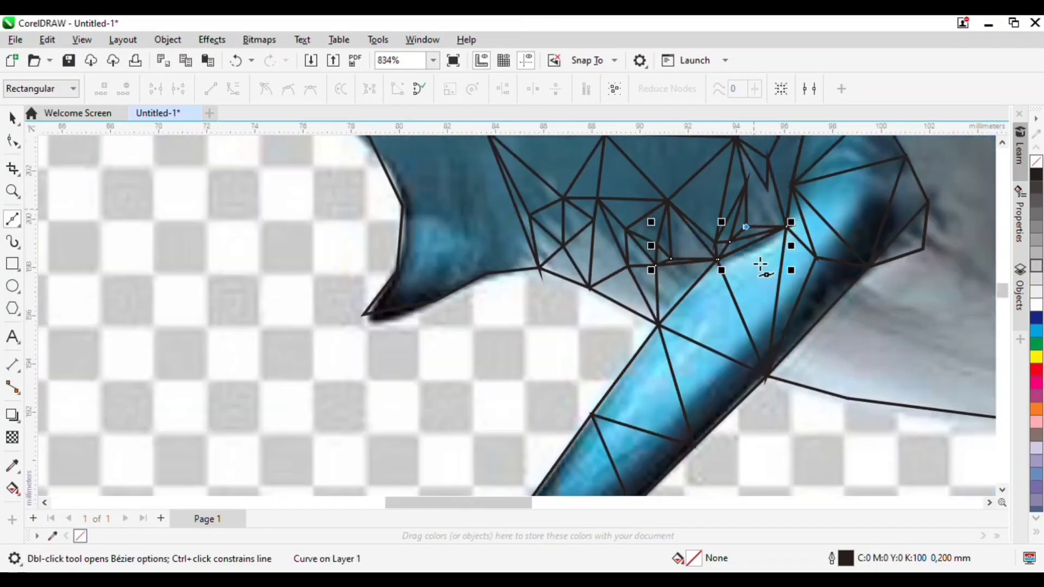
{"action": "scroll", "coordinate": [761, 217], "scroll_direction": "up", "scroll_amount": 2}
{"action": "left_click", "coordinate": [757, 194]}
{"action": "left_click", "coordinate": [709, 182]}
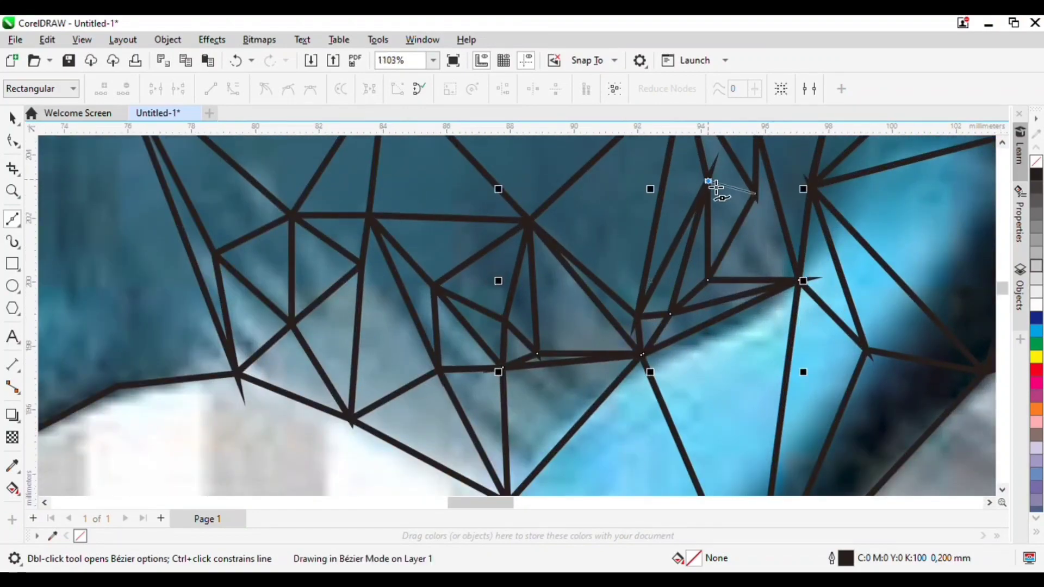
{"action": "scroll", "coordinate": [761, 234], "scroll_direction": "down", "scroll_amount": 2}
{"action": "scroll", "coordinate": [791, 209], "scroll_direction": "up", "scroll_amount": 3}
{"action": "scroll", "coordinate": [727, 289], "scroll_direction": "down", "scroll_amount": 2}
{"action": "scroll", "coordinate": [664, 210], "scroll_direction": "up", "scroll_amount": 3}
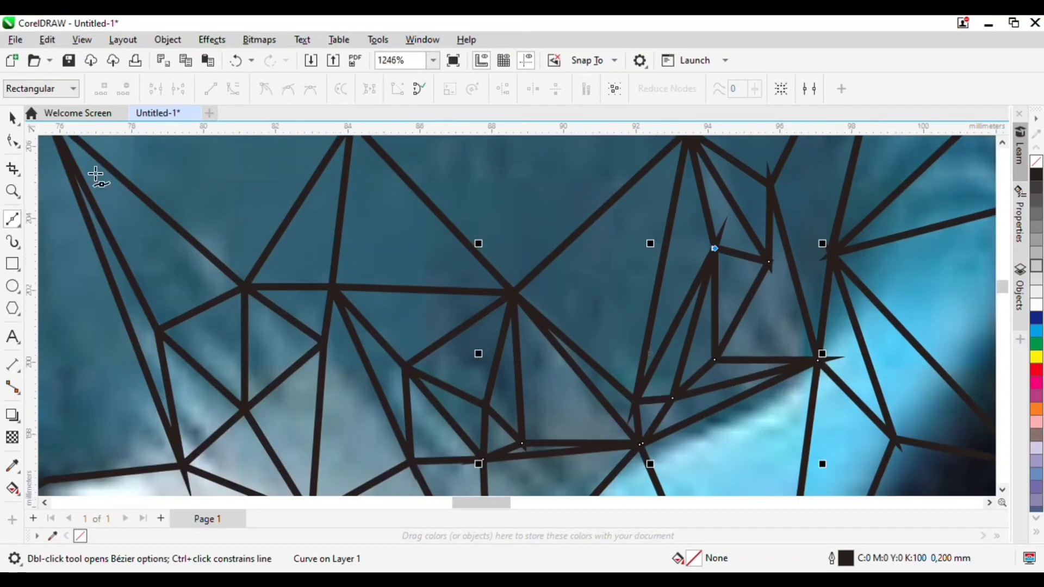
{"action": "key", "text": "space"}
Step: Draw a separate line from the last jagged lower tip to the long fin's upper edge node and end the curve
{"action": "left_click", "coordinate": [20, 218]}
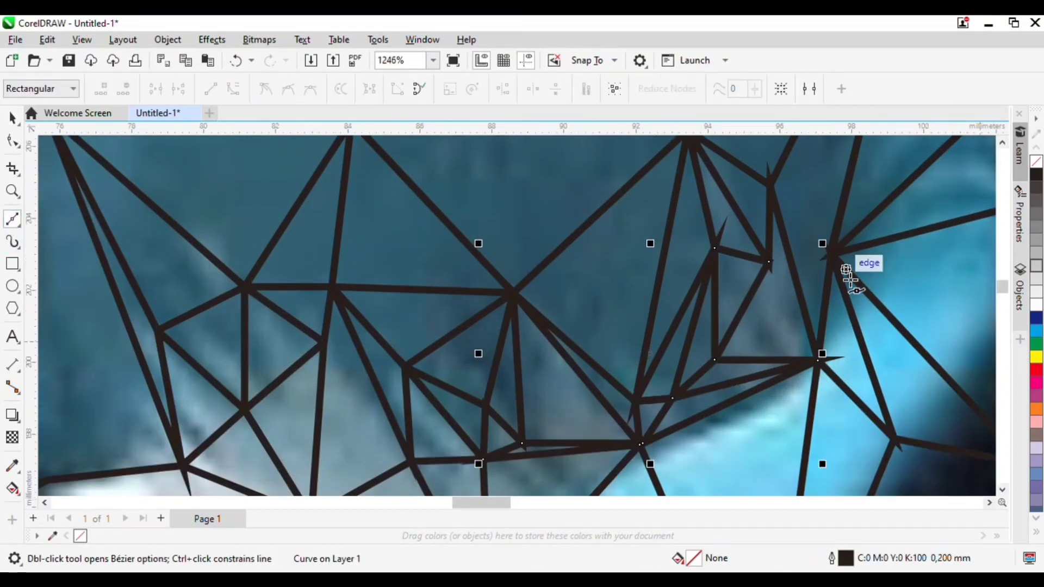
{"action": "scroll", "coordinate": [804, 262], "scroll_direction": "down", "scroll_amount": 2}
{"action": "scroll", "coordinate": [781, 264], "scroll_direction": "up", "scroll_amount": 2}
{"action": "left_click", "coordinate": [701, 162]}
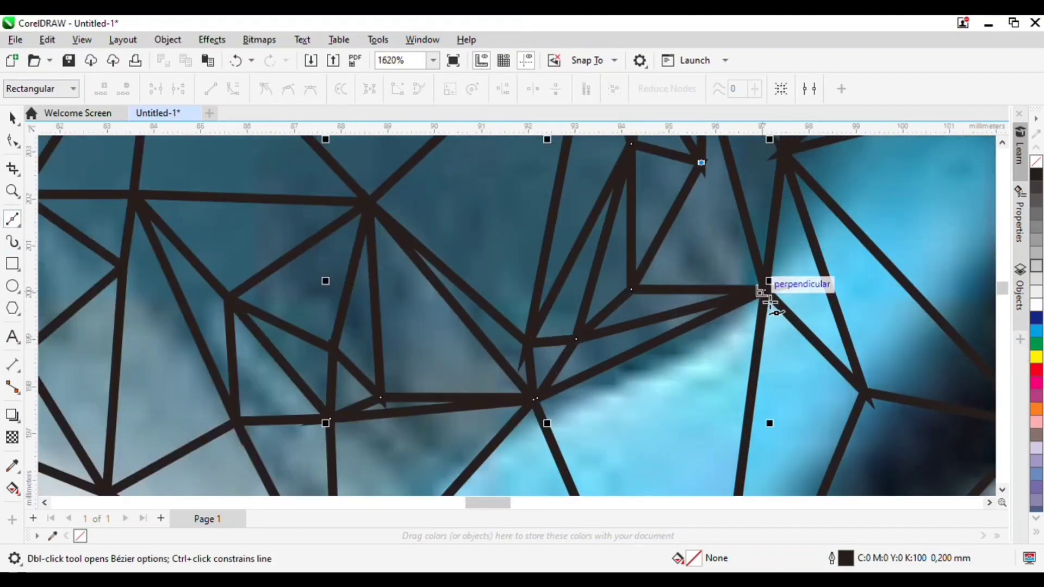
{"action": "left_click", "coordinate": [775, 293]}
{"action": "key", "text": "space"}
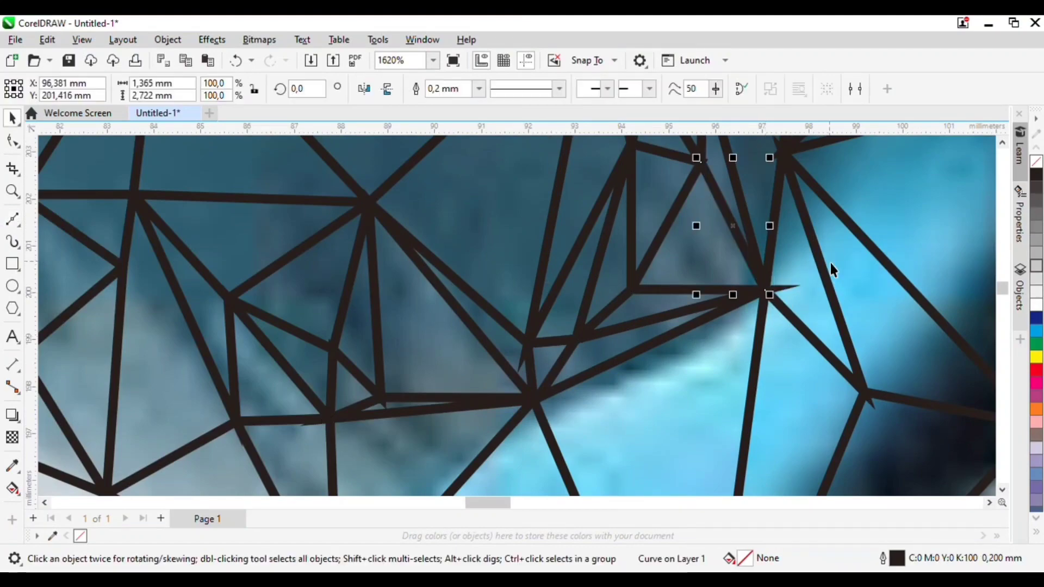
Step: Start a new Bézier curve dividing the rear body into triangles between its three large interior nodes and the small underside fin's front end
{"action": "scroll", "coordinate": [589, 302], "scroll_direction": "down", "scroll_amount": 5}
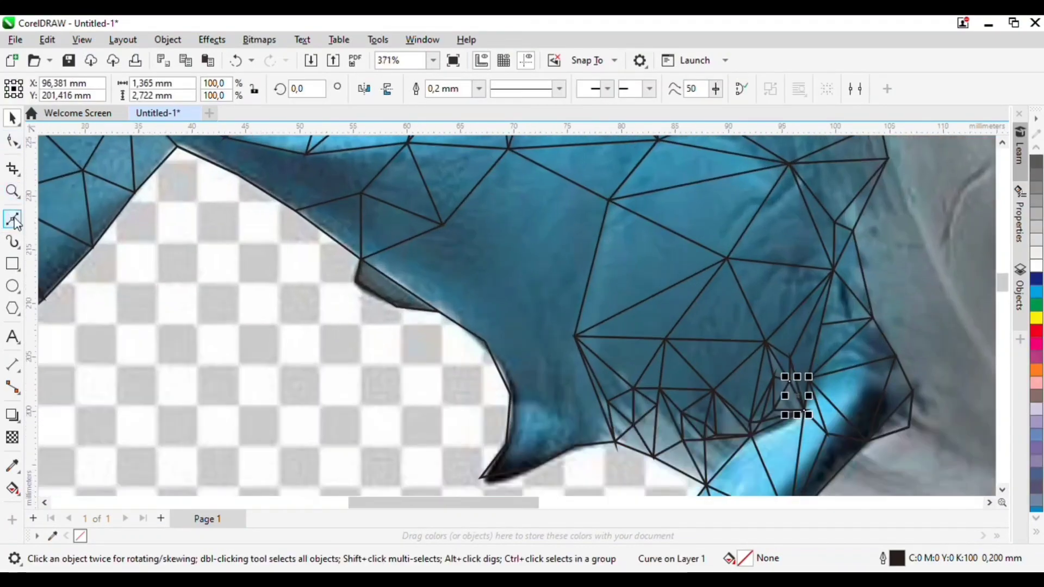
{"action": "left_click", "coordinate": [14, 219]}
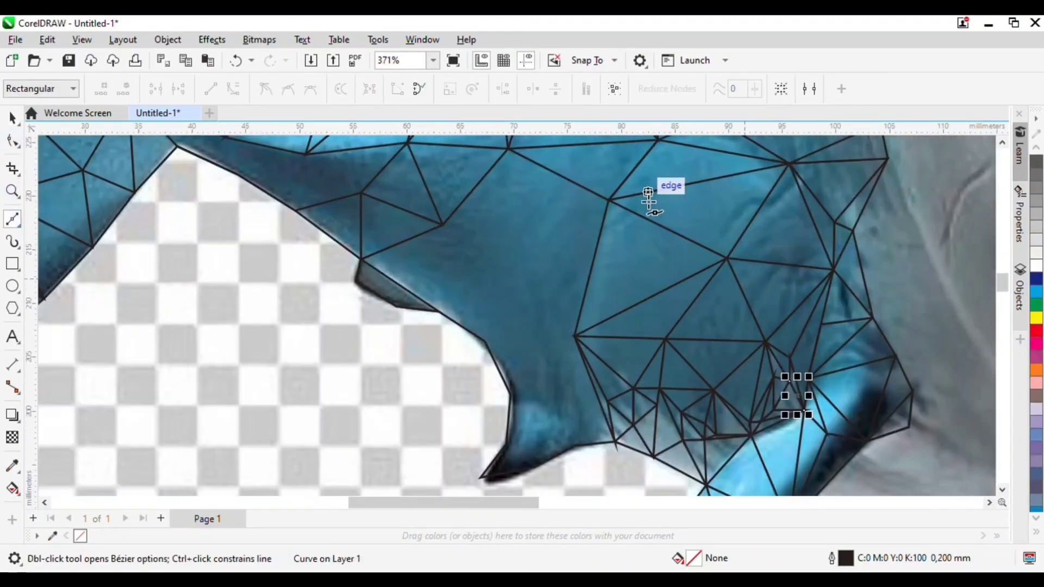
{"action": "left_click", "coordinate": [609, 200]}
{"action": "left_click", "coordinate": [443, 225]}
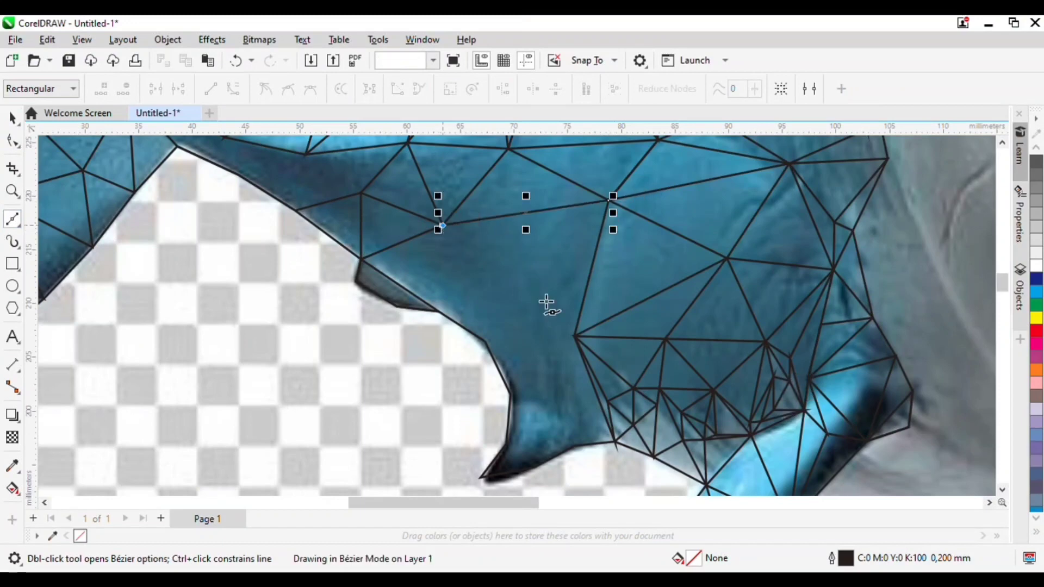
{"action": "left_click", "coordinate": [575, 337]}
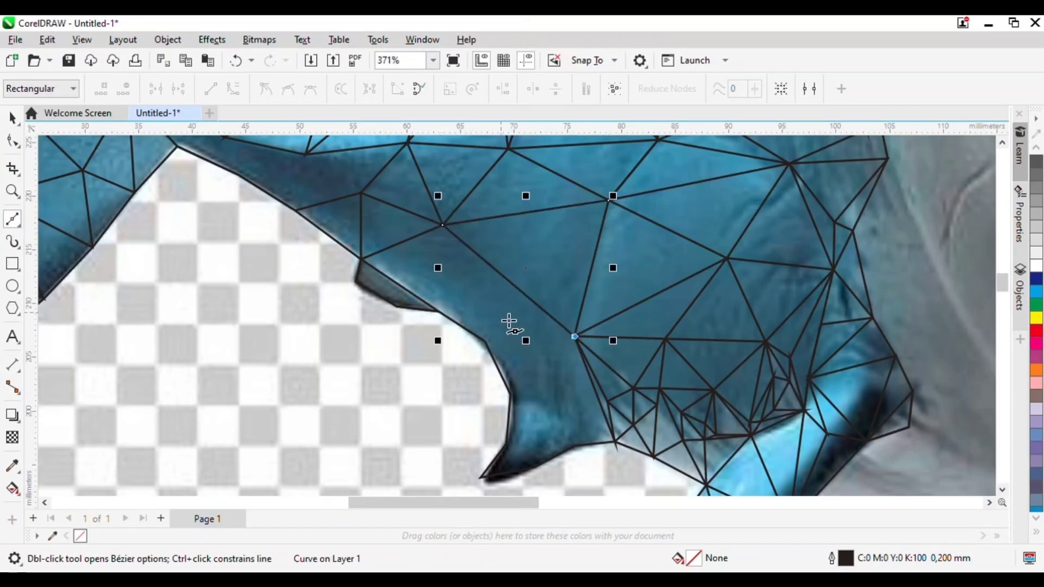
{"action": "left_click", "coordinate": [440, 311]}
{"action": "left_click", "coordinate": [443, 224]}
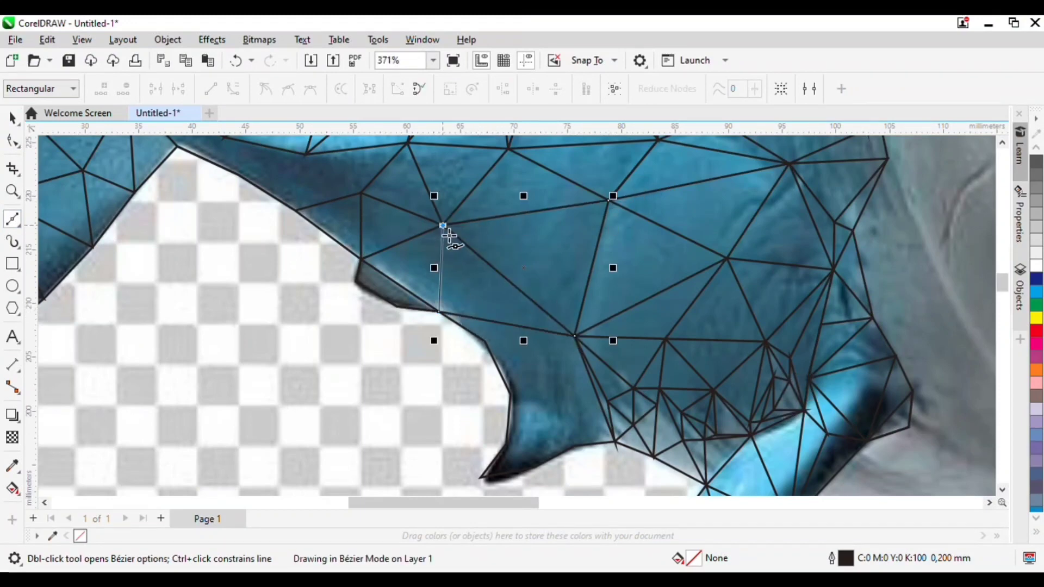
Step: Continue the curve in a zigzag between the dark underside's upper edge and the belly outline up to the notch below the tail
{"action": "left_click", "coordinate": [361, 193]}
{"action": "left_click", "coordinate": [297, 211]}
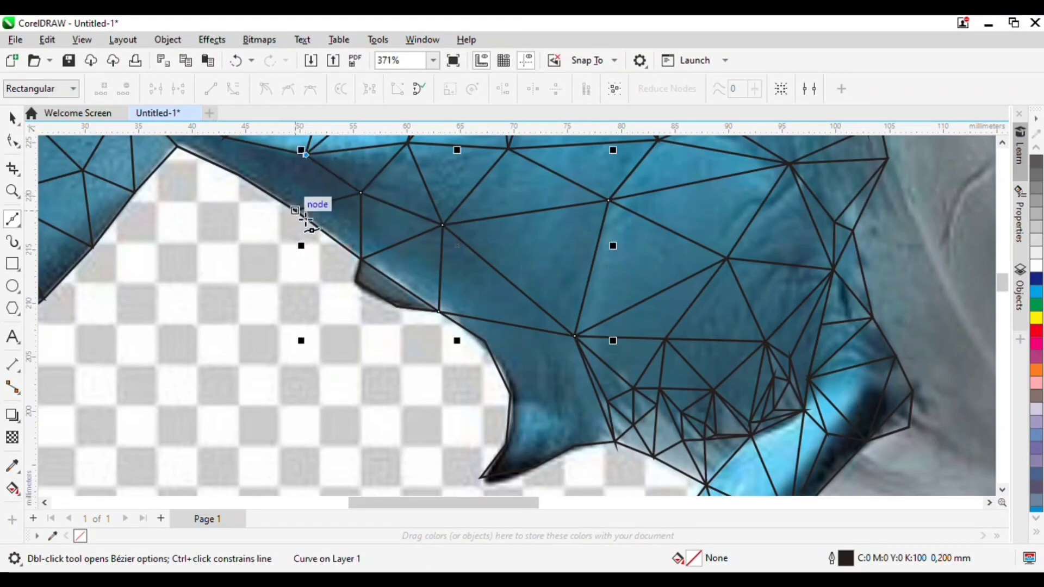
{"action": "scroll", "coordinate": [306, 206], "scroll_direction": "down", "scroll_amount": 3}
{"action": "scroll", "coordinate": [304, 206], "scroll_direction": "up", "scroll_amount": 3}
{"action": "scroll", "coordinate": [361, 224], "scroll_direction": "up", "scroll_amount": 2}
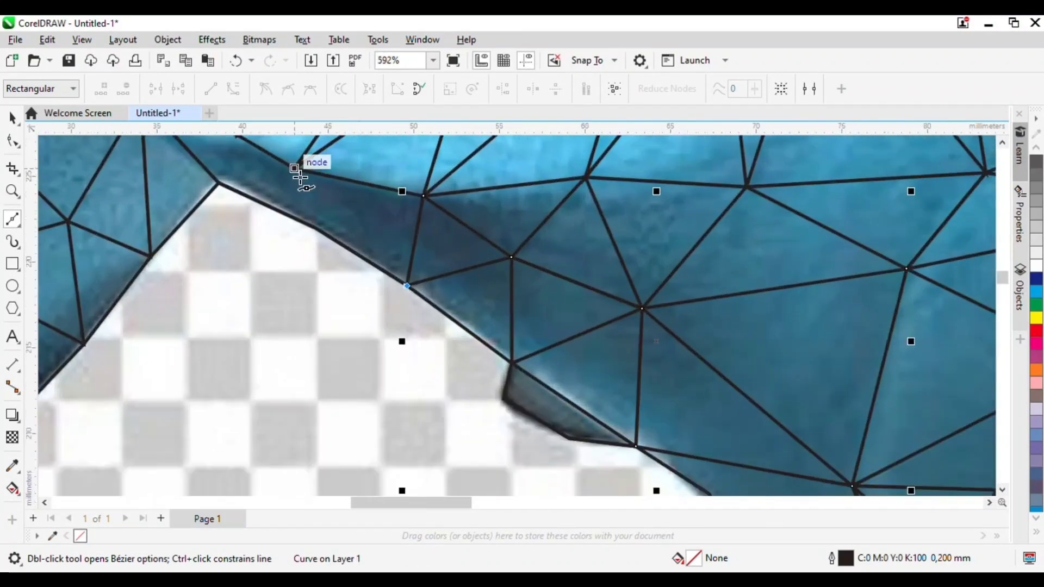
{"action": "left_click", "coordinate": [298, 177]}
{"action": "scroll", "coordinate": [324, 239], "scroll_direction": "down", "scroll_amount": 3}
{"action": "scroll", "coordinate": [250, 198], "scroll_direction": "up", "scroll_amount": 4}
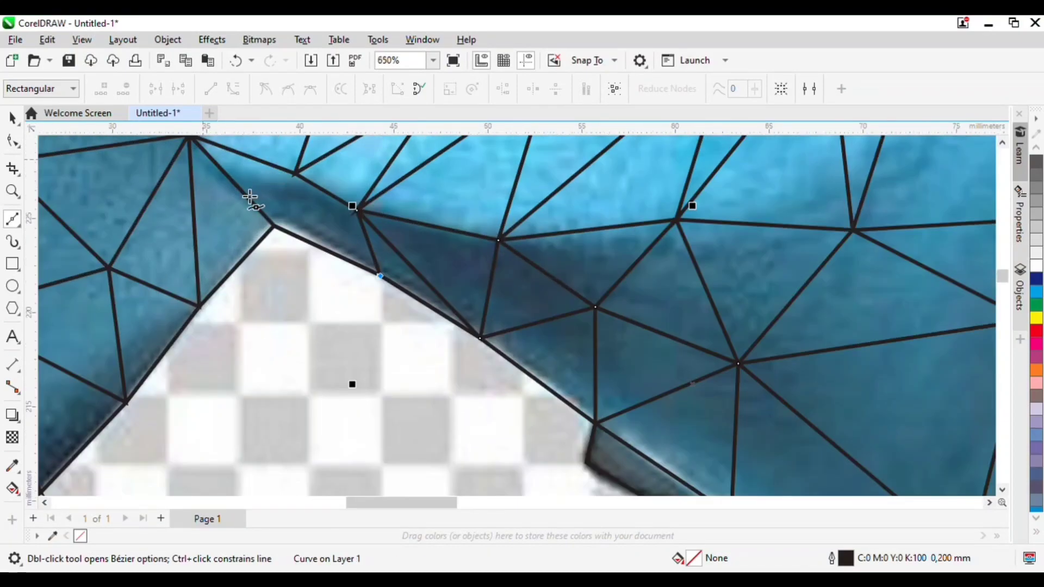
{"action": "left_click", "coordinate": [299, 186]}
{"action": "left_click", "coordinate": [274, 226]}
{"action": "scroll", "coordinate": [291, 257], "scroll_direction": "down", "scroll_amount": 3}
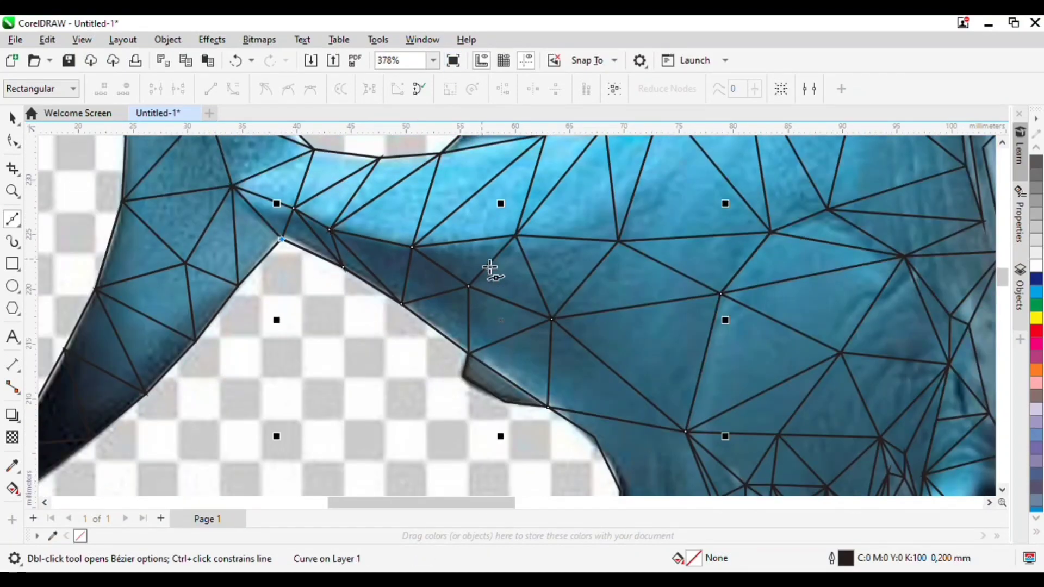
Step: Start a curve dividing the short lower fin's base into triangles between its front outline nodes, the large body node and a new interior point
{"action": "scroll", "coordinate": [490, 267], "scroll_direction": "down", "scroll_amount": 3}
{"action": "scroll", "coordinate": [560, 353], "scroll_direction": "up", "scroll_amount": 4}
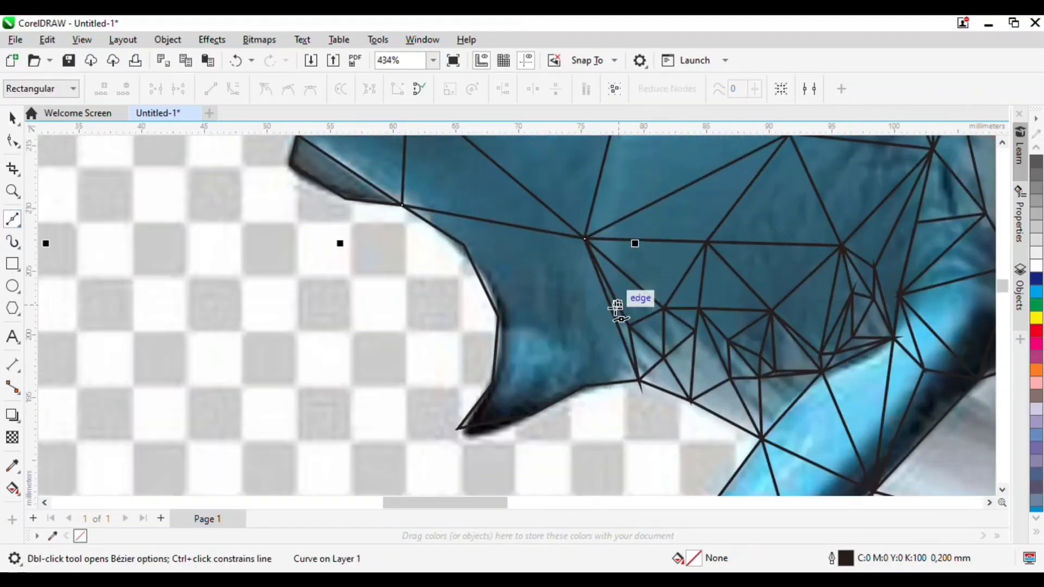
{"action": "scroll", "coordinate": [616, 308], "scroll_direction": "up", "scroll_amount": 3}
{"action": "left_click", "coordinate": [385, 217]}
{"action": "left_click", "coordinate": [577, 207]}
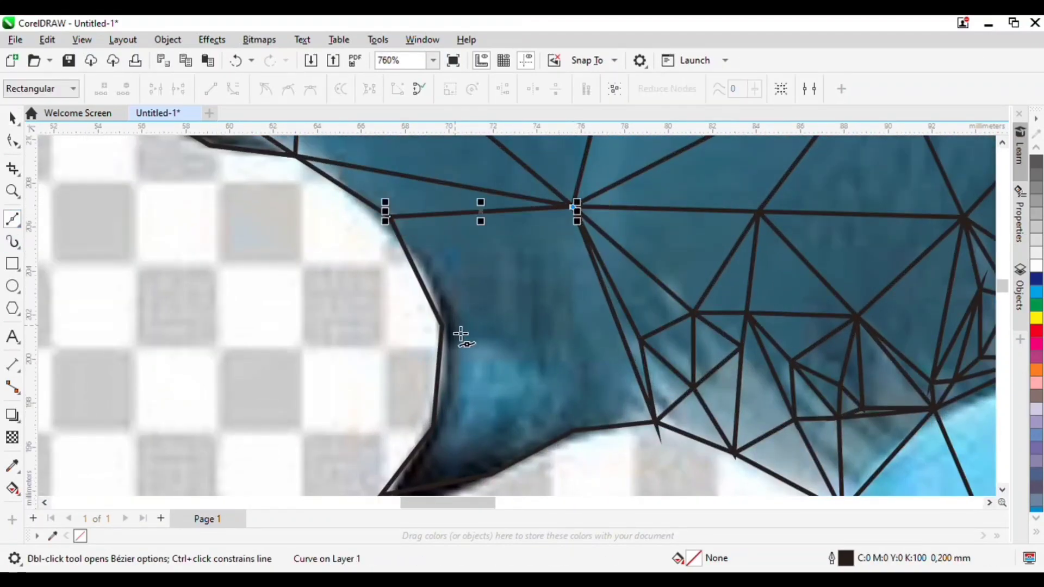
{"action": "left_click", "coordinate": [442, 326]}
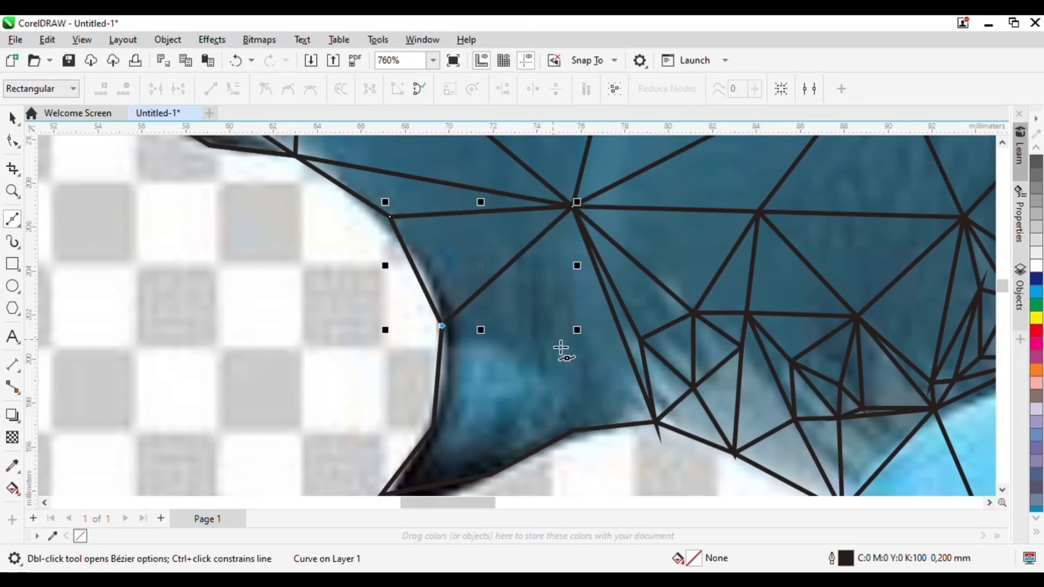
{"action": "left_click", "coordinate": [552, 340]}
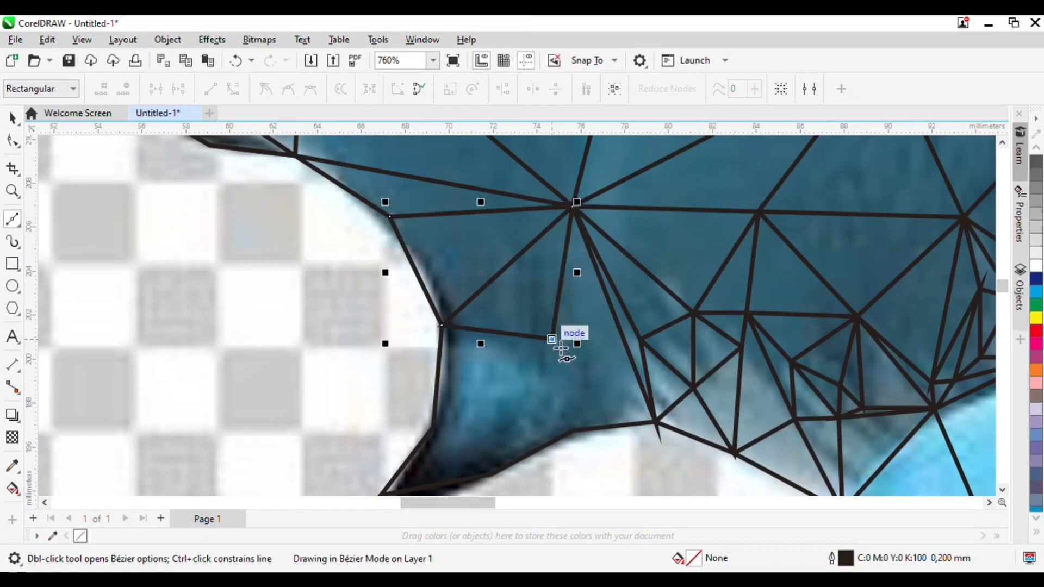
Step: Extend the Bézier triangle mesh across the lower fin tip, connecting nodes on its inner outline to nodes on its lower edge
{"action": "left_click", "coordinate": [653, 423]}
{"action": "left_click", "coordinate": [457, 338]}
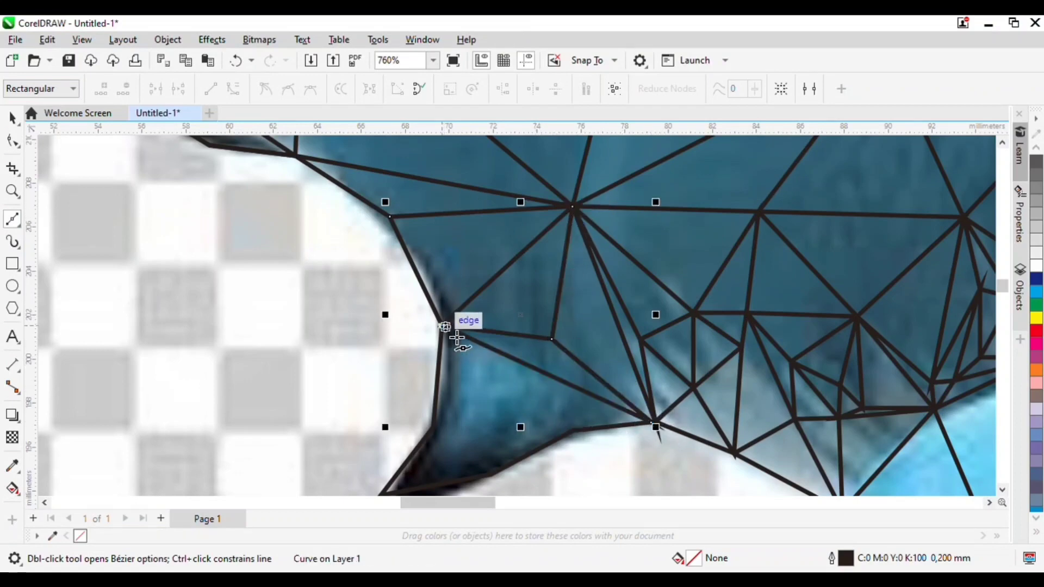
{"action": "left_click", "coordinate": [574, 431]}
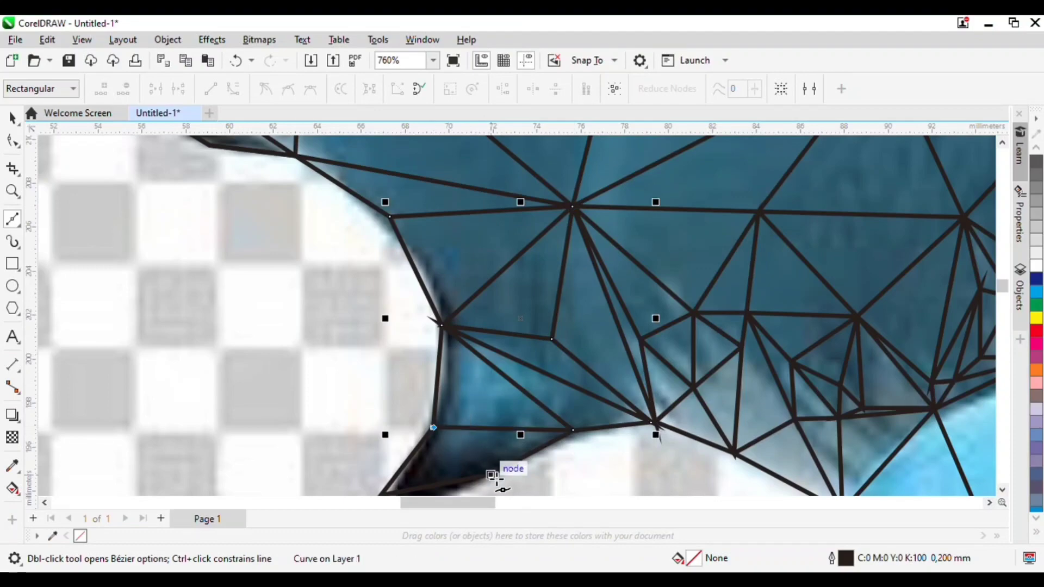
{"action": "scroll", "coordinate": [495, 479], "scroll_direction": "down", "scroll_amount": 3}
{"action": "scroll", "coordinate": [525, 361], "scroll_direction": "up", "scroll_amount": 2}
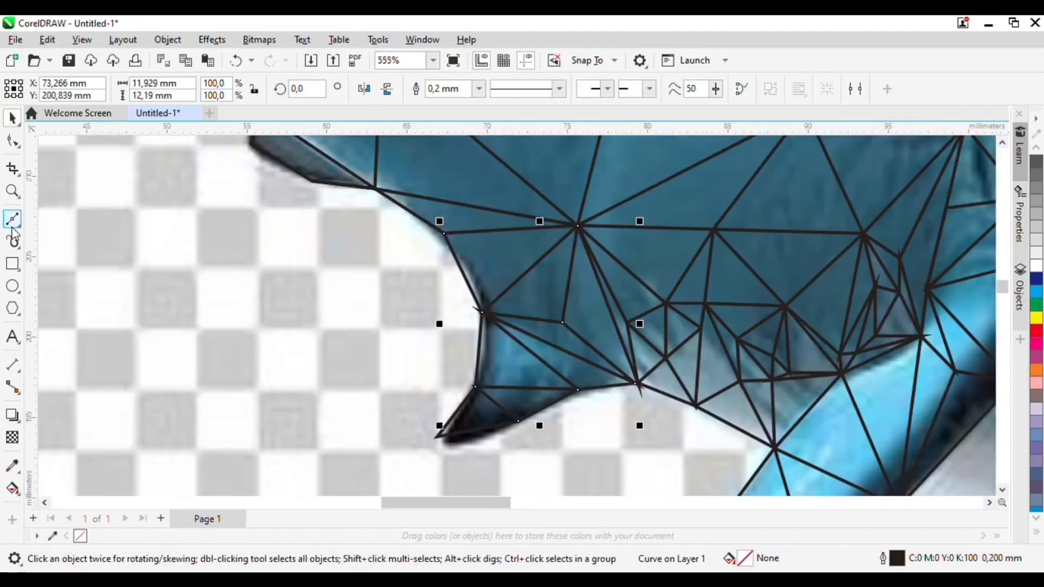
Step: Extend the grey muzzle's upper boundary with Bézier segments from its central peak below the right eye to the right mouth corner
{"action": "scroll", "coordinate": [303, 344], "scroll_direction": "down", "scroll_amount": 4}
{"action": "scroll", "coordinate": [605, 274], "scroll_direction": "up", "scroll_amount": 3}
{"action": "scroll", "coordinate": [604, 275], "scroll_direction": "up", "scroll_amount": 2}
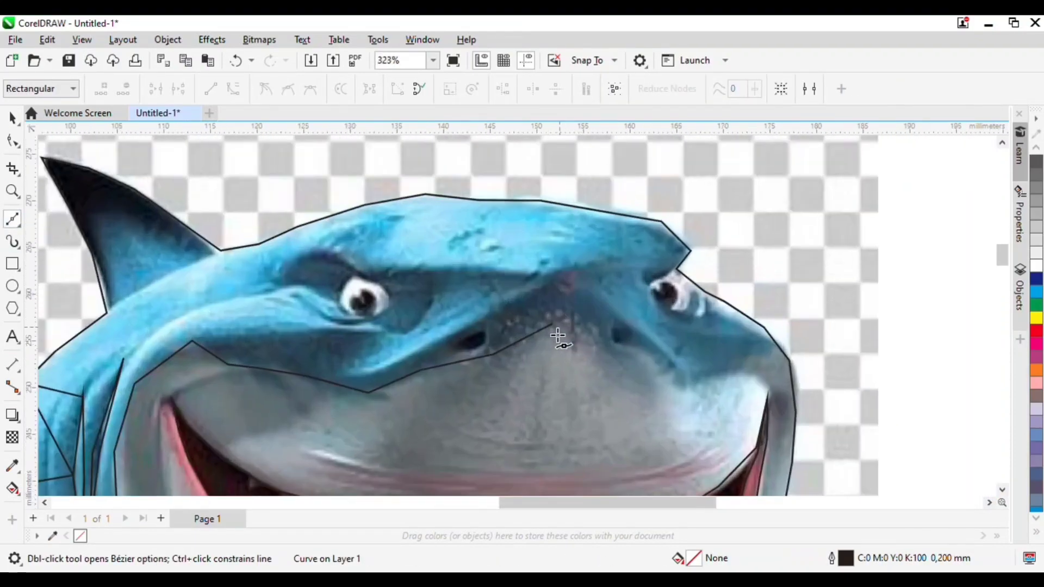
{"action": "left_click", "coordinate": [689, 385]}
{"action": "left_click", "coordinate": [745, 369]}
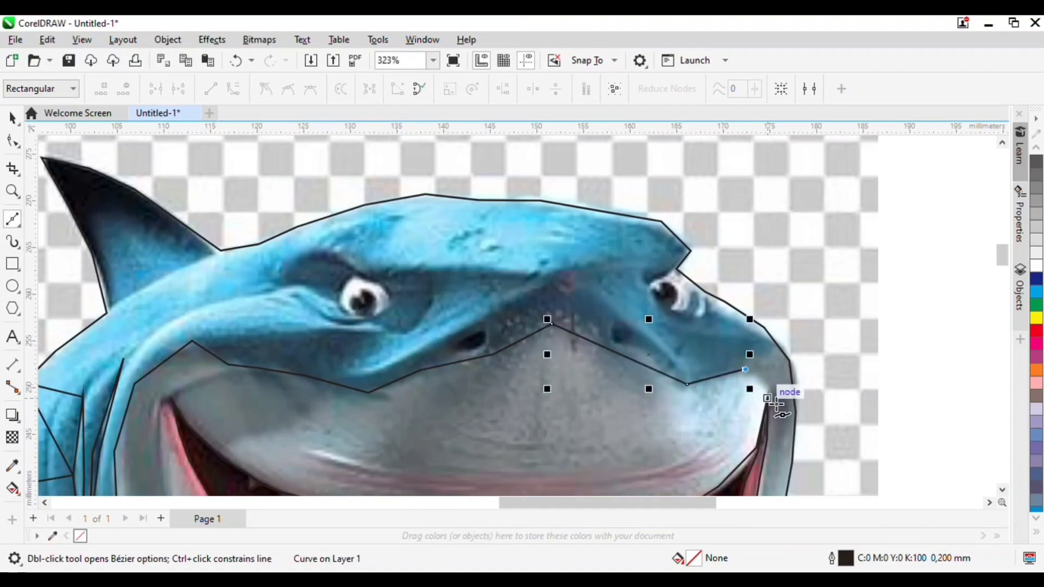
{"action": "left_click", "coordinate": [768, 400]}
Step: Draw Bézier triangles over the right cheek, linking the boundary node below the eye, the mouth corner, the lip edge, an inner point and the muzzle peak
{"action": "scroll", "coordinate": [772, 332], "scroll_direction": "down", "scroll_amount": 2}
{"action": "scroll", "coordinate": [781, 342], "scroll_direction": "up", "scroll_amount": 1}
{"action": "left_click", "coordinate": [690, 278]}
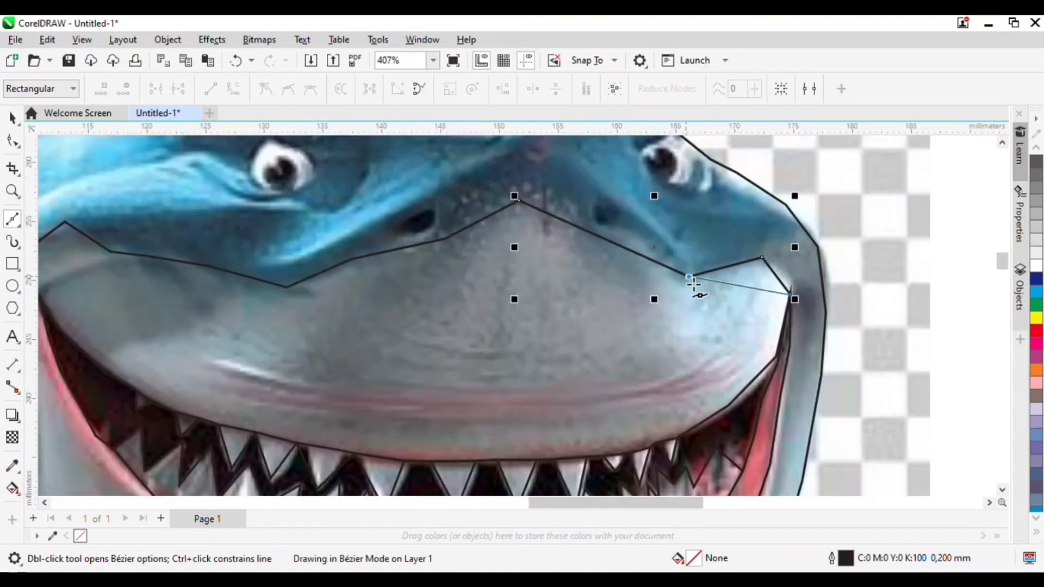
{"action": "left_click", "coordinate": [785, 367]}
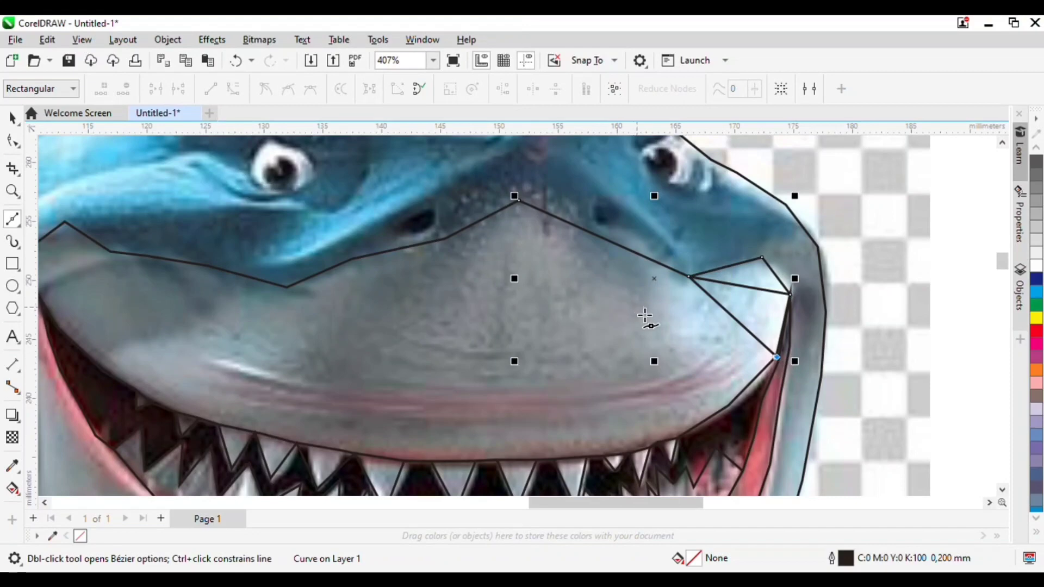
{"action": "left_click", "coordinate": [647, 324]}
{"action": "left_click", "coordinate": [525, 206]}
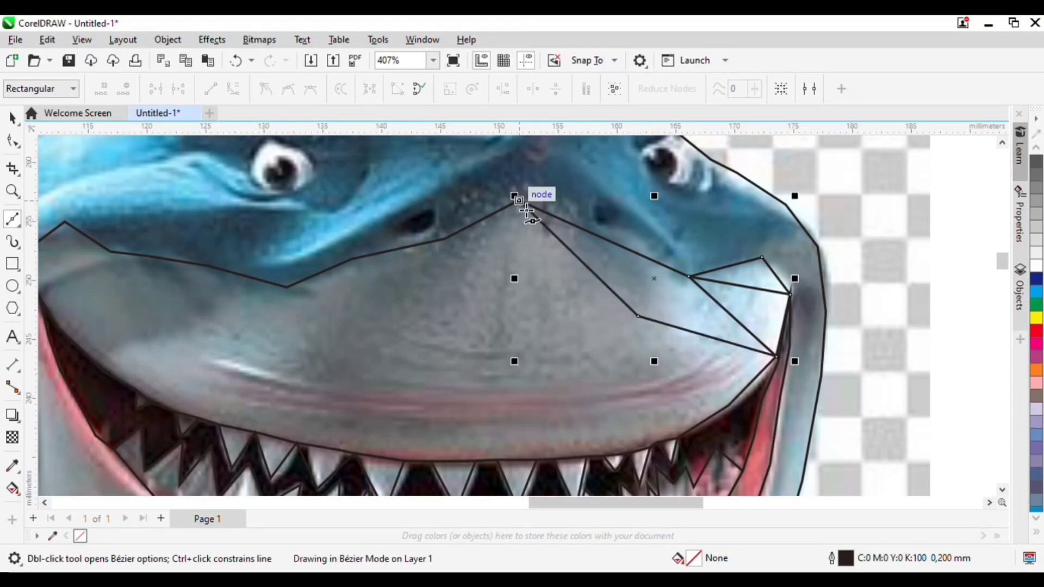
{"action": "key", "text": "ctrl+z"}
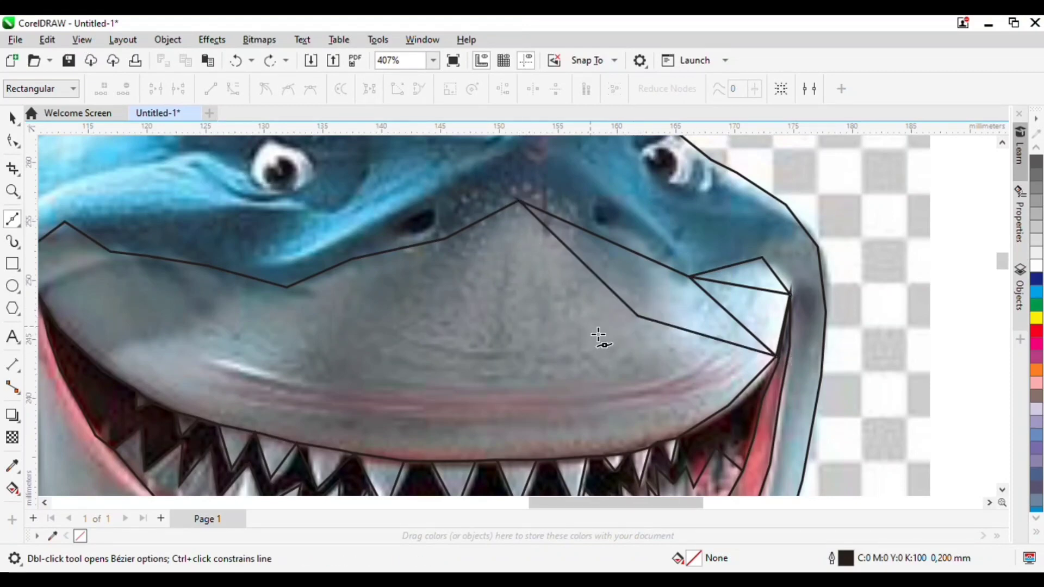
Step: Draw Bézier lines from the muzzle peak to a central point, across to the right inner point, down to the lip edge and back
{"action": "left_click", "coordinate": [525, 207]}
{"action": "left_click", "coordinate": [506, 358]}
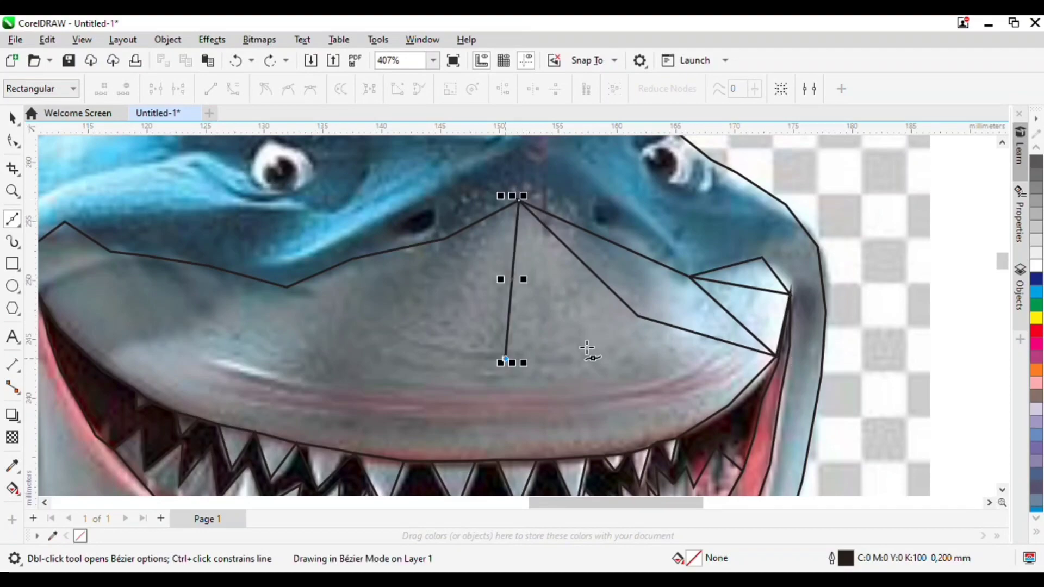
{"action": "left_click", "coordinate": [642, 322]}
{"action": "left_click", "coordinate": [678, 435]}
{"action": "left_click", "coordinate": [507, 359]}
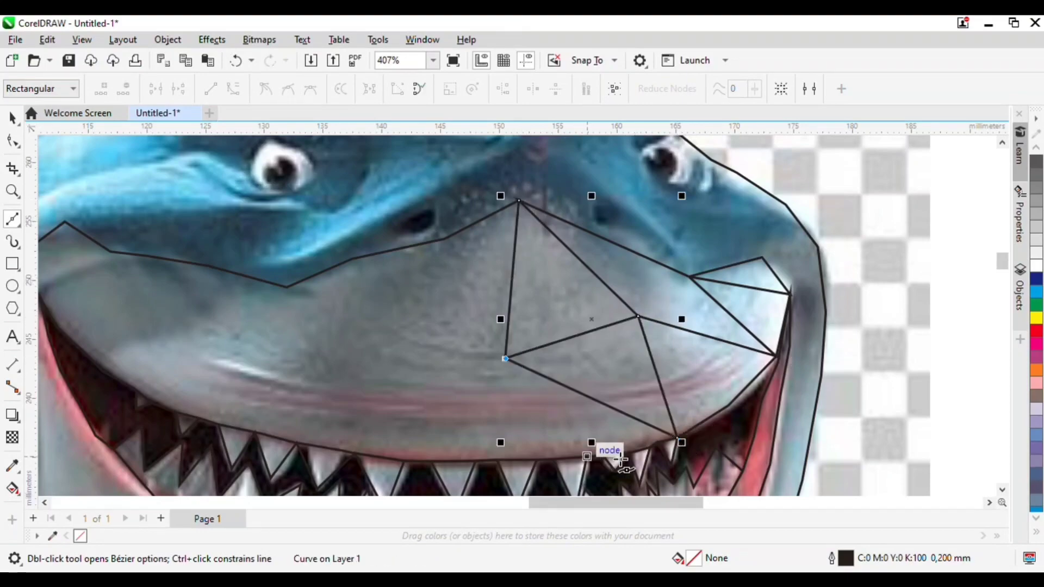
Step: Draw narrow Bézier triangles below the muzzle's central point, adding two new nodes along the pink lip band
{"action": "left_click", "coordinate": [658, 442]}
{"action": "scroll", "coordinate": [544, 427], "scroll_direction": "up", "scroll_amount": 4}
{"action": "scroll", "coordinate": [550, 351], "scroll_direction": "down", "scroll_amount": 3}
{"action": "left_click", "coordinate": [546, 394]}
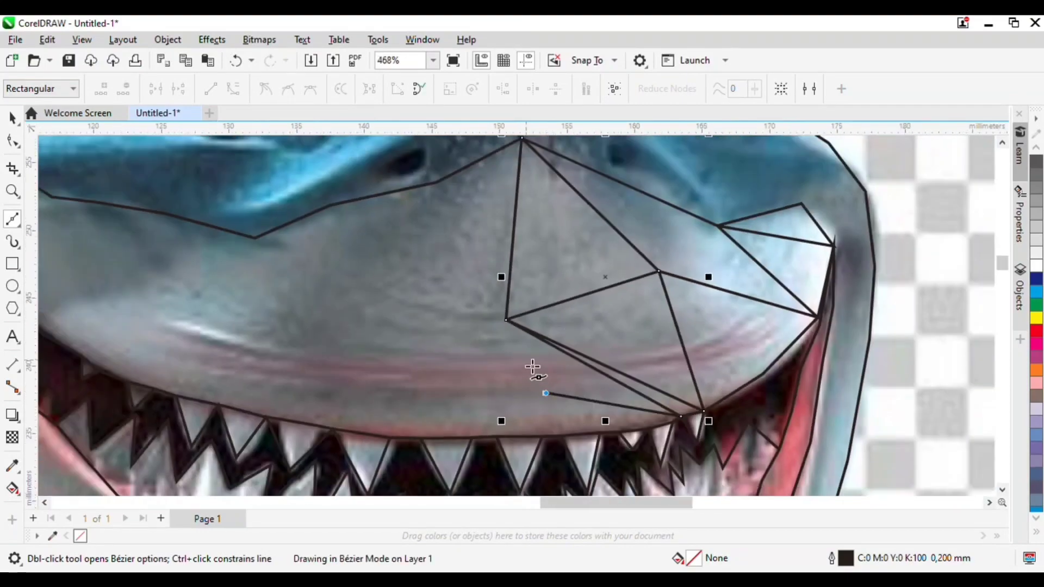
{"action": "left_click", "coordinate": [449, 370]}
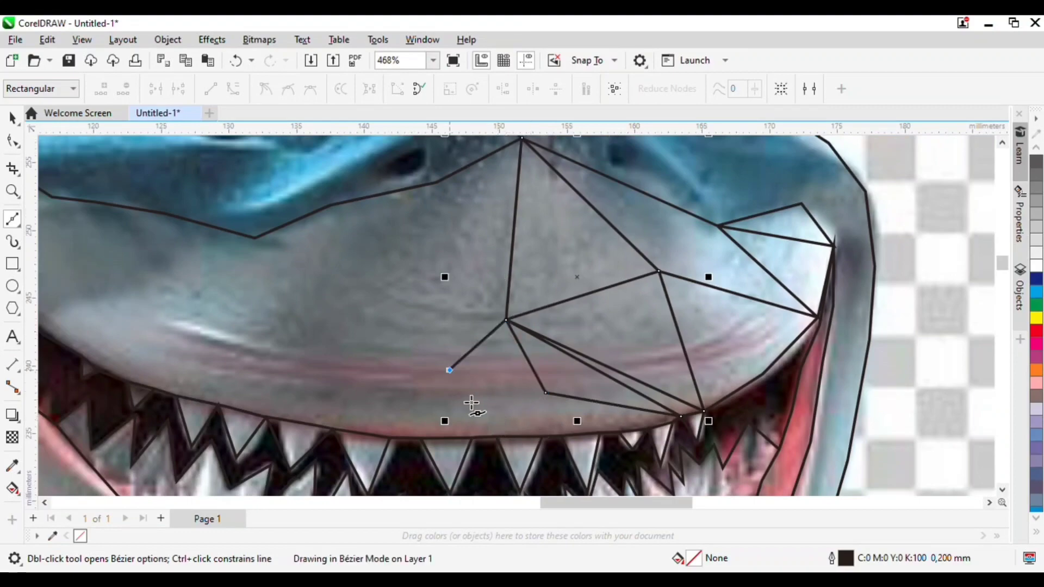
{"action": "left_click", "coordinate": [548, 392]}
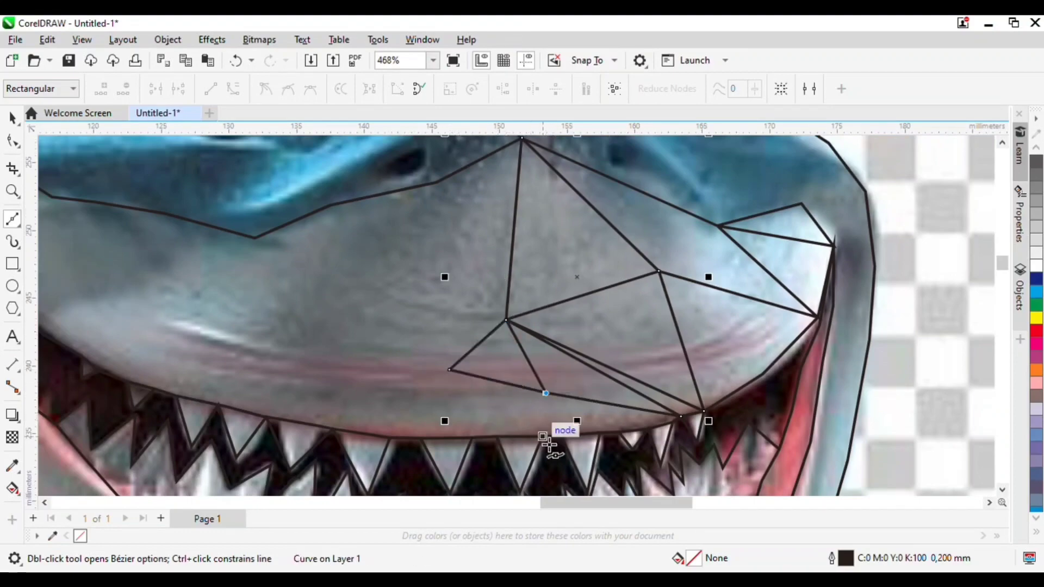
Step: Connect the lower lip-band node to the lip edge and triangulate the thin strip above the right-hand teeth
{"action": "left_click", "coordinate": [542, 438]}
{"action": "scroll", "coordinate": [591, 435], "scroll_direction": "up", "scroll_amount": 4}
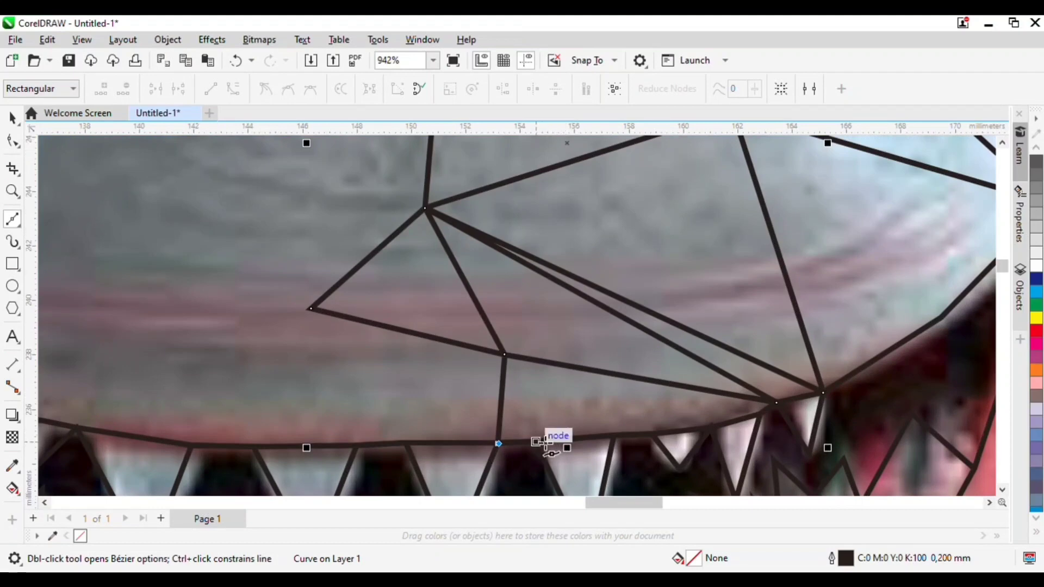
{"action": "left_click", "coordinate": [536, 442]}
{"action": "left_click", "coordinate": [777, 404]}
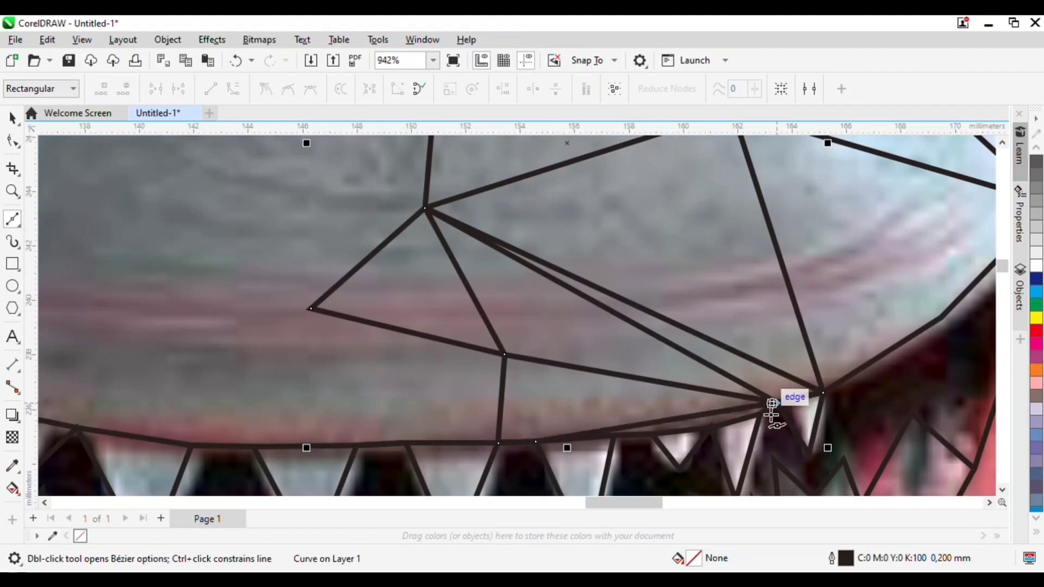
{"action": "left_click", "coordinate": [712, 428]}
{"action": "key", "text": "space"}
{"action": "key", "text": "space"}
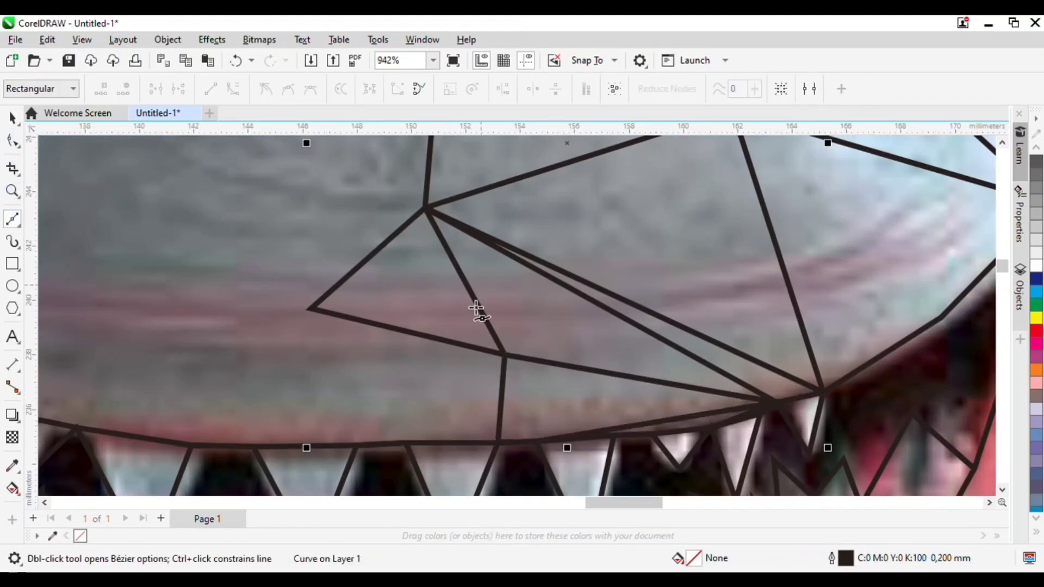
Step: Draw a Bézier triangle from the left lip-band node to the lip edge and back to the lower lip-band node
{"action": "left_click", "coordinate": [312, 309]}
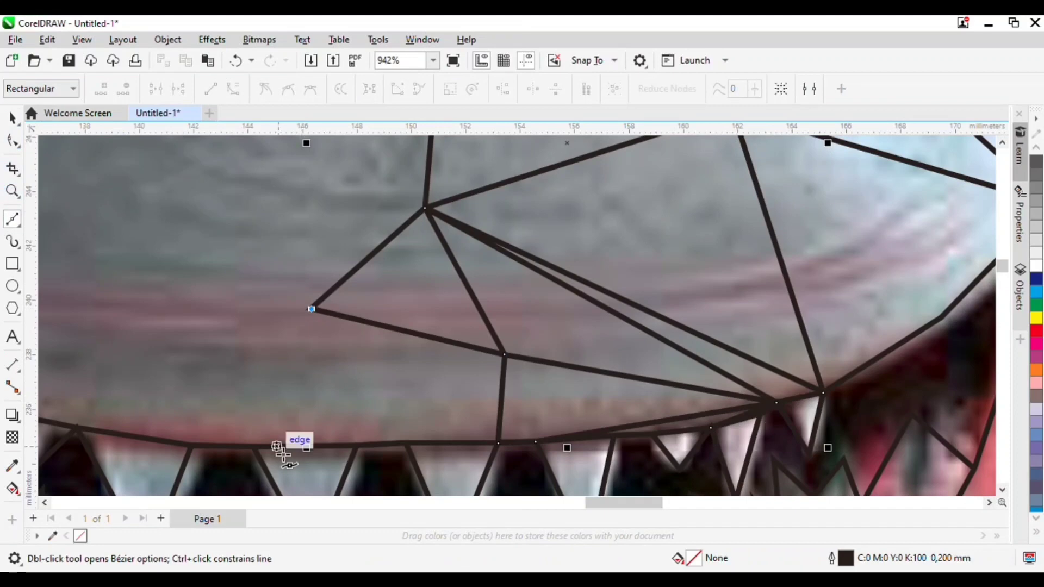
{"action": "double_click", "coordinate": [408, 444]}
{"action": "double_click", "coordinate": [505, 355]}
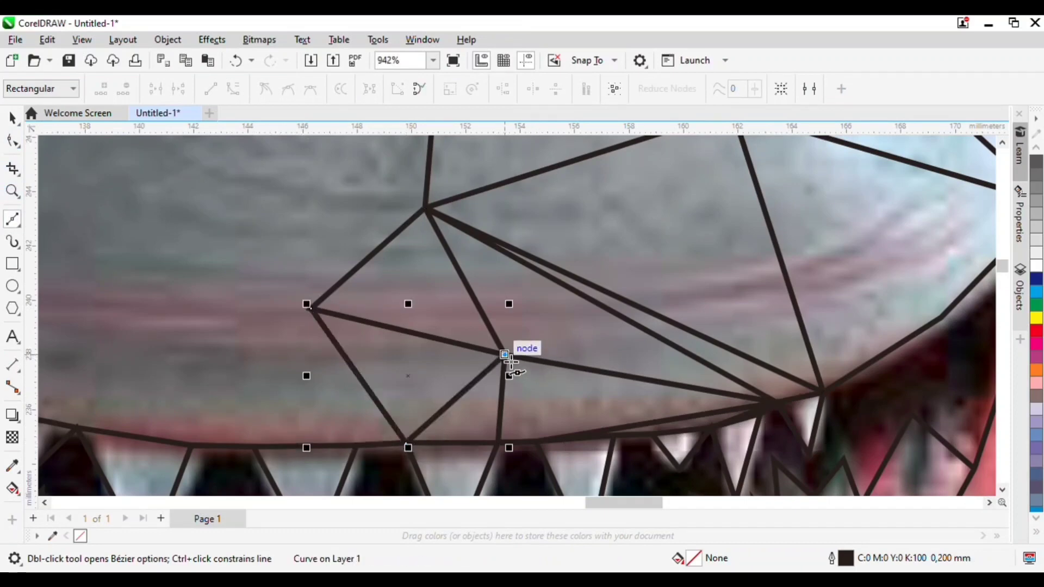
{"action": "key", "text": "space"}
Step: Fan Bézier lines from the left lip-band node to the tooth nodes on the lip edge and add a triangle further left
{"action": "left_click", "coordinate": [13, 219]}
{"action": "scroll", "coordinate": [399, 357], "scroll_direction": "down", "scroll_amount": 2}
{"action": "scroll", "coordinate": [443, 368], "scroll_direction": "up", "scroll_amount": 3}
{"action": "left_click", "coordinate": [498, 453]}
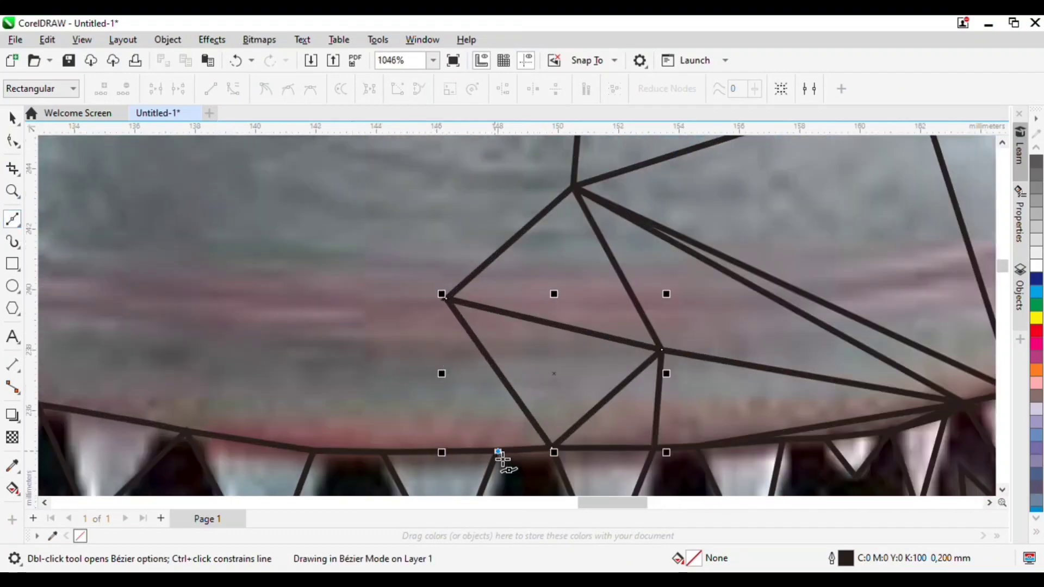
{"action": "double_click", "coordinate": [446, 298]}
{"action": "left_click", "coordinate": [387, 457]}
{"action": "scroll", "coordinate": [421, 419], "scroll_direction": "down", "scroll_amount": 2}
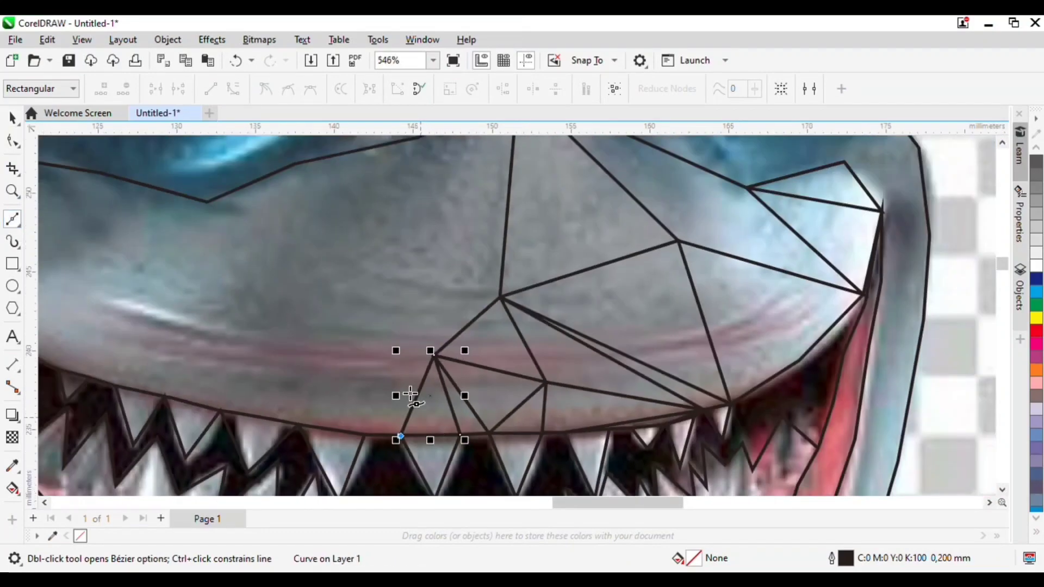
{"action": "scroll", "coordinate": [438, 361], "scroll_direction": "up", "scroll_amount": 1}
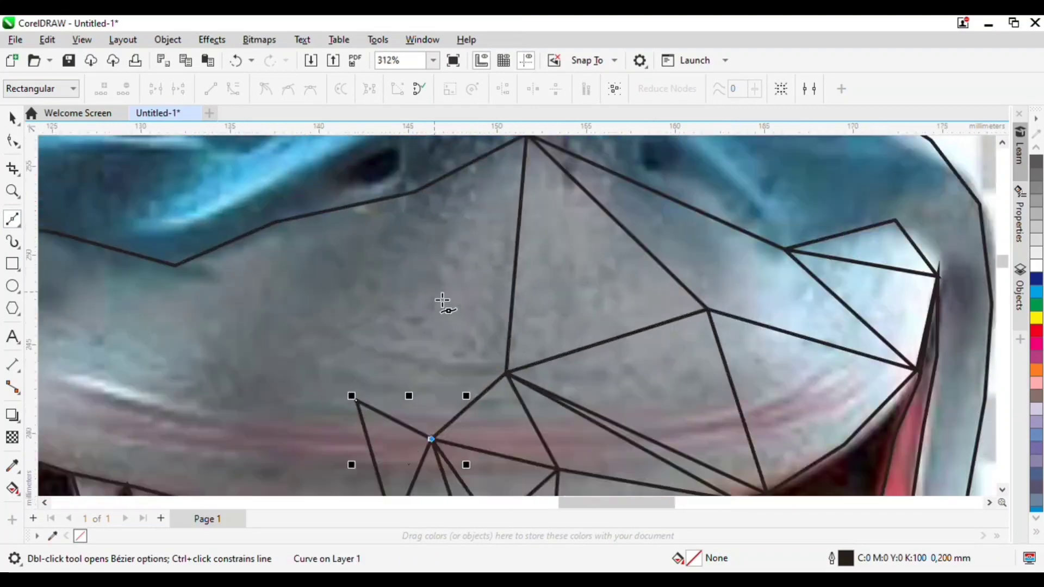
Step: Draw Bézier lines from the lip-band node to the boundary node below the left nostril and down to the muzzle's central point
{"action": "double_click", "coordinate": [423, 205]}
{"action": "left_click", "coordinate": [509, 376]}
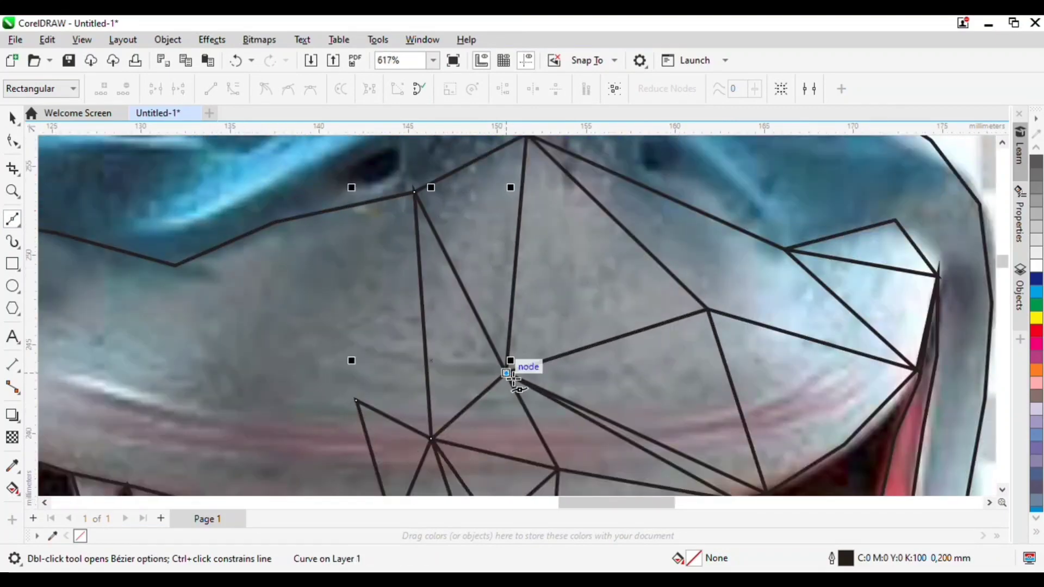
{"action": "key", "text": "space"}
{"action": "key", "text": "space"}
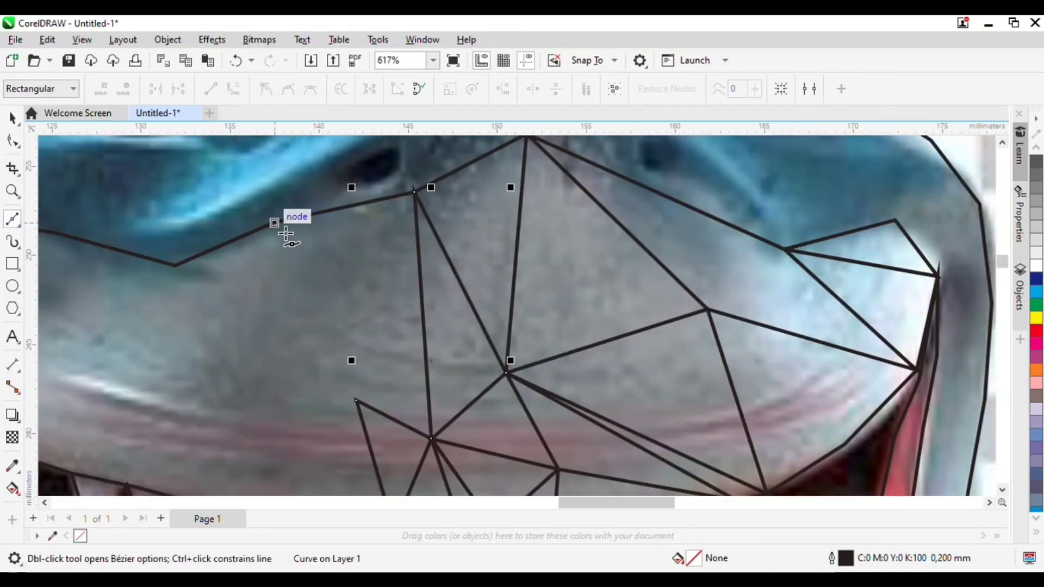
Step: Draw a Bézier triangle between the leftmost lip-band node, the node below the left nostril and the next boundary node to its left
{"action": "left_click", "coordinate": [286, 233]}
{"action": "double_click", "coordinate": [360, 400]}
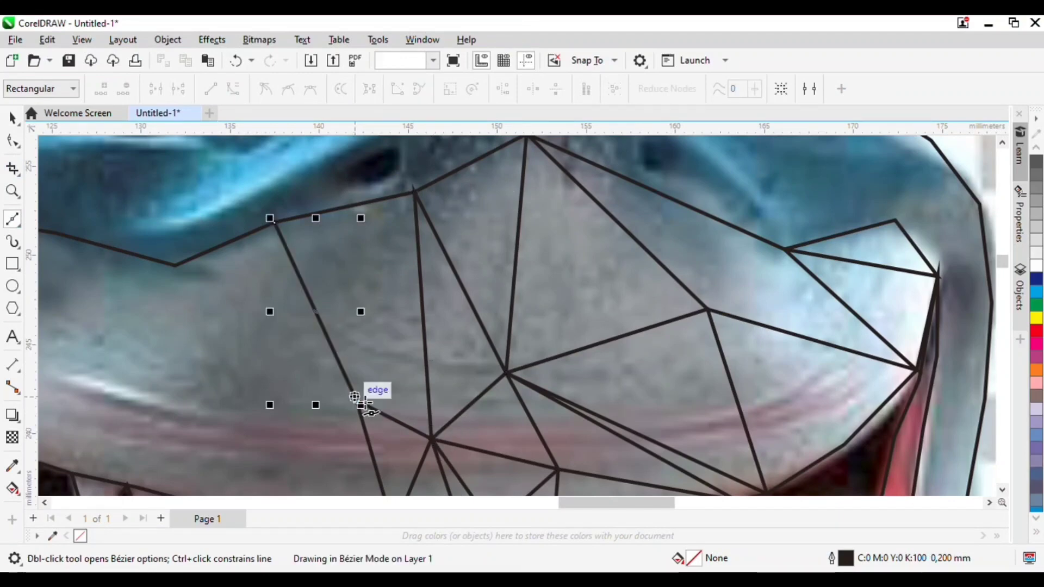
{"action": "left_click", "coordinate": [423, 200]}
{"action": "left_click", "coordinate": [281, 230]}
Step: Draw Bézier lines from the boundary's low point to the leftmost lip-band node, down to the lip edge and back
{"action": "scroll", "coordinate": [489, 250], "scroll_direction": "down", "scroll_amount": 2}
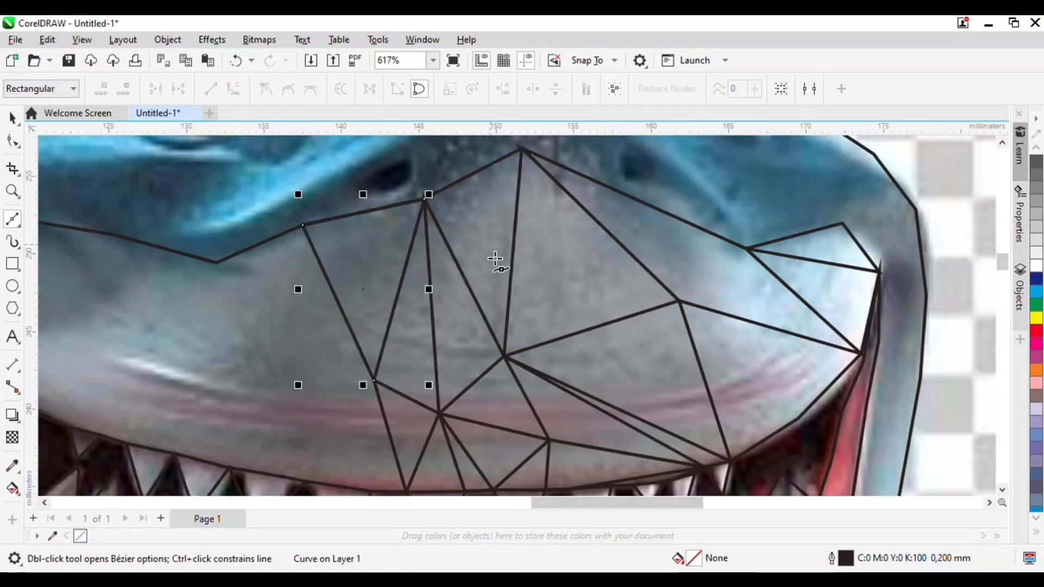
{"action": "left_click", "coordinate": [288, 266]}
{"action": "left_click", "coordinate": [410, 356]}
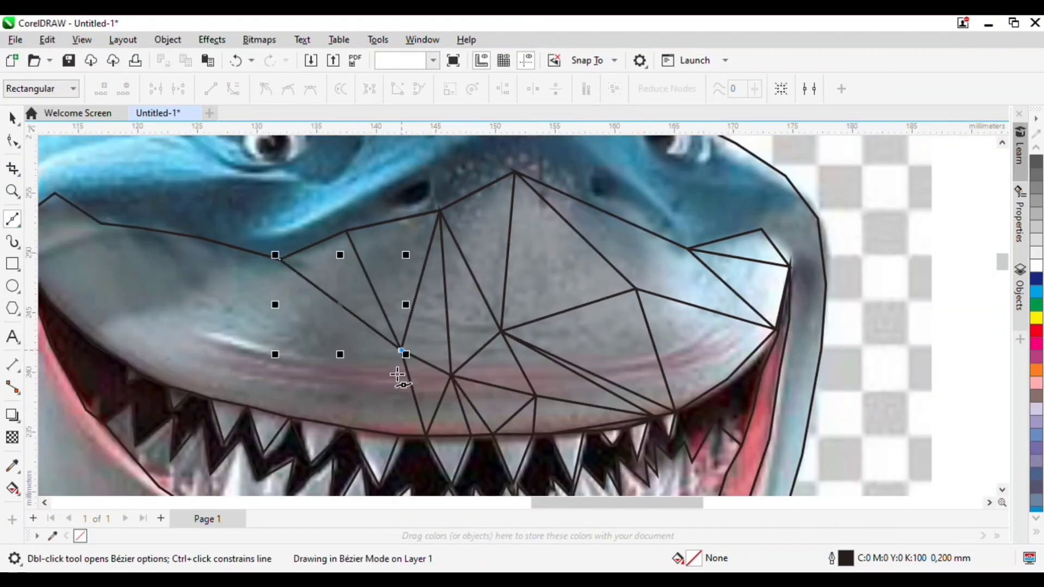
{"action": "left_click", "coordinate": [407, 444]}
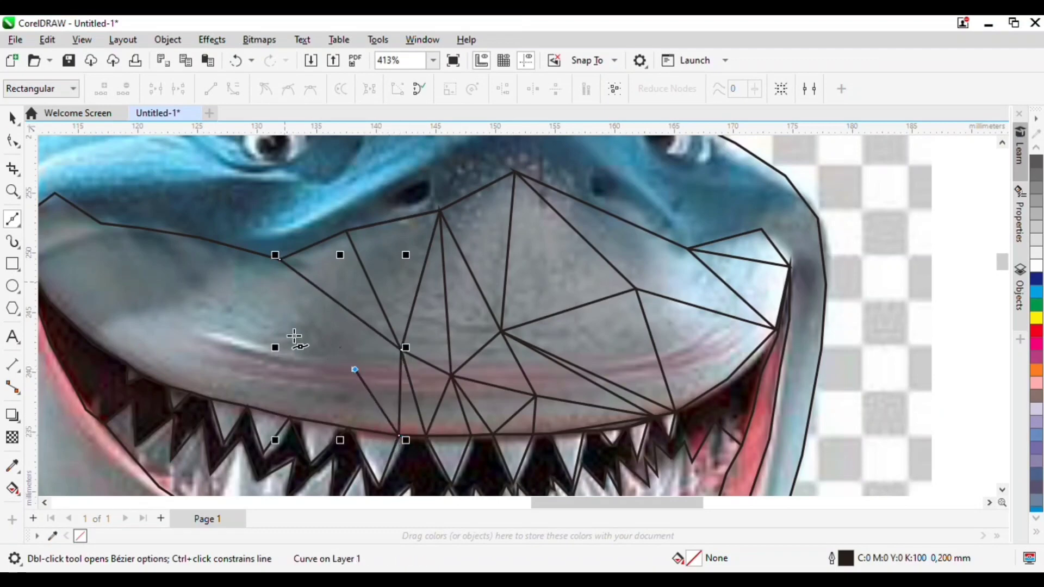
{"action": "left_click", "coordinate": [290, 272]}
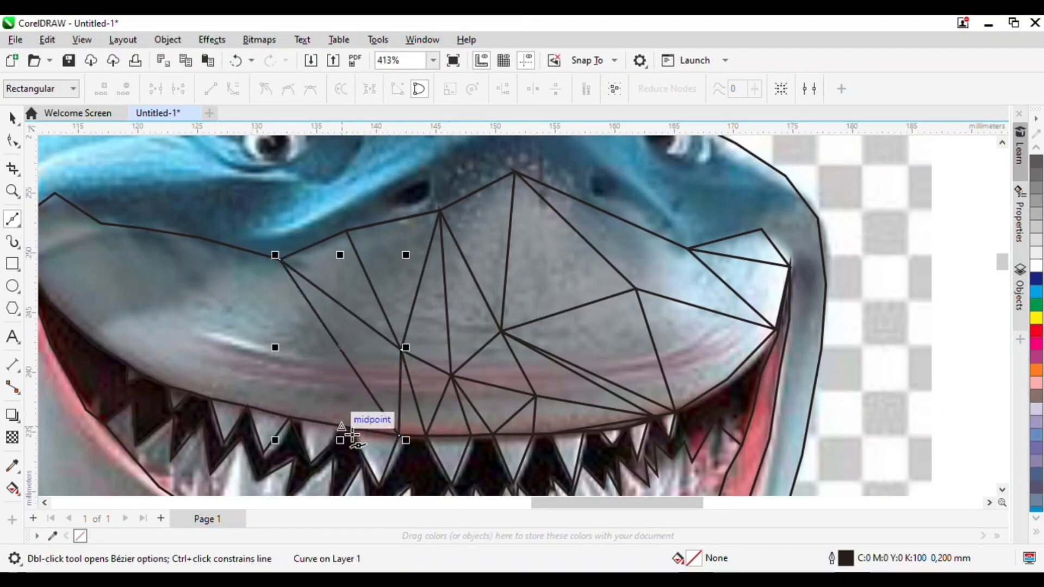
Step: Draw Bézier triangles over the left cheek, linking the boundary's low point, two new inner nodes and the lip edge
{"action": "left_click", "coordinate": [280, 260]}
{"action": "left_click", "coordinate": [184, 316]}
{"action": "left_click", "coordinate": [264, 354]}
{"action": "left_click", "coordinate": [298, 426]}
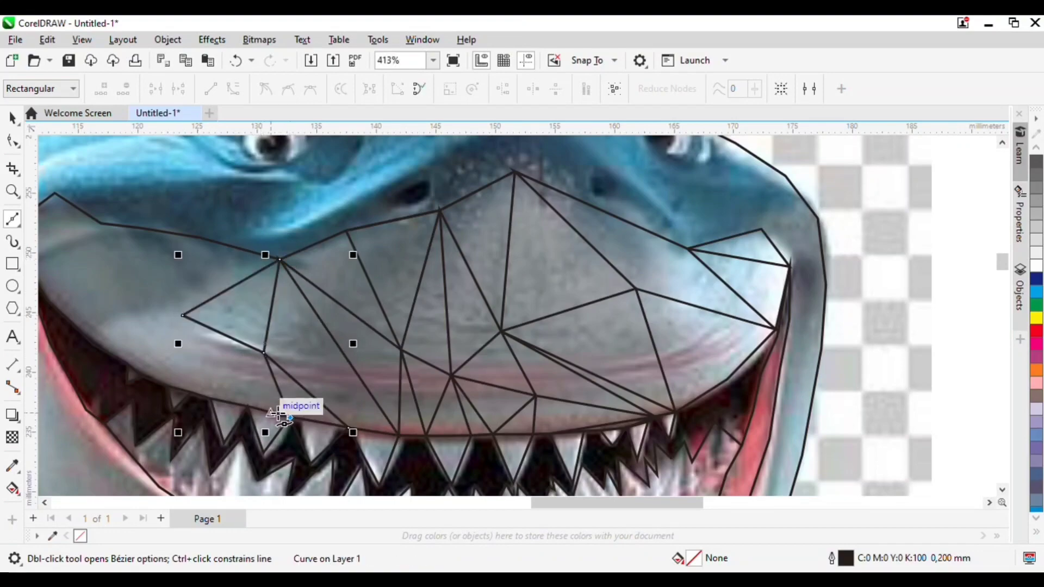
{"action": "left_click", "coordinate": [186, 317]}
{"action": "left_click", "coordinate": [248, 408]}
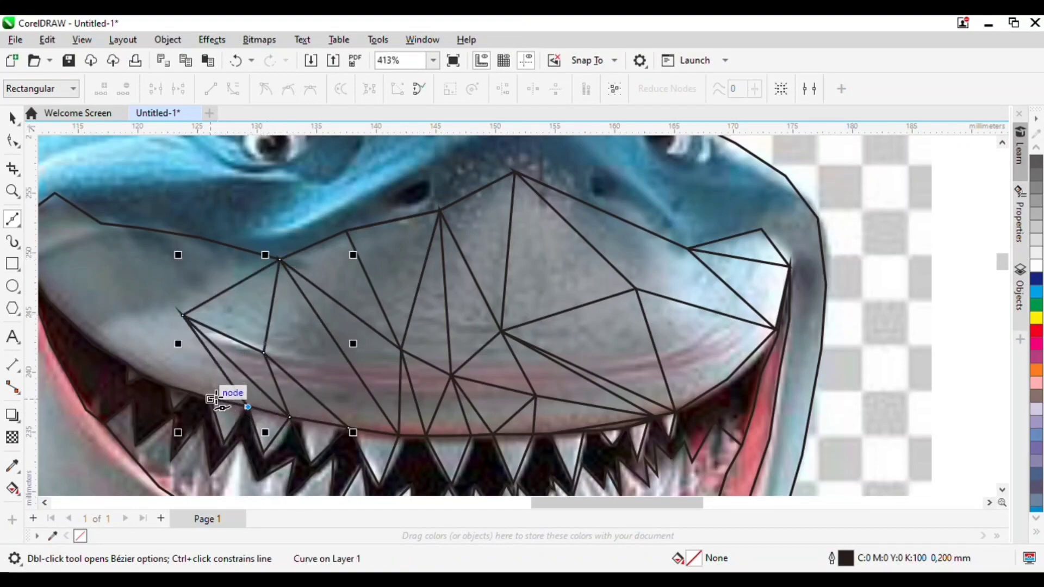
Step: Fan further Bézier lines from the left cheek's outer inner node down to the lip edge above the left teeth
{"action": "scroll", "coordinate": [174, 370], "scroll_direction": "up", "scroll_amount": 2}
{"action": "left_click", "coordinate": [10, 123]}
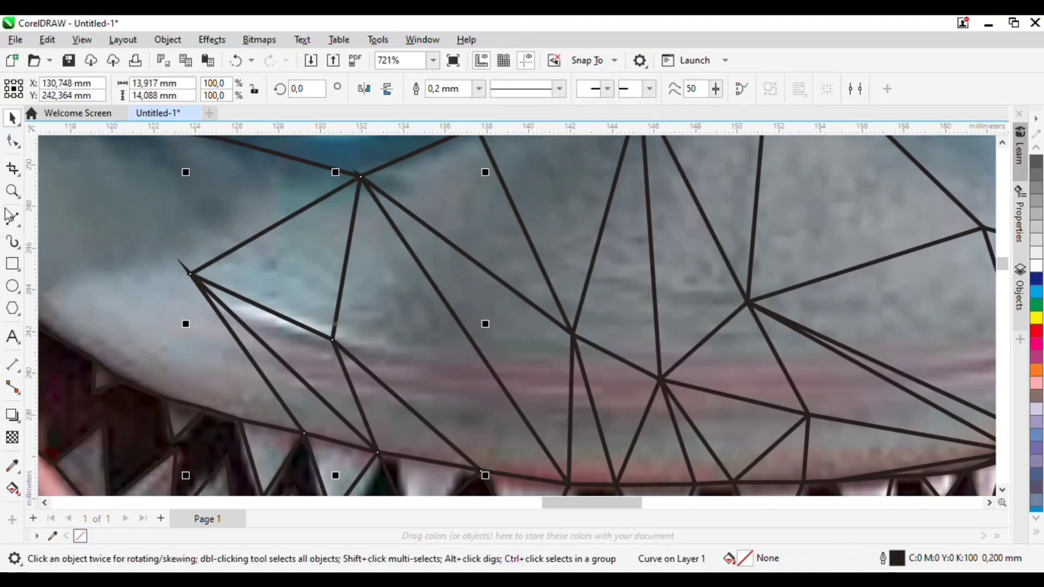
{"action": "left_click", "coordinate": [12, 220]}
{"action": "left_click", "coordinate": [191, 274]}
{"action": "left_click", "coordinate": [217, 412]}
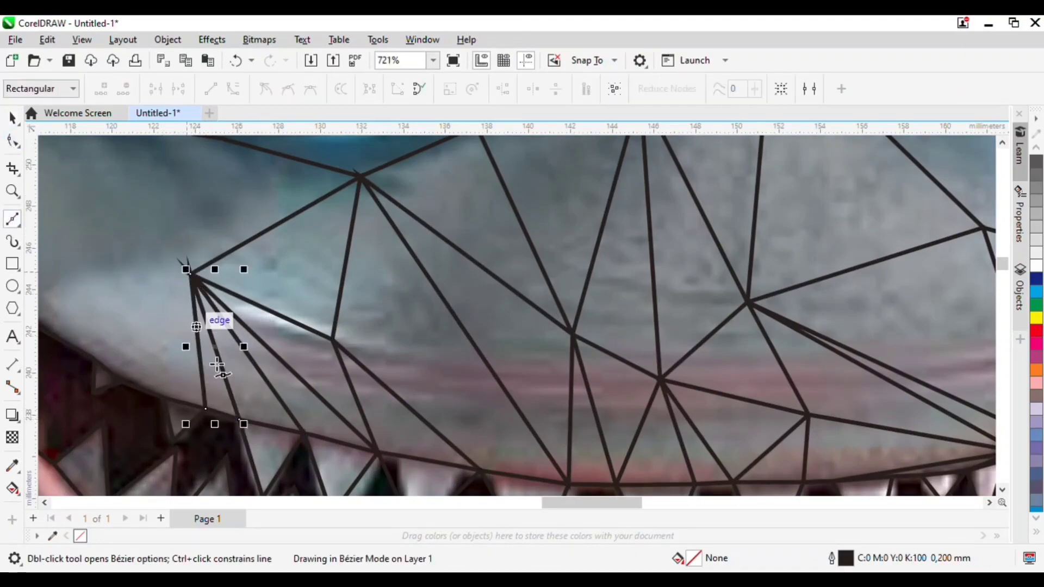
Step: Draw Bézier lines joining two points on the muzzle's upper-left boundary to the left cheek node
{"action": "scroll", "coordinate": [210, 319], "scroll_direction": "down", "scroll_amount": 1}
{"action": "left_click", "coordinate": [289, 278]}
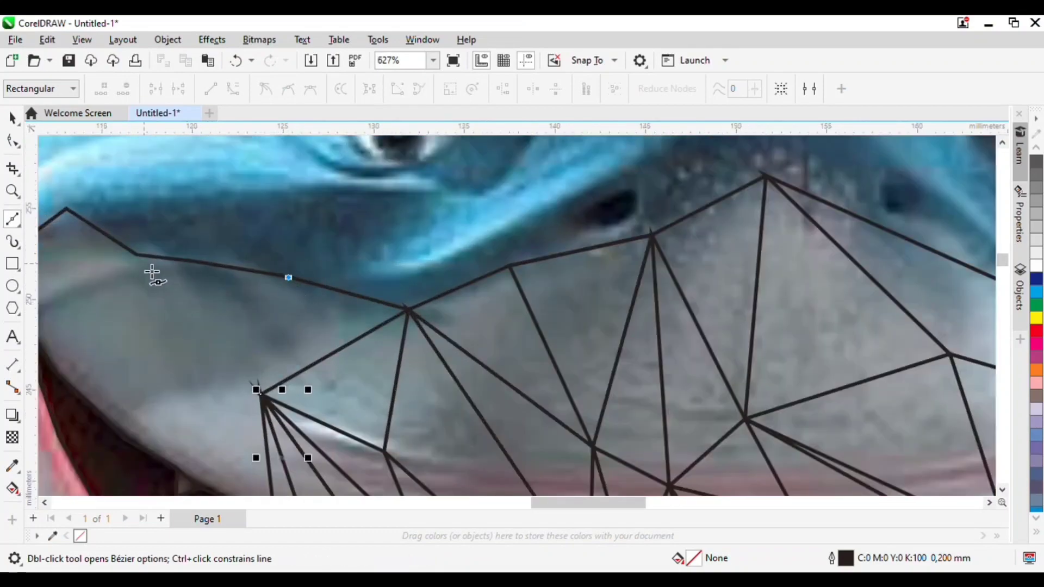
{"action": "left_click", "coordinate": [260, 394]}
{"action": "left_click", "coordinate": [204, 267]}
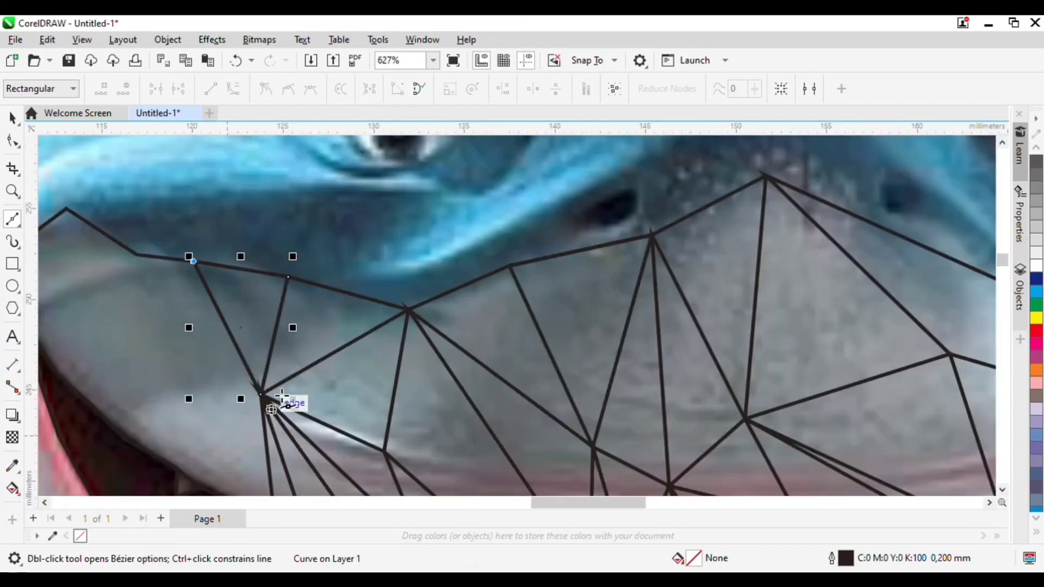
Step: Draw Bézier lines zigzagging between the lip edge and the upper boundary at the left end of the muzzle
{"action": "scroll", "coordinate": [269, 401], "scroll_direction": "down", "scroll_amount": 1}
{"action": "left_click", "coordinate": [221, 465]}
{"action": "left_click", "coordinate": [170, 286]}
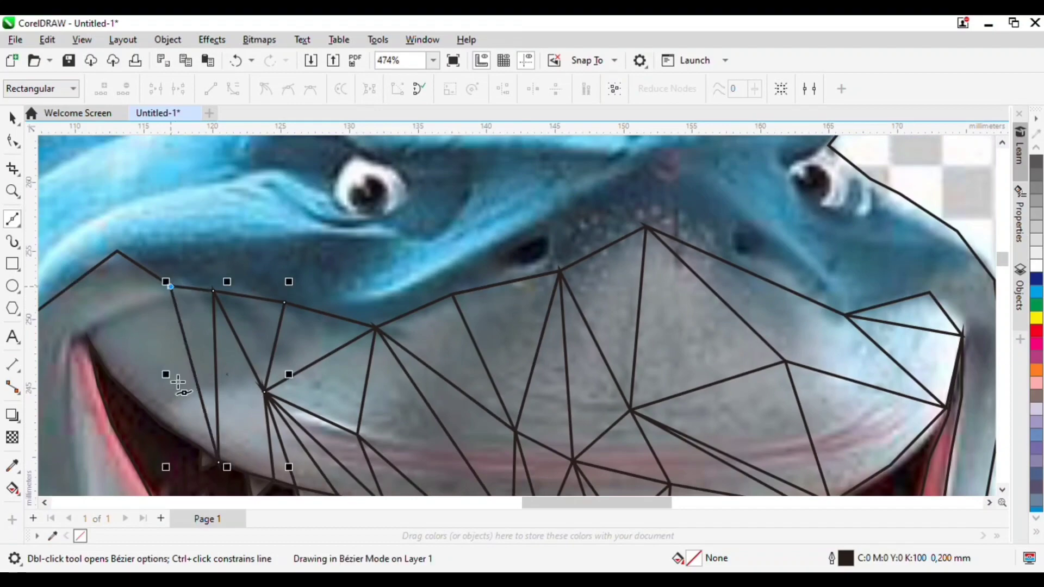
{"action": "left_click", "coordinate": [162, 426]}
{"action": "scroll", "coordinate": [161, 426], "scroll_direction": "down", "scroll_amount": 2}
{"action": "scroll", "coordinate": [266, 323], "scroll_direction": "up", "scroll_amount": 2}
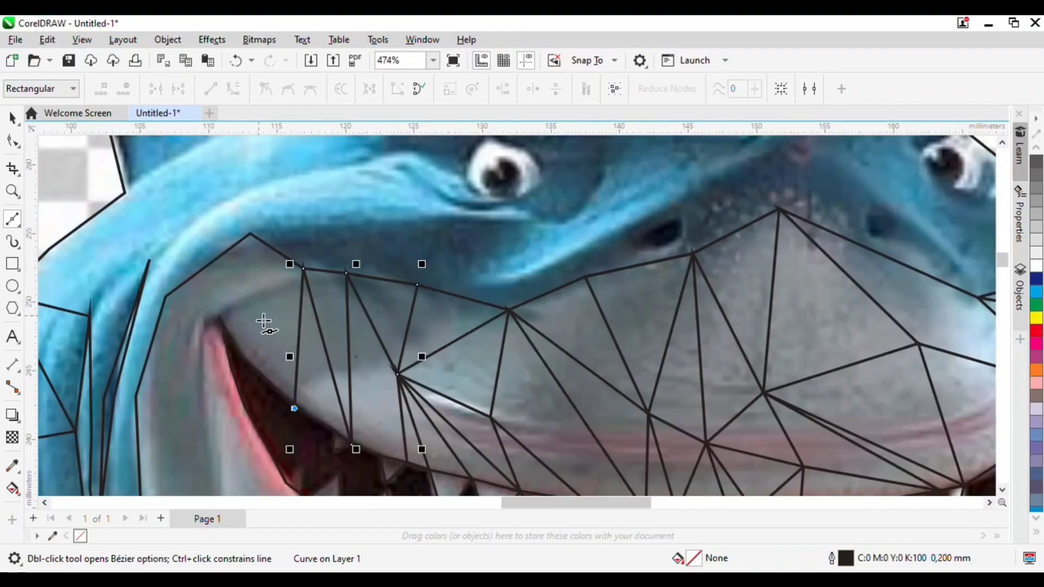
Step: Draw Bézier lines around a new inner node above the left mouth corner, linking the upper and outer boundary points and the corner
{"action": "left_click", "coordinate": [253, 303]}
{"action": "left_click", "coordinate": [303, 268]}
{"action": "left_click", "coordinate": [166, 297]}
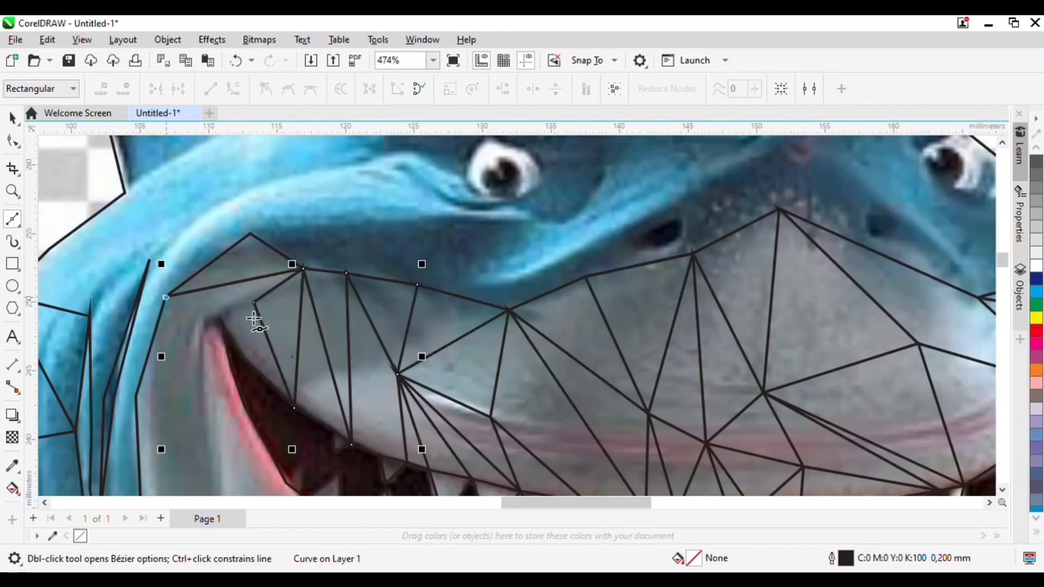
{"action": "left_click", "coordinate": [253, 303]}
{"action": "left_click", "coordinate": [221, 322]}
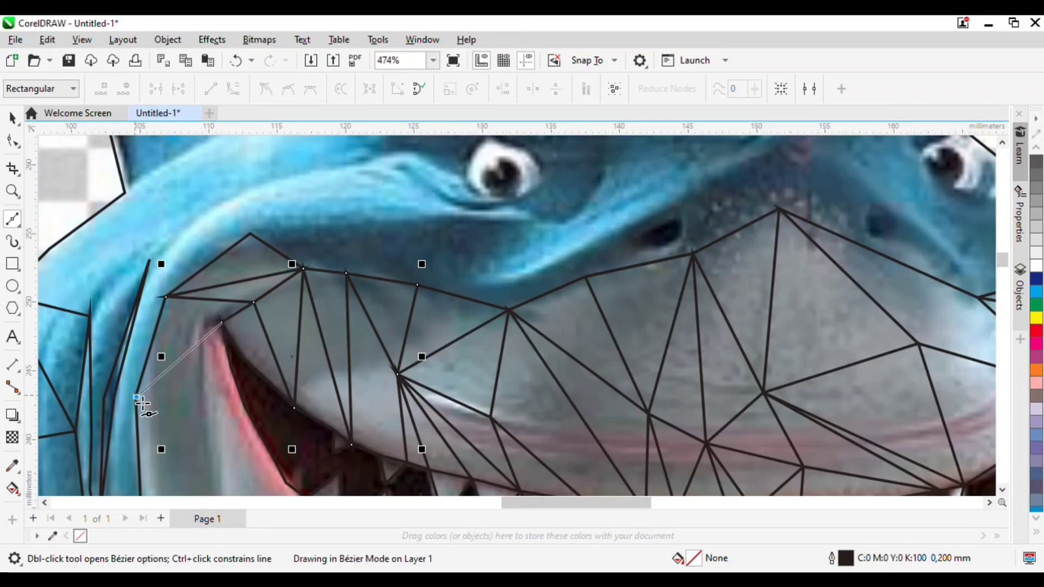
Step: Draw Bézier lines zigzagging between the outer cheek boundary and the pink mouth edge below the left mouth corner
{"action": "left_click", "coordinate": [137, 398]}
{"action": "left_click", "coordinate": [232, 367]}
{"action": "scroll", "coordinate": [157, 470], "scroll_direction": "down", "scroll_amount": 2}
{"action": "scroll", "coordinate": [196, 456], "scroll_direction": "up", "scroll_amount": 2}
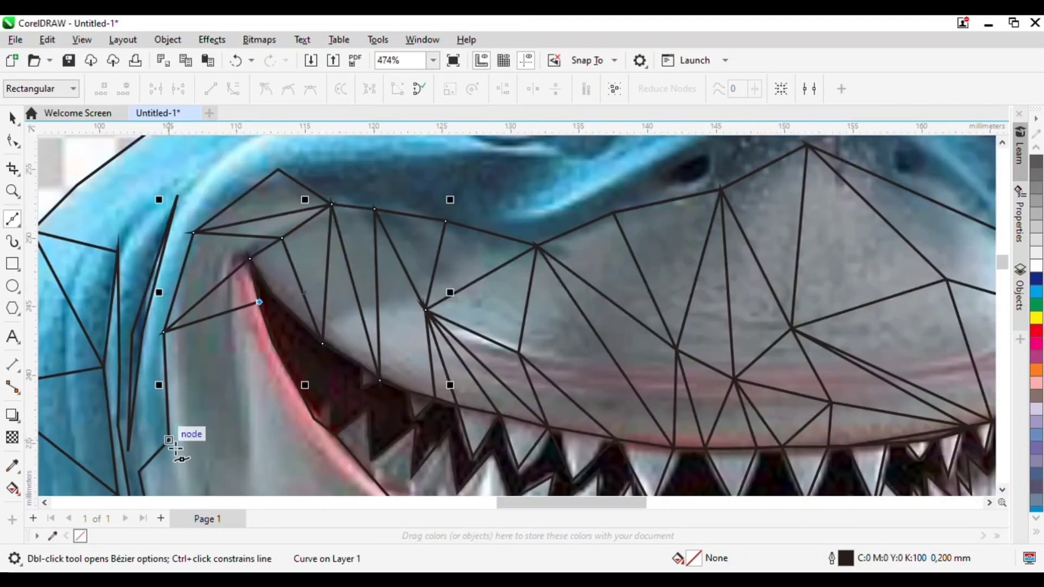
{"action": "left_click", "coordinate": [169, 441]}
{"action": "left_click", "coordinate": [273, 342]}
{"action": "scroll", "coordinate": [233, 455], "scroll_direction": "down", "scroll_amount": 2}
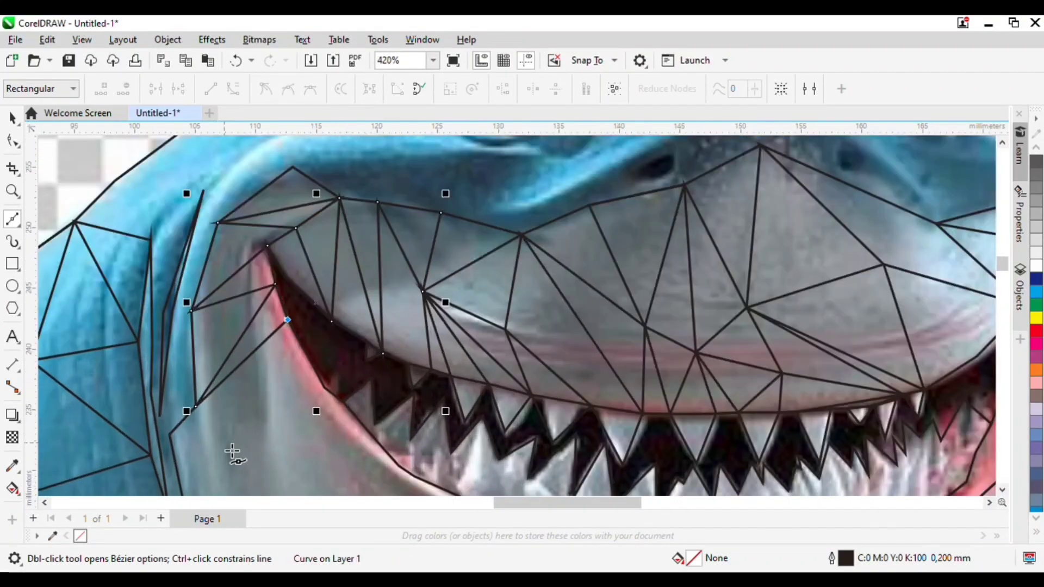
Step: Draw Bézier lines linking a new lower-cheek node with the mouth edge and the cheek's outer boundary
{"action": "scroll", "coordinate": [239, 451], "scroll_direction": "up", "scroll_amount": 2}
{"action": "left_click", "coordinate": [270, 439]}
{"action": "left_click", "coordinate": [162, 434]}
{"action": "scroll", "coordinate": [361, 353], "scroll_direction": "down", "scroll_amount": 2}
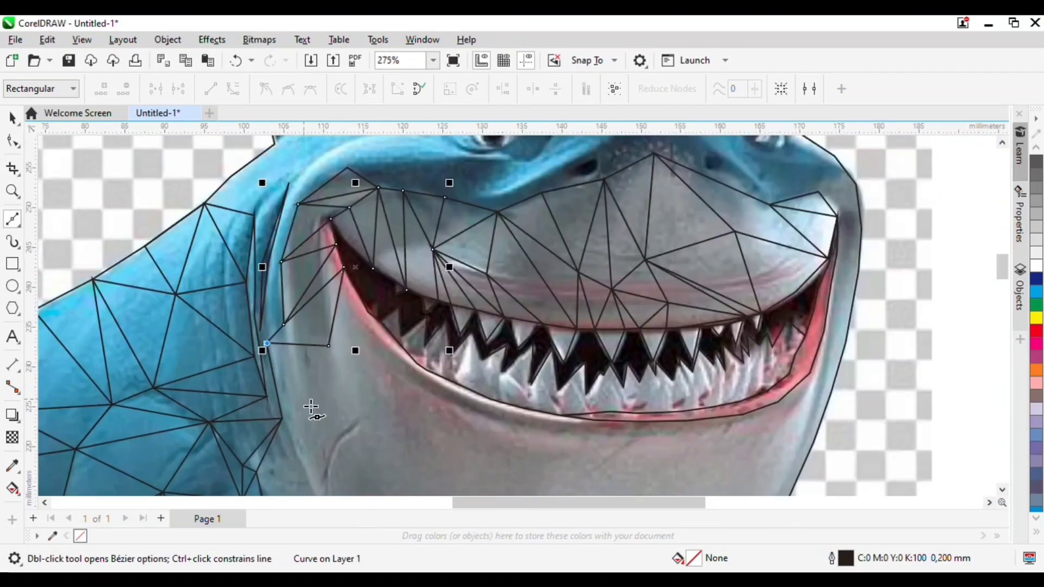
{"action": "scroll", "coordinate": [327, 403], "scroll_direction": "up", "scroll_amount": 2}
{"action": "left_click", "coordinate": [350, 332]}
{"action": "scroll", "coordinate": [374, 343], "scroll_direction": "up", "scroll_amount": 1}
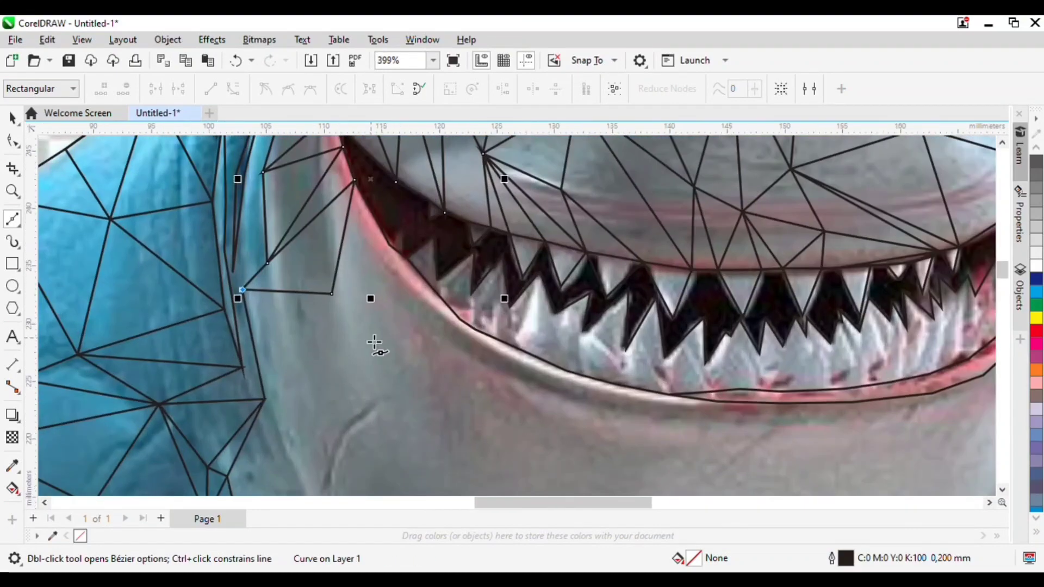
{"action": "left_click", "coordinate": [342, 302]}
{"action": "scroll", "coordinate": [398, 276], "scroll_direction": "down", "scroll_amount": 2}
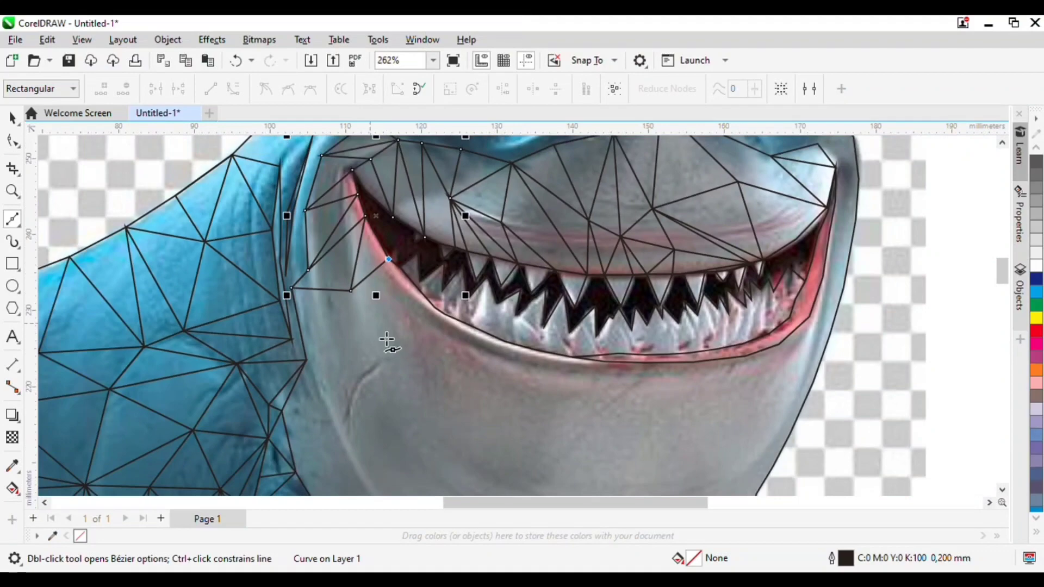
Step: Add a second lower-cheek node with Bézier lines to the first cheek node, the body boundary and the lower lip edge
{"action": "left_click", "coordinate": [381, 338]}
{"action": "left_click", "coordinate": [353, 291]}
{"action": "left_click", "coordinate": [307, 360]}
{"action": "left_click", "coordinate": [380, 338]}
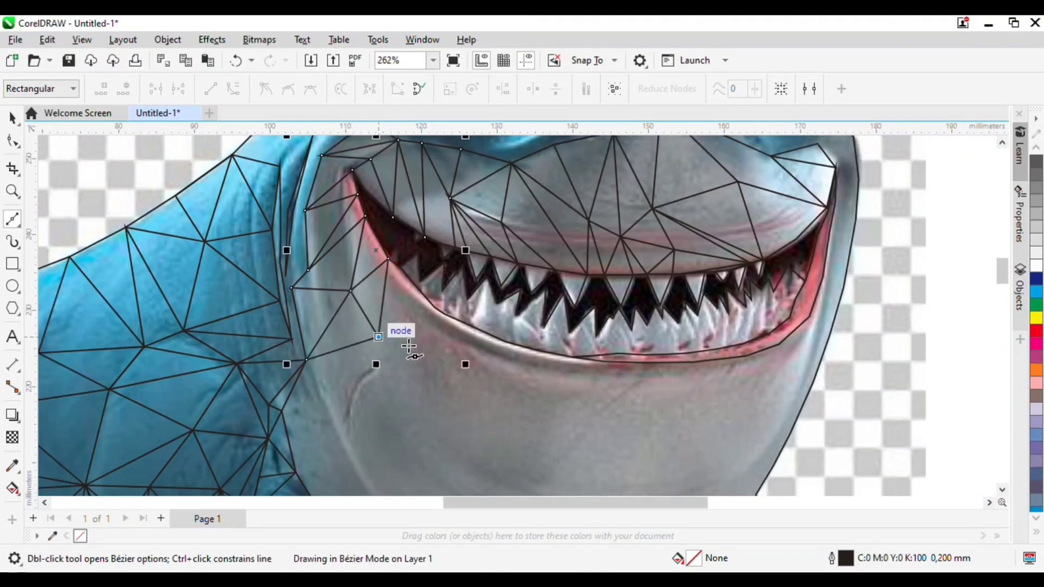
{"action": "left_click", "coordinate": [435, 309]}
{"action": "scroll", "coordinate": [438, 321], "scroll_direction": "down", "scroll_amount": 4}
{"action": "scroll", "coordinate": [456, 327], "scroll_direction": "up", "scroll_amount": 4}
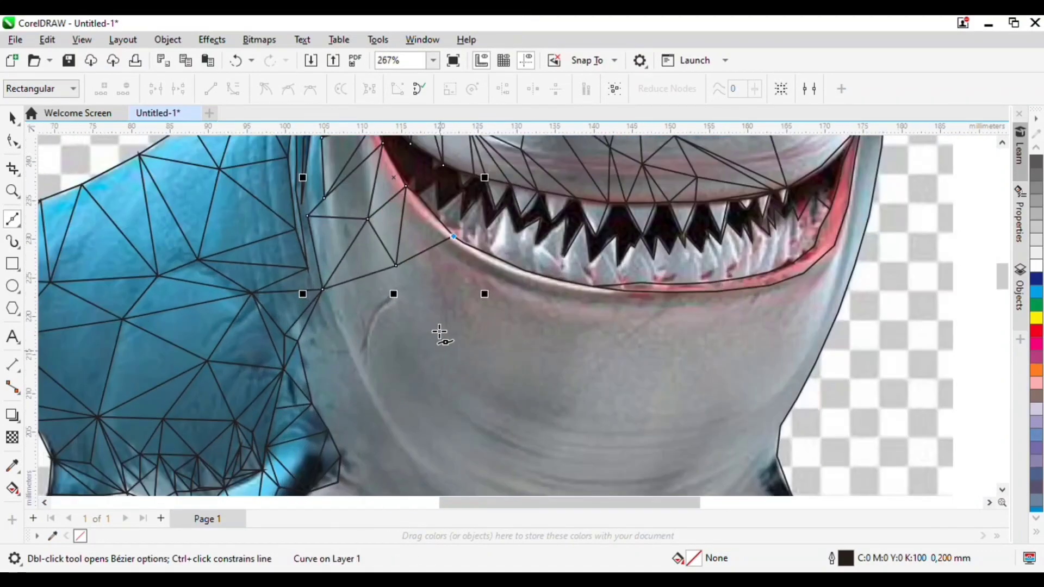
Step: Draw Bézier lines from the lower lip edge through two new chin nodes, returning to the body boundary
{"action": "left_click", "coordinate": [443, 323]}
{"action": "left_click", "coordinate": [396, 266]}
{"action": "left_click", "coordinate": [375, 345]}
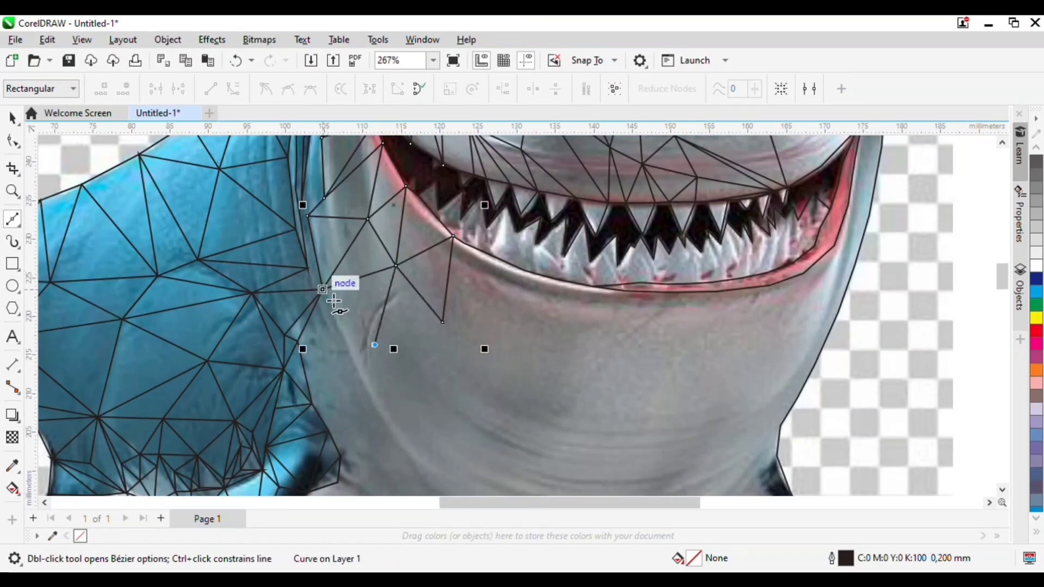
{"action": "left_click", "coordinate": [322, 289]}
Step: Draw Bézier lines zigzagging between the body boundary and three new nodes along the left side of the throat
{"action": "left_click", "coordinate": [349, 368]}
{"action": "left_click", "coordinate": [311, 403]}
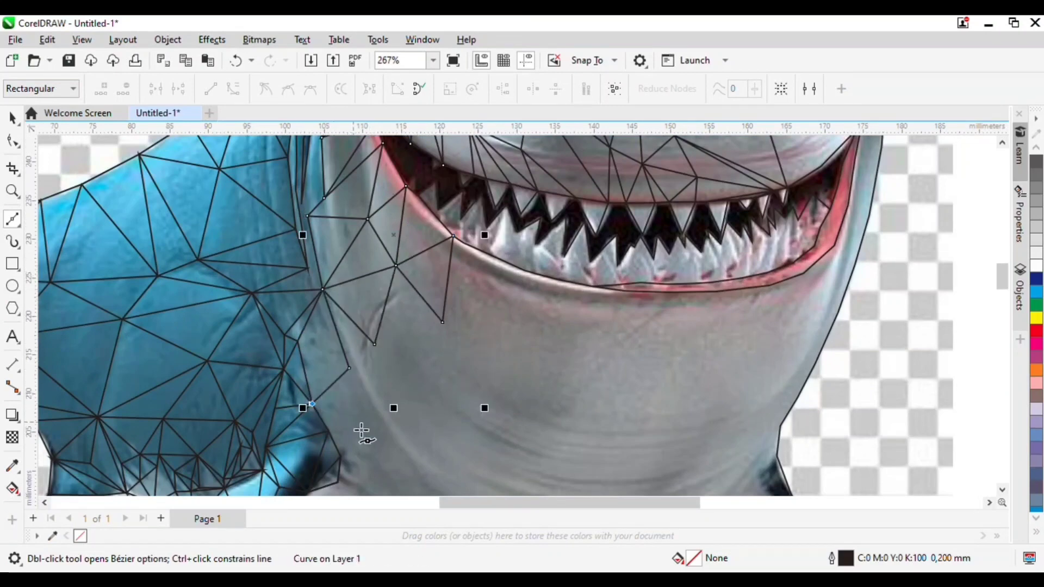
{"action": "left_click", "coordinate": [378, 413]}
{"action": "left_click", "coordinate": [329, 432]}
{"action": "left_click", "coordinate": [412, 450]}
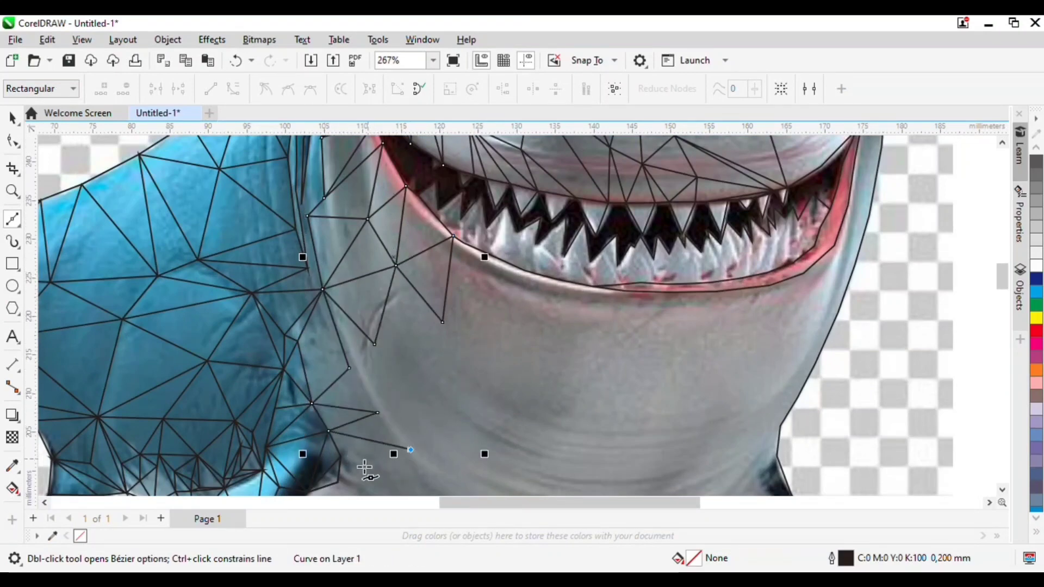
Step: Extend the Bézier zigzag beside the left pectoral fin's base with another belly node and a point below it
{"action": "left_click", "coordinate": [342, 459]}
{"action": "scroll", "coordinate": [425, 402], "scroll_direction": "down", "scroll_amount": 1}
{"action": "scroll", "coordinate": [413, 488], "scroll_direction": "down", "scroll_amount": 2}
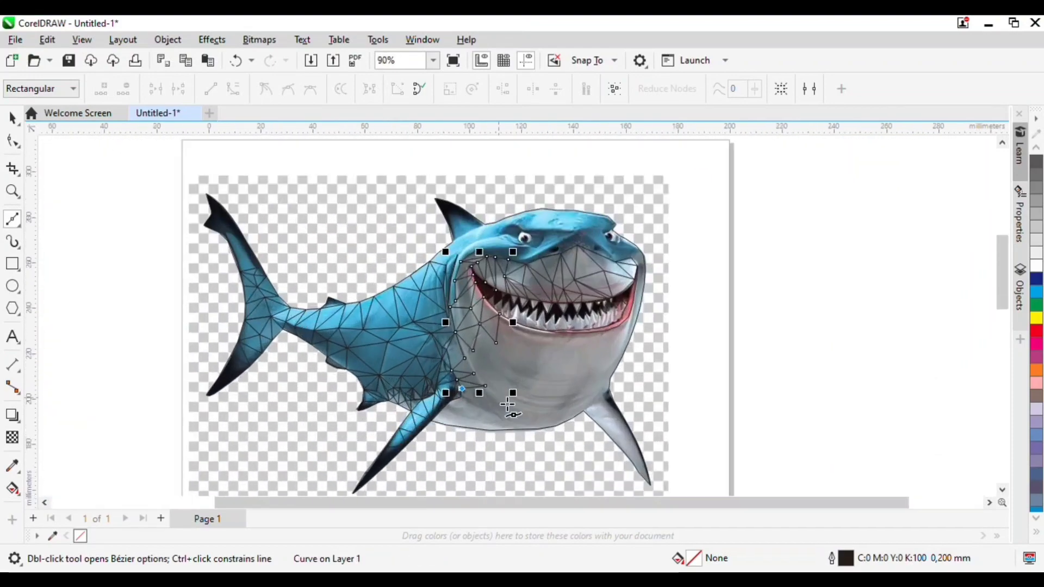
{"action": "scroll", "coordinate": [435, 438], "scroll_direction": "up", "scroll_amount": 4}
{"action": "left_click", "coordinate": [441, 436]}
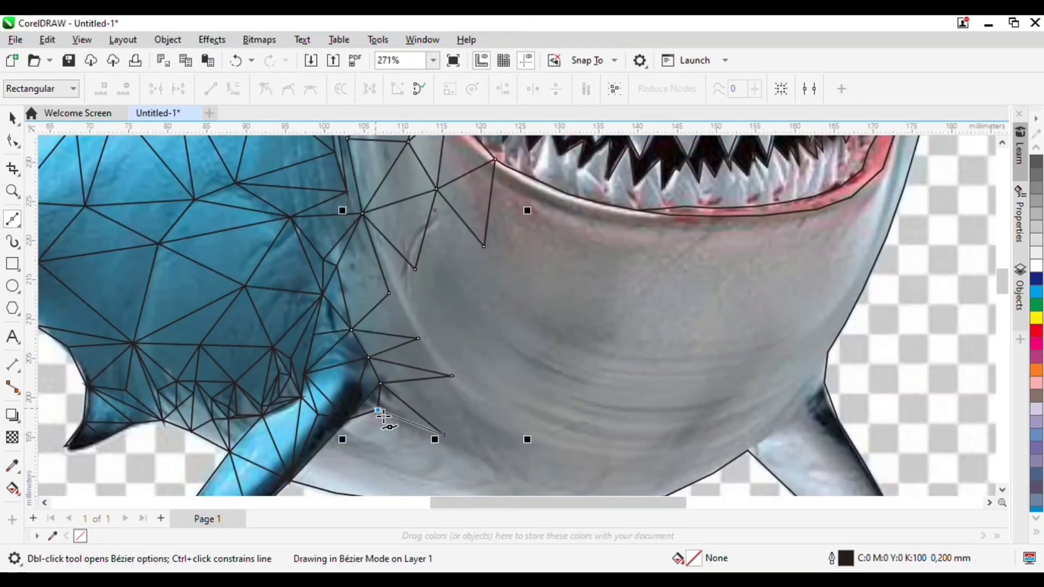
{"action": "left_click", "coordinate": [379, 411]}
{"action": "scroll", "coordinate": [380, 412], "scroll_direction": "down", "scroll_amount": 2}
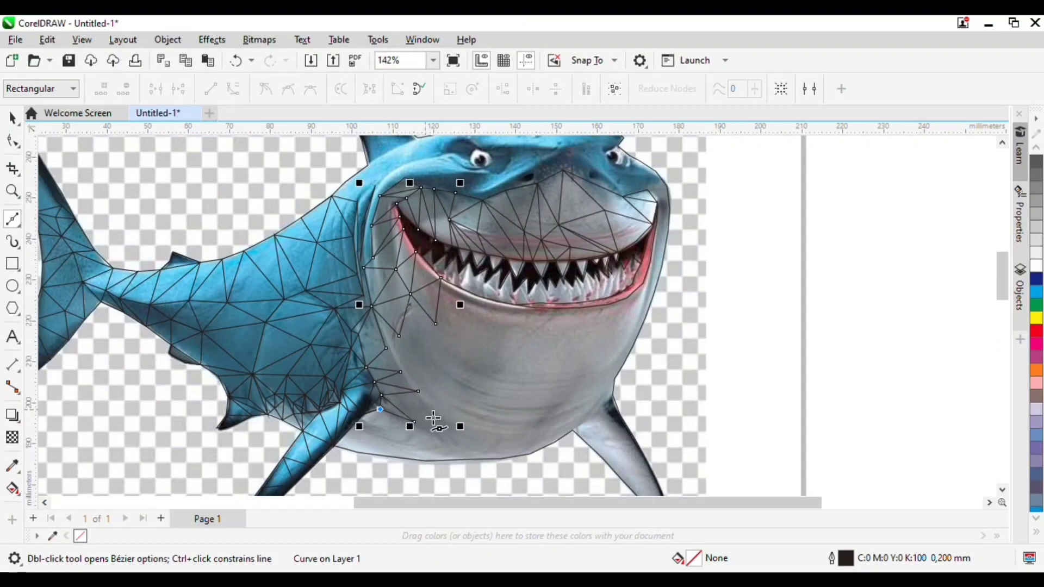
Step: Draw Bézier lines between the left pectoral fin's base and two points on the belly's lower edge, ending the curve
{"action": "scroll", "coordinate": [433, 419], "scroll_direction": "up", "scroll_amount": 3}
{"action": "left_click", "coordinate": [427, 461]}
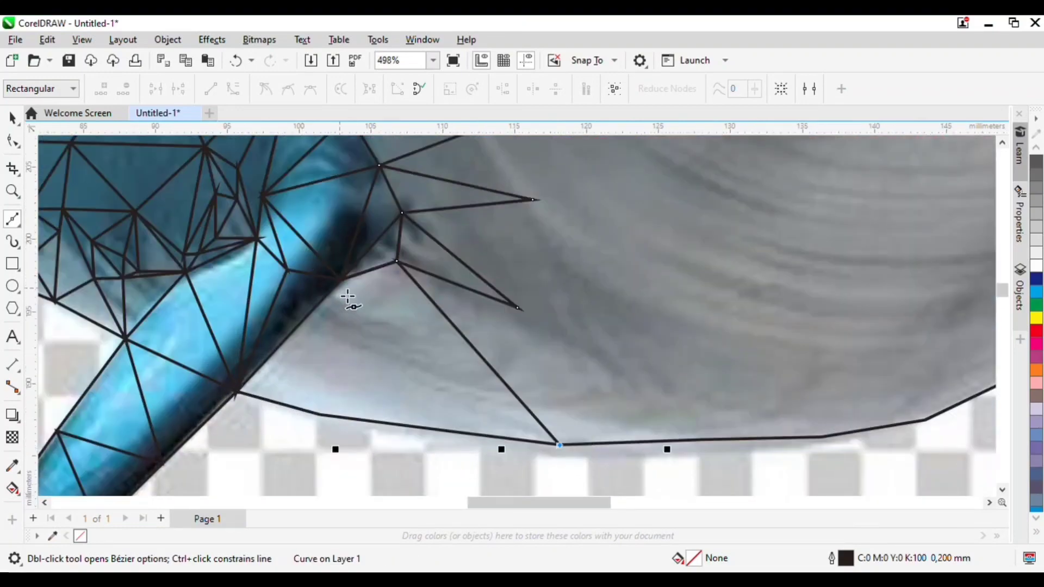
{"action": "left_click", "coordinate": [341, 280]}
{"action": "left_click", "coordinate": [319, 414]}
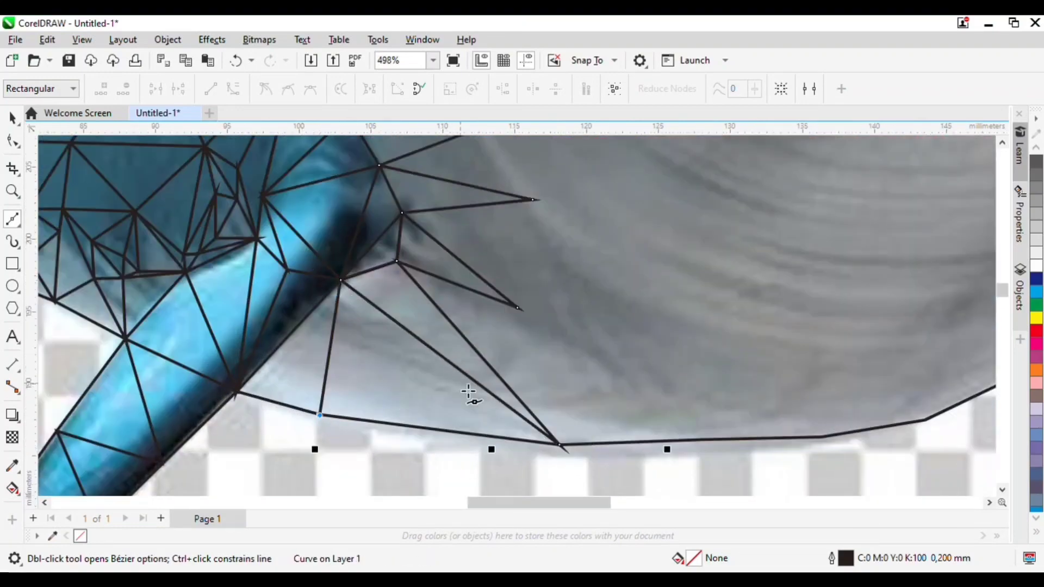
{"action": "key", "text": "space"}
Step: Draw a closed Bézier triangle joining the left chin node to the two throat nodes beneath it
{"action": "left_click", "coordinate": [12, 219]}
{"action": "scroll", "coordinate": [488, 408], "scroll_direction": "down", "scroll_amount": 5}
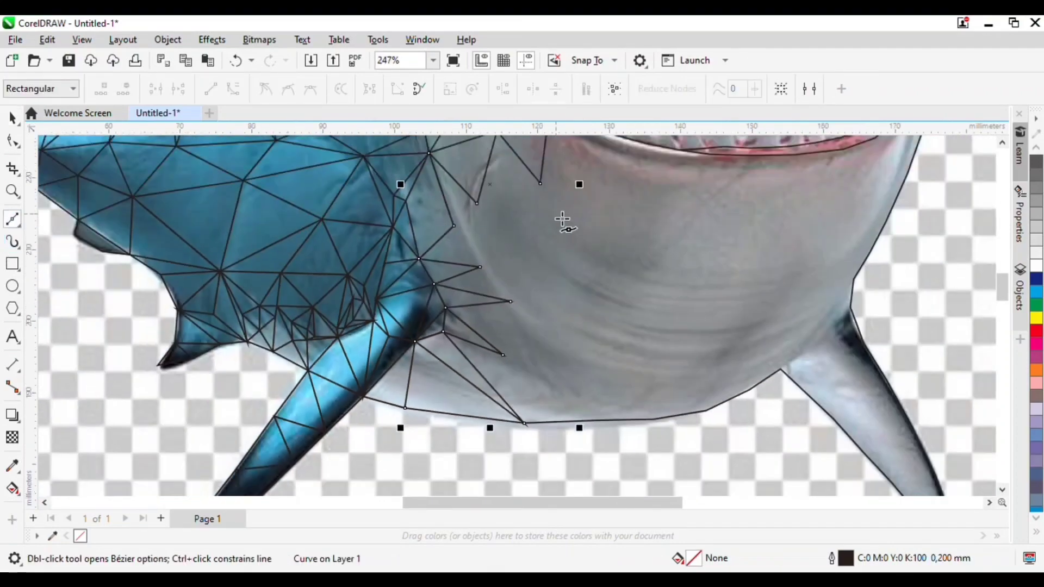
{"action": "scroll", "coordinate": [476, 212], "scroll_direction": "up", "scroll_amount": 4}
{"action": "left_click", "coordinate": [479, 196]}
{"action": "left_click", "coordinate": [447, 245]}
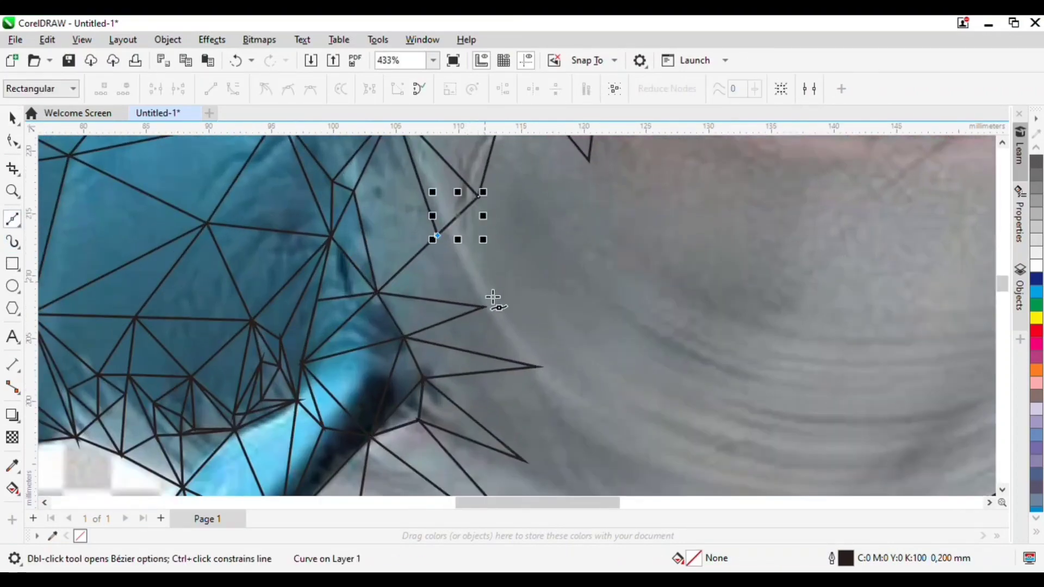
{"action": "left_click", "coordinate": [485, 310]}
{"action": "left_click", "coordinate": [485, 204]}
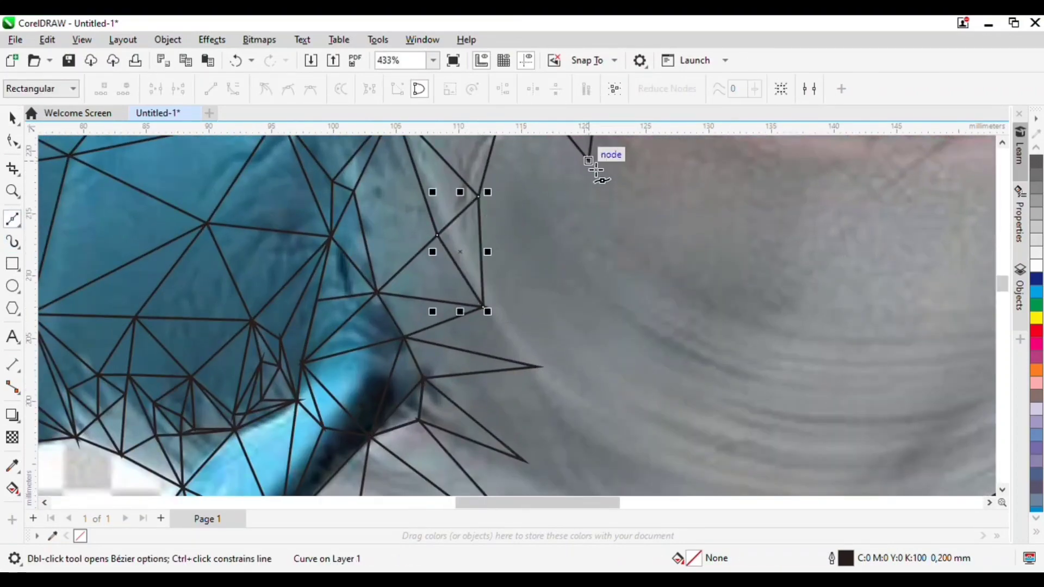
Step: Draw a Bézier line from the chin node below the lip down through three nodes along the left throat and belly
{"action": "left_click", "coordinate": [589, 162]}
{"action": "left_click", "coordinate": [483, 307]}
{"action": "left_click", "coordinate": [542, 366]}
{"action": "scroll", "coordinate": [579, 341], "scroll_direction": "down", "scroll_amount": 3}
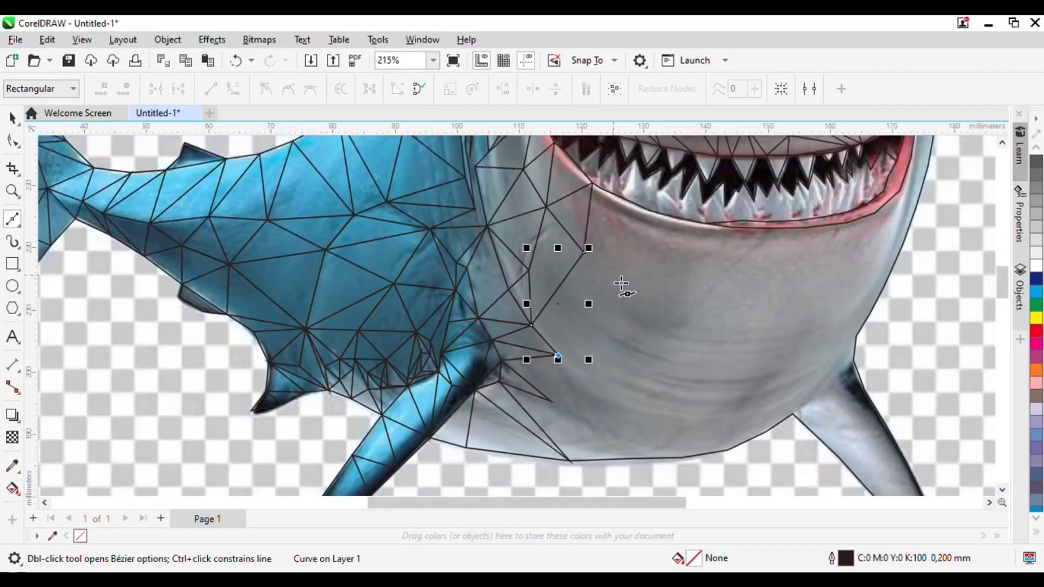
{"action": "scroll", "coordinate": [616, 288], "scroll_direction": "up", "scroll_amount": 2}
{"action": "scroll", "coordinate": [611, 321], "scroll_direction": "down", "scroll_amount": 4}
{"action": "scroll", "coordinate": [610, 345], "scroll_direction": "up", "scroll_amount": 5}
{"action": "left_click", "coordinate": [575, 351]}
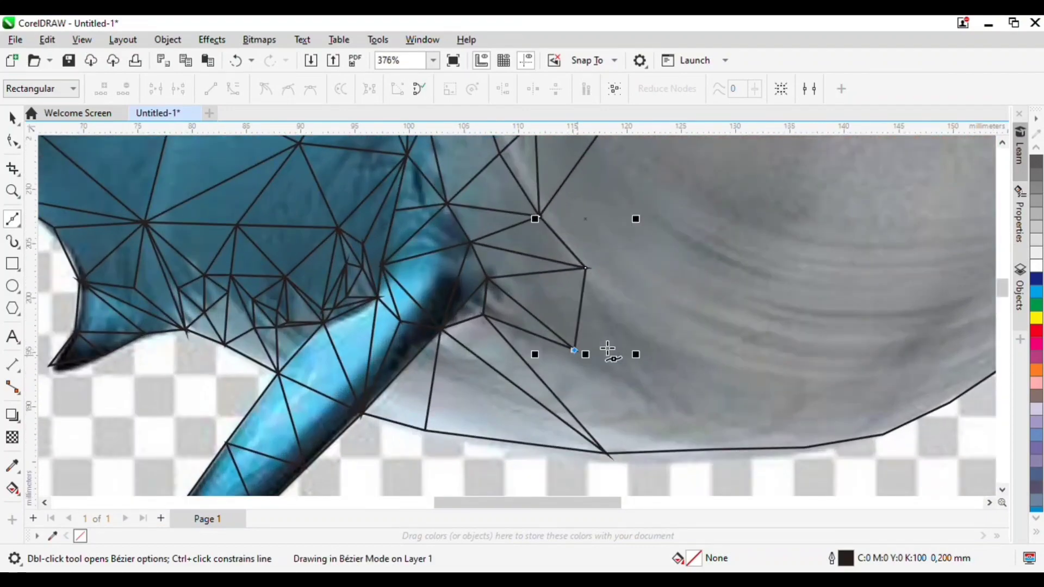
Step: Draw Bézier triangles over the left belly through two new inner nodes, the belly's lower edge and the chin node
{"action": "left_click", "coordinate": [726, 299]}
{"action": "left_click", "coordinate": [607, 453]}
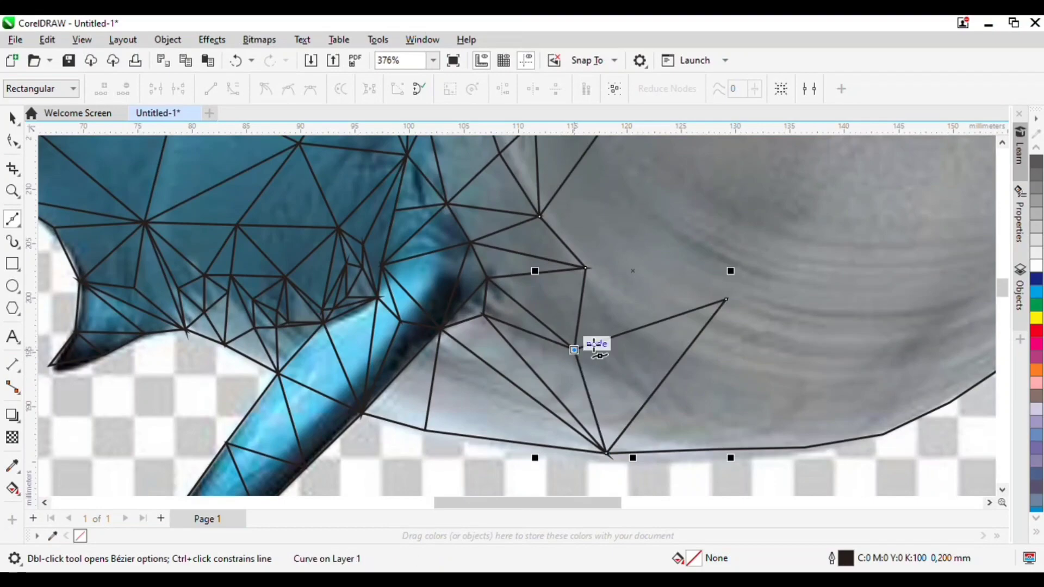
{"action": "left_click", "coordinate": [574, 350]}
{"action": "left_click", "coordinate": [662, 249]}
{"action": "scroll", "coordinate": [612, 283], "scroll_direction": "down", "scroll_amount": 2}
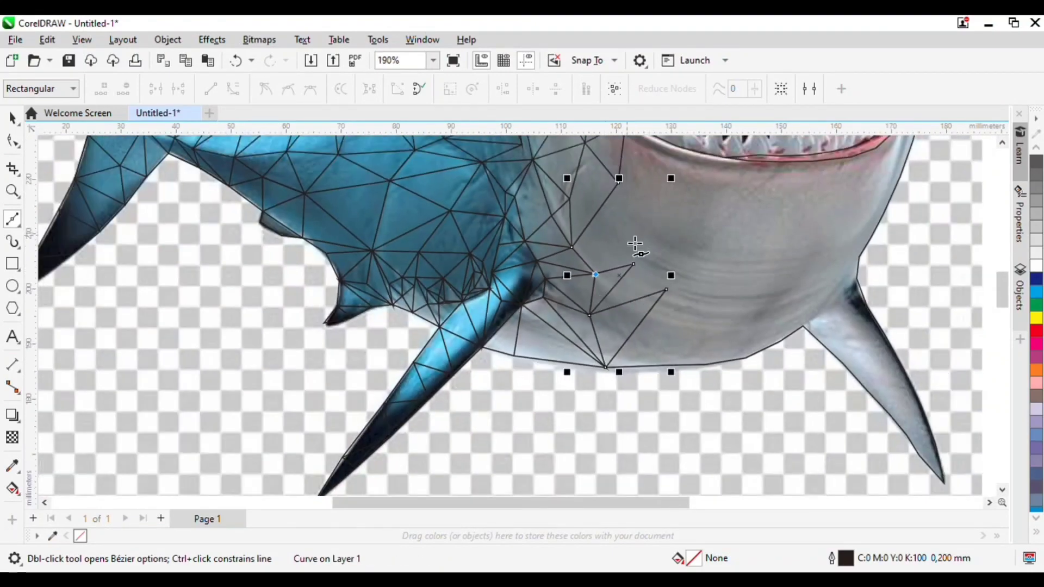
{"action": "left_click", "coordinate": [619, 182]}
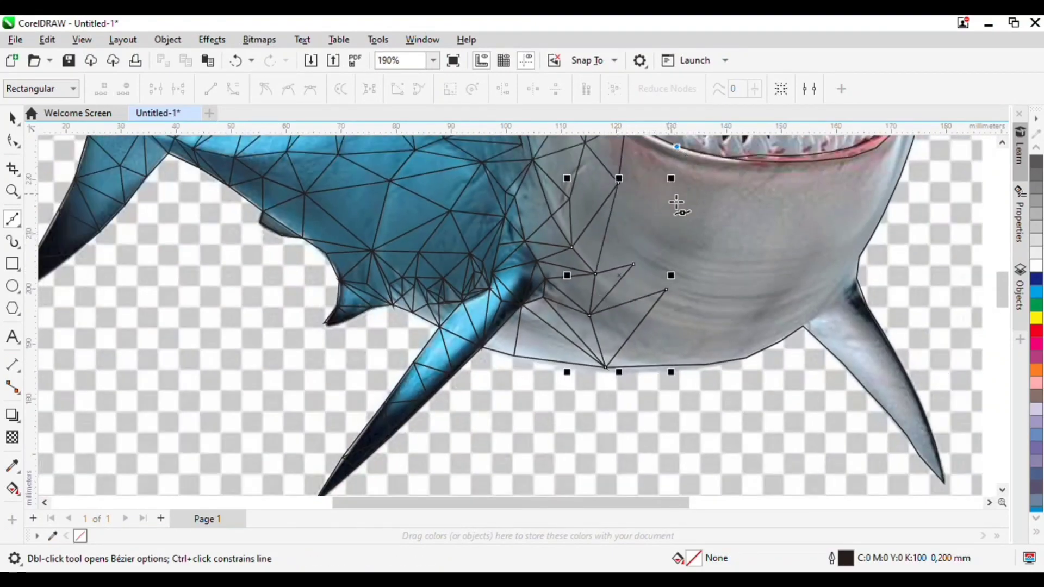
Step: Draw Bézier lines from the lower lip edge to the chin and throat nodes, up to the lip again and back
{"action": "left_click", "coordinate": [677, 145]}
{"action": "left_click", "coordinate": [618, 183]}
{"action": "left_click", "coordinate": [633, 264]}
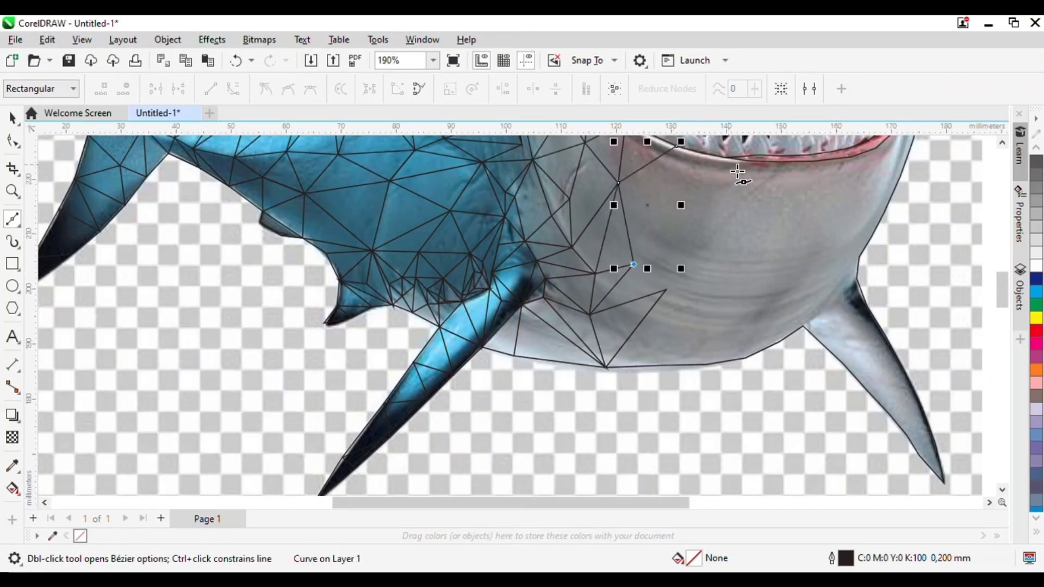
{"action": "left_click", "coordinate": [732, 168]}
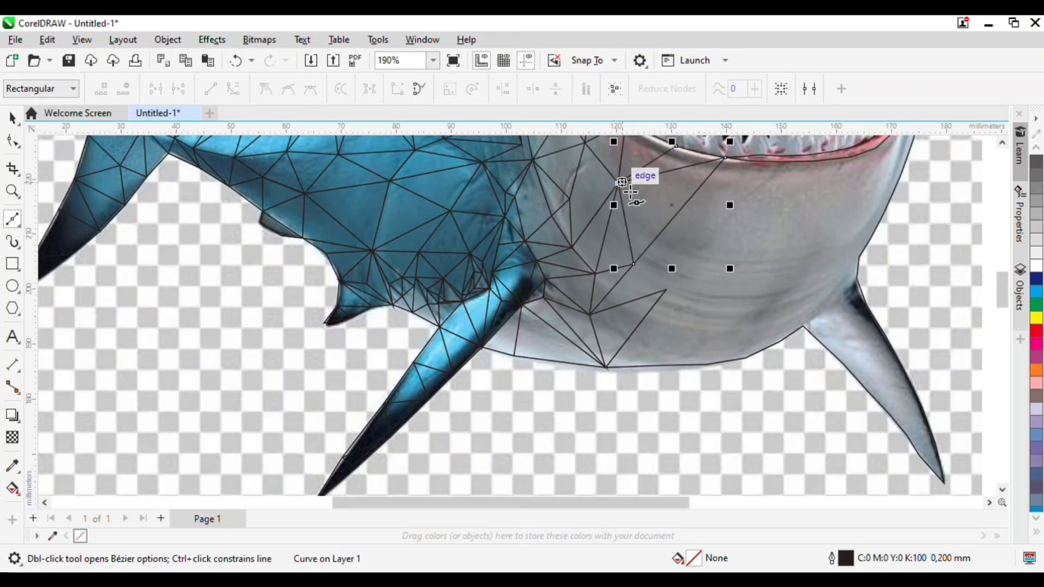
{"action": "left_click", "coordinate": [633, 265]}
Step: Draw a Bézier triangle across the central belly, linking its inner node, the lower edge and a new node
{"action": "left_click", "coordinate": [666, 291]}
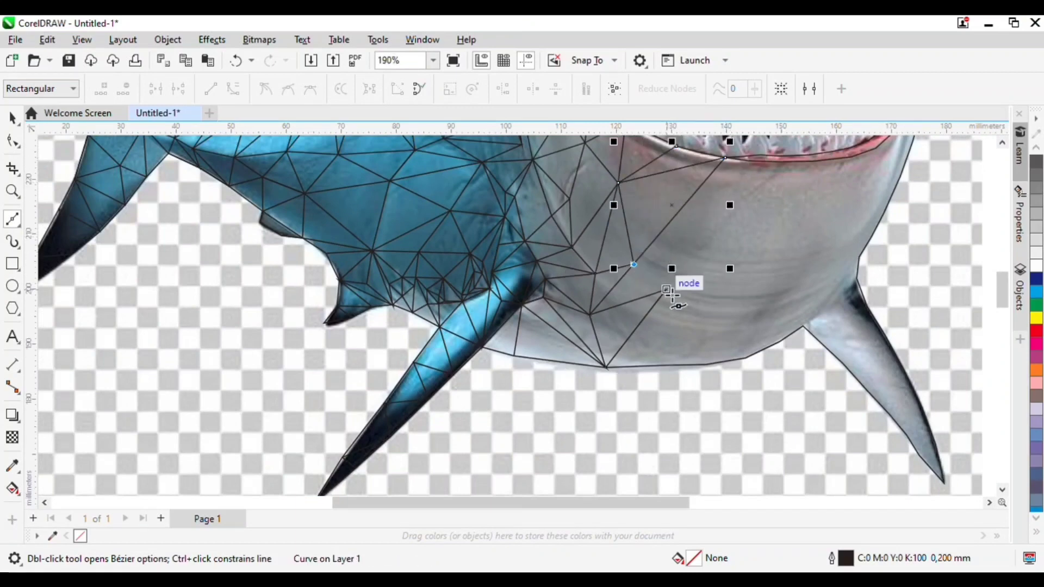
{"action": "left_click", "coordinate": [706, 364]}
{"action": "left_click", "coordinate": [743, 292]}
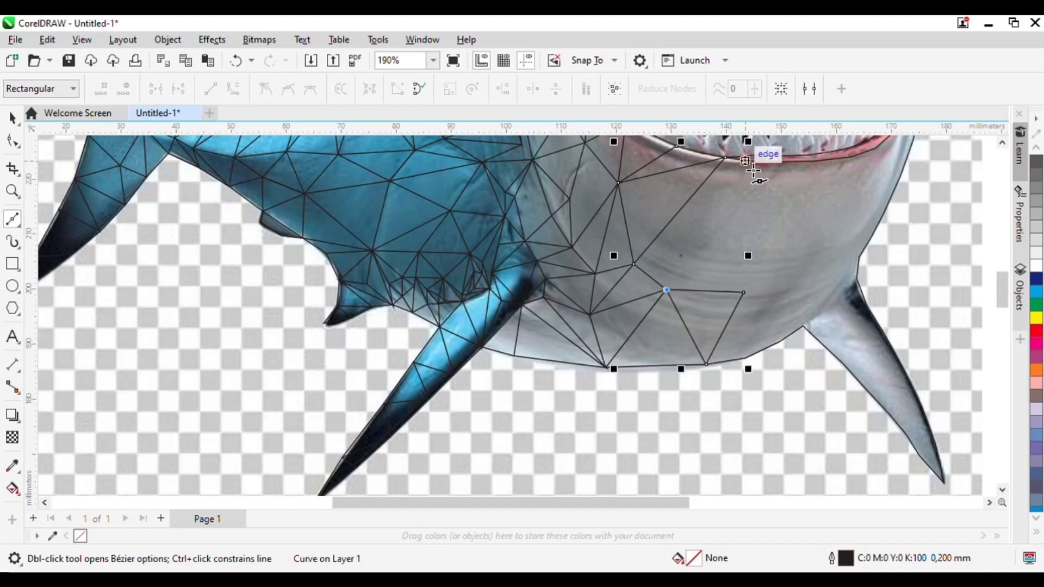
Step: Draw Bézier lines from the central lower lip down to the belly edge, through a new node to the right pectoral fin's base
{"action": "left_click", "coordinate": [726, 157]}
{"action": "left_click", "coordinate": [744, 293]}
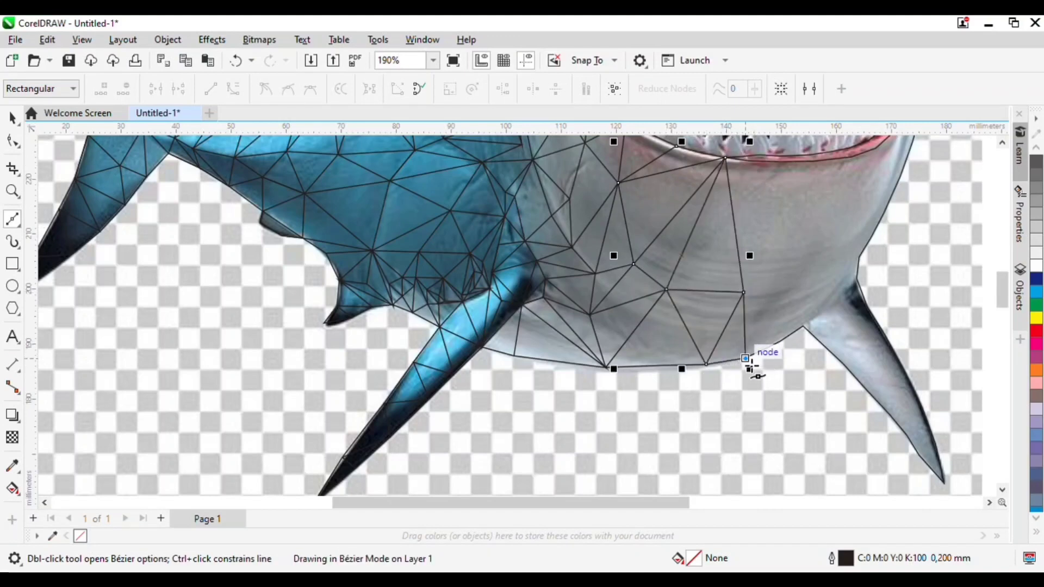
{"action": "left_click", "coordinate": [791, 270]}
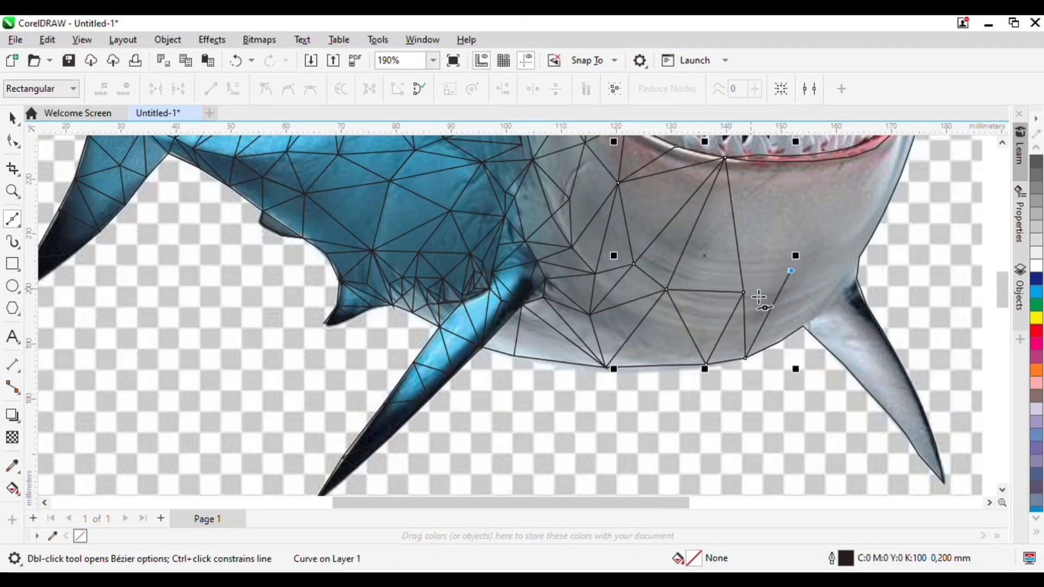
{"action": "left_click", "coordinate": [804, 326]}
Step: Draw Bézier lines from the right belly to the right pectoral fin's upper base and along its dark band to the outer edge
{"action": "left_click", "coordinate": [838, 300]}
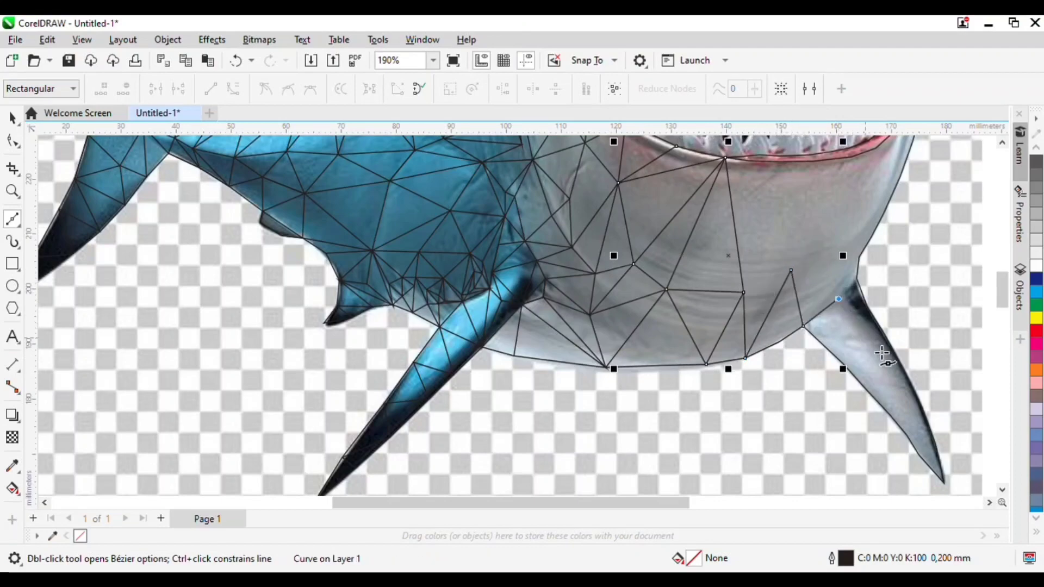
{"action": "scroll", "coordinate": [873, 320], "scroll_direction": "up", "scroll_amount": 3}
{"action": "left_click", "coordinate": [791, 277]}
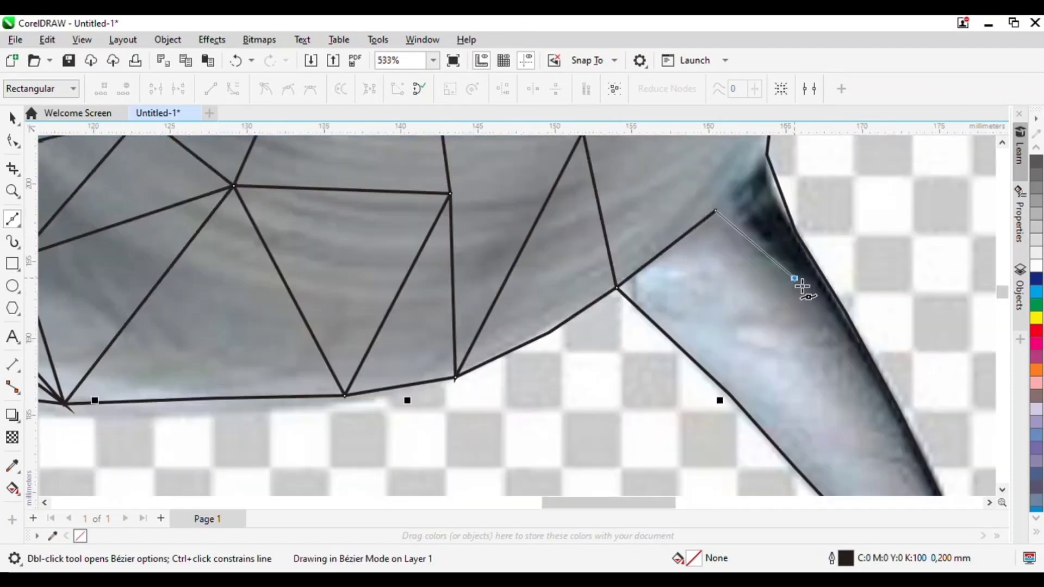
{"action": "left_click", "coordinate": [825, 312]}
{"action": "scroll", "coordinate": [826, 368], "scroll_direction": "down", "scroll_amount": 2}
{"action": "scroll", "coordinate": [826, 369], "scroll_direction": "up", "scroll_amount": 2}
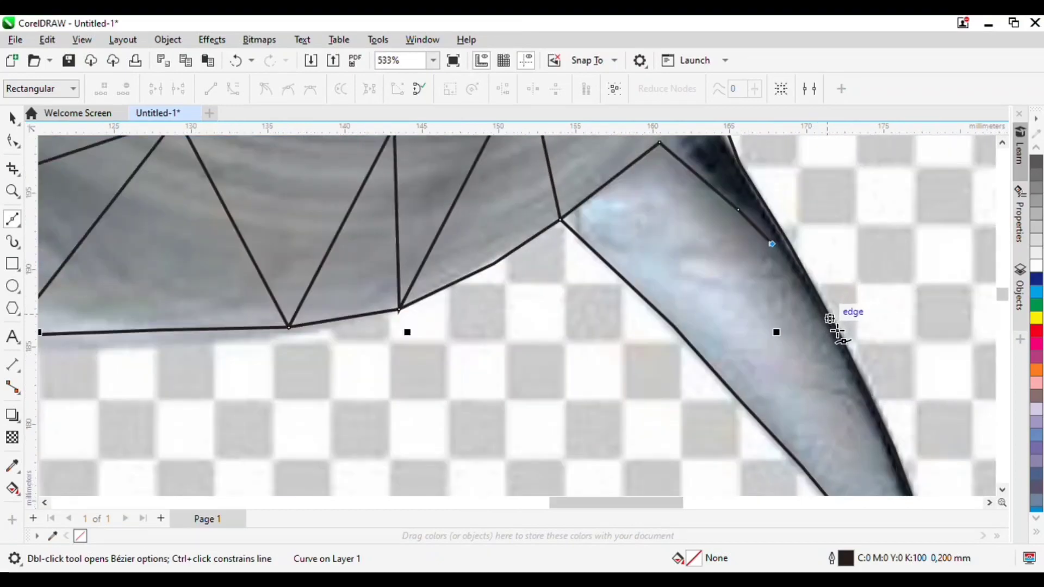
{"action": "scroll", "coordinate": [848, 348], "scroll_direction": "down", "scroll_amount": 1}
{"action": "scroll", "coordinate": [805, 366], "scroll_direction": "up", "scroll_amount": 1}
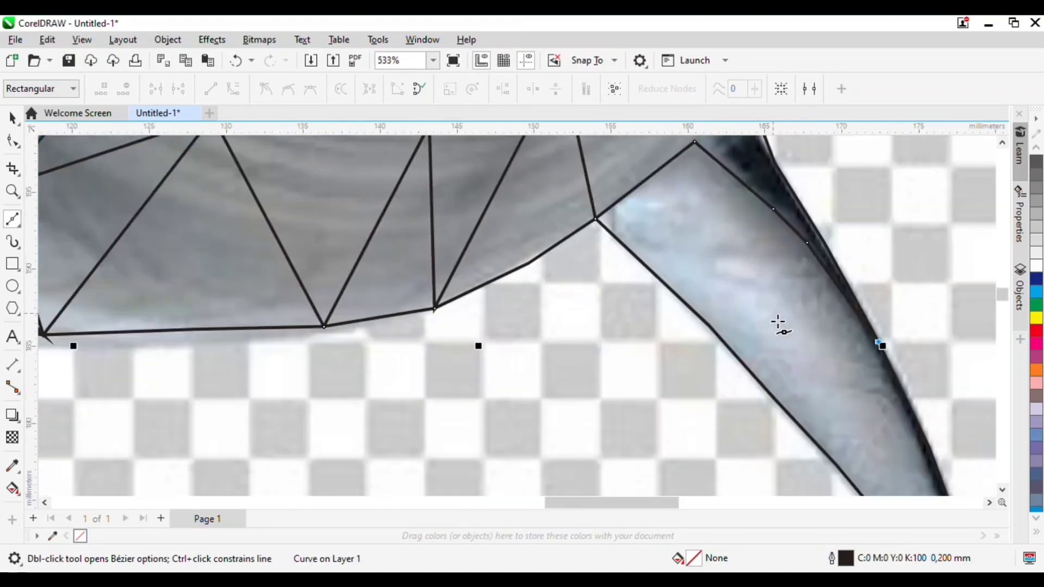
Step: Draw Bézier triangles across the right pectoral fin's upper part, linking a new inner node, the base node and the inner edge
{"action": "left_click", "coordinate": [763, 315]}
{"action": "left_click", "coordinate": [695, 142]}
{"action": "key", "text": "ctrl+z"}
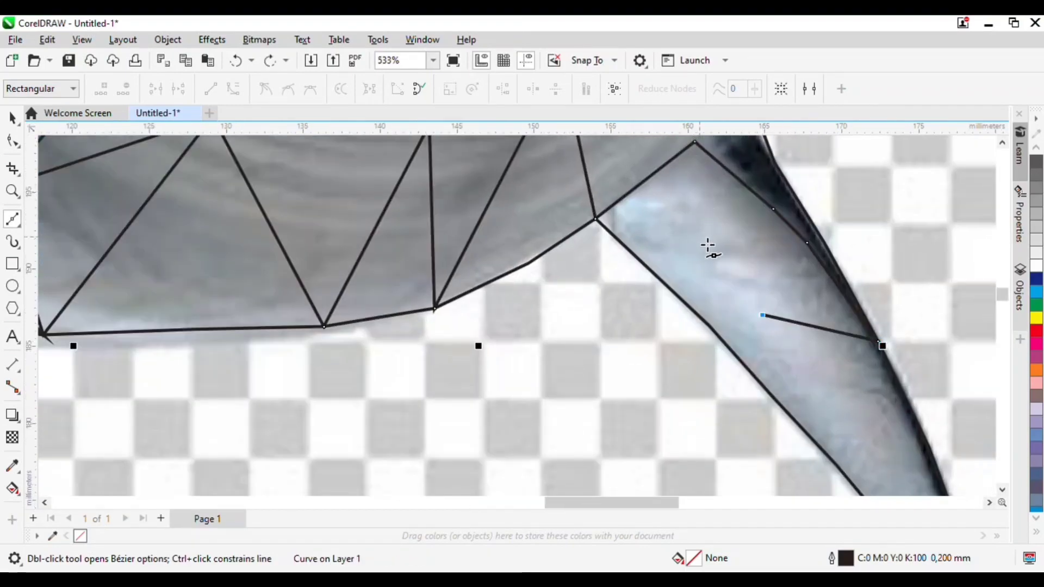
{"action": "left_click", "coordinate": [702, 155]}
{"action": "left_click", "coordinate": [712, 330]}
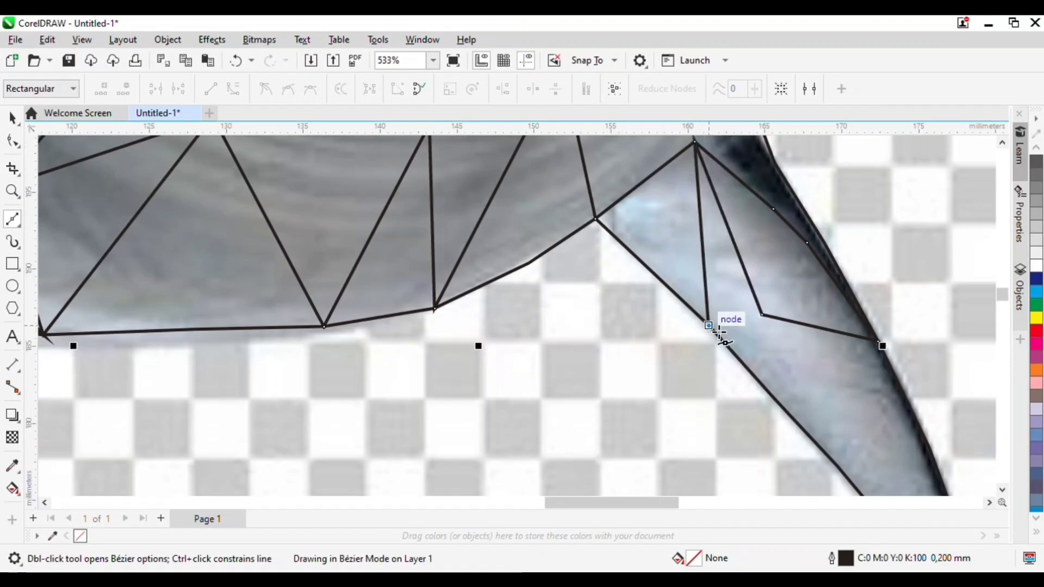
{"action": "left_click", "coordinate": [762, 315]}
Step: Draw Bézier triangles across the middle of the right pectoral fin, zigzagging between its inner and outer edges
{"action": "scroll", "coordinate": [789, 347], "scroll_direction": "down", "scroll_amount": 1}
{"action": "scroll", "coordinate": [772, 348], "scroll_direction": "up", "scroll_amount": 2}
{"action": "left_click", "coordinate": [773, 399]}
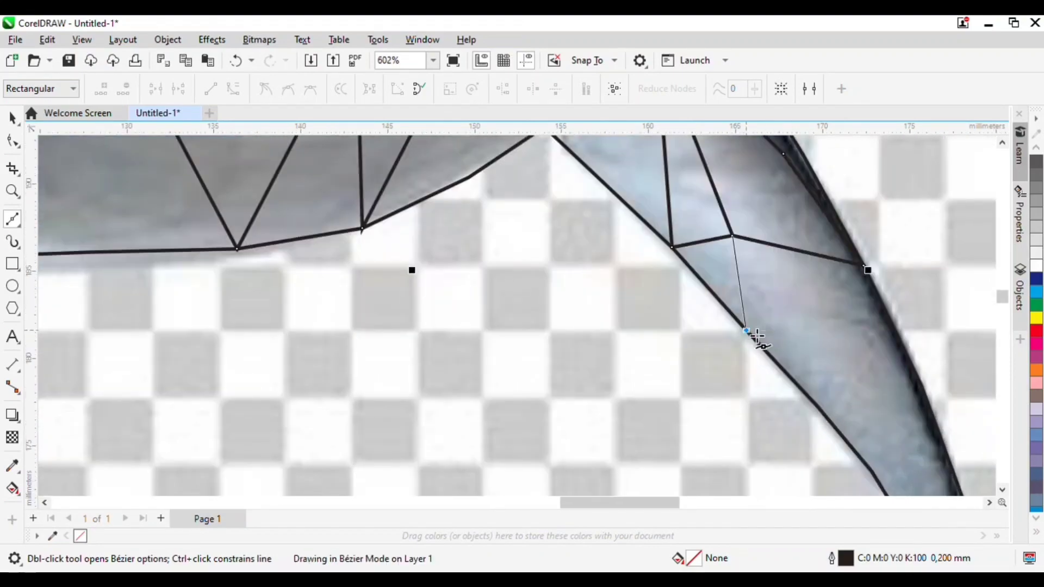
{"action": "left_click", "coordinate": [868, 273]}
{"action": "left_click", "coordinate": [822, 413]}
{"action": "scroll", "coordinate": [870, 405], "scroll_direction": "down", "scroll_amount": 1}
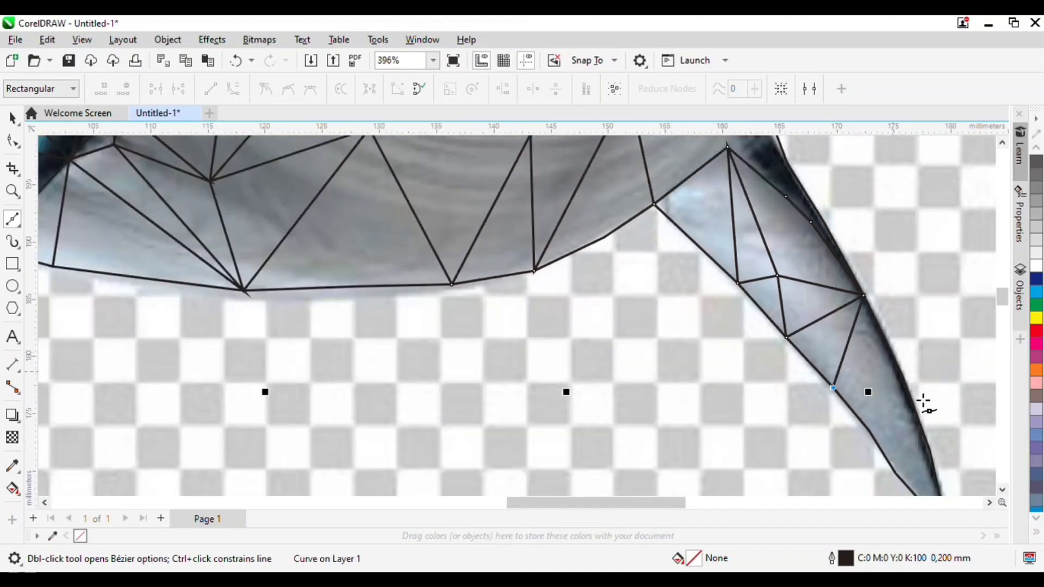
Step: Draw zigzag Bézier lines across the lower right pectoral fin down to its tip and end the curve there
{"action": "scroll", "coordinate": [903, 376], "scroll_direction": "up", "scroll_amount": 2}
{"action": "left_click", "coordinate": [889, 354]}
{"action": "scroll", "coordinate": [881, 386], "scroll_direction": "down", "scroll_amount": 1}
{"action": "left_click", "coordinate": [829, 468]}
{"action": "scroll", "coordinate": [870, 457], "scroll_direction": "up", "scroll_amount": 2}
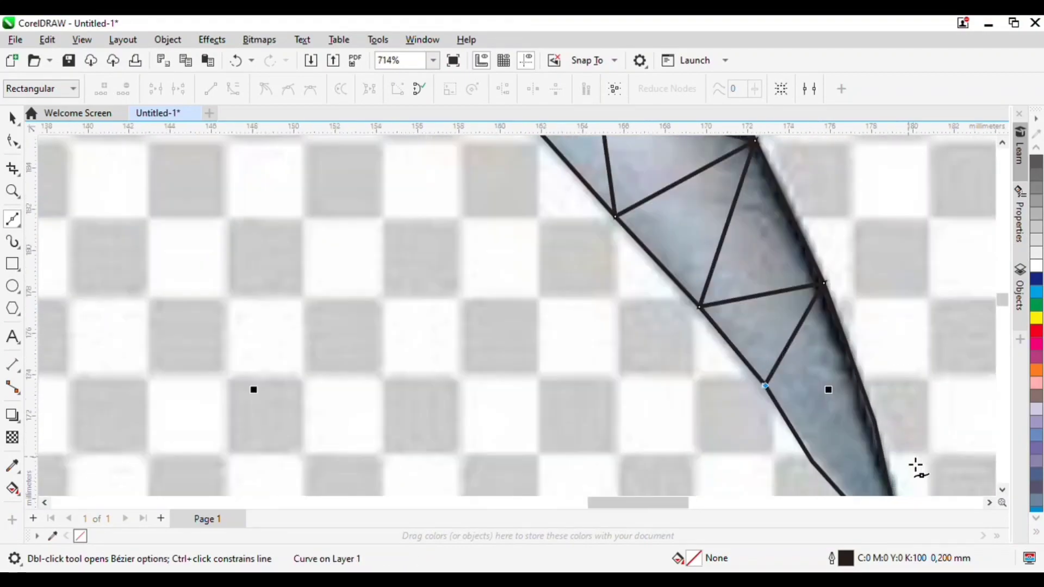
{"action": "left_click", "coordinate": [884, 430]}
{"action": "left_click", "coordinate": [813, 463]}
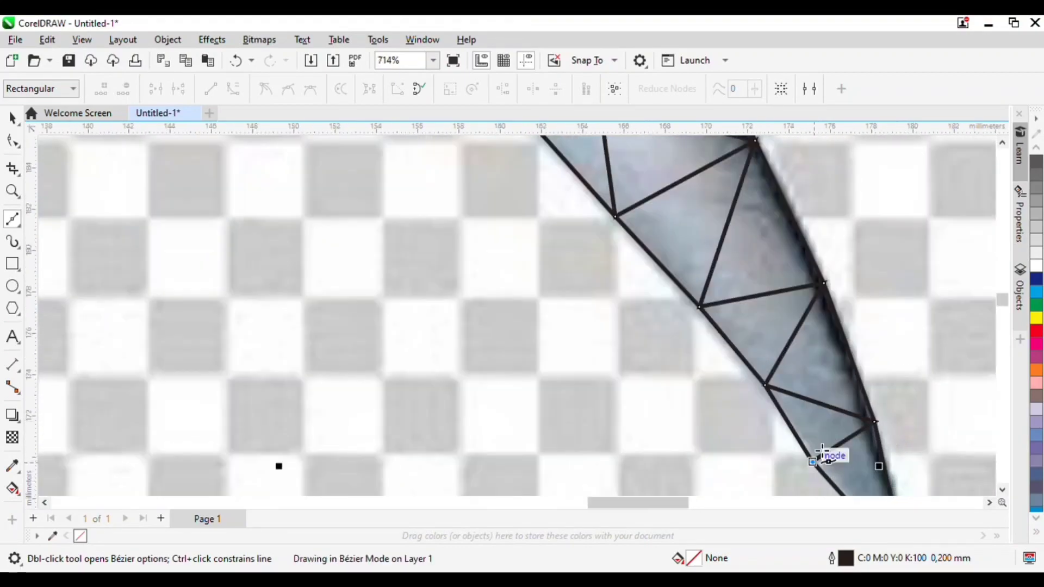
{"action": "scroll", "coordinate": [870, 473], "scroll_direction": "down", "scroll_amount": 1}
{"action": "scroll", "coordinate": [895, 487], "scroll_direction": "up", "scroll_amount": 2}
{"action": "left_click", "coordinate": [884, 486]}
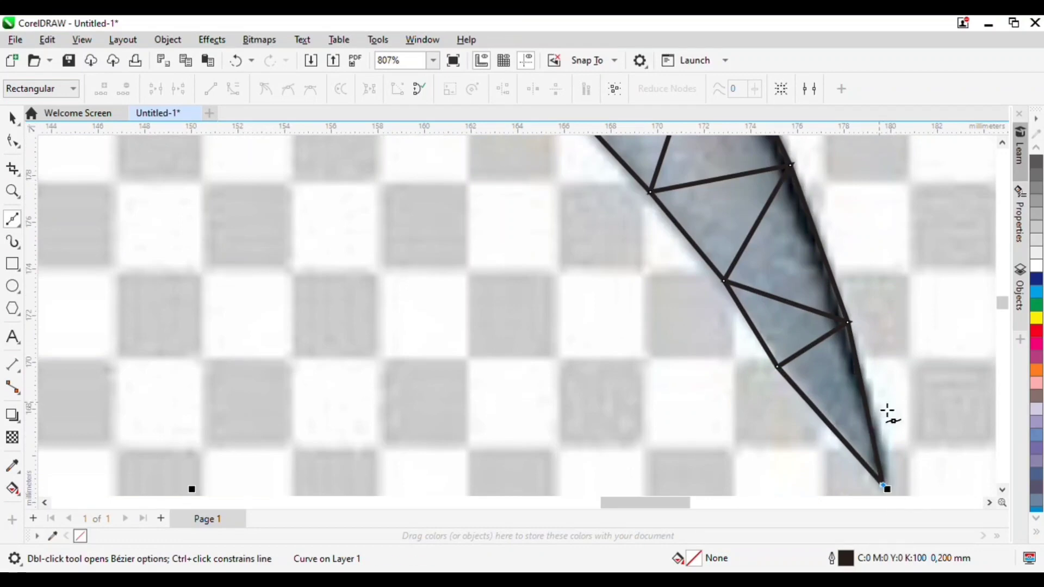
{"action": "key", "text": "space"}
{"action": "left_click", "coordinate": [12, 222]}
Step: Draw a Bézier triangle over the dark root of the right pectoral fin, from its band node via the outer edge to the base
{"action": "scroll", "coordinate": [489, 350], "scroll_direction": "down", "scroll_amount": 3}
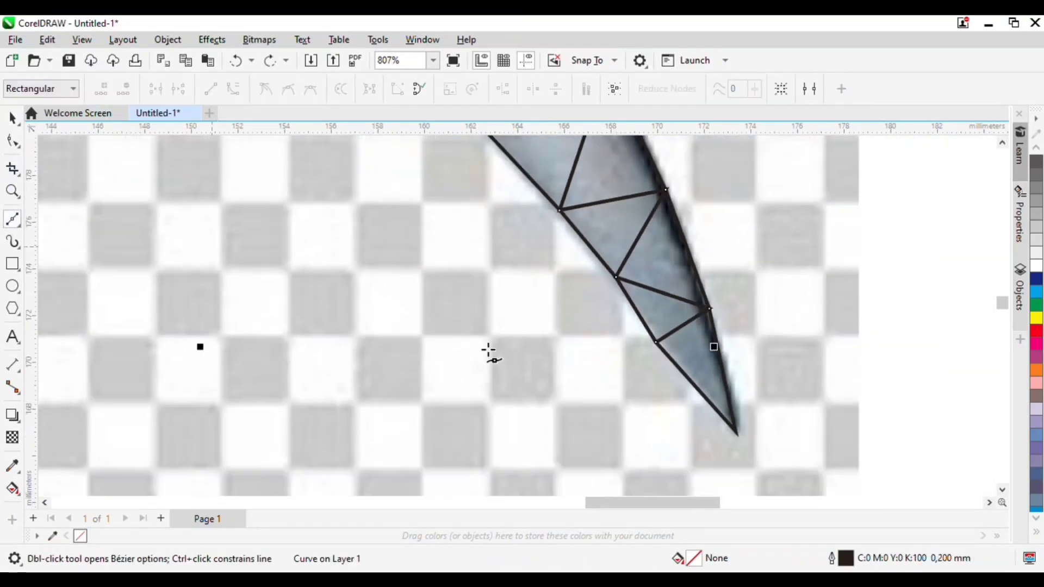
{"action": "scroll", "coordinate": [598, 289], "scroll_direction": "up", "scroll_amount": 2}
{"action": "left_click", "coordinate": [591, 279]}
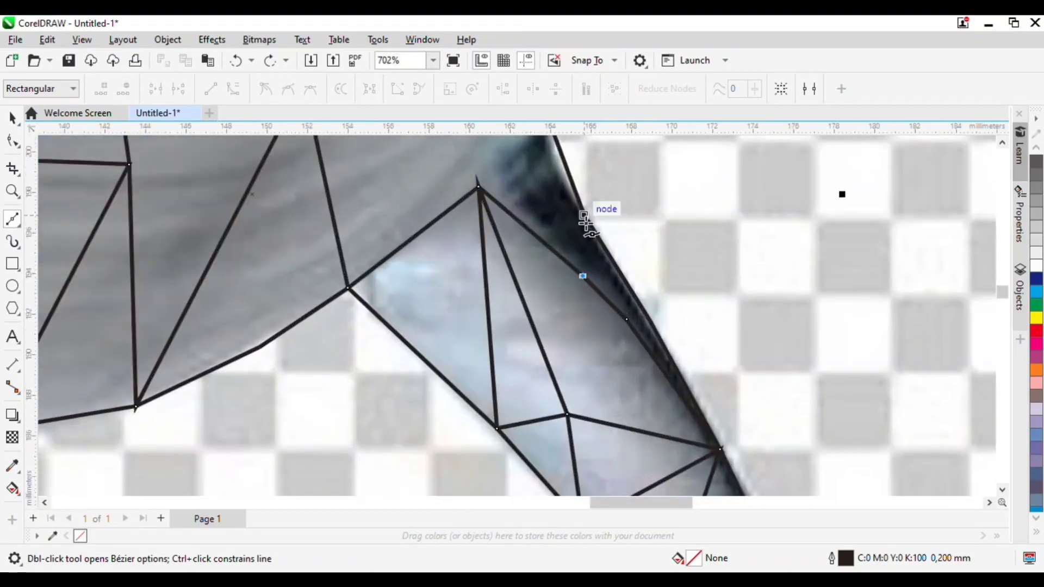
{"action": "left_click", "coordinate": [587, 217]}
{"action": "left_click", "coordinate": [478, 187]}
Step: Draw Bézier triangles linking the right fin's base, the body's outer corner and the inner belly node, and end the curve
{"action": "scroll", "coordinate": [546, 221], "scroll_direction": "down", "scroll_amount": 1}
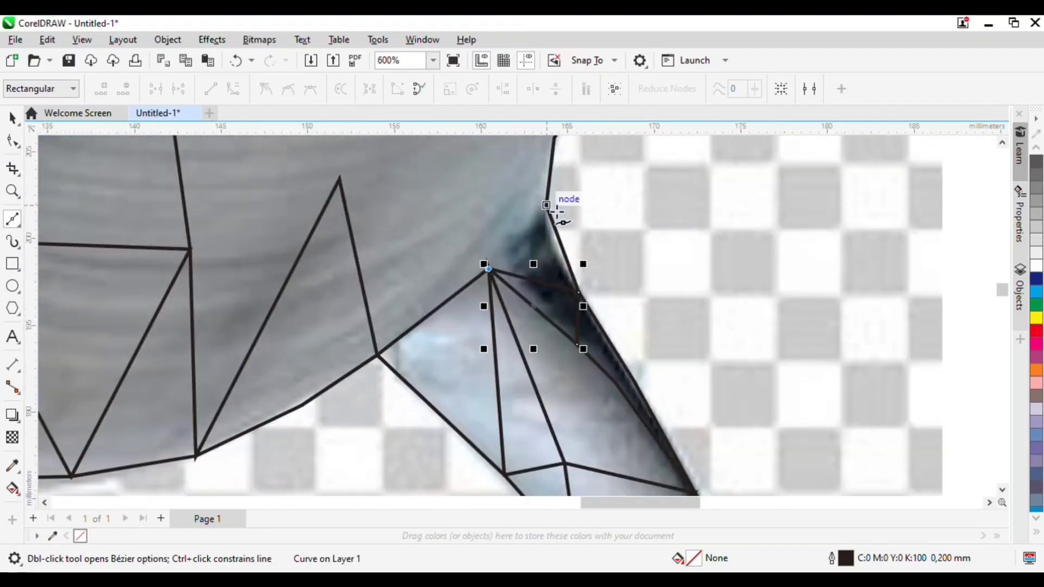
{"action": "left_click", "coordinate": [555, 211]}
{"action": "left_click", "coordinate": [340, 179]}
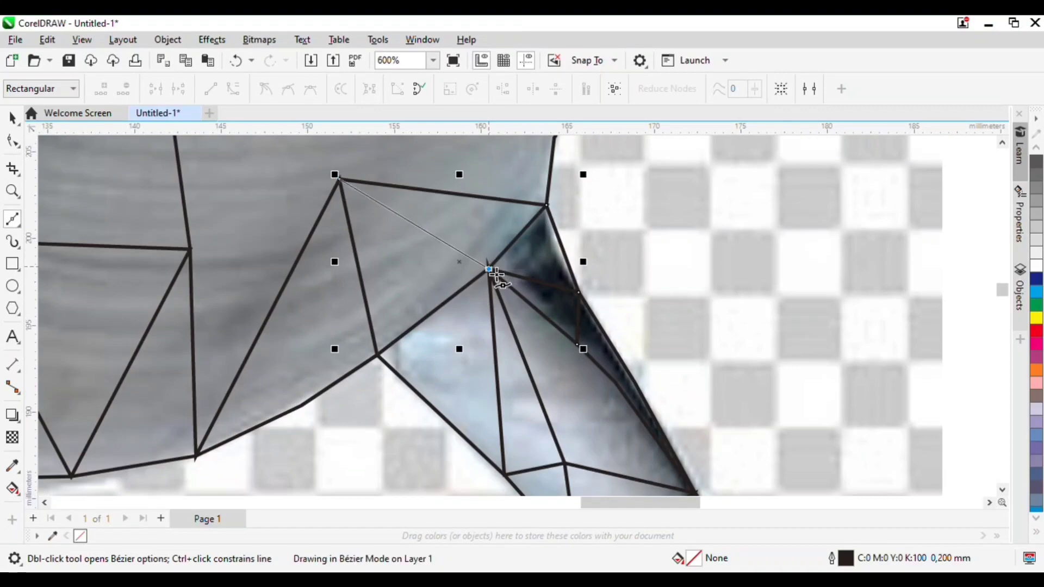
{"action": "left_click", "coordinate": [490, 268]}
{"action": "key", "text": "space"}
{"action": "left_click", "coordinate": [11, 218]}
Step: Draw Bézier lines joining the two inner belly nodes and a narrow triangle through a new chin node and the lower lip
{"action": "scroll", "coordinate": [548, 398], "scroll_direction": "down", "scroll_amount": 2}
{"action": "scroll", "coordinate": [539, 295], "scroll_direction": "up", "scroll_amount": 2}
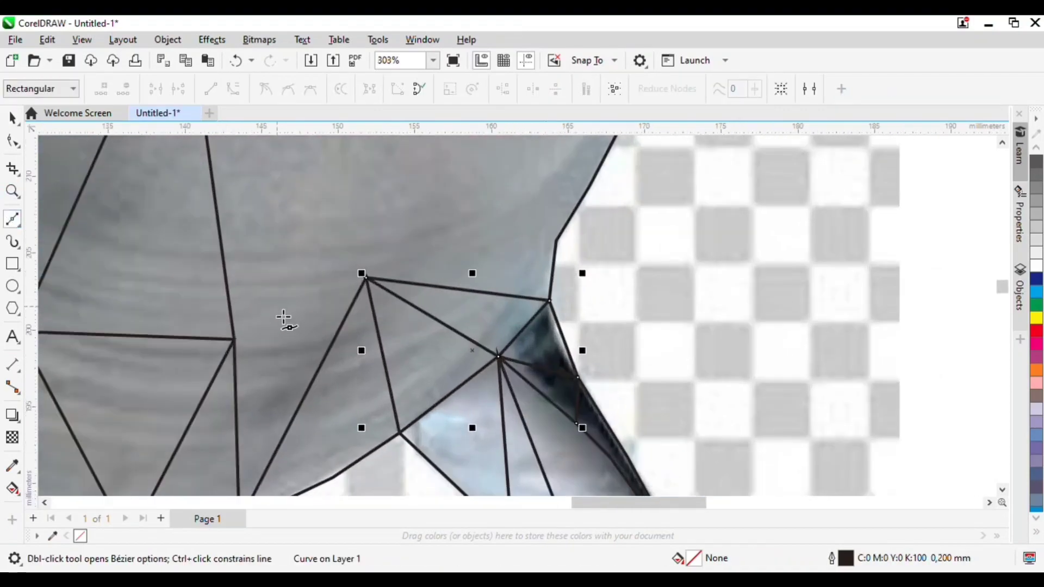
{"action": "scroll", "coordinate": [245, 348], "scroll_direction": "down", "scroll_amount": 2}
{"action": "scroll", "coordinate": [299, 223], "scroll_direction": "up", "scroll_amount": 1}
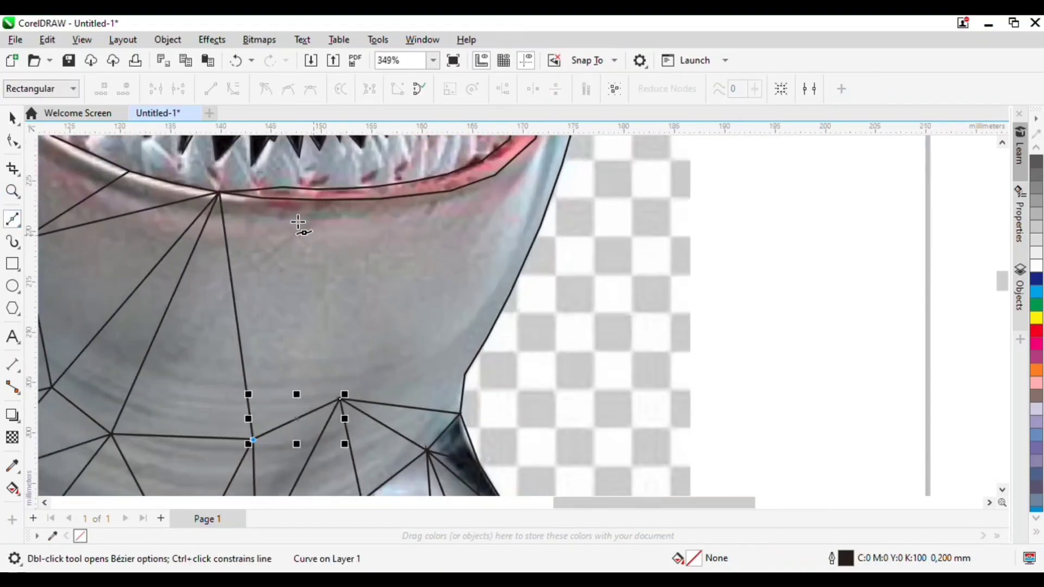
{"action": "left_click", "coordinate": [310, 280]}
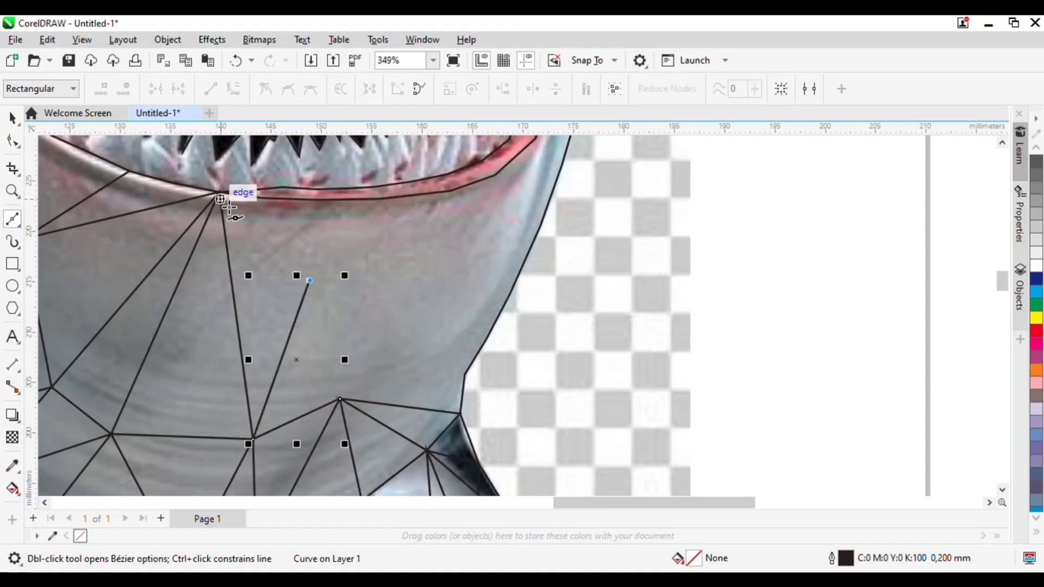
{"action": "left_click", "coordinate": [265, 199]}
{"action": "left_click", "coordinate": [253, 440]}
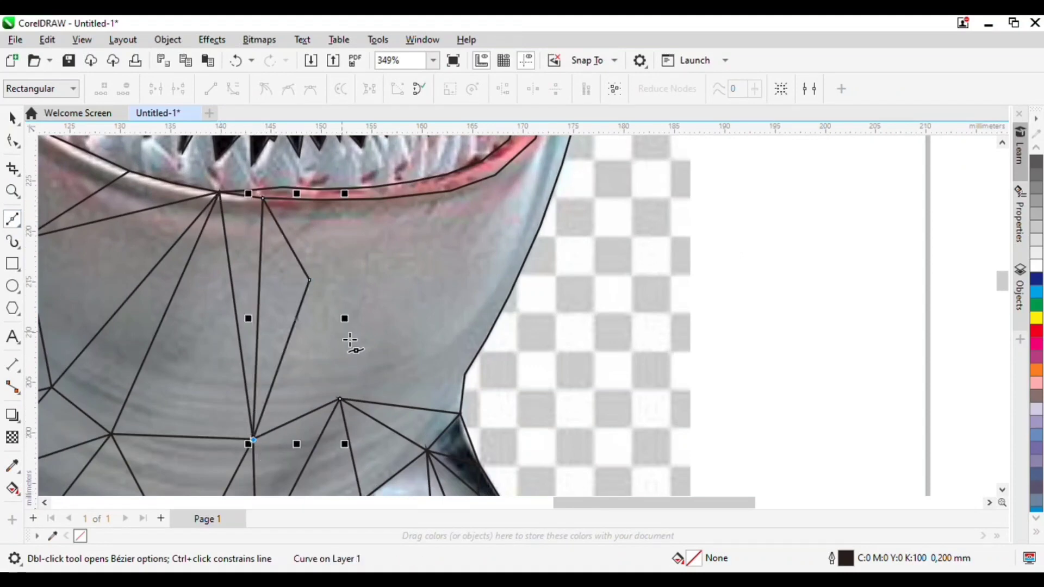
Step: Draw Bézier triangles over the right chin through a second inner node, the body's outer edge, the first chin node and the lip
{"action": "left_click", "coordinate": [350, 310]}
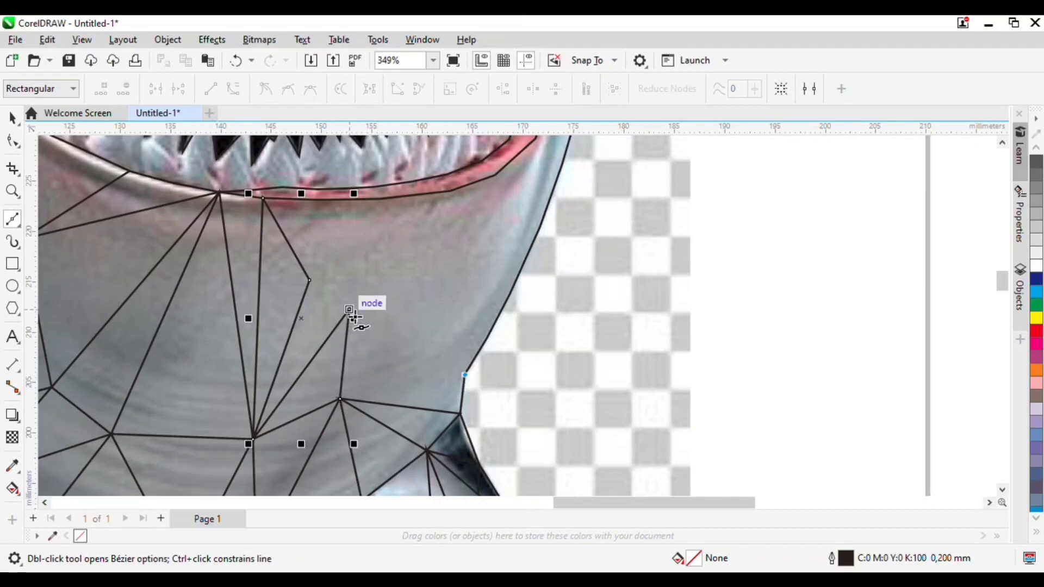
{"action": "left_click", "coordinate": [350, 310]}
{"action": "left_click", "coordinate": [382, 207]}
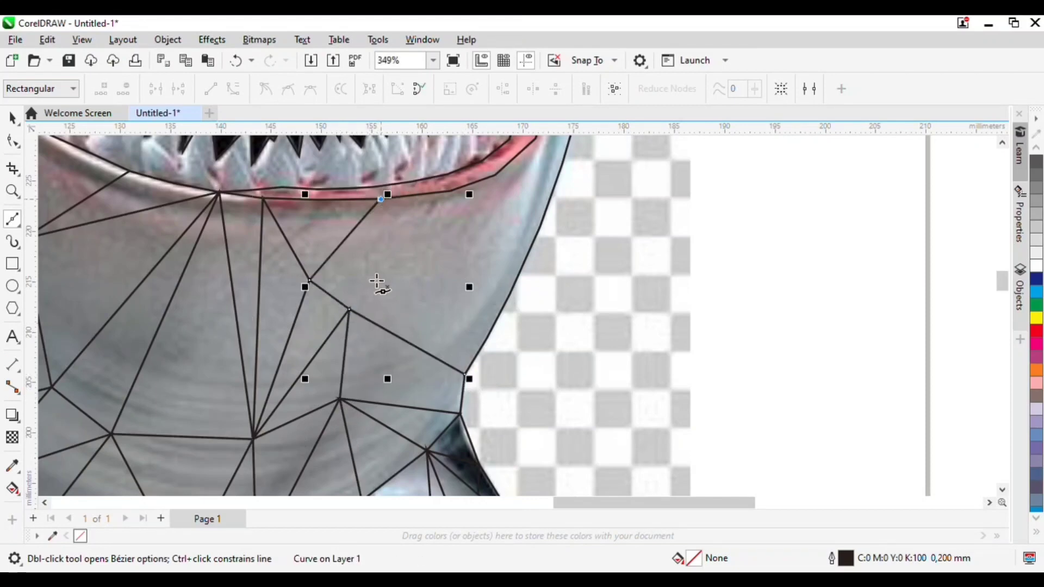
{"action": "left_click", "coordinate": [349, 309]}
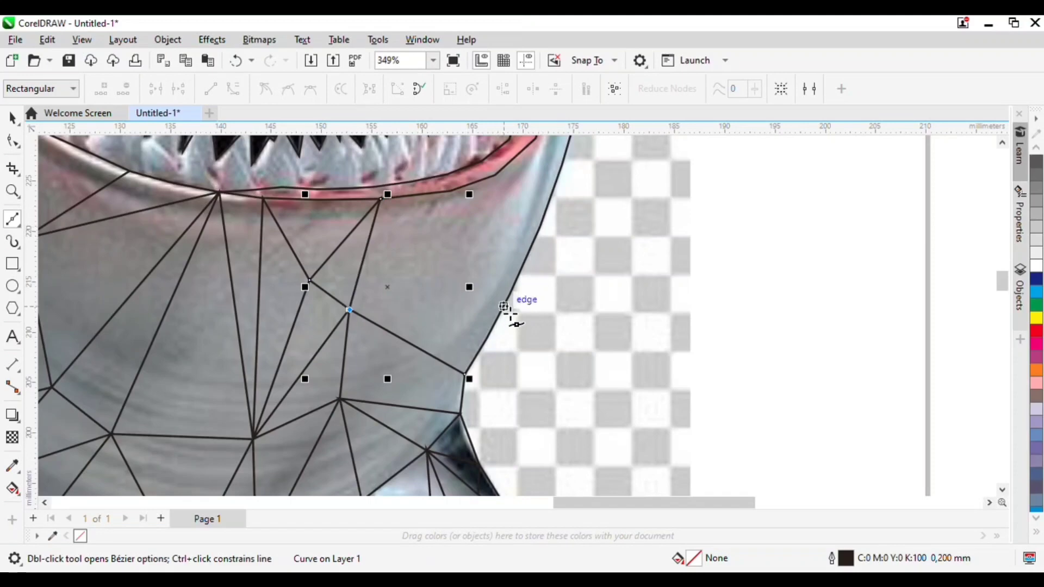
Step: Draw Bézier triangles between the lower lip's right half and the body's outer edge, zigzagging up the jaw
{"action": "left_click", "coordinate": [510, 297]}
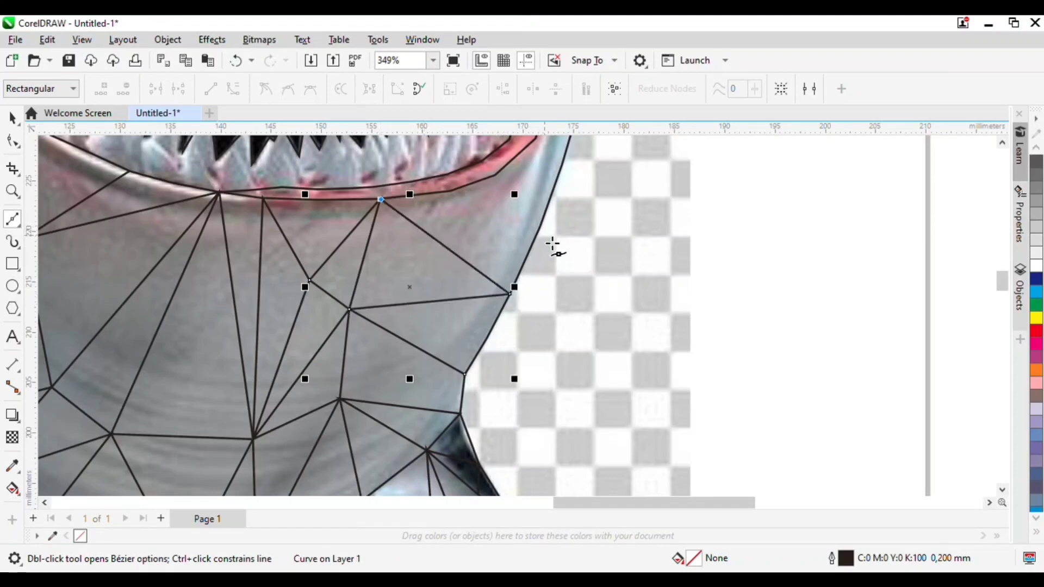
{"action": "left_click", "coordinate": [539, 229]}
{"action": "left_click", "coordinate": [461, 200]}
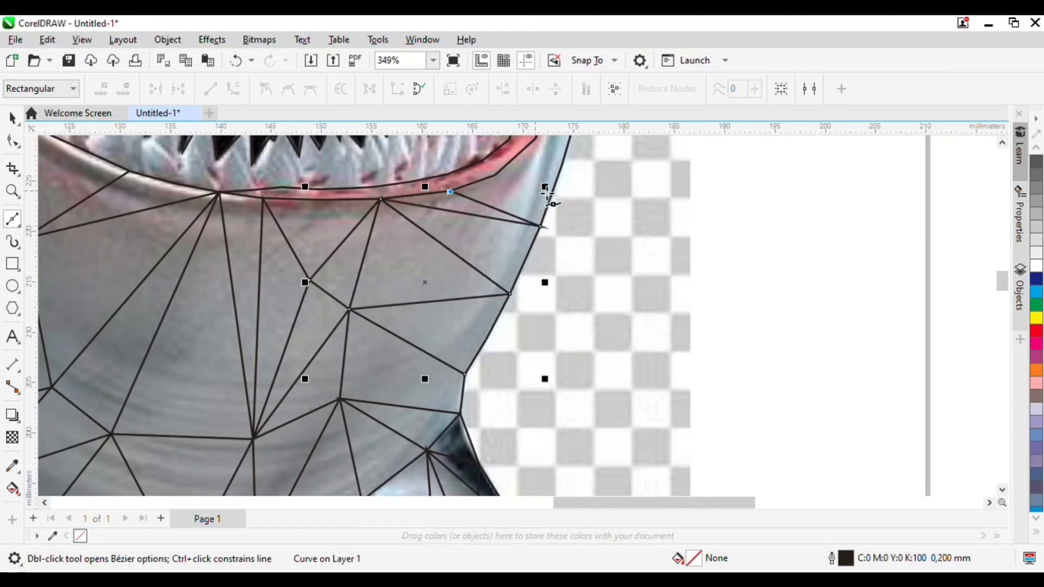
{"action": "left_click", "coordinate": [573, 180]}
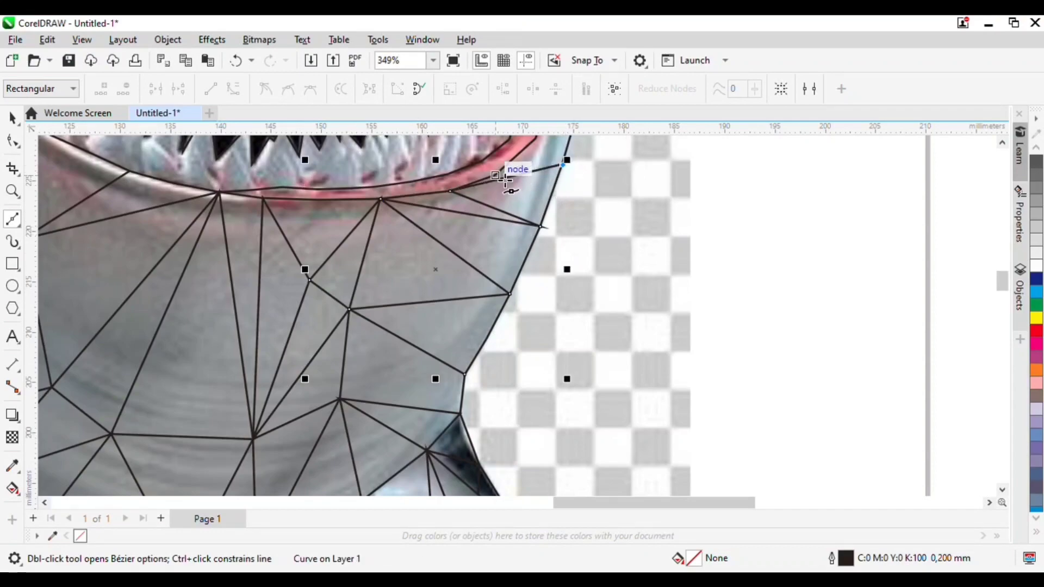
Step: Draw Bézier triangles from the jaw's outer edge to the two lip nodes where the lower lip curves upward
{"action": "scroll", "coordinate": [560, 289], "scroll_direction": "down", "scroll_amount": 1}
{"action": "scroll", "coordinate": [601, 201], "scroll_direction": "up", "scroll_amount": 2}
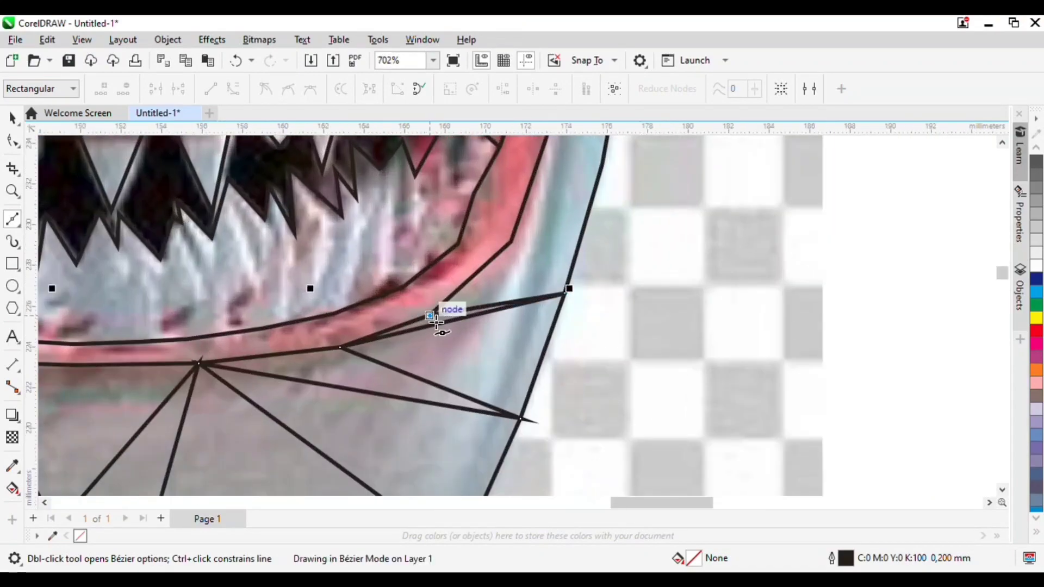
{"action": "left_click", "coordinate": [435, 323]}
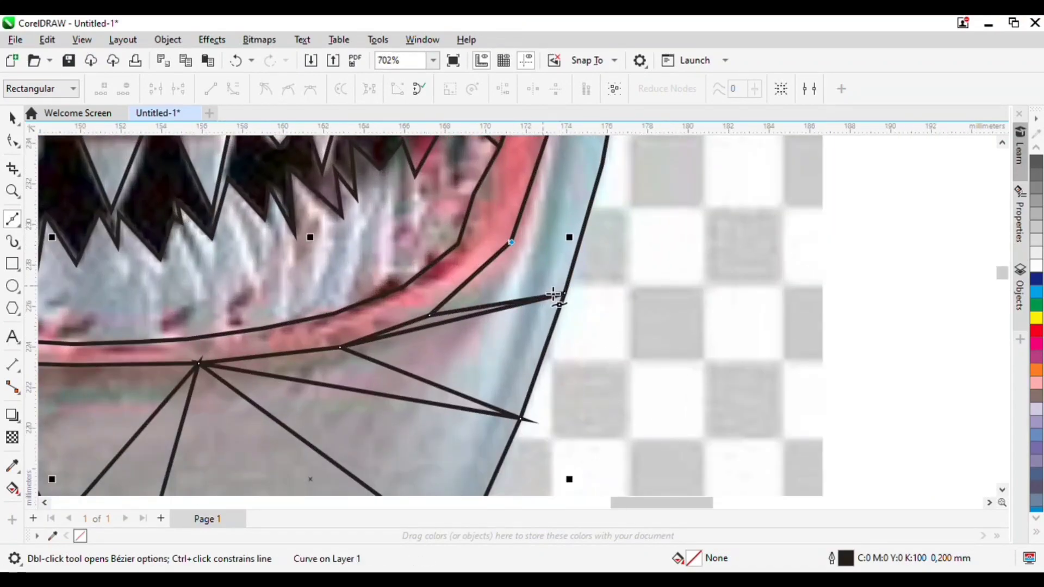
{"action": "scroll", "coordinate": [569, 261], "scroll_direction": "down", "scroll_amount": 1}
{"action": "scroll", "coordinate": [571, 226], "scroll_direction": "up", "scroll_amount": 2}
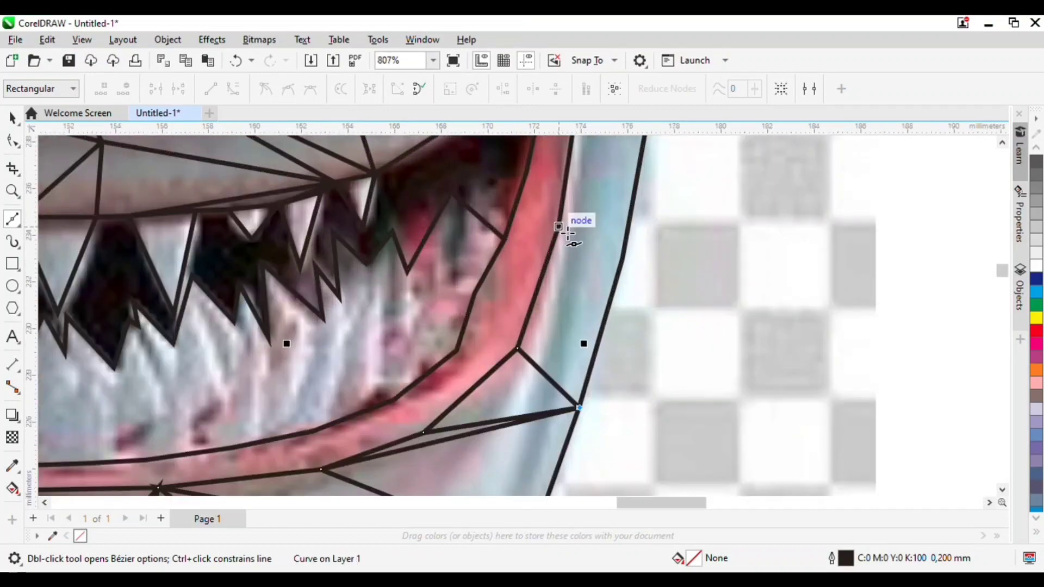
Step: Draw zigzag Bézier triangles up the narrow strip between the mouth's right edge and the head's outer outline
{"action": "left_click", "coordinate": [623, 260]}
{"action": "scroll", "coordinate": [626, 309], "scroll_direction": "down", "scroll_amount": 1}
{"action": "scroll", "coordinate": [621, 264], "scroll_direction": "up", "scroll_amount": 2}
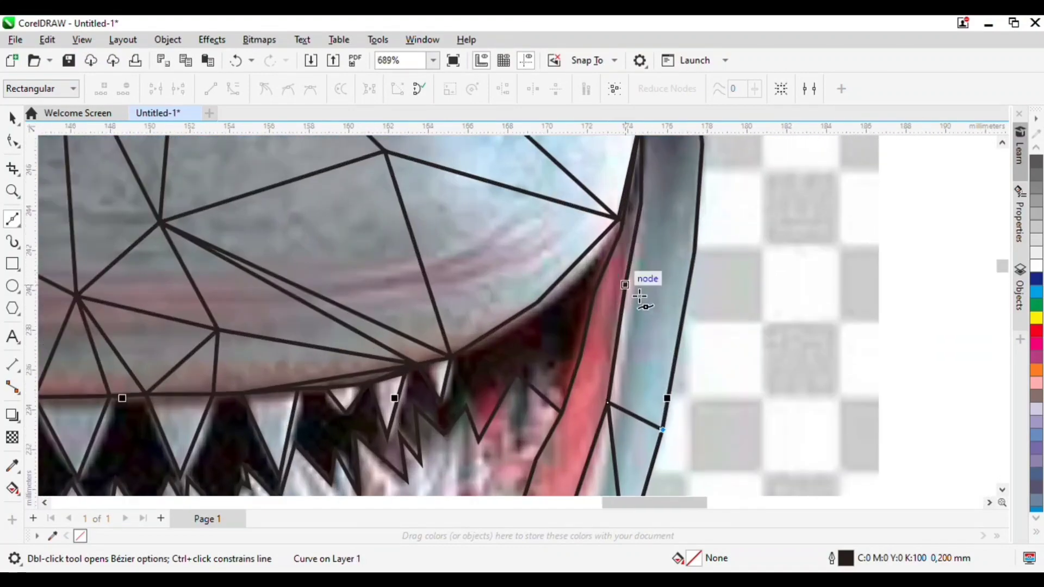
{"action": "left_click", "coordinate": [700, 259]}
{"action": "left_click", "coordinate": [643, 206]}
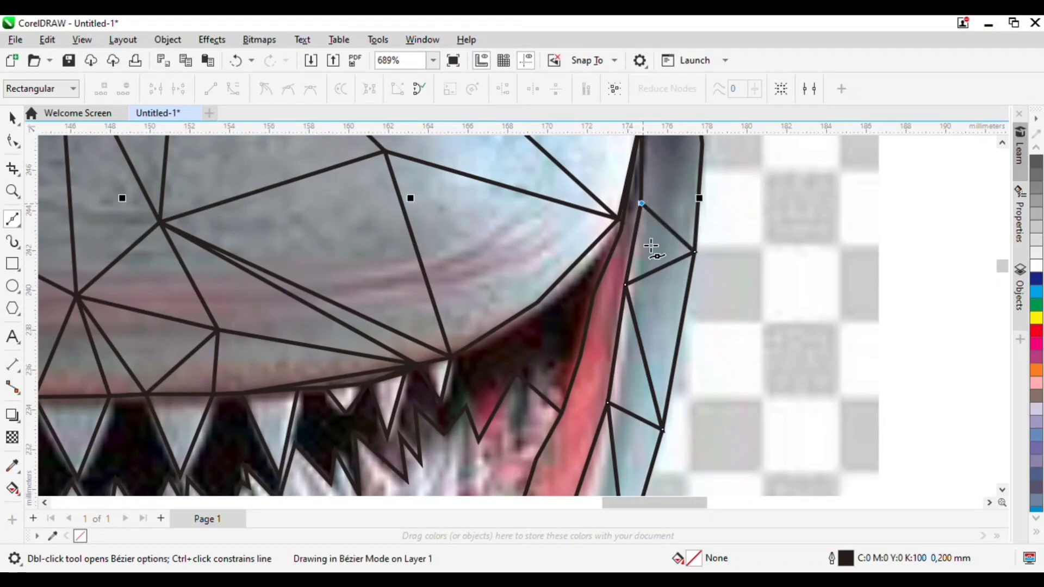
Step: Draw Bézier triangles above the right mouth corner, linking the strip's top, the head outline and the snout's upper node
{"action": "scroll", "coordinate": [686, 397], "scroll_direction": "down", "scroll_amount": 1}
{"action": "scroll", "coordinate": [708, 247], "scroll_direction": "up", "scroll_amount": 2}
{"action": "left_click", "coordinate": [687, 269]}
{"action": "left_click", "coordinate": [617, 235]}
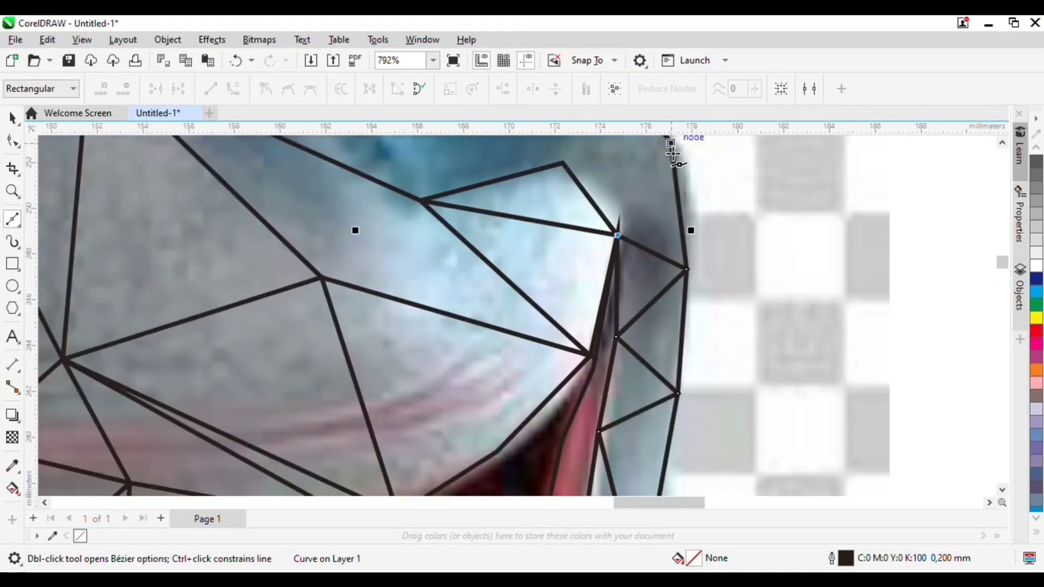
{"action": "left_click", "coordinate": [672, 142]}
{"action": "double_click", "coordinate": [566, 165]}
Step: Draw Bézier triangles over the blue cheek below the right eye, linking the snout nodes, head outline and a new under-eye node
{"action": "scroll", "coordinate": [566, 167], "scroll_direction": "down", "scroll_amount": 2}
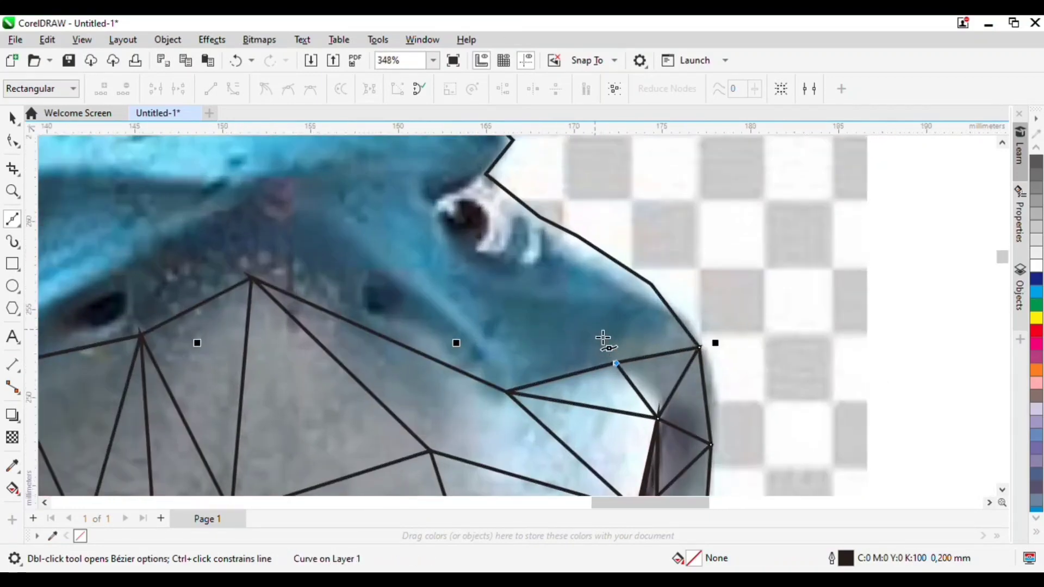
{"action": "left_click", "coordinate": [651, 285]}
{"action": "left_click", "coordinate": [507, 392]}
{"action": "left_click", "coordinate": [537, 257]}
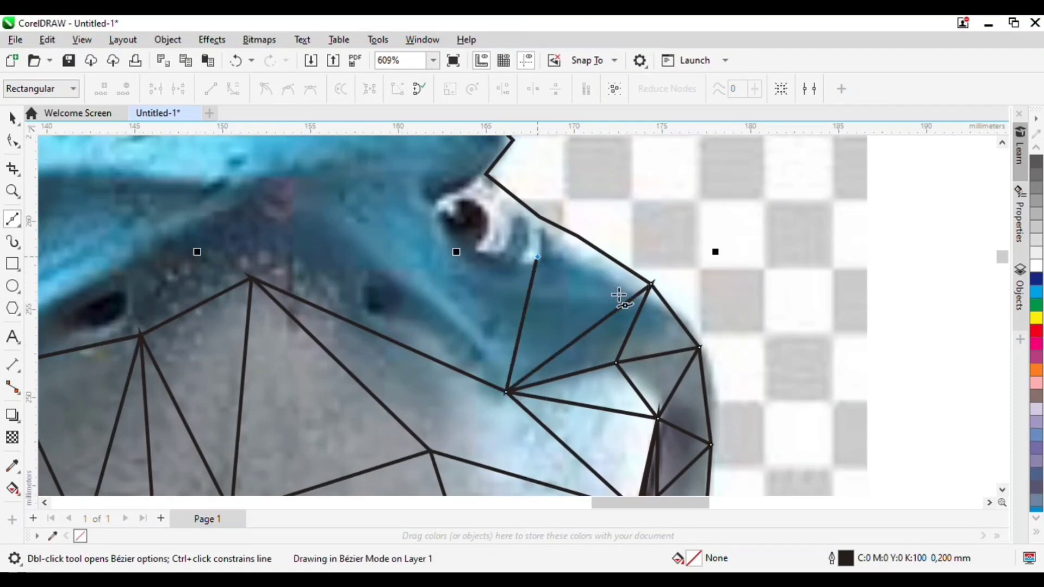
{"action": "left_click", "coordinate": [652, 284]}
{"action": "left_click", "coordinate": [578, 237]}
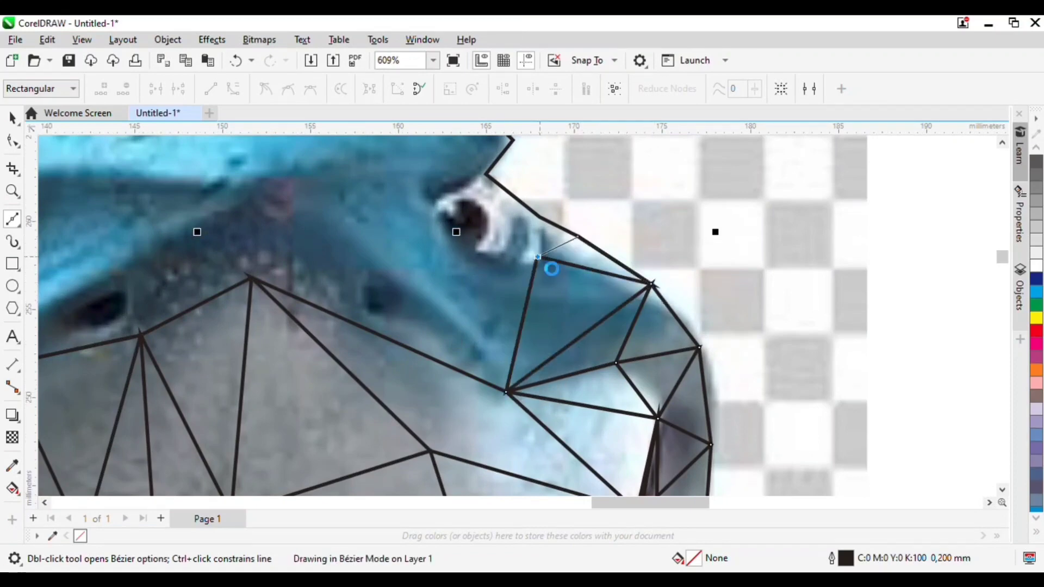
{"action": "left_click", "coordinate": [537, 257]}
Step: Trace the right eye's dark pupil with Bézier segments from the under-eye node, including the notch at its upper left, back to its lowest node
{"action": "left_click", "coordinate": [472, 251]}
{"action": "scroll", "coordinate": [492, 239], "scroll_direction": "up", "scroll_amount": 1}
{"action": "left_click", "coordinate": [487, 222]}
{"action": "left_click", "coordinate": [482, 177]}
{"action": "left_click", "coordinate": [454, 157]}
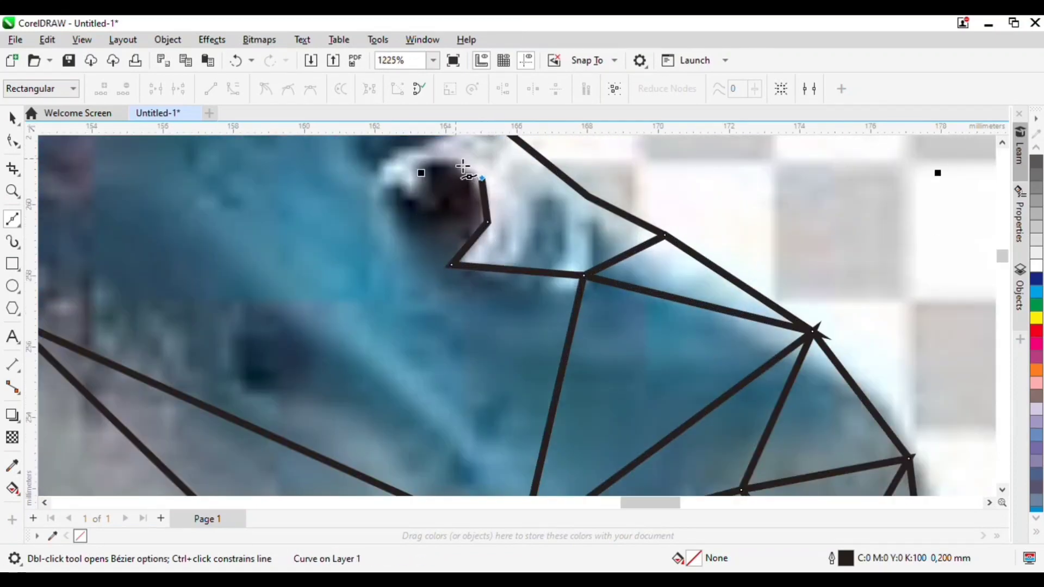
{"action": "left_click", "coordinate": [414, 155]}
{"action": "left_click", "coordinate": [439, 194]}
{"action": "left_click", "coordinate": [411, 198]}
{"action": "left_click", "coordinate": [386, 178]}
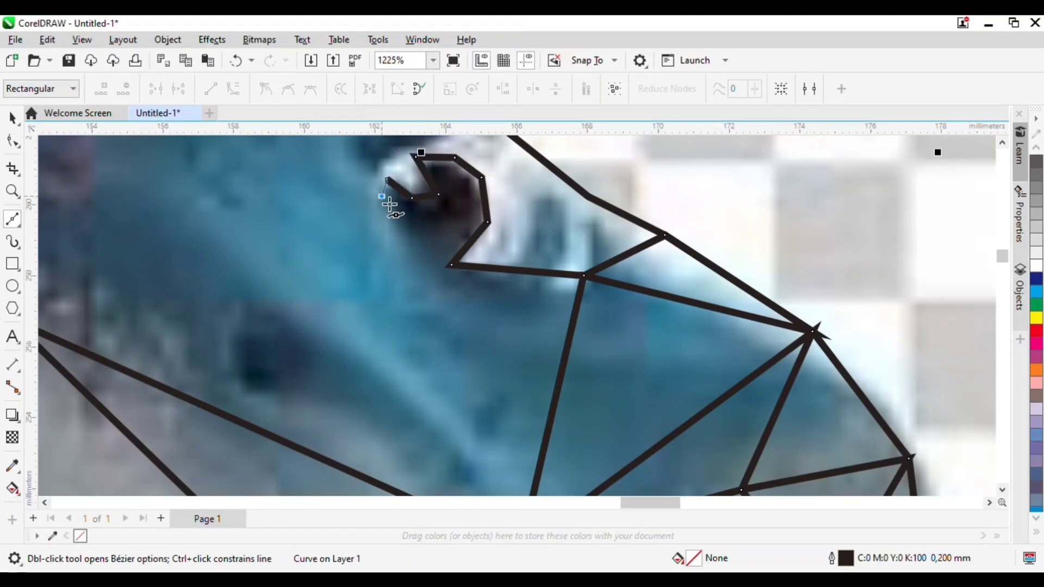
{"action": "left_click", "coordinate": [381, 195]}
{"action": "left_click", "coordinate": [407, 232]}
{"action": "left_click", "coordinate": [456, 266]}
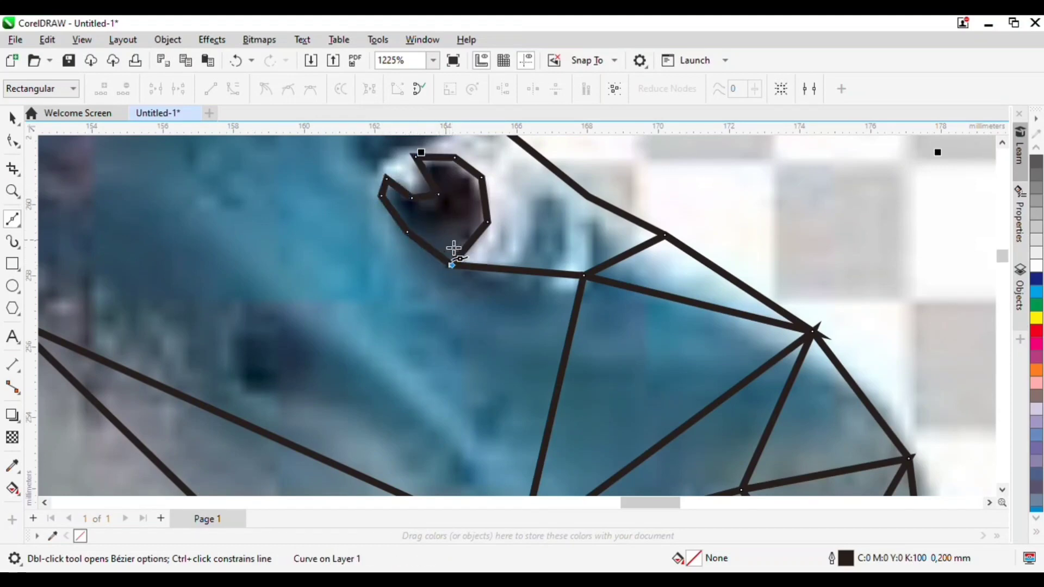
Step: Divide the right eye's pupil into Bézier triangles by linking the notch nodes with the lowest node and the right edge nodes
{"action": "scroll", "coordinate": [455, 251], "scroll_direction": "up", "scroll_amount": 2}
{"action": "left_click", "coordinate": [394, 174]}
{"action": "left_click", "coordinate": [434, 162]}
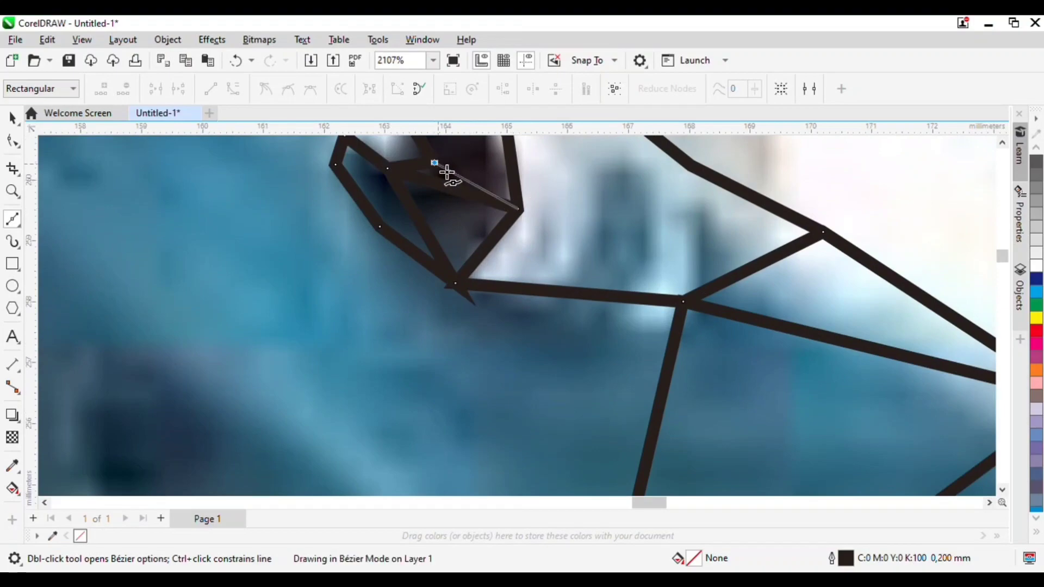
{"action": "scroll", "coordinate": [447, 175], "scroll_direction": "down", "scroll_amount": 1}
{"action": "scroll", "coordinate": [527, 251], "scroll_direction": "up", "scroll_amount": 1}
{"action": "left_click", "coordinate": [586, 247]}
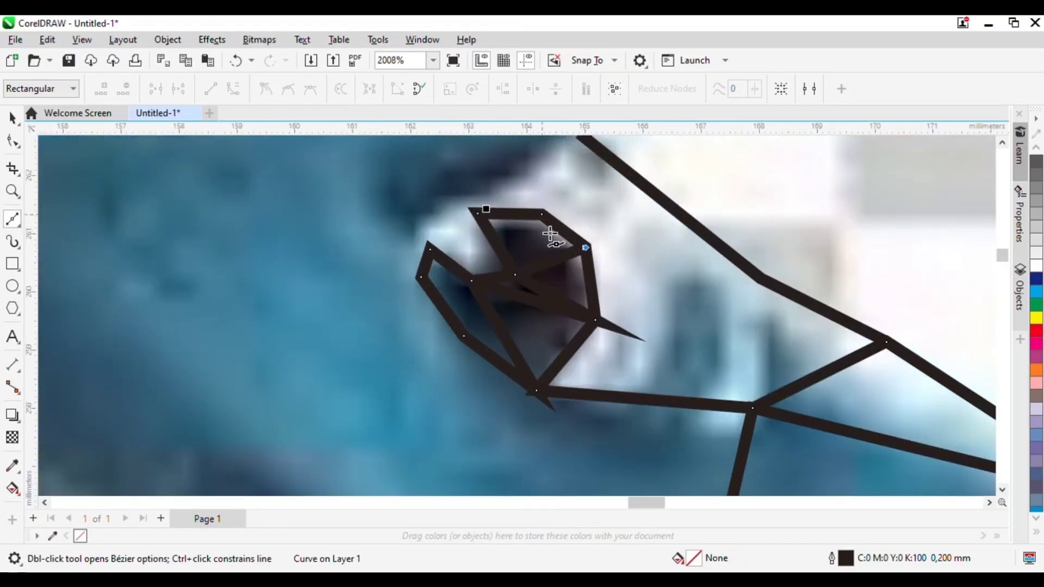
{"action": "scroll", "coordinate": [598, 324], "scroll_direction": "down", "scroll_amount": 2}
{"action": "scroll", "coordinate": [568, 351], "scroll_direction": "up", "scroll_amount": 3}
{"action": "left_click", "coordinate": [692, 366]}
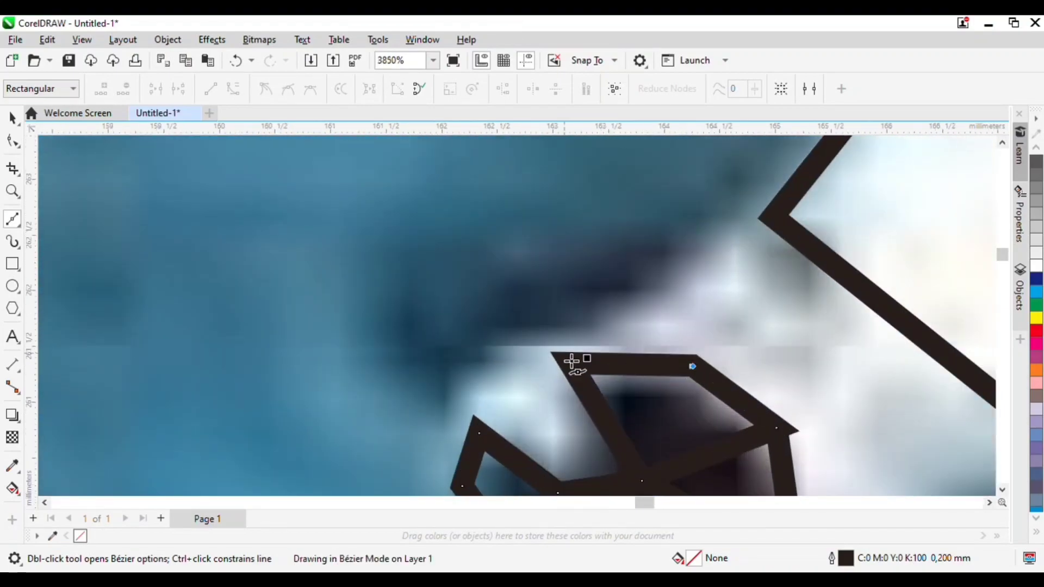
Step: Draw Bézier segments above the right pupil, linking its top node, the head outline's corner, a brow node and the pupil's left tip
{"action": "left_click", "coordinate": [570, 362]}
{"action": "left_click", "coordinate": [775, 215]}
{"action": "scroll", "coordinate": [764, 234], "scroll_direction": "down", "scroll_amount": 3}
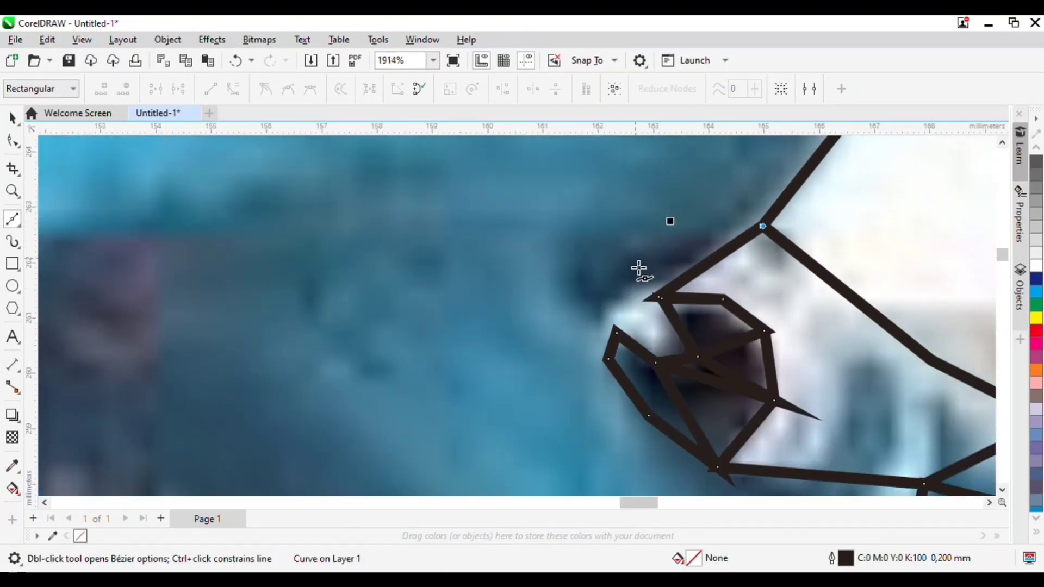
{"action": "left_click", "coordinate": [623, 273]}
{"action": "left_click", "coordinate": [616, 332]}
{"action": "scroll", "coordinate": [616, 332], "scroll_direction": "up", "scroll_amount": 2}
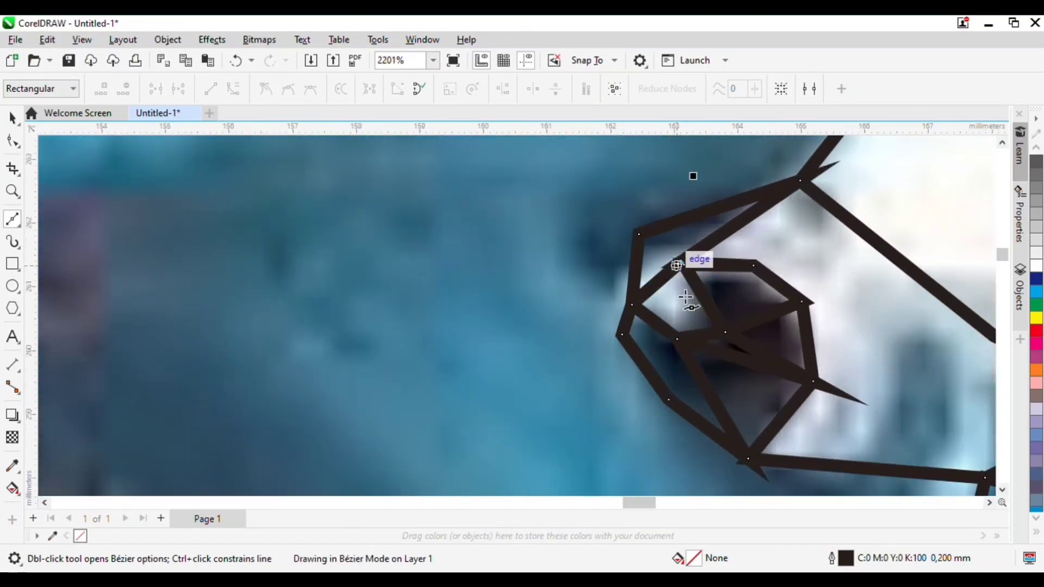
{"action": "scroll", "coordinate": [746, 319], "scroll_direction": "down", "scroll_amount": 3}
{"action": "left_click", "coordinate": [540, 345]}
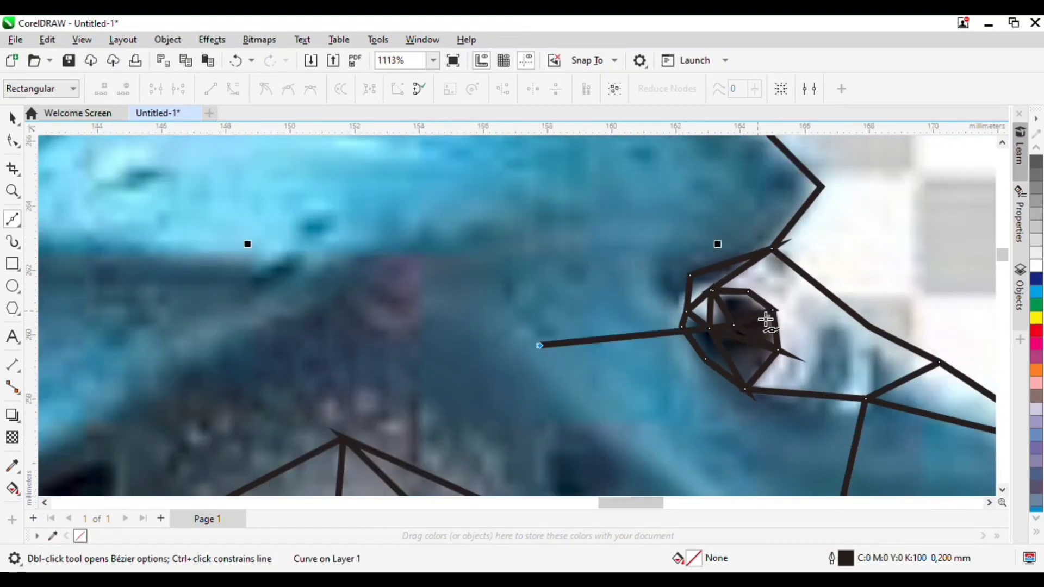
{"action": "key", "text": "ctrl+z"}
Step: Start a new Bézier curve at the top of the left eye and trace the white's left edge down to its base
{"action": "key", "text": "space"}
{"action": "scroll", "coordinate": [693, 337], "scroll_direction": "down", "scroll_amount": 3}
{"action": "scroll", "coordinate": [128, 321], "scroll_direction": "up", "scroll_amount": 3}
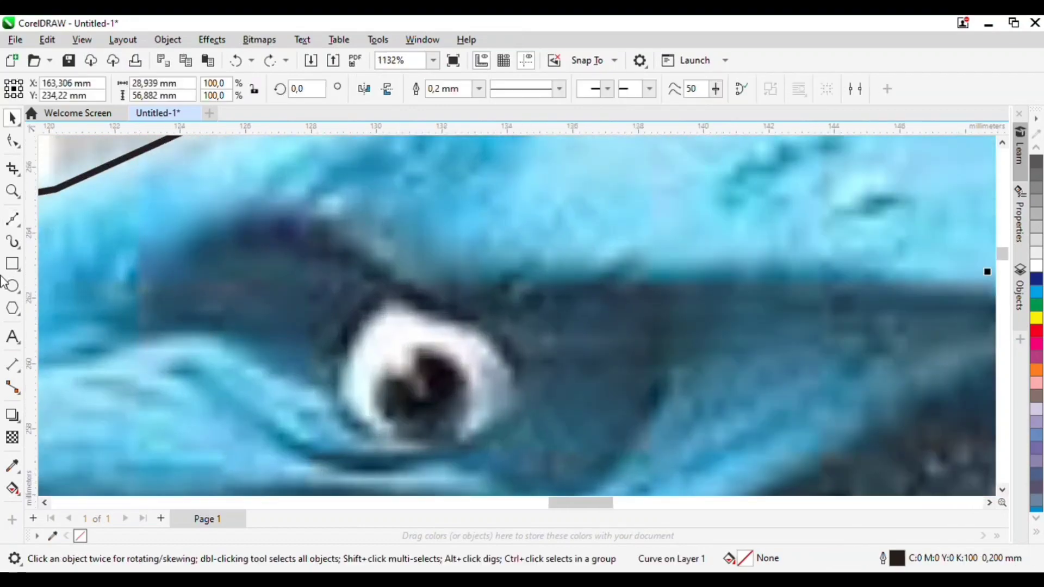
{"action": "key", "text": "space"}
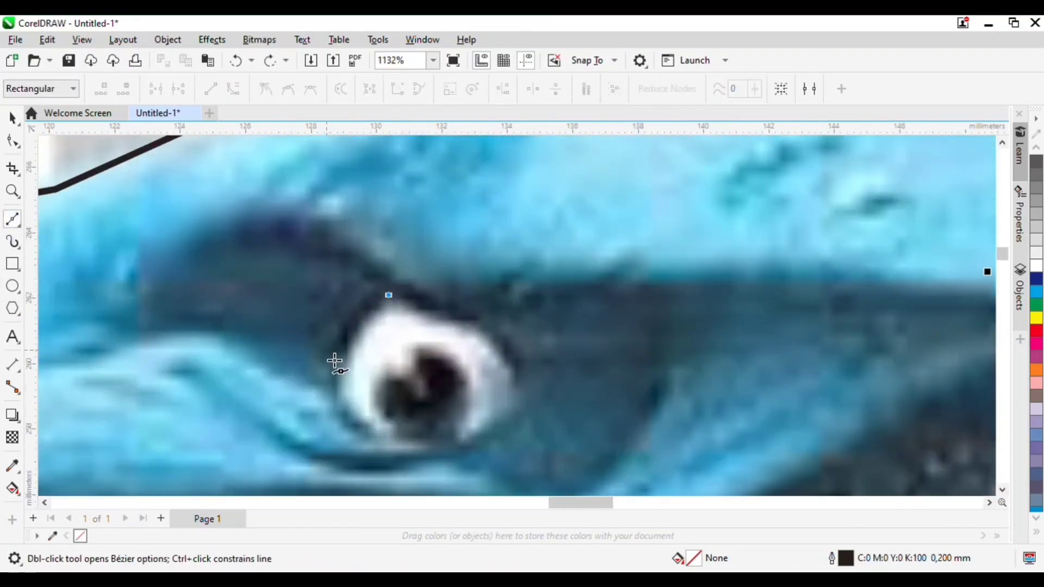
{"action": "left_click", "coordinate": [330, 361]}
{"action": "left_click", "coordinate": [338, 405]}
{"action": "left_click", "coordinate": [388, 437]}
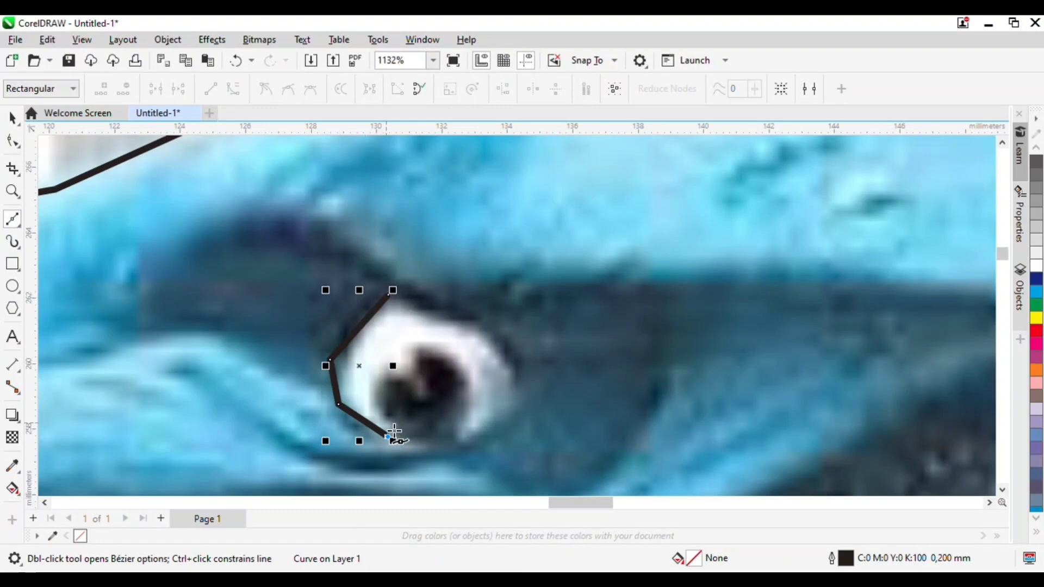
Step: Trace the left eye's pupil with Bézier segments, up its left side, through the central notch and down its right side
{"action": "left_click", "coordinate": [381, 375]}
{"action": "left_click", "coordinate": [408, 371]}
{"action": "left_click", "coordinate": [421, 393]}
{"action": "left_click", "coordinate": [421, 360]}
{"action": "left_click", "coordinate": [433, 350]}
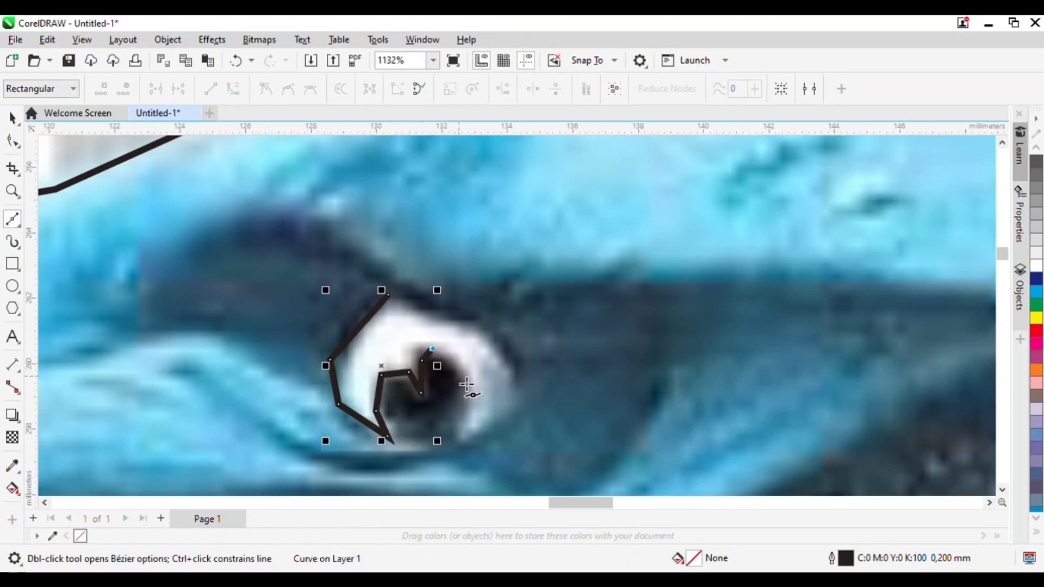
{"action": "left_click", "coordinate": [459, 375]}
{"action": "left_click", "coordinate": [456, 411]}
Step: Trace the right and upper edges of the left eye's white and close the outline at its top node
{"action": "left_click", "coordinate": [502, 409]}
{"action": "left_click", "coordinate": [519, 368]}
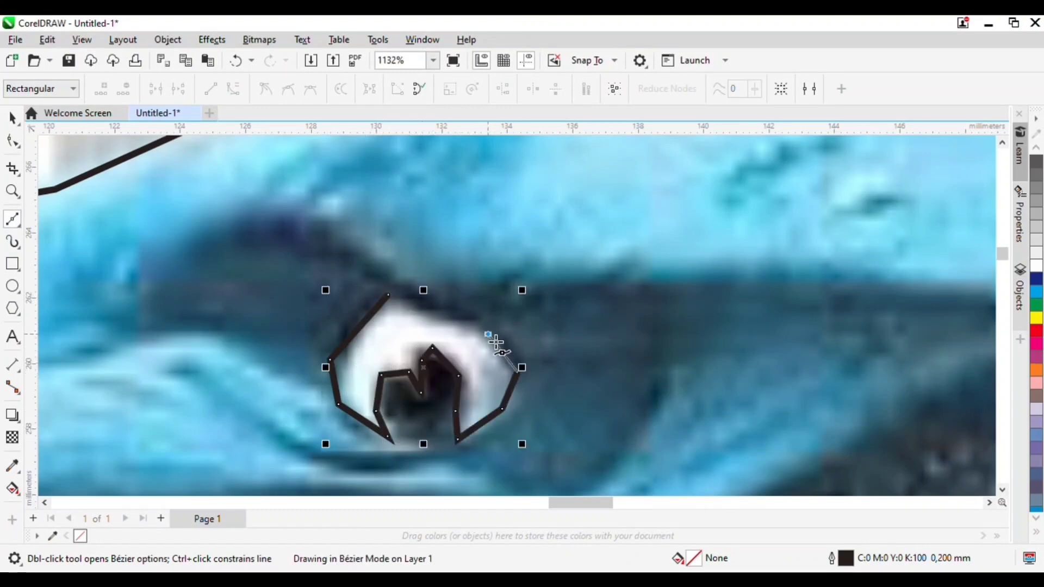
{"action": "left_click", "coordinate": [487, 333]}
{"action": "left_click", "coordinate": [447, 313]}
{"action": "left_click", "coordinate": [395, 302]}
{"action": "scroll", "coordinate": [395, 303], "scroll_direction": "up", "scroll_amount": 1}
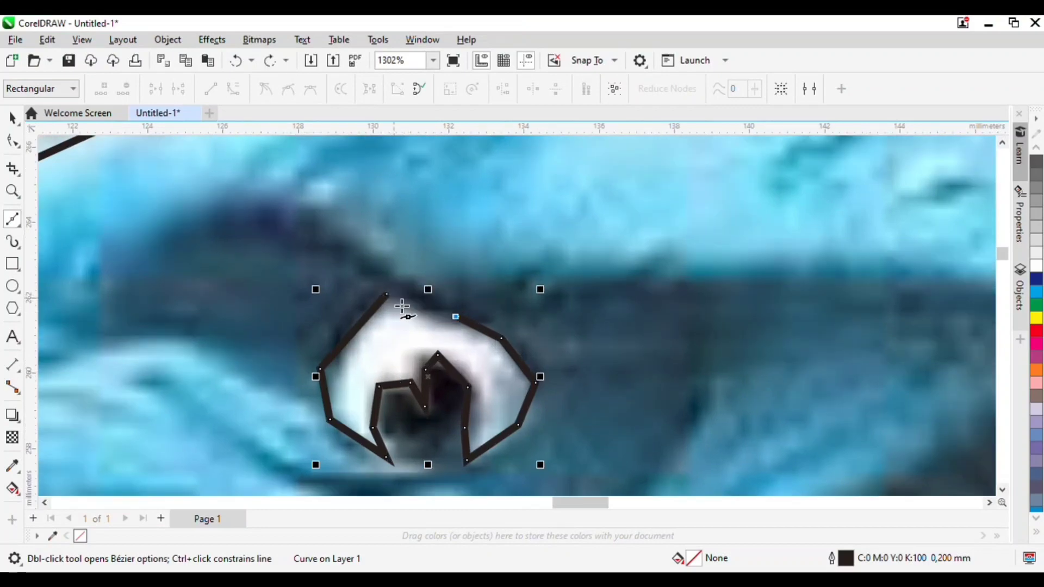
Step: Draw Bézier triangles across the upper part of the left eye's white, linking its left corner, upper edge and the pupil's top node
{"action": "scroll", "coordinate": [446, 362], "scroll_direction": "up", "scroll_amount": 3}
{"action": "left_click", "coordinate": [443, 358]}
{"action": "left_click", "coordinate": [265, 379]}
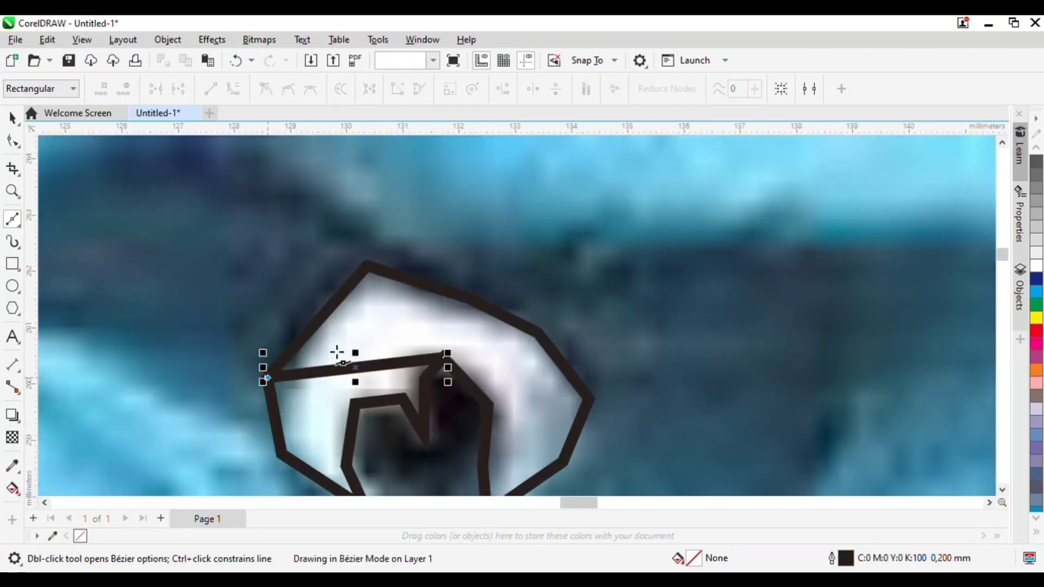
{"action": "left_click", "coordinate": [466, 297]}
{"action": "left_click", "coordinate": [468, 298]}
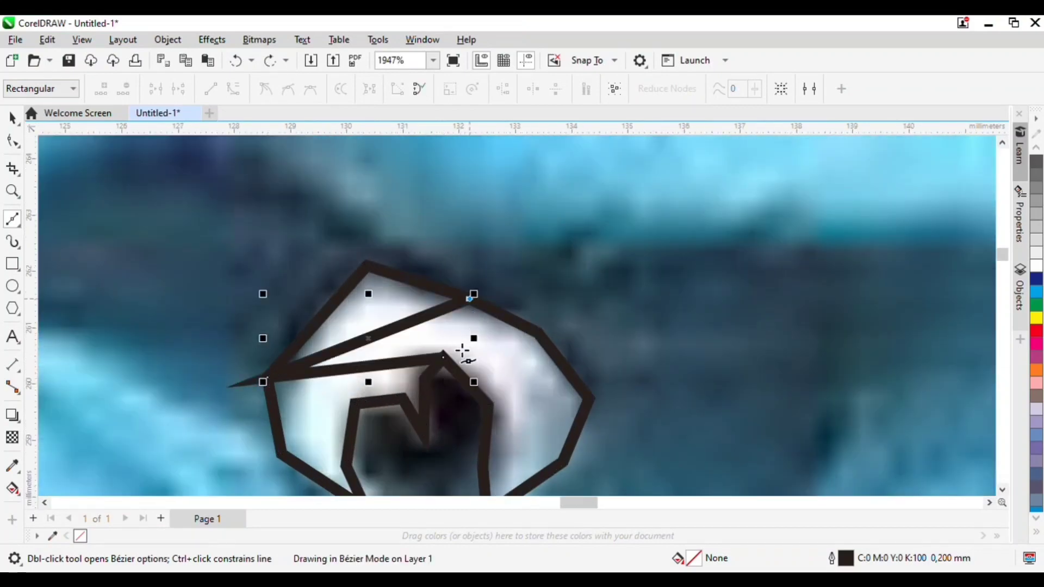
{"action": "left_click", "coordinate": [443, 358]}
Step: Draw Bézier triangles down the right side of the left eye's white, between the pupil's edge nodes and the outer edge
{"action": "left_click", "coordinate": [538, 334]}
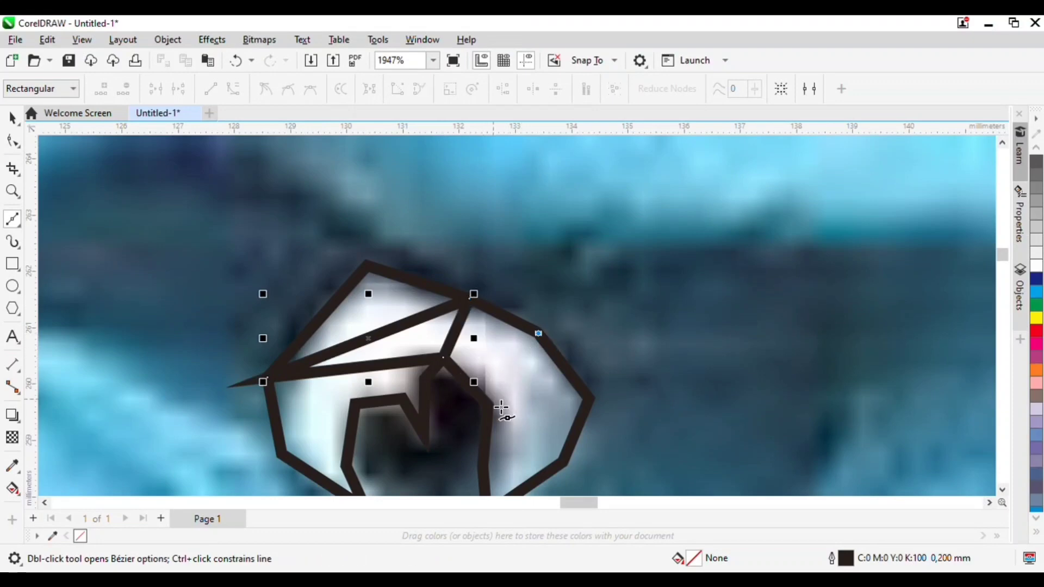
{"action": "left_click", "coordinate": [445, 358]}
{"action": "left_click", "coordinate": [590, 400]}
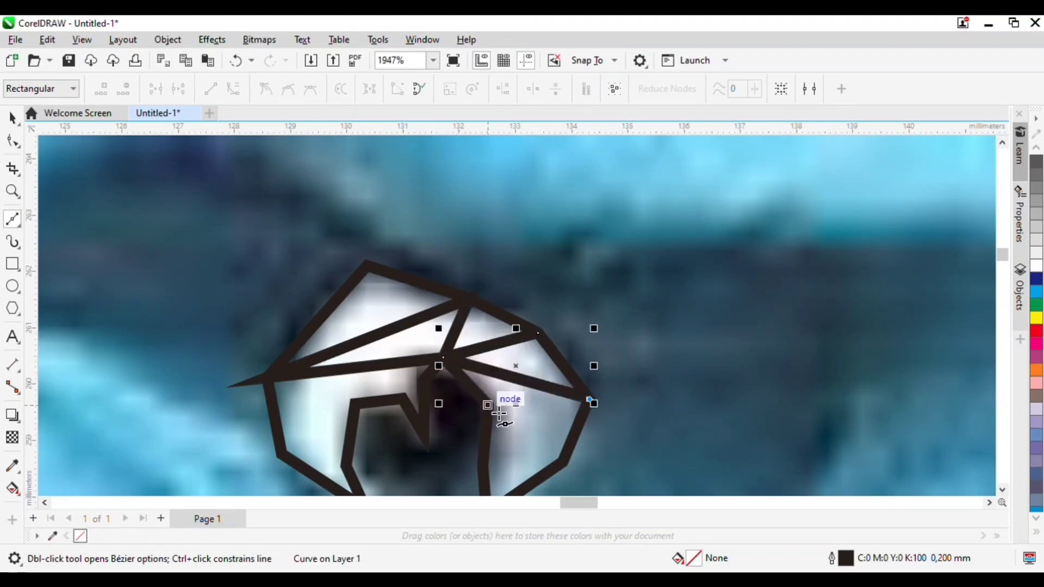
{"action": "left_click", "coordinate": [489, 404]}
{"action": "left_click", "coordinate": [564, 461]}
{"action": "left_click", "coordinate": [482, 466]}
{"action": "scroll", "coordinate": [505, 466], "scroll_direction": "down", "scroll_amount": 2}
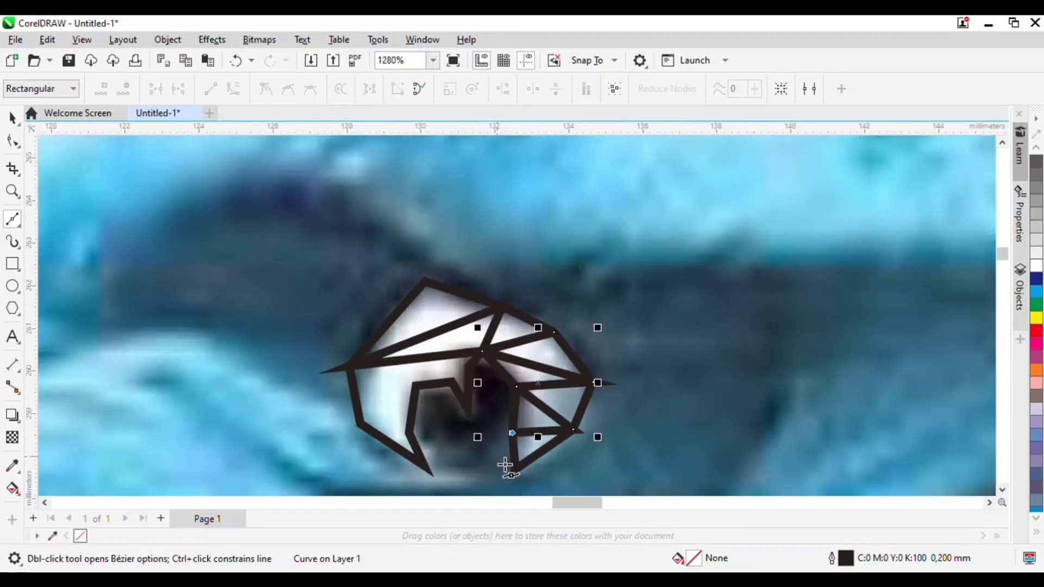
Step: Divide the left eye's pupil into Bézier triangles from the central notch node to the nodes around both lobes and the white's lower-left tip
{"action": "scroll", "coordinate": [505, 465], "scroll_direction": "up", "scroll_amount": 2}
{"action": "left_click", "coordinate": [454, 380]}
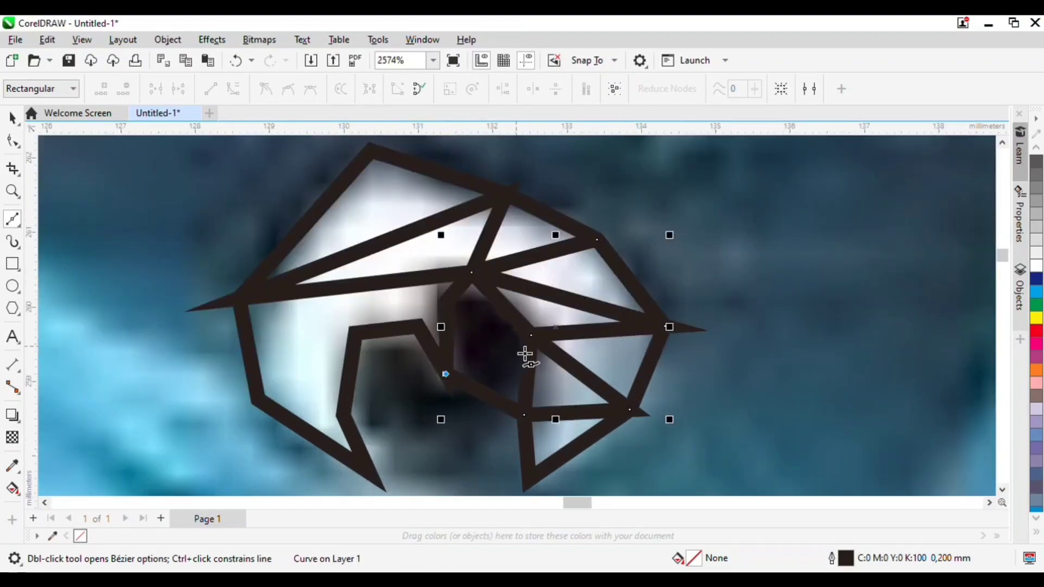
{"action": "left_click", "coordinate": [448, 299]}
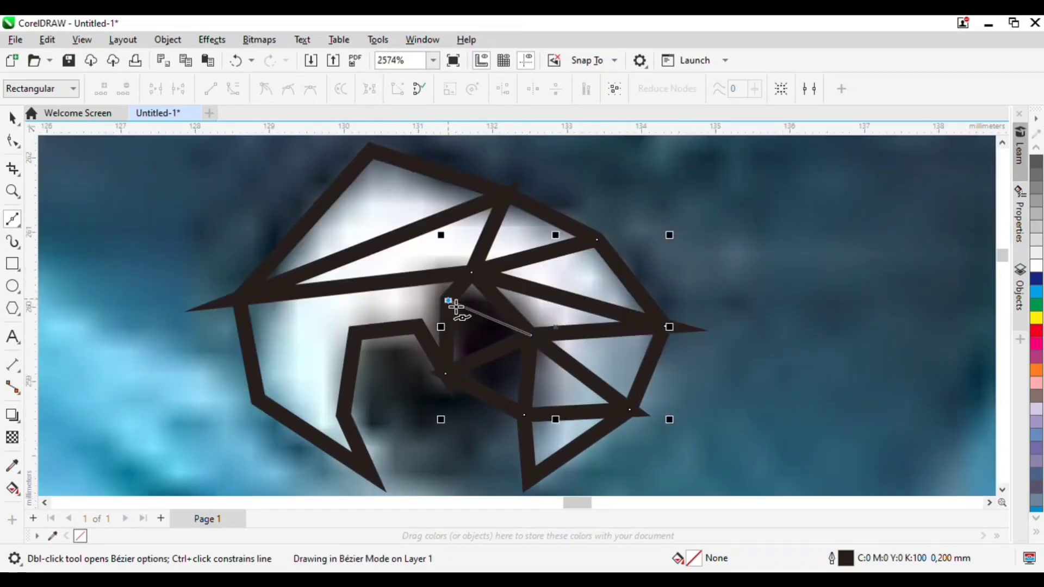
{"action": "left_click", "coordinate": [417, 327]}
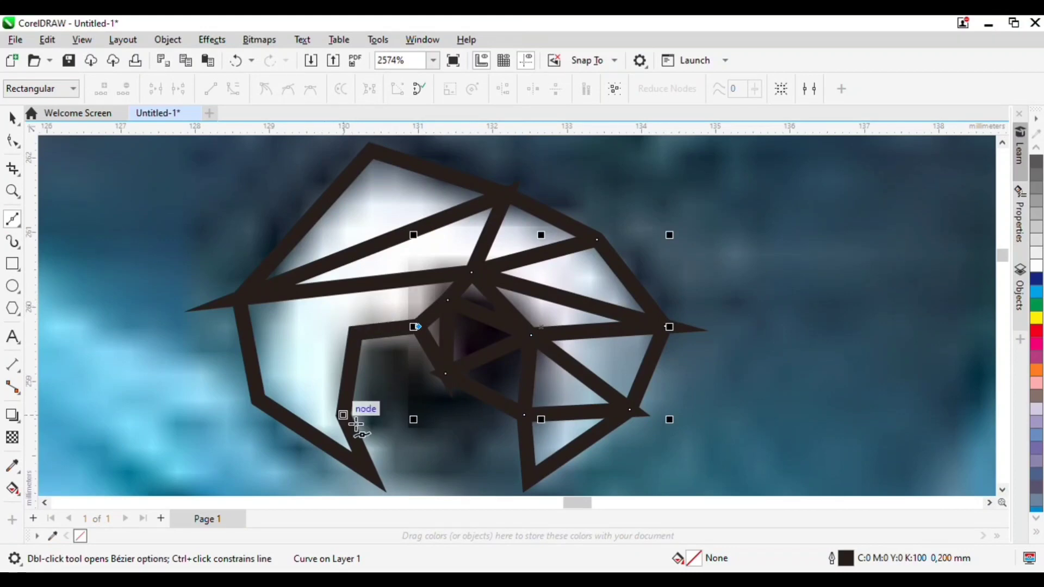
{"action": "left_click", "coordinate": [340, 418]}
{"action": "left_click", "coordinate": [445, 374]}
{"action": "left_click", "coordinate": [370, 474]}
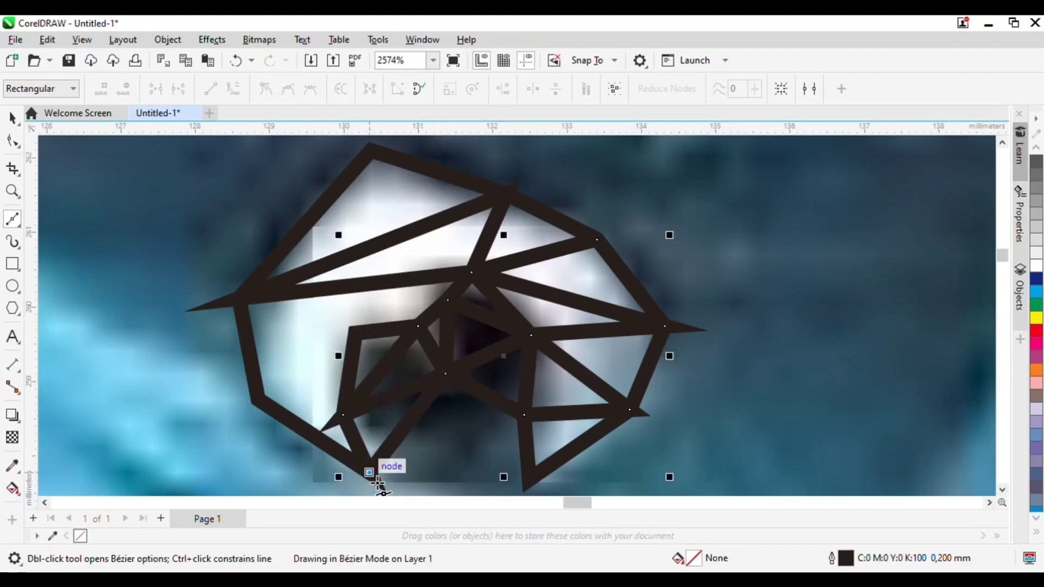
Step: Draw Bézier triangles over the left side of the left eye's white, linking its left corner with the pupil's outer and top nodes
{"action": "left_click", "coordinate": [240, 298]}
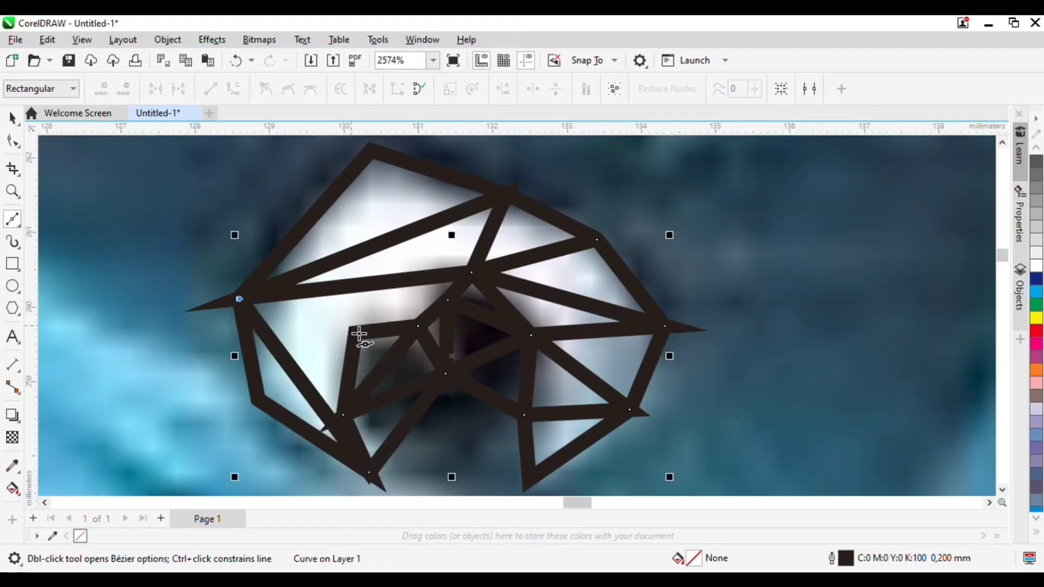
{"action": "left_click", "coordinate": [356, 334]}
{"action": "left_click", "coordinate": [469, 273]}
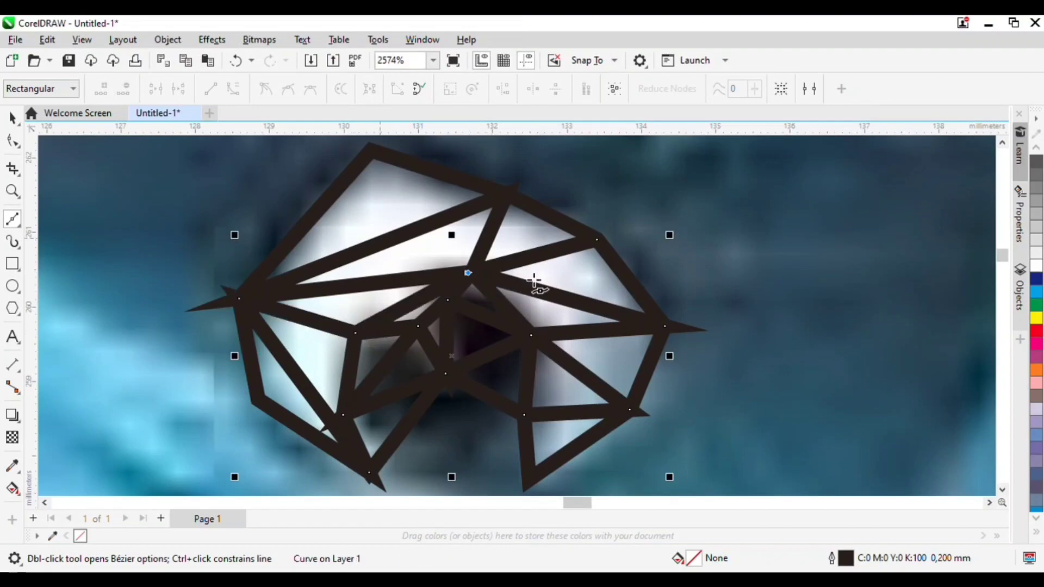
{"action": "scroll", "coordinate": [637, 259], "scroll_direction": "down", "scroll_amount": 2}
{"action": "left_click", "coordinate": [13, 118]}
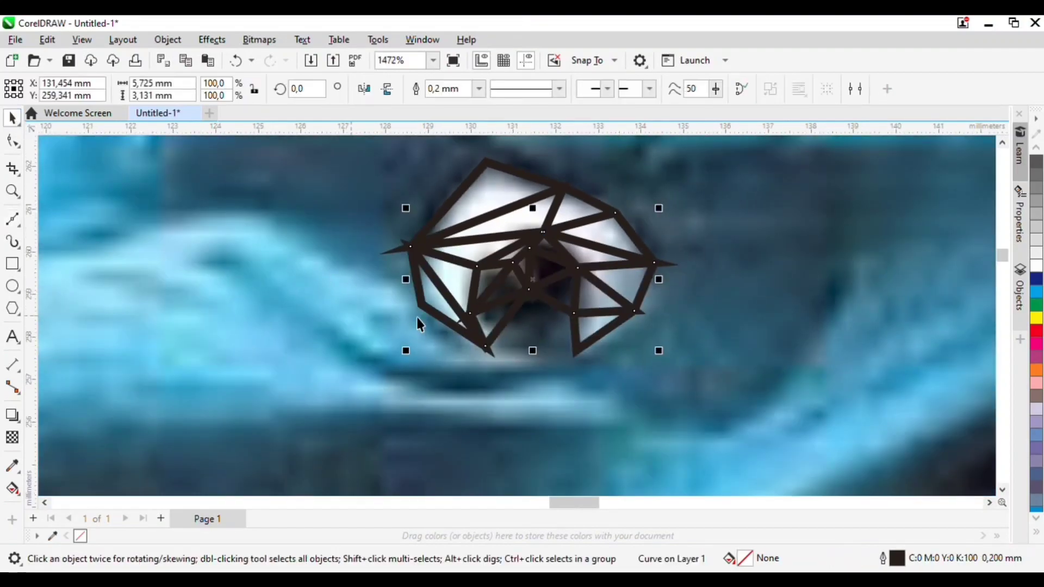
{"action": "left_click", "coordinate": [12, 218]}
Step: Start a Bézier curve at the middle of the head and trace the dark brow band's upper edge toward the left eye
{"action": "scroll", "coordinate": [496, 240], "scroll_direction": "down", "scroll_amount": 5}
{"action": "scroll", "coordinate": [834, 263], "scroll_direction": "up", "scroll_amount": 3}
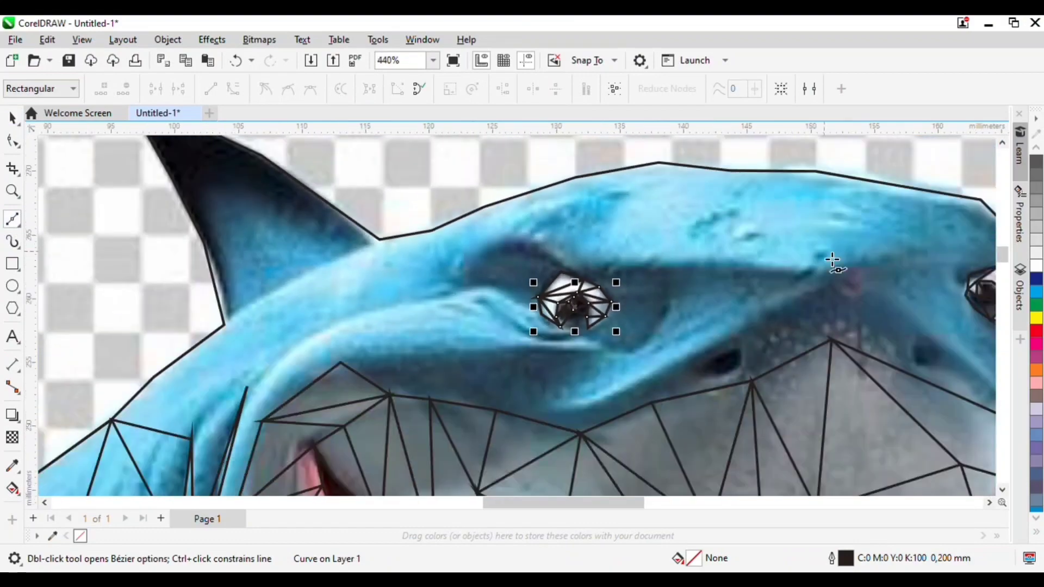
{"action": "left_click", "coordinate": [806, 281]}
{"action": "left_click", "coordinate": [633, 267]}
{"action": "left_click", "coordinate": [512, 274]}
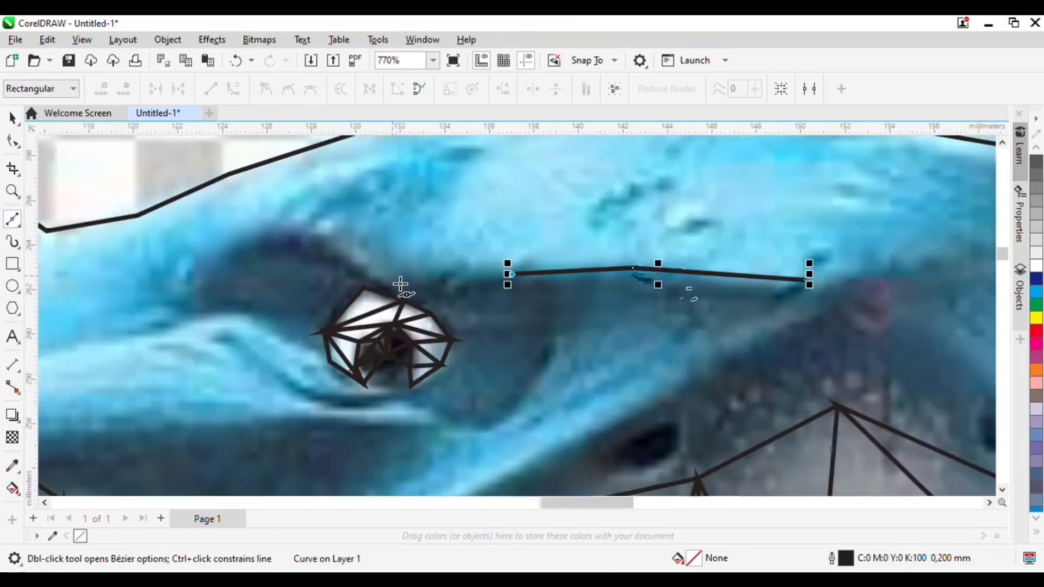
Step: Continue the brow curve around the dark socket above the left eye and back along its lower edge to the eye's lower-left node
{"action": "left_click", "coordinate": [387, 276]}
{"action": "left_click", "coordinate": [324, 233]}
{"action": "left_click", "coordinate": [252, 221]}
{"action": "left_click", "coordinate": [176, 281]}
{"action": "left_click", "coordinate": [136, 329]}
{"action": "left_click", "coordinate": [188, 309]}
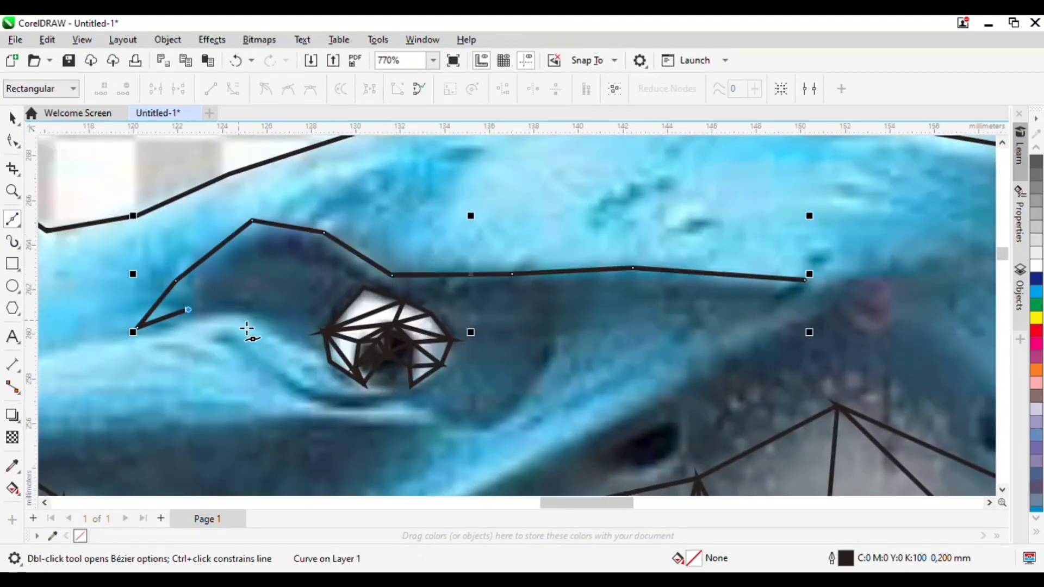
{"action": "double_click", "coordinate": [248, 315]}
{"action": "left_click", "coordinate": [330, 369]}
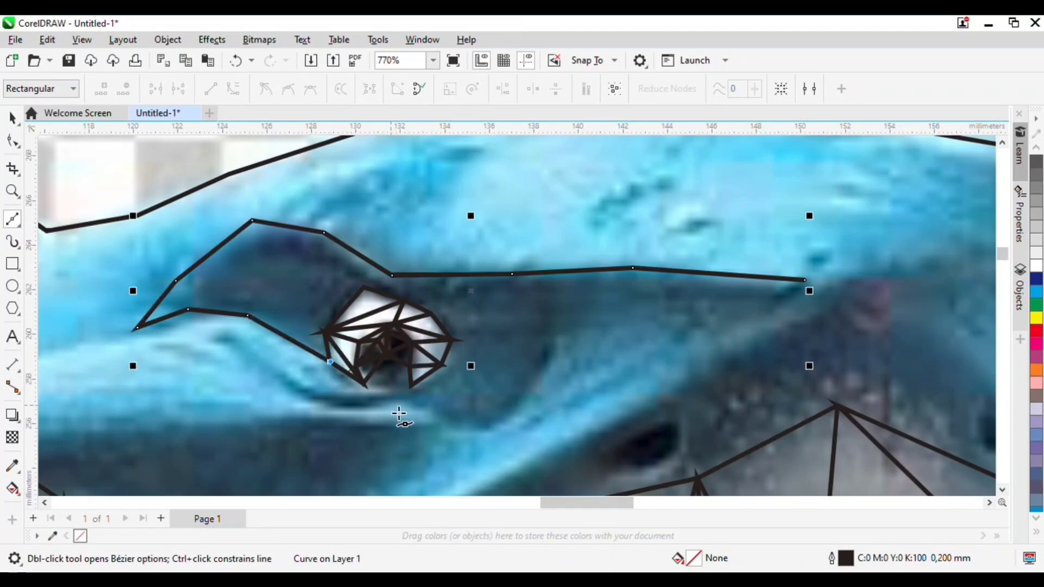
Step: Draw a new Bézier curve from the left eye white's lower-right tip along the dark socket's lower and right edge
{"action": "scroll", "coordinate": [399, 416], "scroll_direction": "up", "scroll_amount": 2}
{"action": "key", "text": "space"}
{"action": "left_click", "coordinate": [13, 220]}
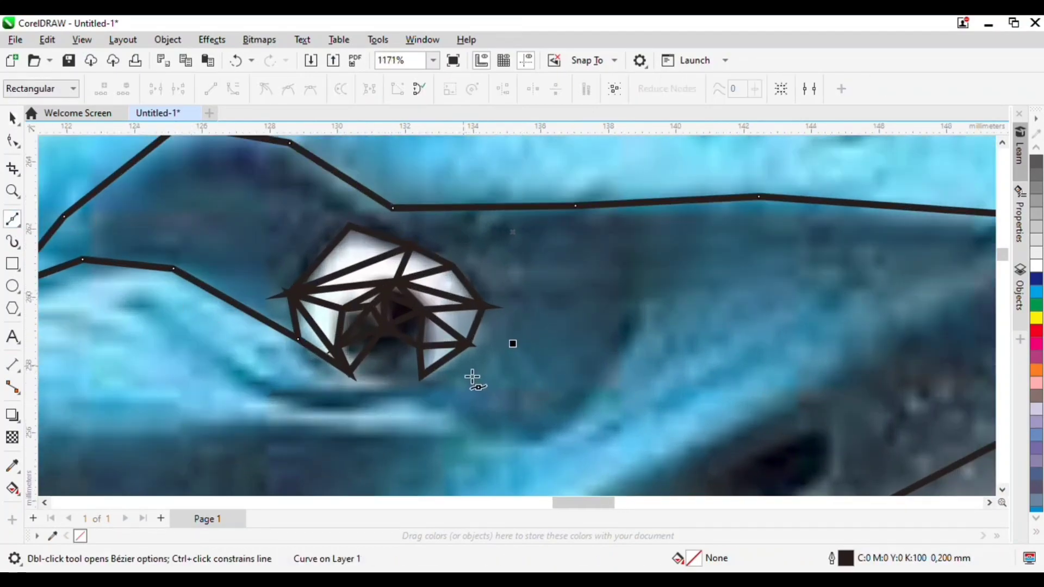
{"action": "left_click", "coordinate": [525, 443]}
{"action": "left_click", "coordinate": [605, 385]}
{"action": "left_click", "coordinate": [645, 294]}
{"action": "scroll", "coordinate": [659, 310], "scroll_direction": "down", "scroll_amount": 1}
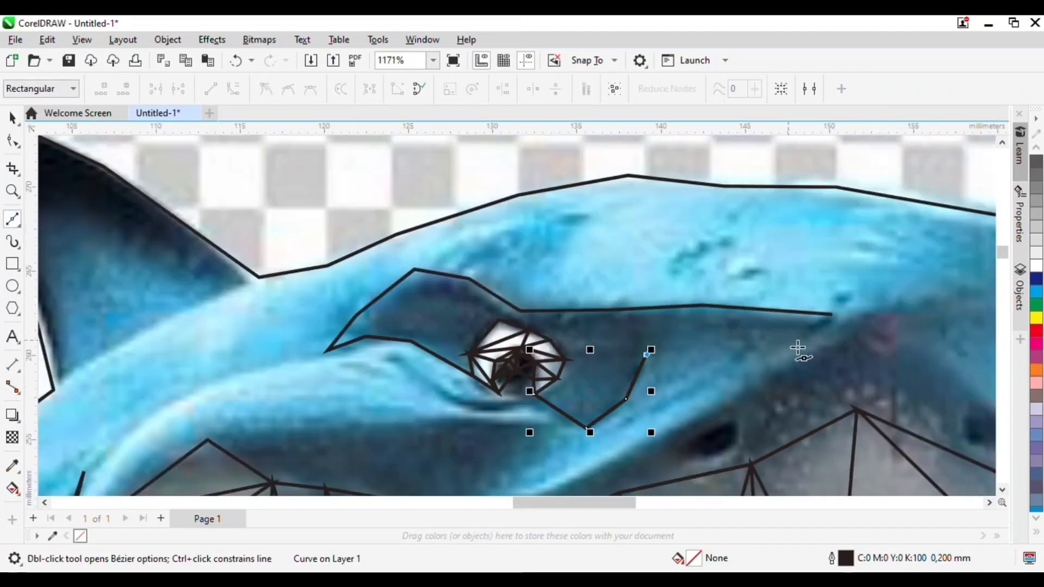
Step: Outline the lighter blue wedge right of the left eye's socket, along its upper edge and back down to its lower-left tip
{"action": "left_click", "coordinate": [779, 273]}
{"action": "left_click", "coordinate": [727, 345]}
{"action": "left_click", "coordinate": [668, 393]}
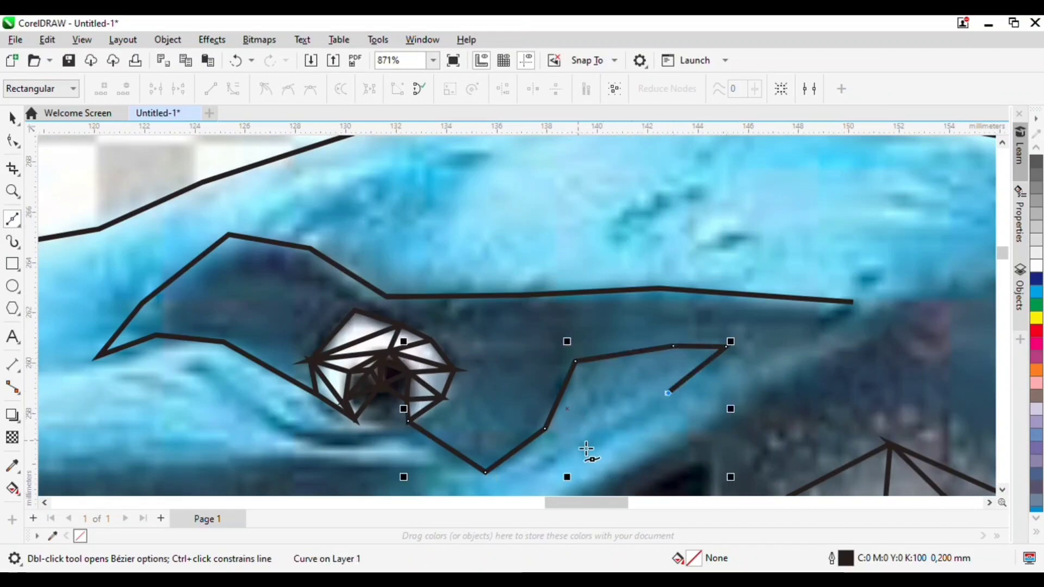
{"action": "left_click", "coordinate": [577, 440]}
{"action": "left_click", "coordinate": [548, 452]}
Step: Trace the brow band's lower edge from the wedge's lower-left tip up to the brow curve's starting node at mid-head
{"action": "left_click", "coordinate": [717, 390]}
{"action": "left_click", "coordinate": [793, 349]}
{"action": "left_click", "coordinate": [853, 301]}
{"action": "scroll", "coordinate": [832, 369], "scroll_direction": "down", "scroll_amount": 2}
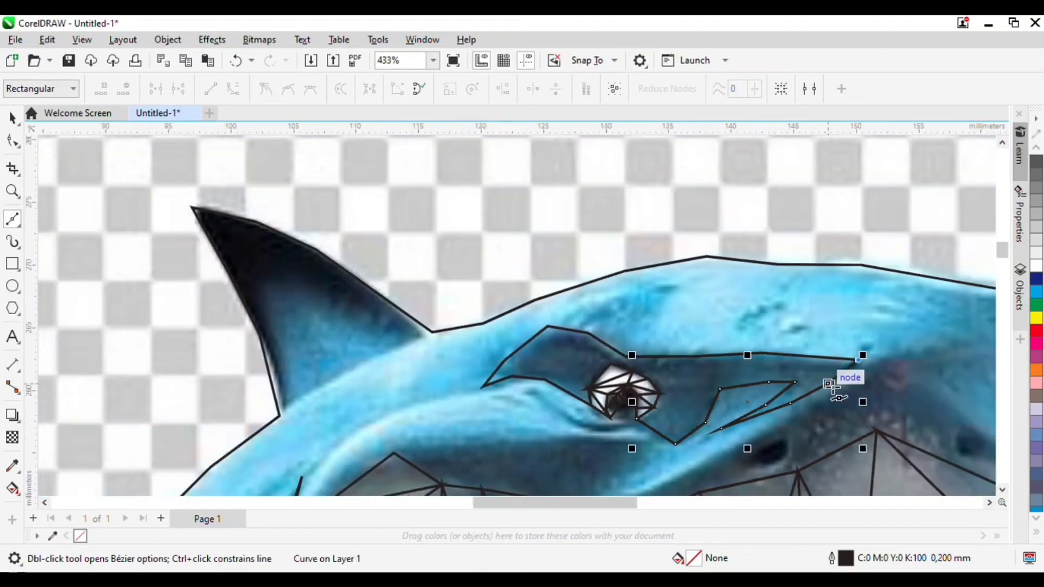
Step: Draw a new Bézier curve from the face mesh's upper-left node along the dark cheek area's upper edge to just beneath the left eye
{"action": "scroll", "coordinate": [711, 462], "scroll_direction": "up", "scroll_amount": 2}
{"action": "scroll", "coordinate": [429, 391], "scroll_direction": "up", "scroll_amount": 1}
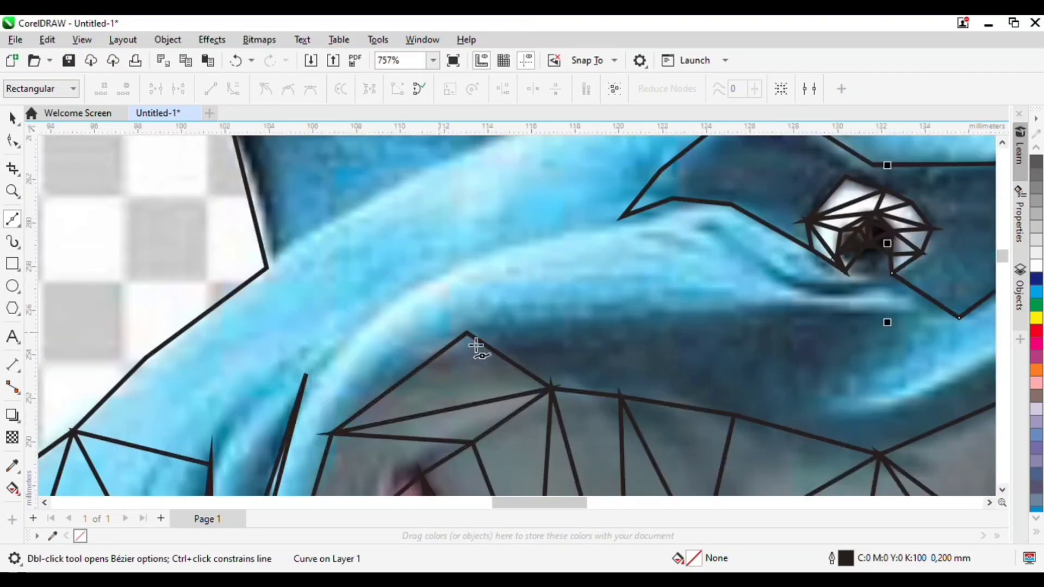
{"action": "left_click", "coordinate": [329, 435]}
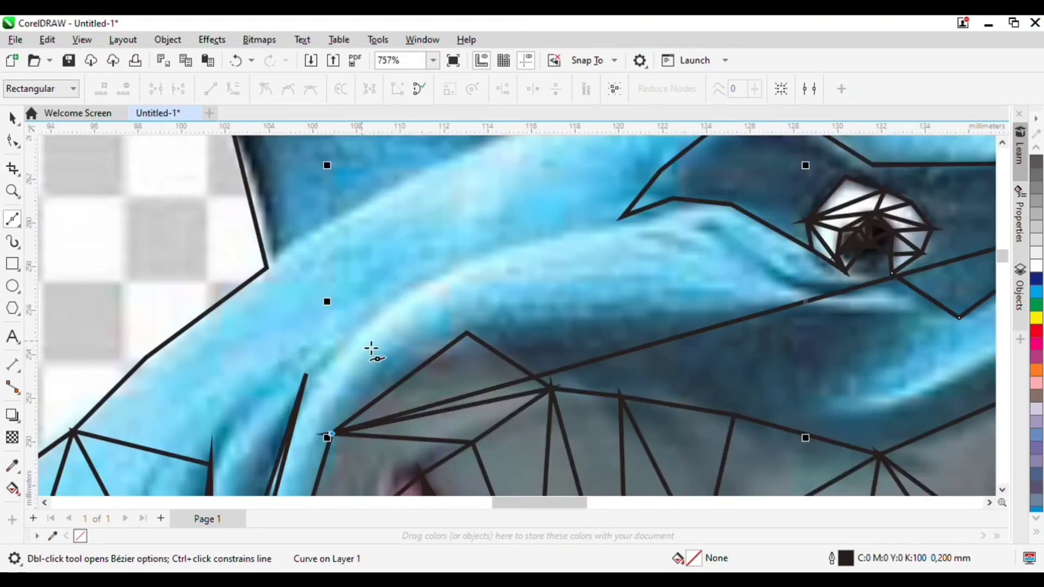
{"action": "key", "text": "ctrl+z"}
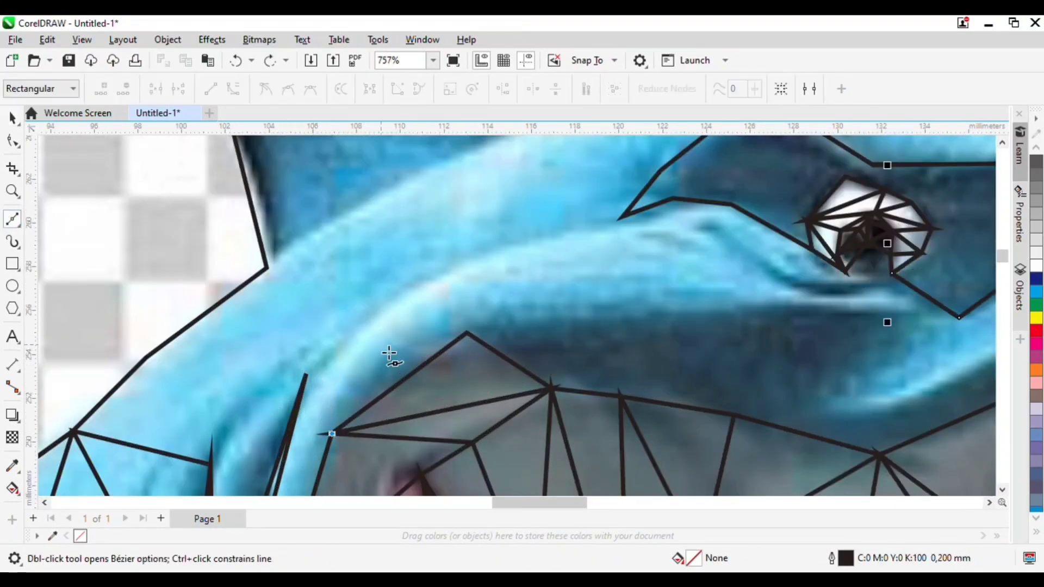
{"action": "left_click", "coordinate": [381, 344]}
{"action": "left_click", "coordinate": [480, 315]}
{"action": "left_click", "coordinate": [623, 303]}
{"action": "left_click", "coordinate": [724, 308]}
{"action": "left_click", "coordinate": [849, 298]}
{"action": "left_click", "coordinate": [914, 306]}
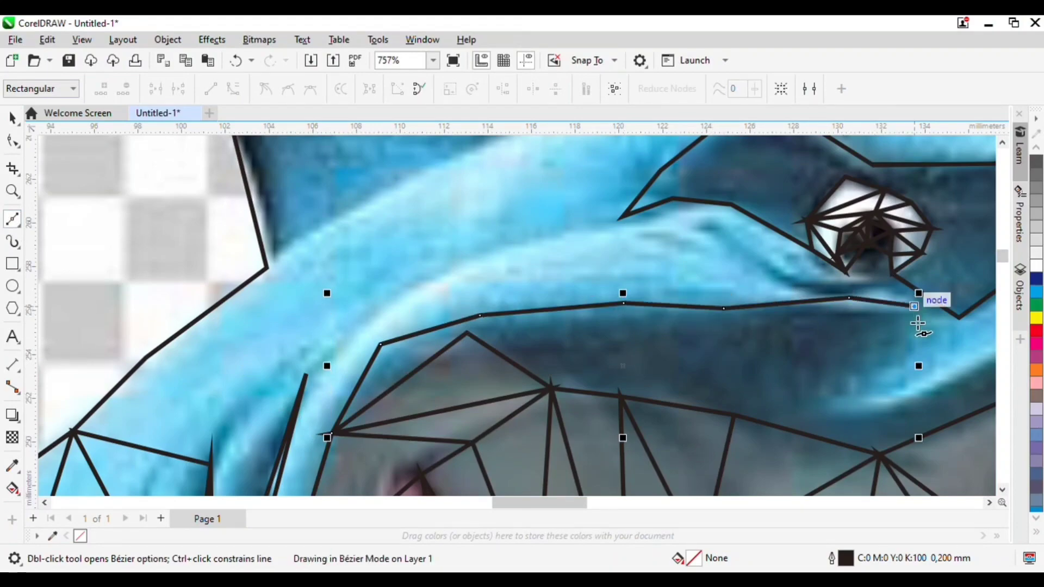
Step: Continue the curve around the dark cheek area's right end to its inner notch and out to the light-blue ridge's lower edge
{"action": "left_click", "coordinate": [894, 354]}
{"action": "left_click", "coordinate": [808, 407]}
{"action": "left_click", "coordinate": [897, 402]}
{"action": "scroll", "coordinate": [501, 454], "scroll_direction": "down", "scroll_amount": 1}
{"action": "scroll", "coordinate": [814, 407], "scroll_direction": "up", "scroll_amount": 1}
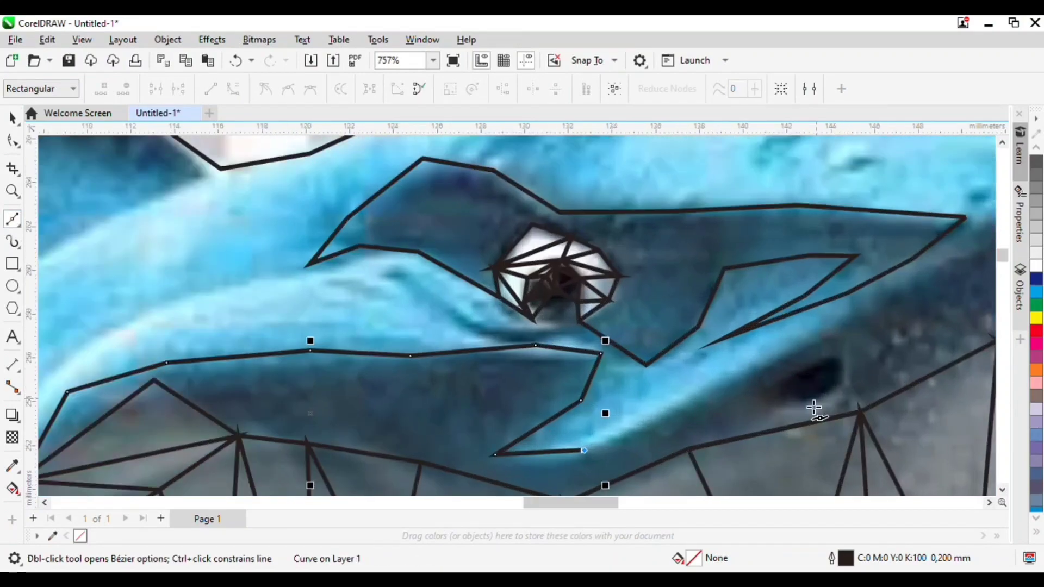
Step: Extend the curve up along the light-blue ridge's lower edge, past the nostril, to beyond the brow band's right tip
{"action": "left_click", "coordinate": [678, 403]}
{"action": "left_click", "coordinate": [749, 366]}
{"action": "scroll", "coordinate": [859, 334], "scroll_direction": "down", "scroll_amount": 3}
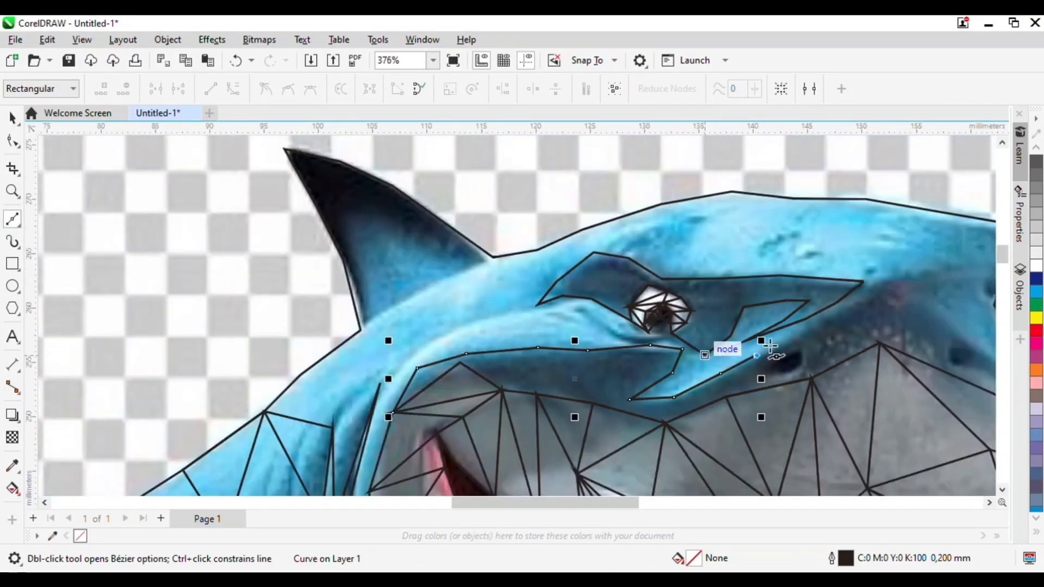
{"action": "scroll", "coordinate": [834, 345], "scroll_direction": "up", "scroll_amount": 2}
{"action": "left_click", "coordinate": [896, 285]}
{"action": "scroll", "coordinate": [956, 255], "scroll_direction": "down", "scroll_amount": 3}
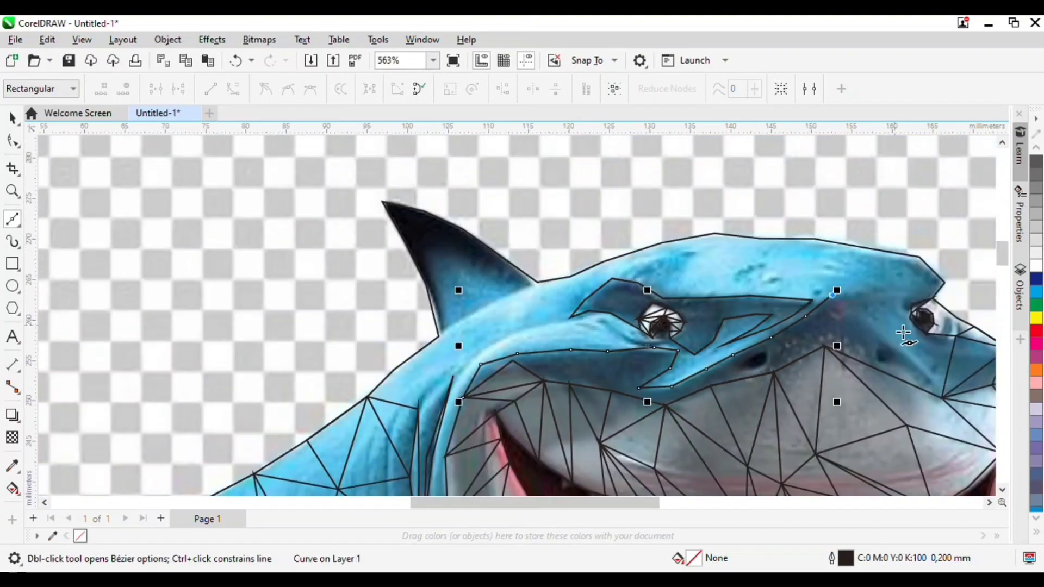
Step: Trace the dark snout area's top corner and its right edge down to the tip near the right eye
{"action": "scroll", "coordinate": [880, 272], "scroll_direction": "up", "scroll_amount": 3}
{"action": "left_click", "coordinate": [860, 261]}
{"action": "left_click", "coordinate": [831, 304]}
{"action": "left_click", "coordinate": [870, 348]}
{"action": "left_click", "coordinate": [911, 385]}
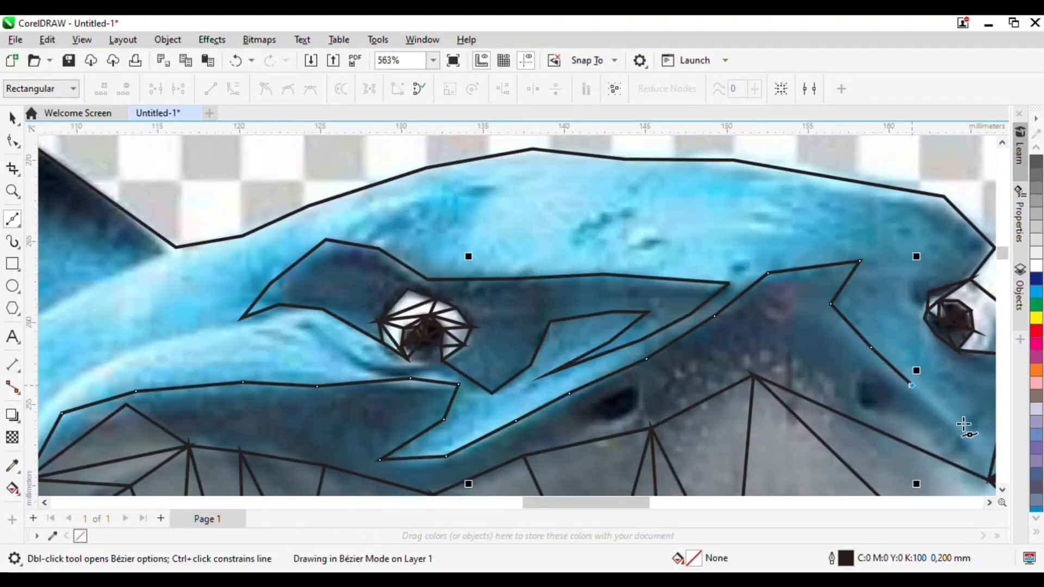
{"action": "left_click", "coordinate": [971, 447]}
Step: Bring the curve back from the snout's right tip through the muzzle mesh's peak node to the mesh node beside the left nostril
{"action": "left_click", "coordinate": [884, 417]}
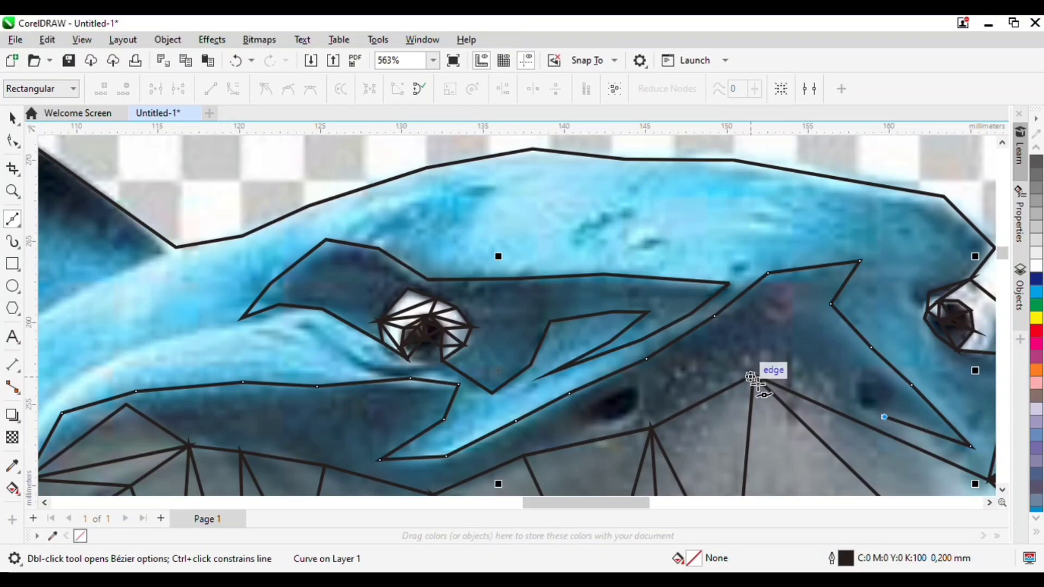
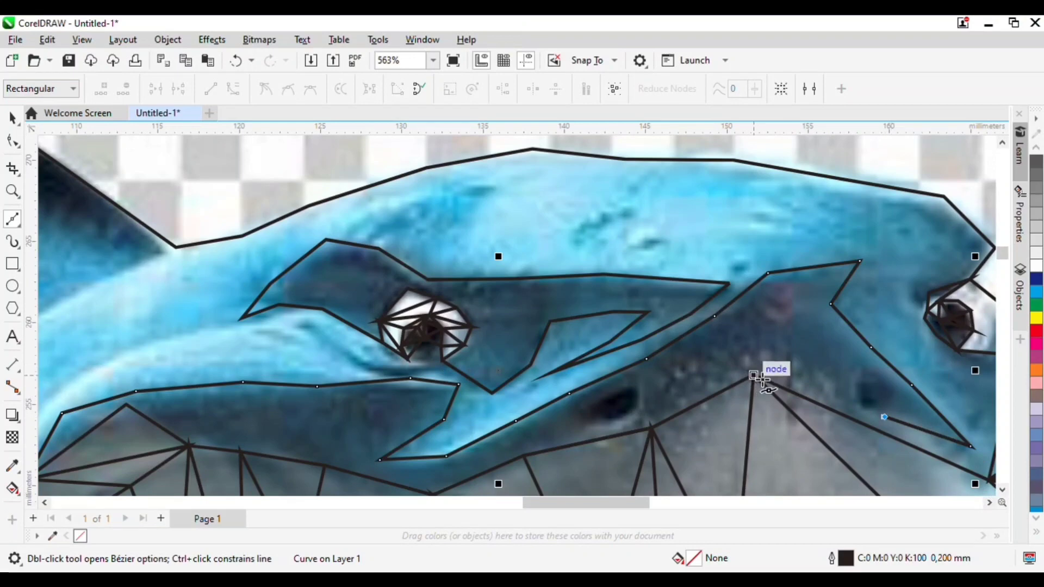
{"action": "left_click", "coordinate": [753, 375]}
{"action": "left_click", "coordinate": [655, 403]}
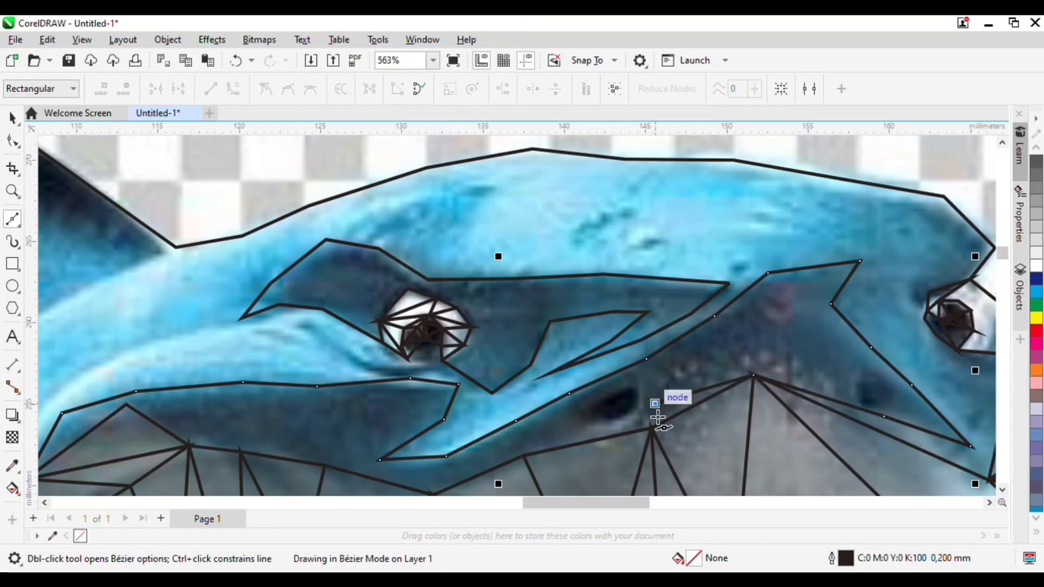
{"action": "left_click", "coordinate": [651, 429]}
{"action": "scroll", "coordinate": [527, 460], "scroll_direction": "down", "scroll_amount": 3}
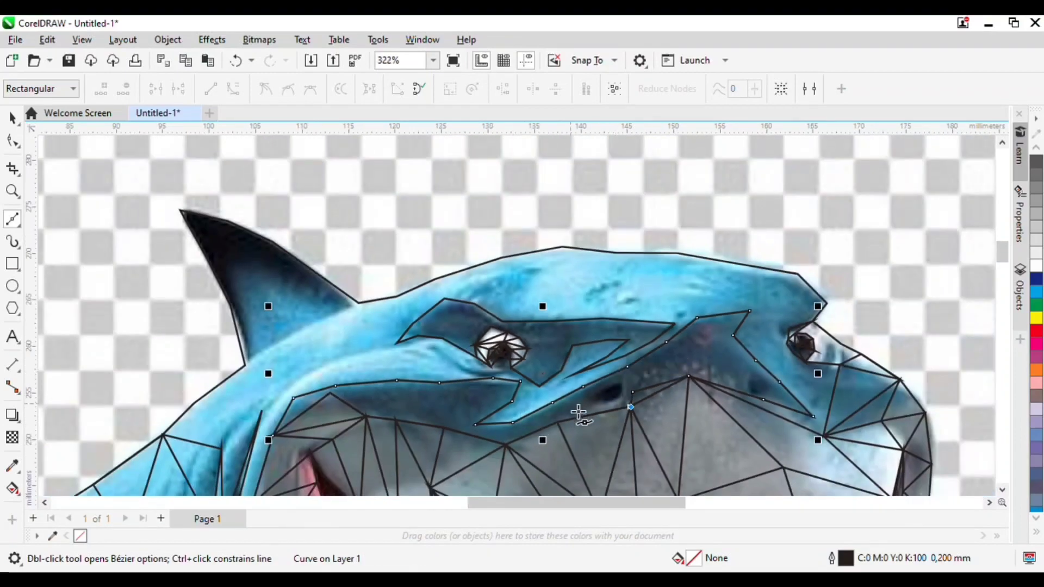
{"action": "scroll", "coordinate": [570, 419], "scroll_direction": "up", "scroll_amount": 2}
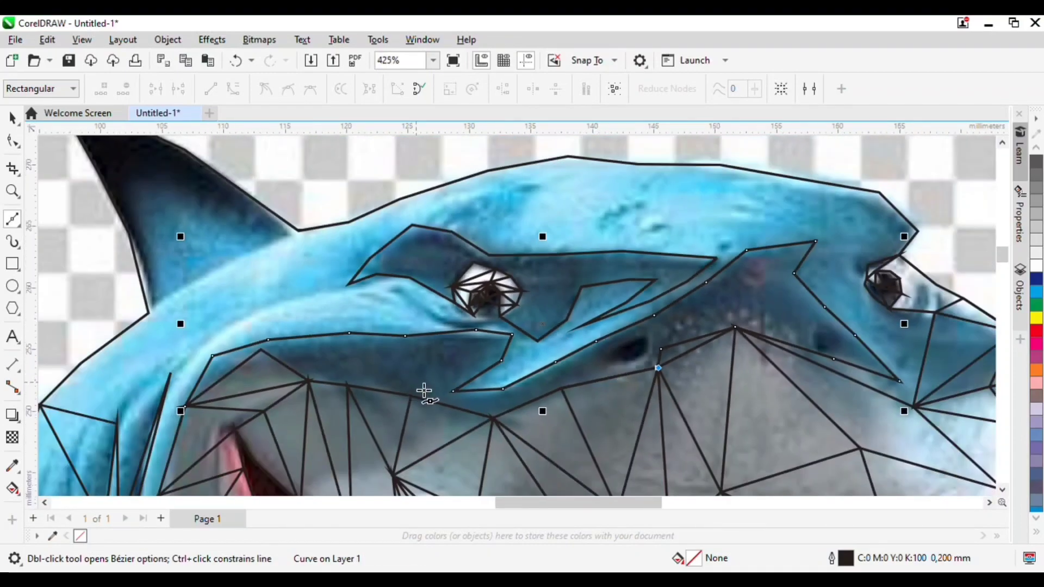
Step: Start a new Bézier curve at the cheek area's upper-left corner and zigzag it between the upper edge and mesh nodes to form triangles
{"action": "key", "text": "space"}
{"action": "key", "text": "space"}
{"action": "scroll", "coordinate": [170, 368], "scroll_direction": "up", "scroll_amount": 2}
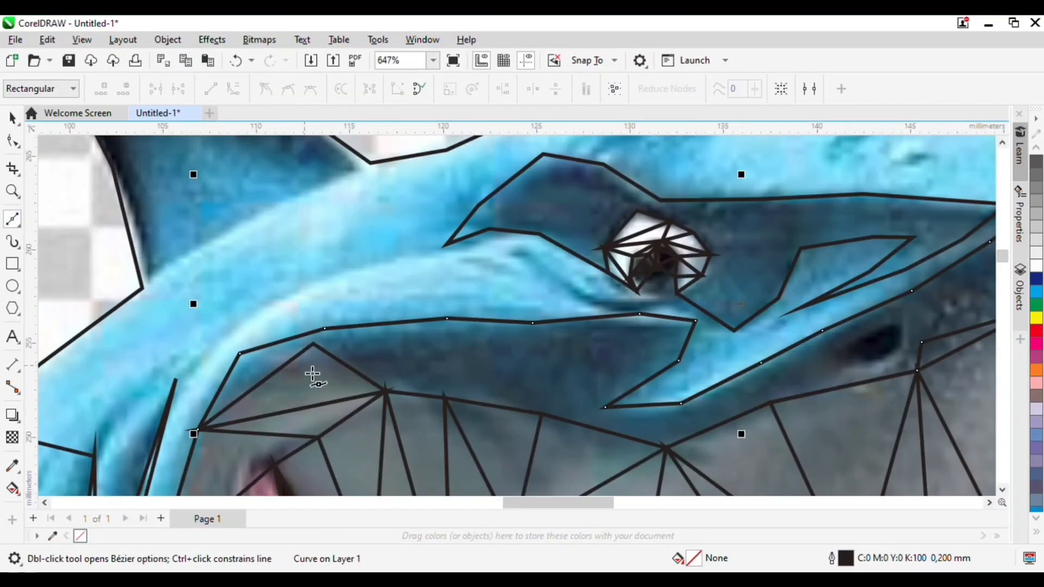
{"action": "left_click", "coordinate": [239, 353]}
{"action": "left_click", "coordinate": [314, 343]}
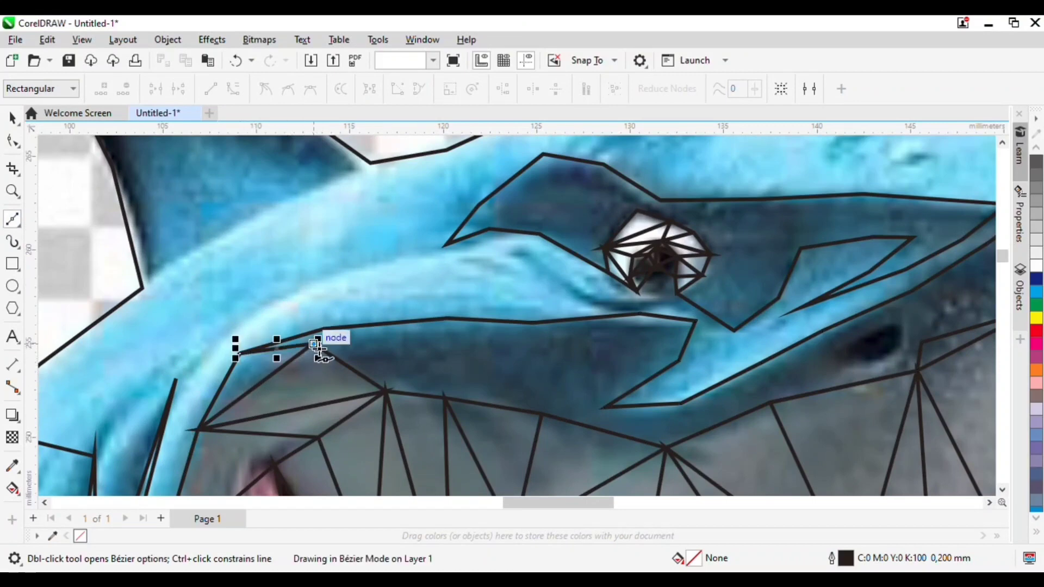
{"action": "left_click", "coordinate": [325, 329]}
{"action": "left_click", "coordinate": [386, 391]}
{"action": "left_click", "coordinate": [447, 319]}
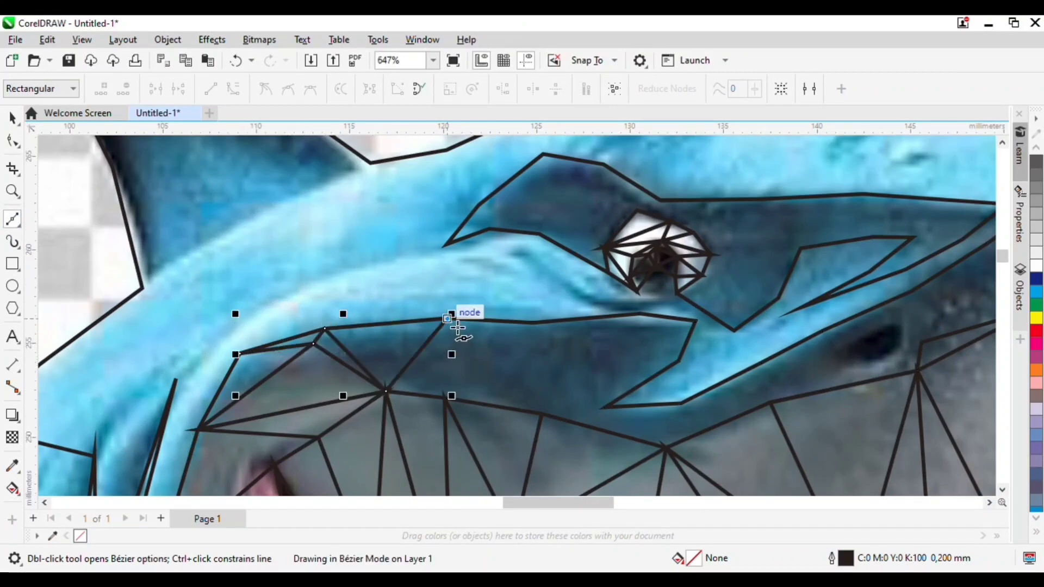
{"action": "left_click", "coordinate": [444, 399]}
{"action": "left_click", "coordinate": [533, 323]}
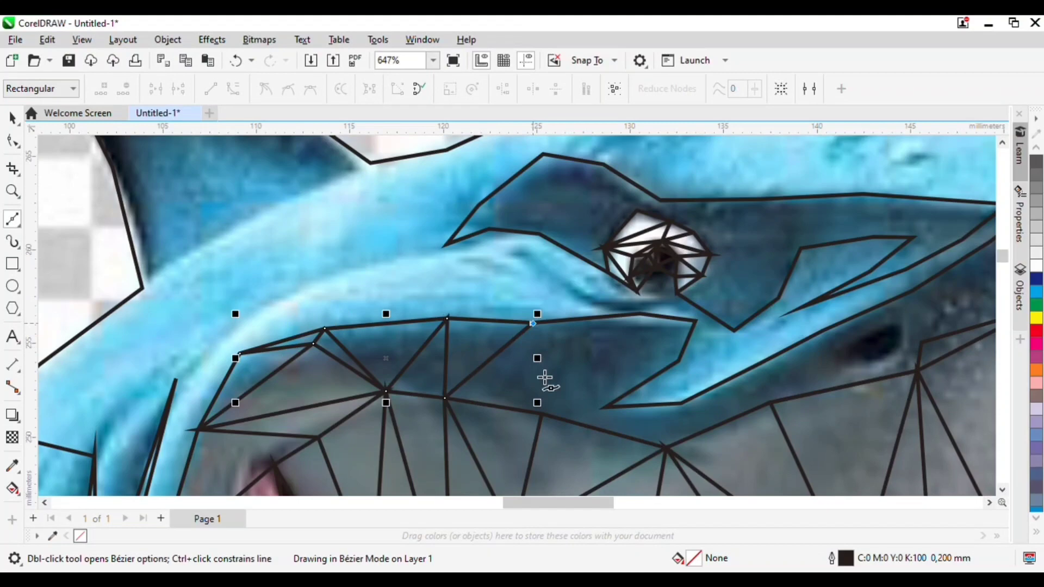
Step: Continue the triangle zigzag through the cheek area's right end and around its notch to the start of the light-blue ridge
{"action": "left_click", "coordinate": [552, 424]}
{"action": "left_click", "coordinate": [649, 325]}
{"action": "left_click", "coordinate": [683, 363]}
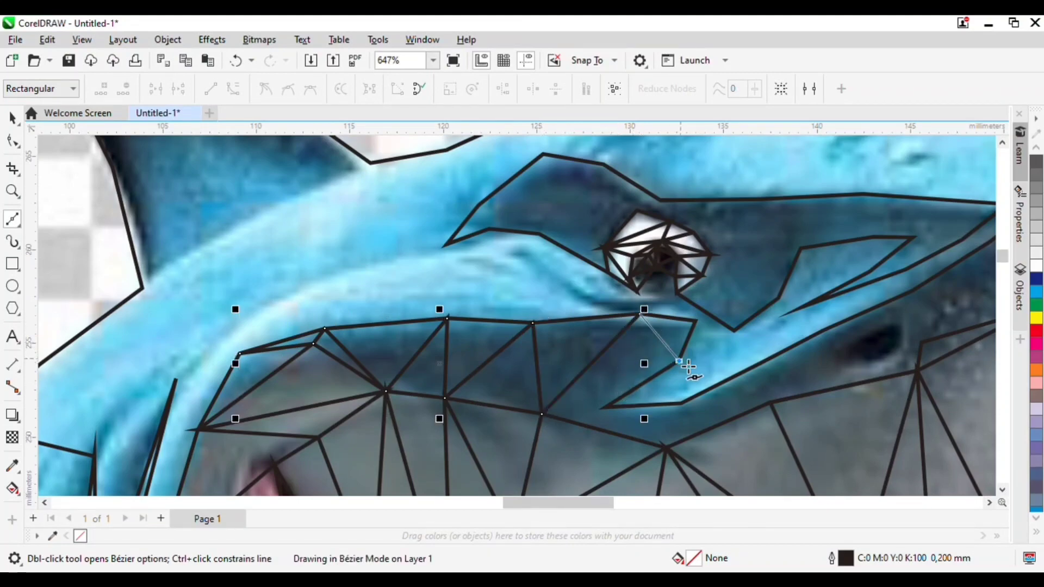
{"action": "left_click", "coordinate": [543, 415]}
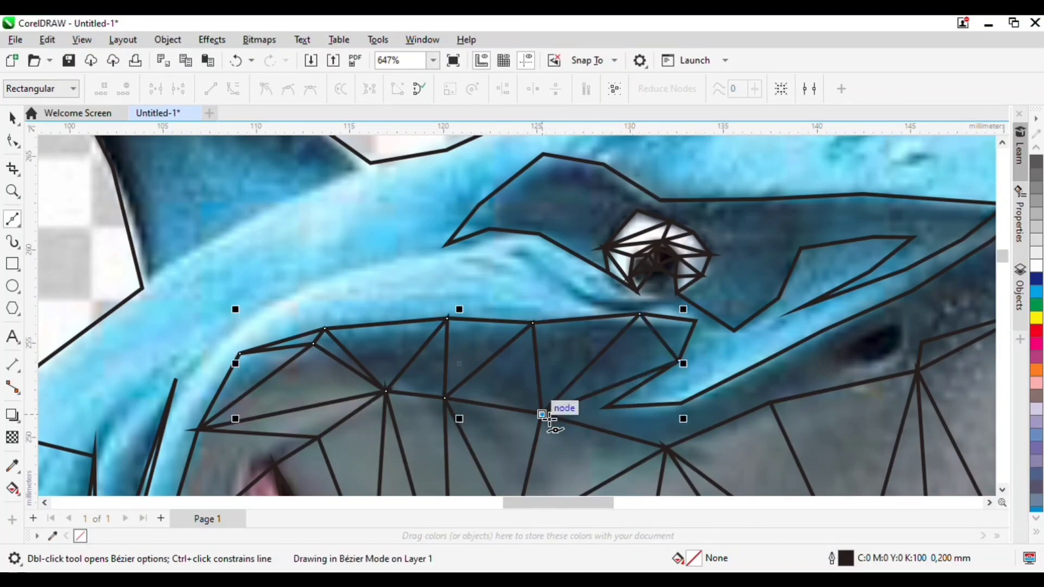
{"action": "left_click", "coordinate": [669, 448]}
{"action": "left_click", "coordinate": [682, 405]}
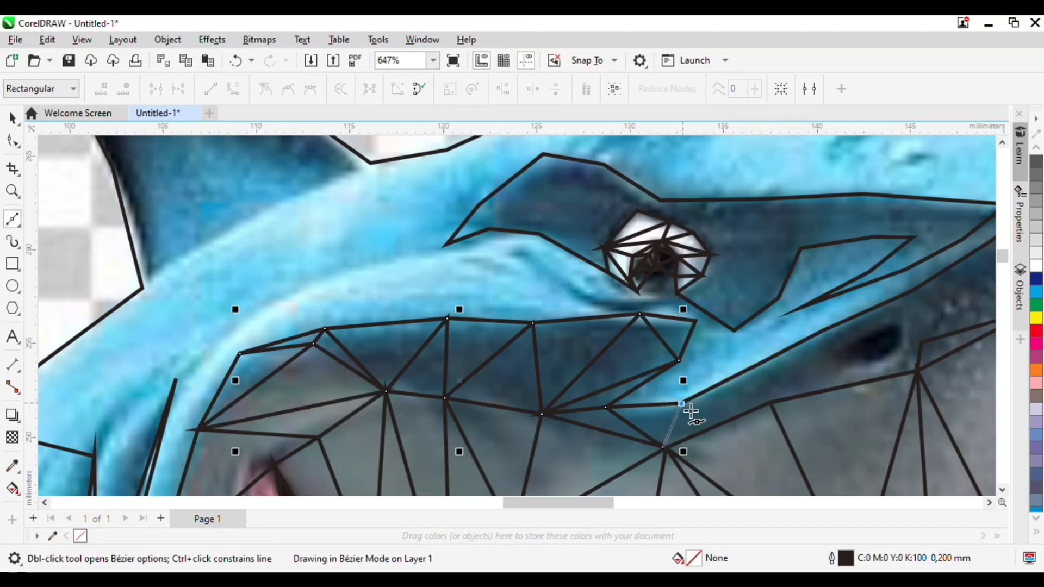
Step: Triangulate the dark strip around the left nostril between the ridge's lower edge and the muzzle mesh
{"action": "left_click", "coordinate": [843, 339]}
{"action": "left_click", "coordinate": [913, 373]}
{"action": "left_click", "coordinate": [912, 294]}
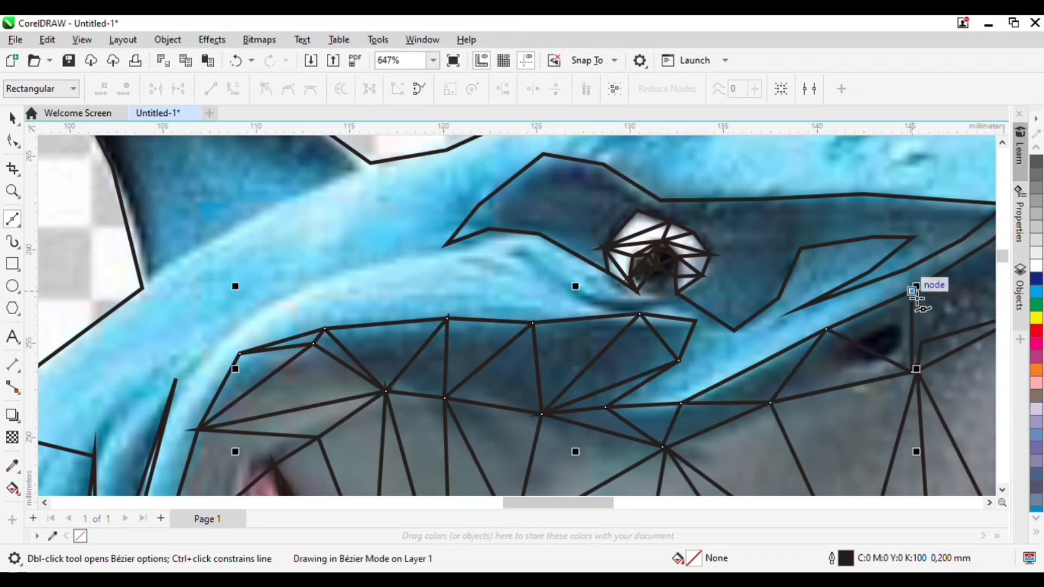
{"action": "left_click", "coordinate": [922, 343]}
{"action": "scroll", "coordinate": [885, 358], "scroll_direction": "down", "scroll_amount": 1}
{"action": "scroll", "coordinate": [886, 359], "scroll_direction": "up", "scroll_amount": 2}
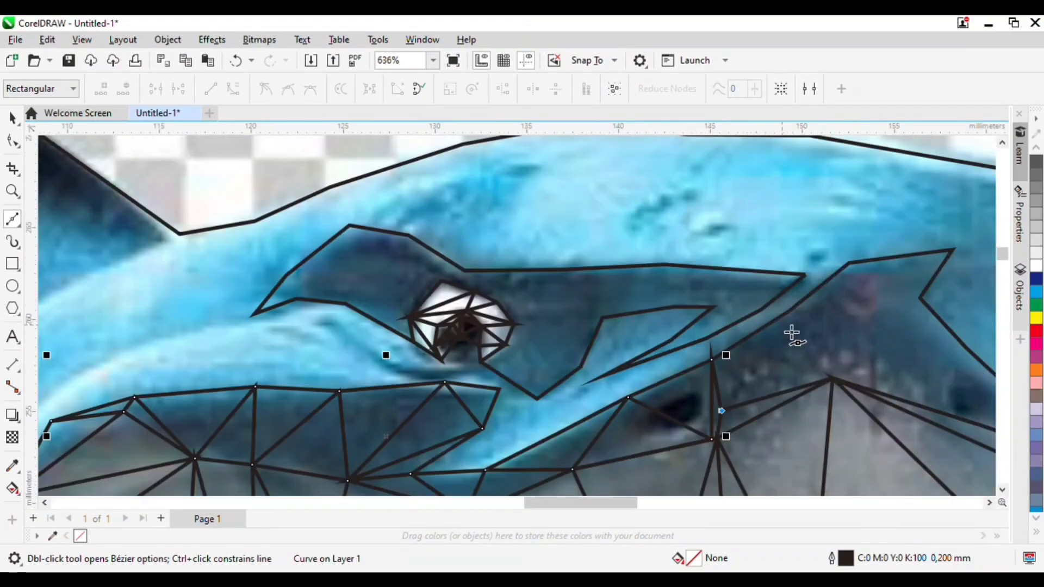
Step: Divide the upper snout into triangles fanning from the muzzle mesh's peak node to the snout outline's nodes
{"action": "left_click", "coordinate": [789, 311]}
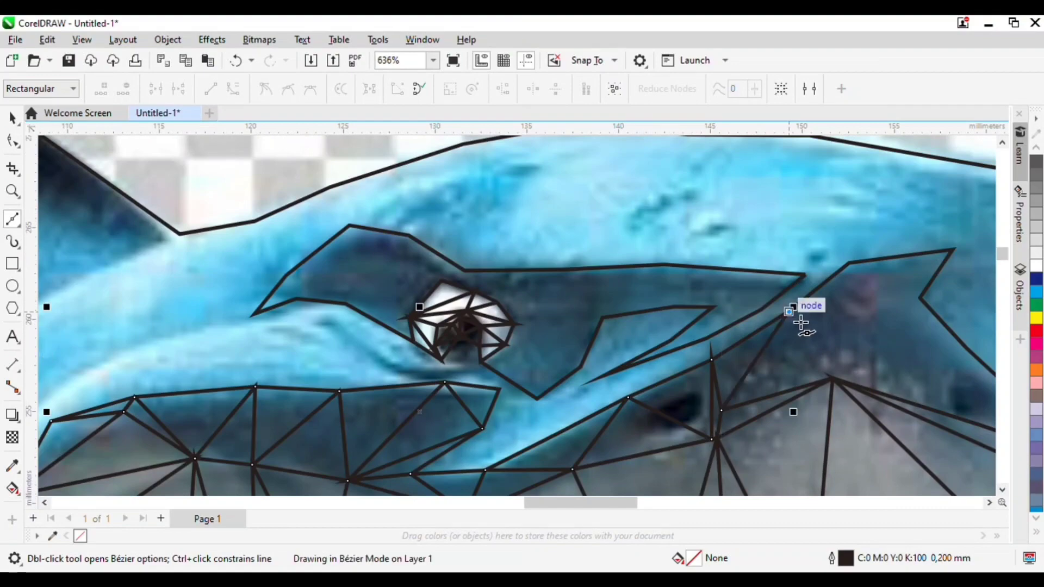
{"action": "left_click", "coordinate": [839, 388]}
{"action": "left_click", "coordinate": [857, 271]}
{"action": "left_click", "coordinate": [927, 306]}
{"action": "left_click", "coordinate": [840, 386]}
{"action": "scroll", "coordinate": [638, 323], "scroll_direction": "down", "scroll_amount": 2}
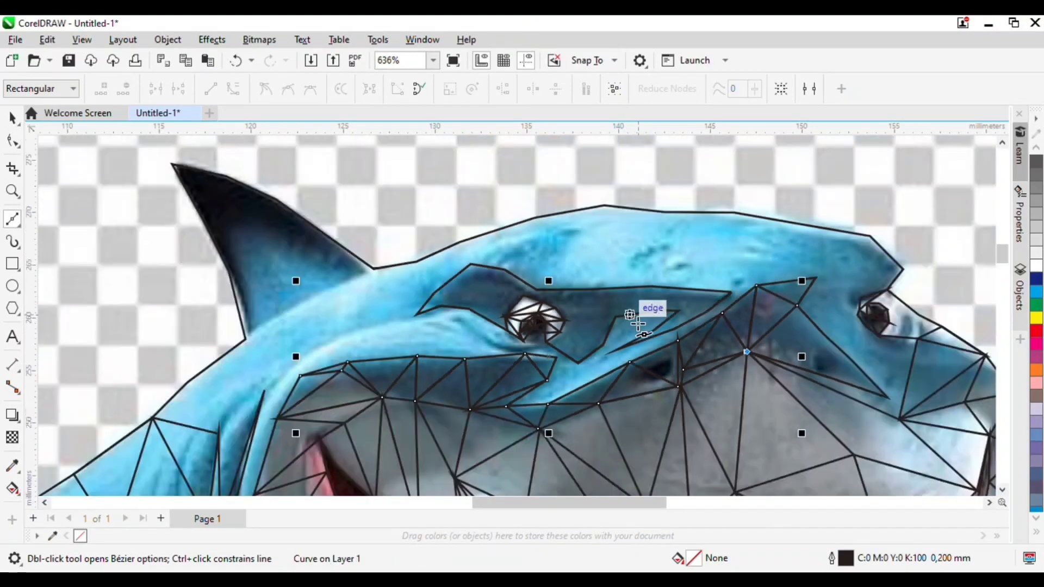
Step: Add triangles around the right nostril between the snout's right and lower edges, and end the curve
{"action": "scroll", "coordinate": [859, 329], "scroll_direction": "up", "scroll_amount": 2}
{"action": "left_click", "coordinate": [847, 297]}
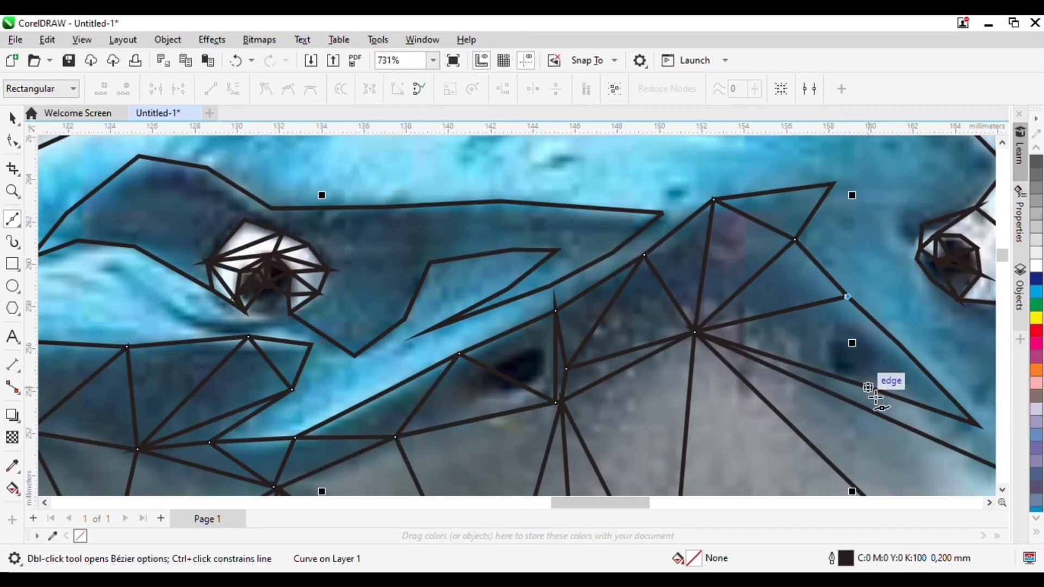
{"action": "left_click", "coordinate": [864, 387]}
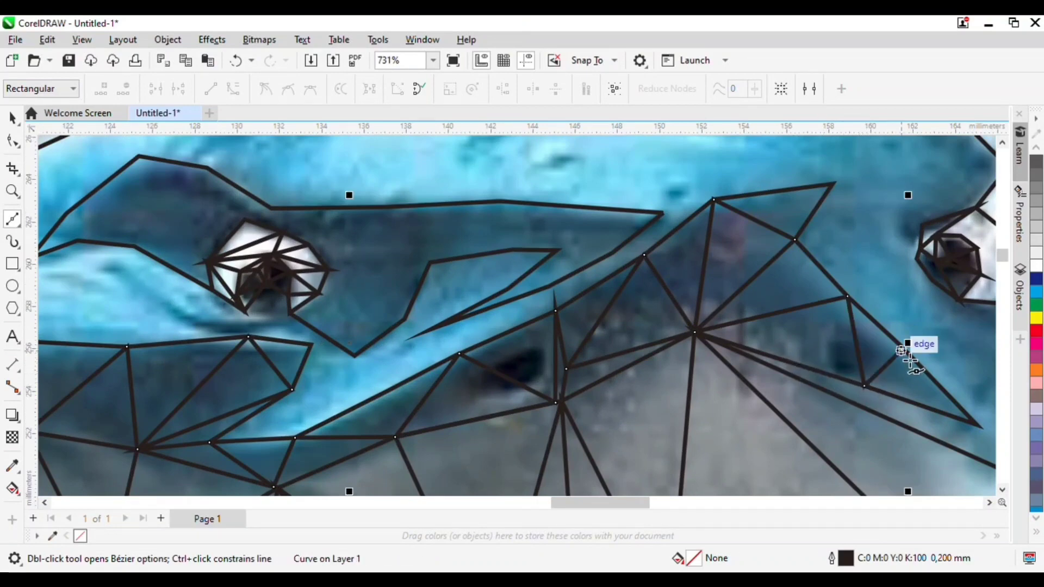
{"action": "left_click", "coordinate": [902, 345]}
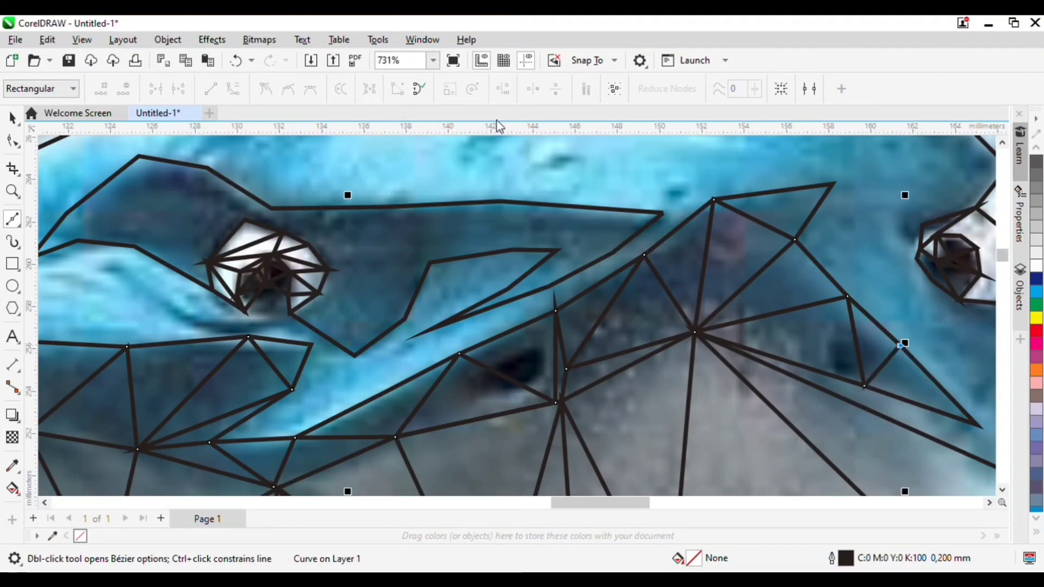
{"action": "key", "text": "space"}
{"action": "key", "text": "space"}
Step: Draw a new Bézier curve from the dorsal fin's lower-left base corner up and over the fin's lighter inner patch
{"action": "scroll", "coordinate": [396, 275], "scroll_direction": "down", "scroll_amount": 4}
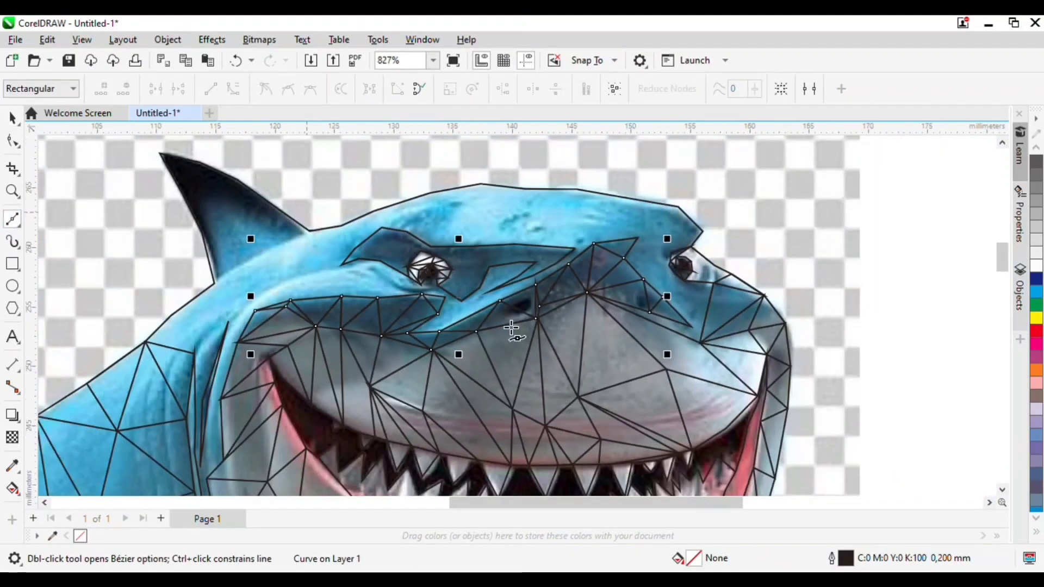
{"action": "scroll", "coordinate": [230, 280], "scroll_direction": "up", "scroll_amount": 2}
{"action": "scroll", "coordinate": [467, 267], "scroll_direction": "down", "scroll_amount": 1}
{"action": "scroll", "coordinate": [382, 264], "scroll_direction": "up", "scroll_amount": 1}
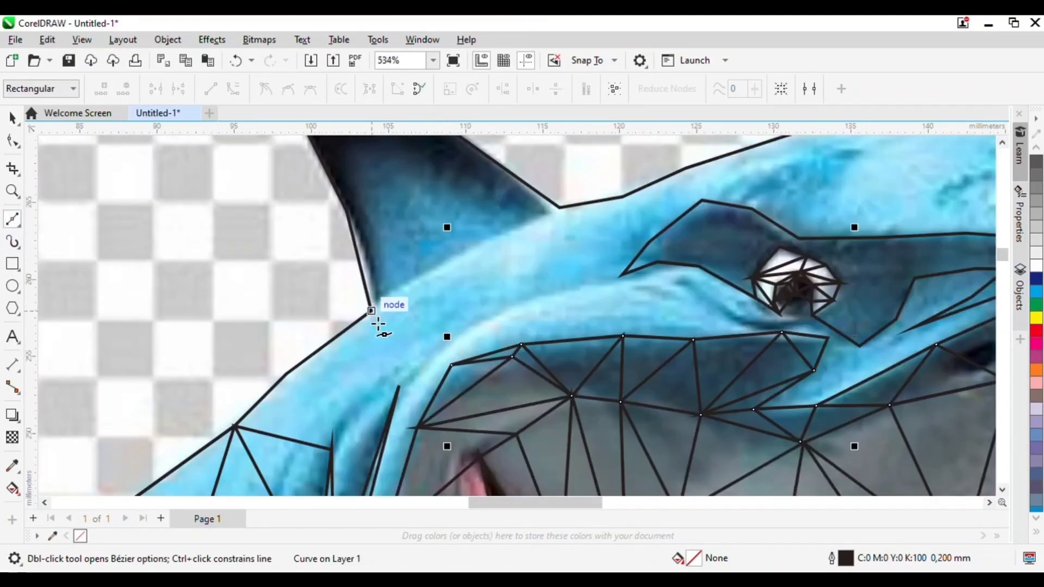
{"action": "left_click", "coordinate": [371, 311]}
{"action": "left_click", "coordinate": [381, 259]}
{"action": "left_click", "coordinate": [358, 195]}
{"action": "left_click", "coordinate": [362, 149]}
{"action": "left_click", "coordinate": [420, 151]}
{"action": "left_click", "coordinate": [443, 184]}
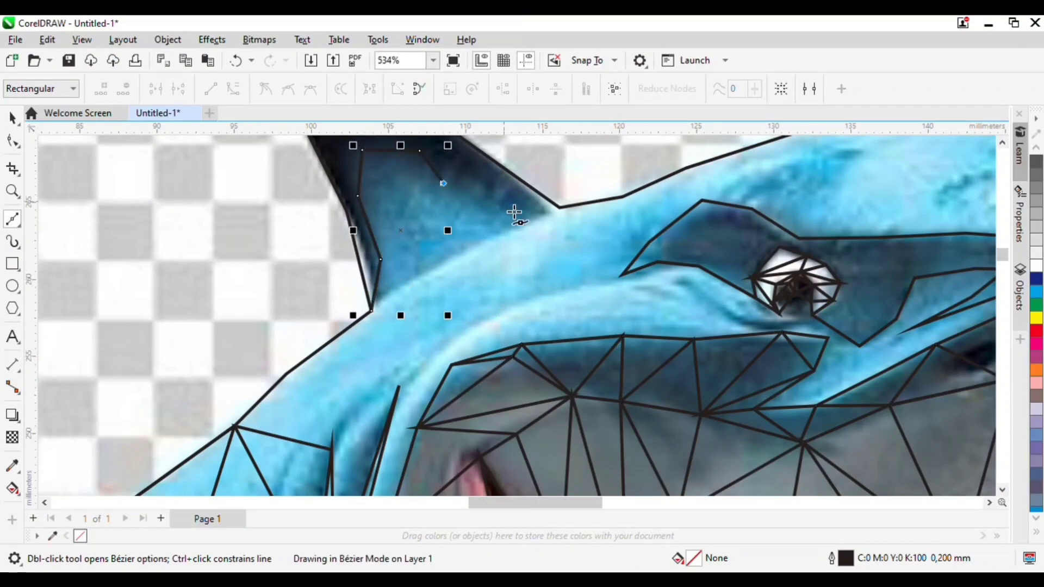
Step: Extend the lighter patch's outline down its right edge to the node where the fin meets the head outline
{"action": "left_click", "coordinate": [506, 204]}
{"action": "left_click", "coordinate": [548, 214]}
{"action": "scroll", "coordinate": [575, 219], "scroll_direction": "up", "scroll_amount": 1}
{"action": "key", "text": "ctrl+z"}
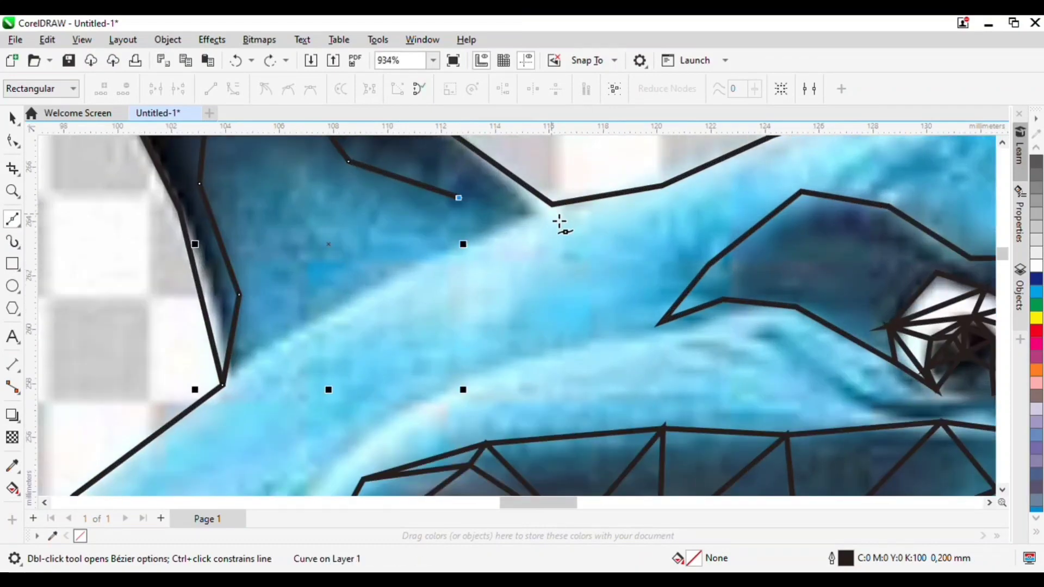
{"action": "left_click", "coordinate": [553, 207]}
{"action": "scroll", "coordinate": [563, 238], "scroll_direction": "down", "scroll_amount": 2}
{"action": "scroll", "coordinate": [477, 213], "scroll_direction": "up", "scroll_amount": 2}
{"action": "scroll", "coordinate": [483, 228], "scroll_direction": "down", "scroll_amount": 1}
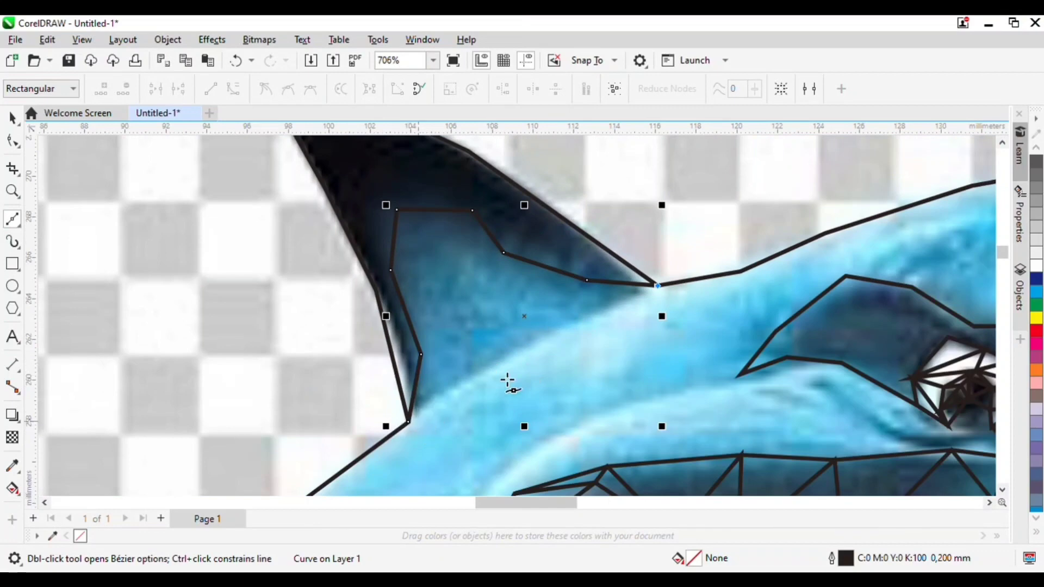
Step: Close the lighter patch's outline along the fin's base back to the lower-left base corner
{"action": "left_click", "coordinate": [560, 328]}
{"action": "left_click", "coordinate": [489, 357]}
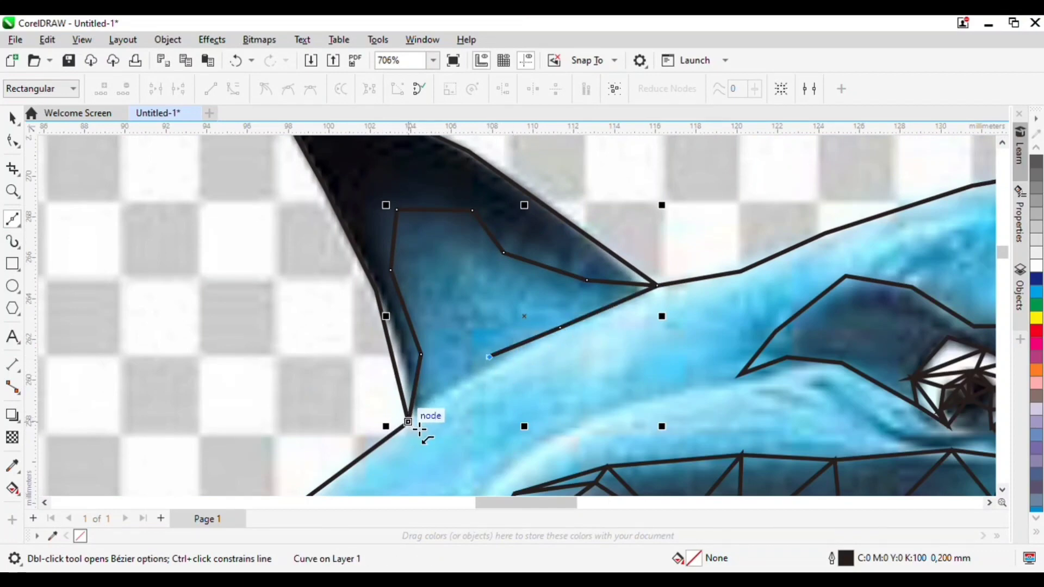
{"action": "left_click", "coordinate": [419, 429]}
Step: Divide the lower part of the dorsal fin's lighter patch into triangles between its side nodes and the fin base
{"action": "left_click", "coordinate": [421, 355]}
{"action": "left_click", "coordinate": [491, 357]}
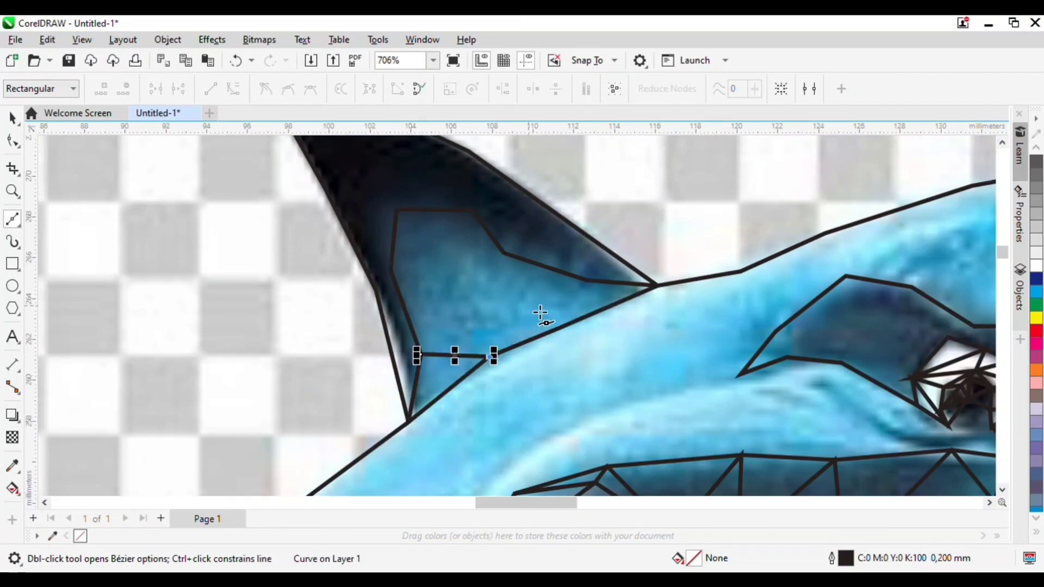
{"action": "left_click", "coordinate": [511, 262]}
{"action": "left_click", "coordinate": [570, 342]}
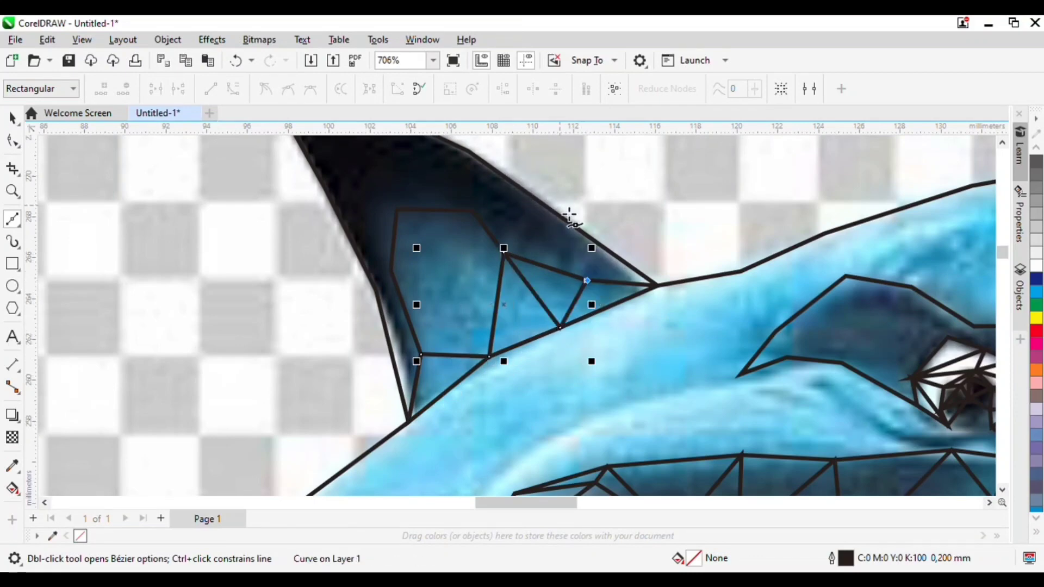
Step: Extend the zigzag between the lighter patch's right edge and the dorsal fin's right outline to form triangles
{"action": "left_click", "coordinate": [542, 205]}
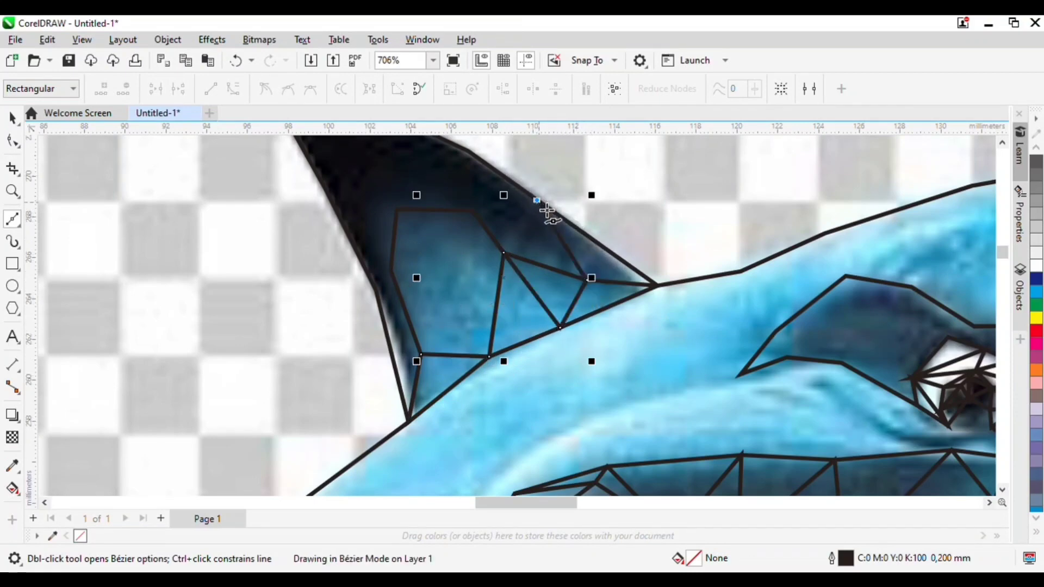
{"action": "left_click", "coordinate": [504, 253]}
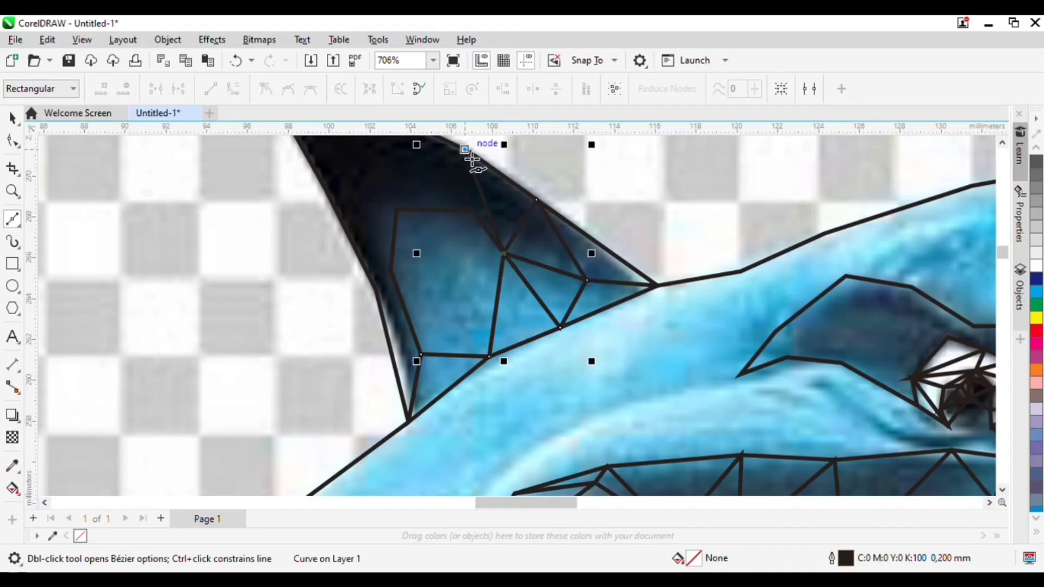
{"action": "left_click", "coordinate": [481, 163]}
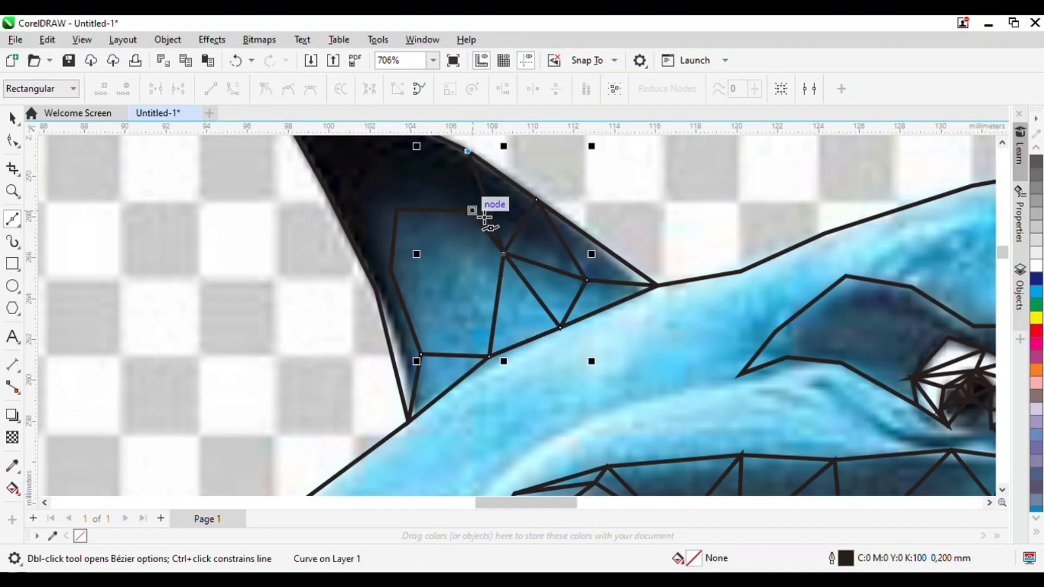
Step: Continue the zigzag over the lighter patch's top to the fin's upper-edge node and the patch's upper-left corner
{"action": "scroll", "coordinate": [596, 255], "scroll_direction": "down", "scroll_amount": 2}
{"action": "scroll", "coordinate": [471, 211], "scroll_direction": "up", "scroll_amount": 3}
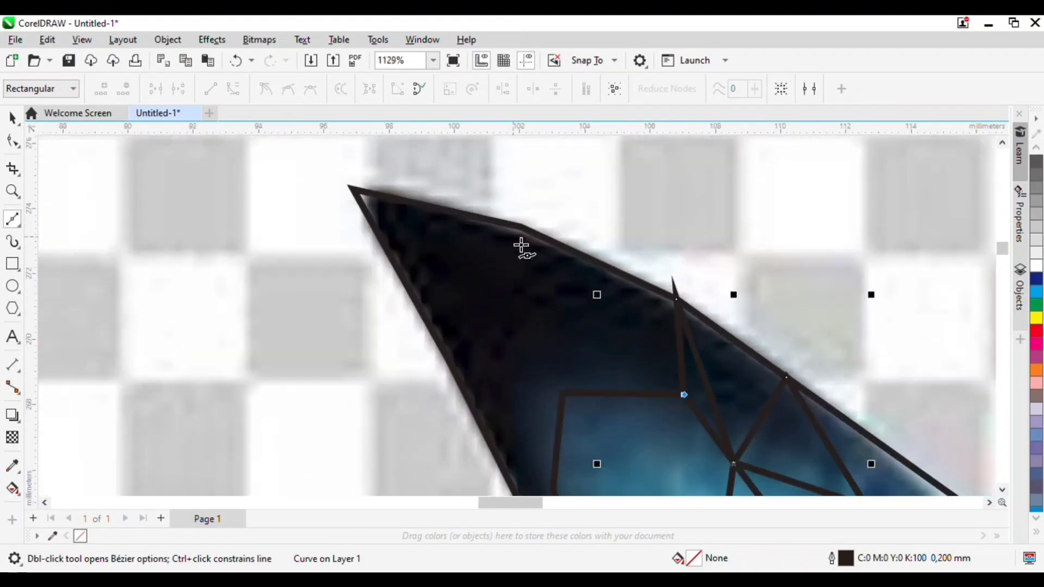
{"action": "left_click", "coordinate": [520, 227]}
{"action": "left_click", "coordinate": [565, 394]}
Step: Connect the patch's upper-left corner to the fin's left outline and its lower-left node, and end the curve
{"action": "scroll", "coordinate": [566, 235], "scroll_direction": "down", "scroll_amount": 3}
{"action": "scroll", "coordinate": [616, 382], "scroll_direction": "up", "scroll_amount": 3}
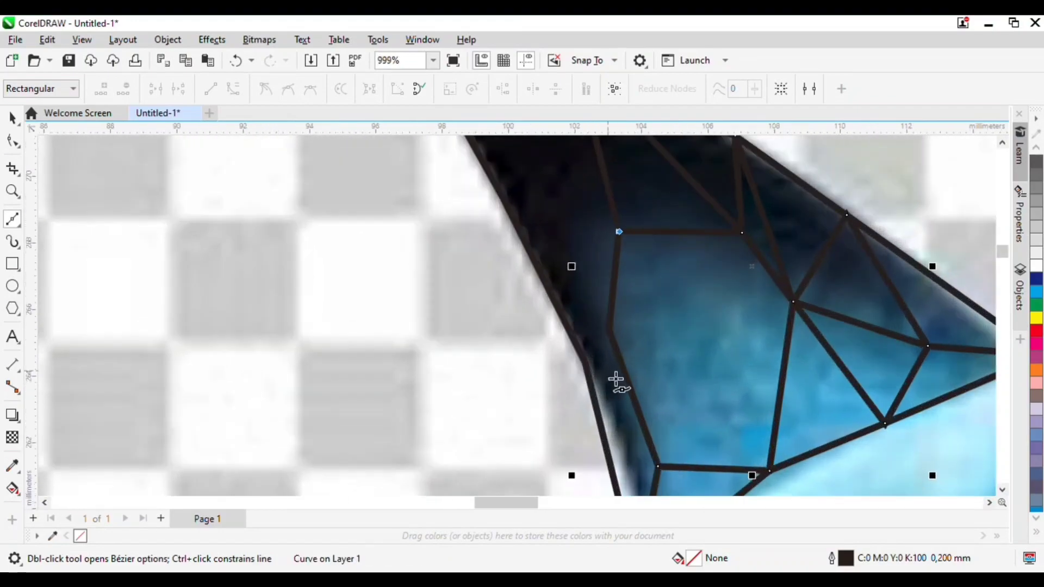
{"action": "left_click", "coordinate": [586, 362]}
{"action": "scroll", "coordinate": [595, 370], "scroll_direction": "down", "scroll_amount": 3}
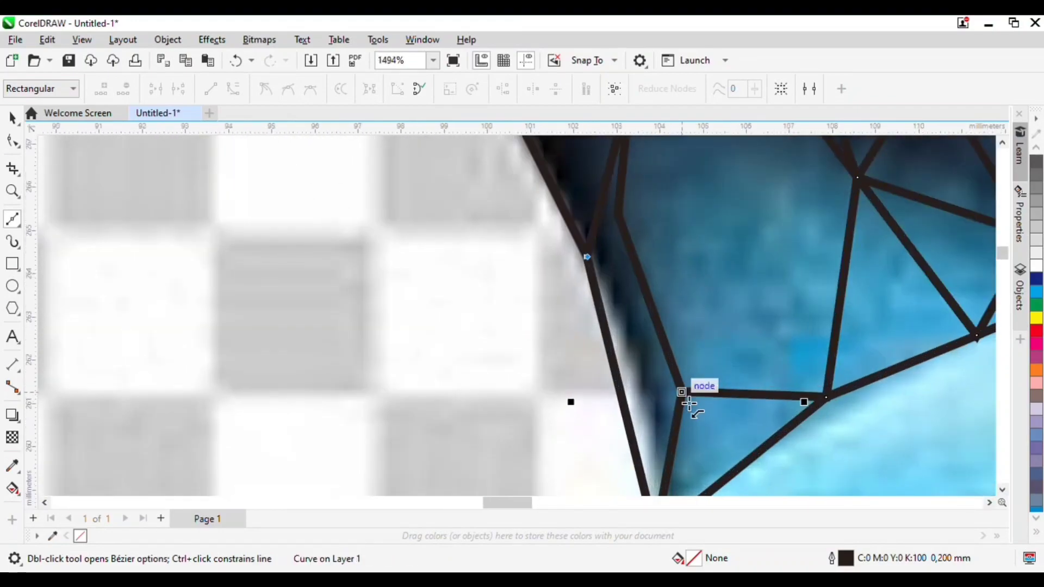
{"action": "scroll", "coordinate": [643, 282], "scroll_direction": "up", "scroll_amount": 2}
{"action": "scroll", "coordinate": [603, 249], "scroll_direction": "up", "scroll_amount": 3}
{"action": "scroll", "coordinate": [695, 397], "scroll_direction": "down", "scroll_amount": 2}
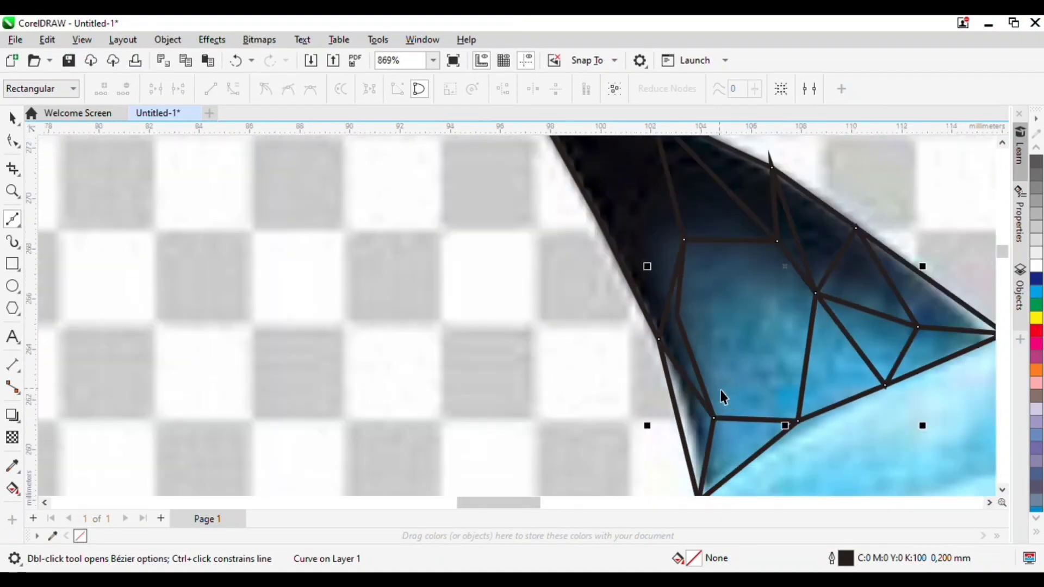
{"action": "key", "text": "space"}
Step: Draw a new Bézier curve from the patch's upper-left corner to the fin's left outline and the upper-edge node near the tip
{"action": "left_click", "coordinate": [9, 219]}
{"action": "scroll", "coordinate": [629, 282], "scroll_direction": "down", "scroll_amount": 1}
{"action": "scroll", "coordinate": [707, 348], "scroll_direction": "up", "scroll_amount": 1}
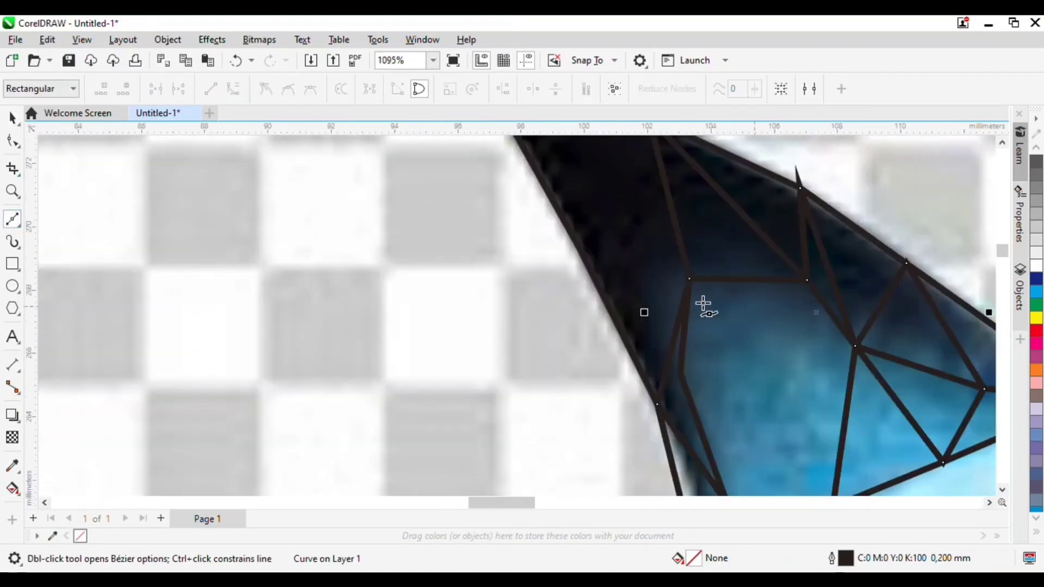
{"action": "left_click", "coordinate": [689, 279]}
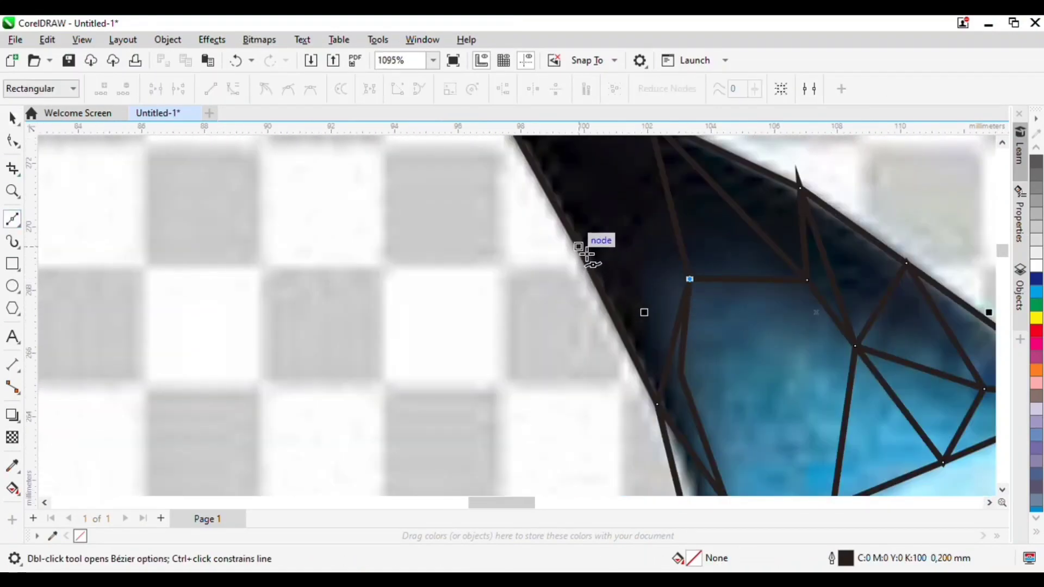
{"action": "left_click", "coordinate": [580, 244]}
{"action": "scroll", "coordinate": [611, 226], "scroll_direction": "down", "scroll_amount": 1}
{"action": "scroll", "coordinate": [666, 223], "scroll_direction": "up", "scroll_amount": 1}
{"action": "left_click", "coordinate": [666, 223]}
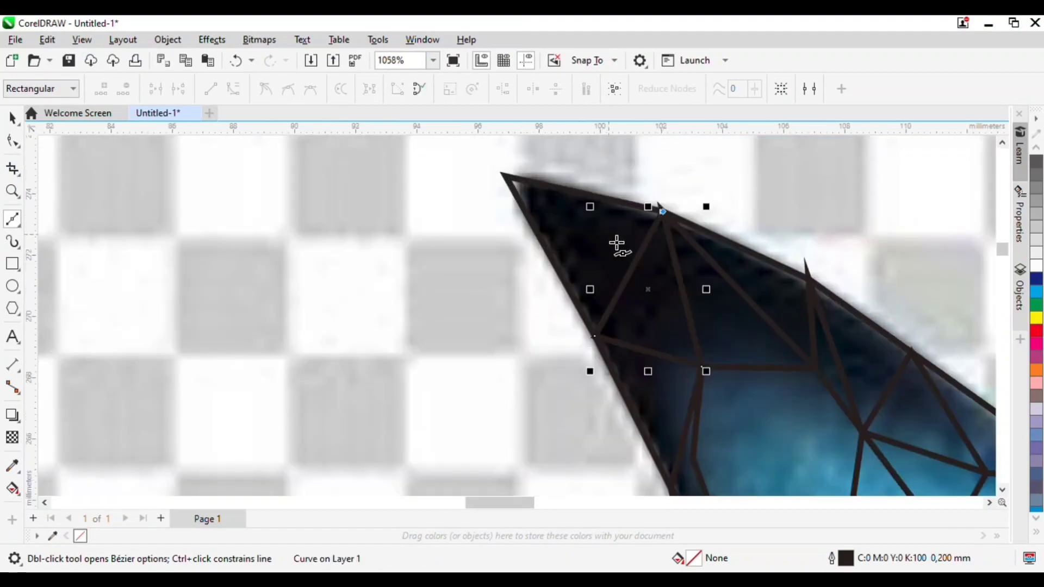
{"action": "scroll", "coordinate": [598, 234], "scroll_direction": "down", "scroll_amount": 2}
{"action": "left_click", "coordinate": [13, 118]}
{"action": "key", "text": "space"}
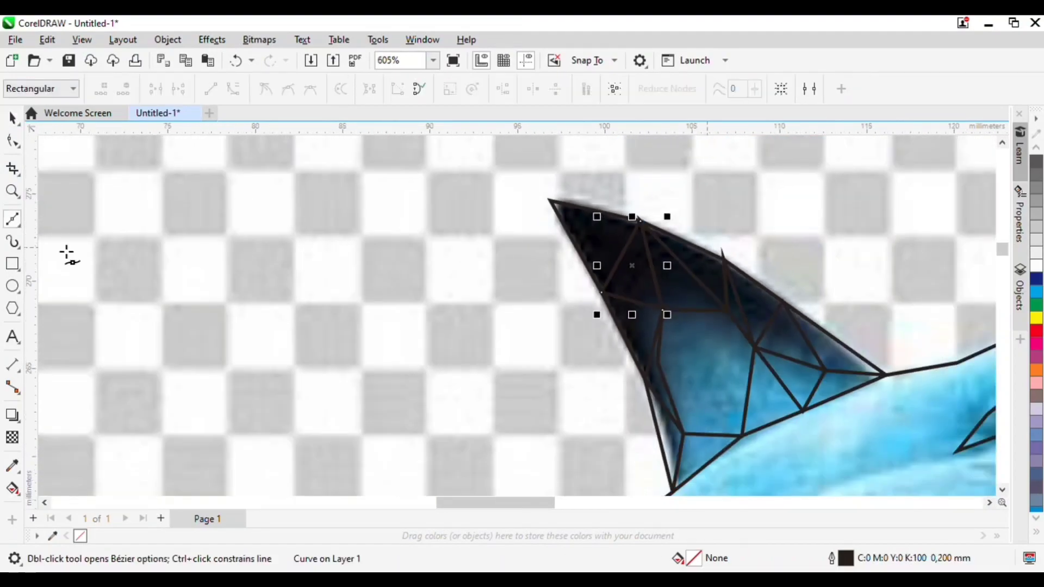
Step: Split the rest of the lighter patch into triangles between its left-edge nodes and its right and upper-right nodes
{"action": "scroll", "coordinate": [660, 267], "scroll_direction": "down", "scroll_amount": 1}
{"action": "scroll", "coordinate": [773, 338], "scroll_direction": "up", "scroll_amount": 1}
{"action": "scroll", "coordinate": [610, 292], "scroll_direction": "up", "scroll_amount": 2}
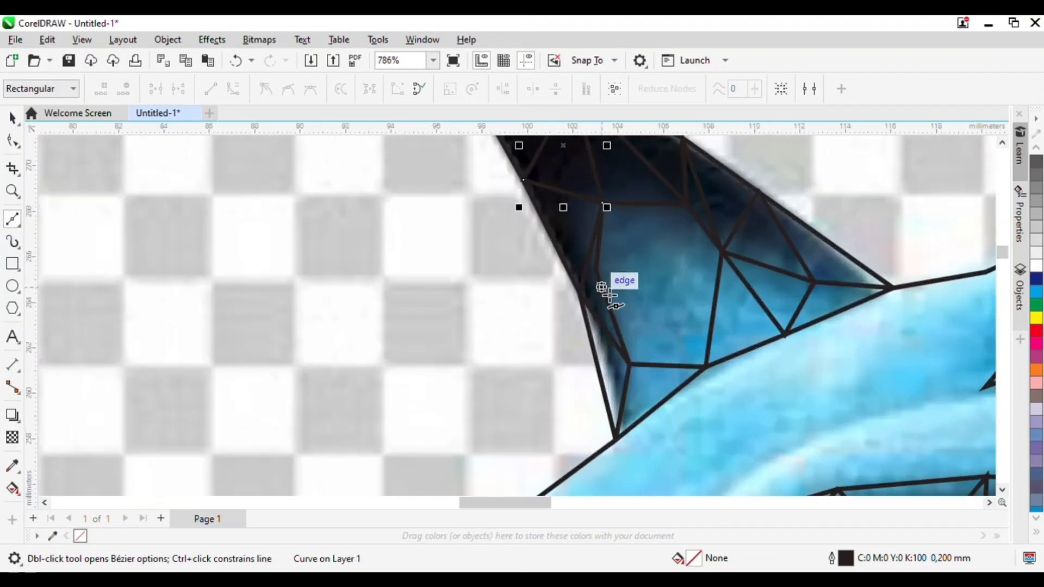
{"action": "left_click", "coordinate": [722, 253]}
{"action": "left_click", "coordinate": [634, 362]}
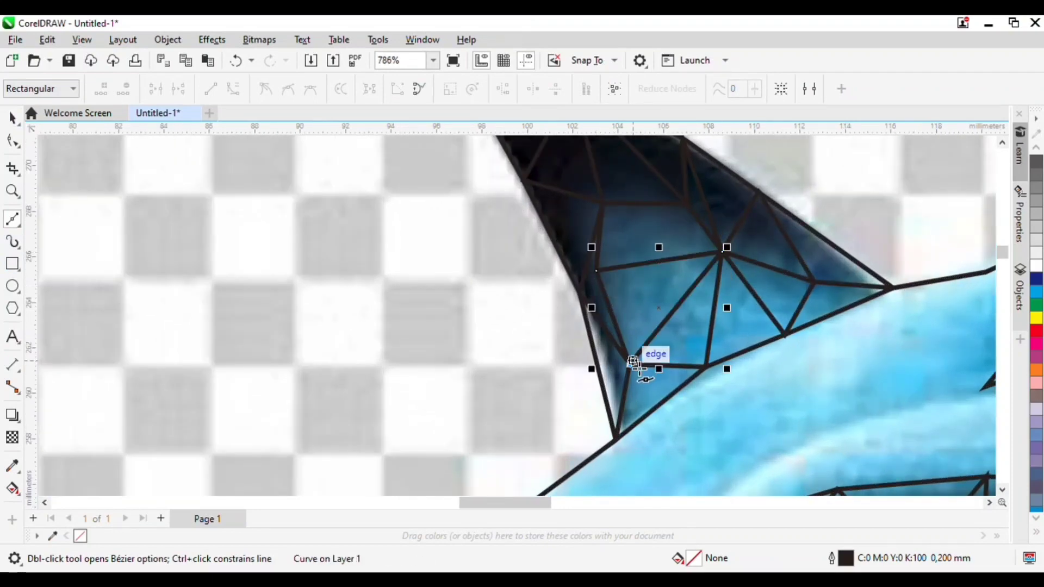
{"action": "left_click", "coordinate": [605, 281]}
{"action": "left_click", "coordinate": [597, 272]}
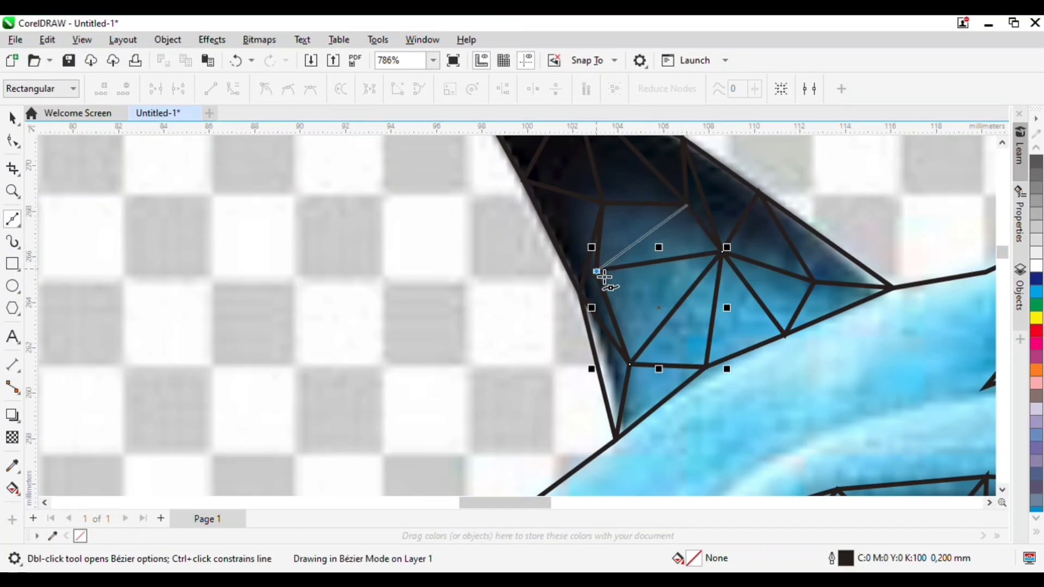
{"action": "key", "text": "space"}
Step: Draw a new zigzag curve from the back outline below the dorsal fin via the gill and fin base nodes to the gill line's upper end
{"action": "scroll", "coordinate": [625, 239], "scroll_direction": "down", "scroll_amount": 2}
{"action": "scroll", "coordinate": [563, 389], "scroll_direction": "up", "scroll_amount": 1}
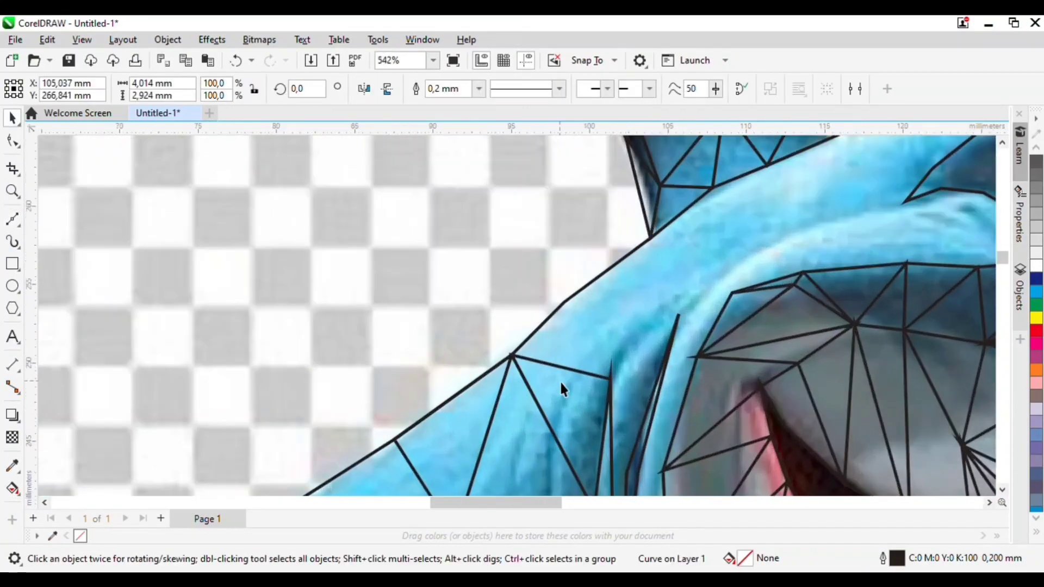
{"action": "left_click", "coordinate": [7, 219]}
{"action": "left_click", "coordinate": [564, 302]}
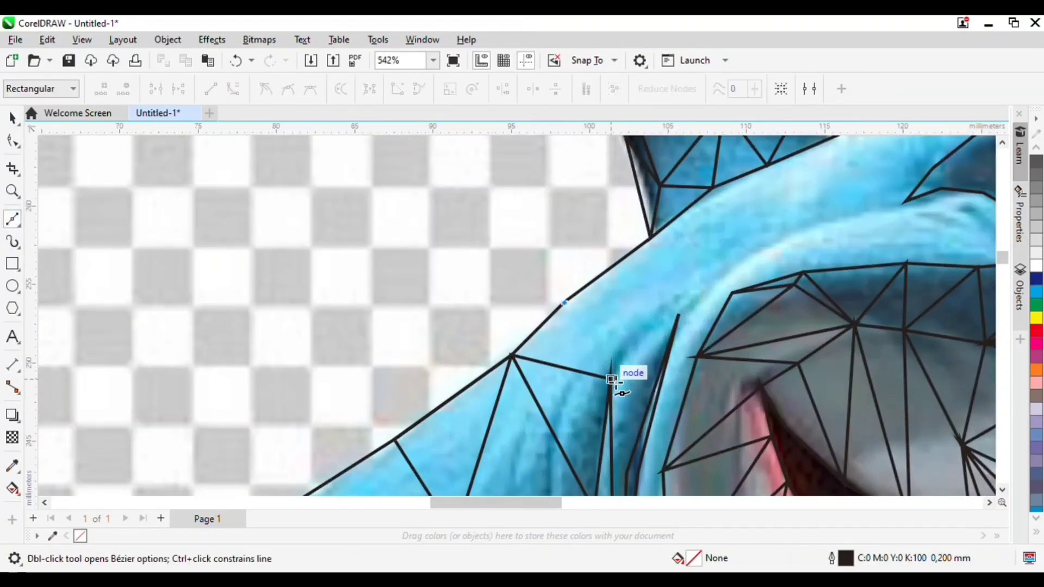
{"action": "left_click", "coordinate": [607, 383]}
{"action": "left_click", "coordinate": [654, 234]}
{"action": "left_click", "coordinate": [680, 315]}
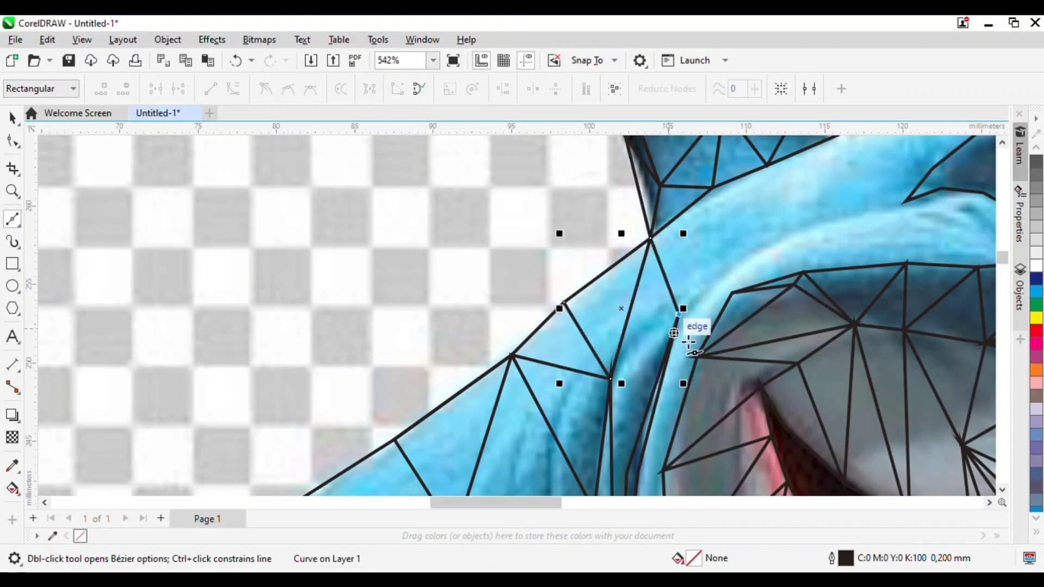
Step: Continue the mesh via the next fin base node to the cheek's upper-left corner, and undo the last excess segment
{"action": "left_click", "coordinate": [712, 188]}
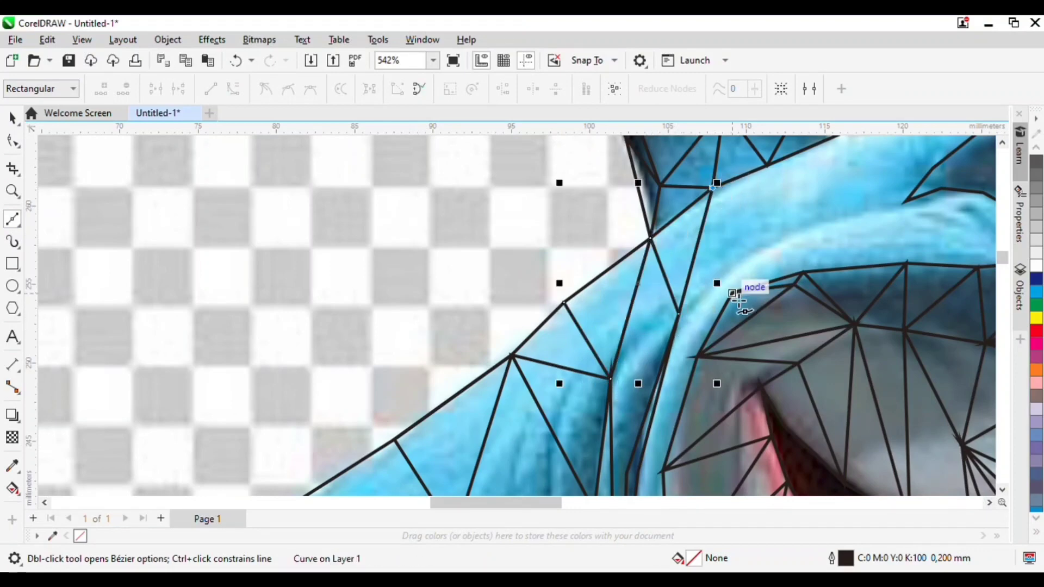
{"action": "left_click", "coordinate": [732, 294]}
{"action": "key", "text": "ctrl+z"}
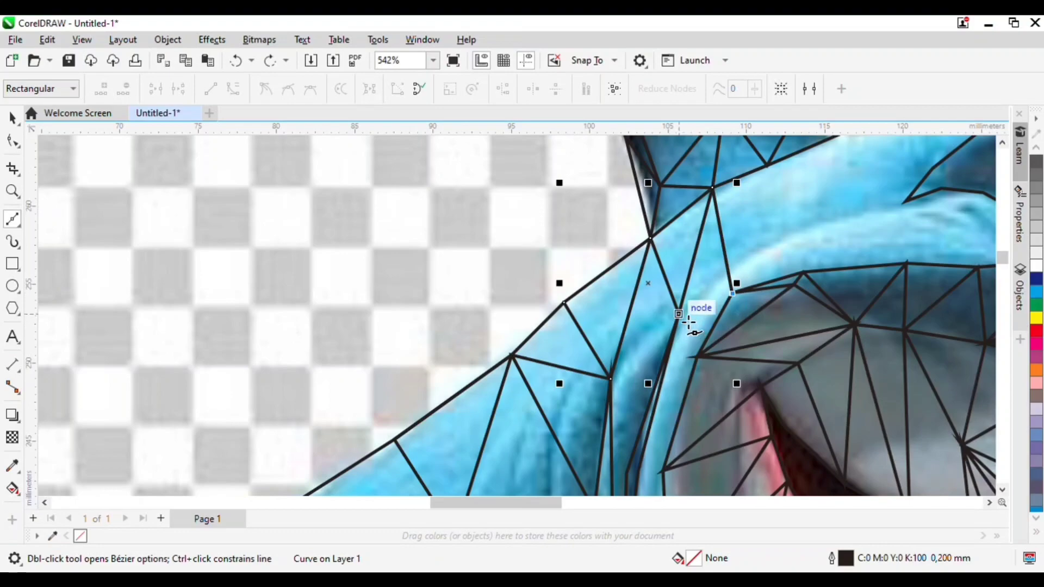
Step: Zigzag triangles down the light blue strip between the gill line and the cheek's left edge
{"action": "left_click", "coordinate": [697, 357]}
{"action": "left_click", "coordinate": [638, 471]}
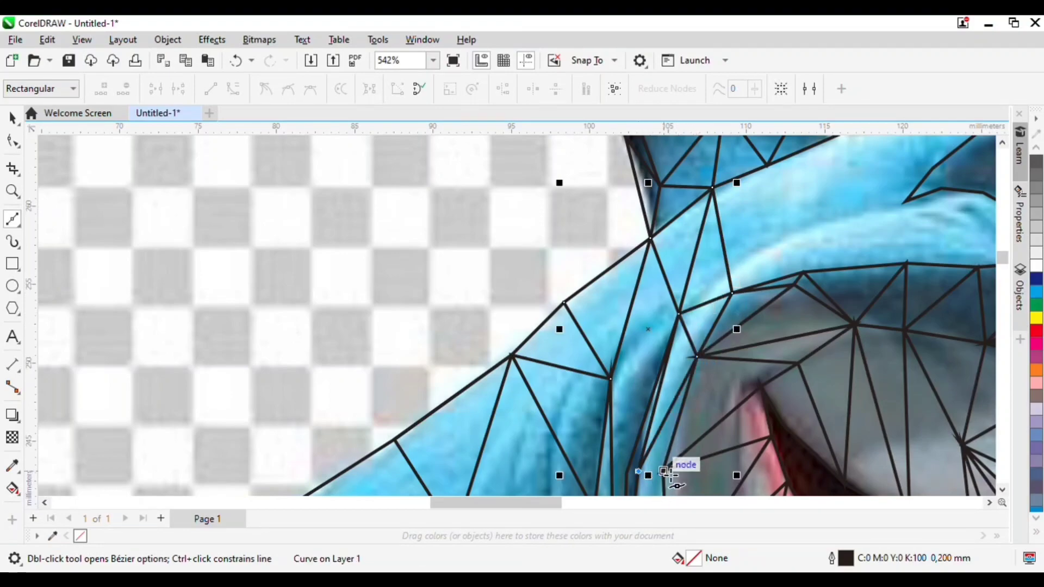
{"action": "left_click", "coordinate": [662, 471]}
{"action": "scroll", "coordinate": [739, 244], "scroll_direction": "down", "scroll_amount": 2}
{"action": "scroll", "coordinate": [688, 468], "scroll_direction": "up", "scroll_amount": 2}
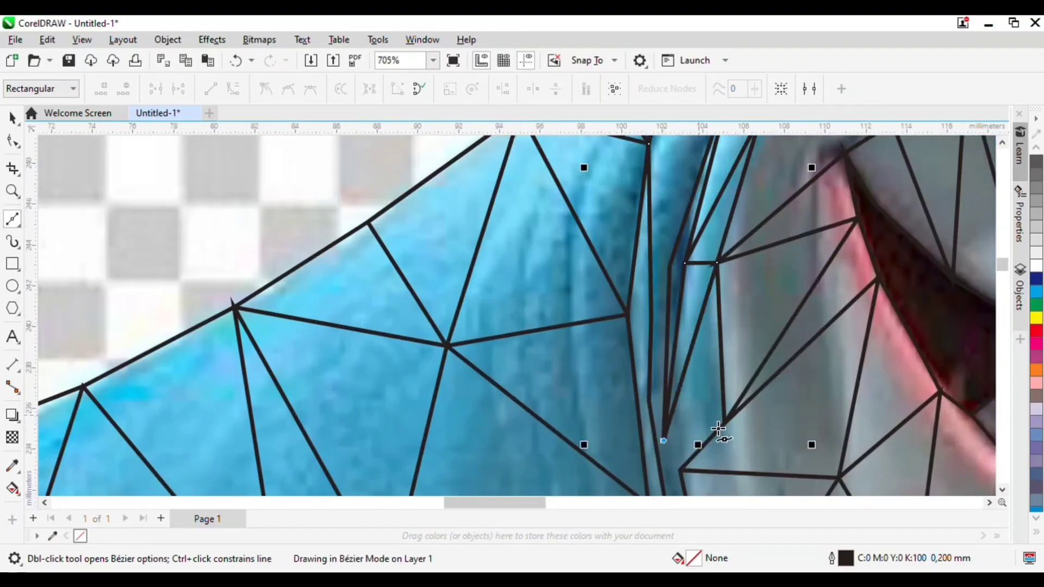
Step: Add triangles at the light strip's lower end, linking the gill line with the cheek's two lower-left nodes
{"action": "scroll", "coordinate": [701, 375], "scroll_direction": "down", "scroll_amount": 3}
{"action": "scroll", "coordinate": [746, 326], "scroll_direction": "up", "scroll_amount": 5}
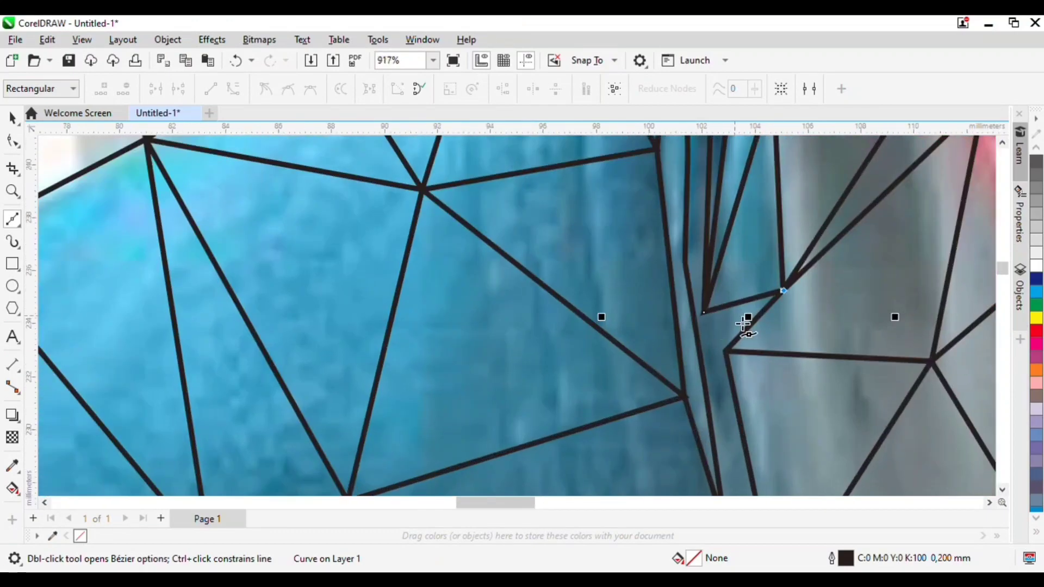
{"action": "left_click", "coordinate": [727, 353]}
{"action": "left_click", "coordinate": [706, 314]}
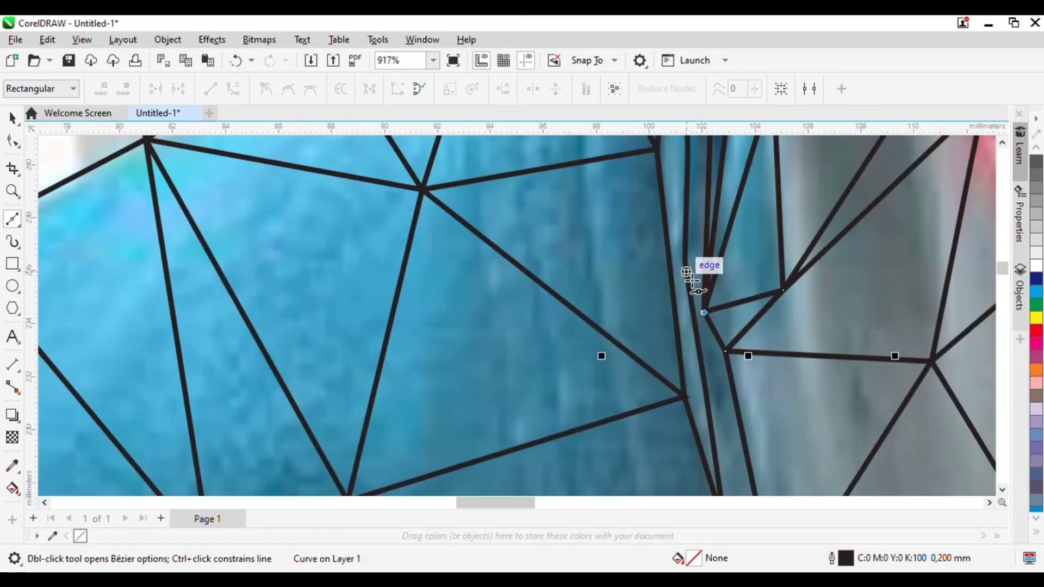
Step: Extend the curve down the narrow gill strip to the body mesh node at its lower end, and end the curve
{"action": "scroll", "coordinate": [769, 299], "scroll_direction": "down", "scroll_amount": 3}
{"action": "scroll", "coordinate": [762, 471], "scroll_direction": "up", "scroll_amount": 4}
{"action": "left_click", "coordinate": [721, 425]}
{"action": "scroll", "coordinate": [719, 392], "scroll_direction": "down", "scroll_amount": 5}
{"action": "scroll", "coordinate": [761, 472], "scroll_direction": "up", "scroll_amount": 3}
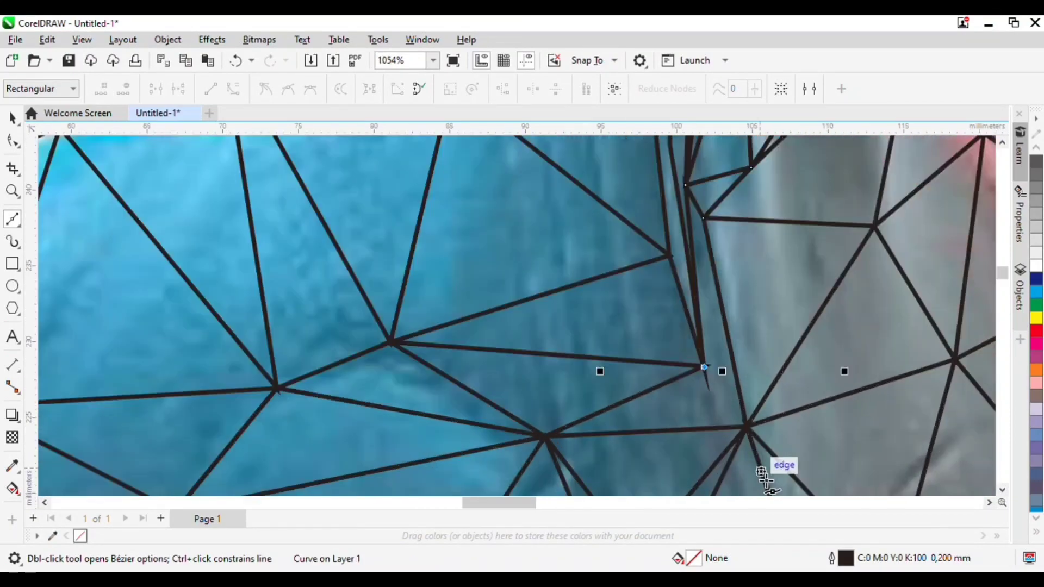
{"action": "scroll", "coordinate": [763, 474], "scroll_direction": "up", "scroll_amount": 1}
{"action": "scroll", "coordinate": [621, 379], "scroll_direction": "down", "scroll_amount": 4}
{"action": "scroll", "coordinate": [675, 249], "scroll_direction": "up", "scroll_amount": 2}
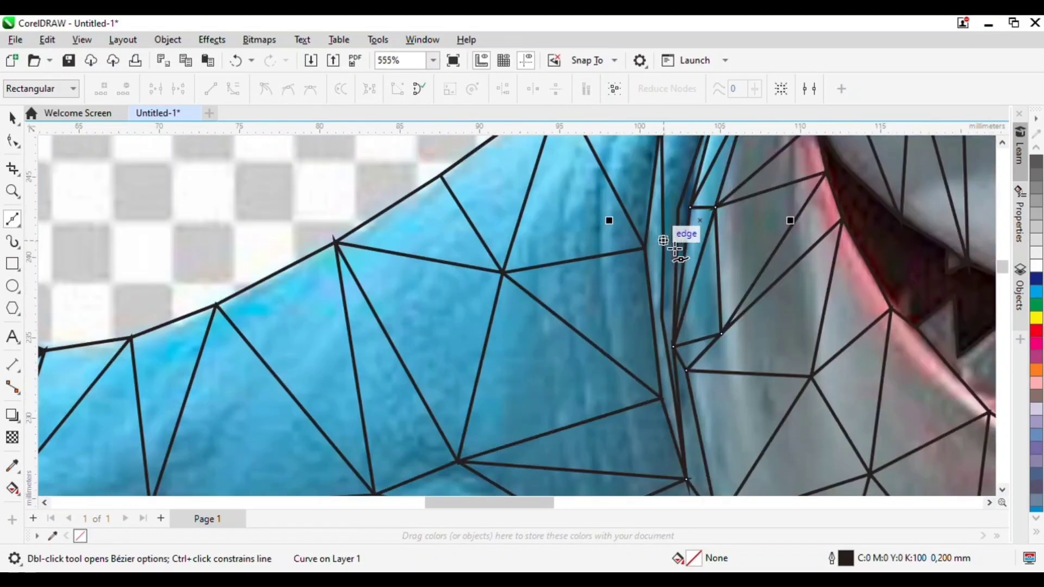
{"action": "key", "text": "space"}
Step: Connect the body mesh node beside the gill strip to the bend in the gill line with a short separate line
{"action": "left_click", "coordinate": [12, 219]}
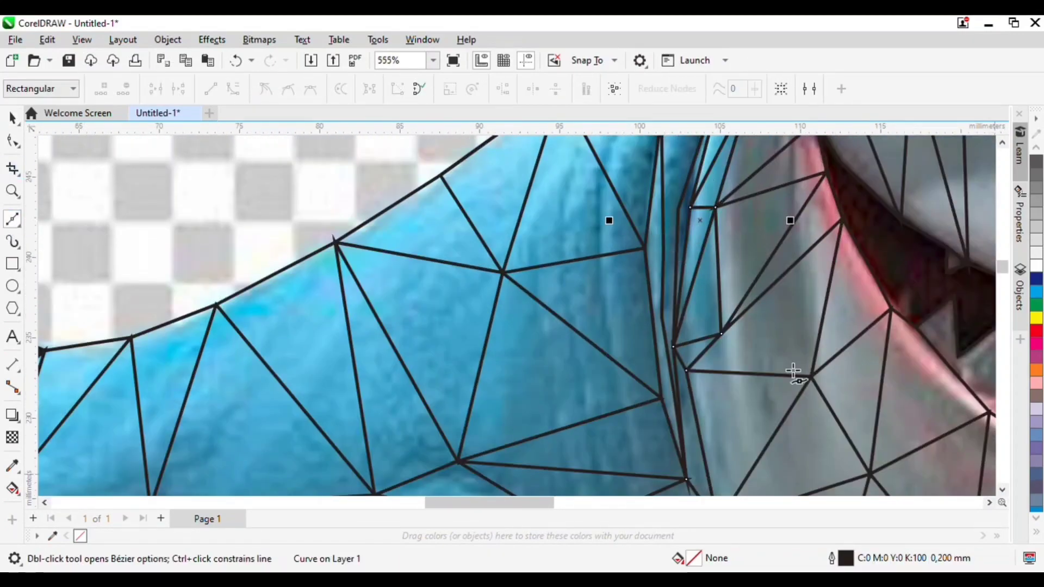
{"action": "left_click", "coordinate": [661, 399]}
{"action": "left_click", "coordinate": [661, 315]}
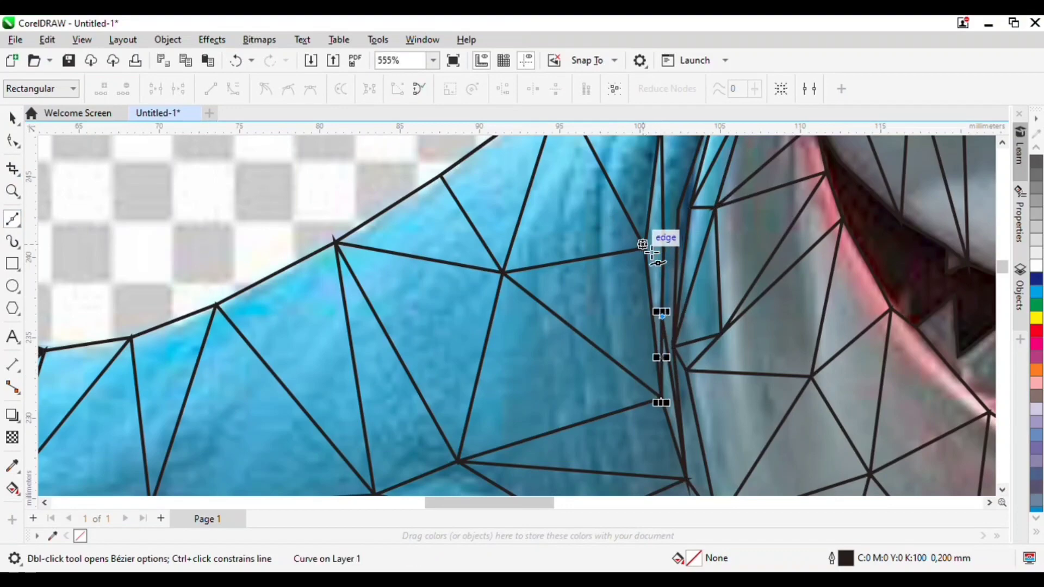
{"action": "key", "text": "space"}
{"action": "key", "text": "space"}
Step: Draw a new zigzag curve between the dorsal fin base nodes and the cheek's upper edge, covering the head's light band
{"action": "scroll", "coordinate": [457, 223], "scroll_direction": "down", "scroll_amount": 4}
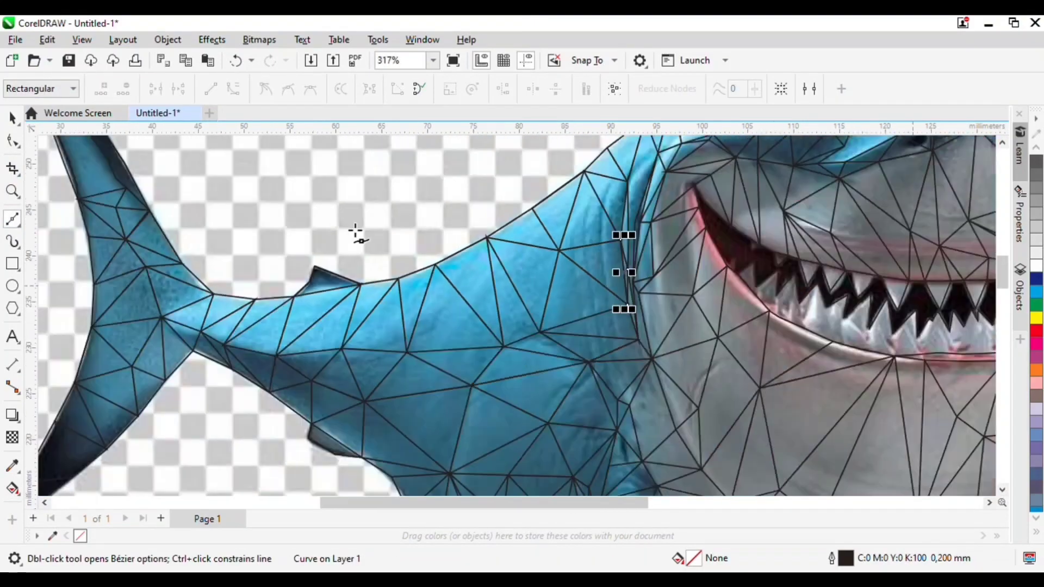
{"action": "scroll", "coordinate": [723, 255], "scroll_direction": "down", "scroll_amount": 2}
{"action": "scroll", "coordinate": [489, 242], "scroll_direction": "up", "scroll_amount": 5}
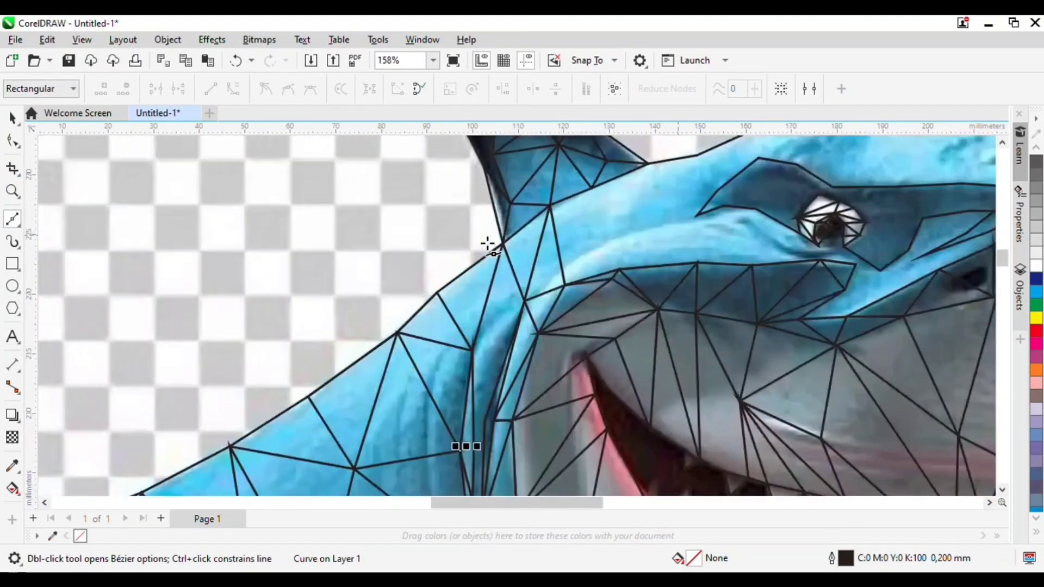
{"action": "left_click", "coordinate": [561, 214]}
{"action": "left_click", "coordinate": [620, 269]}
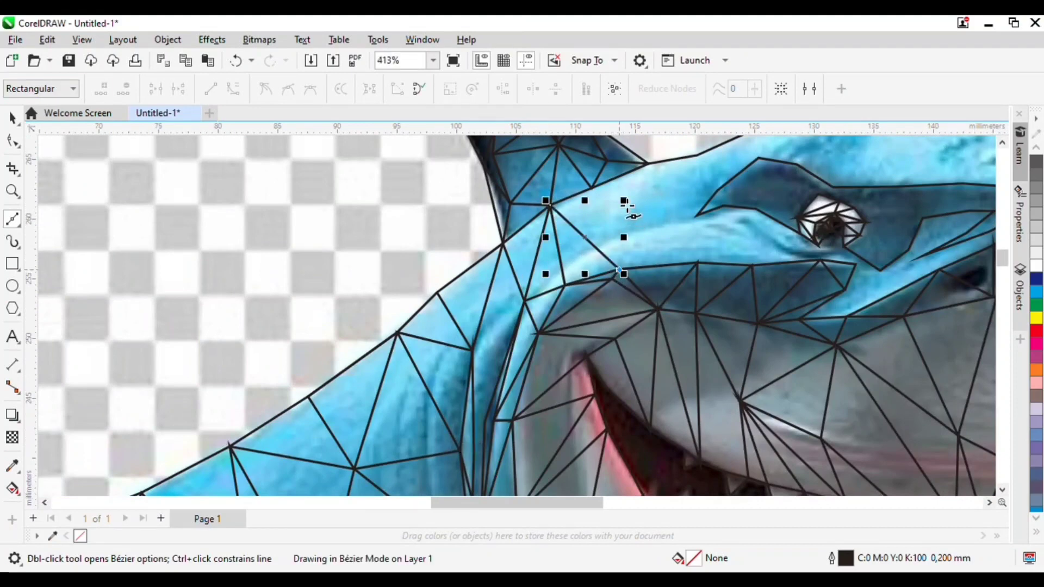
{"action": "left_click", "coordinate": [593, 188]}
{"action": "left_click", "coordinate": [698, 263]}
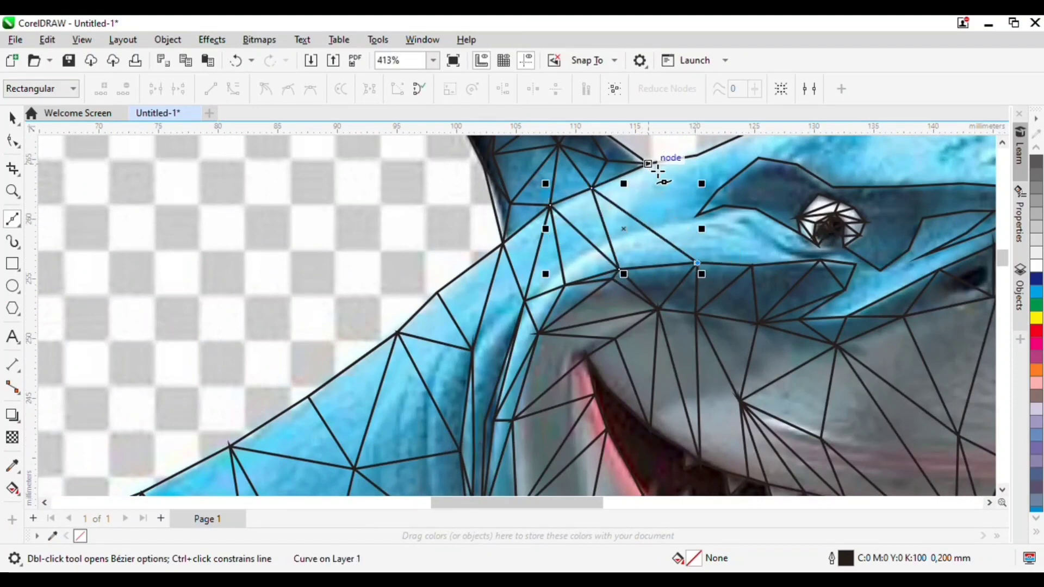
Step: Continue the zigzag across the head's light band from the dorsal fin's rear base node, alternating between the eye patch's lower edge and the cheek's upper edge
{"action": "left_click", "coordinate": [648, 163]}
{"action": "left_click", "coordinate": [700, 215]}
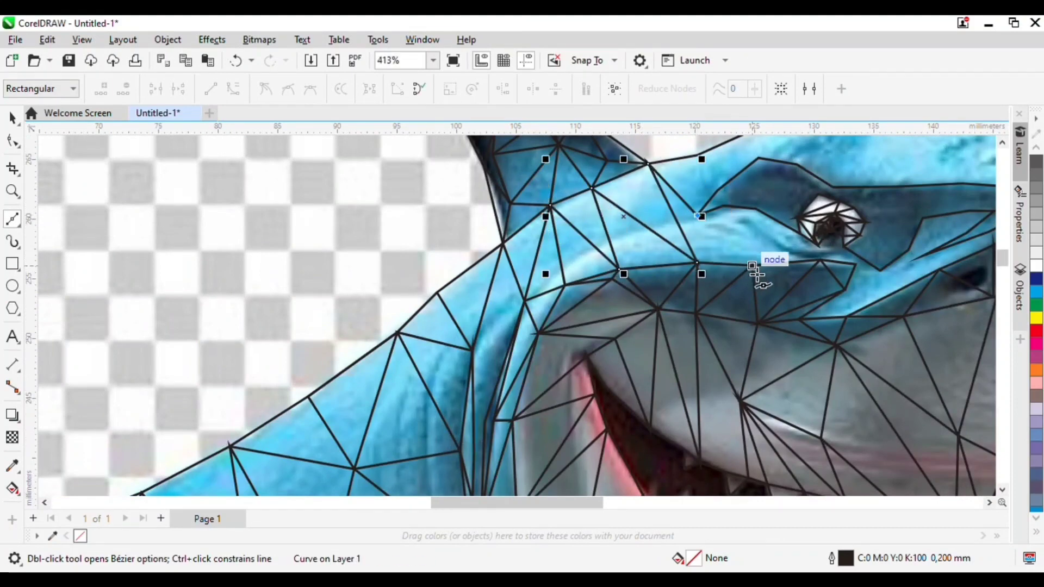
{"action": "left_click", "coordinate": [723, 206]}
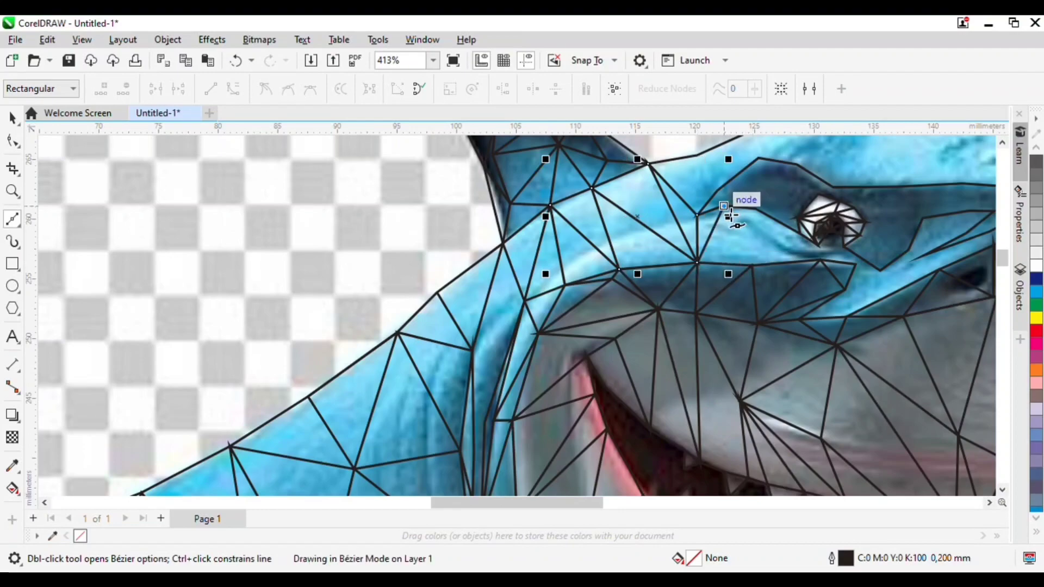
{"action": "left_click", "coordinate": [752, 266]}
{"action": "left_click", "coordinate": [755, 209]}
Step: Add triangles beneath the left eye, linking the eye patch's lower nodes with the cheek tip and the light strip's lower edge
{"action": "scroll", "coordinate": [815, 265], "scroll_direction": "up", "scroll_amount": 2}
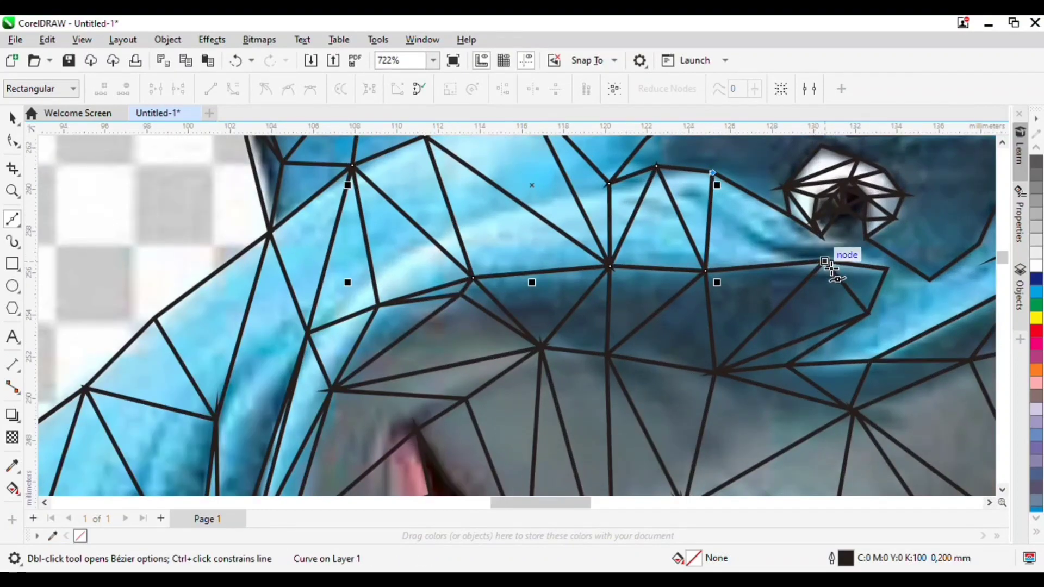
{"action": "left_click", "coordinate": [828, 265]}
{"action": "left_click", "coordinate": [822, 238]}
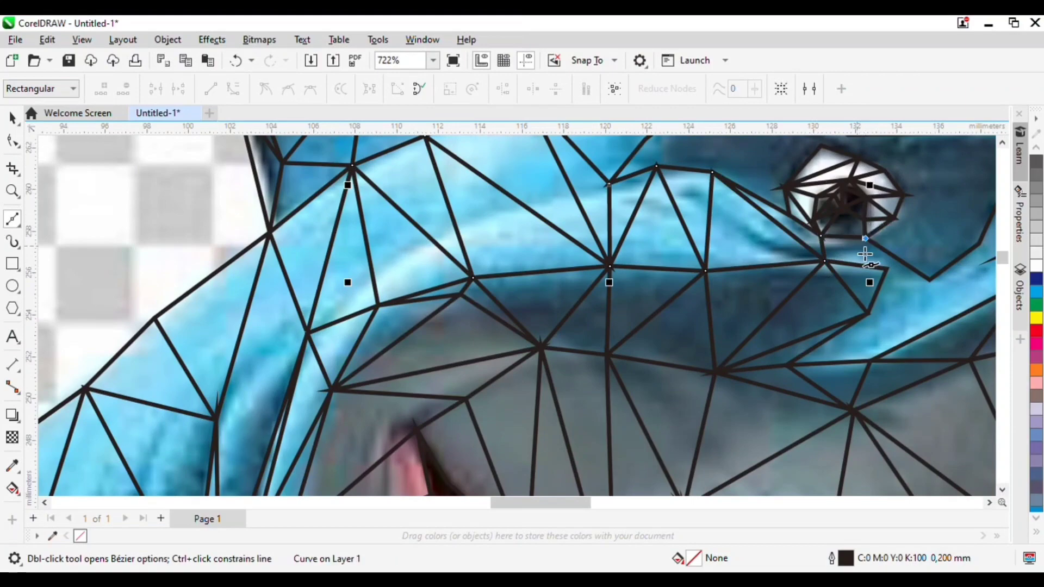
{"action": "left_click", "coordinate": [886, 269]}
{"action": "left_click", "coordinate": [929, 280]}
{"action": "left_click", "coordinate": [873, 313]}
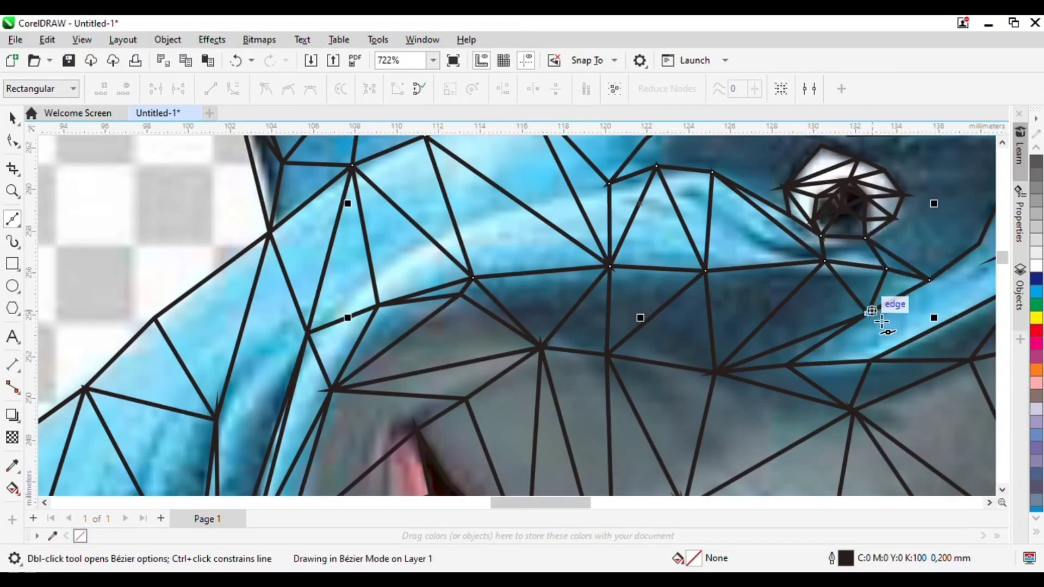
{"action": "left_click", "coordinate": [872, 361]}
{"action": "left_click", "coordinate": [928, 280]}
Step: Extend the zigzag across the light strip before the left nostril to the upper-left node of the small inner patch
{"action": "scroll", "coordinate": [733, 341], "scroll_direction": "down", "scroll_amount": 2}
{"action": "scroll", "coordinate": [902, 318], "scroll_direction": "up", "scroll_amount": 2}
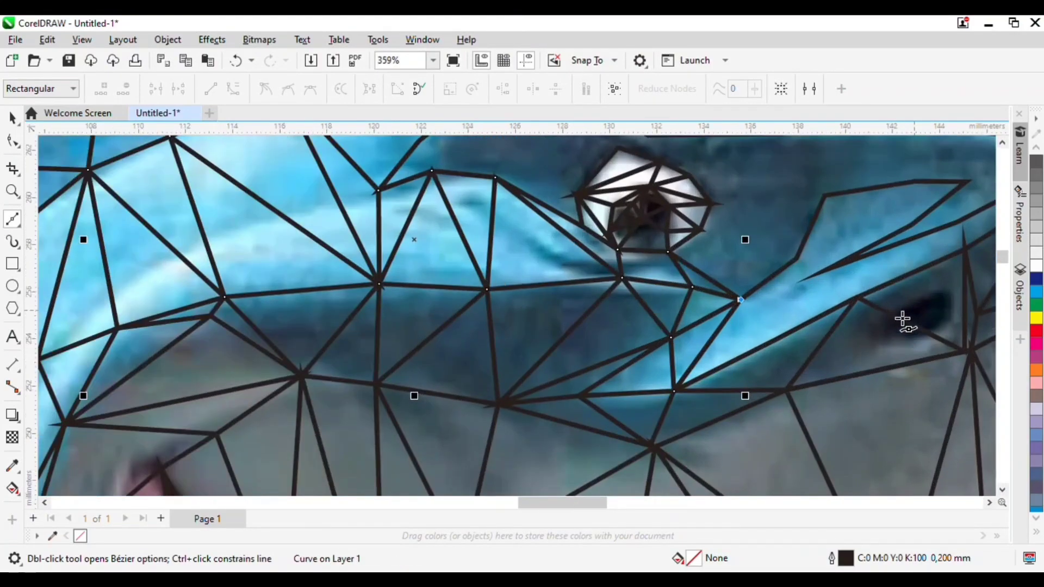
{"action": "left_click", "coordinate": [868, 310]}
{"action": "left_click", "coordinate": [800, 262]}
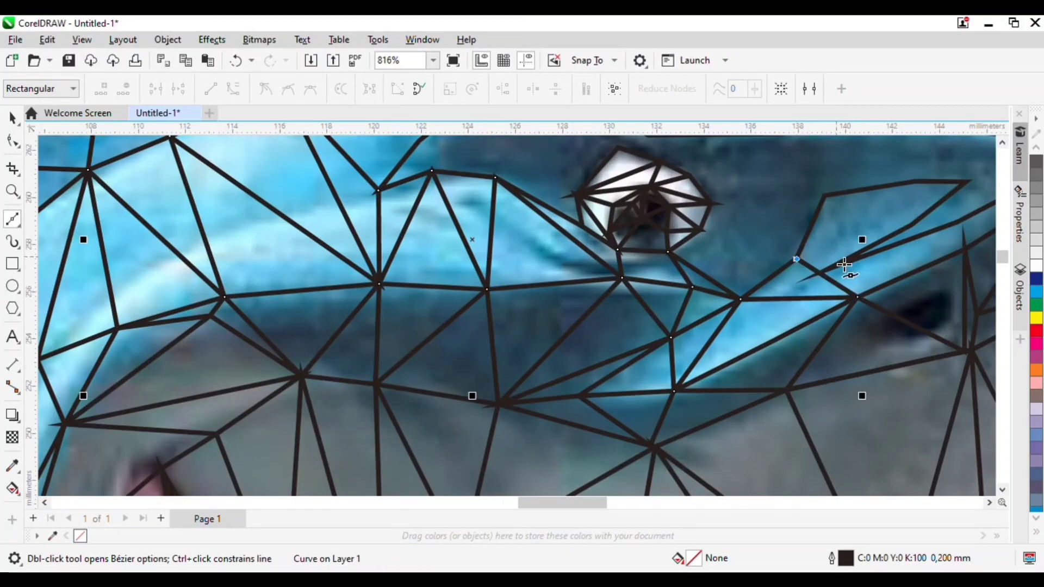
{"action": "left_click", "coordinate": [918, 235]}
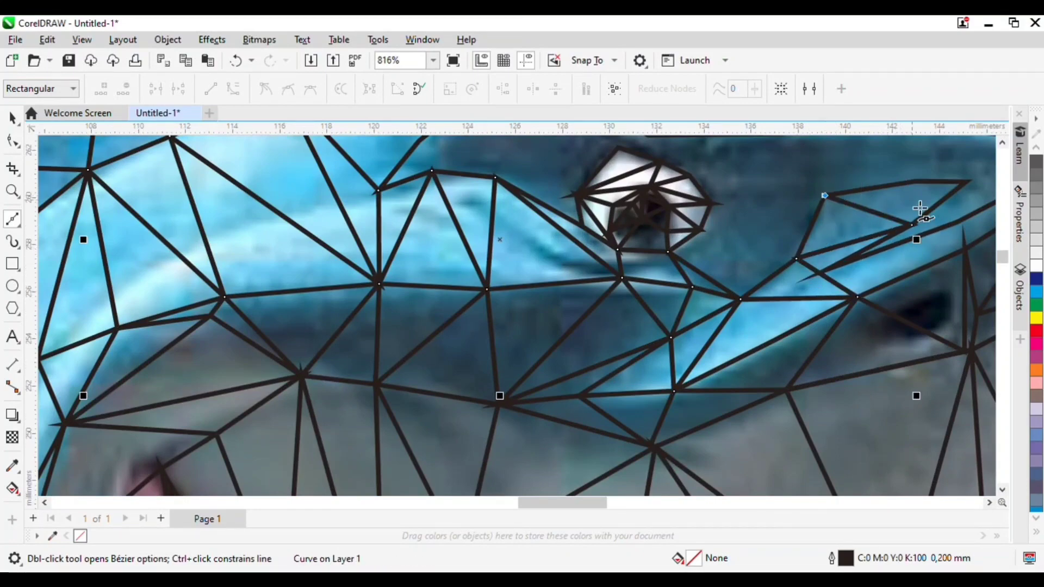
Step: Draw a new zigzag curve up the narrow light strip from its node beside the left nostril to the right tip of the dark eye patch
{"action": "scroll", "coordinate": [920, 212], "scroll_direction": "down", "scroll_amount": 5}
{"action": "scroll", "coordinate": [848, 231], "scroll_direction": "up", "scroll_amount": 7}
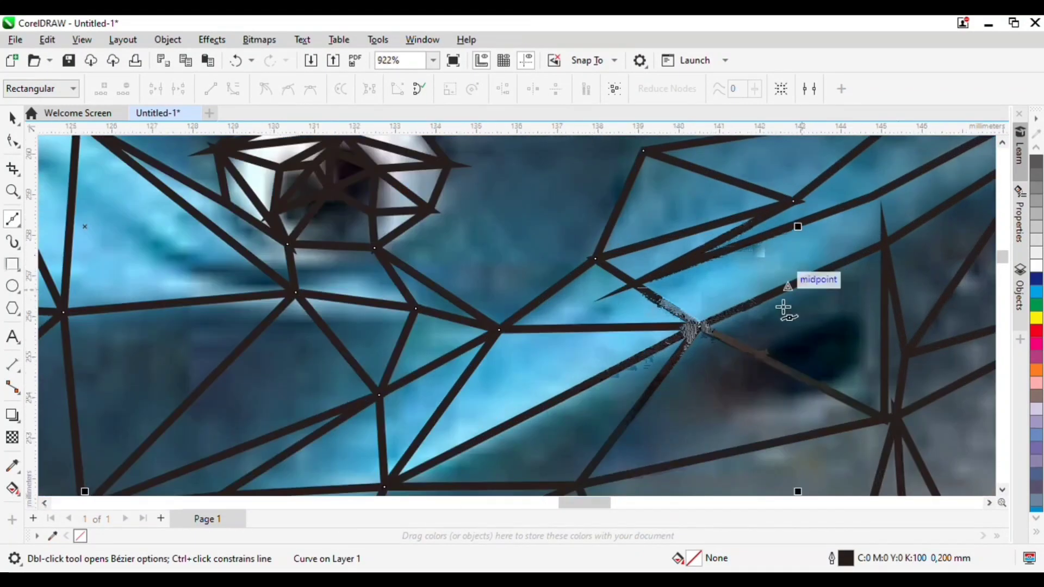
{"action": "left_click", "coordinate": [707, 332]}
{"action": "left_click", "coordinate": [875, 217]}
{"action": "scroll", "coordinate": [844, 248], "scroll_direction": "down", "scroll_amount": 2}
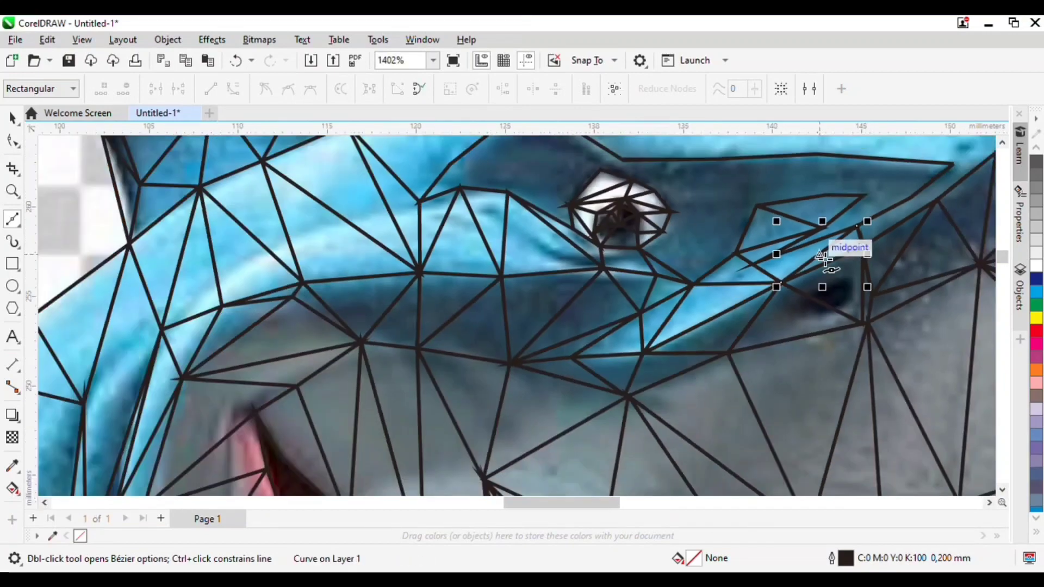
{"action": "scroll", "coordinate": [888, 203], "scroll_direction": "up", "scroll_amount": 4}
{"action": "left_click", "coordinate": [876, 181]}
{"action": "left_click", "coordinate": [925, 187]}
{"action": "scroll", "coordinate": [934, 207], "scroll_direction": "down", "scroll_amount": 4}
{"action": "scroll", "coordinate": [951, 194], "scroll_direction": "up", "scroll_amount": 3}
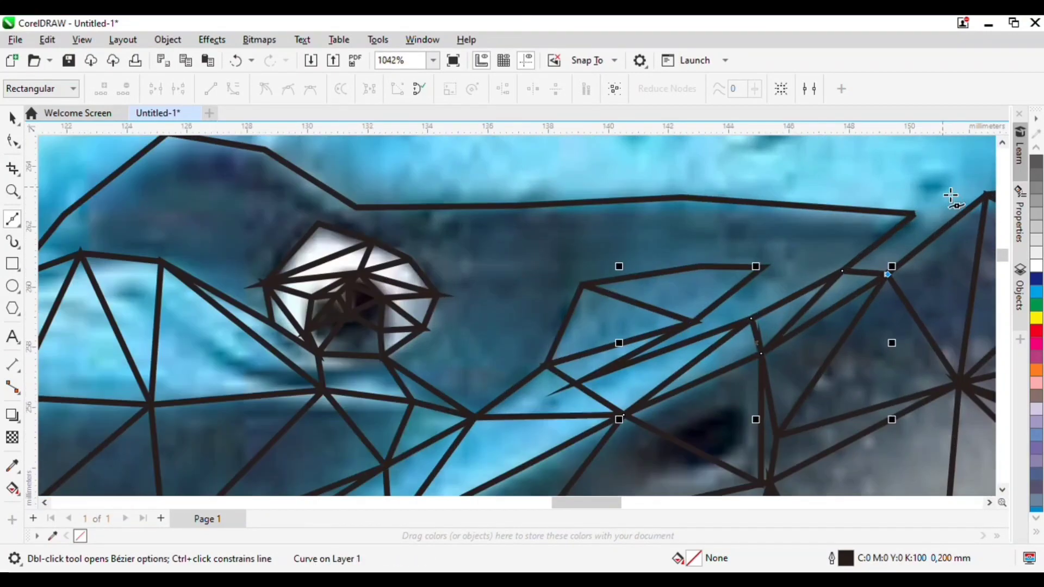
{"action": "left_click", "coordinate": [917, 213]}
Step: Connect the eye patch's right tip to the snout's upper node and the head outline node above, closing back at the tip
{"action": "scroll", "coordinate": [750, 256], "scroll_direction": "down", "scroll_amount": 3}
{"action": "scroll", "coordinate": [821, 253], "scroll_direction": "up", "scroll_amount": 3}
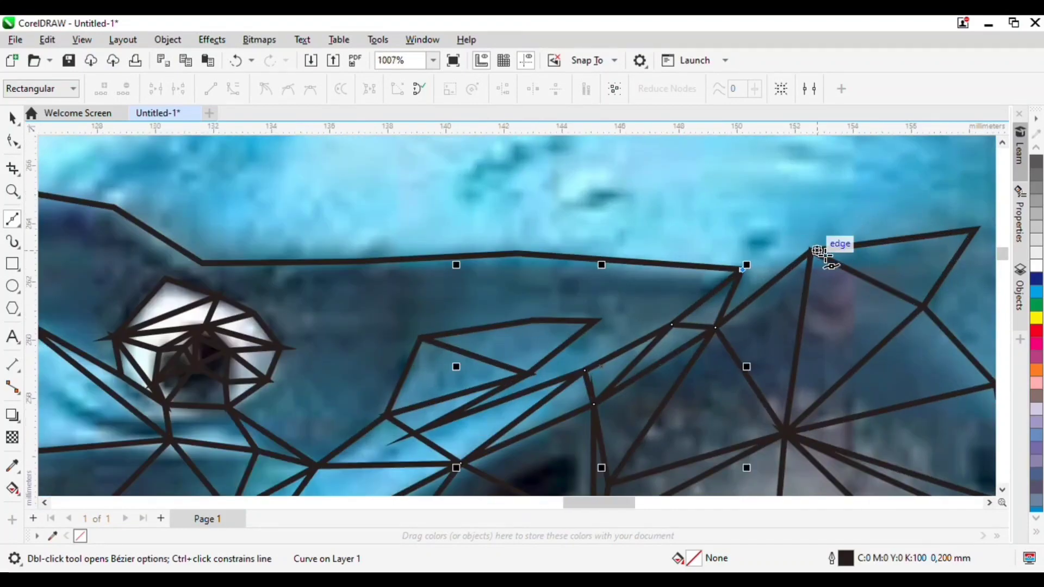
{"action": "left_click", "coordinate": [818, 251]}
{"action": "scroll", "coordinate": [831, 228], "scroll_direction": "down", "scroll_amount": 2}
{"action": "left_click", "coordinate": [793, 171]}
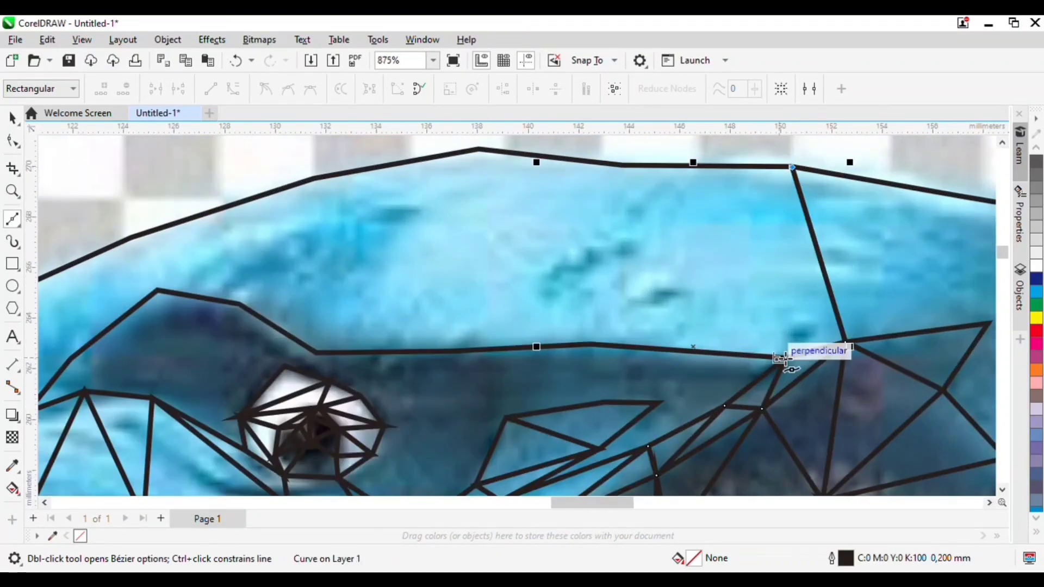
{"action": "left_click", "coordinate": [799, 367]}
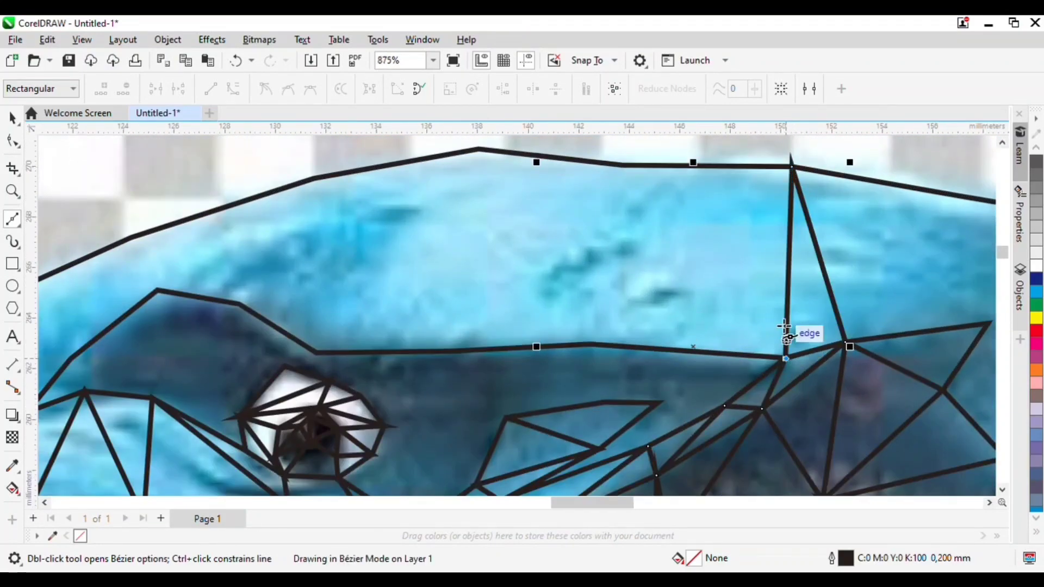
Step: Zigzag leftward across the forehead between the head outline nodes and the eye patch's upper edge, ending above the left eye
{"action": "left_click", "coordinate": [629, 195]}
{"action": "left_click", "coordinate": [597, 346]}
{"action": "left_click", "coordinate": [479, 148]}
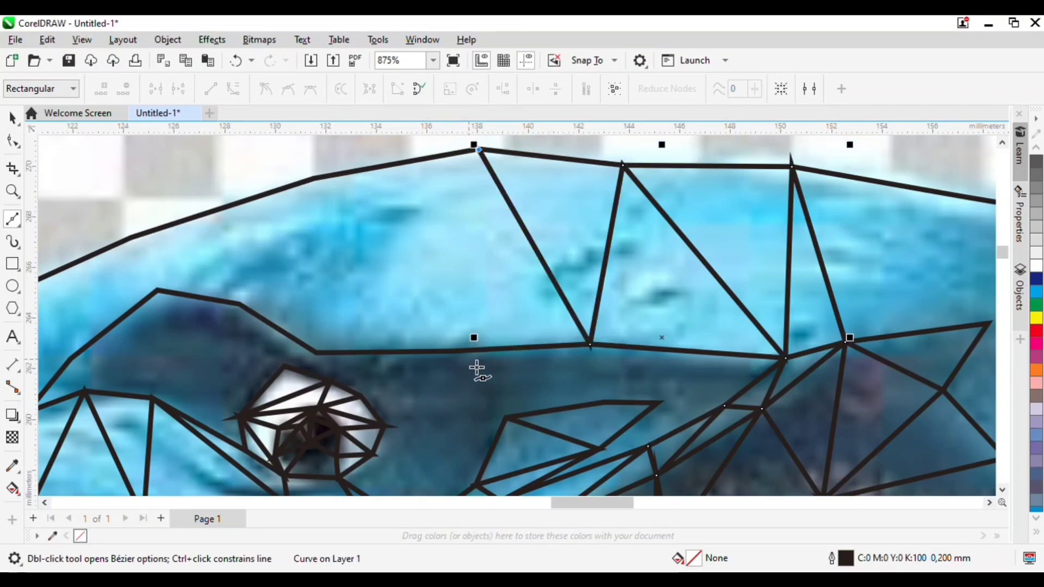
{"action": "left_click", "coordinate": [463, 362]}
{"action": "left_click", "coordinate": [318, 183]}
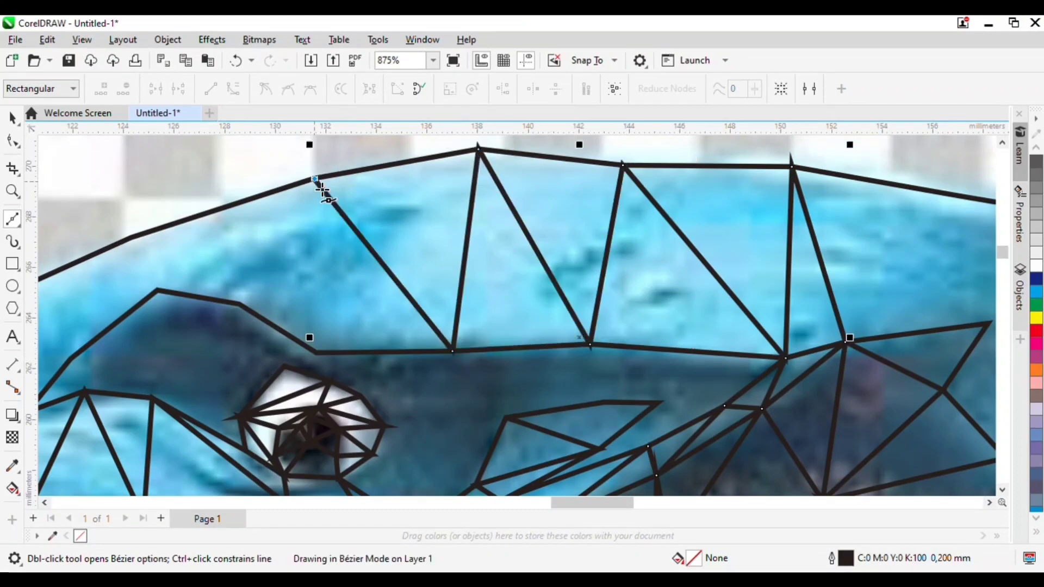
{"action": "double_click", "coordinate": [325, 362]}
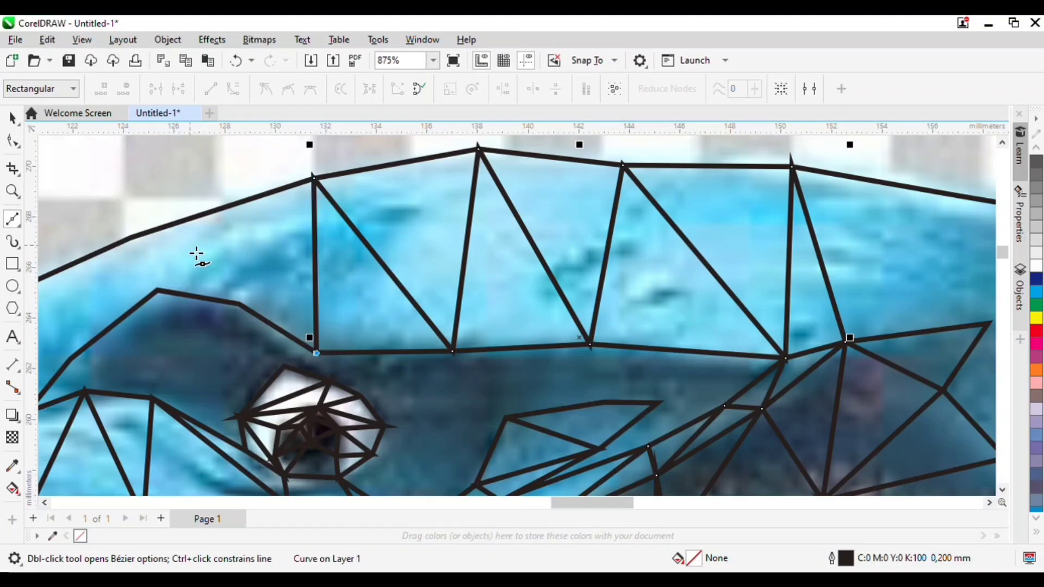
Step: Add triangles from the eye patch's upper-left nodes to the head outline, undoing the misplaced segment across the patch
{"action": "left_click", "coordinate": [139, 245]}
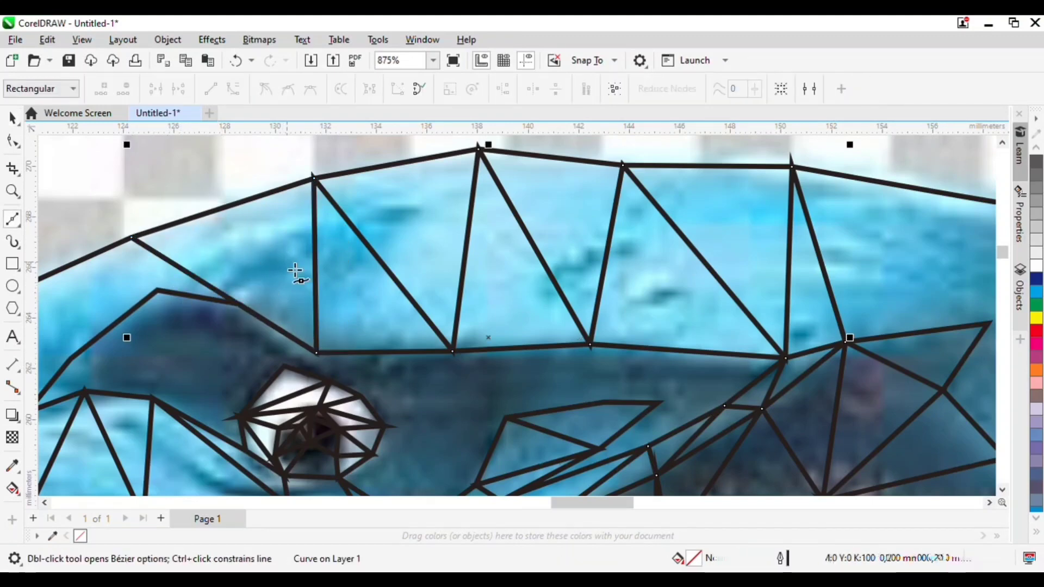
{"action": "key", "text": "ctrl+z"}
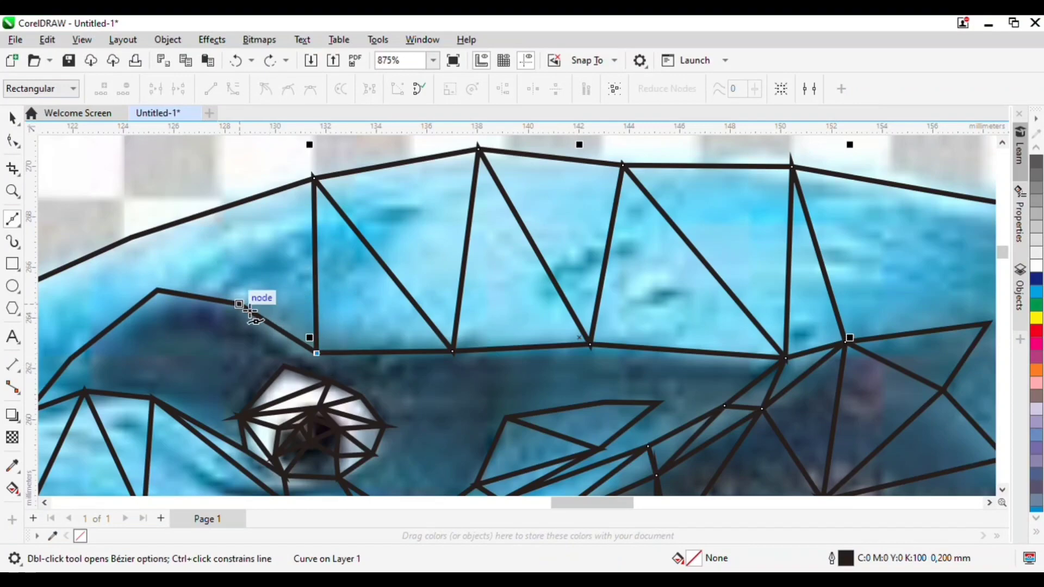
{"action": "left_click", "coordinate": [239, 305]}
{"action": "left_click", "coordinate": [314, 178]}
{"action": "left_click", "coordinate": [157, 291]}
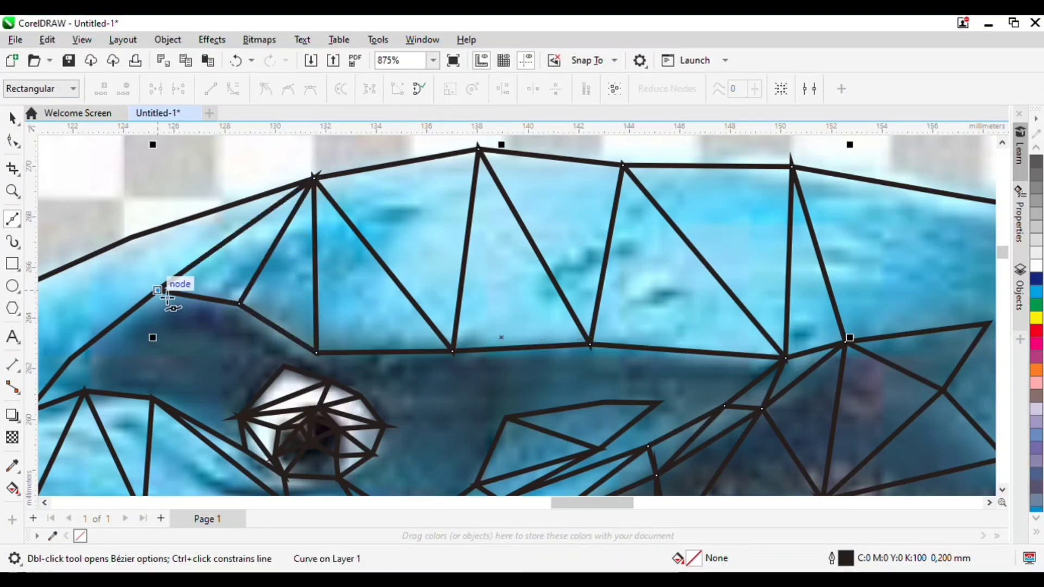
{"action": "left_click", "coordinate": [132, 238]}
Step: Triangulate the eye patch's left end, linking its upper and lower edge nodes from the head outline to the left eye's left corner
{"action": "scroll", "coordinate": [132, 237], "scroll_direction": "down", "scroll_amount": 3}
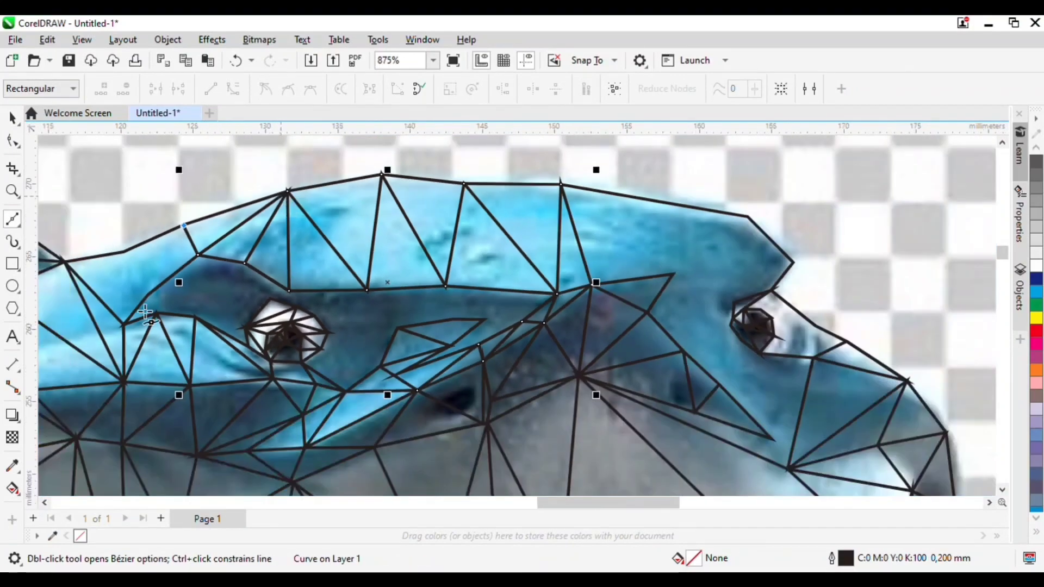
{"action": "scroll", "coordinate": [268, 279], "scroll_direction": "up", "scroll_amount": 4}
{"action": "left_click", "coordinate": [206, 346]}
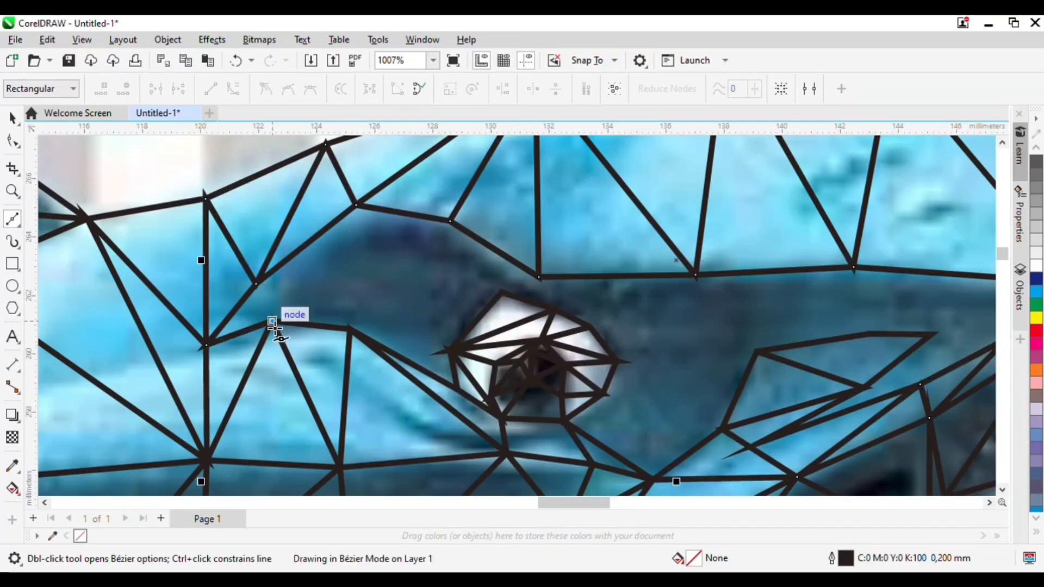
{"action": "left_click", "coordinate": [256, 284]}
{"action": "left_click", "coordinate": [350, 330]}
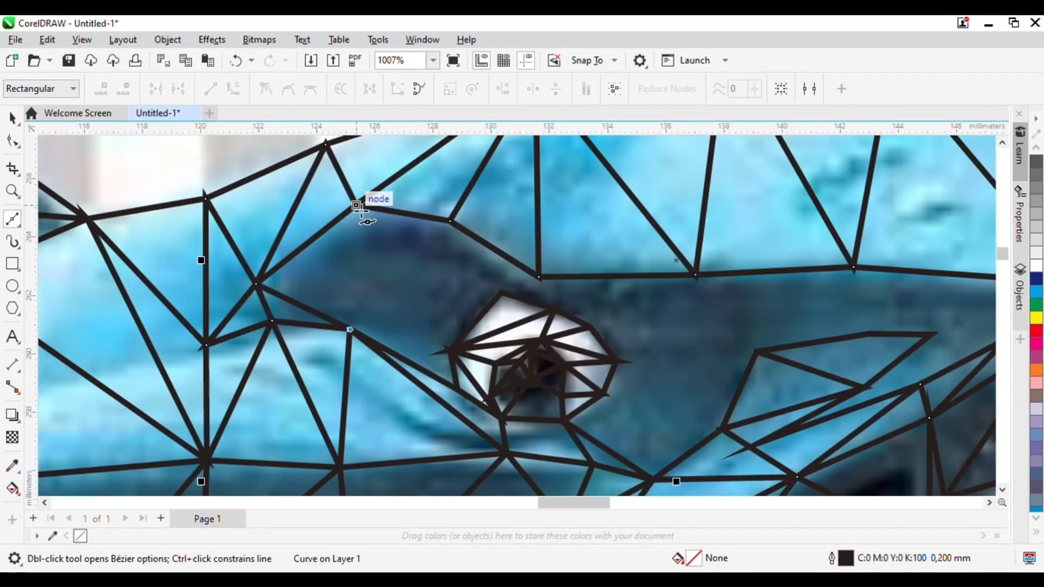
{"action": "left_click", "coordinate": [450, 351]}
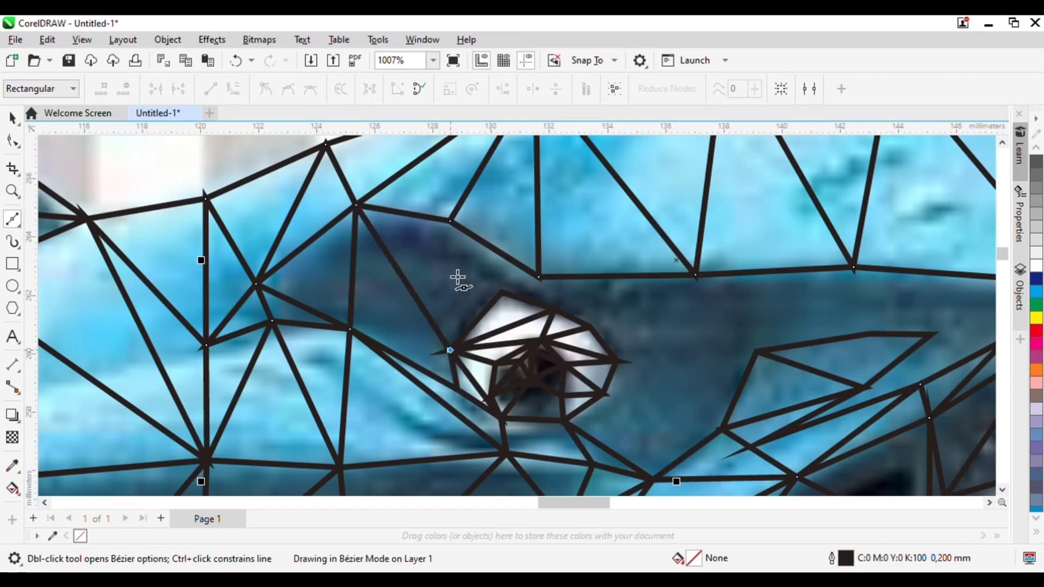
Step: Zigzag over the top of the left eye, alternating between the eye's upper outline nodes and the eye patch's upper edge
{"action": "left_click", "coordinate": [450, 221]}
{"action": "left_click", "coordinate": [501, 293]}
{"action": "left_click", "coordinate": [538, 278]}
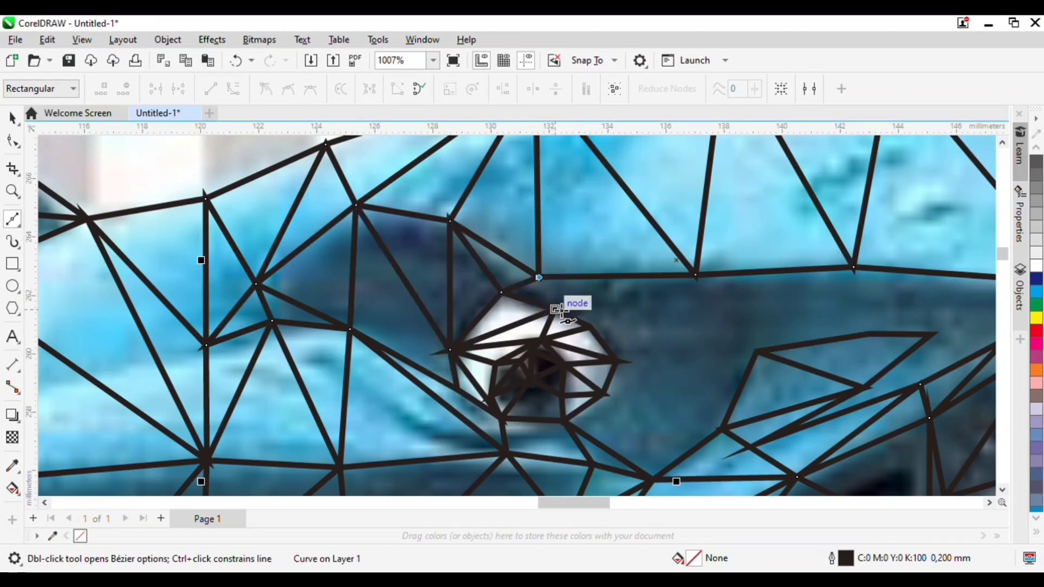
{"action": "left_click", "coordinate": [554, 309]}
{"action": "left_click", "coordinate": [695, 276]}
{"action": "left_click", "coordinate": [590, 327]}
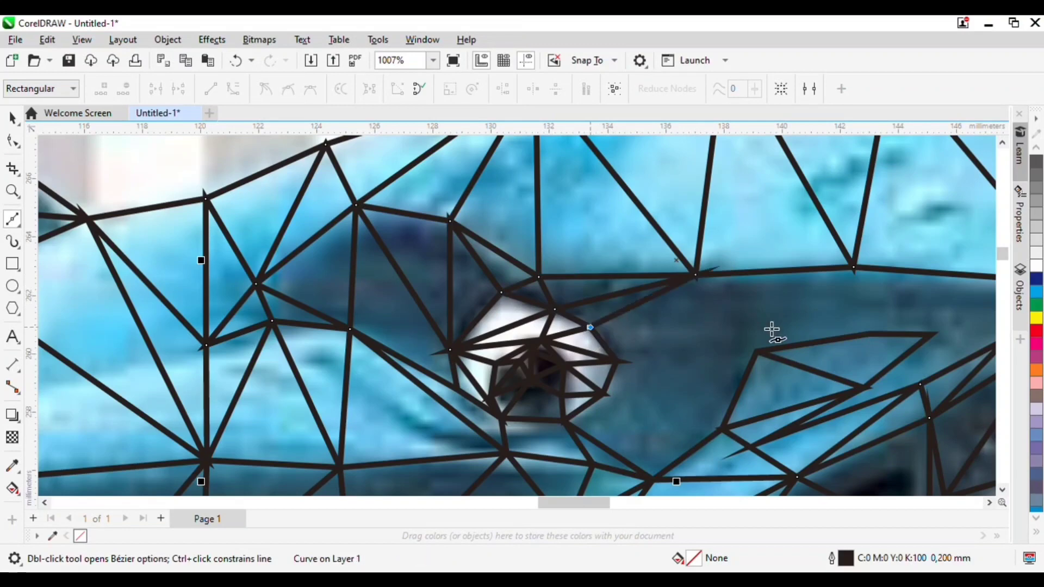
Step: Divide the dark area right of the left eye by linking the eye's edge with the small inner patch and the patch's upper edge
{"action": "left_click", "coordinate": [756, 352]}
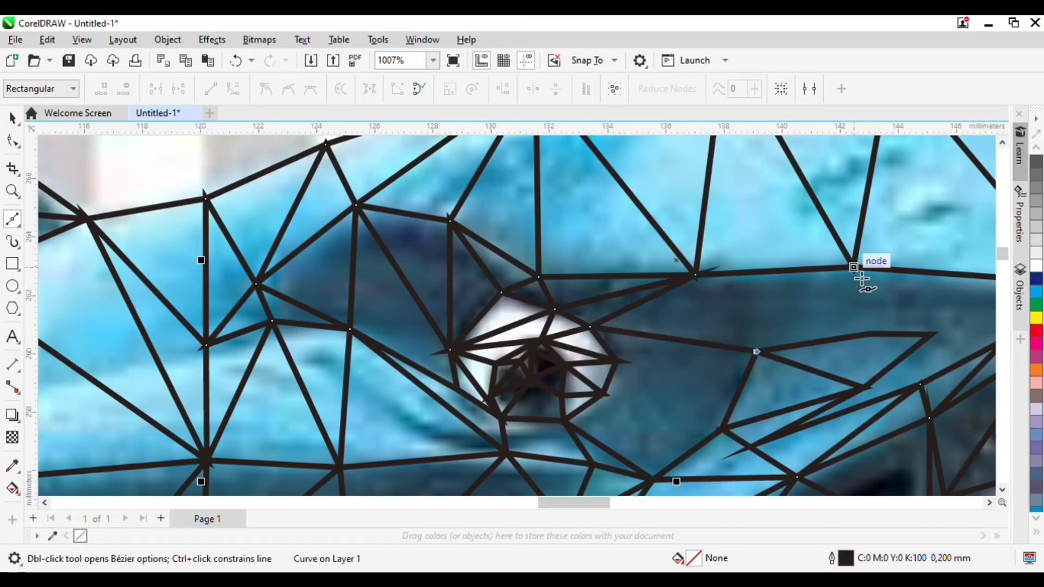
{"action": "left_click", "coordinate": [590, 327]}
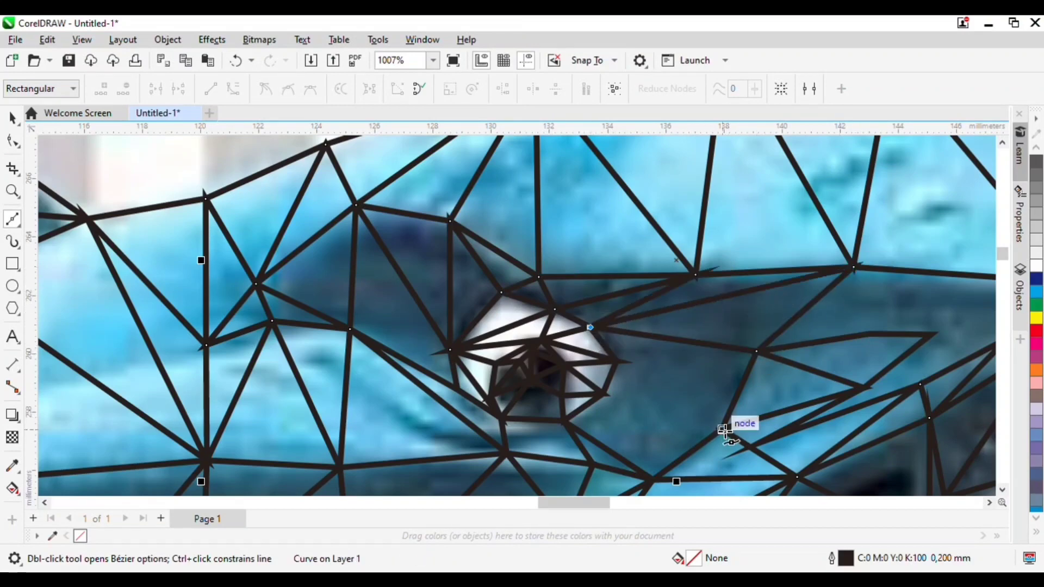
{"action": "left_click", "coordinate": [722, 430]}
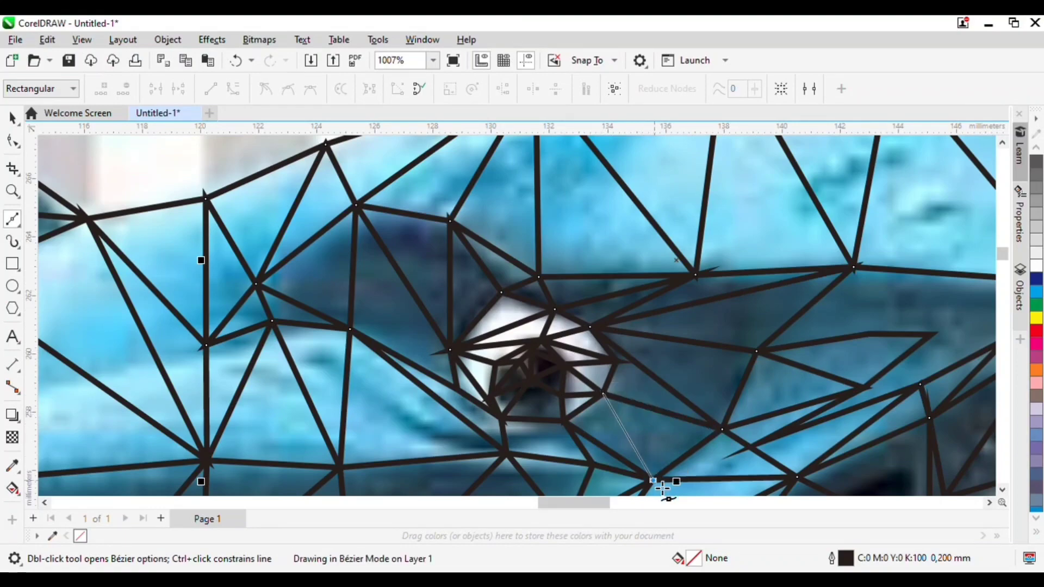
Step: Draw a new curve across the forehead's right side, linking the head outline nodes with the snout mesh's upper-right tip and the right eye's top
{"action": "scroll", "coordinate": [657, 478], "scroll_direction": "down", "scroll_amount": 5}
{"action": "scroll", "coordinate": [794, 187], "scroll_direction": "up", "scroll_amount": 4}
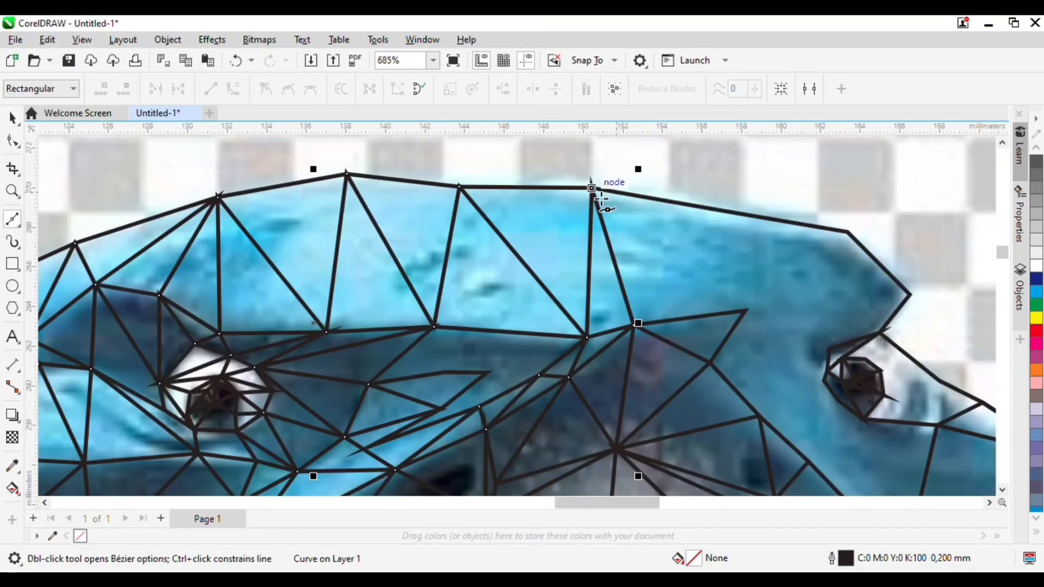
{"action": "left_click", "coordinate": [591, 189]}
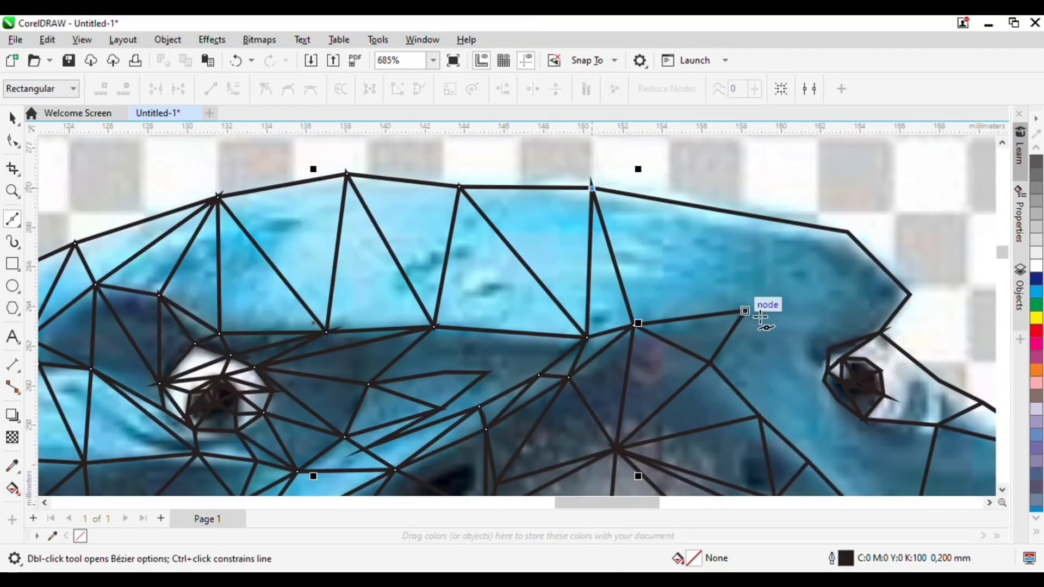
{"action": "left_click", "coordinate": [745, 311]}
{"action": "left_click", "coordinate": [847, 232]}
{"action": "left_click", "coordinate": [880, 333]}
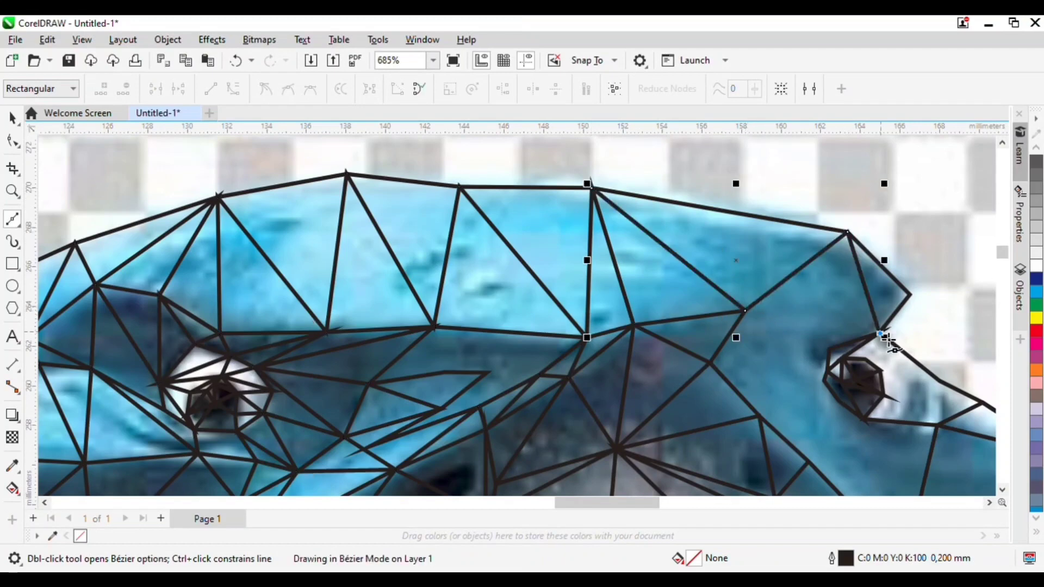
Step: Continue the zigzag between the right eye's left edge and the snout mesh's upper-right edge nodes
{"action": "left_click", "coordinate": [745, 311]}
{"action": "left_click", "coordinate": [829, 350]}
{"action": "left_click", "coordinate": [710, 363]}
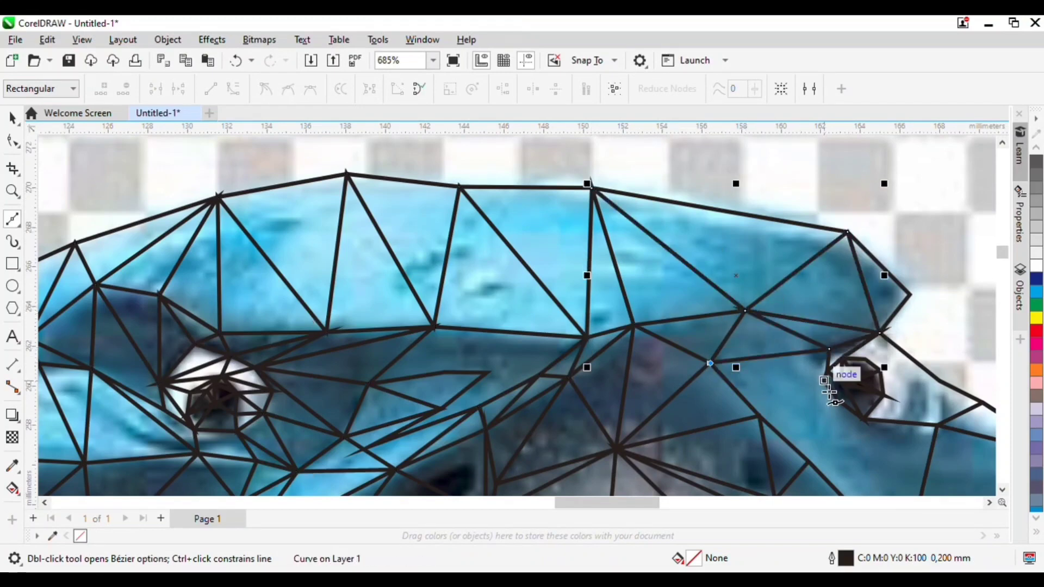
{"action": "left_click", "coordinate": [824, 380]}
{"action": "left_click", "coordinate": [760, 417]}
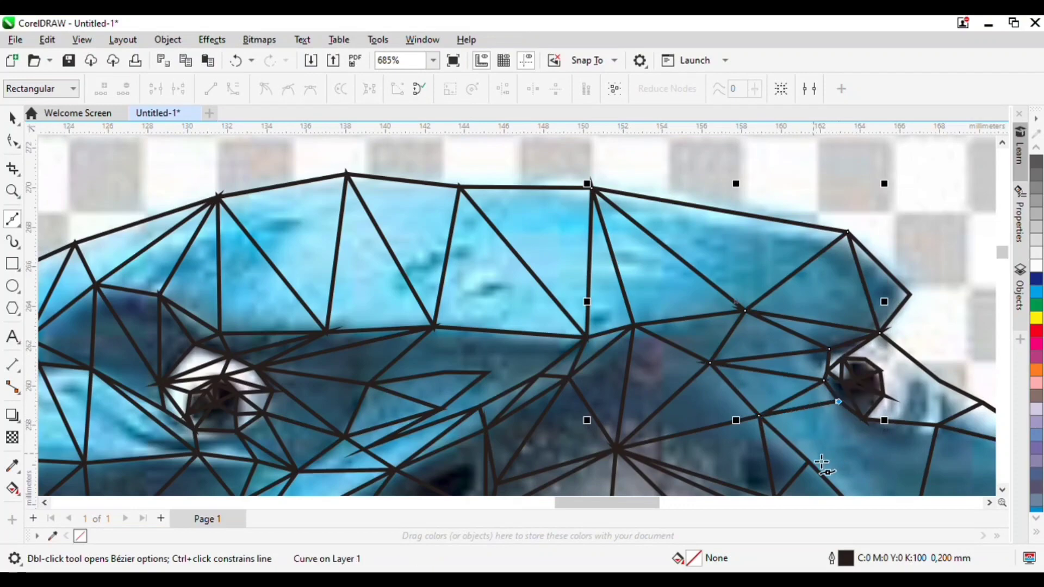
Step: Extend the zigzag beneath the right eye, linking its bottom node with the snout mesh's lower edge node and pointed right tip
{"action": "left_click", "coordinate": [809, 462]}
{"action": "left_click", "coordinate": [863, 420]}
{"action": "scroll", "coordinate": [900, 332], "scroll_direction": "down", "scroll_amount": 2}
{"action": "scroll", "coordinate": [913, 456], "scroll_direction": "up", "scroll_amount": 2}
{"action": "left_click", "coordinate": [859, 414]}
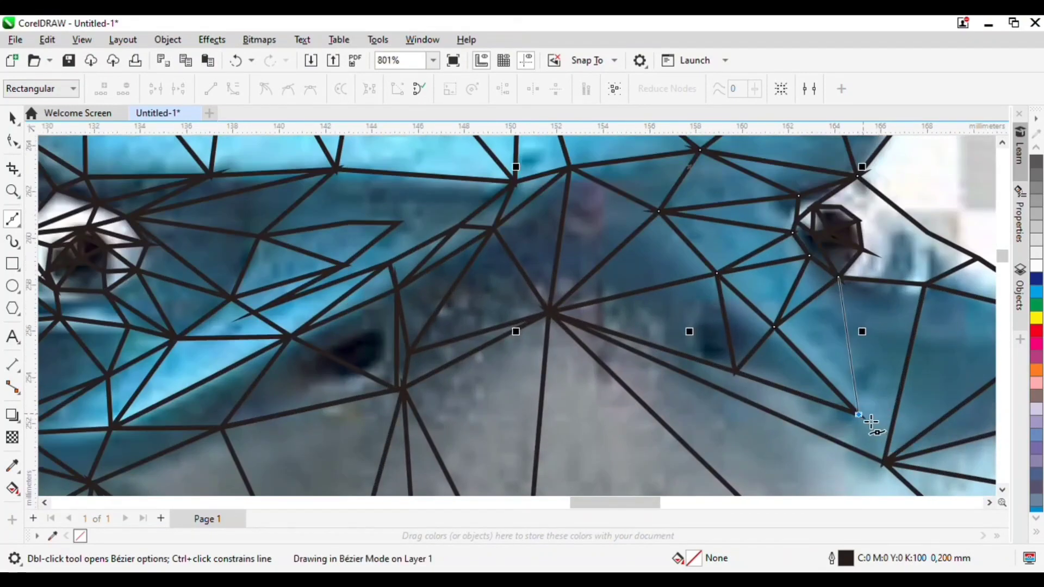
Step: Extend the zigzag below the right eye, linking the snout mesh's pointed right tip with the cheek node and the junction beneath it
{"action": "left_click", "coordinate": [869, 420]}
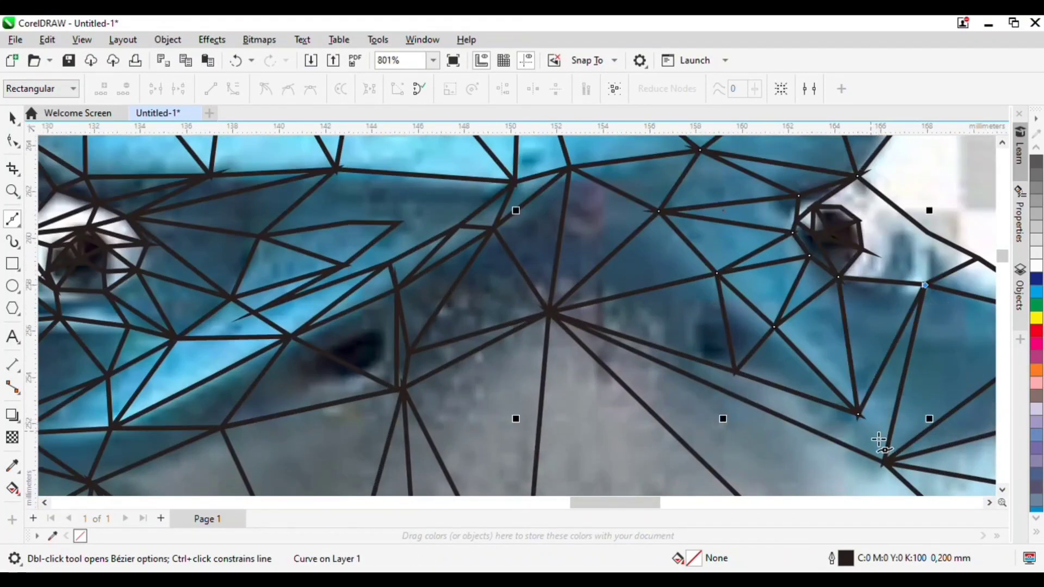
{"action": "left_click", "coordinate": [886, 466]}
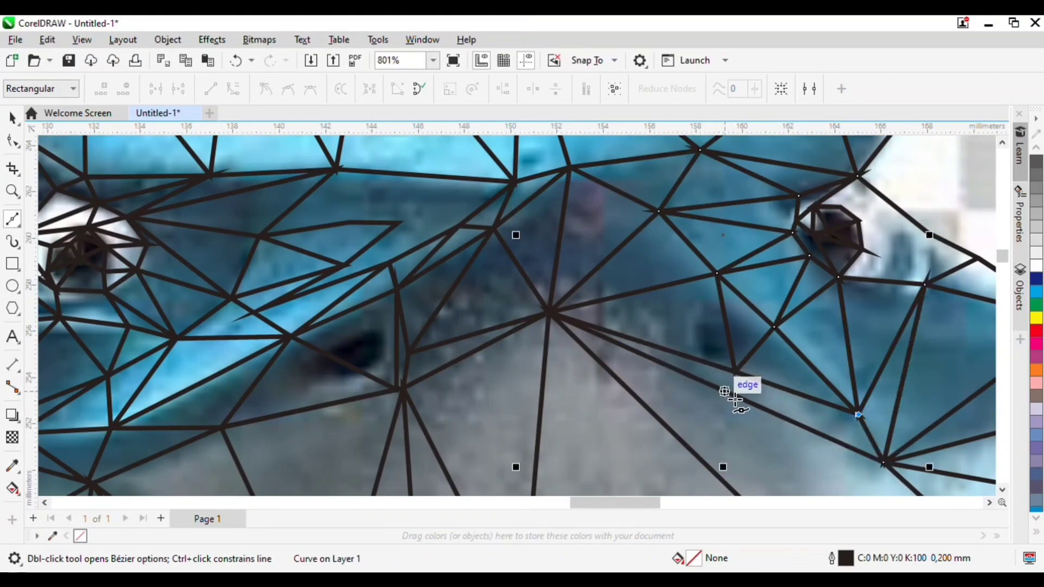
{"action": "key", "text": "space"}
{"action": "scroll", "coordinate": [661, 240], "scroll_direction": "down", "scroll_amount": 2}
{"action": "scroll", "coordinate": [787, 435], "scroll_direction": "up", "scroll_amount": 2}
{"action": "key", "text": "space"}
Step: Draw a triangle on the snout's lower right between two mesh nodes and a new inner point, and link that point to the snout's centre node
{"action": "left_click", "coordinate": [697, 403]}
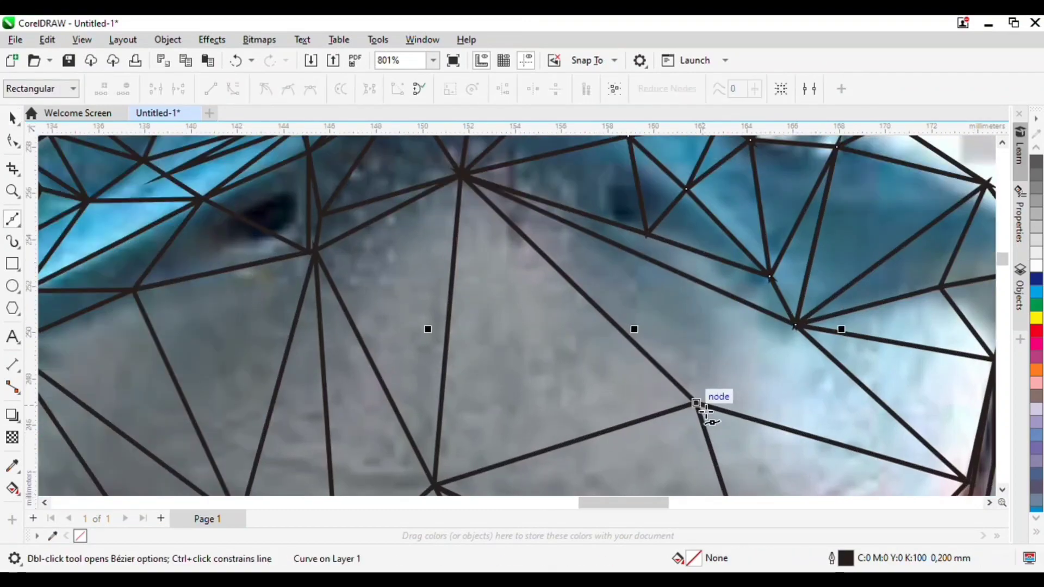
{"action": "left_click", "coordinate": [803, 338]}
{"action": "left_click", "coordinate": [698, 402]}
{"action": "left_click", "coordinate": [670, 306]}
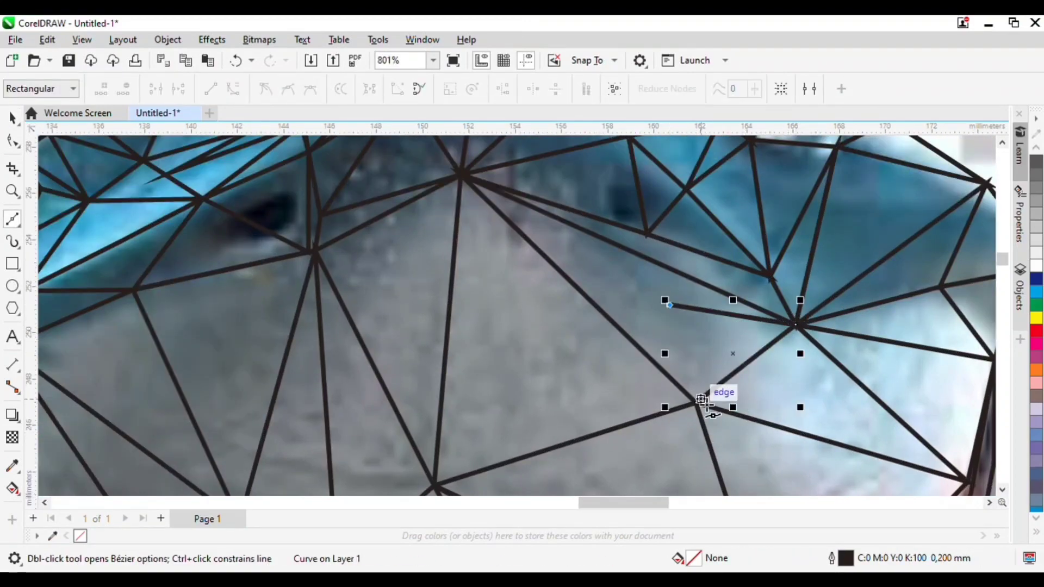
{"action": "left_click", "coordinate": [698, 407]}
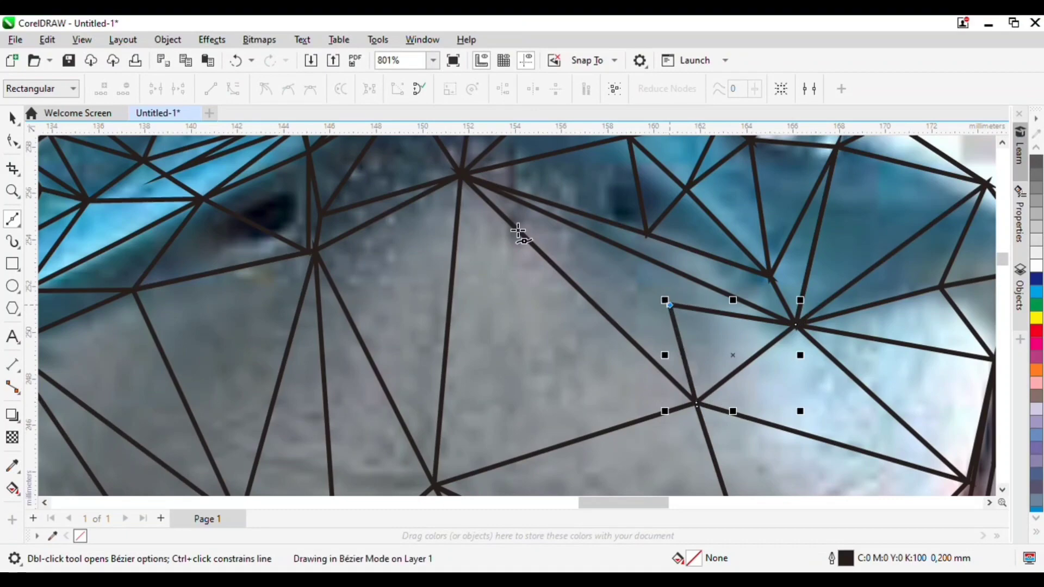
{"action": "left_click", "coordinate": [472, 182]}
{"action": "key", "text": "space"}
{"action": "key", "text": "space"}
{"action": "scroll", "coordinate": [660, 301], "scroll_direction": "down", "scroll_amount": 2}
{"action": "scroll", "coordinate": [652, 378], "scroll_direction": "up", "scroll_amount": 2}
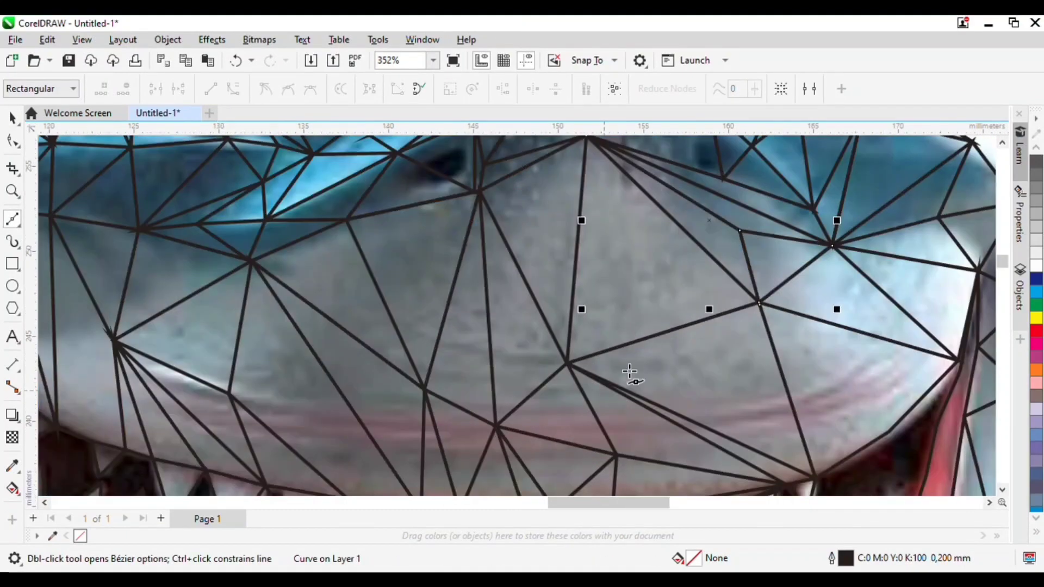
Step: Start a new curve at the left end of the lower teeth, linking the first three gap points through the lip-edge node below them
{"action": "scroll", "coordinate": [712, 363], "scroll_direction": "down", "scroll_amount": 2}
{"action": "scroll", "coordinate": [696, 462], "scroll_direction": "up", "scroll_amount": 5}
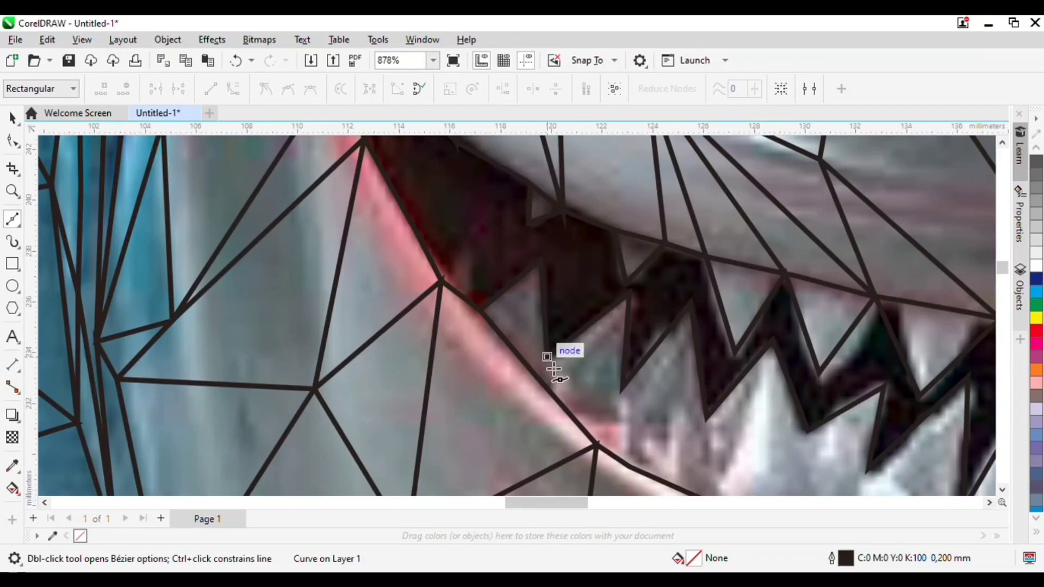
{"action": "left_click", "coordinate": [623, 387]}
{"action": "left_click", "coordinate": [597, 445]}
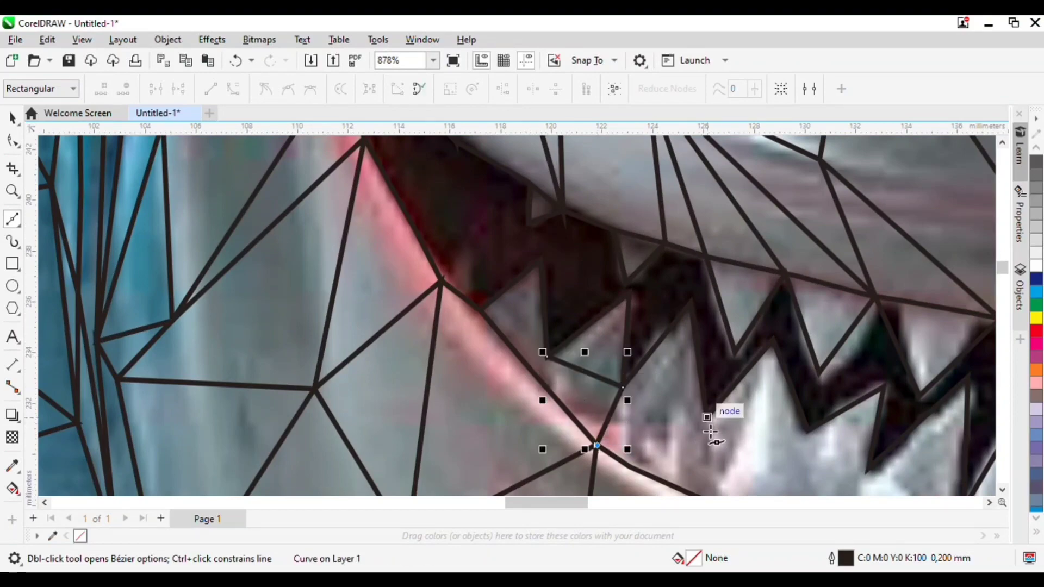
{"action": "left_click", "coordinate": [705, 419]}
{"action": "scroll", "coordinate": [705, 380], "scroll_direction": "down", "scroll_amount": 2}
{"action": "scroll", "coordinate": [696, 435], "scroll_direction": "up", "scroll_amount": 2}
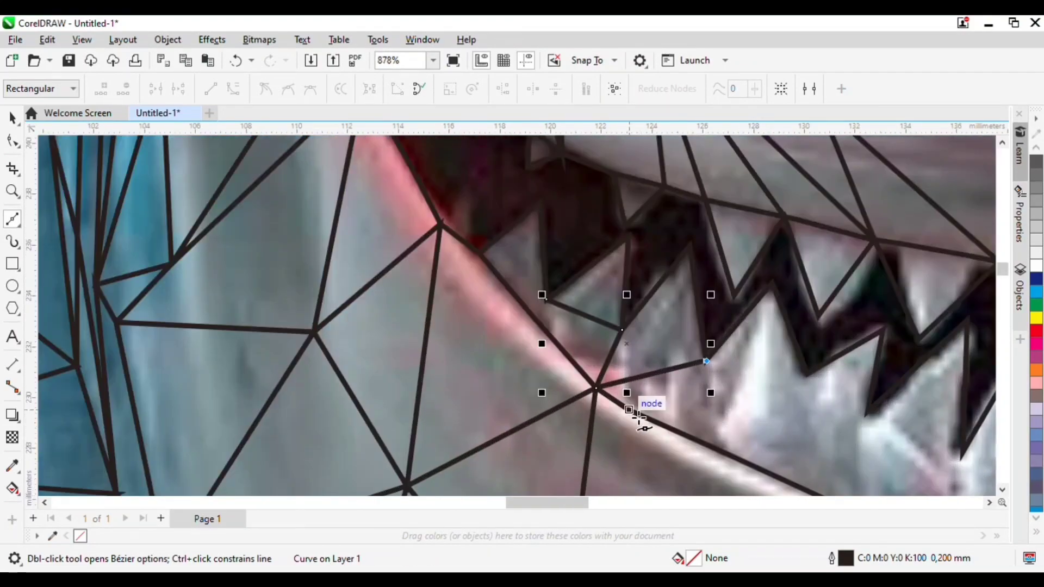
Step: Continue the zigzag from the third gap point to the lip edge and fourth gap point, and back across to the second gap point
{"action": "left_click", "coordinate": [714, 449]}
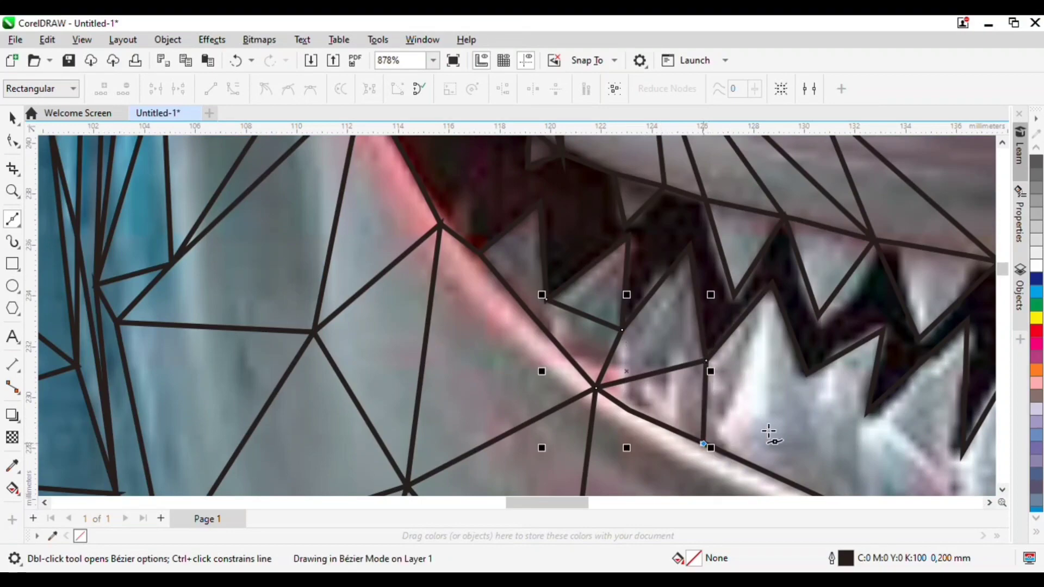
{"action": "left_click", "coordinate": [809, 374]}
{"action": "left_click", "coordinate": [622, 330]}
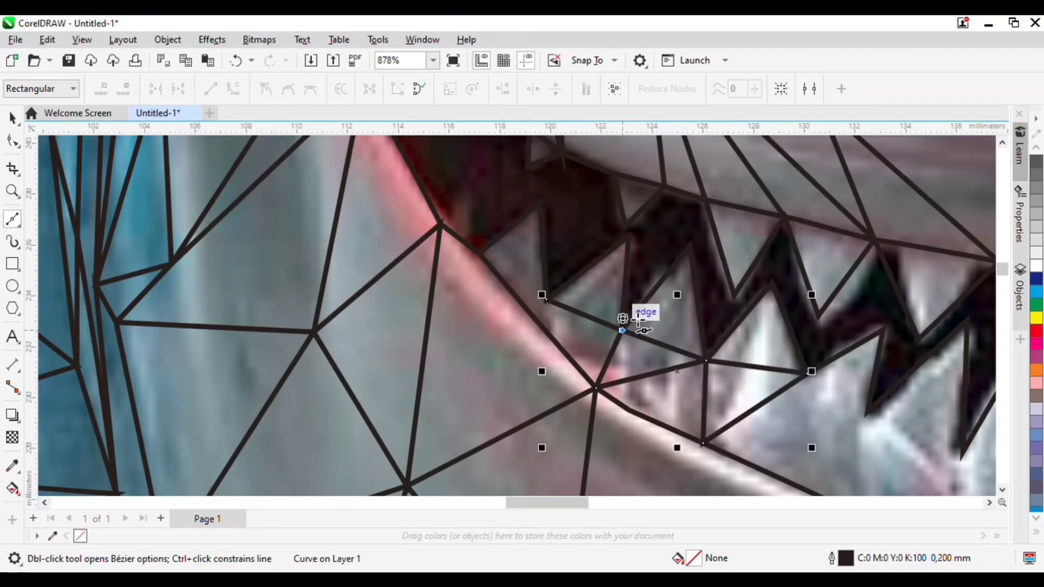
{"action": "scroll", "coordinate": [624, 321], "scroll_direction": "up", "scroll_amount": 1}
{"action": "scroll", "coordinate": [550, 305], "scroll_direction": "down", "scroll_amount": 1}
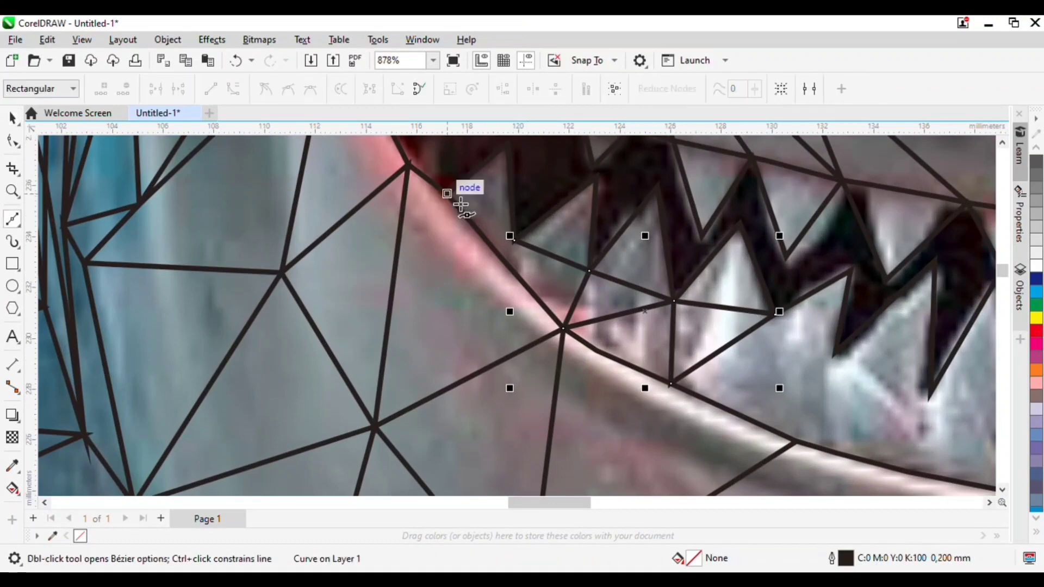
Step: Draw a curve across the leftmost lower teeth, linking the mouth-edge node, the first gap point, a new lip-edge point and the second gap point
{"action": "left_click", "coordinate": [447, 194]}
{"action": "left_click", "coordinate": [513, 239]}
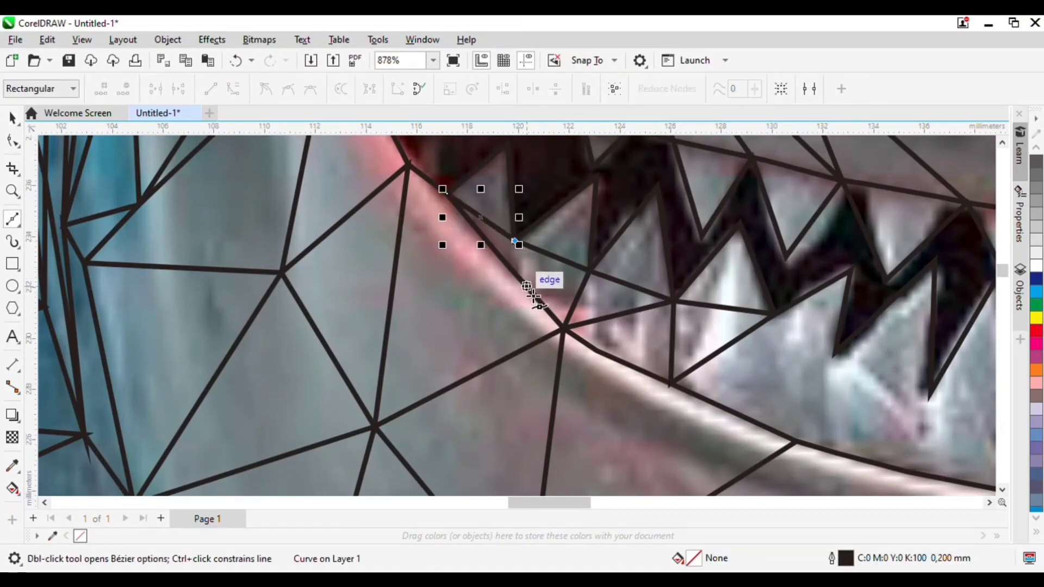
{"action": "left_click", "coordinate": [500, 256]}
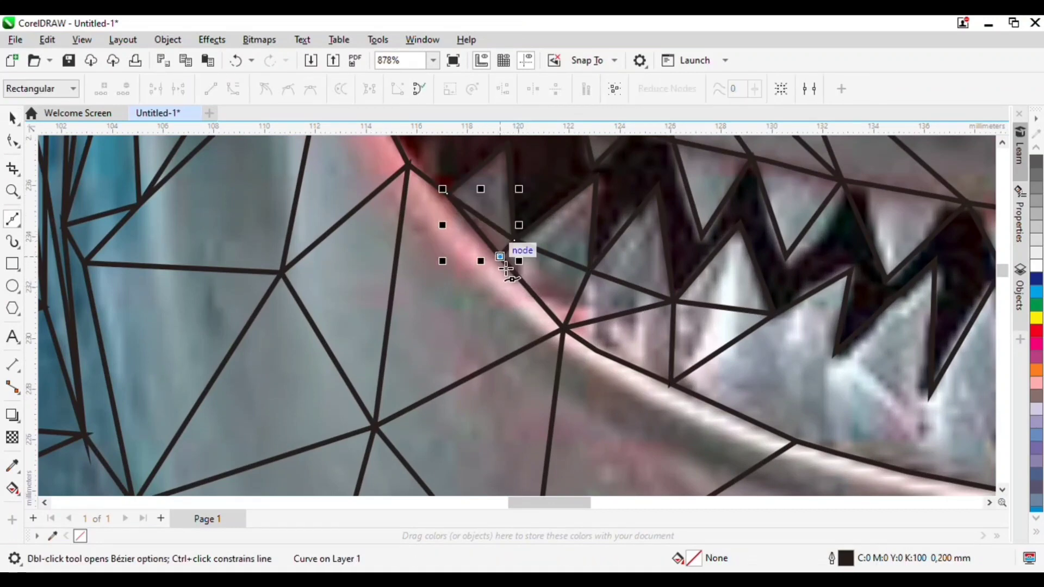
{"action": "left_click", "coordinate": [590, 271]}
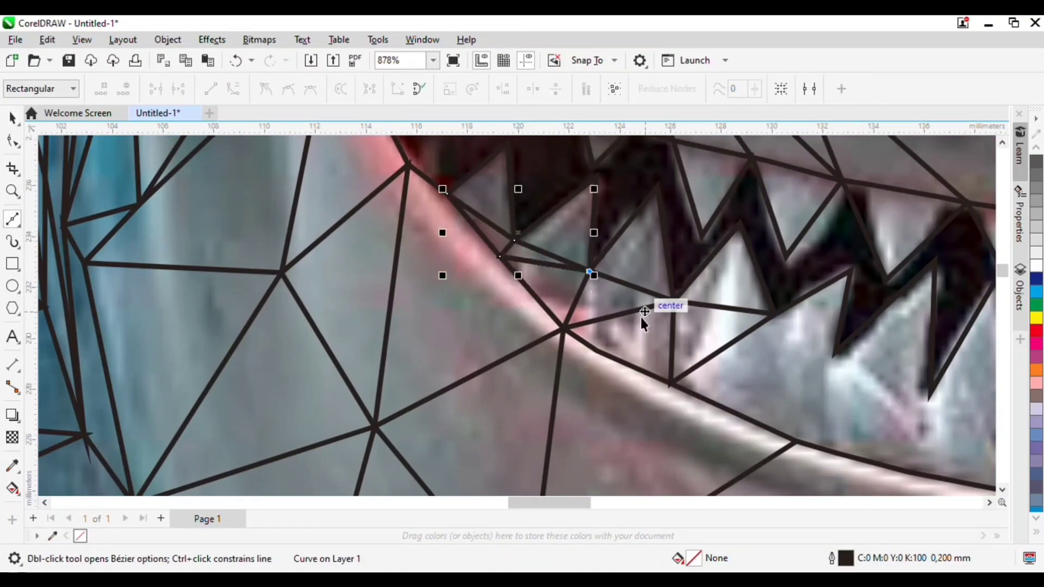
Step: Draw a triangle at the next lower tooth, joining the fourth and fifth gap points with the lip-edge node below them
{"action": "left_click", "coordinate": [797, 442]}
{"action": "left_click", "coordinate": [836, 353]}
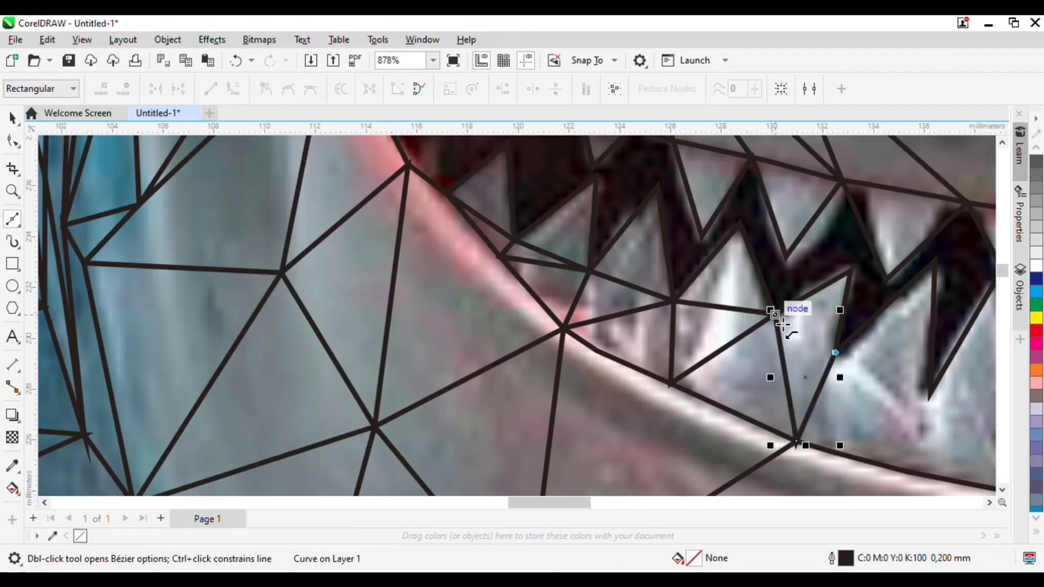
{"action": "scroll", "coordinate": [776, 315], "scroll_direction": "down", "scroll_amount": 1}
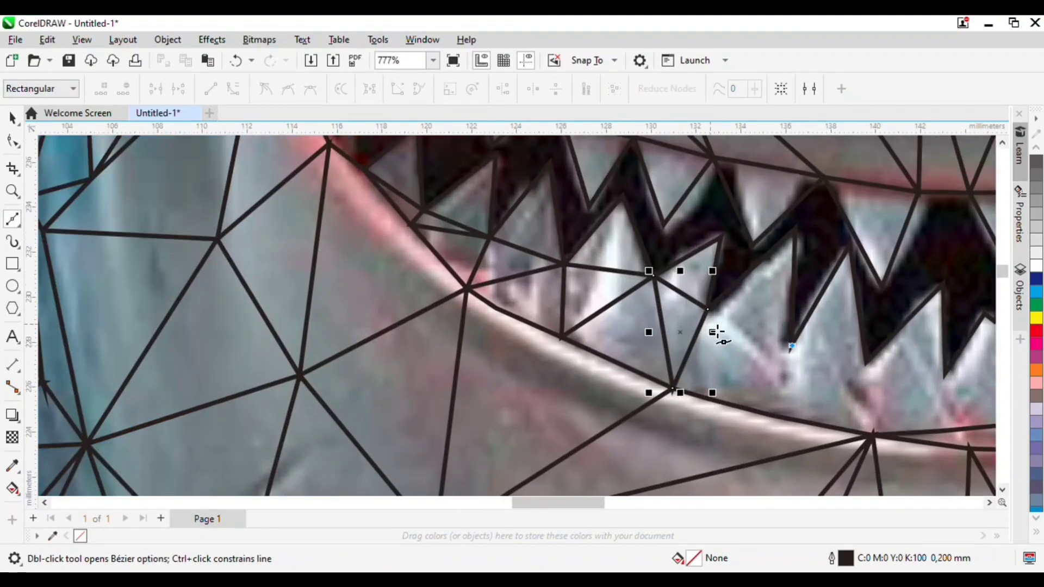
Step: Triangulate the next two lower teeth by linking their gap points to a new lip-edge point and to the large lip junction node
{"action": "left_click", "coordinate": [708, 309]}
{"action": "left_click", "coordinate": [783, 423]}
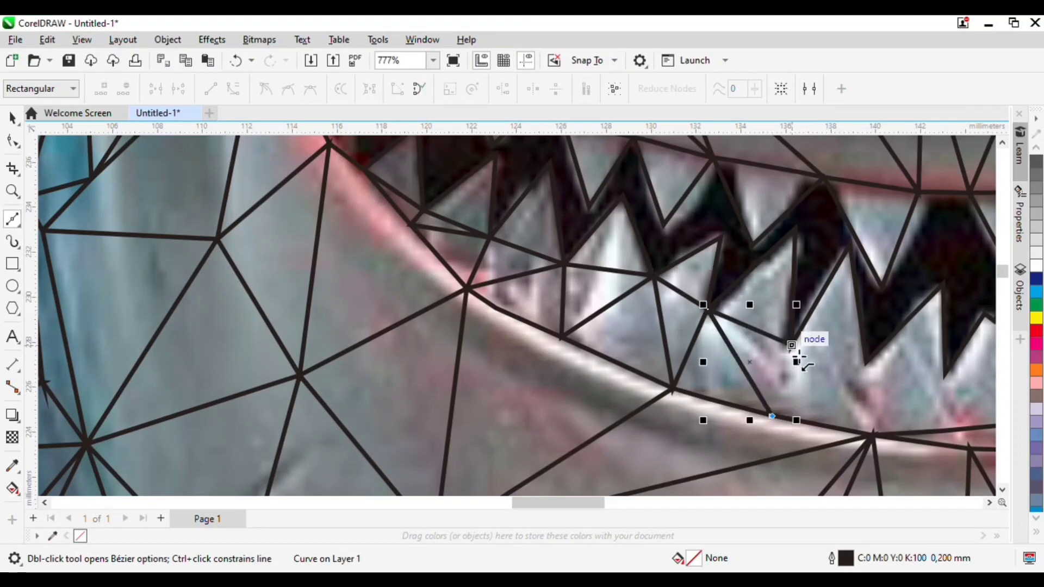
{"action": "mouse_move", "coordinate": [872, 435]}
{"action": "left_mouse_down"}
{"action": "mouse_move", "coordinate": [884, 407]}
{"action": "mouse_move", "coordinate": [867, 366]}
{"action": "left_mouse_up"}
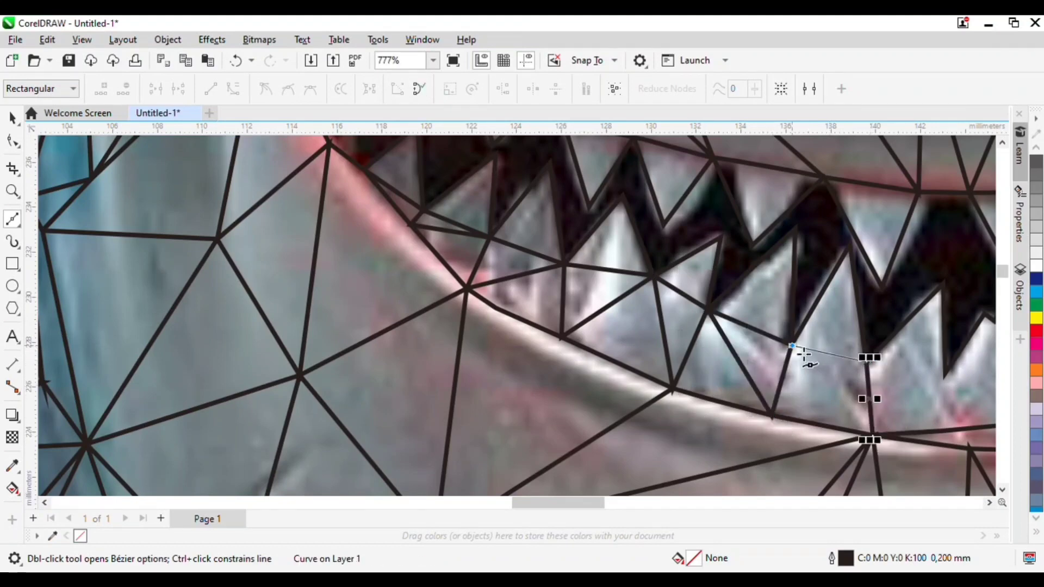
{"action": "left_click_drag", "start_coordinate": [804, 354], "coordinate": [803, 355]}
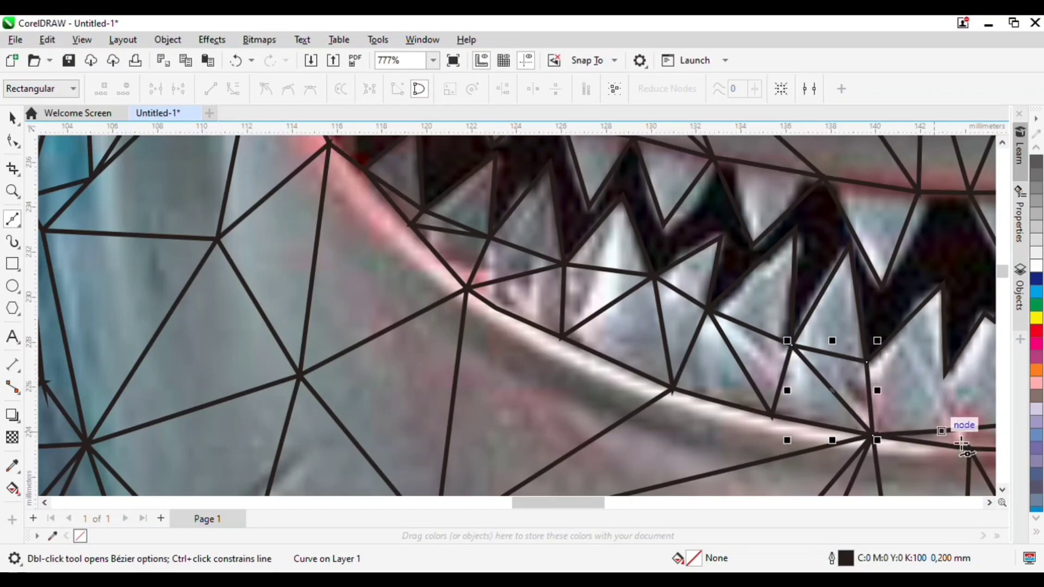
Step: Draw a triangle on the tooth right of the large lip junction, joining its two gap points with the upper lip line's node
{"action": "scroll", "coordinate": [961, 444], "scroll_direction": "down", "scroll_amount": 3}
{"action": "scroll", "coordinate": [866, 429], "scroll_direction": "up", "scroll_amount": 4}
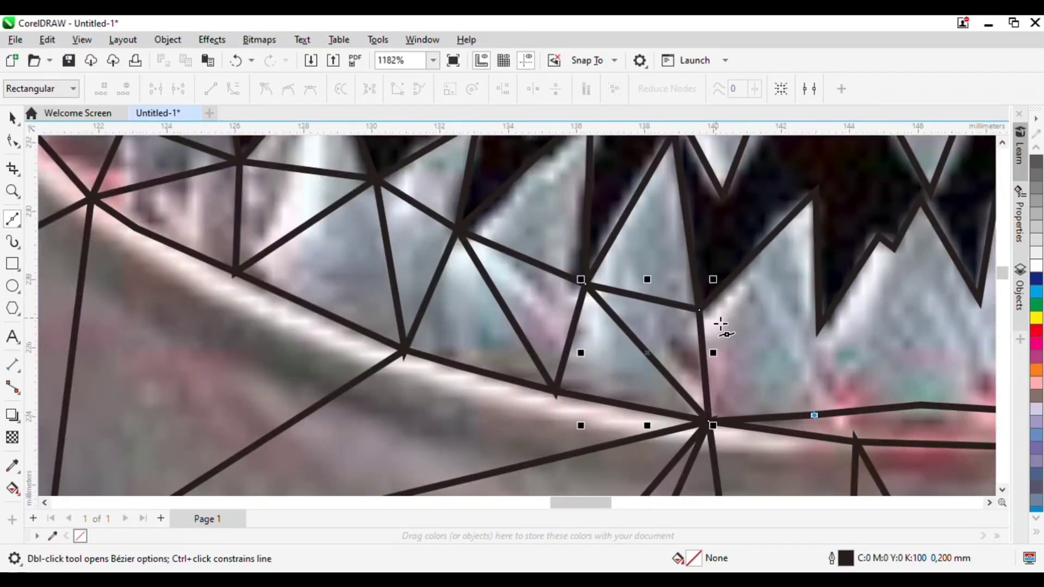
{"action": "left_click", "coordinate": [701, 310]}
{"action": "left_click", "coordinate": [820, 327]}
{"action": "left_click", "coordinate": [814, 415]}
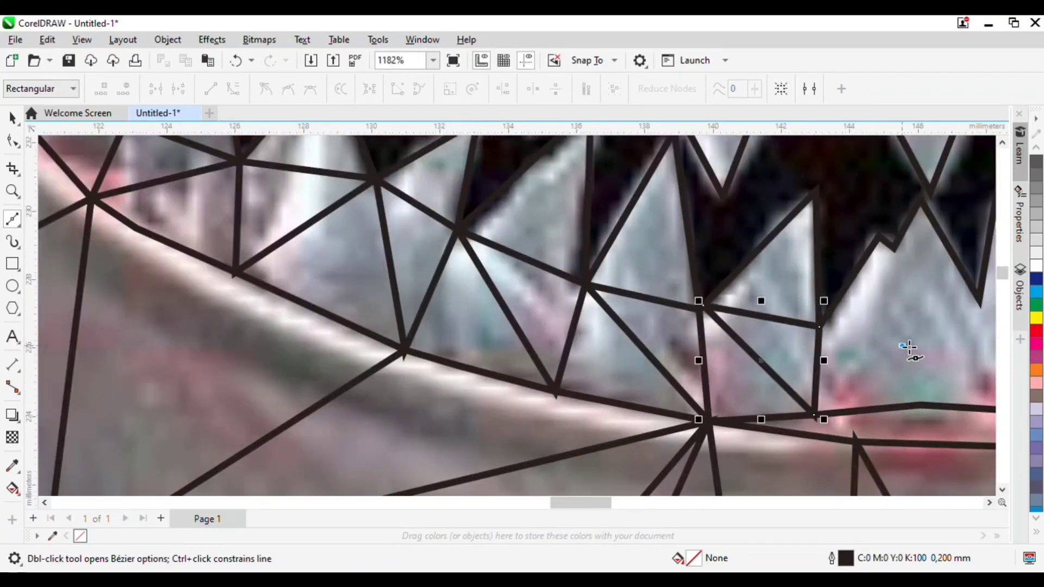
{"action": "left_click", "coordinate": [876, 239]}
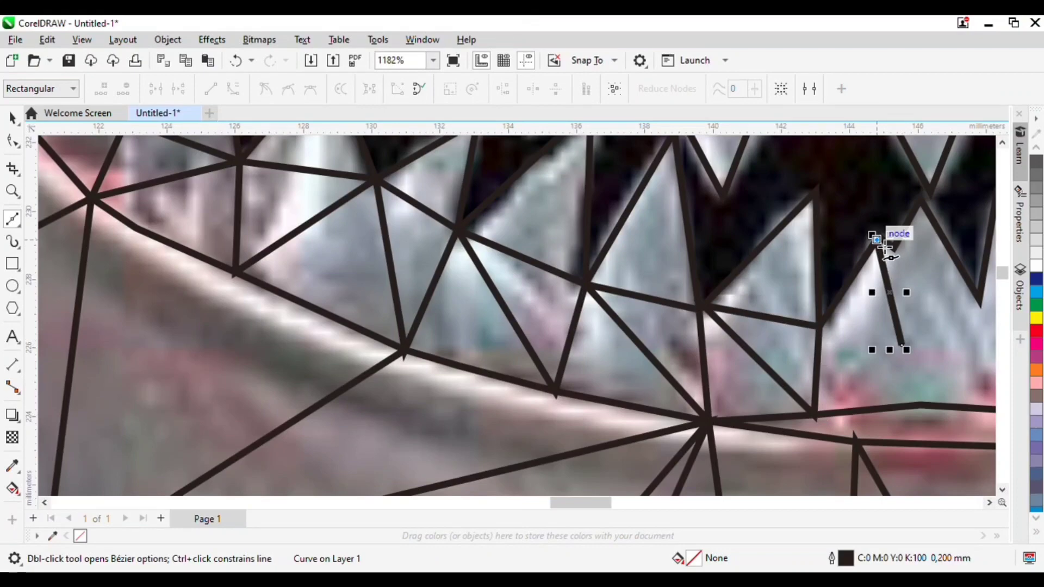
{"action": "key", "text": "ctrl+z"}
{"action": "scroll", "coordinate": [850, 272], "scroll_direction": "down", "scroll_amount": 2}
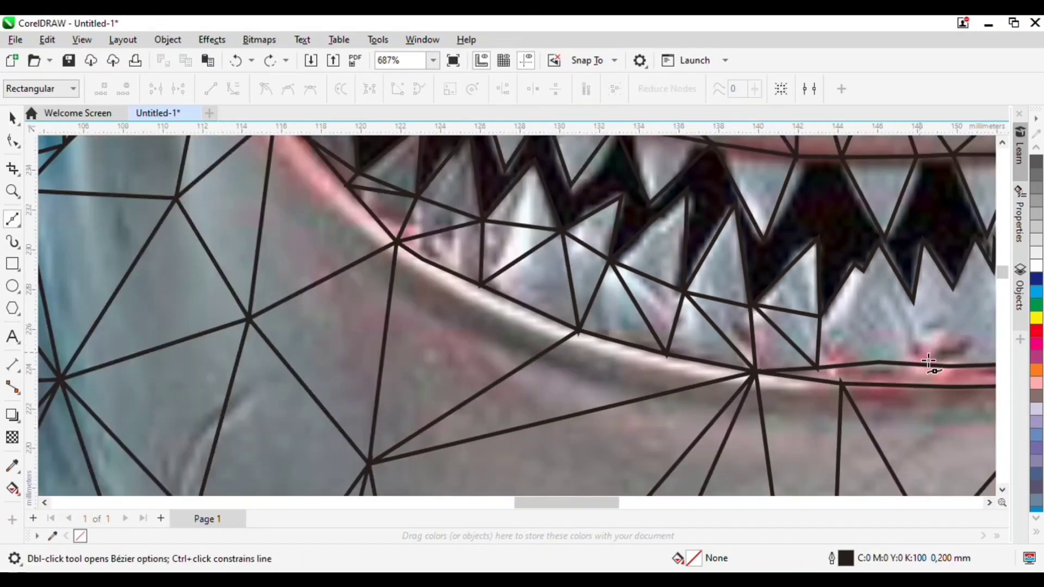
Step: Extend the teeth mesh through the next lip-line node, the small notch and the following gap point, and back to the lip-line node
{"action": "scroll", "coordinate": [704, 282], "scroll_direction": "up", "scroll_amount": 3}
{"action": "left_click", "coordinate": [828, 375]}
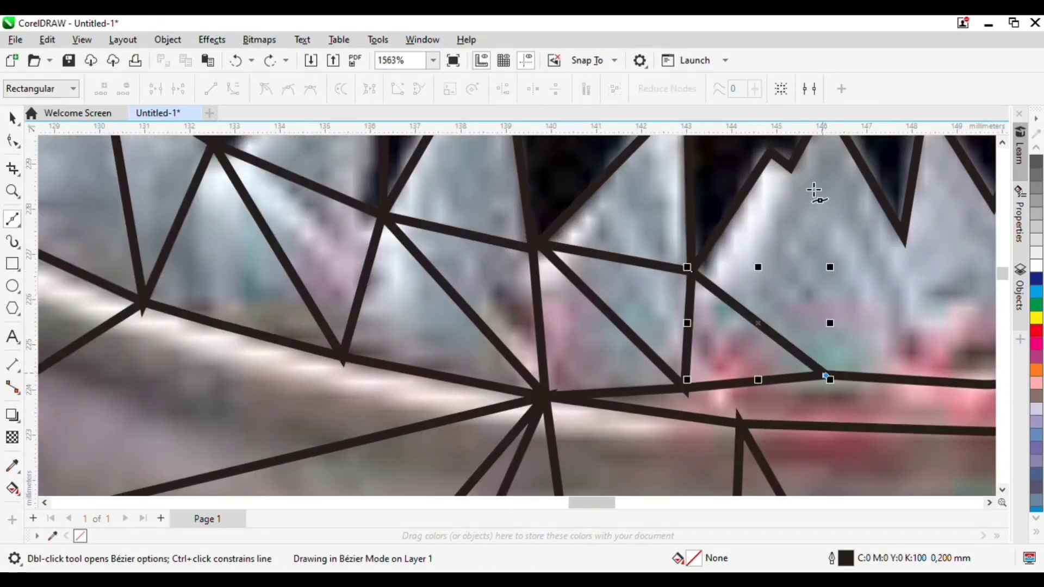
{"action": "left_click", "coordinate": [793, 163]}
{"action": "left_click", "coordinate": [904, 237]}
{"action": "left_click", "coordinate": [826, 375]}
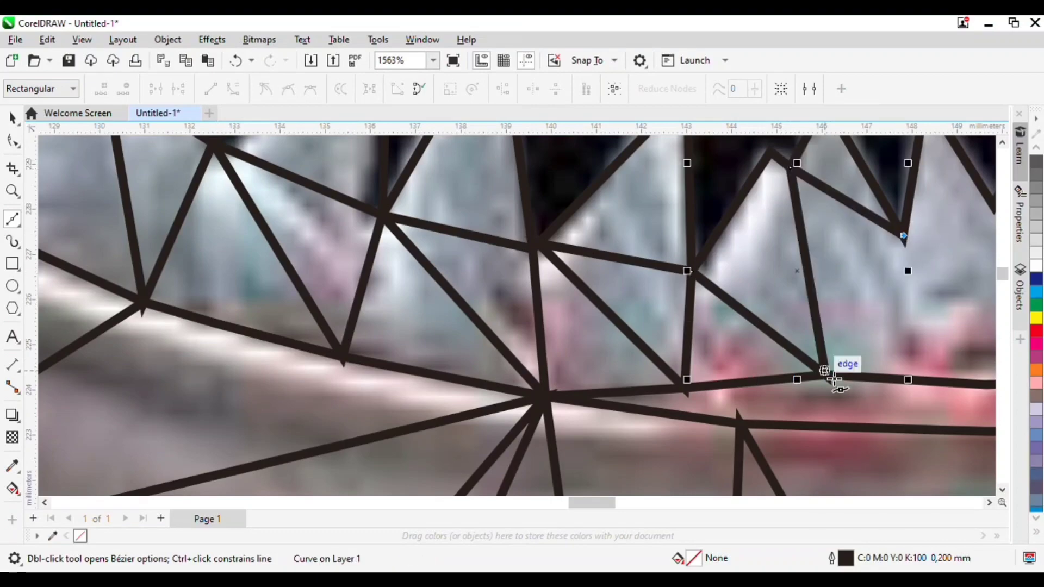
Step: Add a new inner point beneath the middle teeth, linking it with the lip-line node and the two gap points above
{"action": "scroll", "coordinate": [837, 381], "scroll_direction": "down", "scroll_amount": 2}
{"action": "scroll", "coordinate": [788, 261], "scroll_direction": "up", "scroll_amount": 1}
{"action": "left_click", "coordinate": [781, 249]}
{"action": "left_click", "coordinate": [722, 218]}
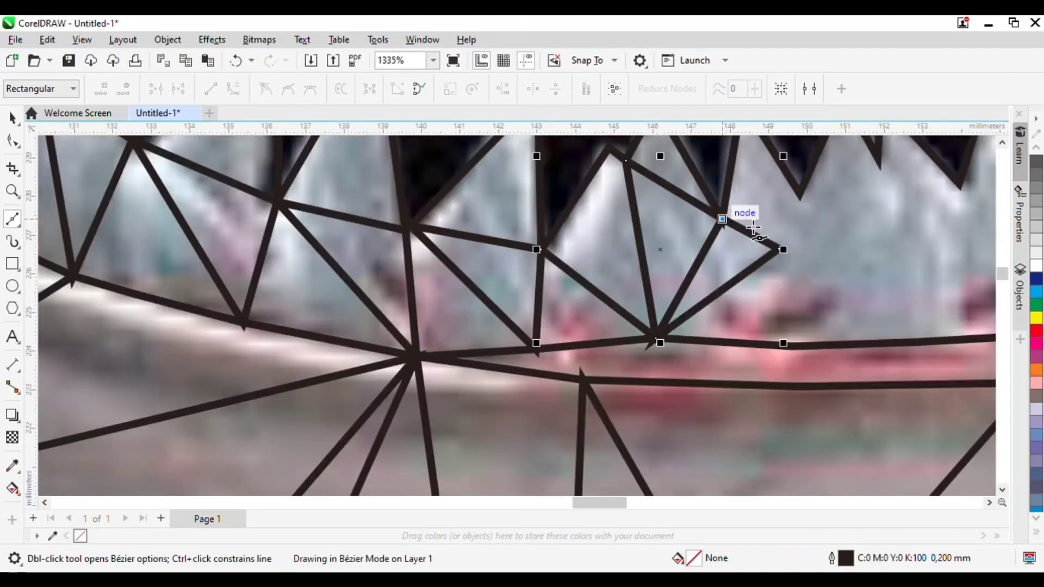
{"action": "left_click", "coordinate": [800, 194]}
{"action": "left_click", "coordinate": [780, 250]}
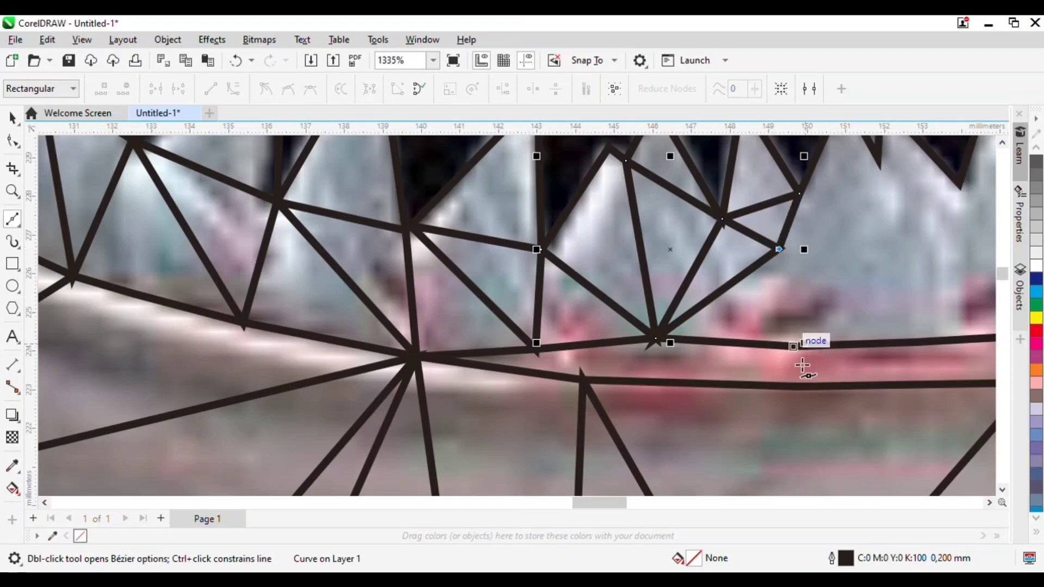
Step: Continue from the inner point to the next lip-line node and a second new inner point on the right, closing the triangle at the first
{"action": "key", "text": "ctrl+z"}
{"action": "left_click", "coordinate": [797, 350]}
{"action": "left_click", "coordinate": [873, 254]}
{"action": "left_click", "coordinate": [781, 249]}
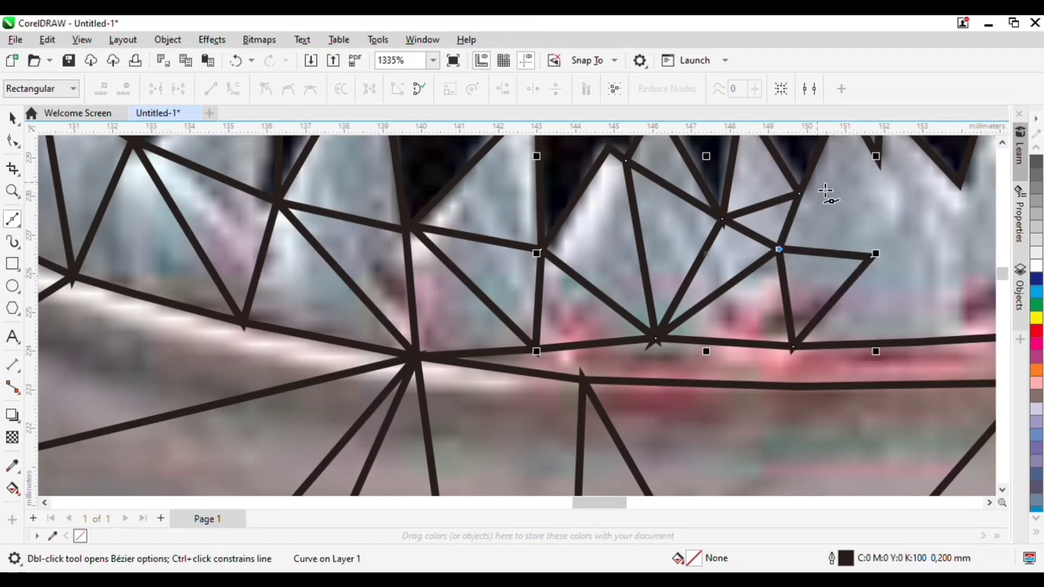
{"action": "key", "text": "space"}
{"action": "left_click", "coordinate": [877, 164]}
{"action": "scroll", "coordinate": [879, 163], "scroll_direction": "down", "scroll_amount": 2}
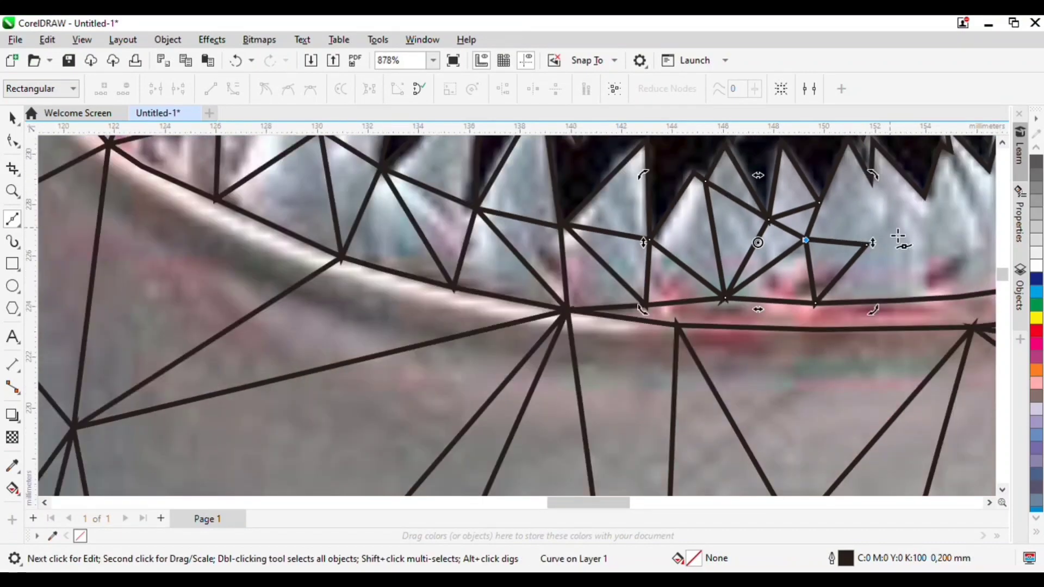
{"action": "left_click", "coordinate": [903, 222]}
{"action": "scroll", "coordinate": [864, 235], "scroll_direction": "up", "scroll_amount": 2}
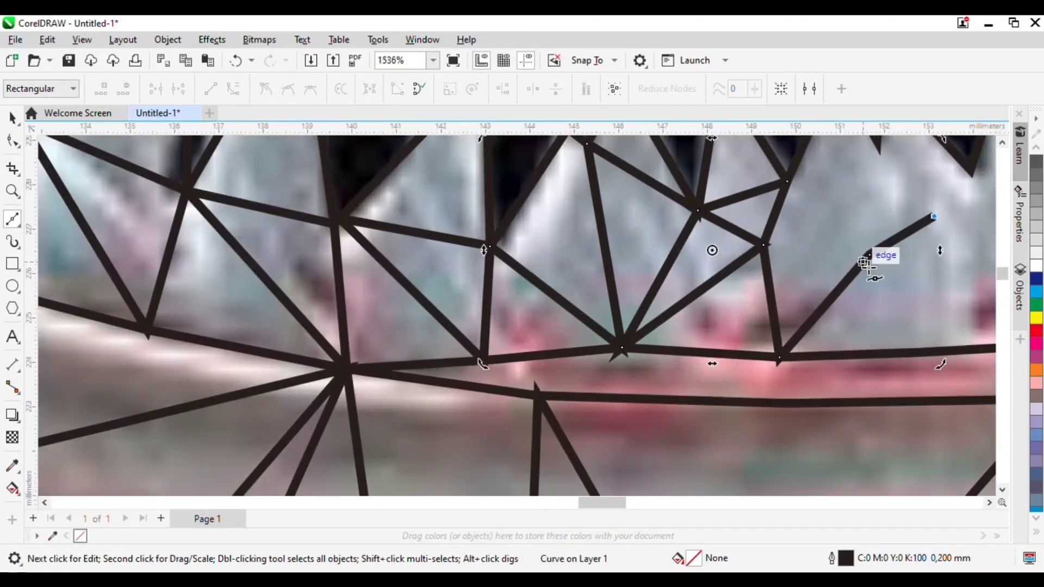
{"action": "key", "text": "ctrl+z"}
Step: Extend the curve from the first inner point to a new point in the next tooth, the gap point above it and the previous gap point
{"action": "left_click", "coordinate": [763, 245]}
{"action": "scroll", "coordinate": [876, 217], "scroll_direction": "down", "scroll_amount": 2}
{"action": "scroll", "coordinate": [853, 261], "scroll_direction": "up", "scroll_amount": 2}
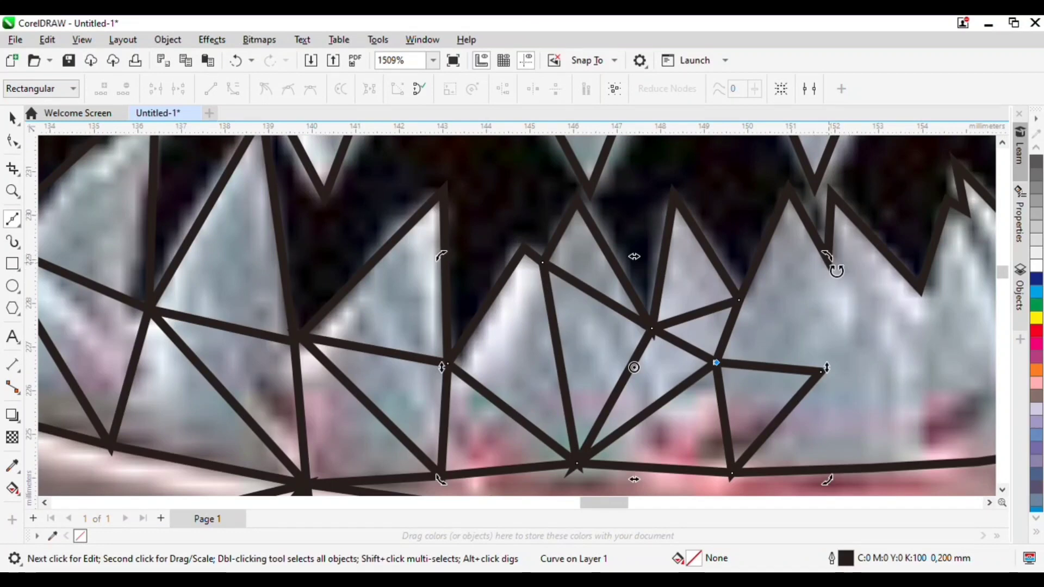
{"action": "scroll", "coordinate": [805, 294], "scroll_direction": "down", "scroll_amount": 1}
{"action": "key", "text": "ctrl+z"}
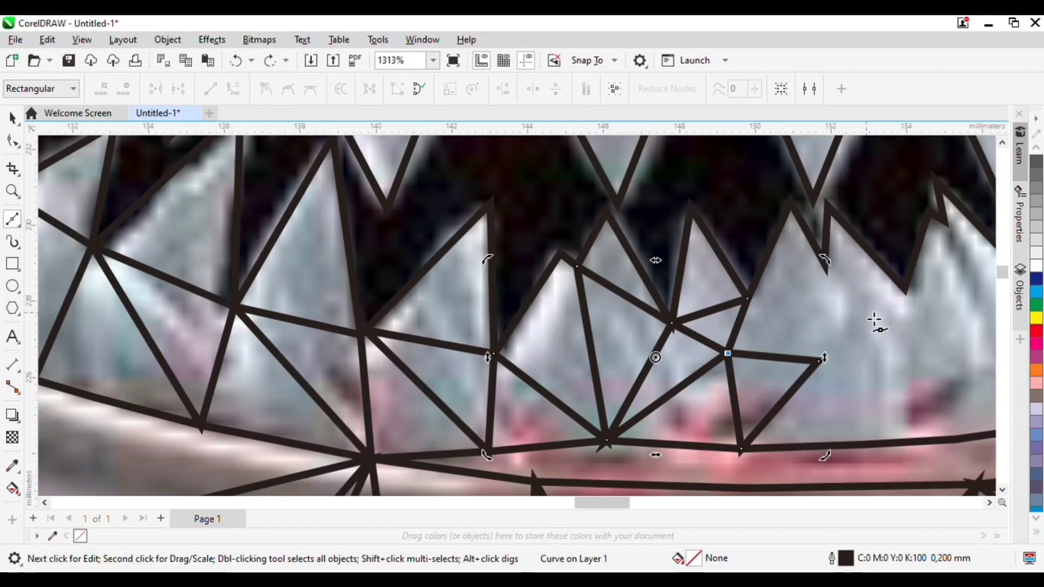
{"action": "left_click", "coordinate": [831, 322]}
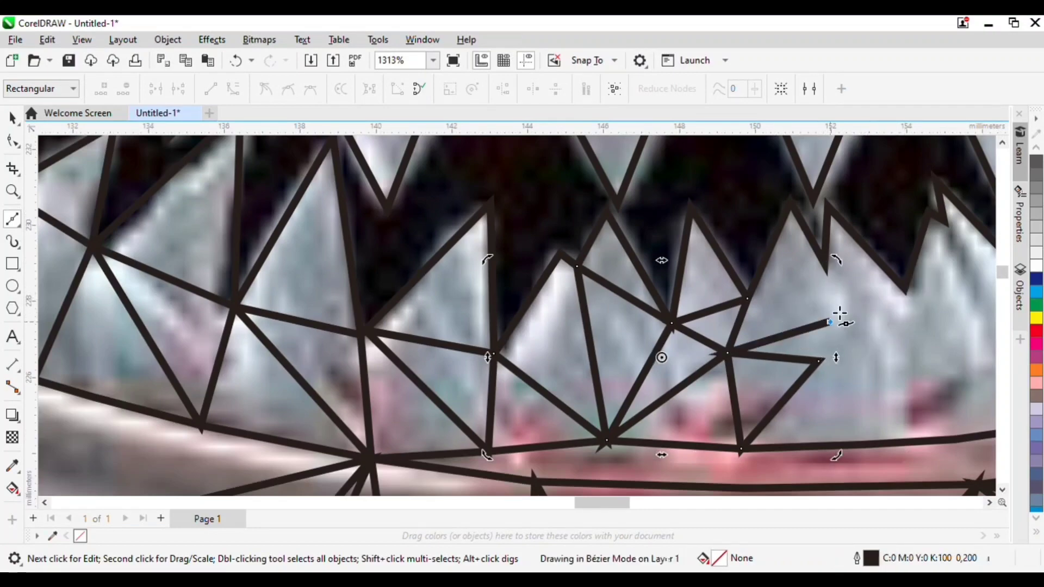
{"action": "left_click", "coordinate": [825, 264]}
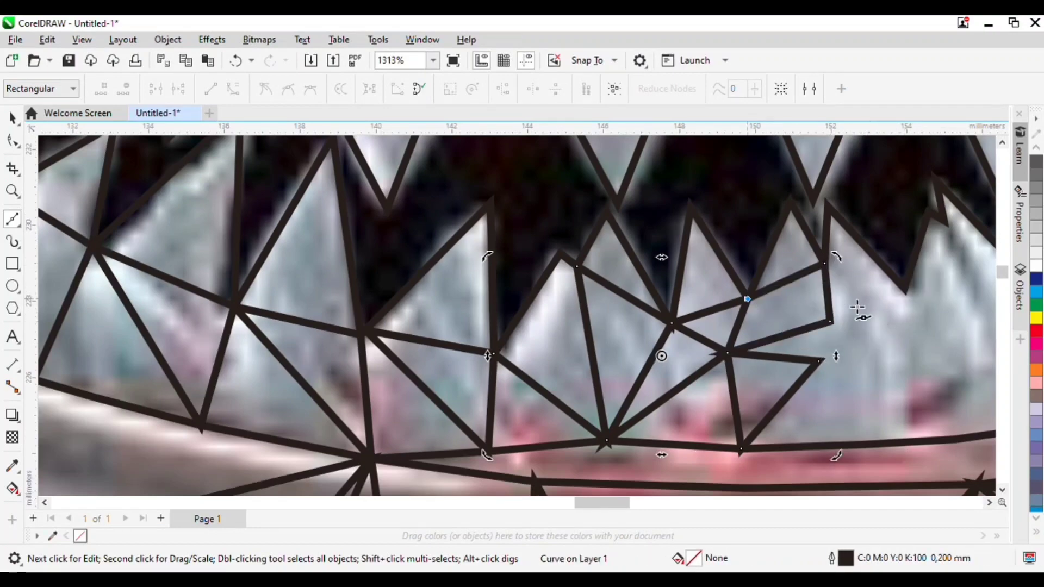
Step: Link the two inner points with the next gap point on the right, then connect them to the next lip-line node and back to that gap point
{"action": "scroll", "coordinate": [860, 311], "scroll_direction": "down", "scroll_amount": 5}
{"action": "scroll", "coordinate": [852, 311], "scroll_direction": "up", "scroll_amount": 5}
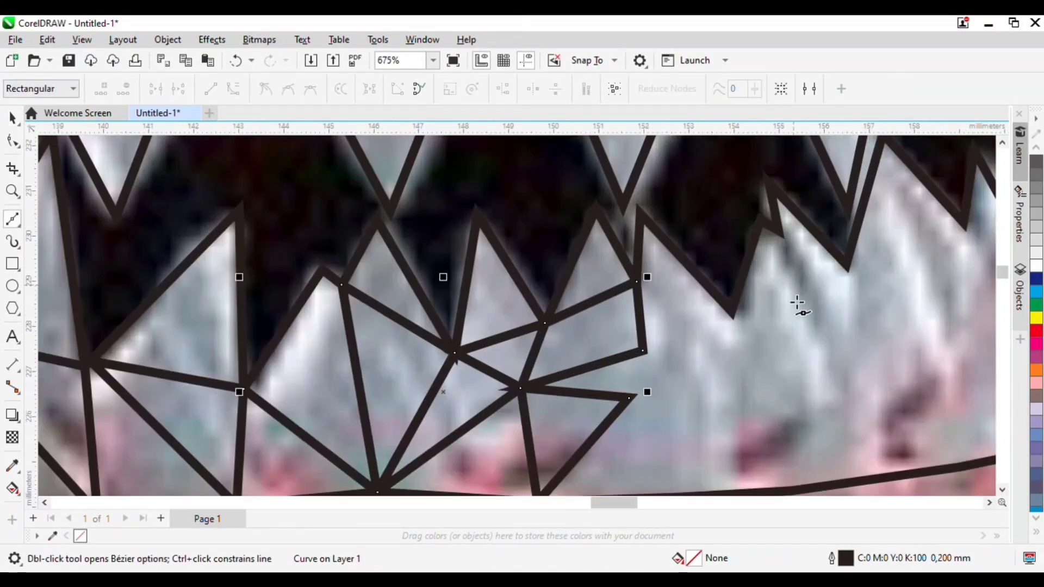
{"action": "left_click", "coordinate": [643, 350]}
{"action": "left_click", "coordinate": [732, 313]}
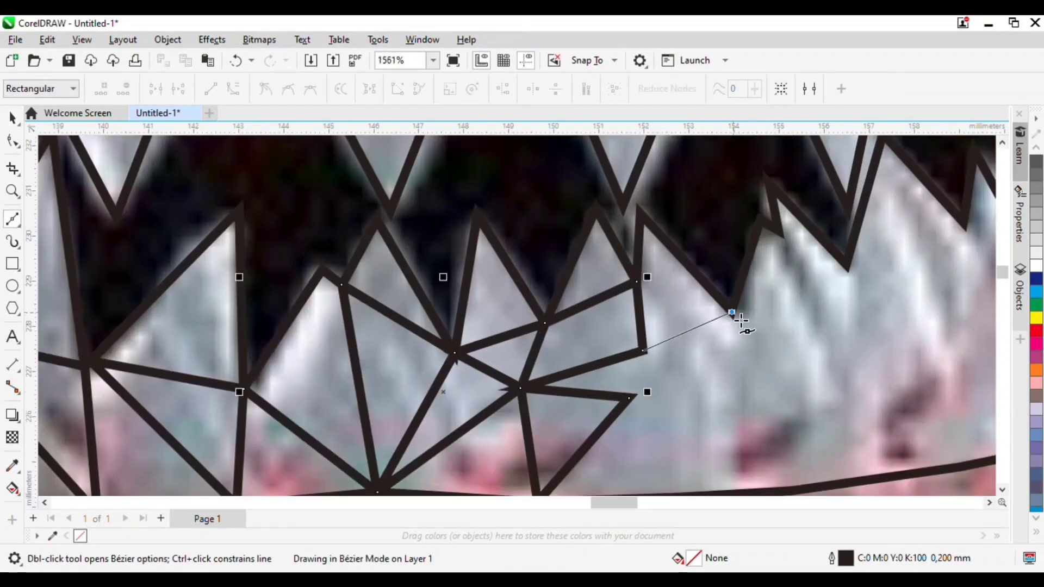
{"action": "left_click", "coordinate": [629, 398]}
{"action": "scroll", "coordinate": [838, 296], "scroll_direction": "down", "scroll_amount": 5}
{"action": "scroll", "coordinate": [769, 403], "scroll_direction": "up", "scroll_amount": 1}
{"action": "left_click", "coordinate": [866, 384]}
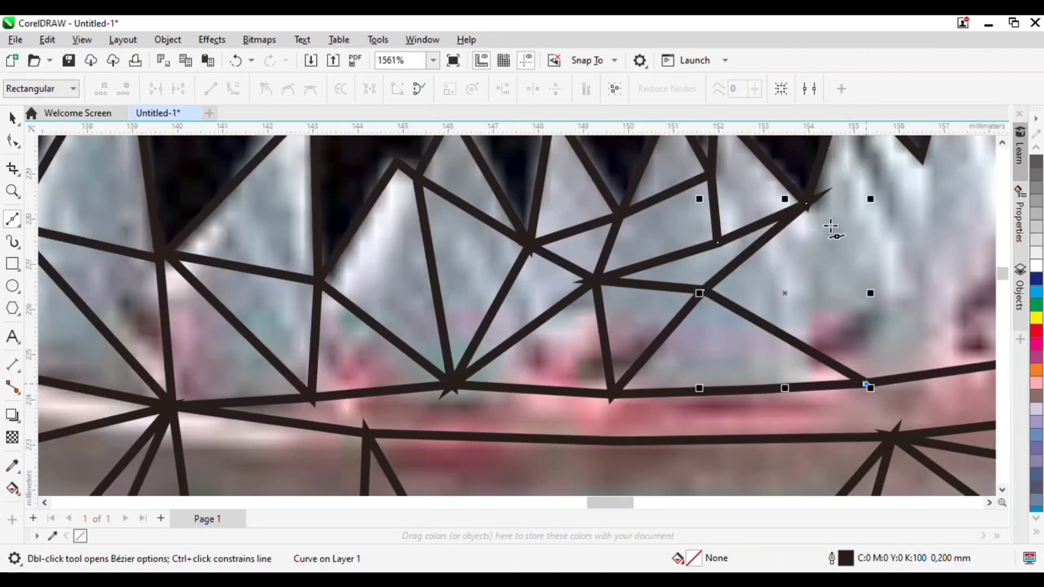
{"action": "left_click", "coordinate": [806, 204]}
Step: Extend the teeth mesh across the next two gap points on the right, joining each to the same lip-line node
{"action": "scroll", "coordinate": [800, 220], "scroll_direction": "down", "scroll_amount": 6}
{"action": "scroll", "coordinate": [872, 177], "scroll_direction": "up", "scroll_amount": 5}
{"action": "left_click", "coordinate": [833, 212]}
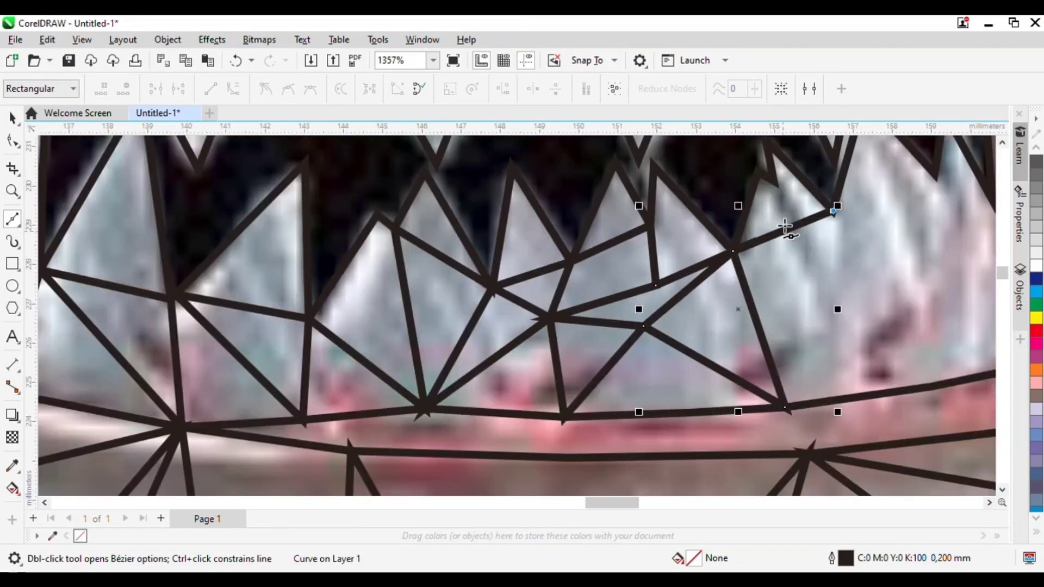
{"action": "left_click", "coordinate": [793, 409]}
{"action": "scroll", "coordinate": [832, 269], "scroll_direction": "down", "scroll_amount": 1}
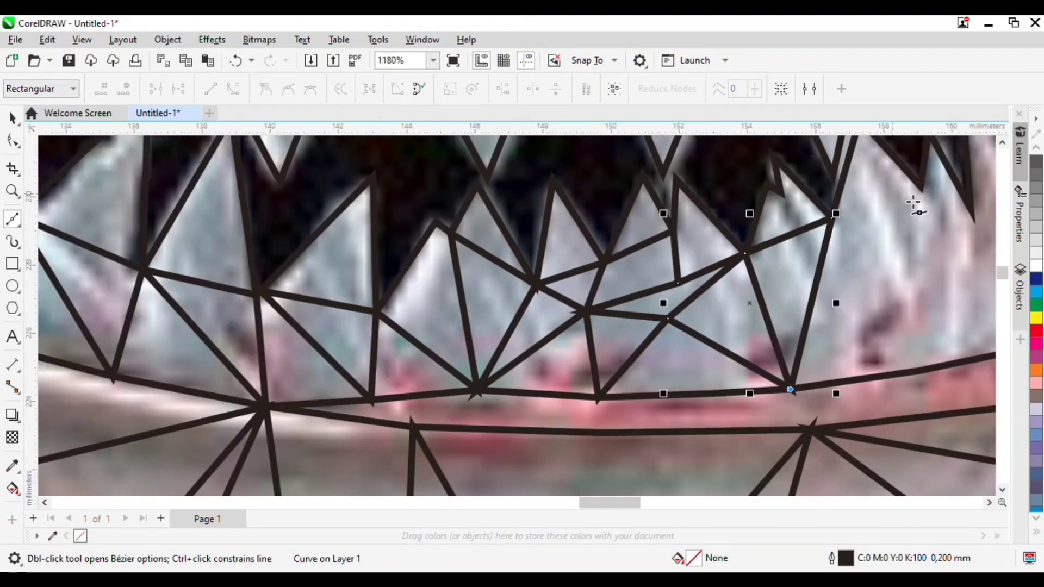
{"action": "left_click", "coordinate": [928, 193]}
{"action": "scroll", "coordinate": [846, 222], "scroll_direction": "down", "scroll_amount": 3}
{"action": "scroll", "coordinate": [892, 239], "scroll_direction": "up", "scroll_amount": 2}
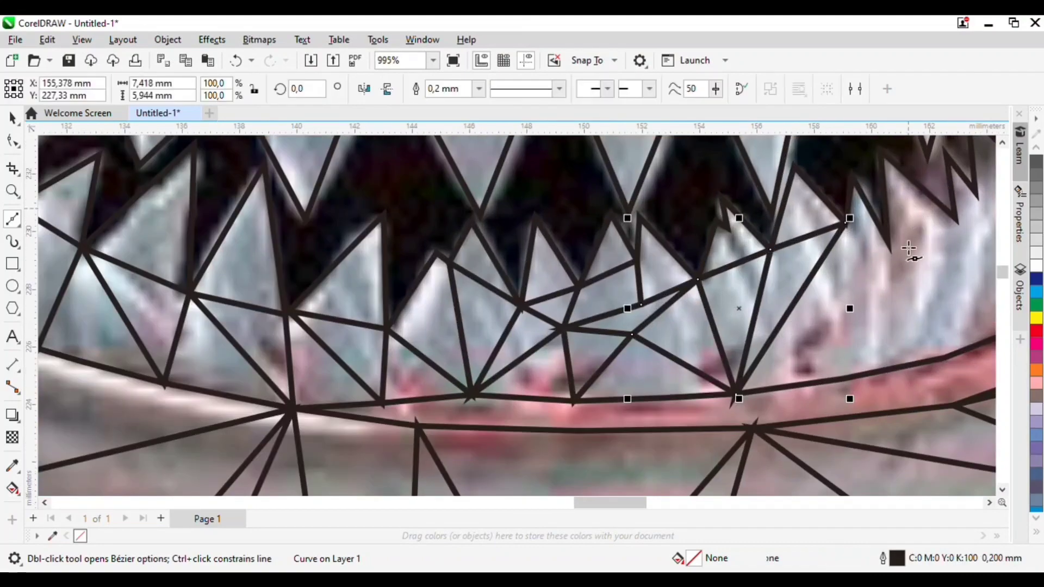
Step: Add the triangle from the latest gap point to the small tooth's far gap point and down to the shared lip-line node
{"action": "left_click", "coordinate": [846, 223]}
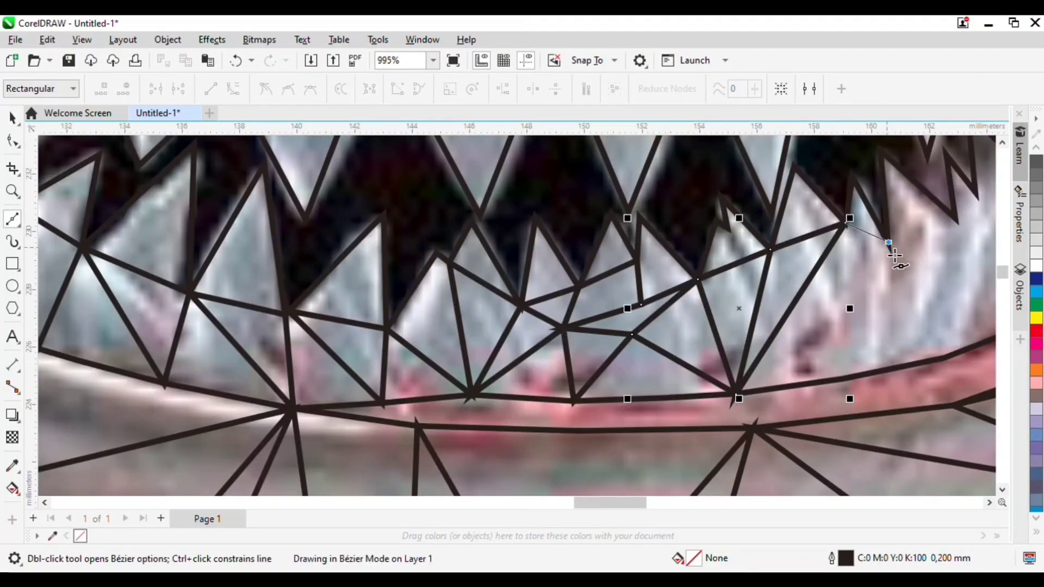
{"action": "left_click", "coordinate": [890, 245]}
{"action": "left_click", "coordinate": [745, 399]}
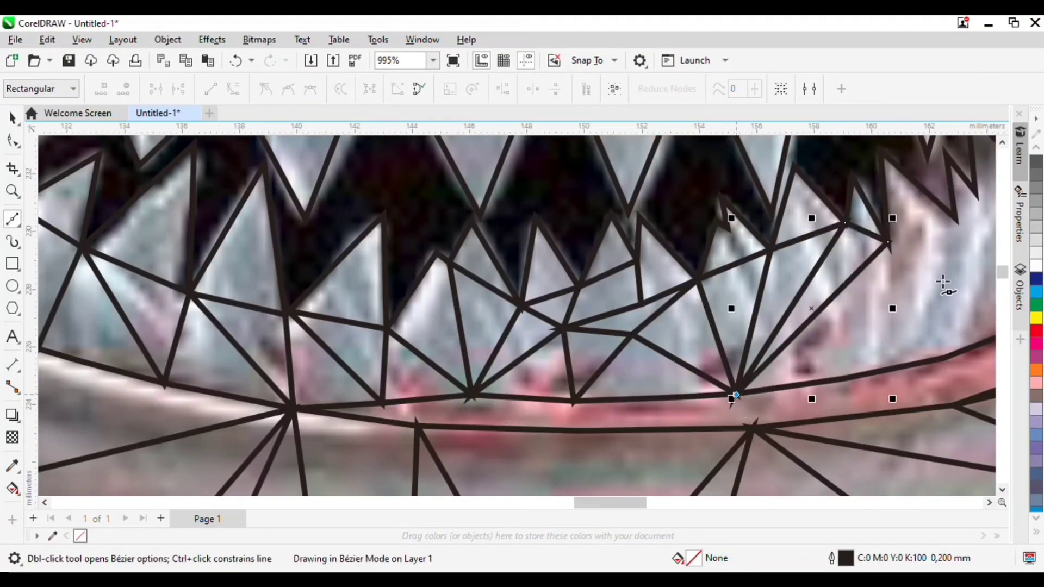
Step: Start a new curve at the small tooth's far gap point, through the next lip-line node and up to the following gap point
{"action": "key", "text": "space"}
{"action": "key", "text": "space"}
{"action": "left_click", "coordinate": [892, 246]}
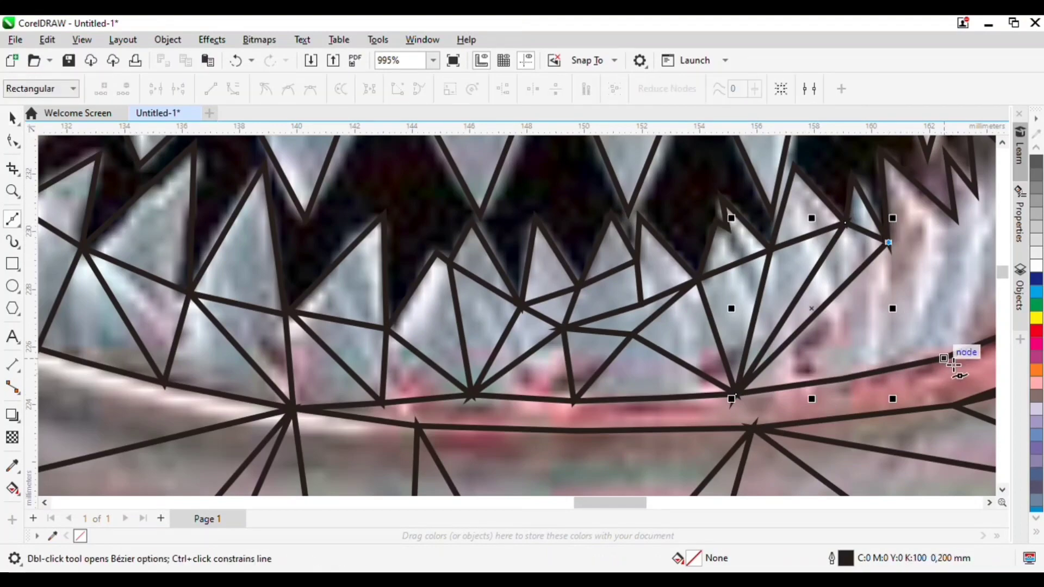
{"action": "left_click", "coordinate": [953, 364]}
{"action": "scroll", "coordinate": [952, 364], "scroll_direction": "down", "scroll_amount": 3}
{"action": "scroll", "coordinate": [794, 202], "scroll_direction": "up", "scroll_amount": 3}
{"action": "left_click", "coordinate": [781, 187]}
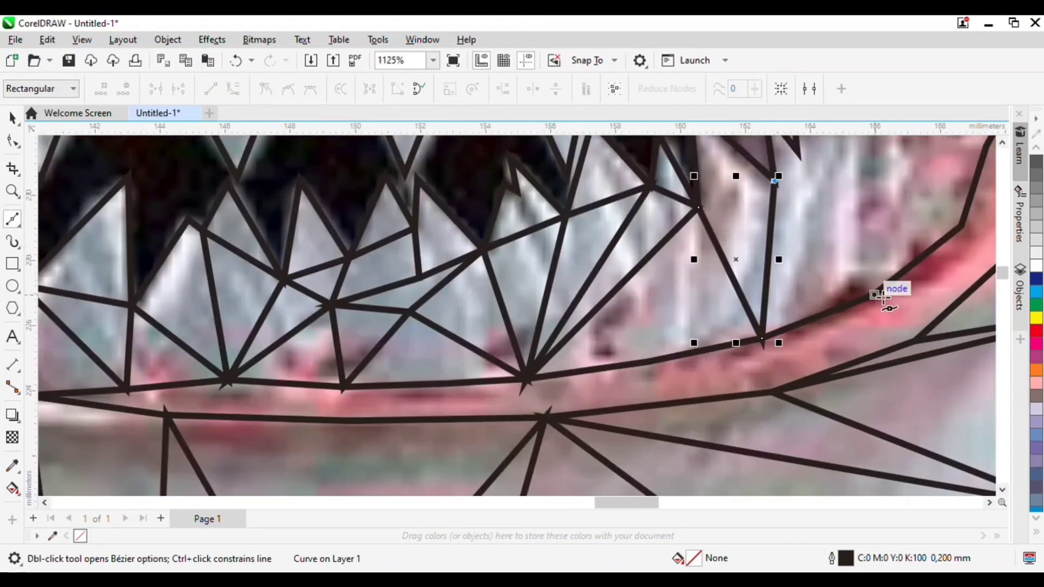
Step: Zigzag the curve through the next lip-line node, the following gap point and the lip-line node further right
{"action": "left_click", "coordinate": [881, 300]}
{"action": "left_click", "coordinate": [805, 157]}
{"action": "left_click", "coordinate": [971, 235]}
{"action": "scroll", "coordinate": [928, 239], "scroll_direction": "down", "scroll_amount": 4}
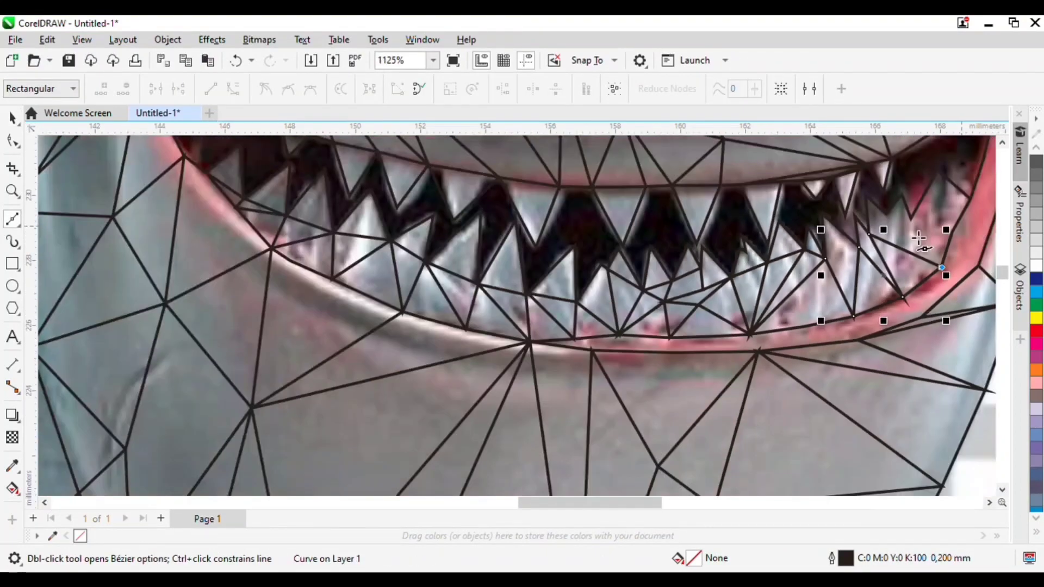
Step: Continue through the last gap points to the lip edge and a new inner point under the last tooth, joining it to the neighbouring lip-line node
{"action": "scroll", "coordinate": [905, 193], "scroll_direction": "up", "scroll_amount": 3}
{"action": "left_click", "coordinate": [879, 256]}
{"action": "scroll", "coordinate": [933, 280], "scroll_direction": "down", "scroll_amount": 4}
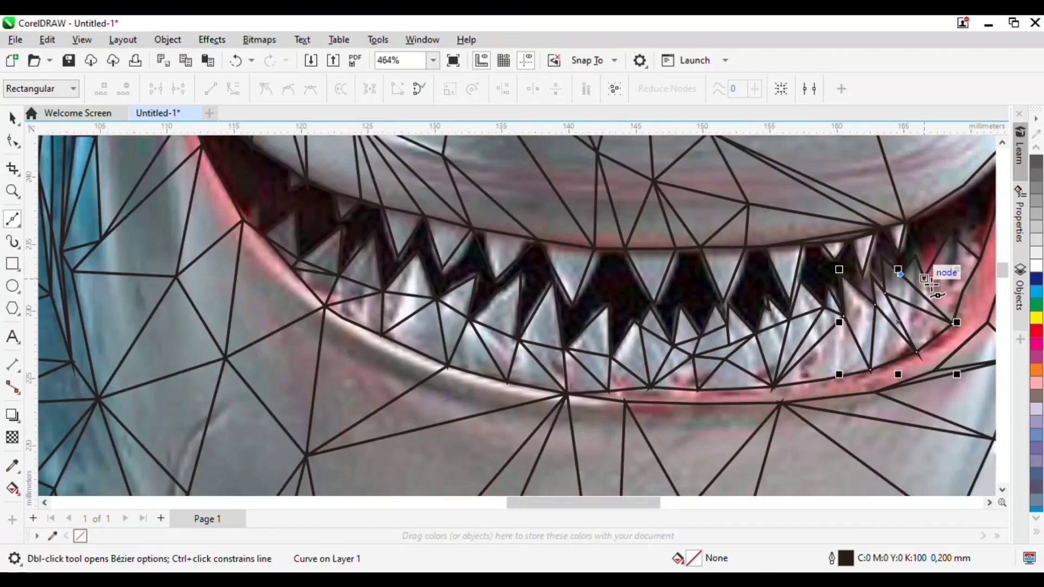
{"action": "scroll", "coordinate": [973, 296], "scroll_direction": "up", "scroll_amount": 3}
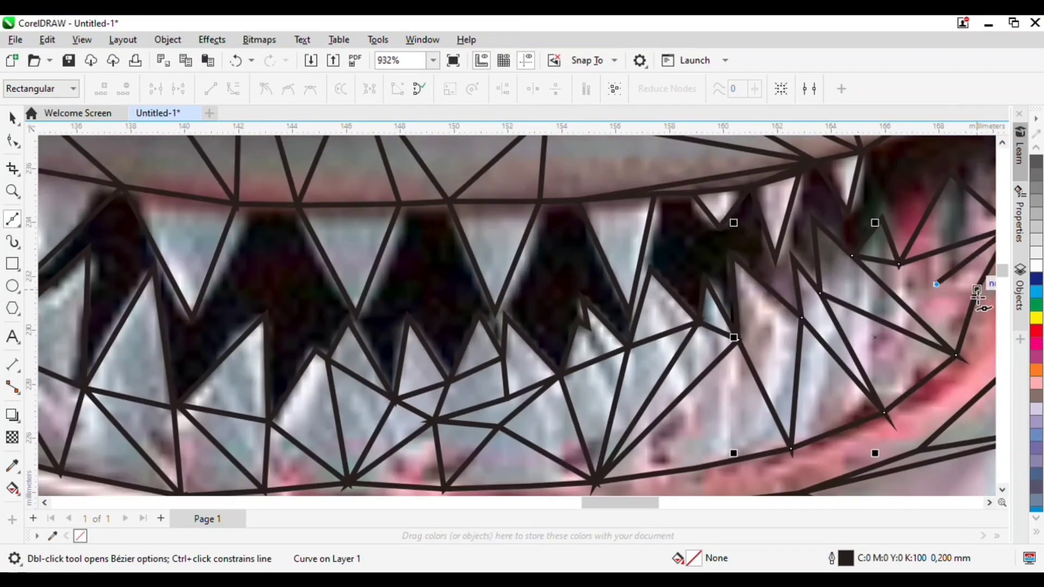
{"action": "left_click", "coordinate": [961, 361]}
{"action": "left_click", "coordinate": [943, 293]}
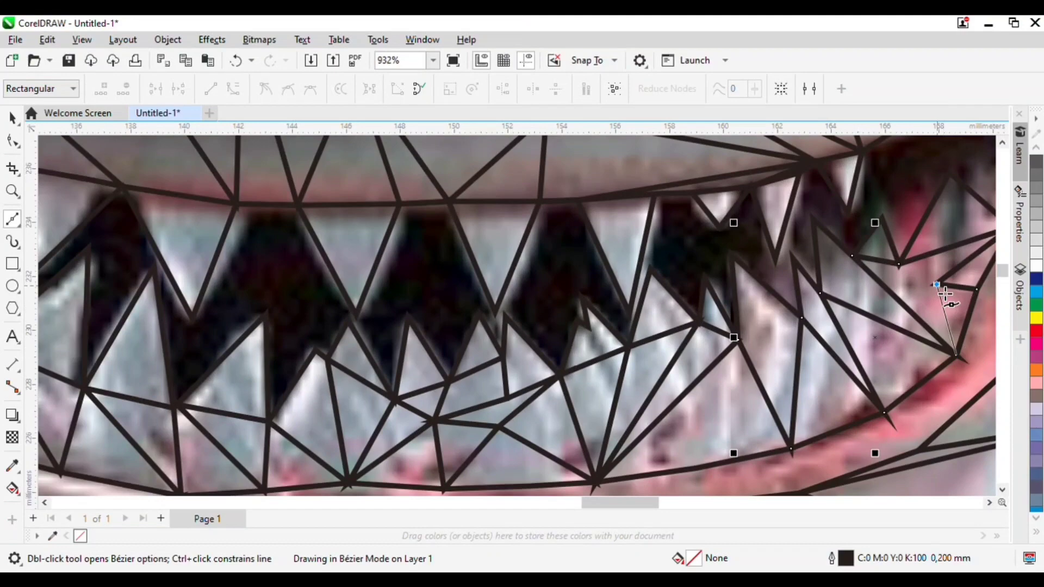
Step: Link the new inner point back along the row of gap points beneath the right-hand lower teeth
{"action": "left_click", "coordinate": [860, 266]}
{"action": "left_click", "coordinate": [820, 294]}
{"action": "left_click", "coordinate": [801, 317]}
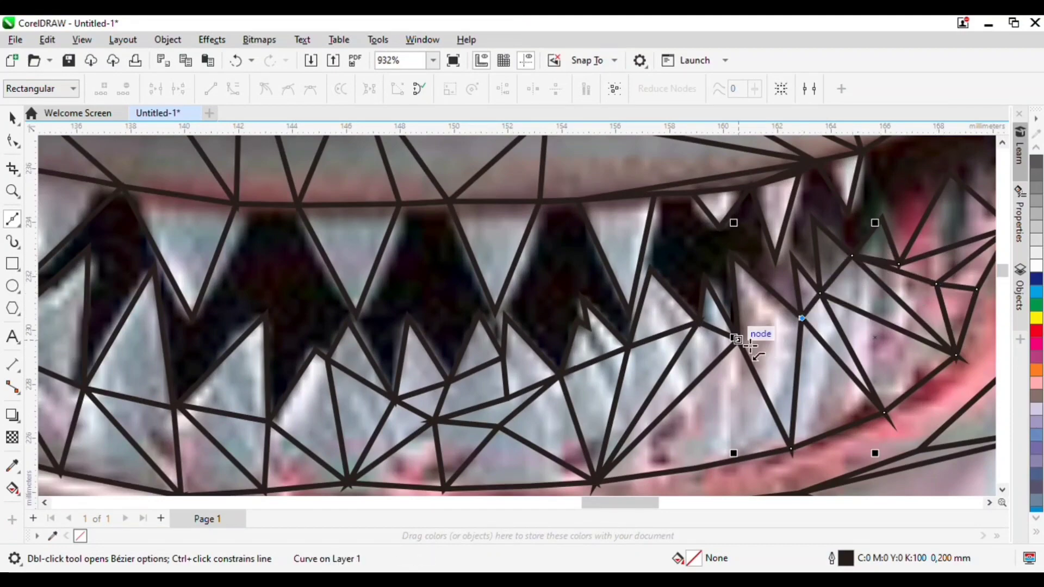
Step: Draw a line from the small tooth's far gap point down to the lip line between its two nodes
{"action": "scroll", "coordinate": [737, 340], "scroll_direction": "down", "scroll_amount": 3}
{"action": "scroll", "coordinate": [742, 409], "scroll_direction": "up", "scroll_amount": 3}
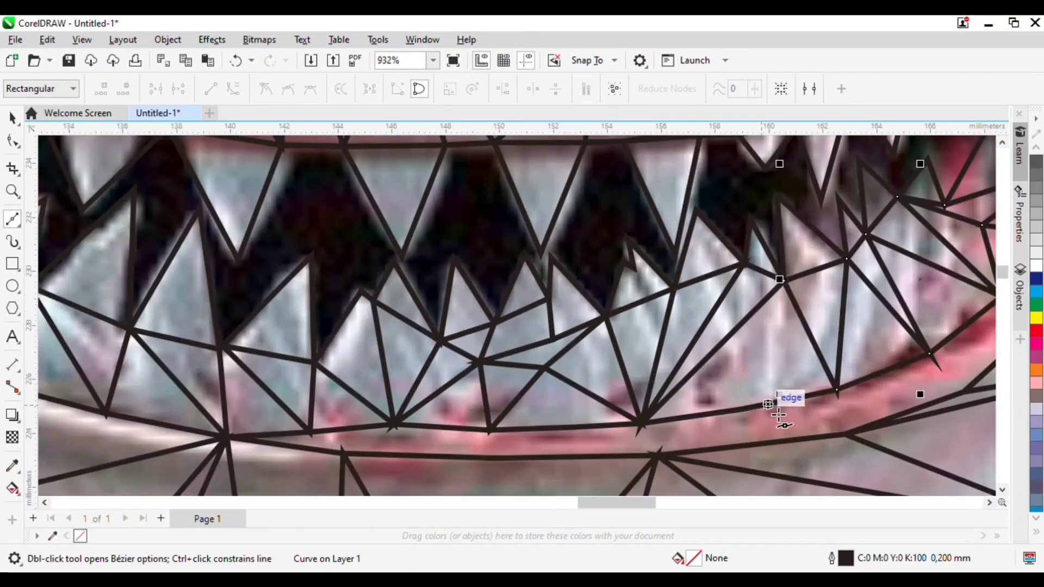
{"action": "left_click", "coordinate": [792, 292]}
{"action": "key", "text": "space"}
Step: Split the small fin on the shark's lower body with a line from its front body node to the opposite lower corner
{"action": "scroll", "coordinate": [761, 314], "scroll_direction": "down", "scroll_amount": 5}
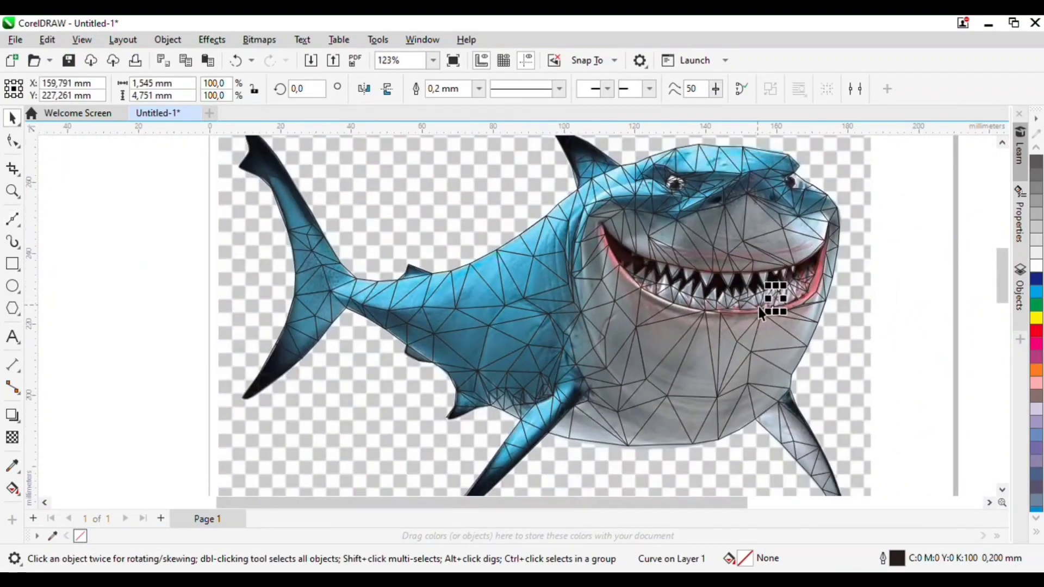
{"action": "scroll", "coordinate": [490, 269], "scroll_direction": "up", "scroll_amount": 3}
{"action": "scroll", "coordinate": [516, 348], "scroll_direction": "up", "scroll_amount": 3}
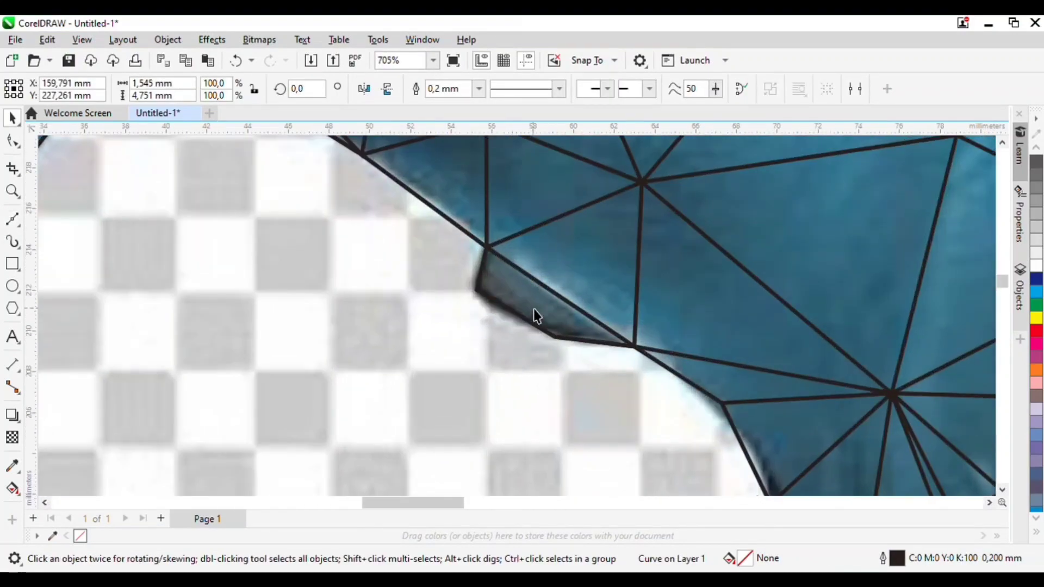
{"action": "key", "text": "space"}
{"action": "left_click", "coordinate": [488, 247]}
{"action": "left_click", "coordinate": [556, 337]}
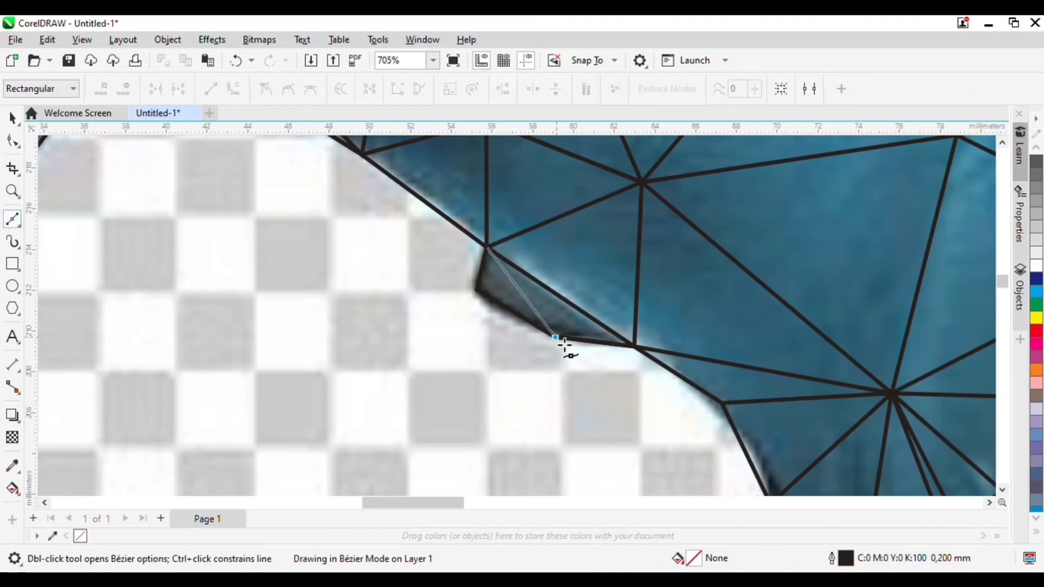
{"action": "key", "text": "space"}
{"action": "key", "text": "space"}
Step: Split the small fin on the shark's back with a line from its rear base node to the corner on its other side
{"action": "scroll", "coordinate": [764, 276], "scroll_direction": "down", "scroll_amount": 3}
{"action": "scroll", "coordinate": [652, 182], "scroll_direction": "up", "scroll_amount": 3}
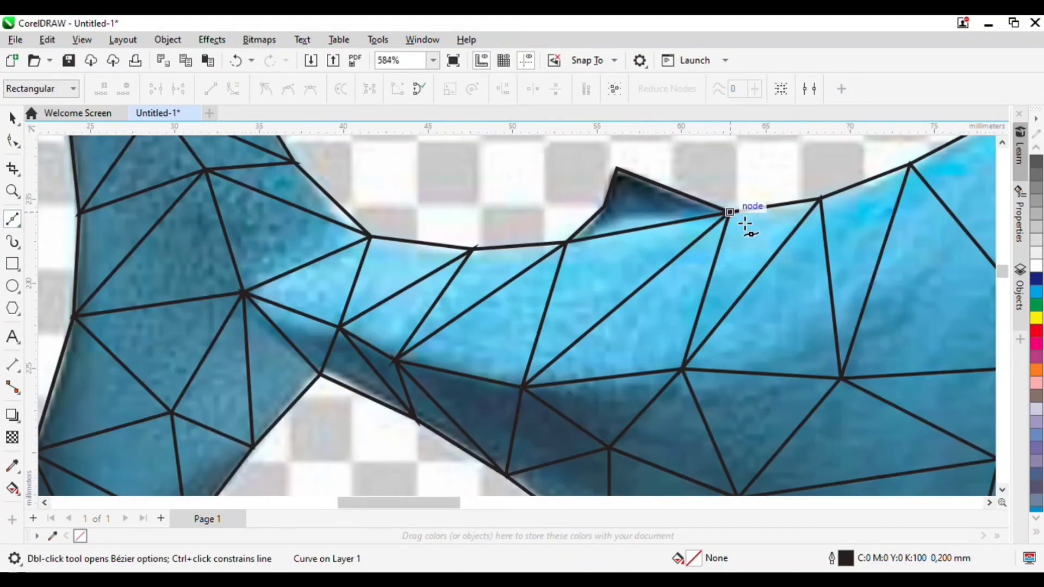
{"action": "left_click", "coordinate": [729, 211]}
{"action": "left_click", "coordinate": [602, 207]}
{"action": "key", "text": "space"}
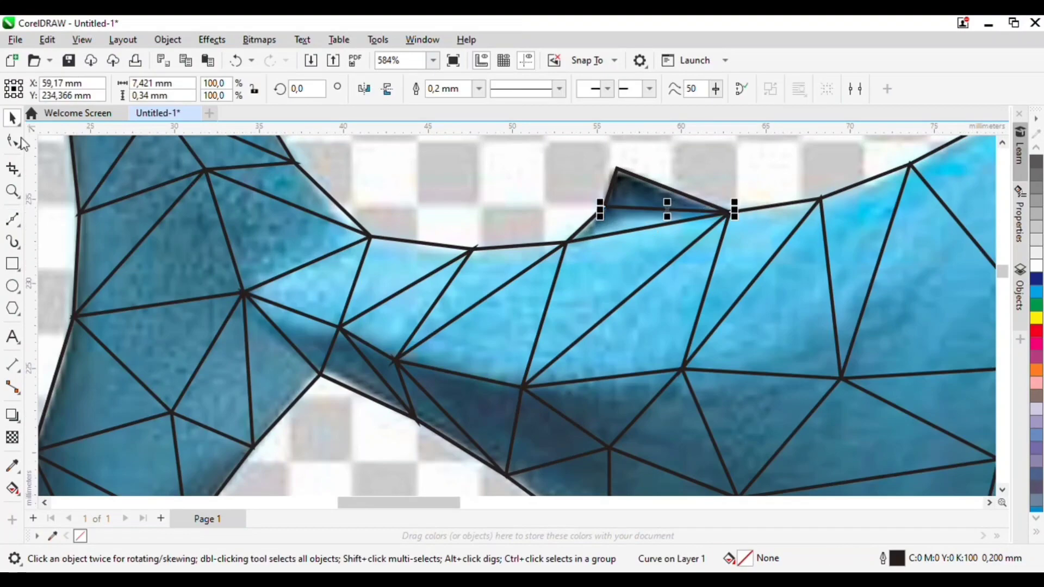
Step: Draw a curve in the upper tail lobe from the lower edge node through the blue area's tip and the notch to the outer edge node
{"action": "scroll", "coordinate": [361, 271], "scroll_direction": "down", "scroll_amount": 4}
{"action": "scroll", "coordinate": [419, 209], "scroll_direction": "up", "scroll_amount": 4}
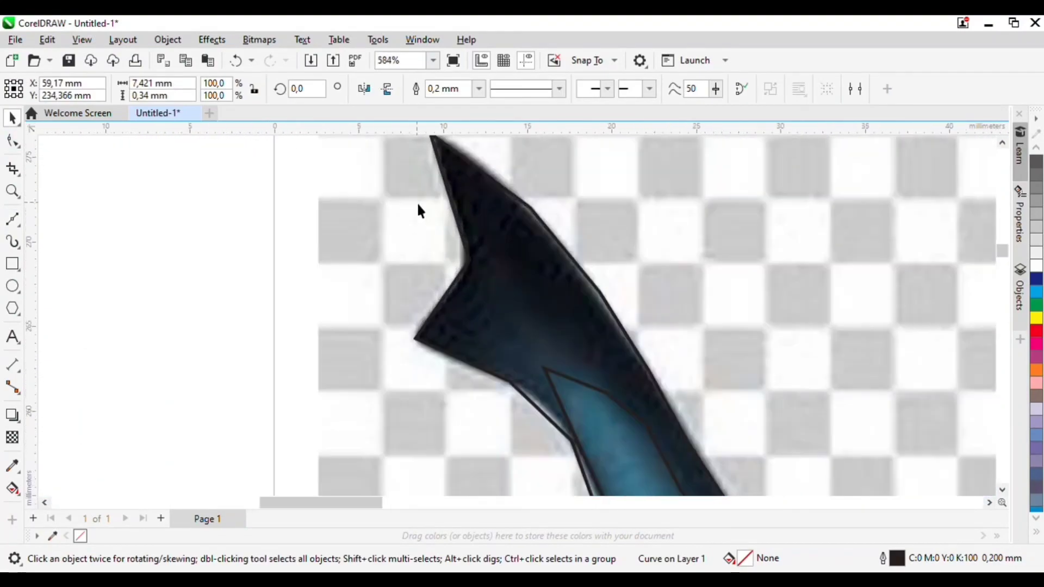
{"action": "key", "text": "space"}
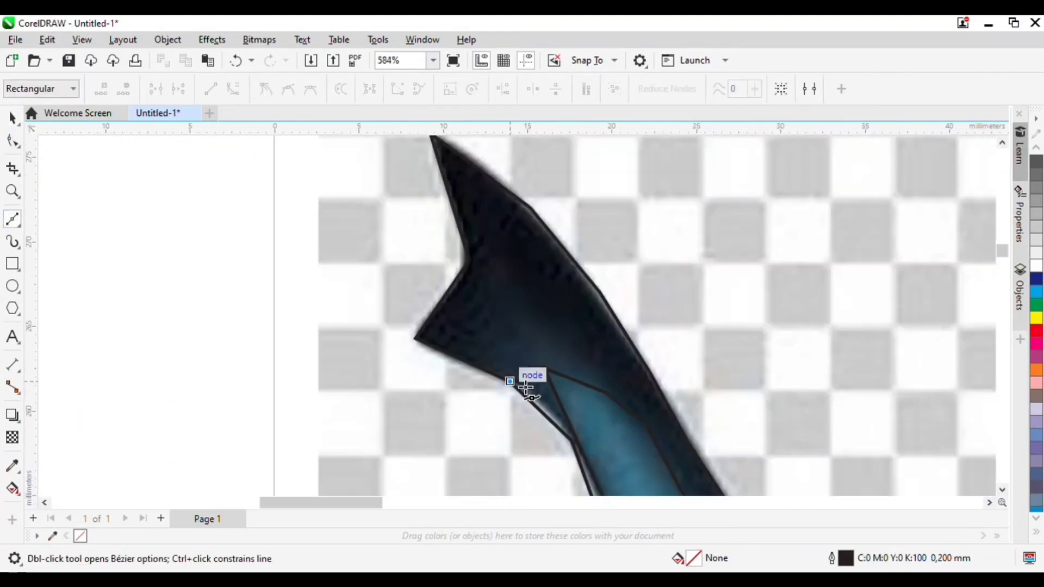
{"action": "left_click", "coordinate": [511, 381]}
{"action": "left_click", "coordinate": [544, 369]}
{"action": "left_click", "coordinate": [470, 261]}
{"action": "left_click", "coordinate": [601, 293]}
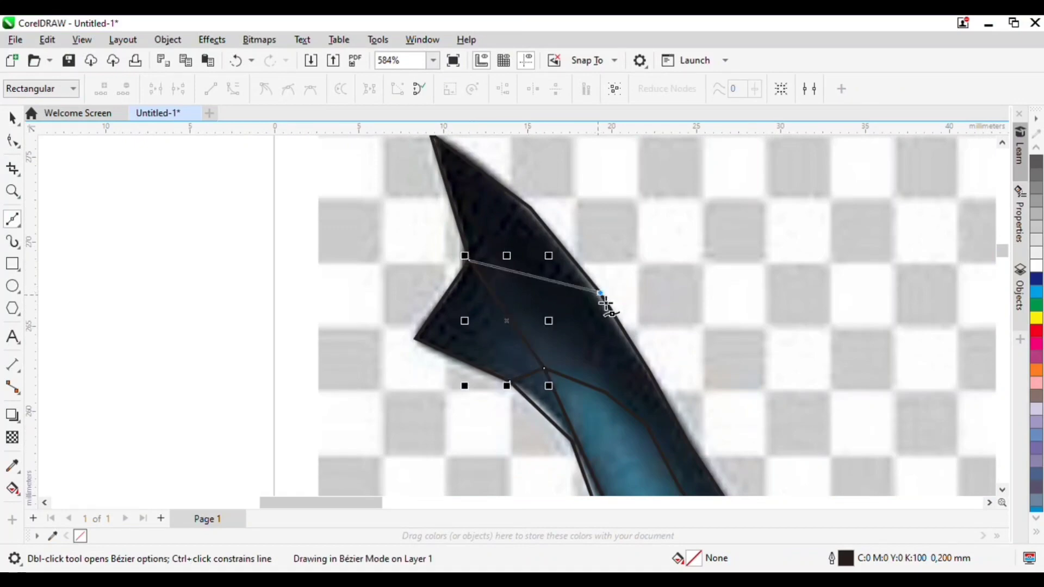
Step: Extend the curve from the outer edge node to the tip of the upper tail lobe and finish it
{"action": "scroll", "coordinate": [466, 299], "scroll_direction": "down", "scroll_amount": 2}
{"action": "scroll", "coordinate": [457, 209], "scroll_direction": "up", "scroll_amount": 3}
{"action": "left_click", "coordinate": [465, 221]}
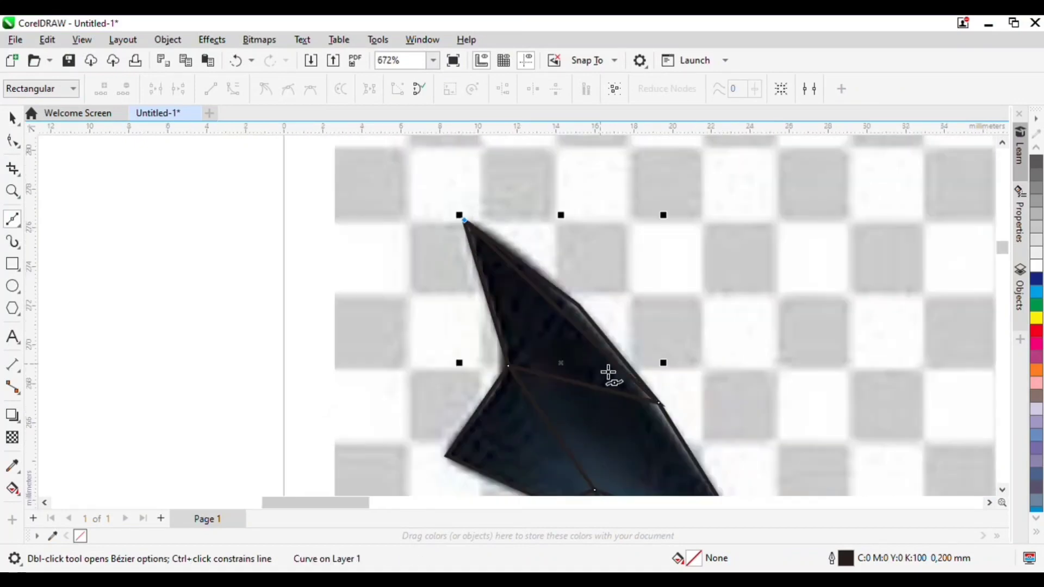
{"action": "scroll", "coordinate": [577, 313], "scroll_direction": "down", "scroll_amount": 2}
{"action": "key", "text": "space"}
{"action": "key", "text": "space"}
Step: Draw a curve from the outer edge node to the blue area's tip, the next outer edge node and the next blue boundary node
{"action": "scroll", "coordinate": [611, 403], "scroll_direction": "up", "scroll_amount": 2}
{"action": "left_click", "coordinate": [619, 313]}
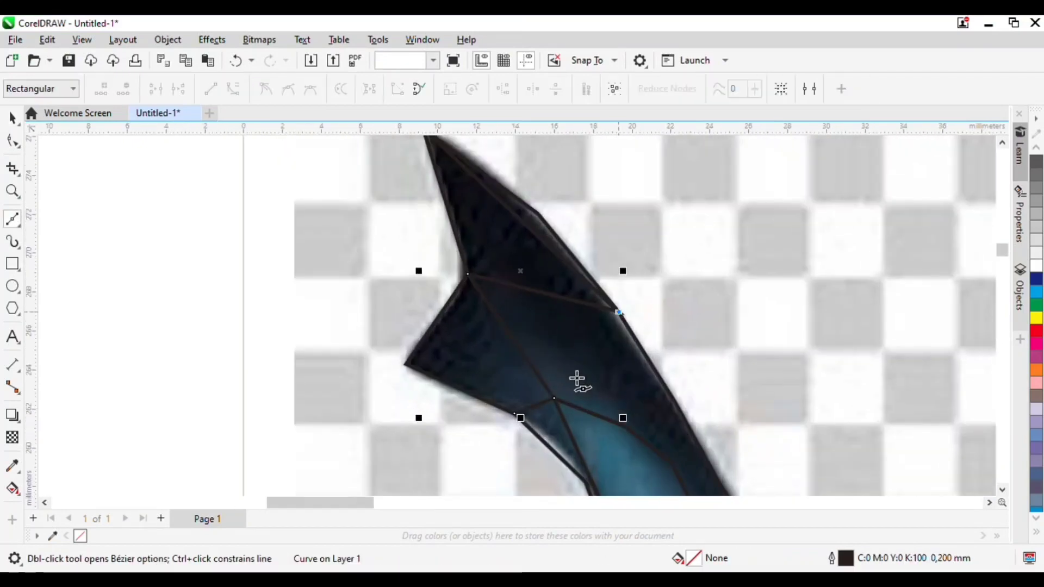
{"action": "left_click", "coordinate": [558, 401]}
{"action": "left_click", "coordinate": [677, 403]}
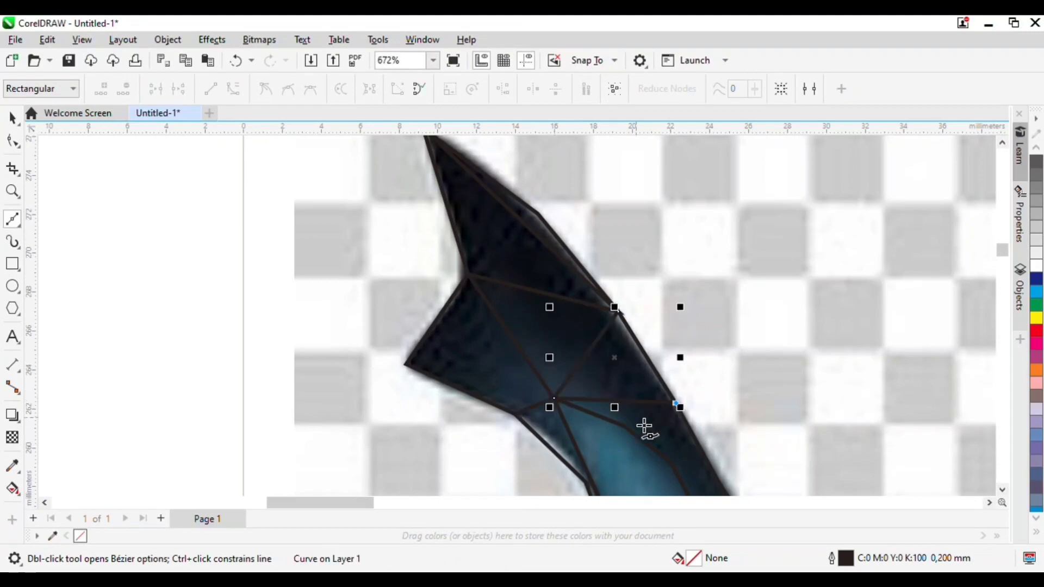
{"action": "left_click", "coordinate": [624, 426]}
Step: Zigzag the curve down the dark tail strip between the outer edge and the blue boundary nodes
{"action": "scroll", "coordinate": [675, 366], "scroll_direction": "up", "scroll_amount": 4}
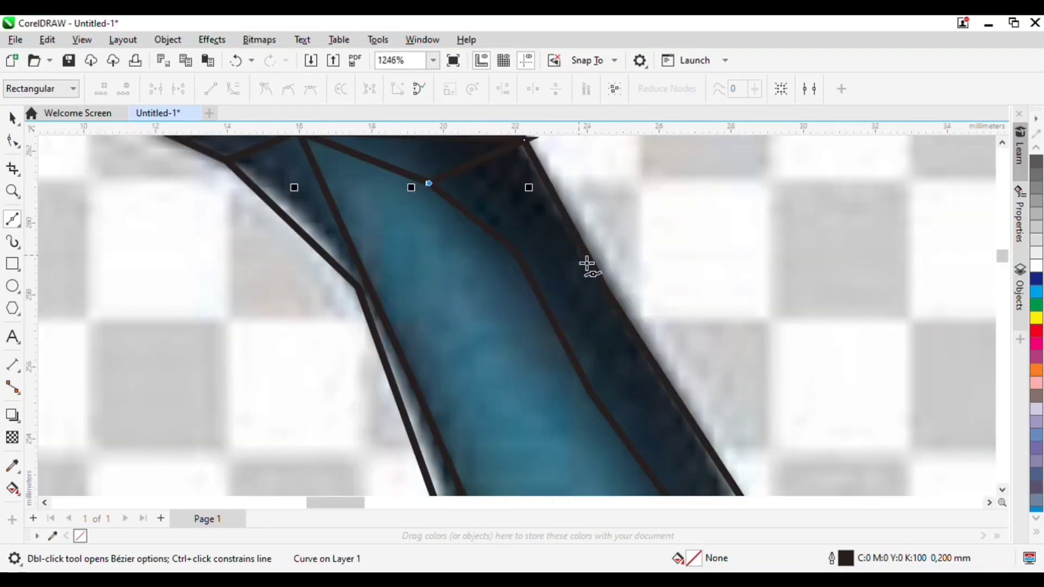
{"action": "left_click", "coordinate": [584, 297]}
{"action": "left_click", "coordinate": [599, 402]}
{"action": "scroll", "coordinate": [732, 337], "scroll_direction": "down", "scroll_amount": 2}
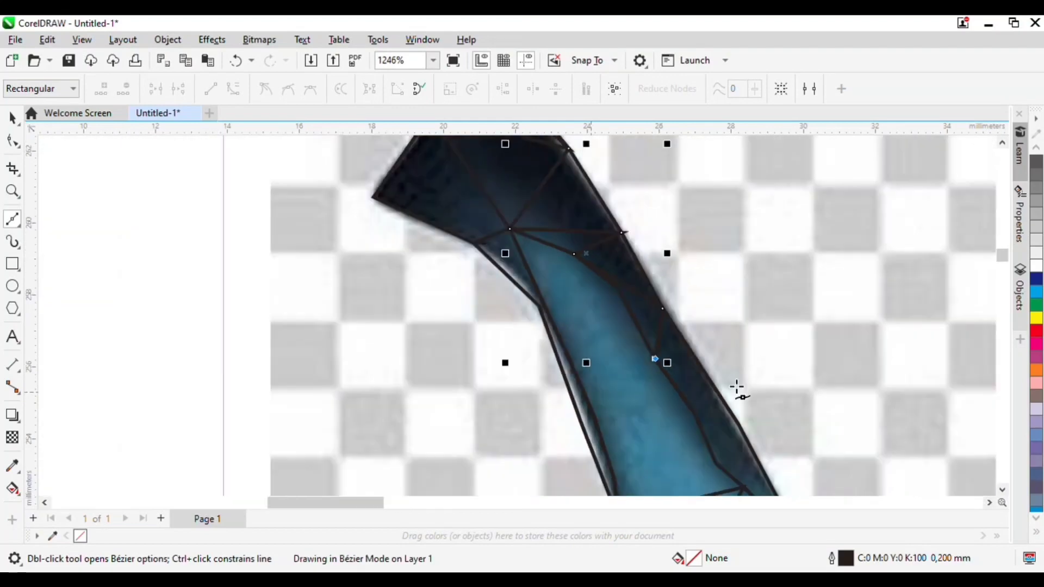
{"action": "scroll", "coordinate": [736, 435], "scroll_direction": "up", "scroll_amount": 2}
{"action": "left_click", "coordinate": [759, 426]}
{"action": "left_click", "coordinate": [673, 402]}
Step: Join the lower blue boundary node to the outer edge node, then link that node to the junction below
{"action": "scroll", "coordinate": [666, 359], "scroll_direction": "down", "scroll_amount": 2}
{"action": "scroll", "coordinate": [730, 442], "scroll_direction": "up", "scroll_amount": 2}
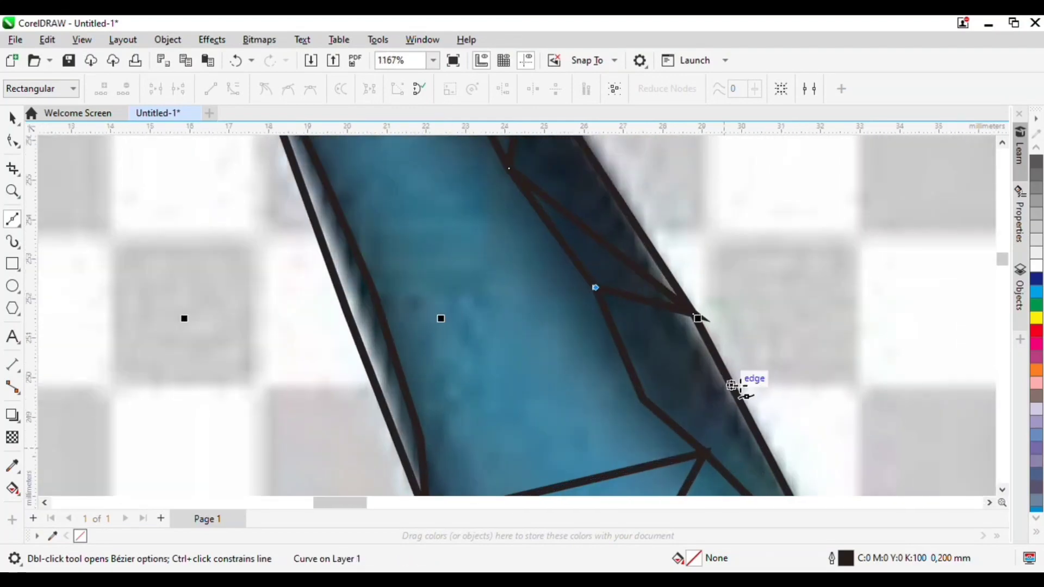
{"action": "scroll", "coordinate": [729, 378], "scroll_direction": "down", "scroll_amount": 2}
{"action": "scroll", "coordinate": [723, 438], "scroll_direction": "up", "scroll_amount": 2}
{"action": "scroll", "coordinate": [756, 416], "scroll_direction": "down", "scroll_amount": 2}
{"action": "scroll", "coordinate": [779, 420], "scroll_direction": "up", "scroll_amount": 2}
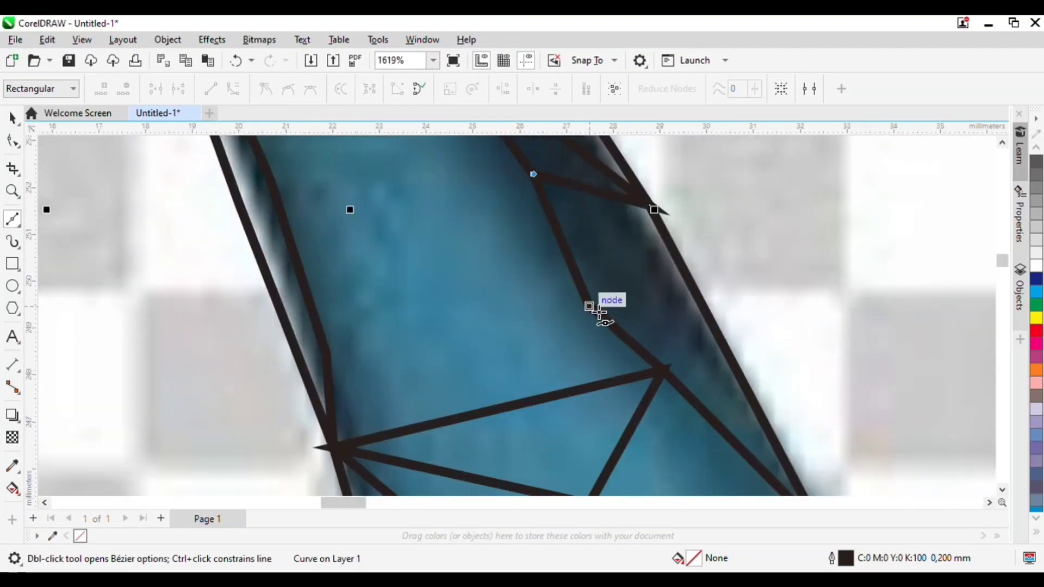
{"action": "left_click", "coordinate": [654, 209]}
{"action": "left_click", "coordinate": [665, 370]}
Step: Triangulate the lower blue tail area by zigzagging between its inner boundary nodes and the two lowest nodes on the opposite side
{"action": "scroll", "coordinate": [739, 326], "scroll_direction": "down", "scroll_amount": 3}
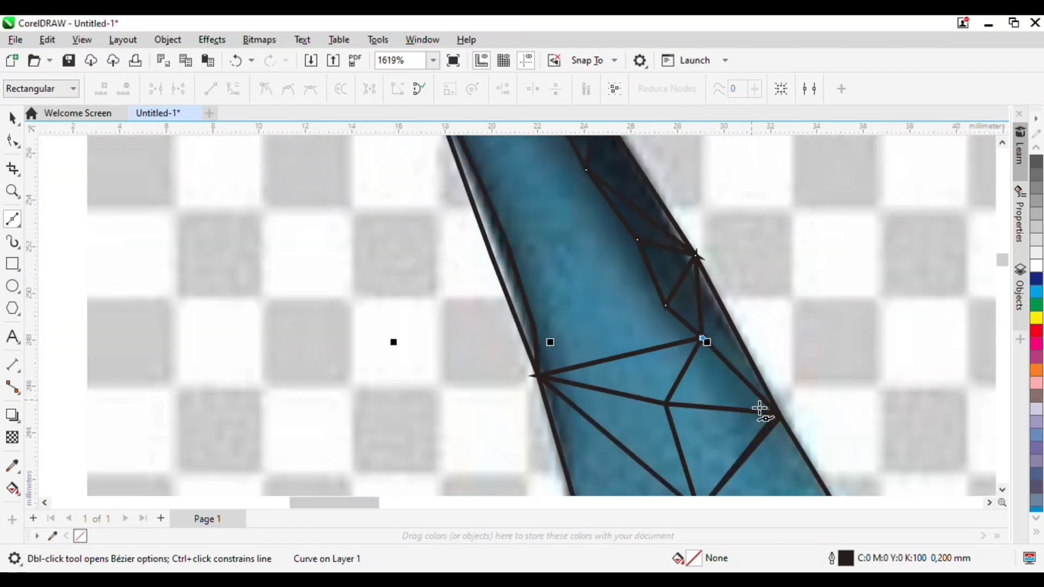
{"action": "left_click", "coordinate": [666, 305]}
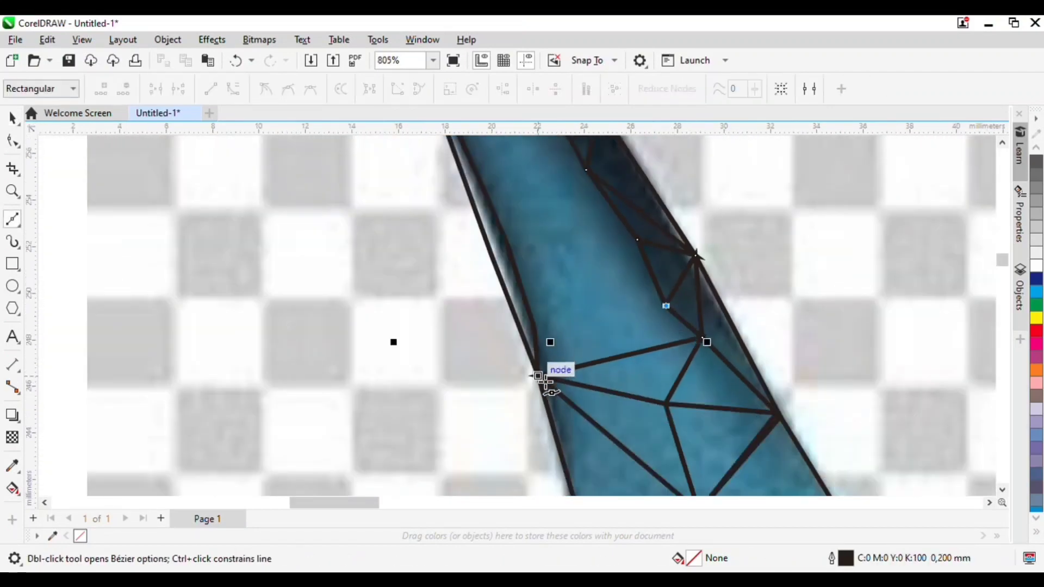
{"action": "left_click", "coordinate": [538, 376]}
{"action": "left_click", "coordinate": [637, 239]}
{"action": "left_click", "coordinate": [535, 329]}
{"action": "left_click", "coordinate": [586, 170]}
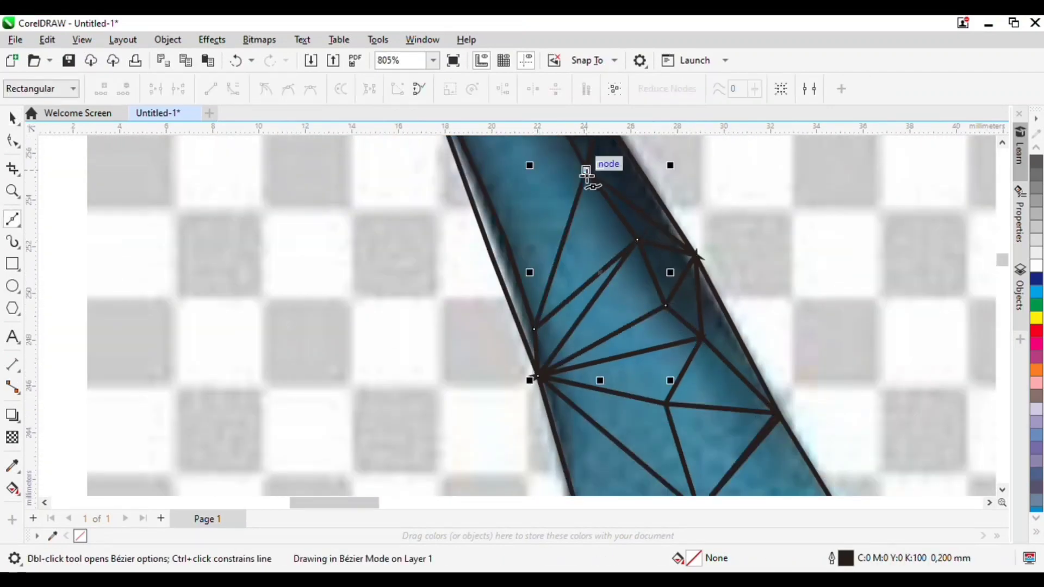
Step: Continue the zigzag up the blue tail area through the next opposite-side node to the inner boundary above
{"action": "left_click", "coordinate": [507, 243]}
{"action": "scroll", "coordinate": [513, 301], "scroll_direction": "down", "scroll_amount": 2}
{"action": "scroll", "coordinate": [527, 175], "scroll_direction": "up", "scroll_amount": 2}
{"action": "left_click", "coordinate": [530, 181]}
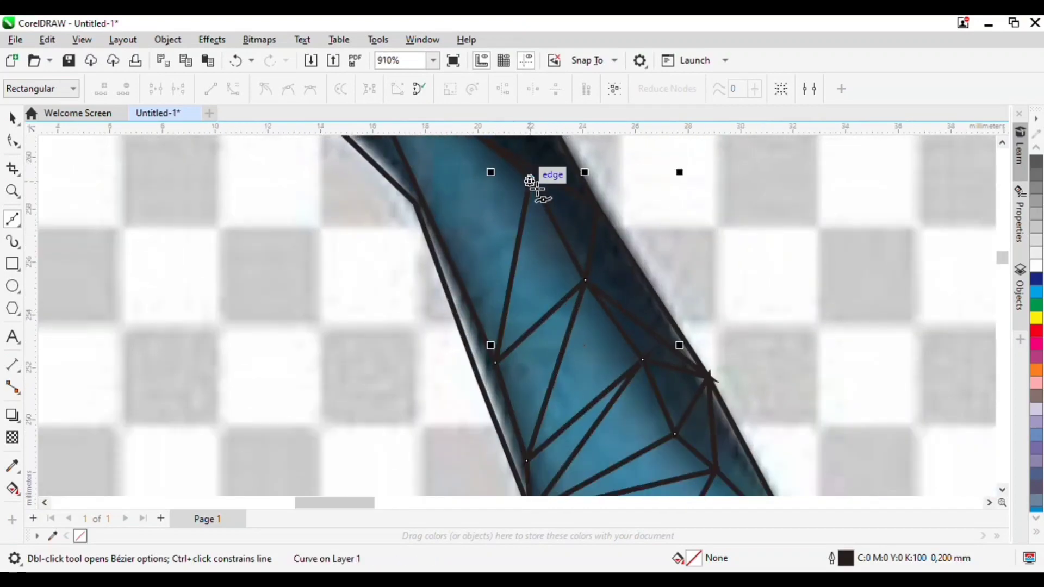
Step: Continue the zigzag up the blue tail area through the inner edge node to the dark junction near the fluke, then end the curve
{"action": "left_click", "coordinate": [536, 188]}
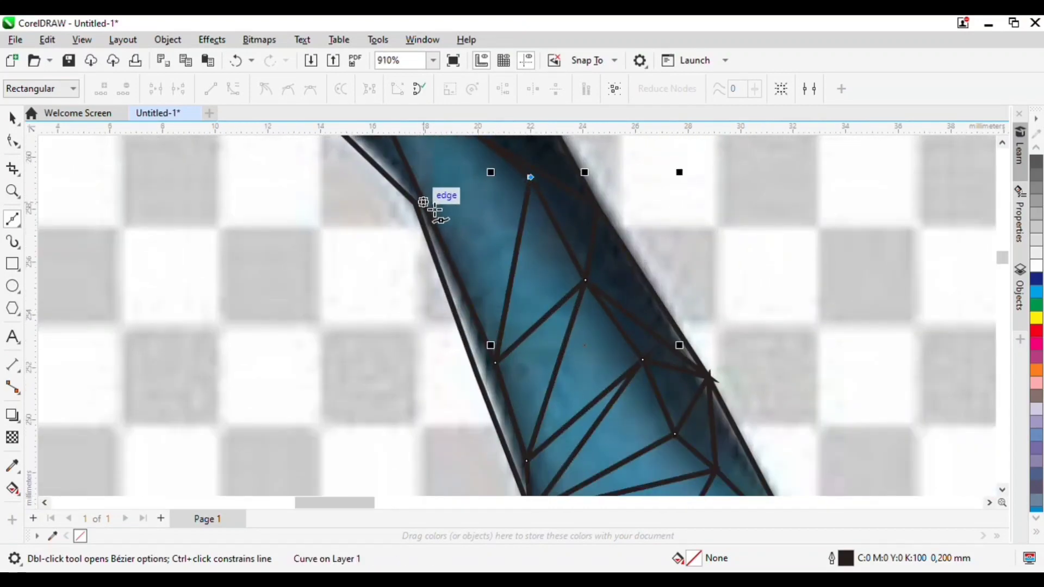
{"action": "scroll", "coordinate": [432, 249], "scroll_direction": "up", "scroll_amount": 1}
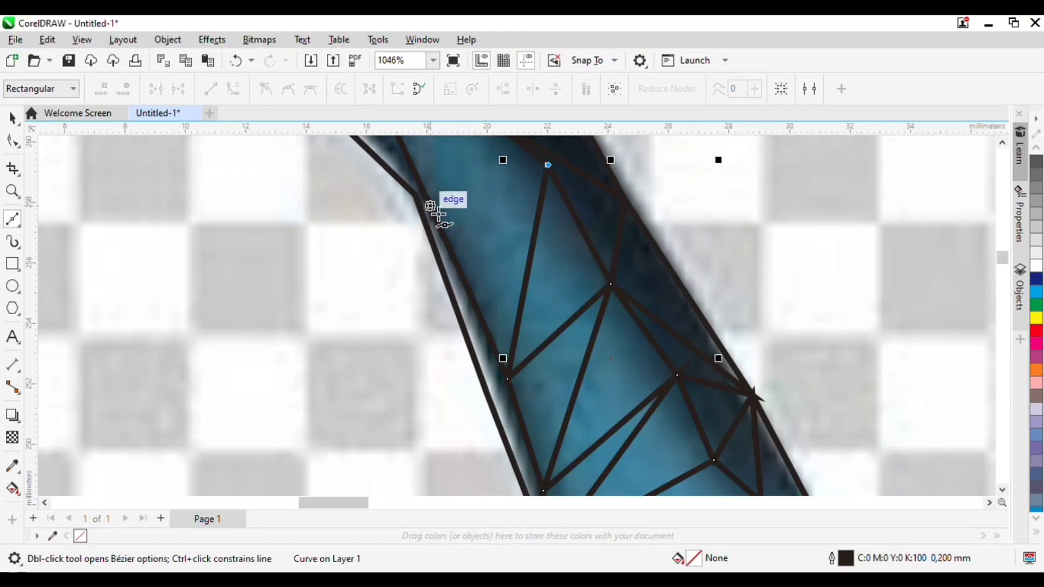
{"action": "scroll", "coordinate": [438, 205], "scroll_direction": "down", "scroll_amount": 5}
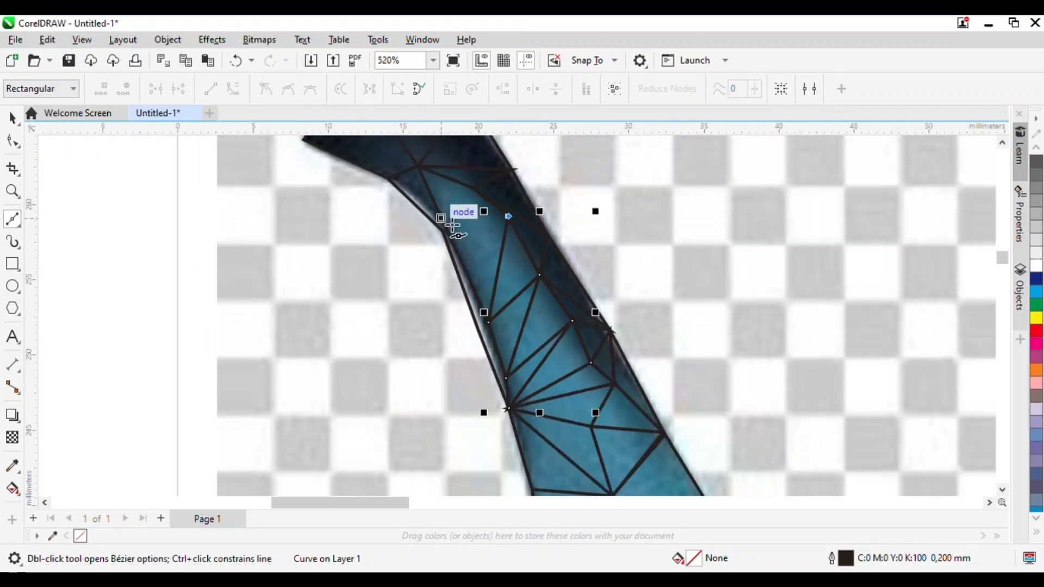
{"action": "scroll", "coordinate": [438, 215], "scroll_direction": "up", "scroll_amount": 4}
{"action": "left_click", "coordinate": [496, 174]}
{"action": "scroll", "coordinate": [486, 253], "scroll_direction": "down", "scroll_amount": 4}
{"action": "scroll", "coordinate": [441, 218], "scroll_direction": "up", "scroll_amount": 4}
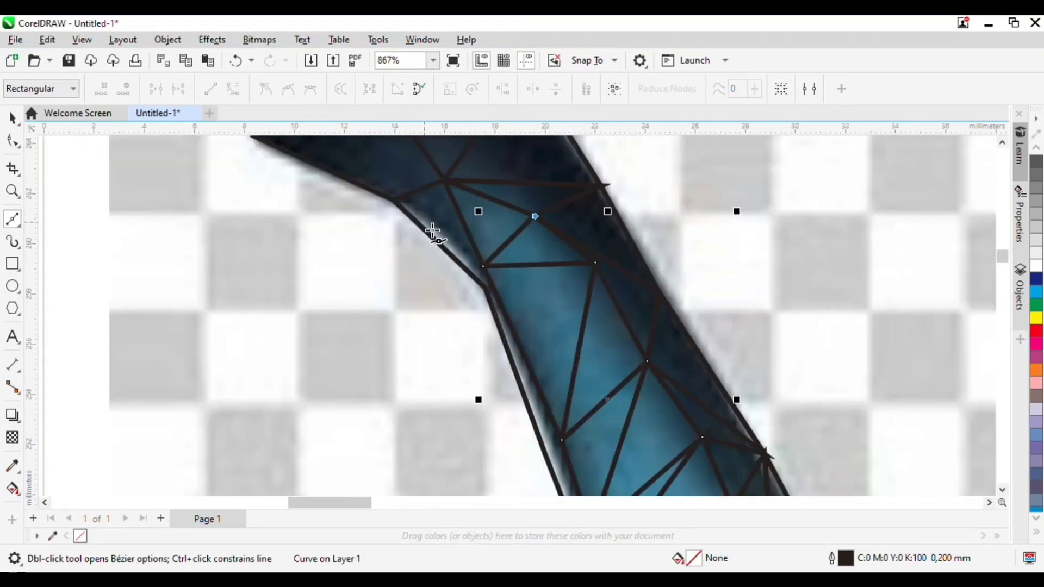
{"action": "key", "text": "space"}
{"action": "key", "text": "space"}
Step: Examine the triangle mesh over the whole shark, checking the tail, body, mouth and teeth for gaps
{"action": "scroll", "coordinate": [501, 164], "scroll_direction": "down", "scroll_amount": 4}
{"action": "scroll", "coordinate": [560, 403], "scroll_direction": "down", "scroll_amount": 10}
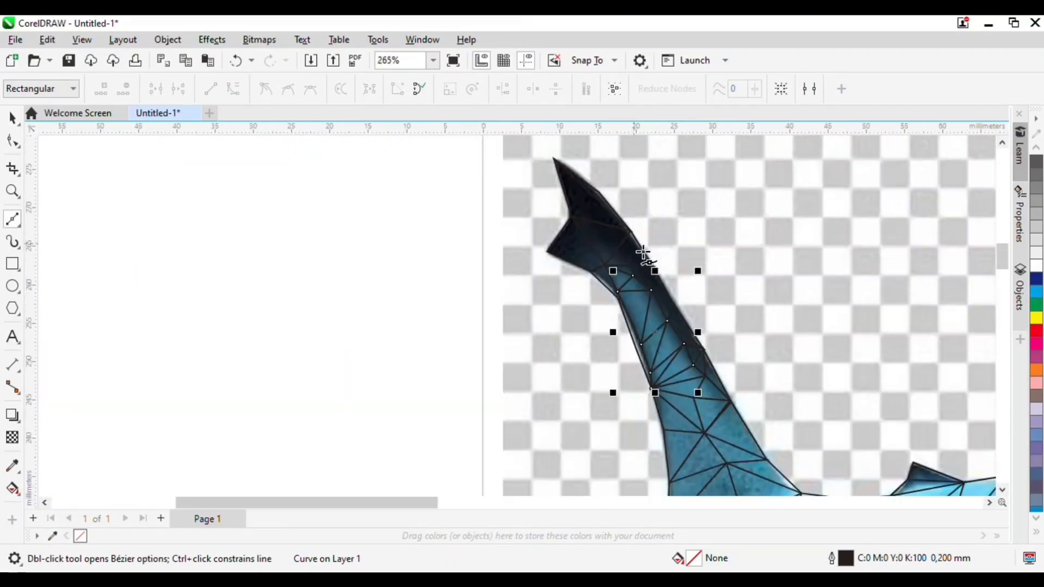
{"action": "scroll", "coordinate": [712, 214], "scroll_direction": "down", "scroll_amount": 4}
{"action": "scroll", "coordinate": [971, 331], "scroll_direction": "up", "scroll_amount": 2}
{"action": "scroll", "coordinate": [983, 326], "scroll_direction": "down", "scroll_amount": 2}
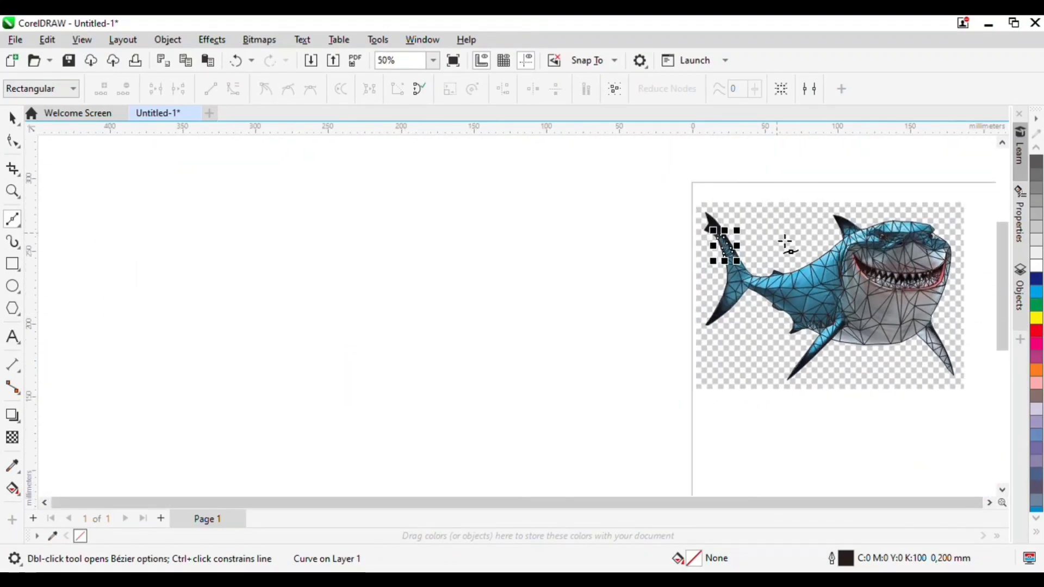
{"action": "scroll", "coordinate": [978, 275], "scroll_direction": "up", "scroll_amount": 5}
{"action": "scroll", "coordinate": [780, 296], "scroll_direction": "down", "scroll_amount": 2}
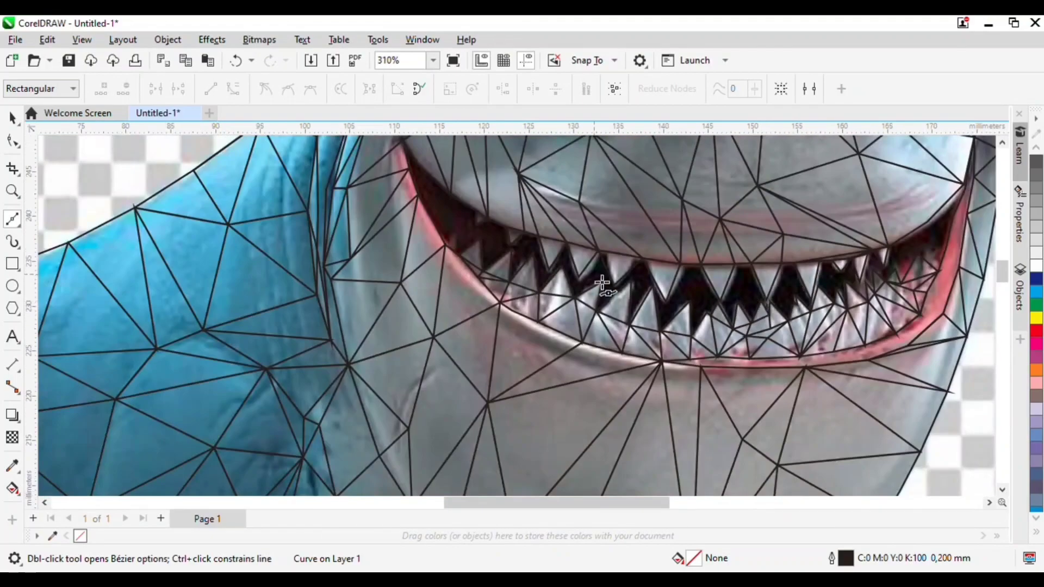
{"action": "scroll", "coordinate": [431, 221], "scroll_direction": "up", "scroll_amount": 1}
{"action": "scroll", "coordinate": [595, 268], "scroll_direction": "down", "scroll_amount": 2}
{"action": "scroll", "coordinate": [58, 179], "scroll_direction": "down", "scroll_amount": 1}
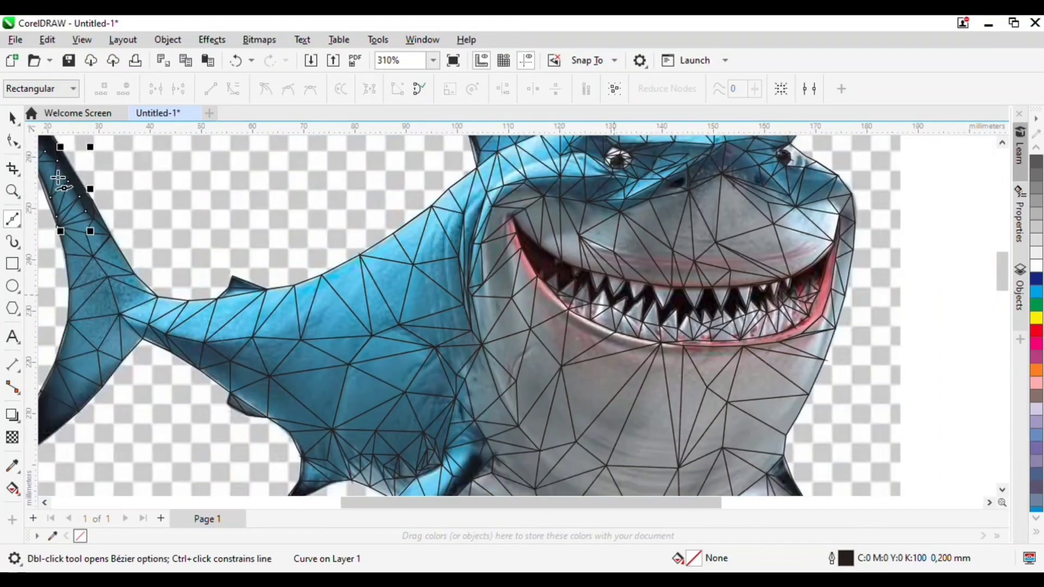
Step: Use Smart Fill with blue-grey C:40 M:20 Y:0 K:40 and a 0,2 mm outline to fill the regions at the upper tail's tip
{"action": "left_click", "coordinate": [11, 117]}
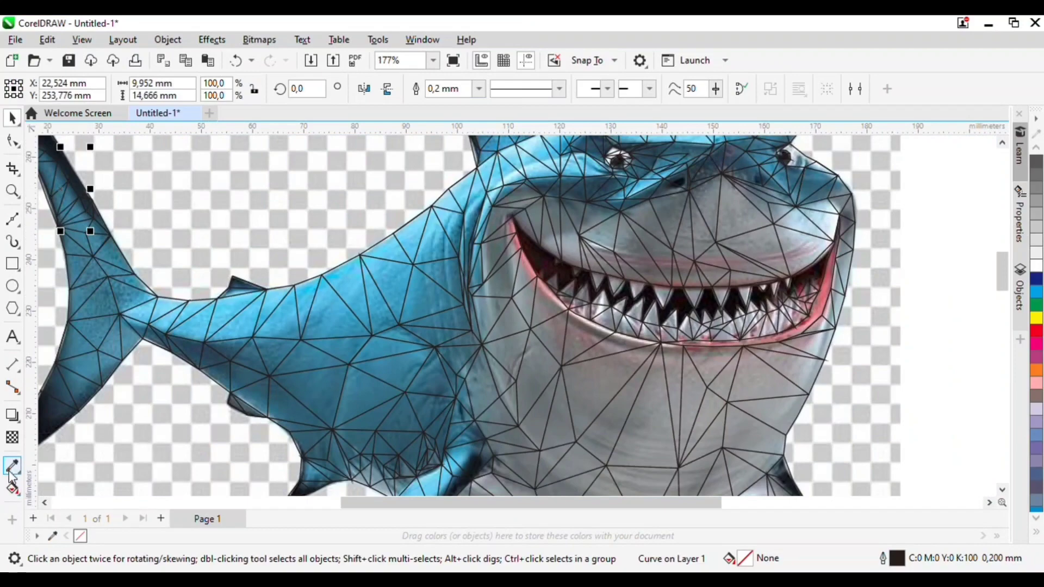
{"action": "left_click", "coordinate": [12, 488]}
{"action": "scroll", "coordinate": [226, 232], "scroll_direction": "up", "scroll_amount": 2}
{"action": "scroll", "coordinate": [402, 236], "scroll_direction": "up", "scroll_amount": 3}
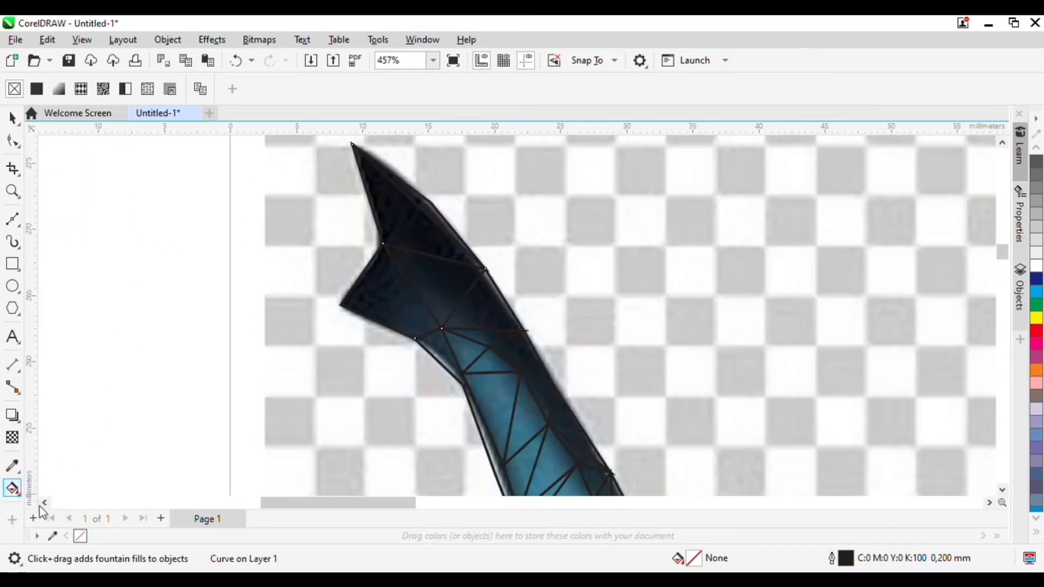
{"action": "left_click", "coordinate": [380, 304]}
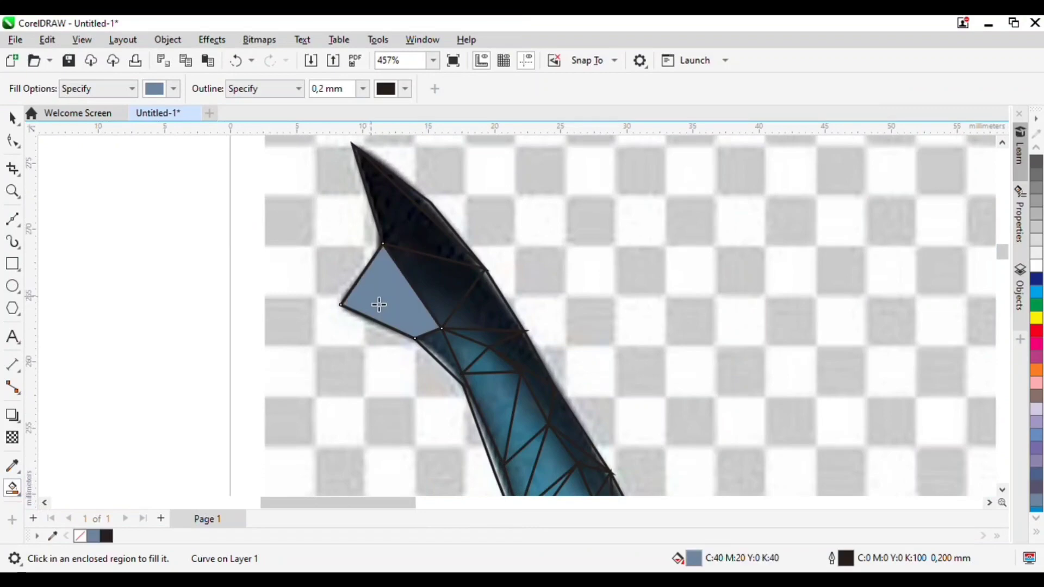
{"action": "left_click", "coordinate": [425, 209]}
{"action": "left_click", "coordinate": [409, 228]}
{"action": "scroll", "coordinate": [366, 193], "scroll_direction": "up", "scroll_amount": 2}
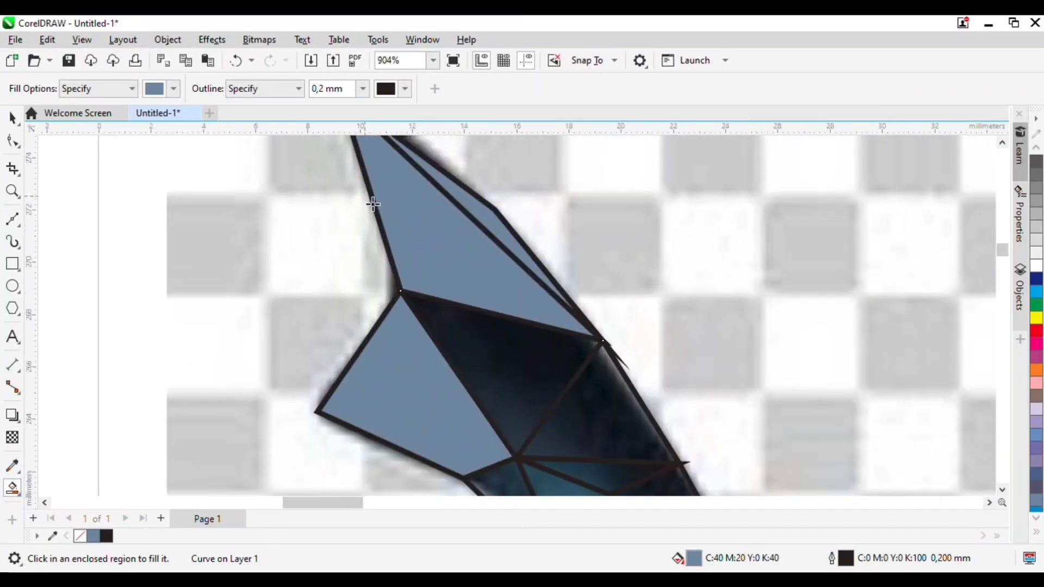
Step: Smart-fill the dark triangles below the upper tail's tip and the first blue triangles beneath them with the same blue-grey
{"action": "scroll", "coordinate": [363, 192], "scroll_direction": "down", "scroll_amount": 2}
{"action": "left_click", "coordinate": [438, 289]}
{"action": "scroll", "coordinate": [438, 290], "scroll_direction": "up", "scroll_amount": 3}
{"action": "left_click", "coordinate": [435, 361]}
{"action": "left_click", "coordinate": [527, 357]}
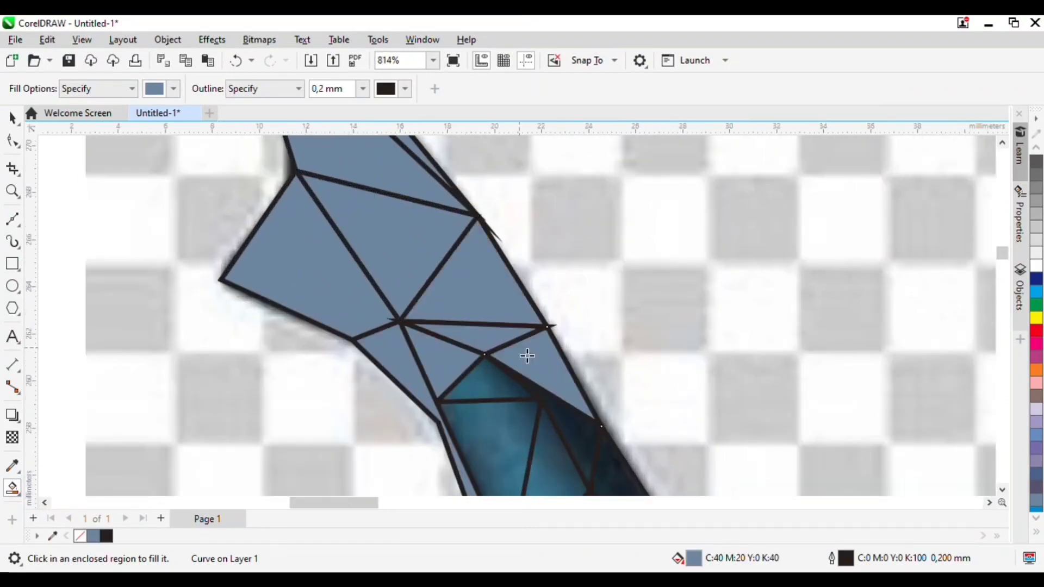
{"action": "left_click", "coordinate": [494, 380]}
{"action": "left_click", "coordinate": [481, 418]}
Step: Smart-fill the next triangles down the middle of the upper tail, from the outer dark strip across the blue area
{"action": "scroll", "coordinate": [481, 419], "scroll_direction": "down", "scroll_amount": 2}
{"action": "left_click", "coordinate": [543, 385]}
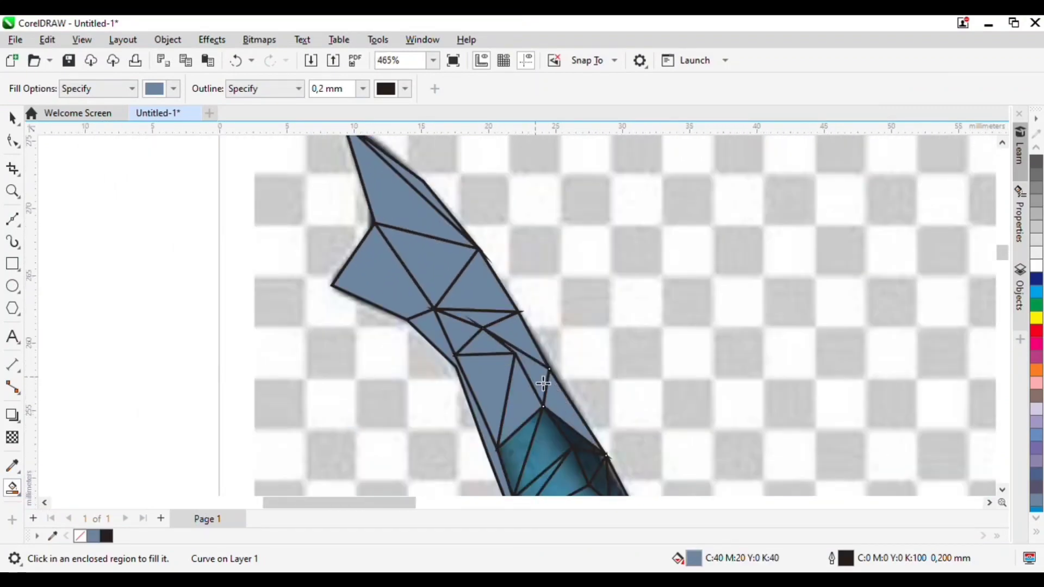
{"action": "scroll", "coordinate": [543, 384], "scroll_direction": "up", "scroll_amount": 1}
{"action": "left_click", "coordinate": [525, 245]}
{"action": "left_click", "coordinate": [564, 245]}
{"action": "left_click", "coordinate": [604, 235]}
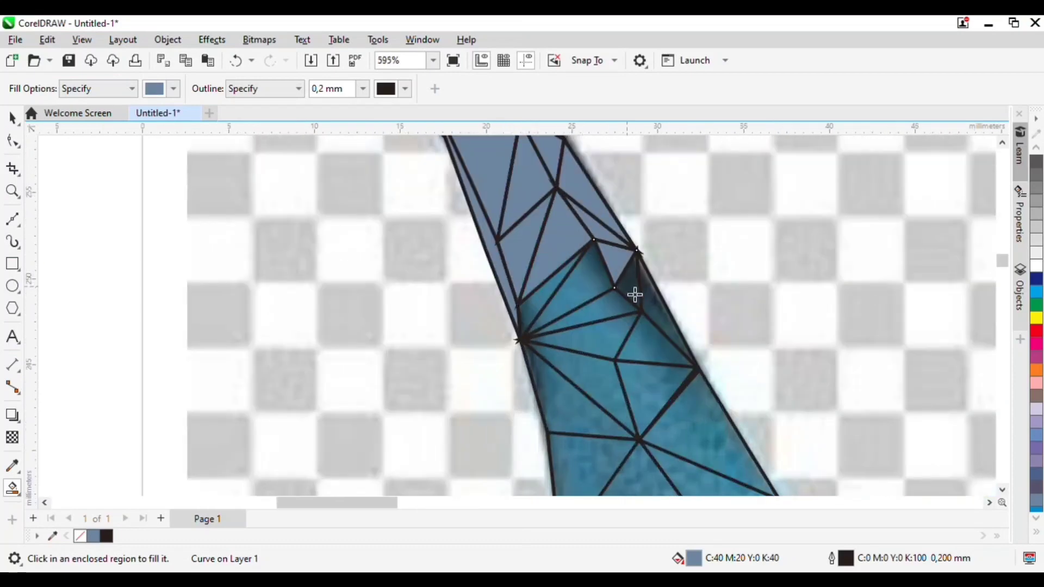
Step: Fill the unfilled triangles across the middle of the shark's upper tail lobe with grey-blue C:40 M:20 Y:0 K:40
{"action": "left_click", "coordinate": [616, 326]}
{"action": "left_click", "coordinate": [650, 344]}
{"action": "left_click", "coordinate": [576, 285]}
{"action": "left_click", "coordinate": [554, 305]}
{"action": "left_click", "coordinate": [556, 375]}
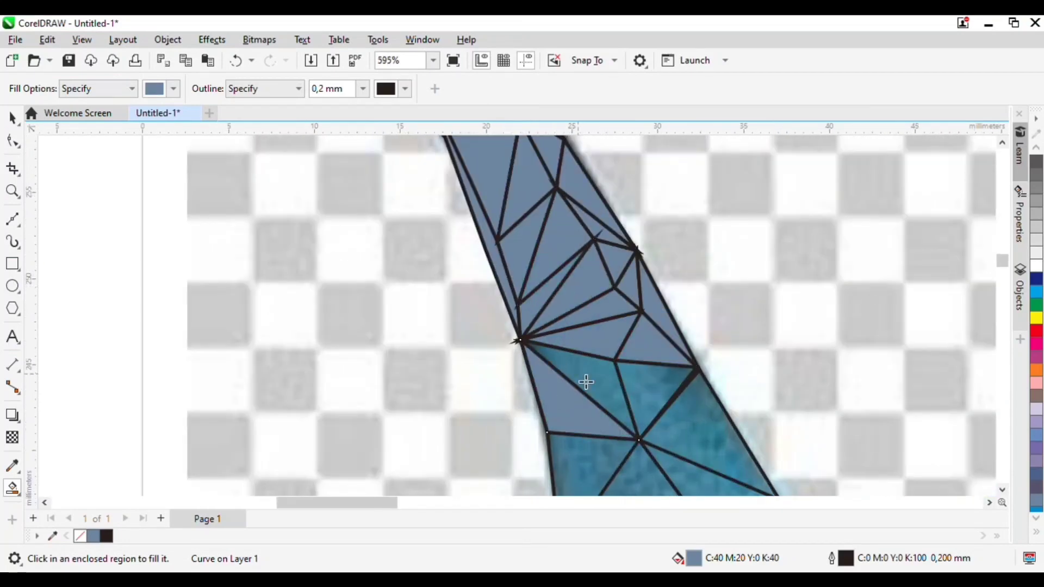
{"action": "left_click", "coordinate": [586, 382]}
{"action": "left_click", "coordinate": [650, 380]}
{"action": "left_click", "coordinate": [699, 425]}
Step: Fill the triangles at the base of the upper tail lobe, down to the tail junction, with the same grey-blue
{"action": "scroll", "coordinate": [699, 426], "scroll_direction": "down", "scroll_amount": 3}
{"action": "scroll", "coordinate": [698, 473], "scroll_direction": "up", "scroll_amount": 3}
{"action": "left_click", "coordinate": [577, 380]}
{"action": "left_click", "coordinate": [620, 388]}
{"action": "left_click", "coordinate": [690, 381]}
{"action": "left_click", "coordinate": [758, 406]}
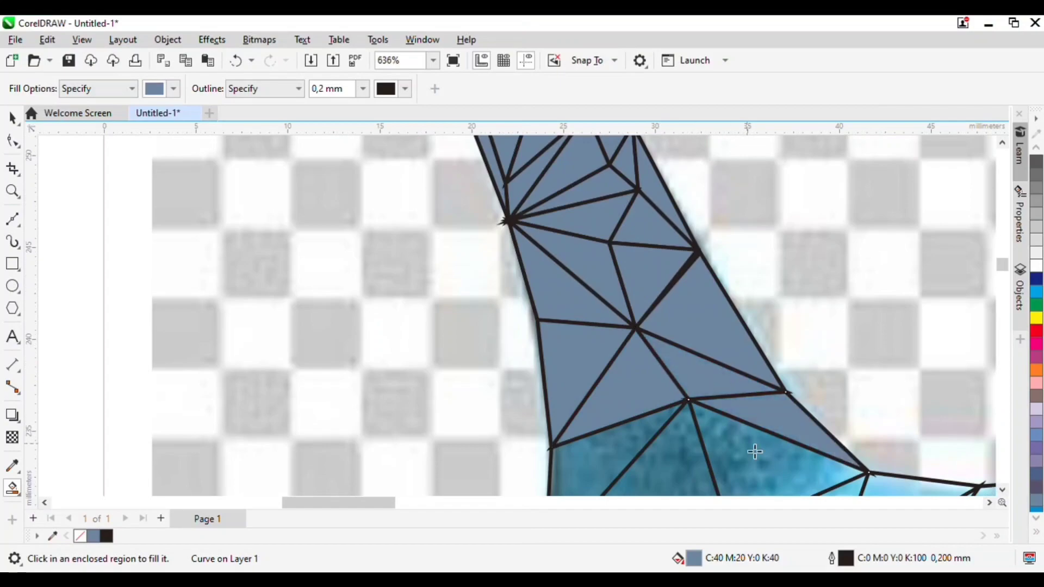
{"action": "left_click", "coordinate": [756, 453]}
{"action": "left_click", "coordinate": [671, 462]}
Step: Fill the triangles from the tip to the middle of the lower tail lobe with the grey-blue
{"action": "scroll", "coordinate": [630, 465], "scroll_direction": "down", "scroll_amount": 5}
{"action": "scroll", "coordinate": [557, 478], "scroll_direction": "up", "scroll_amount": 5}
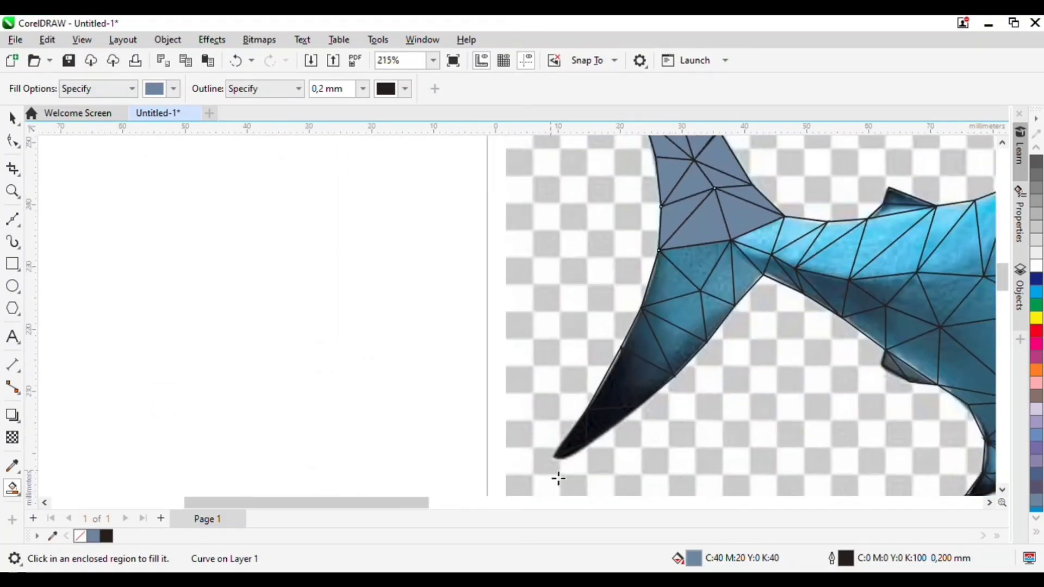
{"action": "left_click", "coordinate": [603, 405]}
{"action": "left_click", "coordinate": [653, 382]}
{"action": "left_click", "coordinate": [731, 285]}
{"action": "left_click", "coordinate": [755, 229]}
{"action": "left_click", "coordinate": [804, 180]}
{"action": "left_click", "coordinate": [808, 168]}
Step: Fill the remaining triangles of the lower tail lobe up to the tail junction with the grey-blue
{"action": "scroll", "coordinate": [797, 340], "scroll_direction": "down", "scroll_amount": 1}
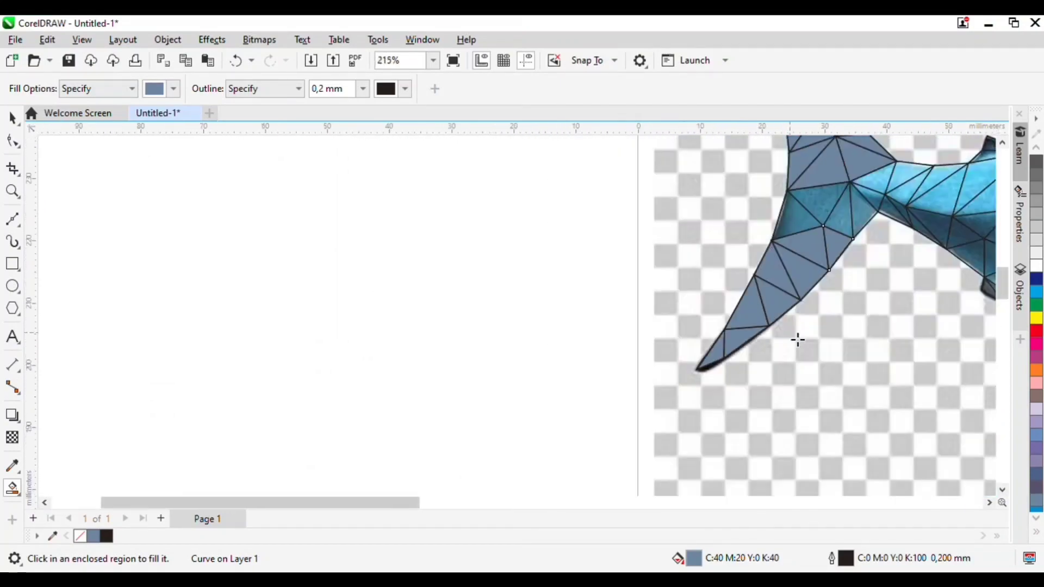
{"action": "scroll", "coordinate": [761, 274], "scroll_direction": "up", "scroll_amount": 1}
{"action": "left_click", "coordinate": [761, 273]}
{"action": "left_click", "coordinate": [805, 240]}
{"action": "left_click", "coordinate": [849, 256]}
{"action": "left_click", "coordinate": [905, 234]}
{"action": "left_click", "coordinate": [929, 202]}
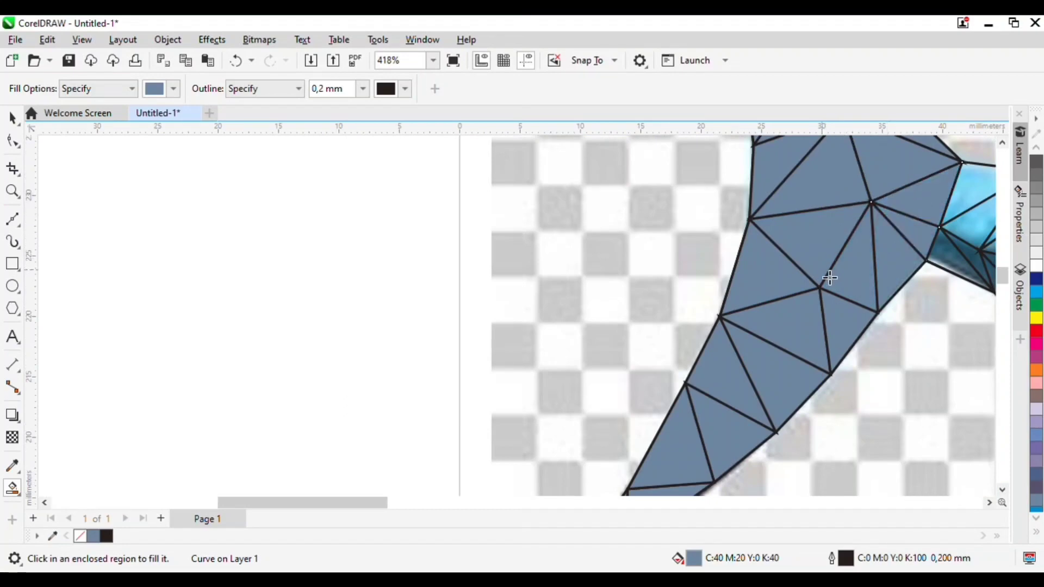
Step: Fill the triangles of the narrow tail stalk, the small upper finlet and the adjoining upper back with the grey-blue
{"action": "scroll", "coordinate": [940, 235], "scroll_direction": "down", "scroll_amount": 3}
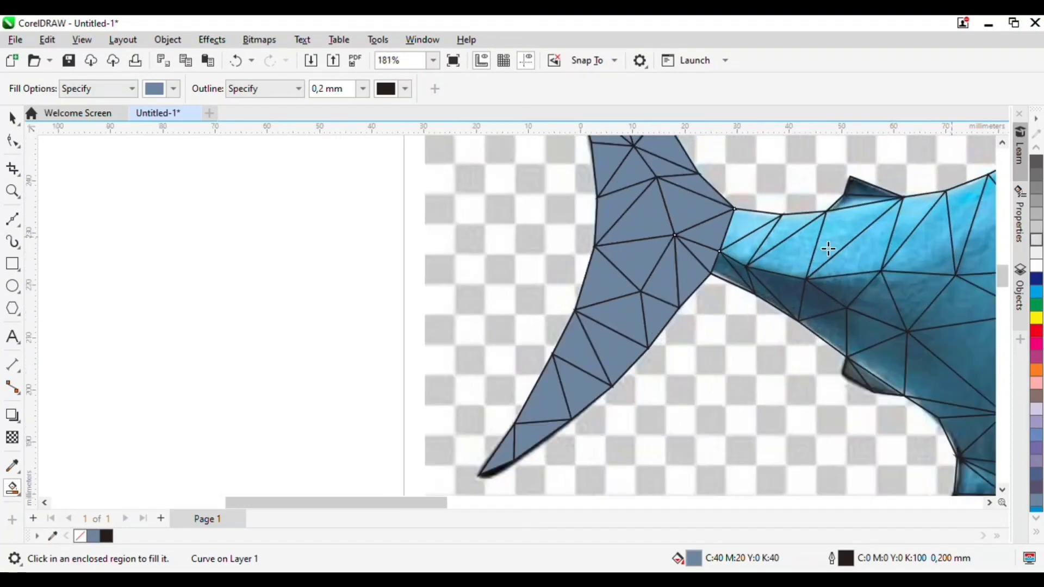
{"action": "scroll", "coordinate": [721, 256], "scroll_direction": "up", "scroll_amount": 2}
{"action": "left_click", "coordinate": [772, 235]}
{"action": "left_click", "coordinate": [757, 313]}
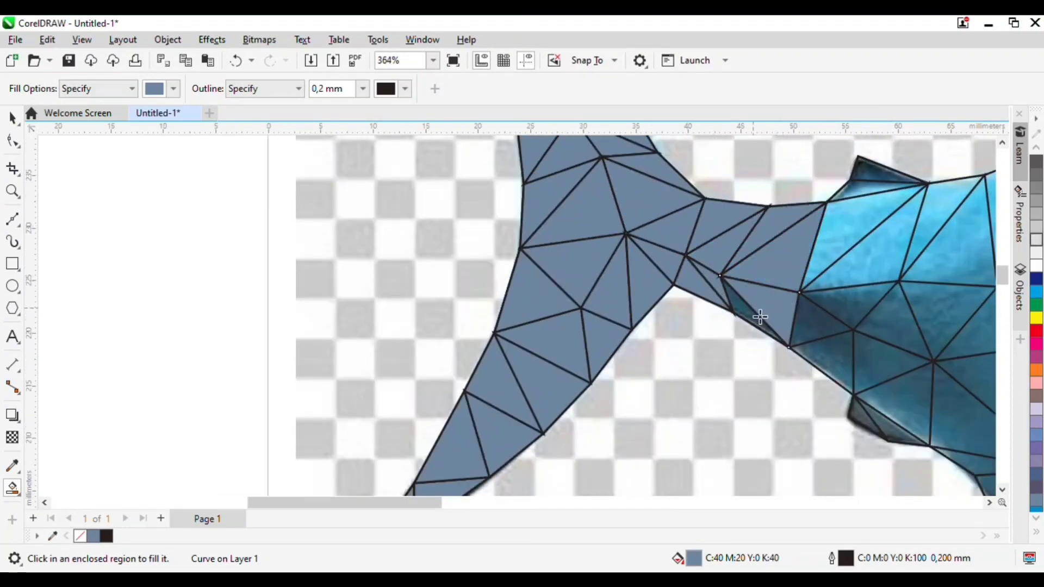
{"action": "left_click", "coordinate": [829, 322]}
{"action": "left_click", "coordinate": [854, 304]}
{"action": "left_click", "coordinate": [870, 266]}
{"action": "left_click", "coordinate": [852, 237]}
{"action": "left_click", "coordinate": [938, 215]}
{"action": "left_click", "coordinate": [960, 247]}
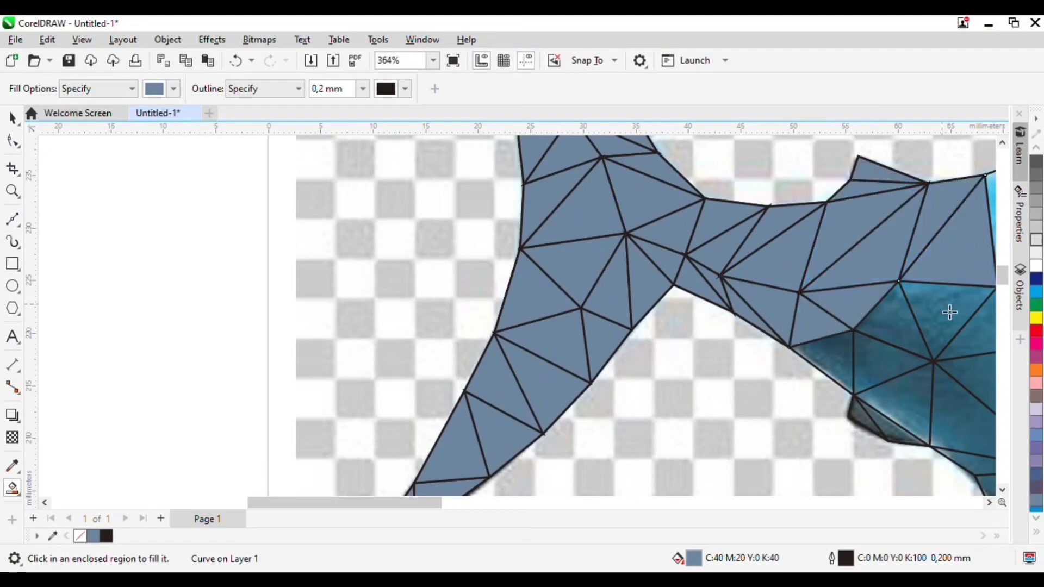
Step: Fill the lower rear body triangles between the tail stalk and the small lower finlet with the grey-blue
{"action": "left_click", "coordinate": [946, 311]}
{"action": "left_click", "coordinate": [896, 324]}
{"action": "left_click", "coordinate": [848, 363]}
{"action": "left_click", "coordinate": [905, 400]}
{"action": "left_click", "coordinate": [973, 410]}
{"action": "left_click", "coordinate": [973, 331]}
Step: Fill the small lower finlet's edge area and the neighbouring mid-body triangles with the grey-blue
{"action": "scroll", "coordinate": [827, 304], "scroll_direction": "down", "scroll_amount": 2}
{"action": "scroll", "coordinate": [945, 294], "scroll_direction": "up", "scroll_amount": 2}
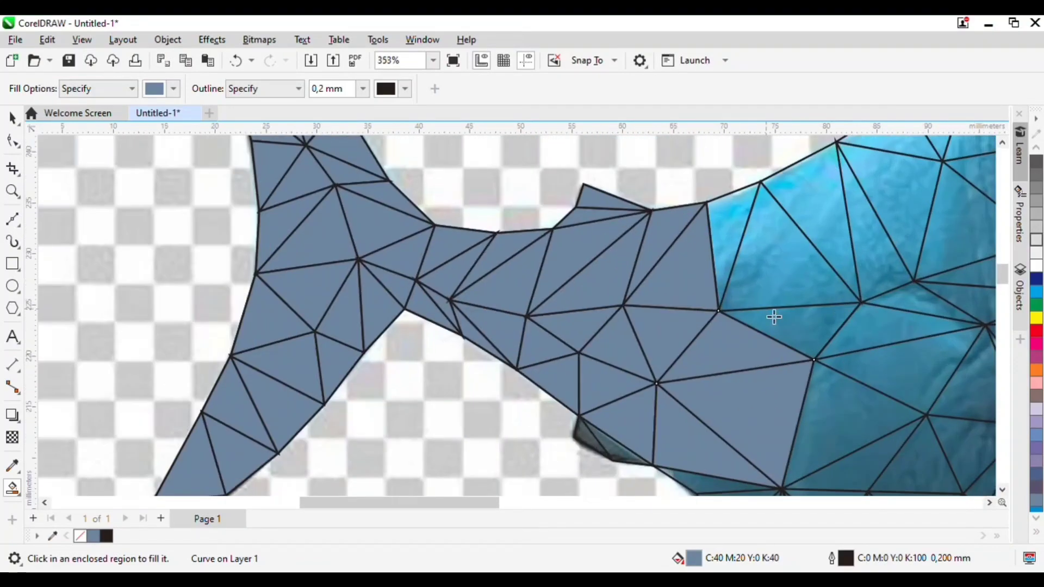
{"action": "left_click", "coordinate": [720, 485]}
{"action": "left_click", "coordinate": [846, 419]}
{"action": "left_click", "coordinate": [799, 335]}
{"action": "left_click", "coordinate": [776, 278]}
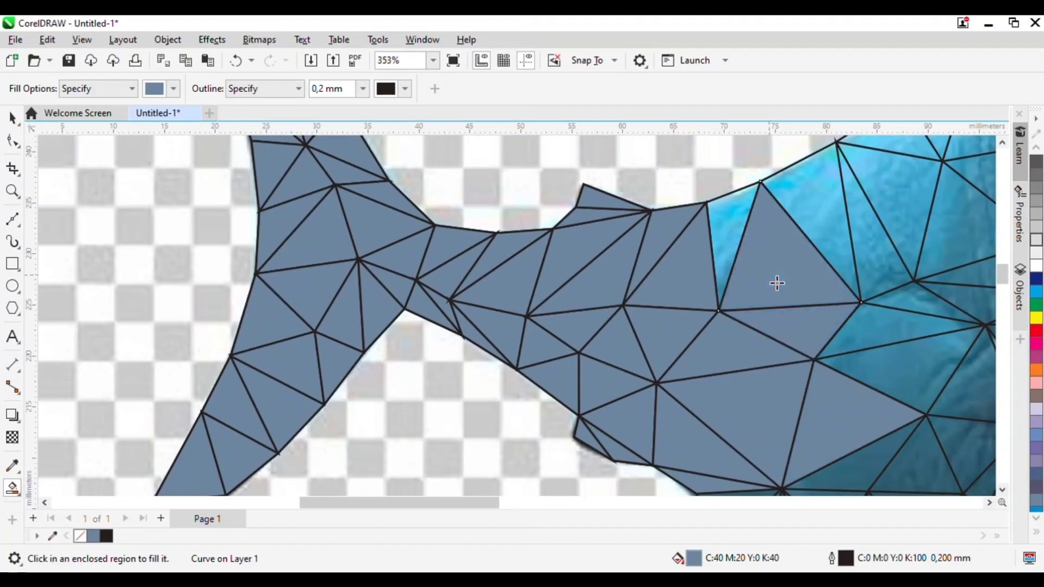
Step: Fill the triangles along the upper back and across the centre of the body with the grey-blue
{"action": "left_click", "coordinate": [728, 239]}
{"action": "left_click", "coordinate": [805, 207]}
{"action": "left_click", "coordinate": [870, 239]}
{"action": "left_click", "coordinate": [919, 329]}
{"action": "left_click", "coordinate": [920, 309]}
{"action": "left_click", "coordinate": [904, 373]}
{"action": "left_click", "coordinate": [963, 392]}
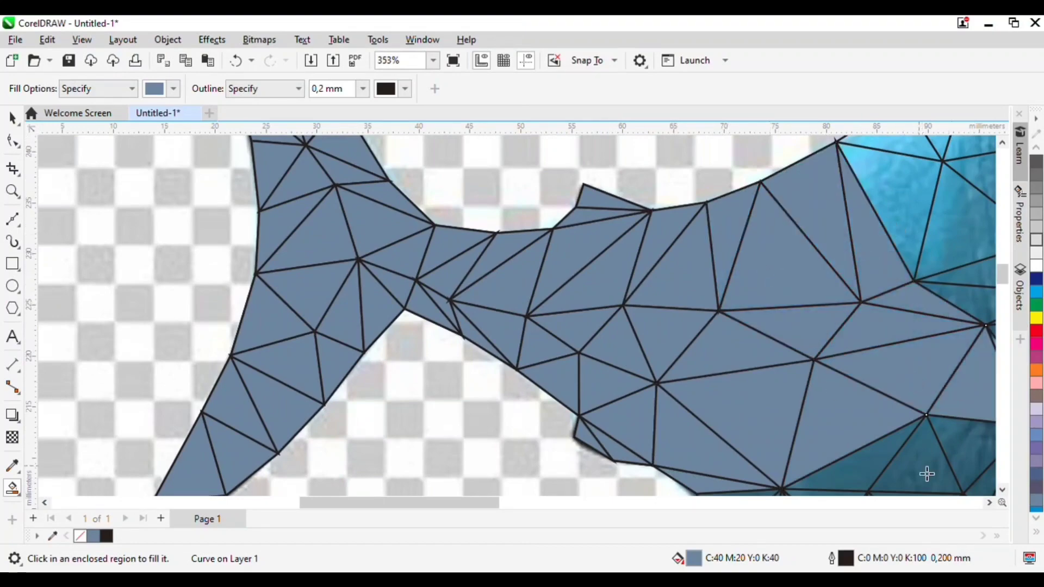
{"action": "left_click", "coordinate": [927, 473]}
{"action": "left_click", "coordinate": [869, 469]}
Step: Fill the triangles of the rear belly and the pointed fin beneath it with the grey-blue
{"action": "scroll", "coordinate": [924, 324], "scroll_direction": "down", "scroll_amount": 4}
{"action": "scroll", "coordinate": [864, 478], "scroll_direction": "up", "scroll_amount": 5}
{"action": "scroll", "coordinate": [897, 326], "scroll_direction": "up", "scroll_amount": 4}
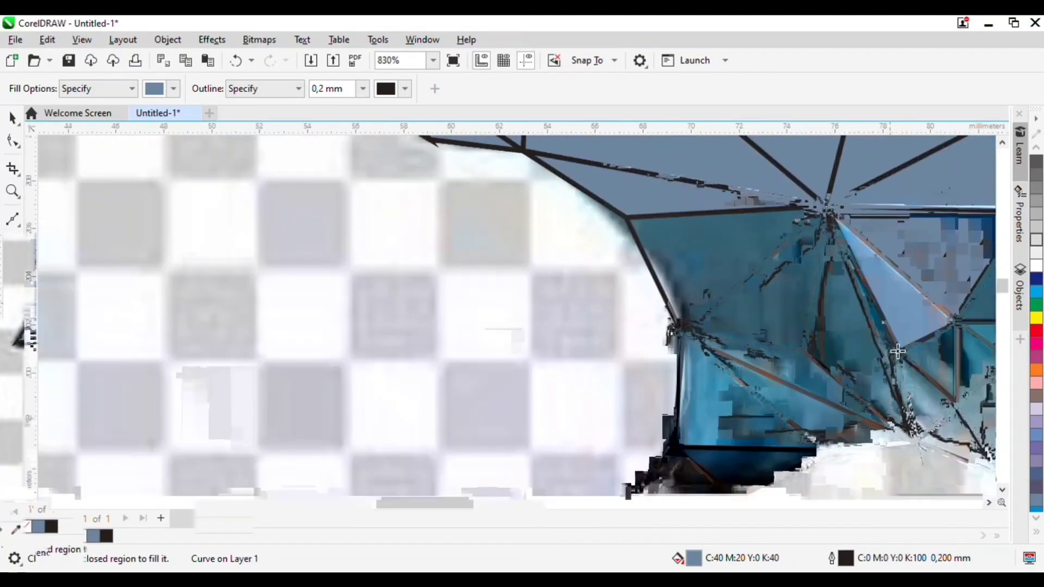
{"action": "left_click", "coordinate": [710, 383]}
{"action": "left_click", "coordinate": [786, 400]}
{"action": "left_click", "coordinate": [797, 383]}
{"action": "left_click", "coordinate": [738, 479]}
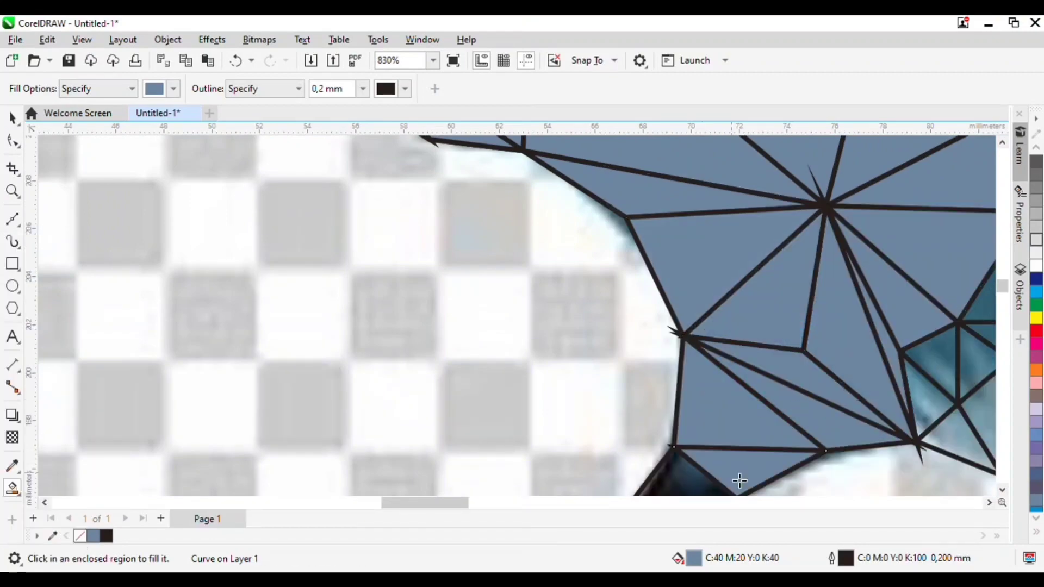
{"action": "left_click", "coordinate": [690, 479]}
Step: Fill the cluster of small belly triangles just in front of the pointed rear fin with the grey-blue
{"action": "scroll", "coordinate": [794, 267], "scroll_direction": "down", "scroll_amount": 4}
{"action": "scroll", "coordinate": [919, 297], "scroll_direction": "up", "scroll_amount": 3}
{"action": "scroll", "coordinate": [839, 342], "scroll_direction": "up", "scroll_amount": 2}
{"action": "left_click", "coordinate": [779, 359]}
{"action": "left_click", "coordinate": [805, 299]}
{"action": "left_click", "coordinate": [842, 305]}
{"action": "left_click", "coordinate": [868, 268]}
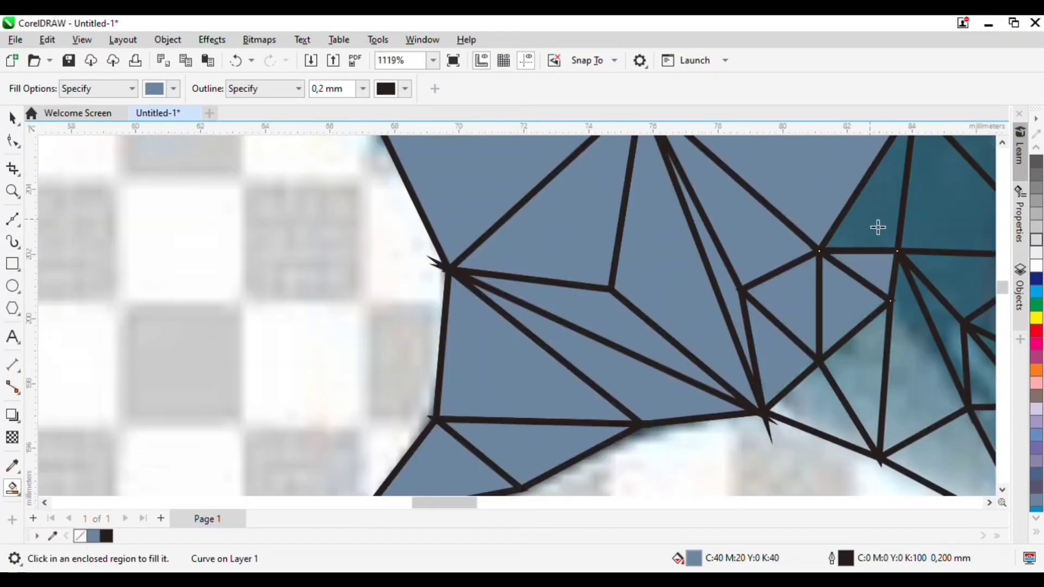
Step: Fill the triangles above and below the small belly cluster, moving toward the left pectoral fin, with the grey-blue
{"action": "left_click", "coordinate": [877, 224]}
{"action": "left_click", "coordinate": [951, 212]}
{"action": "left_click", "coordinate": [963, 275]}
{"action": "left_click", "coordinate": [865, 391]}
{"action": "left_click", "coordinate": [821, 414]}
{"action": "scroll", "coordinate": [821, 413], "scroll_direction": "down", "scroll_amount": 3}
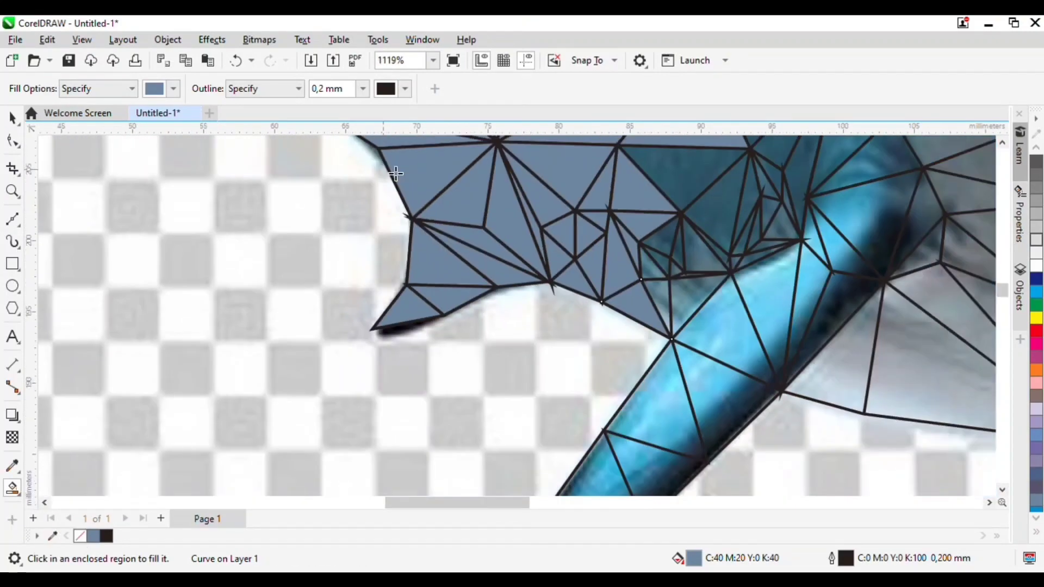
Step: Fill the tiny nested triangles on the belly behind the left pectoral fin with the grey-blue
{"action": "scroll", "coordinate": [634, 230], "scroll_direction": "up", "scroll_amount": 4}
{"action": "left_click", "coordinate": [564, 298]}
{"action": "left_click", "coordinate": [585, 282]}
{"action": "left_click", "coordinate": [604, 217]}
{"action": "left_click", "coordinate": [643, 250]}
{"action": "left_click", "coordinate": [625, 301]}
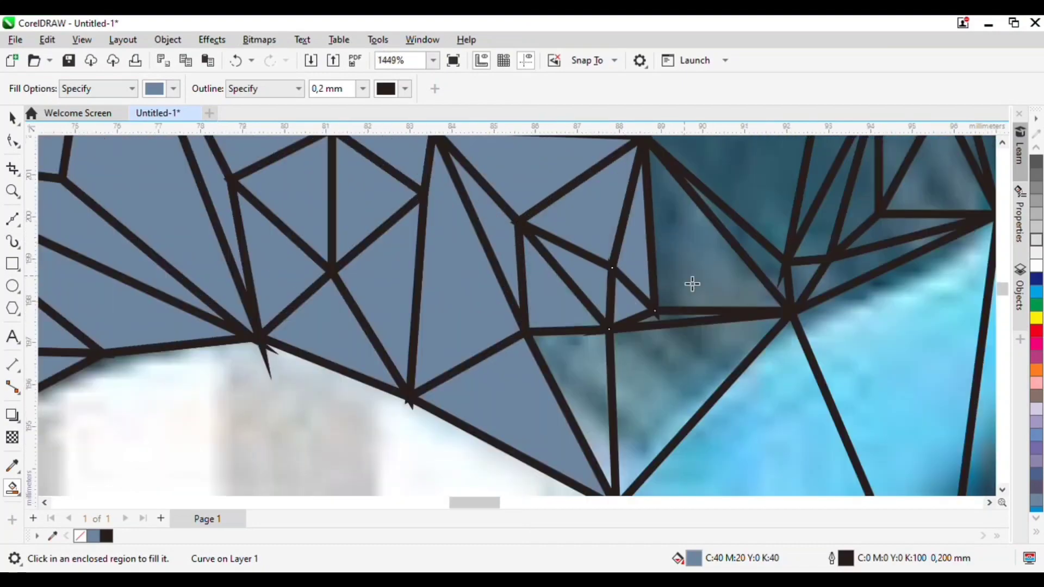
Step: Fill the belly triangles and slivers bordering the rear edge of the left pectoral fin's root with the grey-blue
{"action": "left_click", "coordinate": [690, 285]}
{"action": "left_click", "coordinate": [676, 326]}
{"action": "left_click", "coordinate": [623, 370]}
{"action": "left_click", "coordinate": [590, 372]}
{"action": "left_click", "coordinate": [767, 266]}
{"action": "left_click", "coordinate": [778, 210]}
{"action": "scroll", "coordinate": [704, 397], "scroll_direction": "down", "scroll_amount": 3}
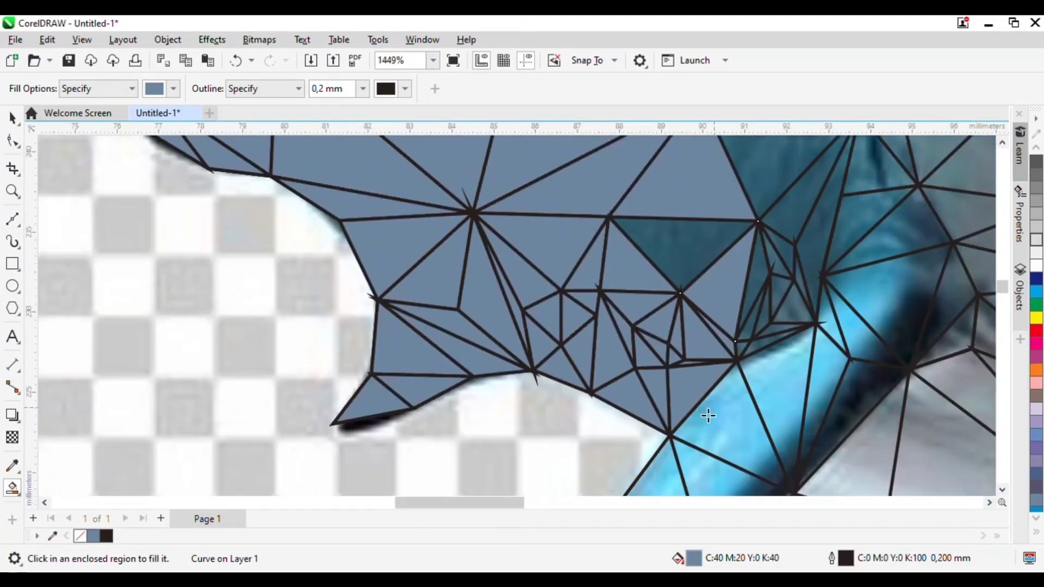
Step: Fill the leftover dark belly triangle and the narrow slivers above the left pectoral fin's root with the grey-blue
{"action": "scroll", "coordinate": [692, 220], "scroll_direction": "up", "scroll_amount": 2}
{"action": "left_click", "coordinate": [723, 245]}
{"action": "left_click", "coordinate": [835, 178]}
{"action": "left_click", "coordinate": [865, 228]}
{"action": "left_click", "coordinate": [892, 336]}
{"action": "left_click", "coordinate": [870, 386]}
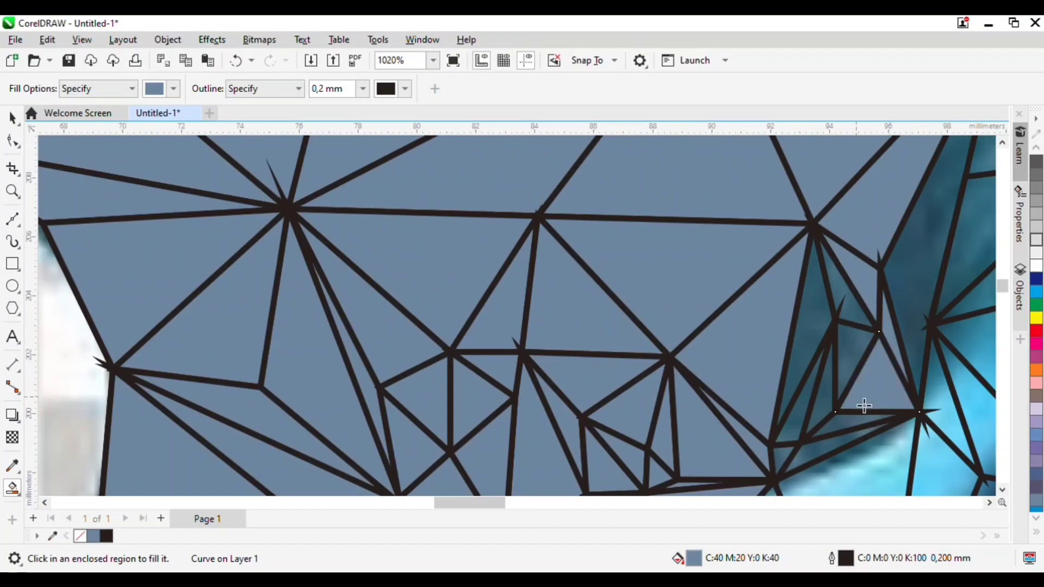
{"action": "left_click", "coordinate": [808, 419]}
{"action": "left_click", "coordinate": [865, 352]}
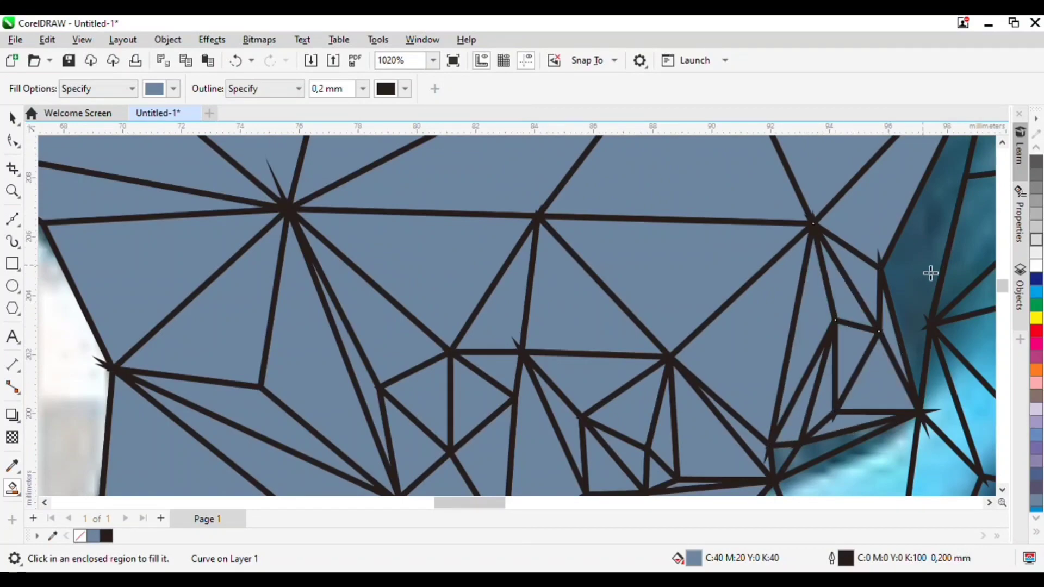
Step: Fill the teal side-body triangles directly above the root of the left pectoral fin with the grey-blue
{"action": "scroll", "coordinate": [736, 286], "scroll_direction": "down", "scroll_amount": 4}
{"action": "scroll", "coordinate": [736, 287], "scroll_direction": "up", "scroll_amount": 3}
{"action": "left_click", "coordinate": [603, 289]}
{"action": "left_click", "coordinate": [629, 304]}
{"action": "left_click", "coordinate": [643, 345]}
{"action": "left_click", "coordinate": [640, 411]}
Step: Fill the triangles where the left pectoral fin joins the side of the body with the grey-blue
{"action": "scroll", "coordinate": [697, 286], "scroll_direction": "down", "scroll_amount": 2}
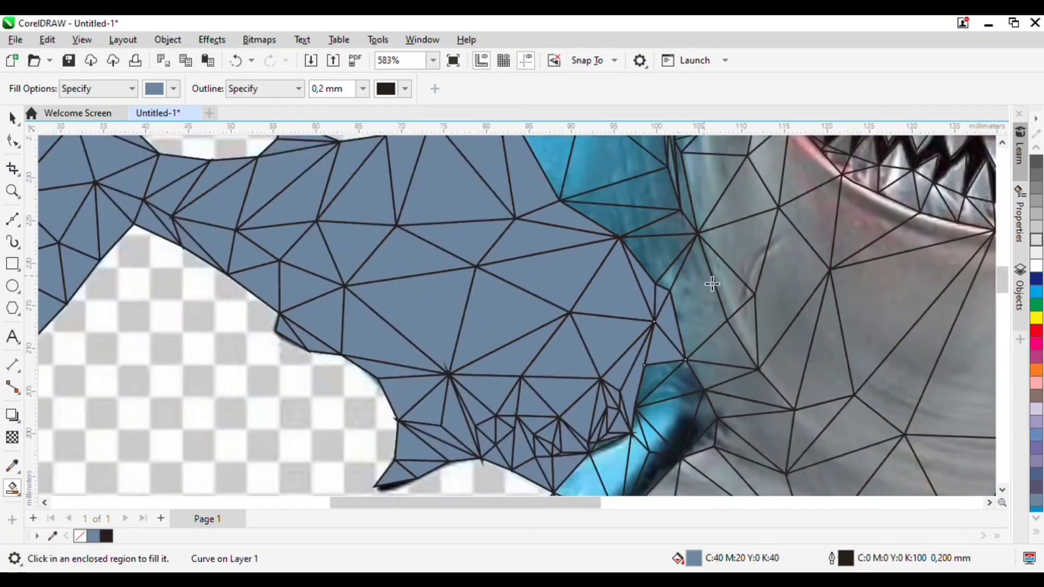
{"action": "scroll", "coordinate": [712, 284], "scroll_direction": "up", "scroll_amount": 2}
{"action": "left_click", "coordinate": [683, 338]}
{"action": "left_click", "coordinate": [713, 422]}
{"action": "left_click", "coordinate": [773, 424]}
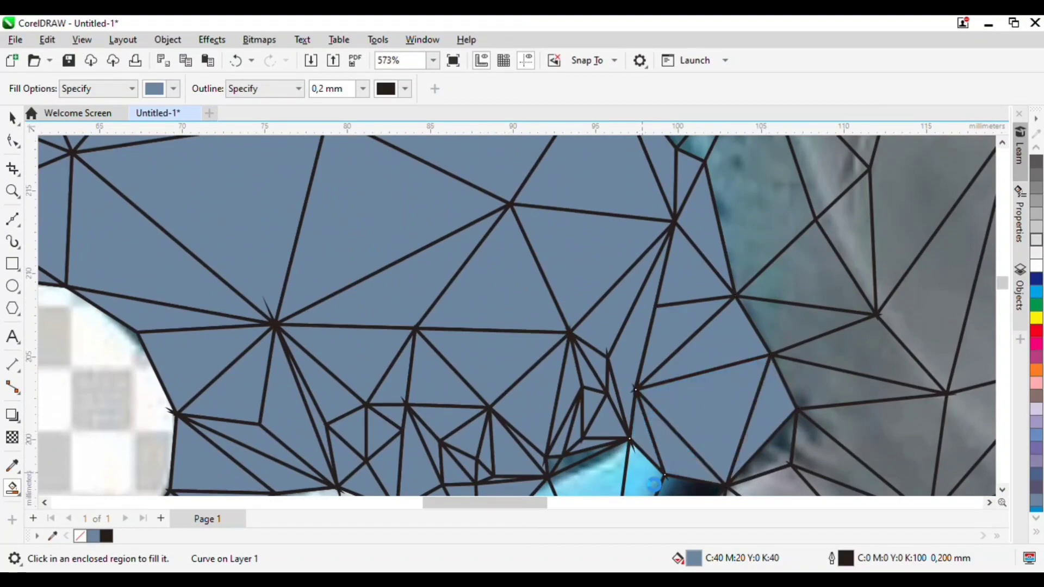
{"action": "left_click", "coordinate": [654, 484]}
Step: Fill the bright blue triangles in the upper part of the left pectoral fin with the grey-blue
{"action": "scroll", "coordinate": [779, 219], "scroll_direction": "down", "scroll_amount": 3}
{"action": "scroll", "coordinate": [682, 329], "scroll_direction": "up", "scroll_amount": 6}
{"action": "left_click", "coordinate": [683, 330]}
{"action": "left_click", "coordinate": [753, 343]}
{"action": "scroll", "coordinate": [777, 170], "scroll_direction": "down", "scroll_amount": 3}
{"action": "left_click", "coordinate": [721, 321]}
{"action": "left_click", "coordinate": [710, 390]}
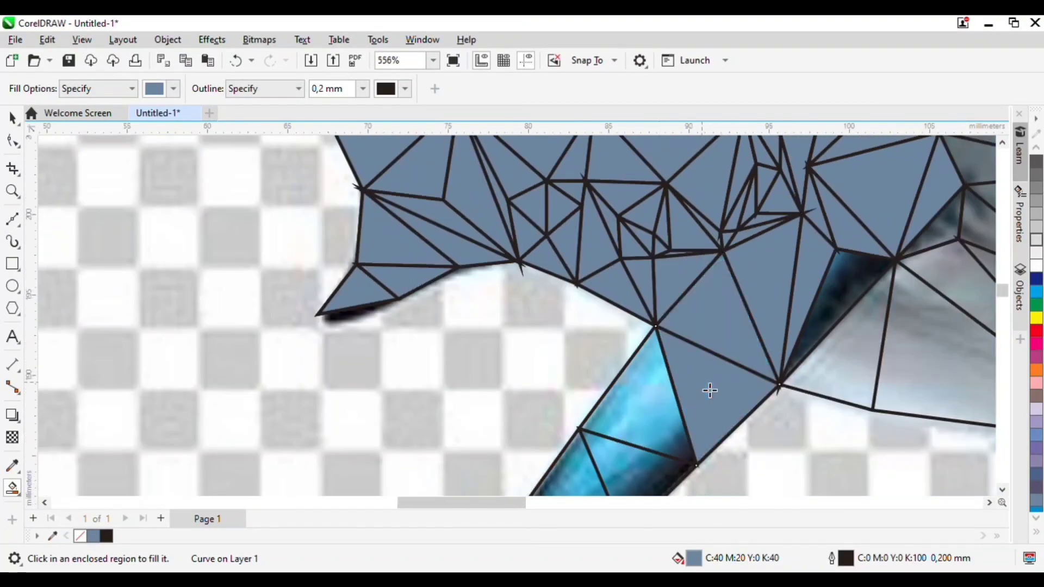
{"action": "left_click", "coordinate": [660, 406]}
Step: Fill the remaining triangles of the left pectoral fin down to its tip with the grey-blue
{"action": "scroll", "coordinate": [659, 405], "scroll_direction": "down", "scroll_amount": 3}
{"action": "scroll", "coordinate": [761, 218], "scroll_direction": "up", "scroll_amount": 4}
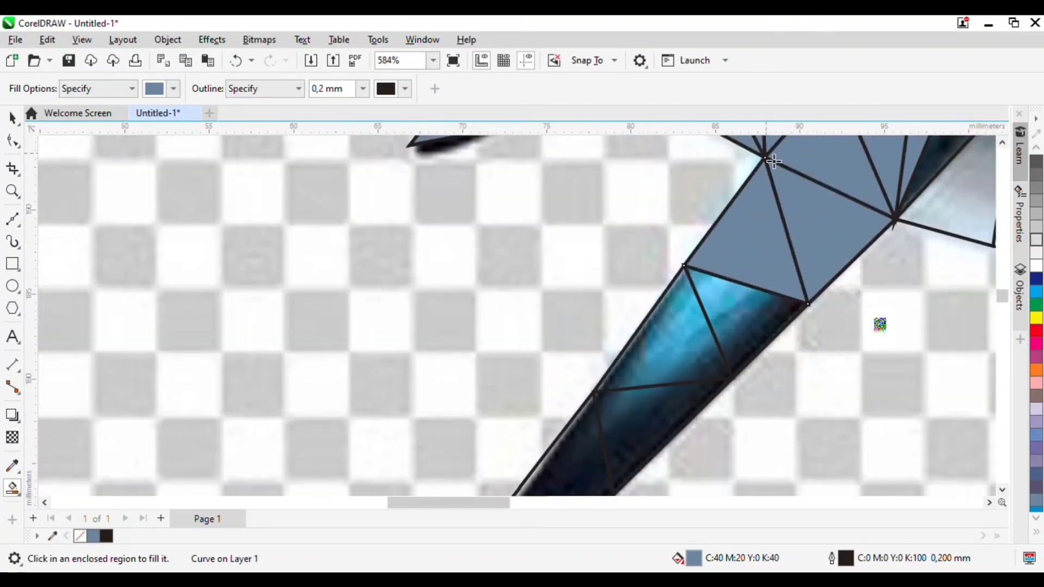
{"action": "scroll", "coordinate": [676, 401], "scroll_direction": "down", "scroll_amount": 3}
{"action": "scroll", "coordinate": [669, 384], "scroll_direction": "up", "scroll_amount": 2}
{"action": "left_click", "coordinate": [662, 385]}
{"action": "left_click", "coordinate": [709, 347]}
{"action": "left_click", "coordinate": [710, 315]}
{"action": "left_click", "coordinate": [788, 274]}
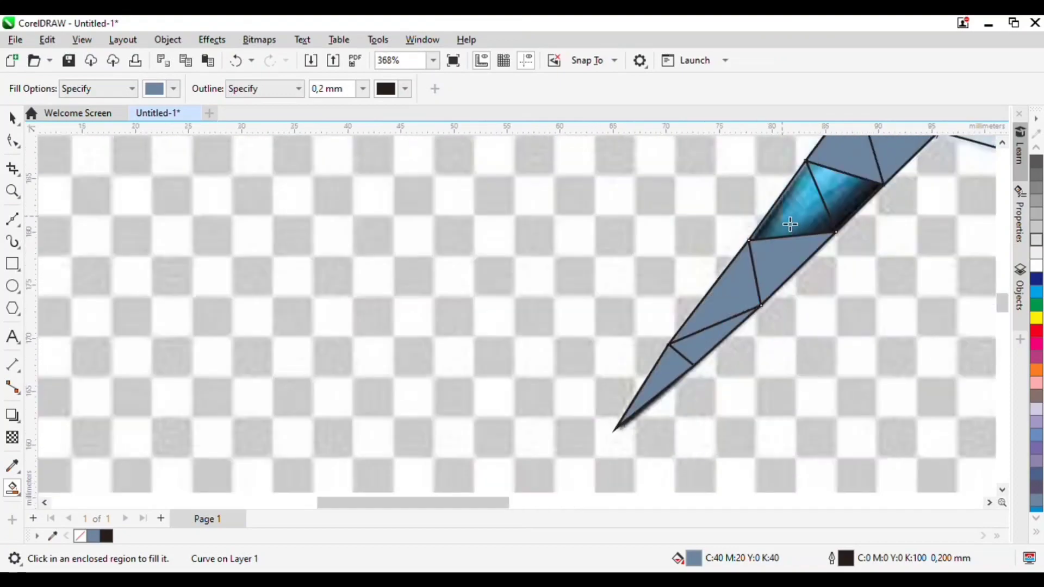
{"action": "left_click", "coordinate": [790, 224]}
Step: Fill the grey underside triangles in front of the left pectoral fin with the grey-blue
{"action": "scroll", "coordinate": [618, 292], "scroll_direction": "down", "scroll_amount": 3}
{"action": "scroll", "coordinate": [683, 280], "scroll_direction": "up", "scroll_amount": 3}
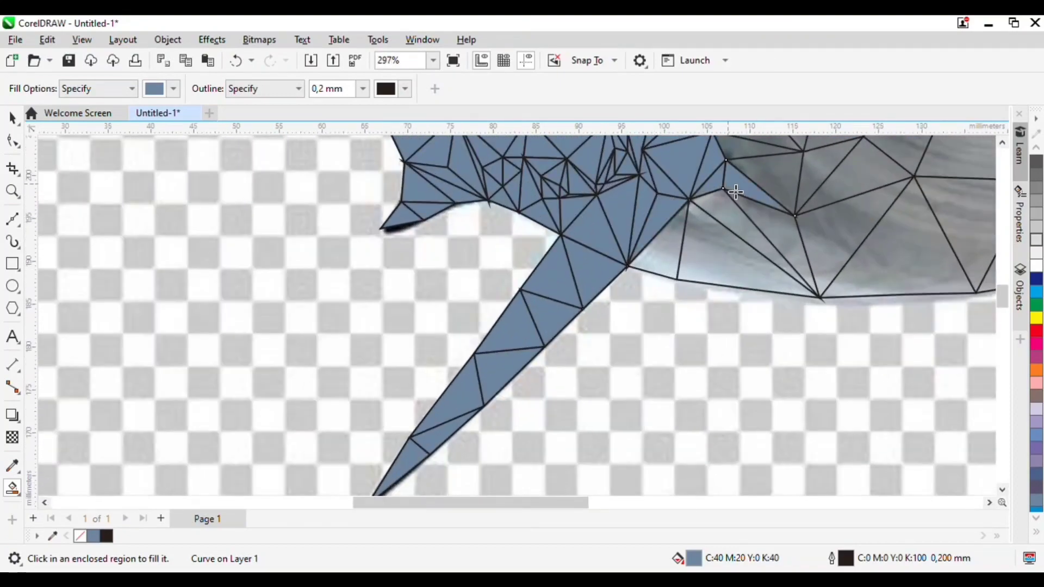
{"action": "left_click", "coordinate": [734, 216]}
{"action": "left_click", "coordinate": [721, 248]}
{"action": "left_click", "coordinate": [668, 248]}
{"action": "left_click", "coordinate": [782, 236]}
{"action": "left_click", "coordinate": [794, 194]}
{"action": "left_click", "coordinate": [755, 153]}
{"action": "scroll", "coordinate": [723, 272], "scroll_direction": "down", "scroll_amount": 2}
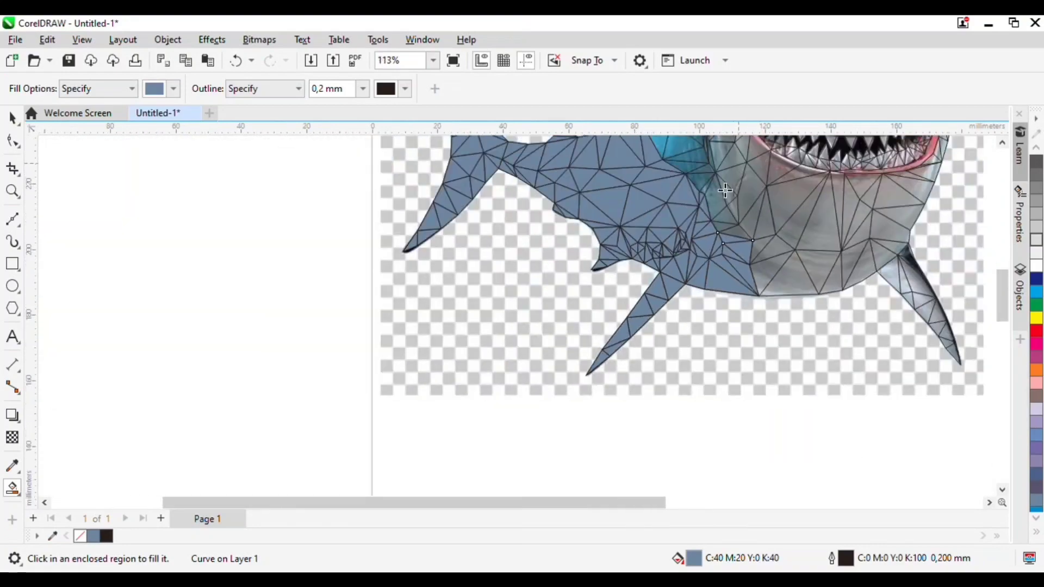
Step: Fill the side triangles rising from the left pectoral fin toward the gills with the grey-blue
{"action": "scroll", "coordinate": [726, 191], "scroll_direction": "up", "scroll_amount": 3}
{"action": "left_click", "coordinate": [728, 225]}
{"action": "left_click", "coordinate": [697, 190]}
{"action": "left_click", "coordinate": [689, 180]}
{"action": "left_click", "coordinate": [702, 152]}
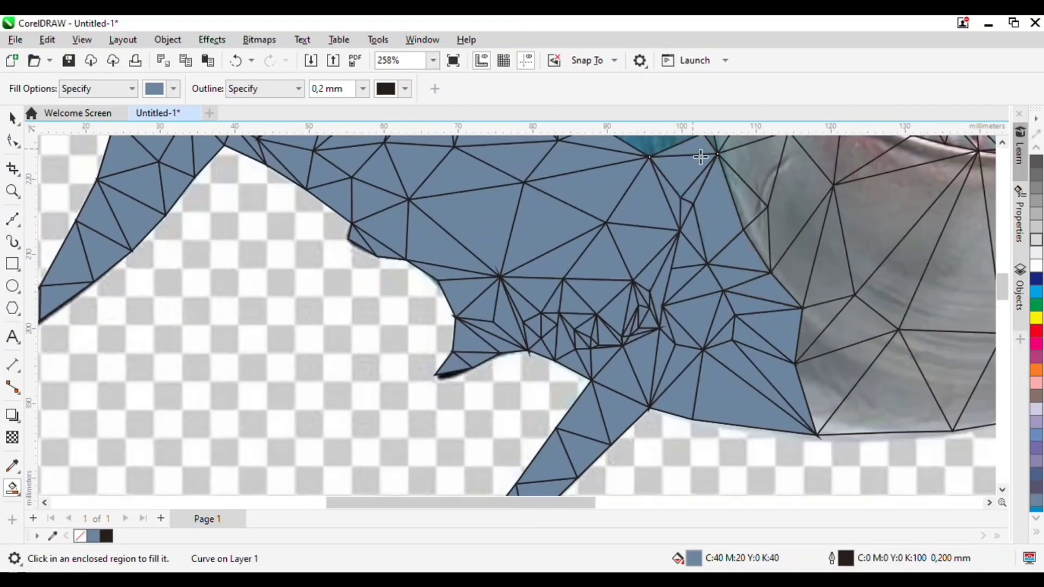
Step: Fill the teal body triangles beside the gills and toward the upper back with the grey-blue
{"action": "scroll", "coordinate": [674, 294], "scroll_direction": "down", "scroll_amount": 2}
{"action": "scroll", "coordinate": [661, 233], "scroll_direction": "up", "scroll_amount": 2}
{"action": "left_click", "coordinate": [667, 252]}
{"action": "left_click", "coordinate": [674, 242]}
{"action": "left_click", "coordinate": [613, 201]}
{"action": "scroll", "coordinate": [614, 200], "scroll_direction": "down", "scroll_amount": 2}
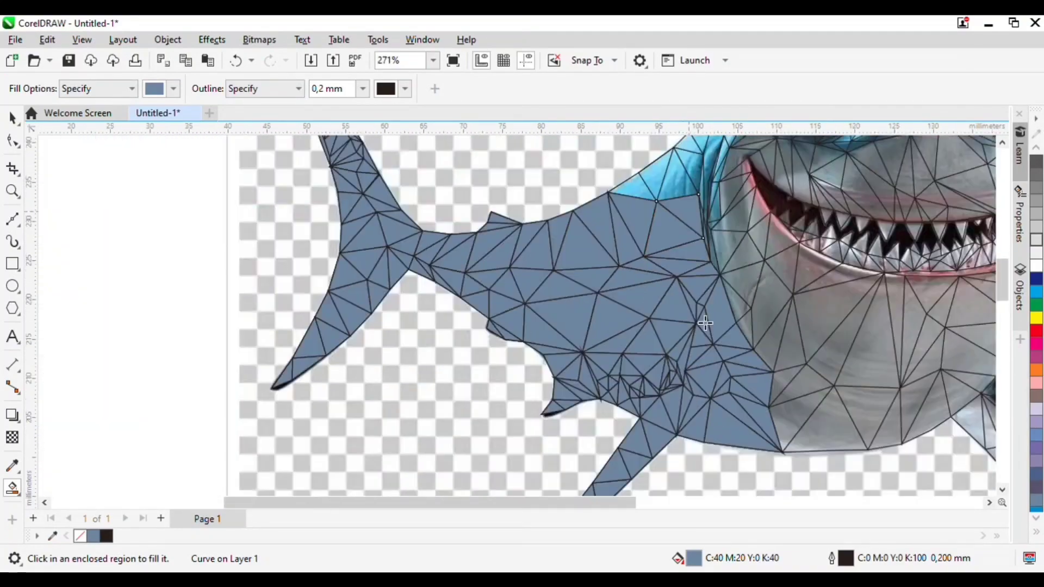
Step: Fill the upper back triangles next to the head and the narrow gill slivers with the grey-blue
{"action": "scroll", "coordinate": [643, 231], "scroll_direction": "up", "scroll_amount": 2}
{"action": "left_click", "coordinate": [643, 230]}
{"action": "left_click", "coordinate": [704, 231]}
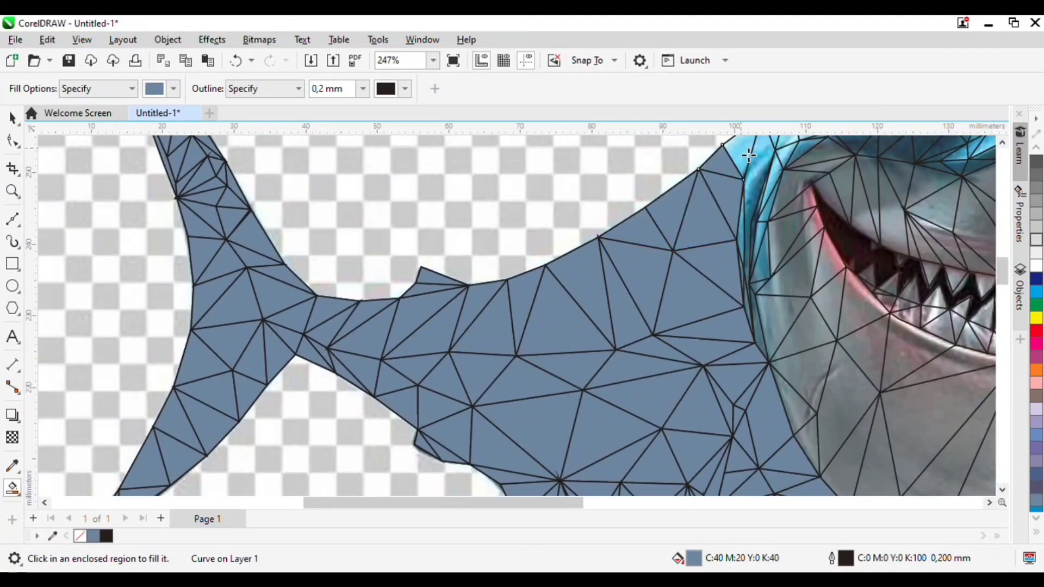
{"action": "left_click", "coordinate": [766, 170]}
{"action": "scroll", "coordinate": [748, 254], "scroll_direction": "up", "scroll_amount": 3}
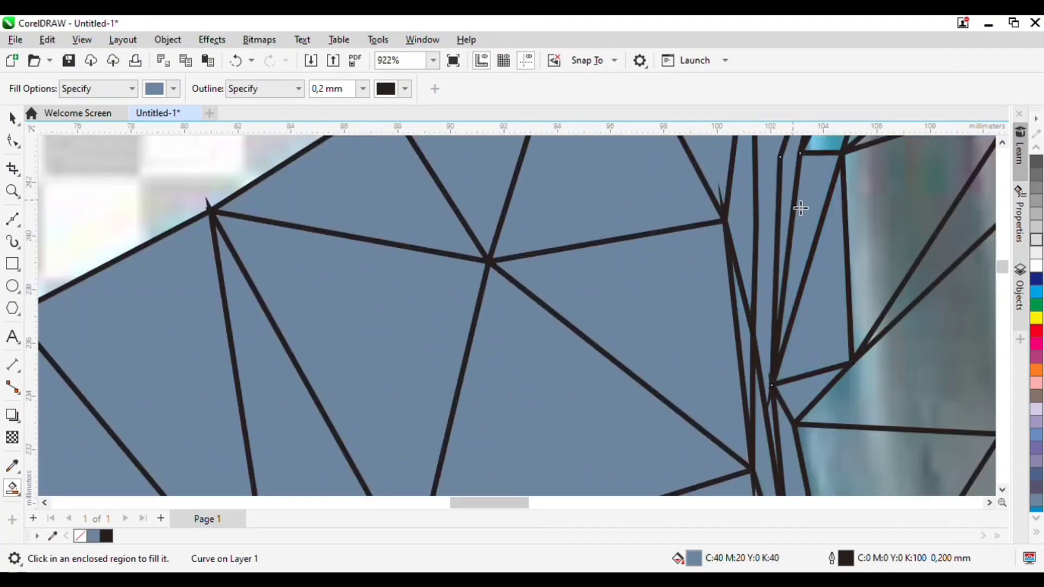
Step: Fill the remaining narrow slivers between the gill lines and the cheek with the grey-blue
{"action": "scroll", "coordinate": [800, 209], "scroll_direction": "down", "scroll_amount": 3}
{"action": "scroll", "coordinate": [839, 171], "scroll_direction": "up", "scroll_amount": 2}
{"action": "left_click", "coordinate": [796, 190]}
{"action": "left_click", "coordinate": [779, 317]}
Step: Fill the triangles above the gills, from the cheek up to the dorsal fin's base, with the grey-blue
{"action": "scroll", "coordinate": [781, 317], "scroll_direction": "down", "scroll_amount": 3}
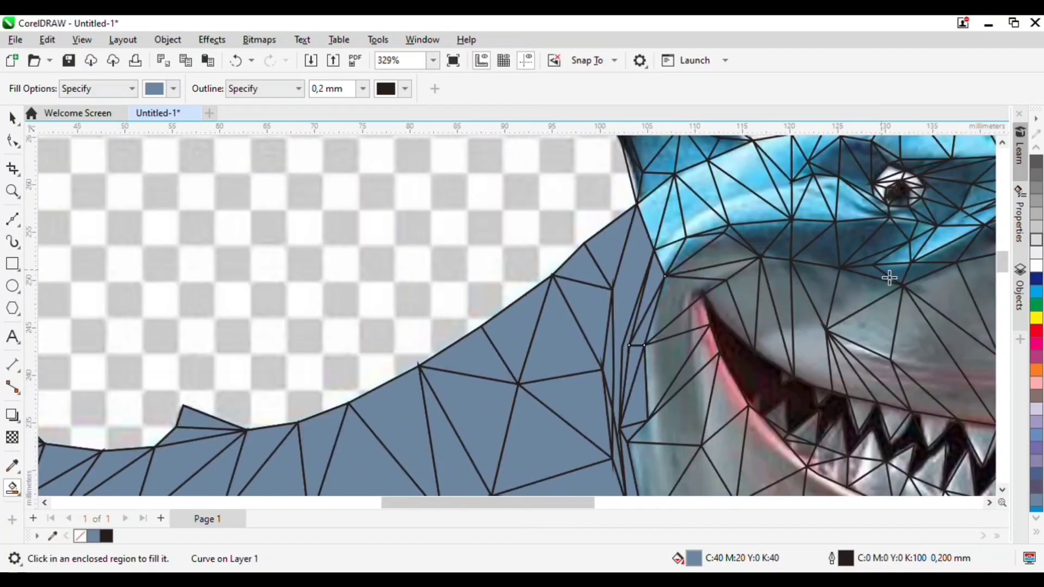
{"action": "scroll", "coordinate": [651, 217], "scroll_direction": "up", "scroll_amount": 2}
{"action": "left_click", "coordinate": [654, 205]}
{"action": "left_click", "coordinate": [710, 235]}
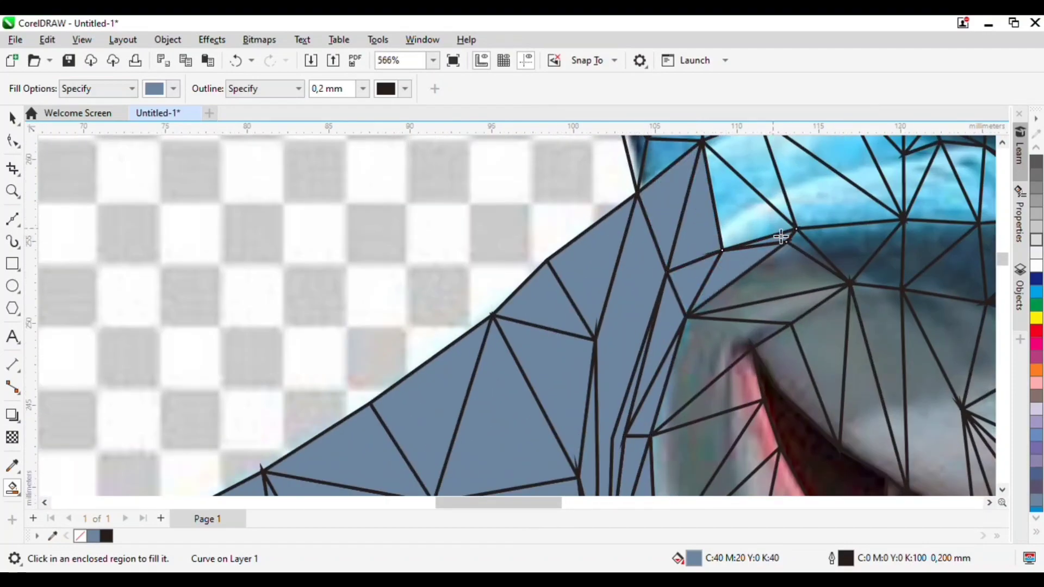
{"action": "left_click", "coordinate": [769, 223]}
{"action": "left_click", "coordinate": [765, 189]}
{"action": "left_click", "coordinate": [645, 170]}
{"action": "left_click", "coordinate": [641, 153]}
Step: Fill the lower and front triangles of the dorsal fin with the grey-blue
{"action": "scroll", "coordinate": [657, 261], "scroll_direction": "down", "scroll_amount": 3}
{"action": "scroll", "coordinate": [658, 228], "scroll_direction": "up", "scroll_amount": 3}
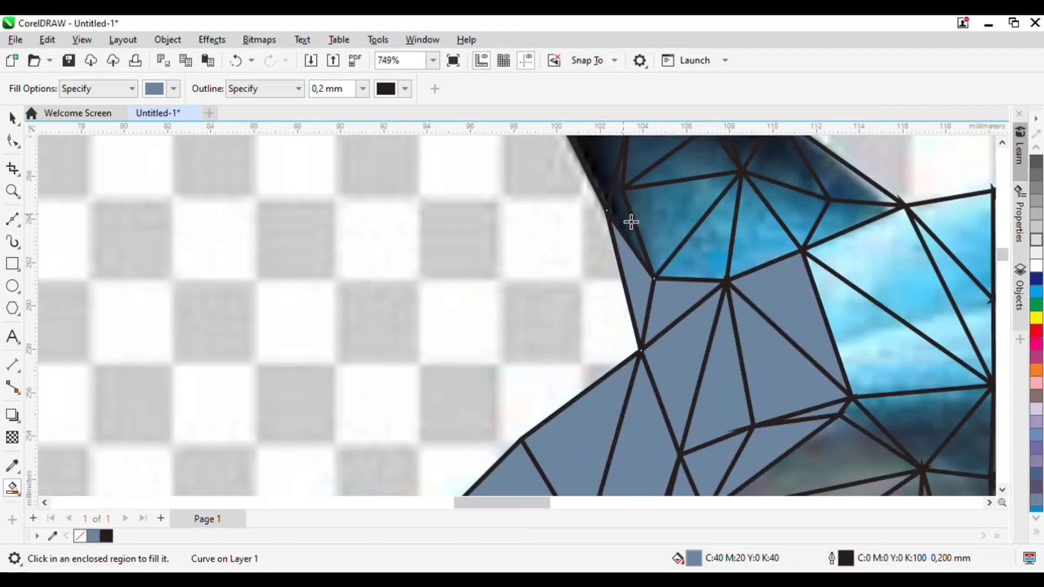
{"action": "left_click", "coordinate": [631, 222]}
{"action": "left_click", "coordinate": [683, 218]}
{"action": "left_click", "coordinate": [701, 239]}
{"action": "left_click", "coordinate": [783, 218]}
{"action": "left_click", "coordinate": [845, 220]}
{"action": "left_click", "coordinate": [848, 174]}
{"action": "left_click", "coordinate": [783, 177]}
{"action": "left_click", "coordinate": [745, 149]}
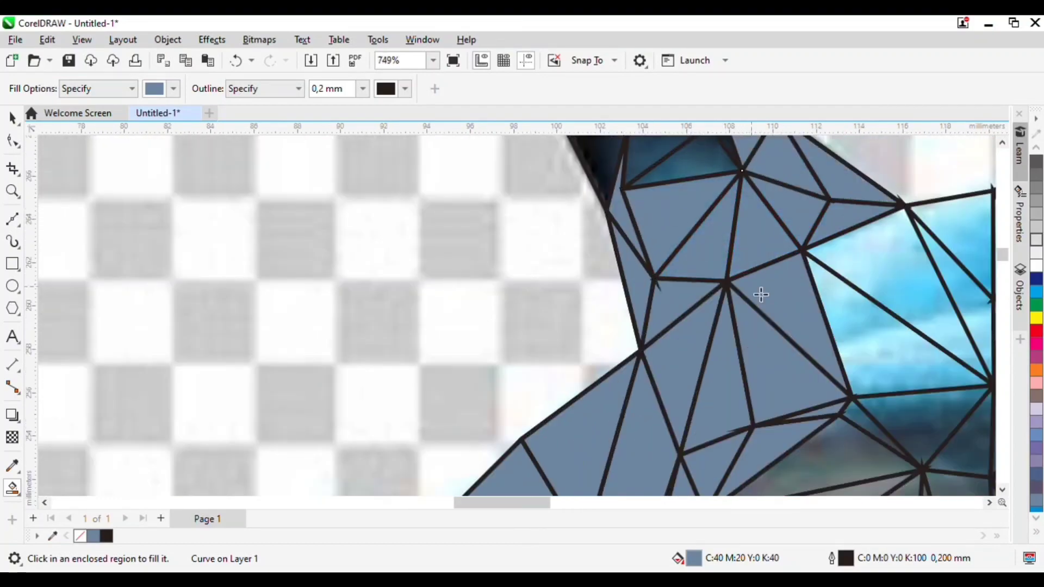
Step: Fill the upper triangles and dark pointed tip of the dorsal fin with the grey-blue
{"action": "scroll", "coordinate": [685, 257], "scroll_direction": "down", "scroll_amount": 1}
{"action": "scroll", "coordinate": [730, 384], "scroll_direction": "up", "scroll_amount": 3}
{"action": "left_click", "coordinate": [701, 375]}
{"action": "left_click", "coordinate": [660, 326]}
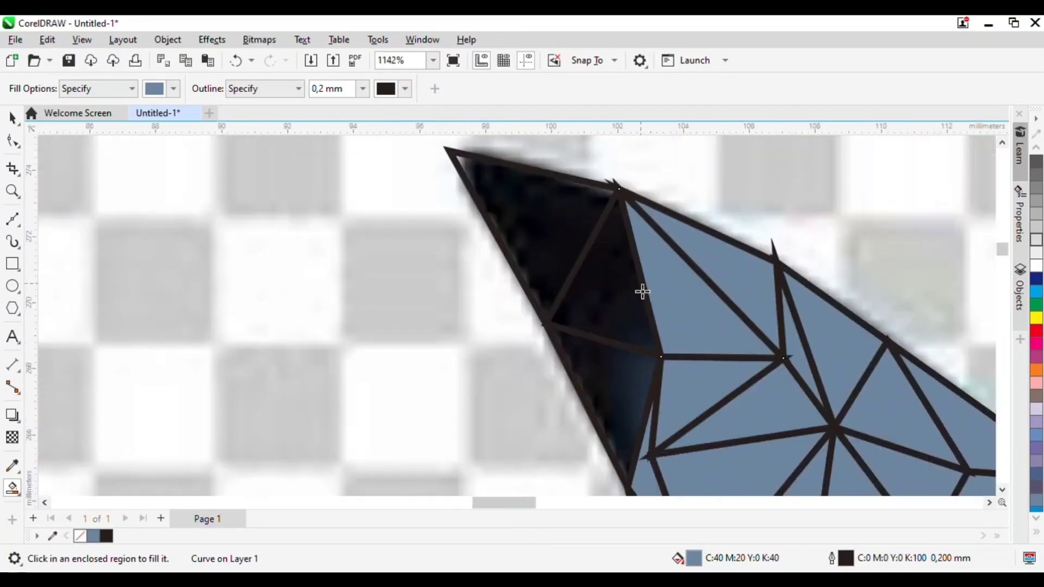
{"action": "left_click", "coordinate": [625, 286]}
{"action": "left_click", "coordinate": [565, 229]}
{"action": "left_click", "coordinate": [622, 387]}
Step: Fill the light-blue head triangles between the dorsal fin and the left eye with the grey-blue
{"action": "scroll", "coordinate": [622, 380], "scroll_direction": "down", "scroll_amount": 3}
{"action": "scroll", "coordinate": [669, 386], "scroll_direction": "up", "scroll_amount": 1}
{"action": "left_click", "coordinate": [657, 389]}
{"action": "left_click", "coordinate": [661, 359]}
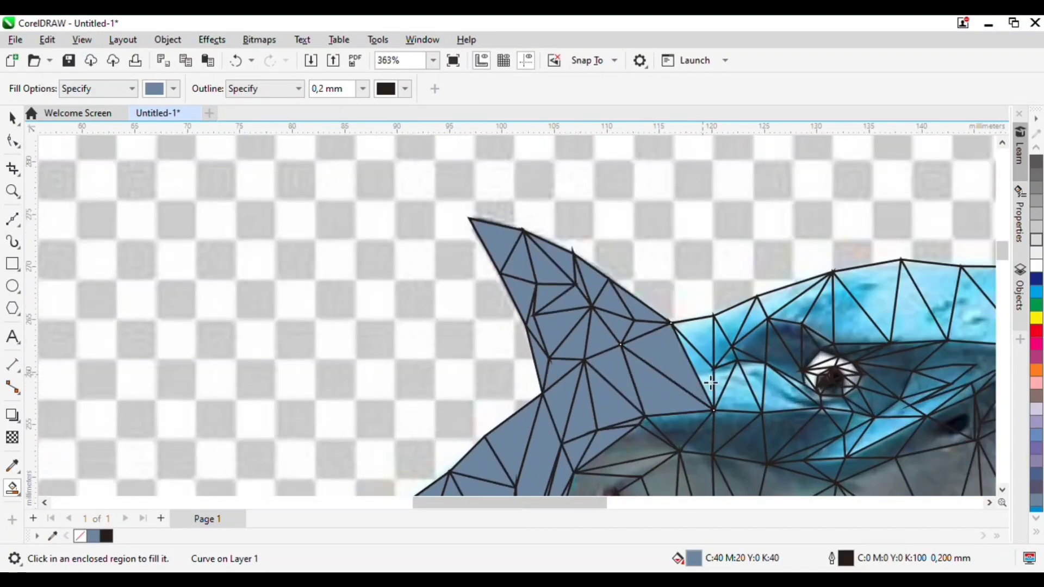
{"action": "left_click", "coordinate": [760, 341]}
{"action": "scroll", "coordinate": [760, 341], "scroll_direction": "up", "scroll_amount": 2}
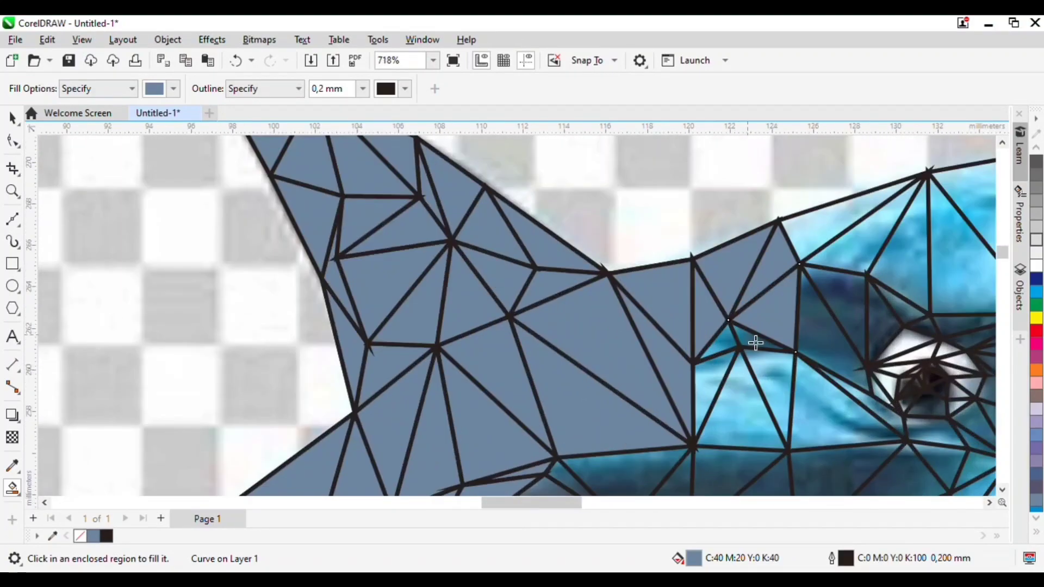
{"action": "left_click", "coordinate": [734, 348]}
{"action": "left_click", "coordinate": [722, 392]}
{"action": "left_click", "coordinate": [778, 381]}
{"action": "left_click", "coordinate": [837, 415]}
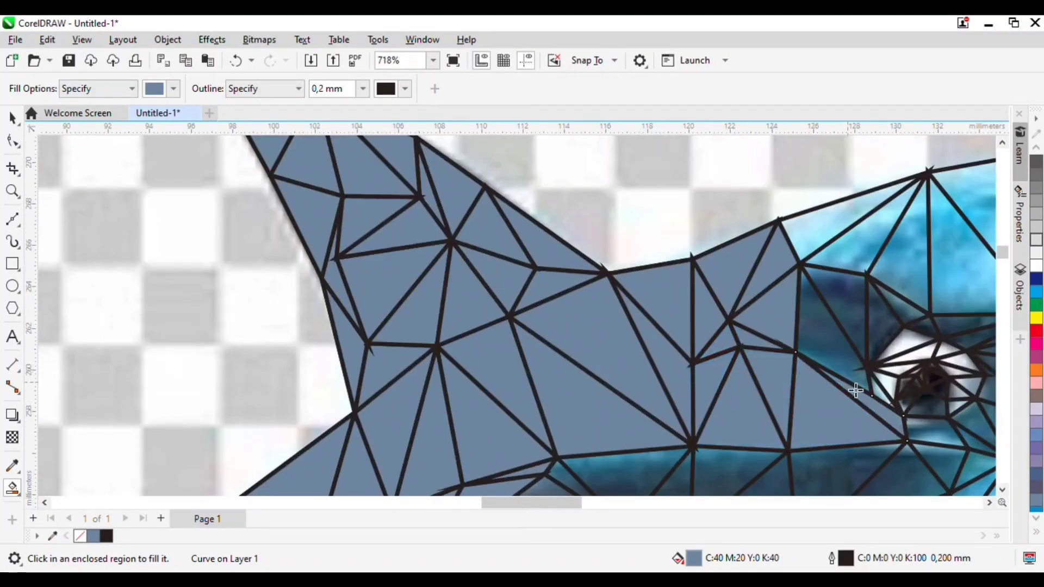
Step: Fill the triangles bordering the back and top of the left eye with the grey-blue
{"action": "left_click", "coordinate": [856, 389]}
{"action": "left_click", "coordinate": [851, 305]}
{"action": "left_click", "coordinate": [897, 283]}
{"action": "left_click", "coordinate": [878, 247]}
Step: Fill the left eye's pupil triangles and the adjoining white slivers with the grey-blue
{"action": "scroll", "coordinate": [878, 247], "scroll_direction": "down", "scroll_amount": 3}
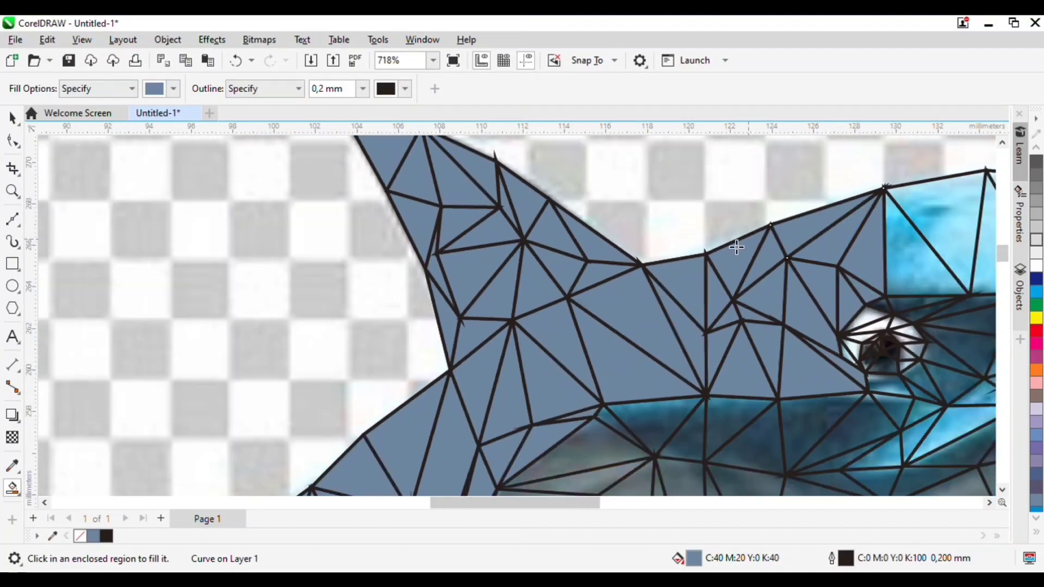
{"action": "scroll", "coordinate": [917, 253], "scroll_direction": "up", "scroll_amount": 6}
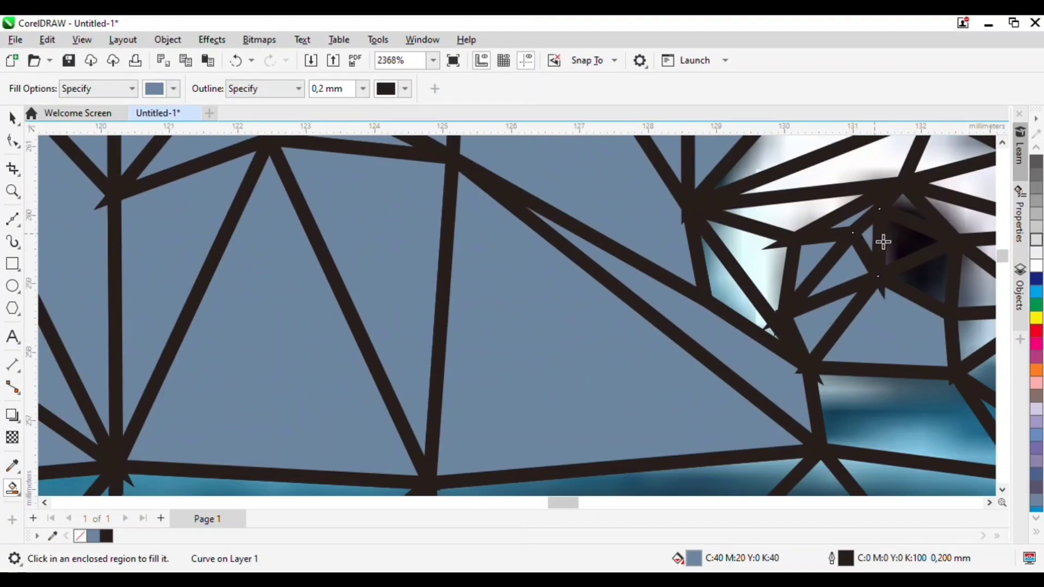
{"action": "left_click", "coordinate": [921, 220]}
{"action": "left_click", "coordinate": [940, 269]}
{"action": "left_click", "coordinate": [805, 222]}
{"action": "left_click", "coordinate": [821, 172]}
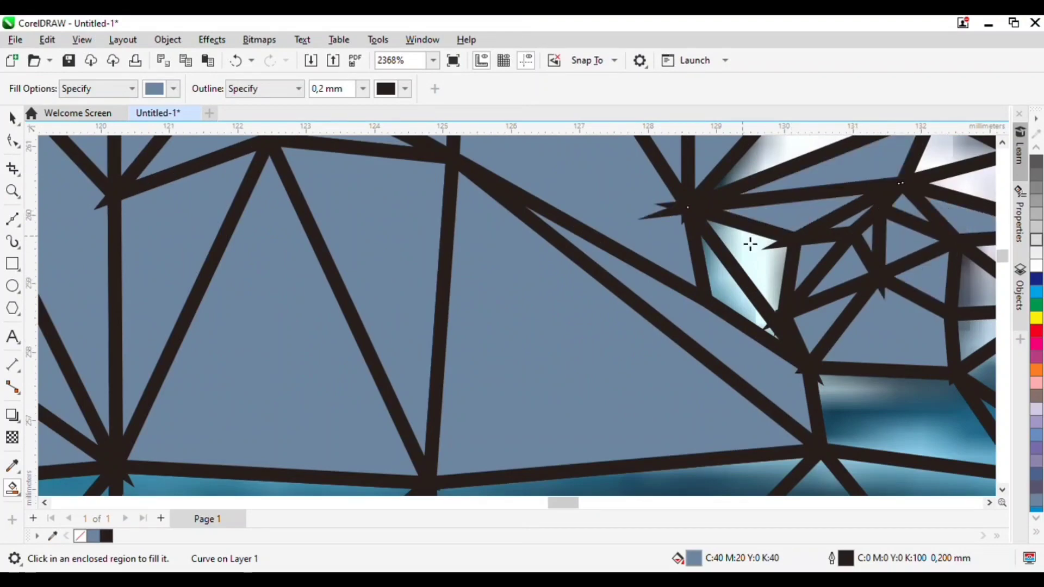
Step: Fill the rear white corner and the upper white triangles of the left eye with the grey-blue
{"action": "left_click", "coordinate": [750, 243]}
{"action": "left_click", "coordinate": [721, 296]}
{"action": "scroll", "coordinate": [642, 297], "scroll_direction": "down", "scroll_amount": 2}
{"action": "left_click", "coordinate": [688, 228]}
{"action": "scroll", "coordinate": [689, 217], "scroll_direction": "up", "scroll_amount": 2}
{"action": "left_click", "coordinate": [810, 231]}
{"action": "left_click", "coordinate": [877, 283]}
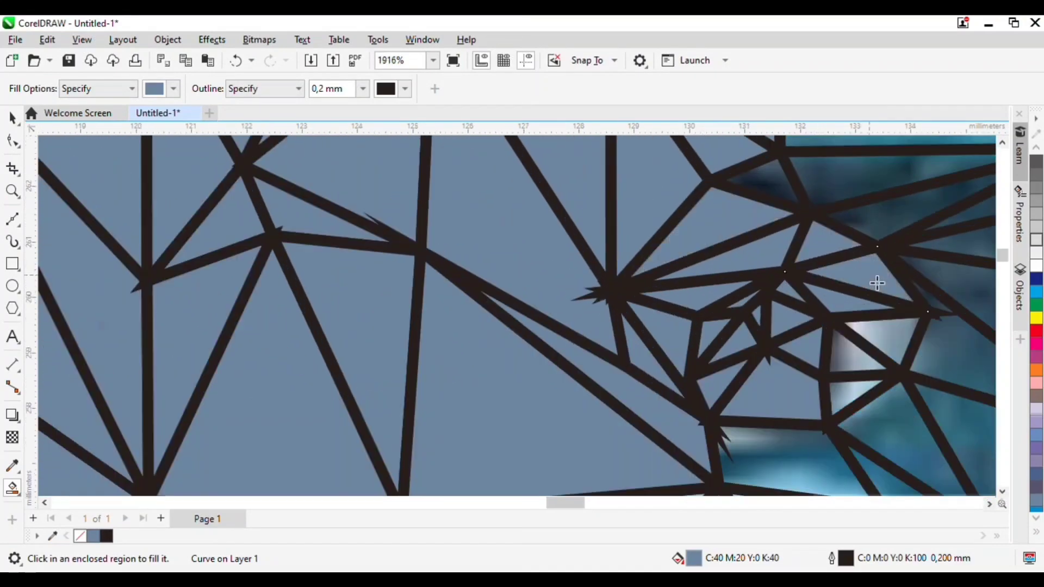
Step: Fill the front white pieces of the left eye and the triangles directly beneath it with the grey-blue
{"action": "left_click", "coordinate": [860, 368]}
{"action": "left_click", "coordinate": [851, 394]}
{"action": "left_click", "coordinate": [876, 424]}
{"action": "left_click", "coordinate": [816, 452]}
{"action": "scroll", "coordinate": [750, 321], "scroll_direction": "down", "scroll_amount": 2}
{"action": "left_click", "coordinate": [808, 409]}
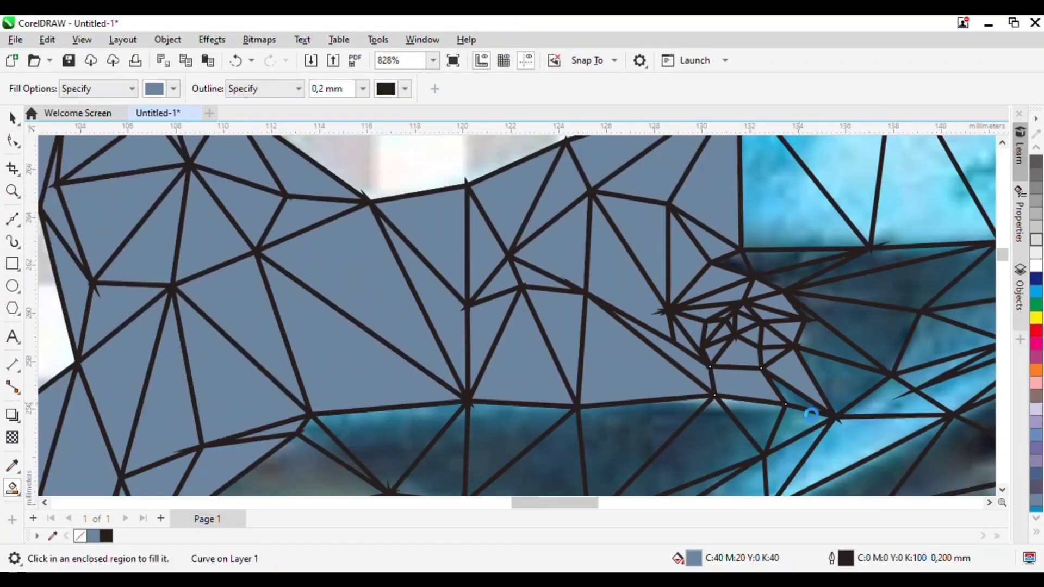
Step: Fill the dark teal triangles in front of and just above the left eye with the grey-blue
{"action": "left_click", "coordinate": [854, 393]}
{"action": "left_click", "coordinate": [841, 348]}
{"action": "left_click", "coordinate": [846, 334]}
{"action": "left_click", "coordinate": [880, 283]}
{"action": "left_click", "coordinate": [878, 267]}
{"action": "left_click", "coordinate": [793, 273]}
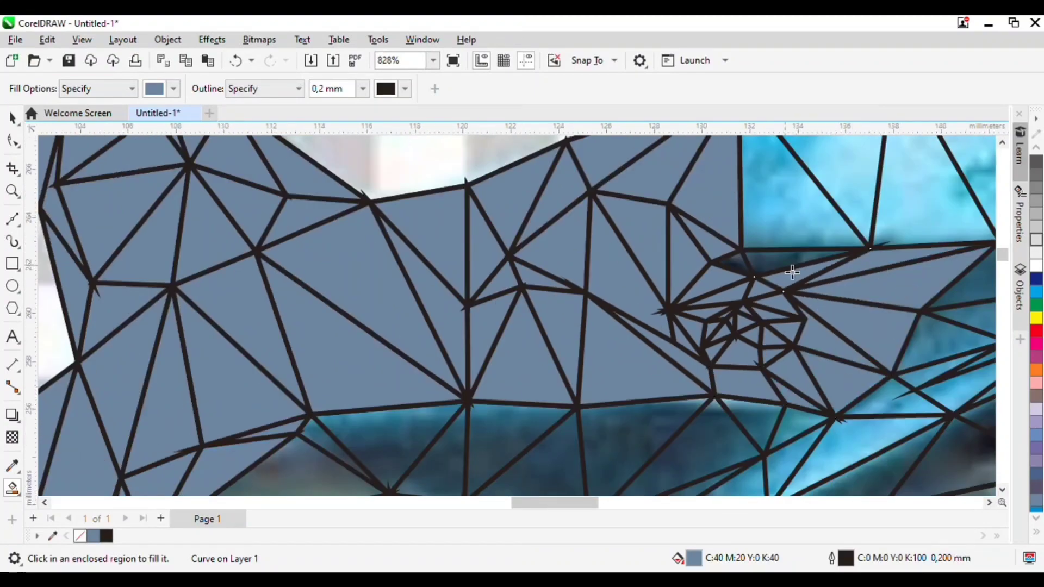
{"action": "left_click", "coordinate": [748, 269]}
Step: Fill the light-blue triangles along the top of the head to the right brow with the grey-blue
{"action": "left_click", "coordinate": [772, 235]}
{"action": "left_click", "coordinate": [873, 161]}
{"action": "left_click", "coordinate": [913, 207]}
{"action": "scroll", "coordinate": [876, 317], "scroll_direction": "down", "scroll_amount": 6}
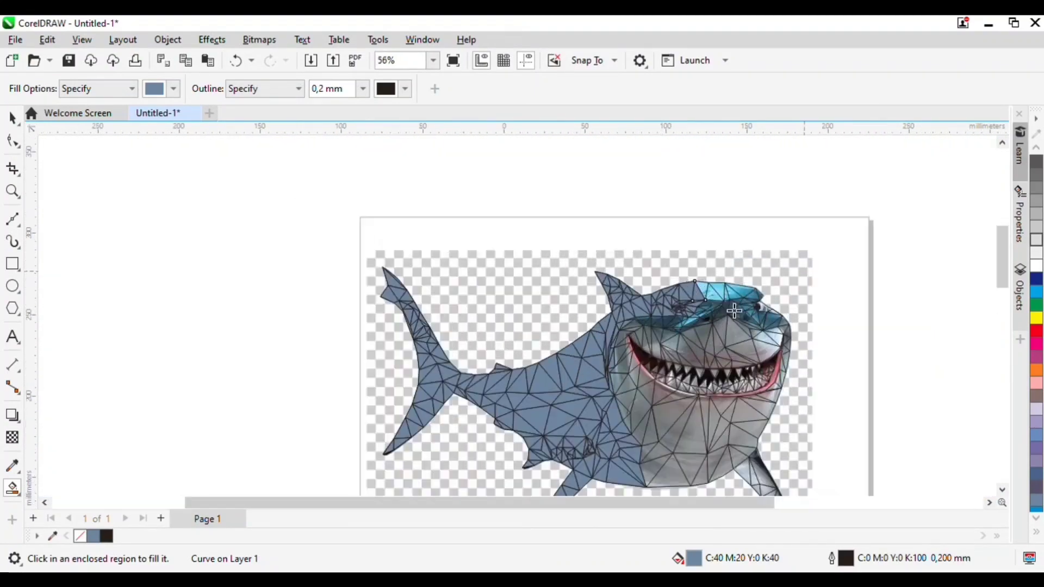
{"action": "scroll", "coordinate": [734, 311], "scroll_direction": "up", "scroll_amount": 3}
{"action": "left_click", "coordinate": [679, 295]}
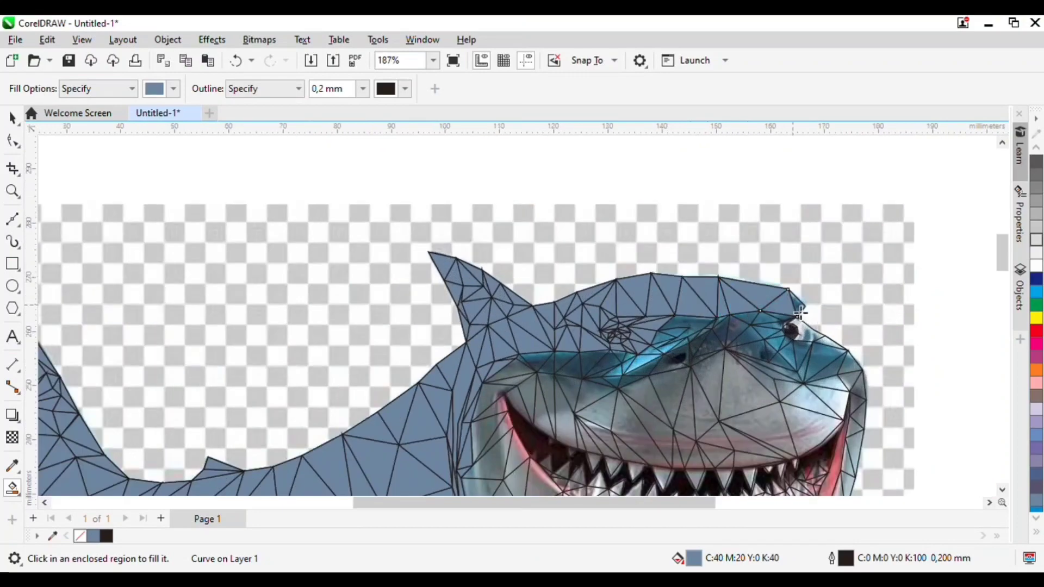
{"action": "left_click", "coordinate": [799, 310]}
Step: Fill the brow triangles between the eyes and the elongated shapes above the nostril with the grey-blue
{"action": "scroll", "coordinate": [801, 313], "scroll_direction": "up", "scroll_amount": 1}
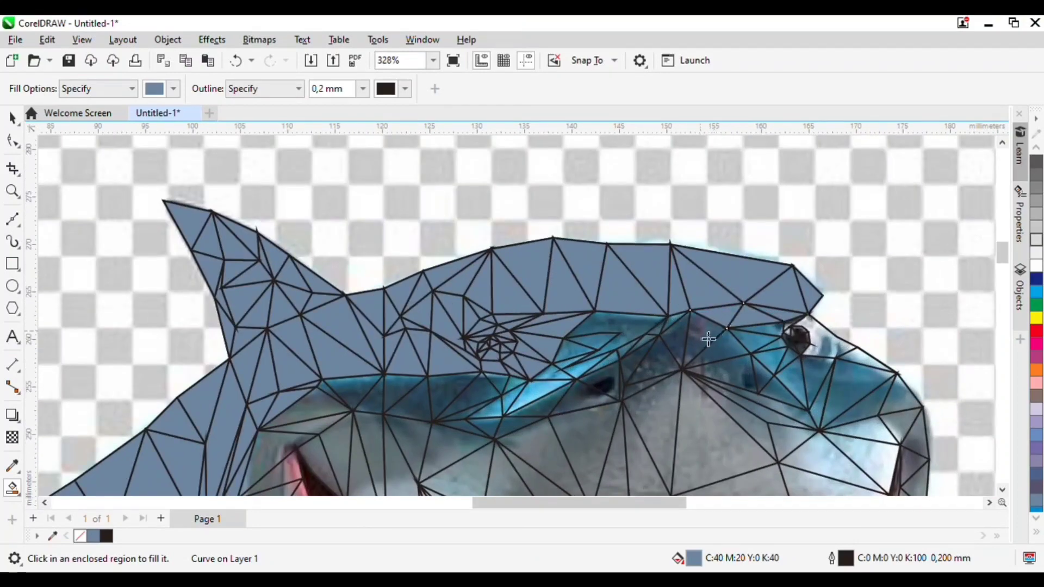
{"action": "left_click", "coordinate": [709, 339]}
{"action": "scroll", "coordinate": [701, 339], "scroll_direction": "up", "scroll_amount": 2}
{"action": "left_click", "coordinate": [664, 329]}
{"action": "left_click", "coordinate": [443, 356]}
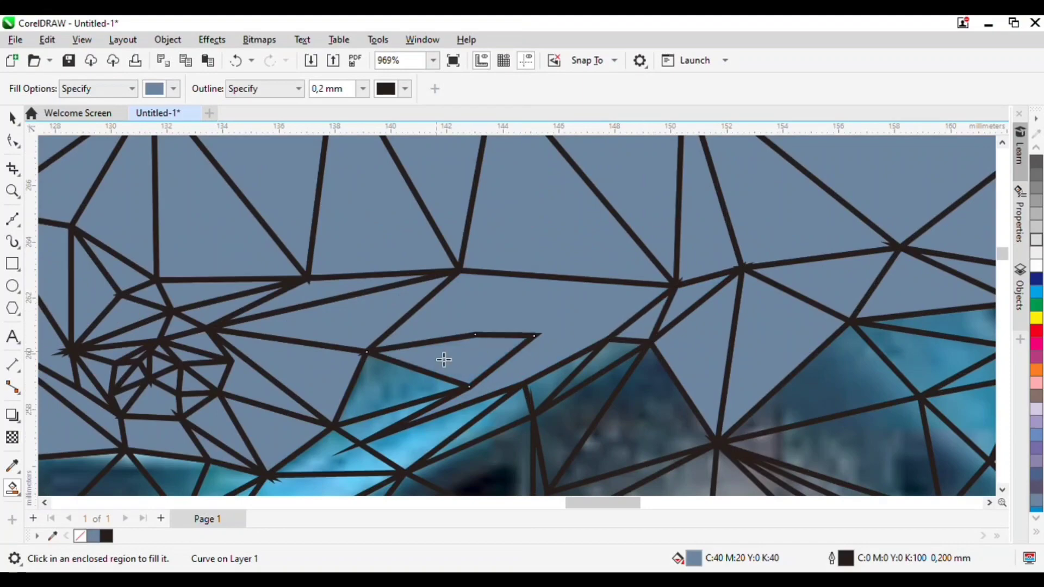
{"action": "left_click", "coordinate": [400, 394]}
{"action": "left_click", "coordinate": [411, 450]}
Step: Fill the bright-blue triangles between the nostril and the underside of the left eye with the grey-blue
{"action": "scroll", "coordinate": [643, 344], "scroll_direction": "down", "scroll_amount": 1}
{"action": "scroll", "coordinate": [413, 422], "scroll_direction": "up", "scroll_amount": 1}
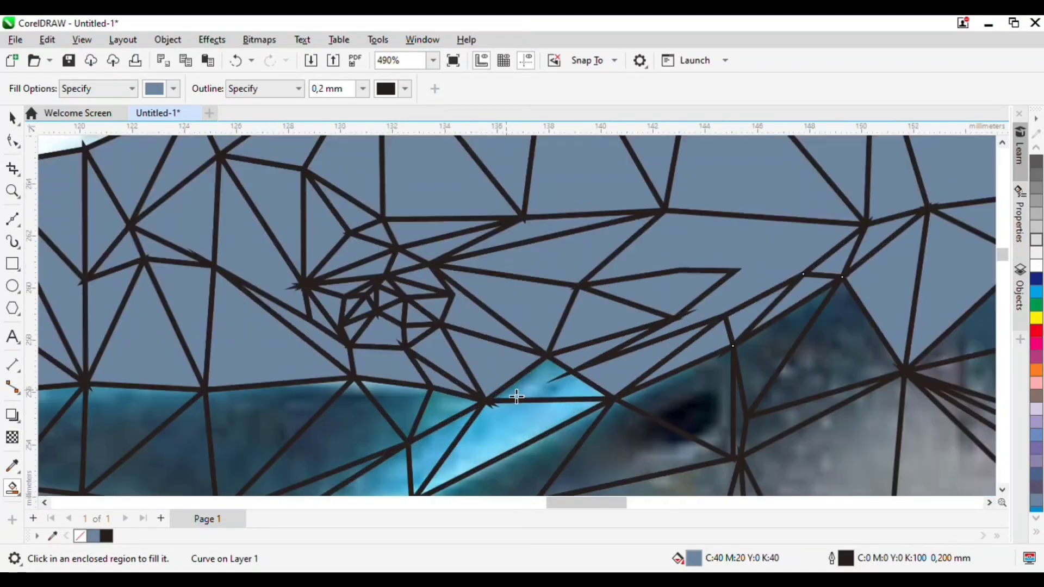
{"action": "left_click", "coordinate": [499, 441]}
{"action": "left_click", "coordinate": [447, 444]}
{"action": "left_click", "coordinate": [440, 416]}
{"action": "left_click", "coordinate": [403, 410]}
{"action": "left_click", "coordinate": [353, 421]}
{"action": "left_click", "coordinate": [294, 421]}
Step: Fill the remaining dark teal band below the left eye, from the cheek toward the nostril, with the grey-blue
{"action": "scroll", "coordinate": [491, 315], "scroll_direction": "down", "scroll_amount": 2}
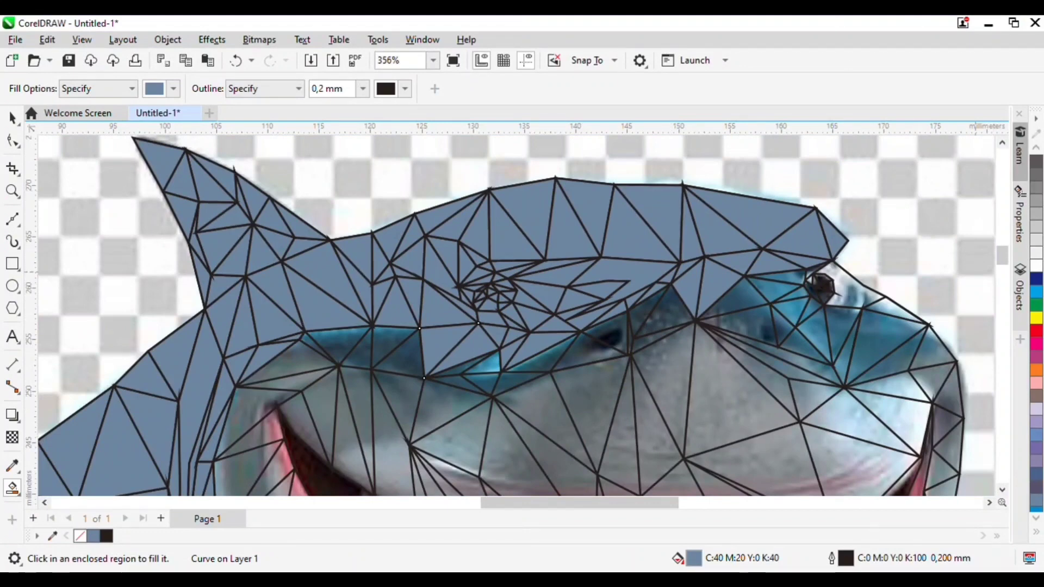
{"action": "left_click", "coordinate": [339, 348]}
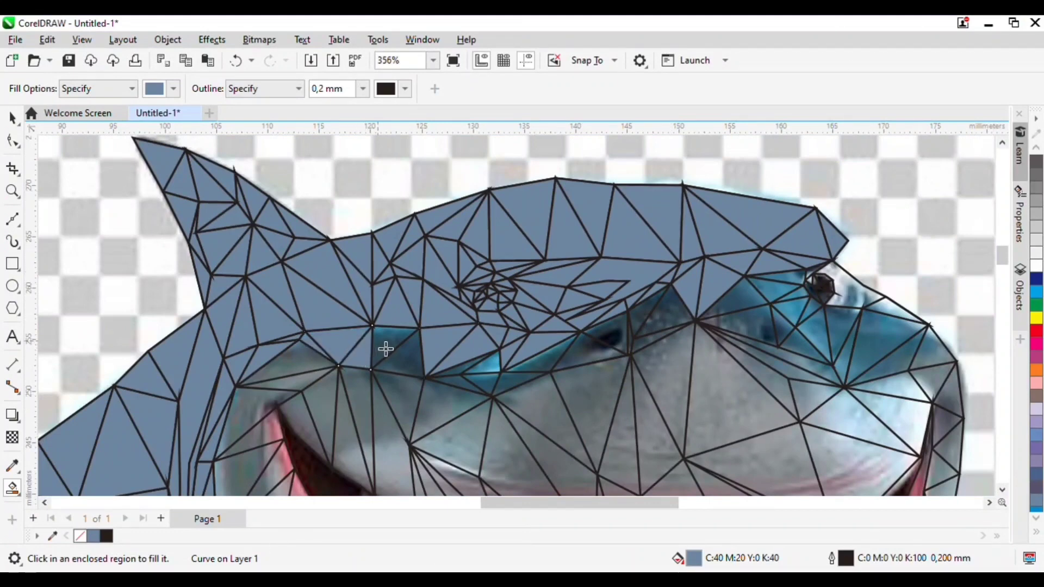
{"action": "left_click", "coordinate": [386, 353]}
{"action": "left_click", "coordinate": [409, 343]}
{"action": "left_click", "coordinate": [483, 387]}
{"action": "left_click", "coordinate": [493, 367]}
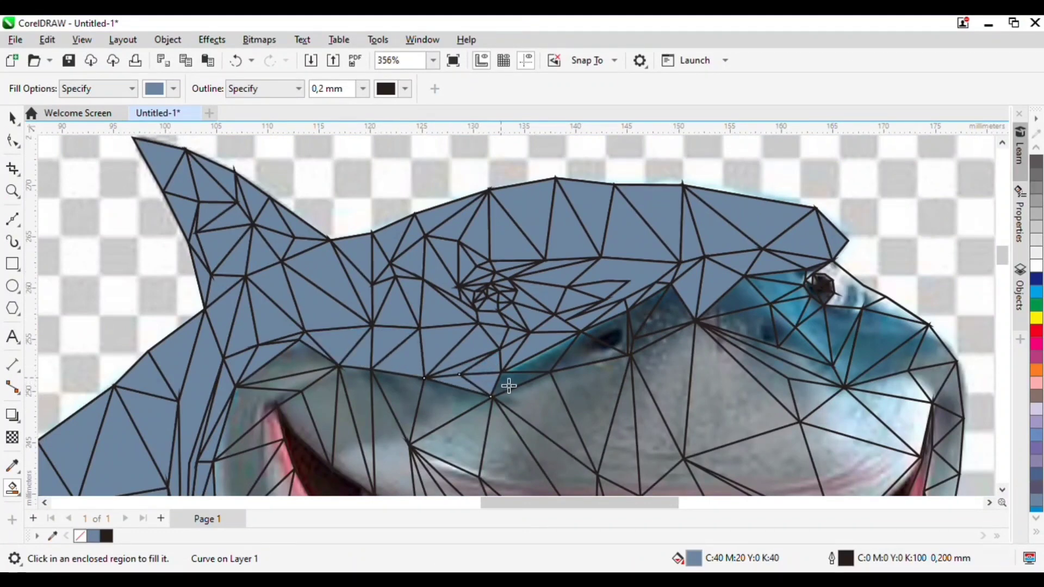
Step: Fill the triangles beside the nostril and the large grey ones down the middle of the snout with the grey-blue
{"action": "left_click", "coordinate": [649, 318]}
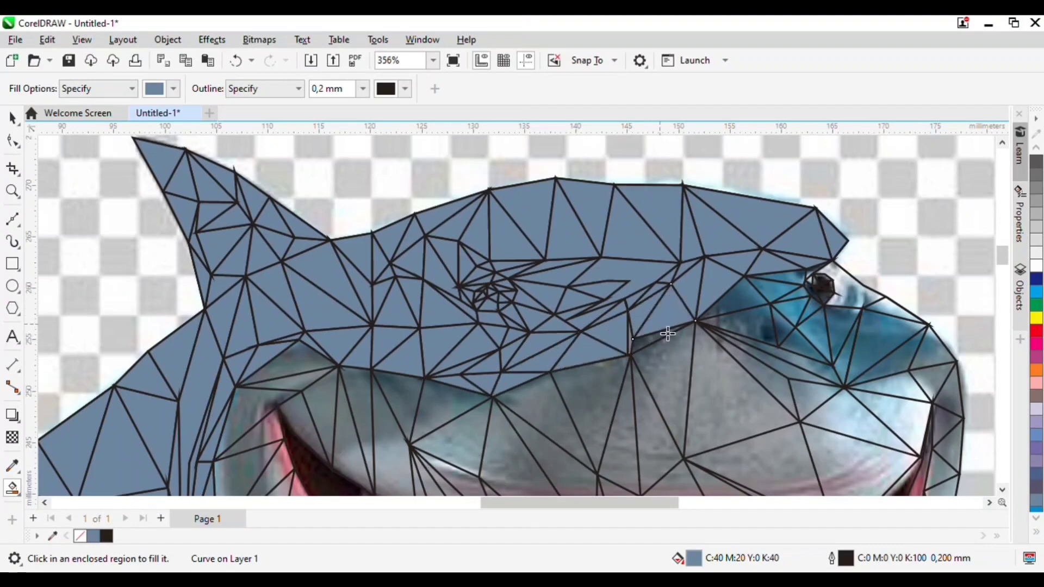
{"action": "left_click", "coordinate": [612, 401]}
{"action": "left_click", "coordinate": [667, 379]}
{"action": "scroll", "coordinate": [740, 330], "scroll_direction": "up", "scroll_amount": 2}
{"action": "left_click", "coordinate": [701, 429]}
{"action": "left_click", "coordinate": [788, 403]}
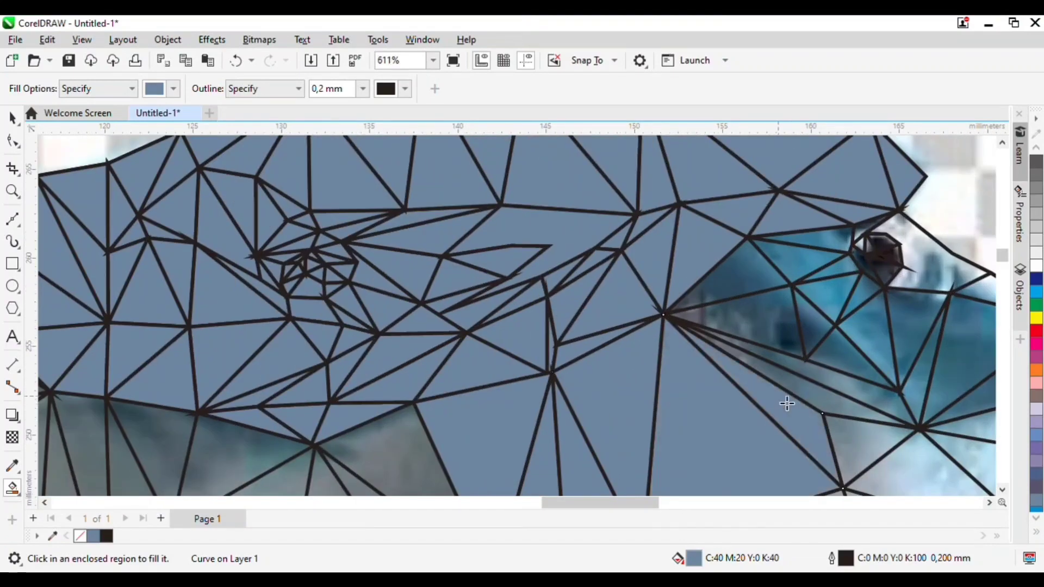
Step: Fill the long narrow snout triangles and those leading up to the right eye with the grey-blue
{"action": "left_click", "coordinate": [814, 399]}
{"action": "left_click", "coordinate": [829, 379]}
{"action": "left_click", "coordinate": [789, 345]}
{"action": "left_click", "coordinate": [836, 353]}
{"action": "left_click", "coordinate": [813, 326]}
{"action": "left_click", "coordinate": [755, 274]}
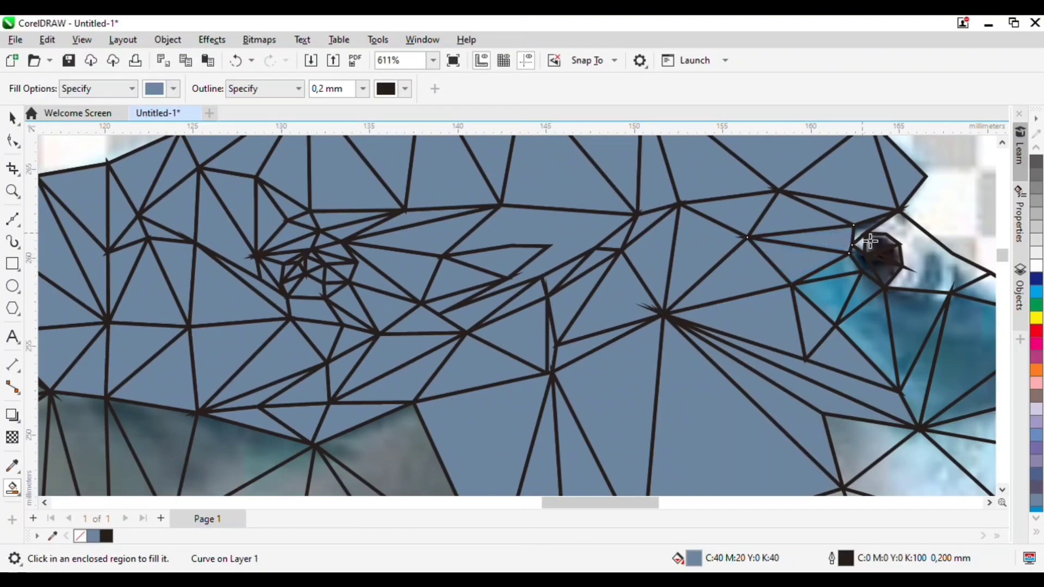
Step: Fill the triangles beneath and on the outer side of the right eye with the grey-blue
{"action": "left_click", "coordinate": [857, 299]}
{"action": "left_click", "coordinate": [865, 346]}
{"action": "left_click", "coordinate": [915, 328]}
{"action": "left_click", "coordinate": [925, 378]}
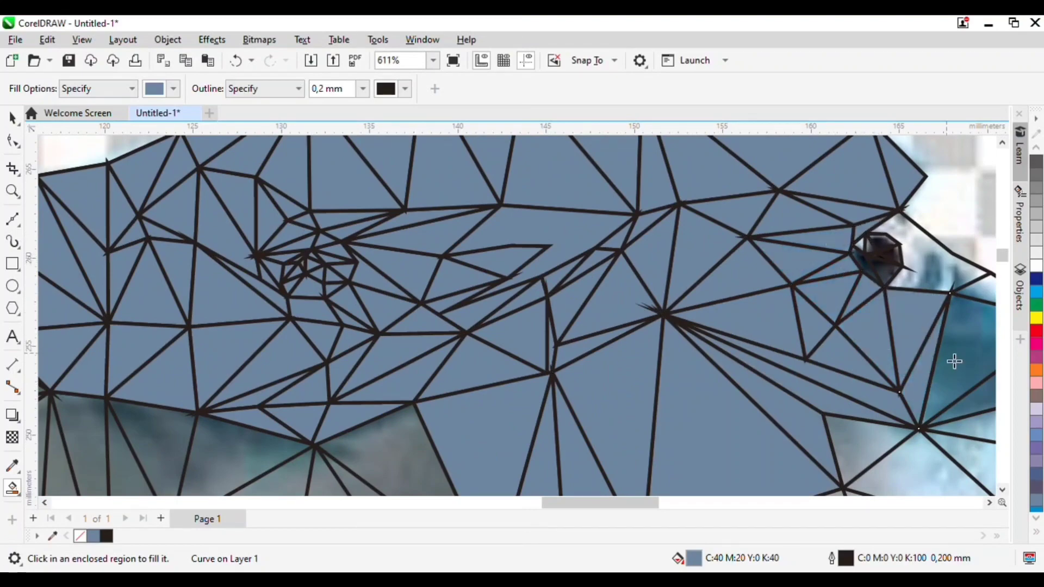
{"action": "left_click", "coordinate": [955, 361]}
{"action": "left_click", "coordinate": [973, 290]}
{"action": "left_click", "coordinate": [936, 275]}
Step: Fill the small segments inside the right eye with the grey-blue
{"action": "scroll", "coordinate": [900, 252], "scroll_direction": "up", "scroll_amount": 2}
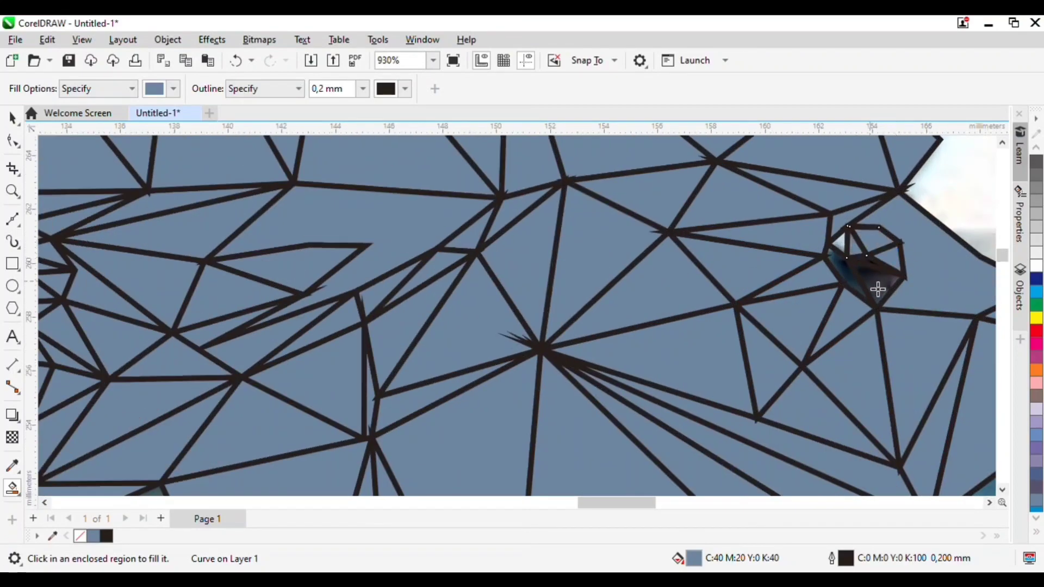
{"action": "scroll", "coordinate": [878, 290], "scroll_direction": "up", "scroll_amount": 3}
{"action": "scroll", "coordinate": [821, 287], "scroll_direction": "down", "scroll_amount": 3}
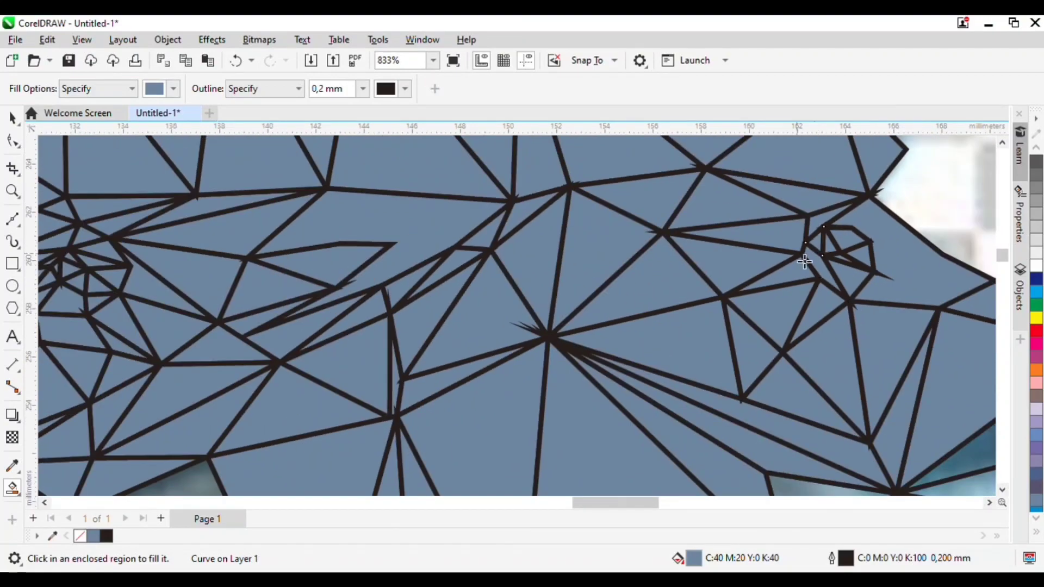
Step: Fill the triangles on the snout's right side, down to the upper lip, with the grey-blue
{"action": "scroll", "coordinate": [805, 262], "scroll_direction": "down", "scroll_amount": 4}
{"action": "scroll", "coordinate": [707, 342], "scroll_direction": "up", "scroll_amount": 2}
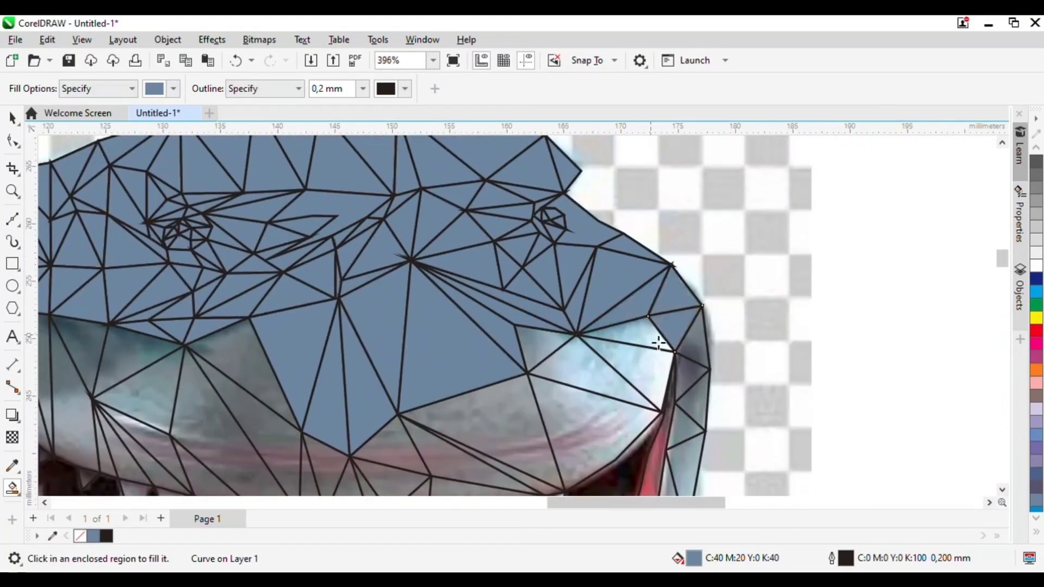
{"action": "left_click", "coordinate": [540, 351]}
{"action": "left_click", "coordinate": [586, 374]}
{"action": "left_click", "coordinate": [636, 379]}
{"action": "left_click", "coordinate": [590, 421]}
{"action": "left_click", "coordinate": [504, 445]}
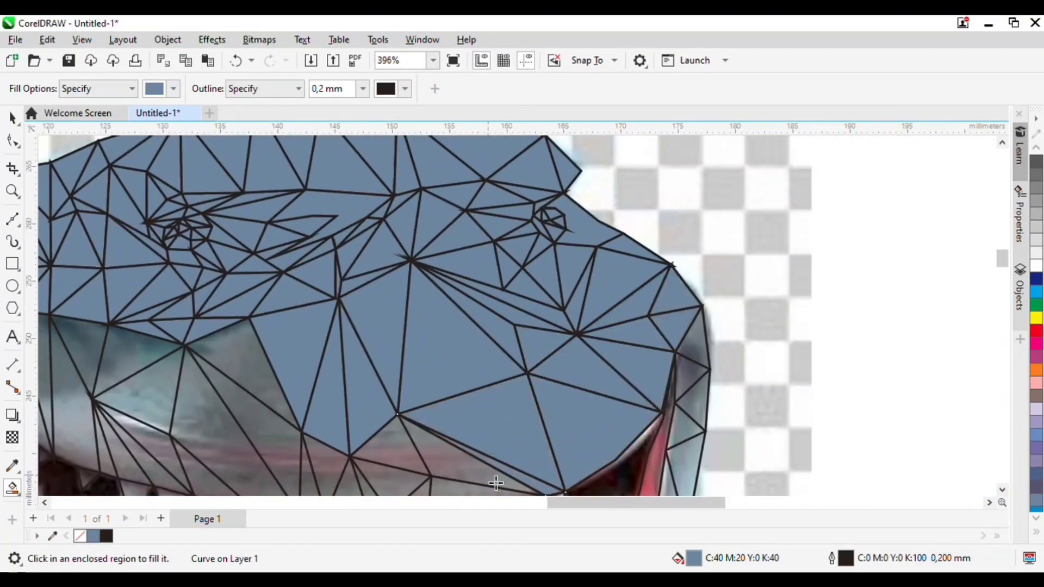
Step: Fill the small triangles along the middle of the upper lip with the grey-blue
{"action": "scroll", "coordinate": [443, 380], "scroll_direction": "down", "scroll_amount": 2}
{"action": "scroll", "coordinate": [473, 444], "scroll_direction": "up", "scroll_amount": 2}
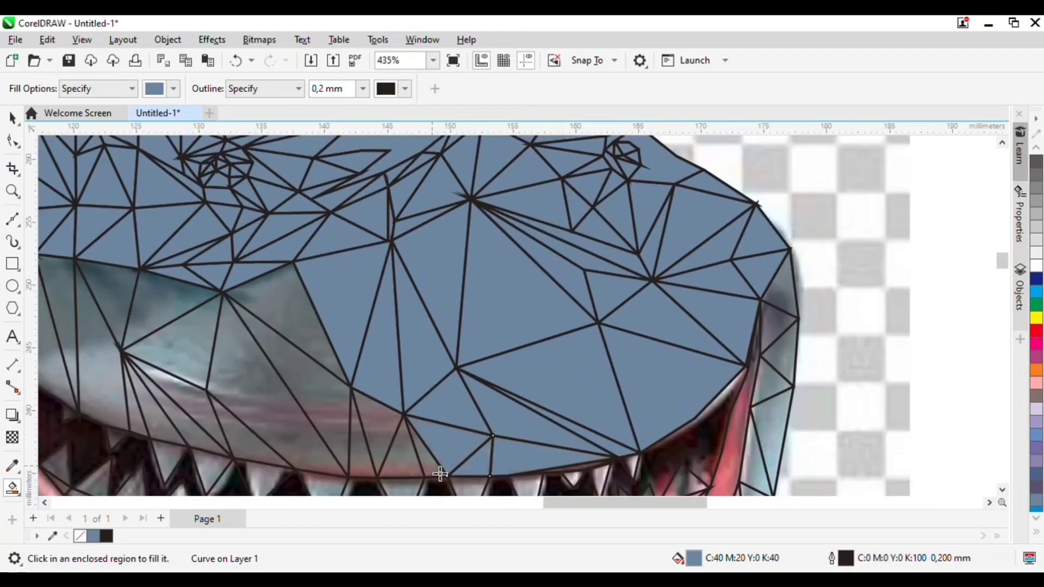
{"action": "left_click", "coordinate": [438, 472]}
{"action": "left_click", "coordinate": [408, 447]}
{"action": "left_click", "coordinate": [388, 443]}
{"action": "left_click", "coordinate": [370, 466]}
Step: Fill the grey upper-jaw triangles from the snout's middle to the left cheek with the grey-blue
{"action": "left_click", "coordinate": [335, 396]}
{"action": "left_click", "coordinate": [319, 348]}
{"action": "left_click", "coordinate": [173, 331]}
{"action": "left_click", "coordinate": [220, 355]}
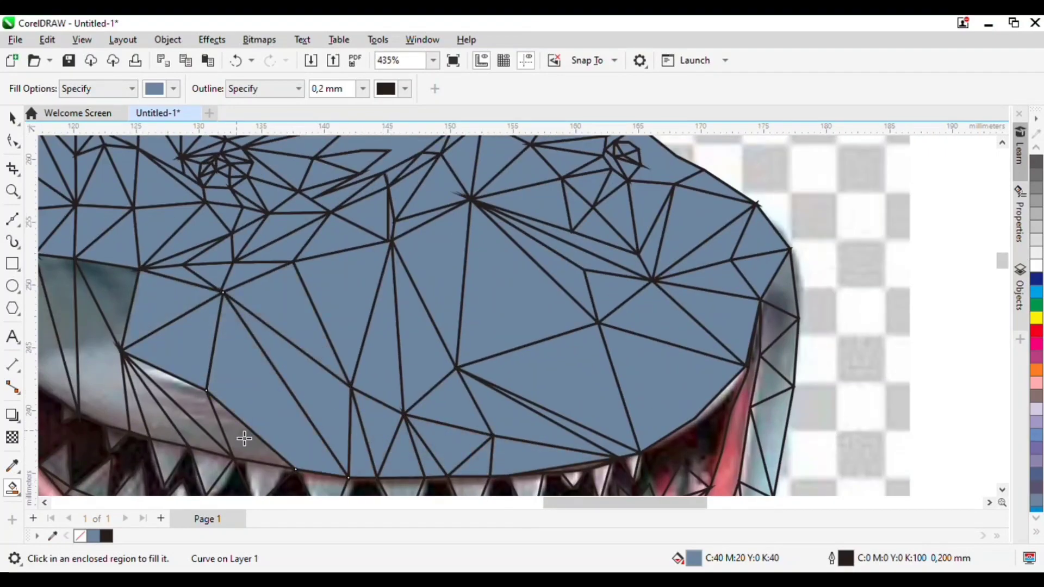
{"action": "left_click", "coordinate": [139, 425]}
{"action": "left_click", "coordinate": [111, 375]}
{"action": "left_click", "coordinate": [106, 303]}
{"action": "left_click", "coordinate": [72, 305]}
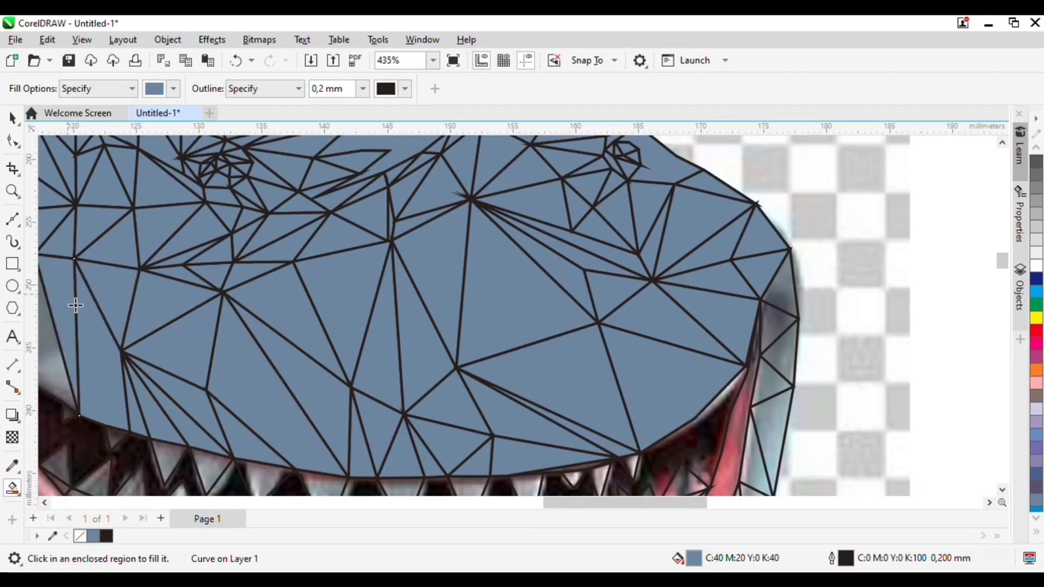
{"action": "left_click", "coordinate": [63, 377]}
Step: Fill the cheek triangles at the right mouth corner, the lip band and the open mouth area with the grey-blue
{"action": "left_click", "coordinate": [778, 320]}
{"action": "left_click", "coordinate": [783, 351]}
{"action": "left_click", "coordinate": [745, 391]}
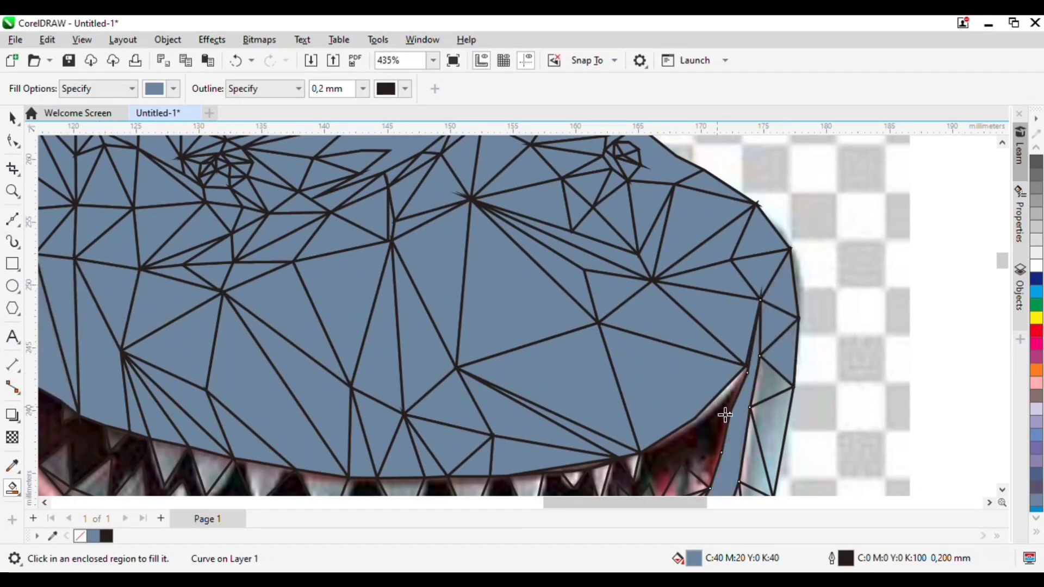
{"action": "left_click", "coordinate": [724, 415]}
{"action": "scroll", "coordinate": [783, 370], "scroll_direction": "down", "scroll_amount": 4}
{"action": "scroll", "coordinate": [743, 447], "scroll_direction": "up", "scroll_amount": 3}
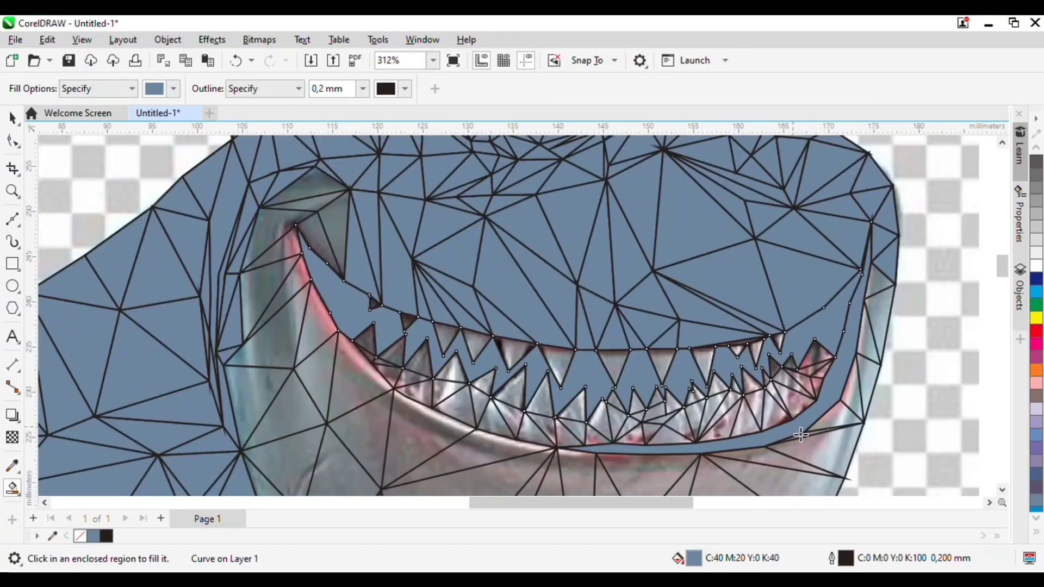
Step: Fill the triangles of the small lower teeth and gum at the right mouth corner with the grey-blue
{"action": "left_click", "coordinate": [795, 412]}
{"action": "scroll", "coordinate": [795, 412], "scroll_direction": "up", "scroll_amount": 3}
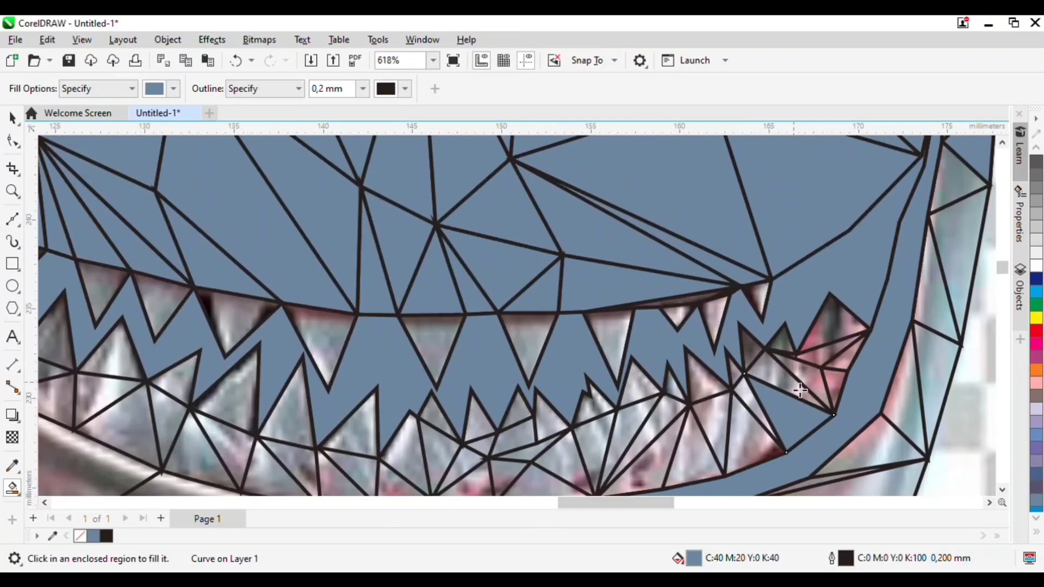
{"action": "left_click", "coordinate": [828, 355]}
{"action": "left_click", "coordinate": [821, 337]}
{"action": "left_click", "coordinate": [781, 341]}
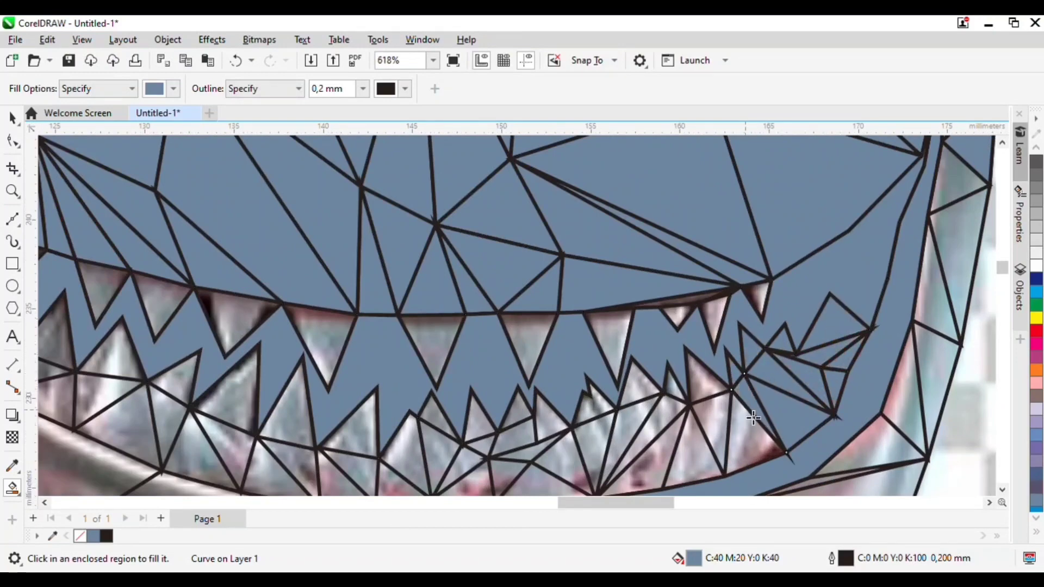
Step: Fill the lower tooth and gum triangles between the right mouth corner and the jaw's middle with the grey-blue
{"action": "left_click", "coordinate": [753, 417]}
{"action": "left_click", "coordinate": [718, 397]}
{"action": "left_click", "coordinate": [693, 440]}
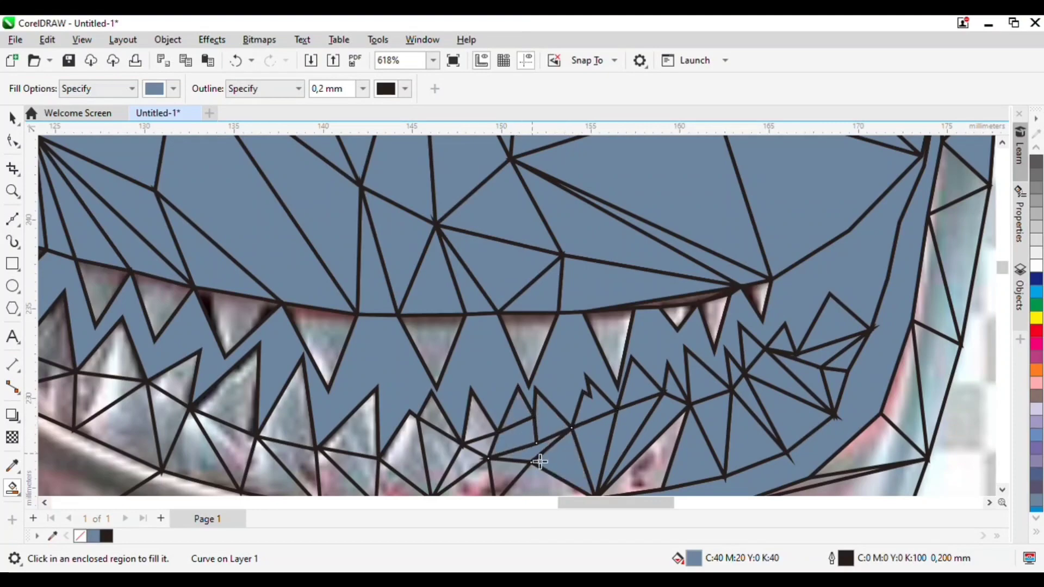
{"action": "scroll", "coordinate": [540, 462], "scroll_direction": "down", "scroll_amount": 6}
{"action": "scroll", "coordinate": [713, 368], "scroll_direction": "up", "scroll_amount": 6}
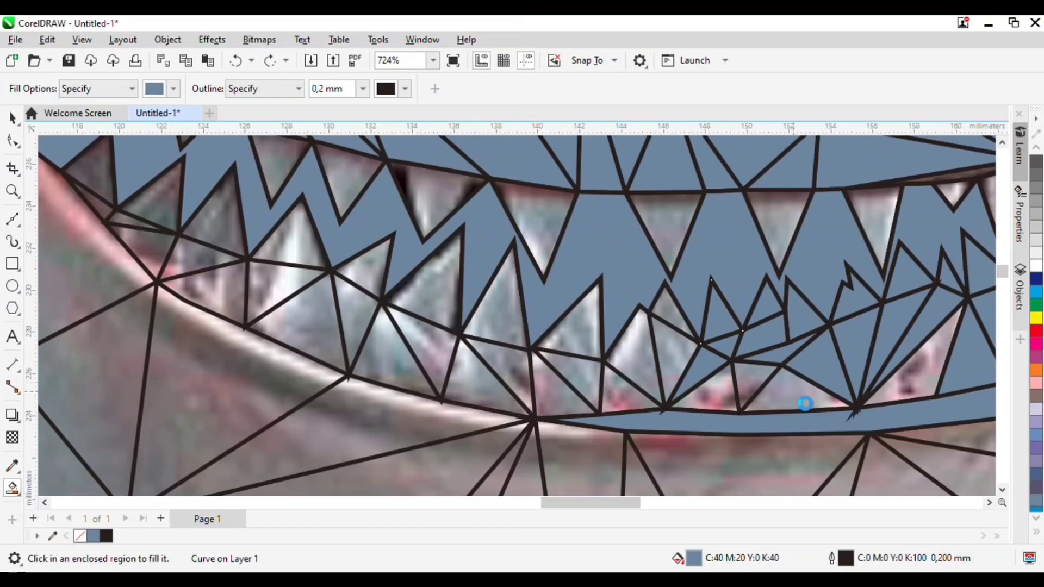
Step: Fill the tooth and gum triangles at the middle of the lower jaw with the grey-blue
{"action": "left_click", "coordinate": [759, 385]}
{"action": "left_click", "coordinate": [721, 406]}
{"action": "left_click", "coordinate": [681, 367]}
{"action": "left_click", "coordinate": [680, 318]}
{"action": "left_click", "coordinate": [636, 368]}
{"action": "left_click", "coordinate": [629, 399]}
{"action": "left_click", "coordinate": [582, 376]}
{"action": "left_click", "coordinate": [548, 404]}
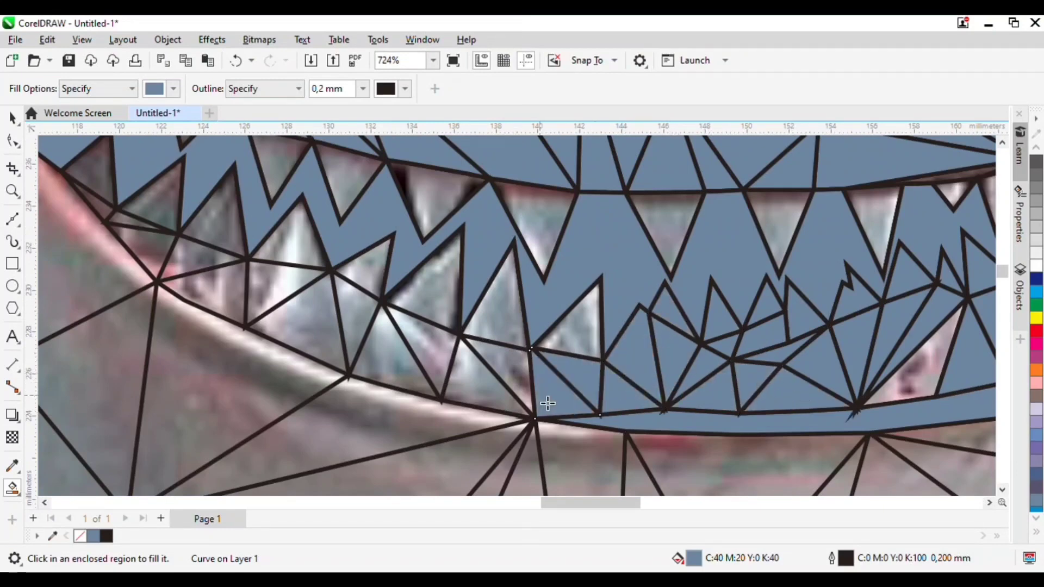
Step: Fill the large lower teeth just left of the jaw's middle and their gum triangles with the grey-blue
{"action": "left_click", "coordinate": [578, 329]}
{"action": "left_click", "coordinate": [511, 310]}
{"action": "left_click", "coordinate": [507, 370]}
{"action": "left_click", "coordinate": [479, 387]}
{"action": "left_click", "coordinate": [435, 294]}
{"action": "left_click", "coordinate": [415, 334]}
{"action": "left_click", "coordinate": [392, 360]}
{"action": "left_click", "coordinate": [353, 307]}
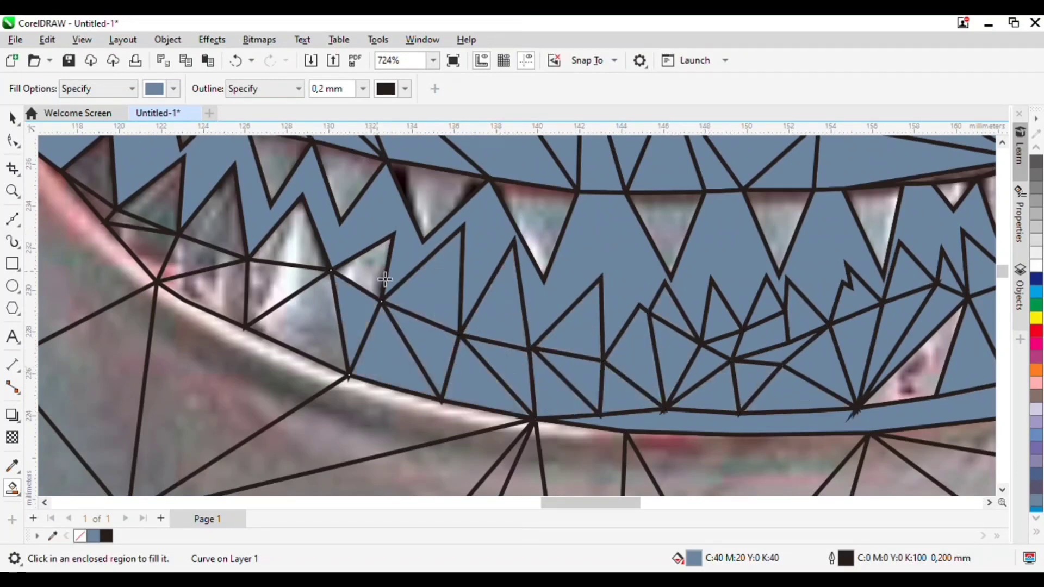
Step: Fill the next lower teeth and gum triangles toward the left mouth corner with the grey-blue
{"action": "left_click", "coordinate": [375, 274]}
{"action": "left_click", "coordinate": [312, 256]}
{"action": "left_click", "coordinate": [285, 288]}
{"action": "left_click", "coordinate": [304, 321]}
{"action": "left_click", "coordinate": [212, 294]}
{"action": "left_click", "coordinate": [204, 261]}
{"action": "left_click", "coordinate": [215, 222]}
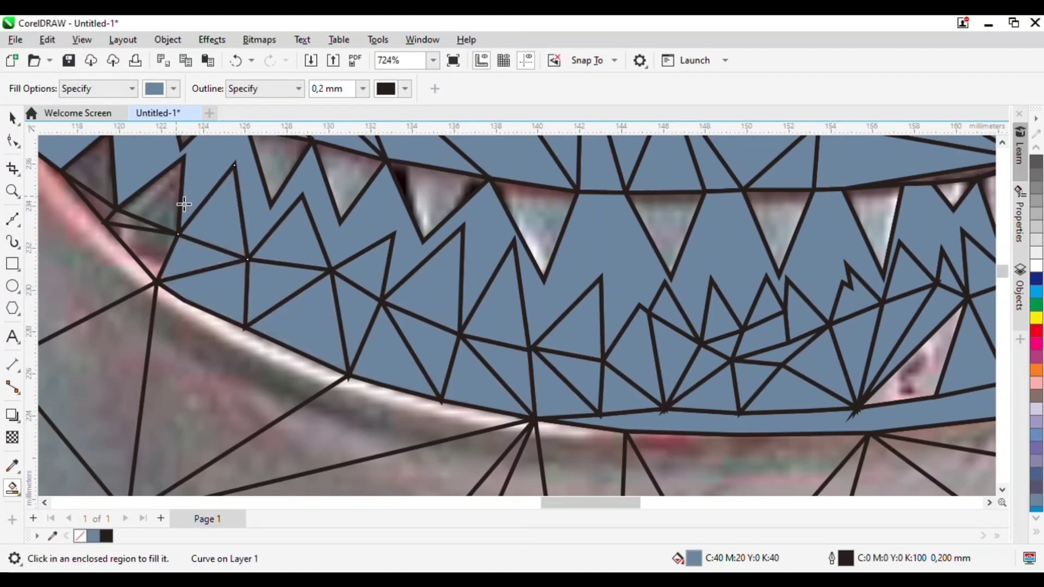
Step: Fill the last small lower tooth triangles at the far left of the mouth with the grey-blue
{"action": "left_click", "coordinate": [148, 220]}
{"action": "left_click", "coordinate": [133, 225]}
{"action": "left_click", "coordinate": [136, 252]}
{"action": "left_click", "coordinate": [105, 212]}
{"action": "left_click", "coordinate": [105, 186]}
{"action": "scroll", "coordinate": [431, 309], "scroll_direction": "down", "scroll_amount": 2}
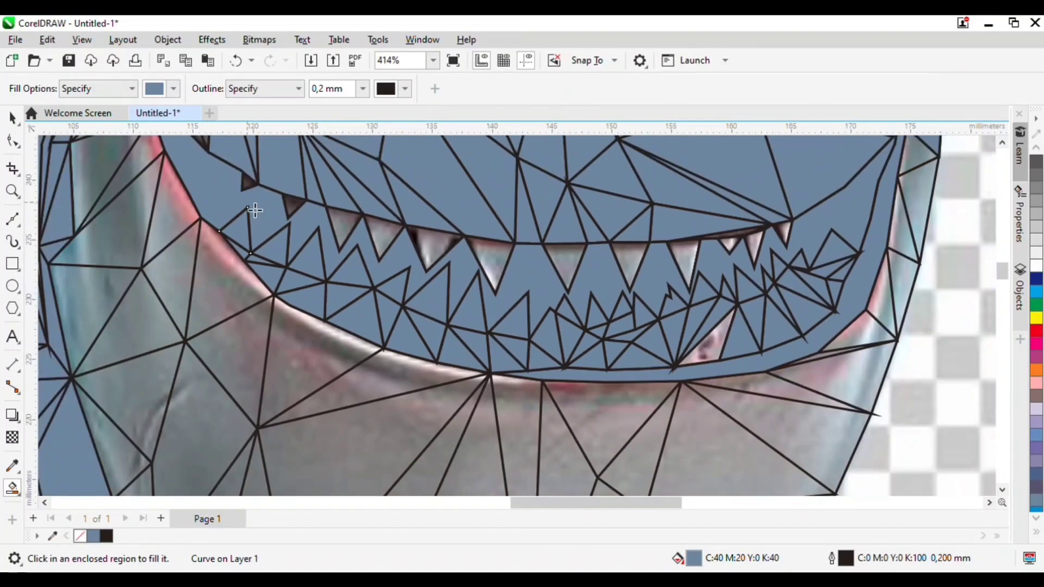
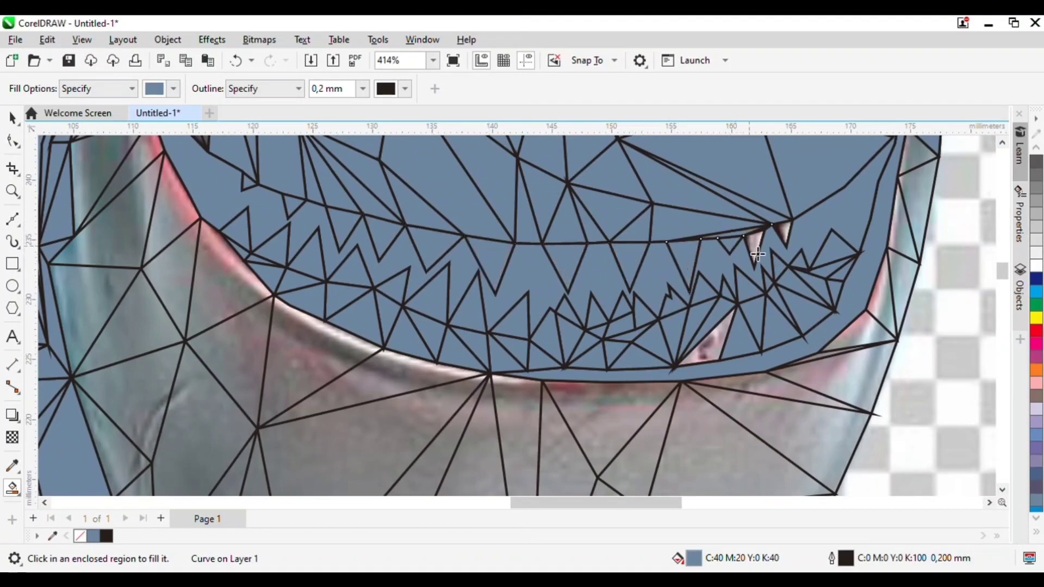
Step: Fill the cheek triangles around the left mouth corner with the grey-blue
{"action": "scroll", "coordinate": [750, 339], "scroll_direction": "down", "scroll_amount": 2}
{"action": "scroll", "coordinate": [490, 222], "scroll_direction": "up", "scroll_amount": 2}
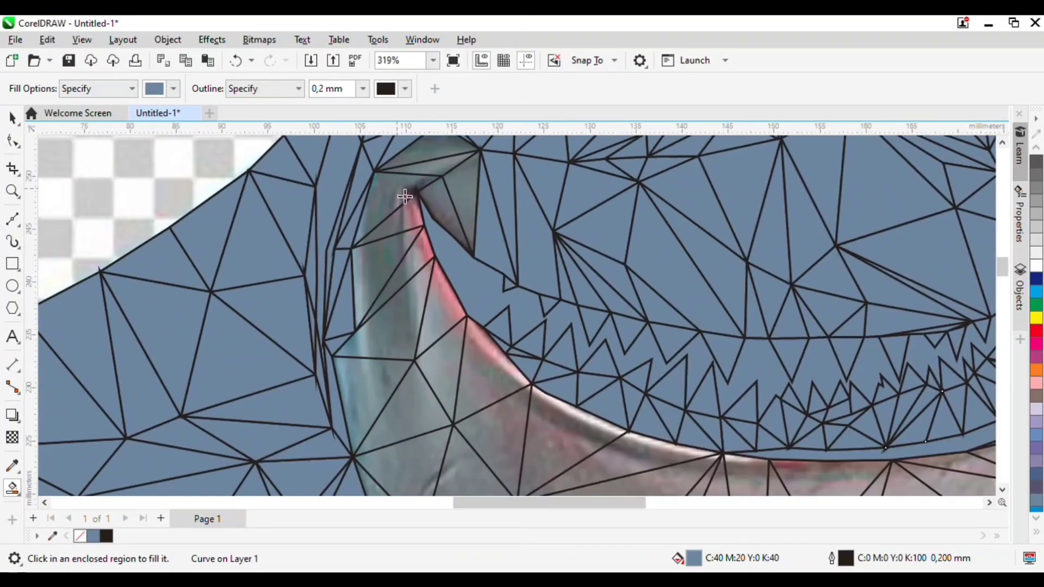
{"action": "left_click", "coordinate": [454, 178]}
{"action": "left_click", "coordinate": [385, 197]}
{"action": "left_click", "coordinate": [440, 215]}
{"action": "left_click", "coordinate": [398, 262]}
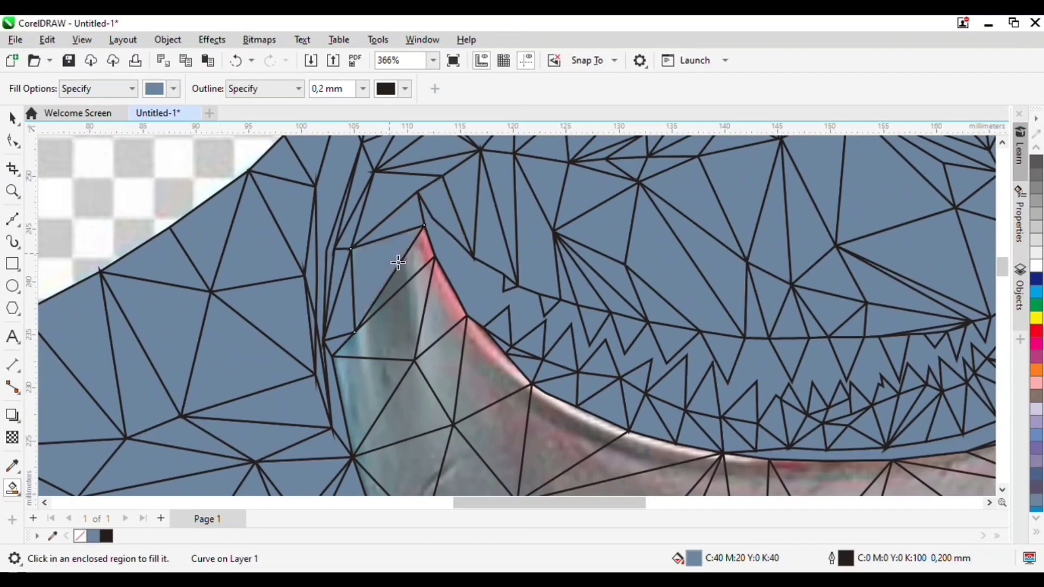
Step: Fill the jaw triangles running along the left part of the lower lip with the grey-blue
{"action": "left_click", "coordinate": [403, 321]}
{"action": "left_click", "coordinate": [439, 304]}
{"action": "left_click", "coordinate": [443, 370]}
{"action": "left_click", "coordinate": [487, 376]}
{"action": "left_click", "coordinate": [497, 435]}
{"action": "left_click", "coordinate": [565, 441]}
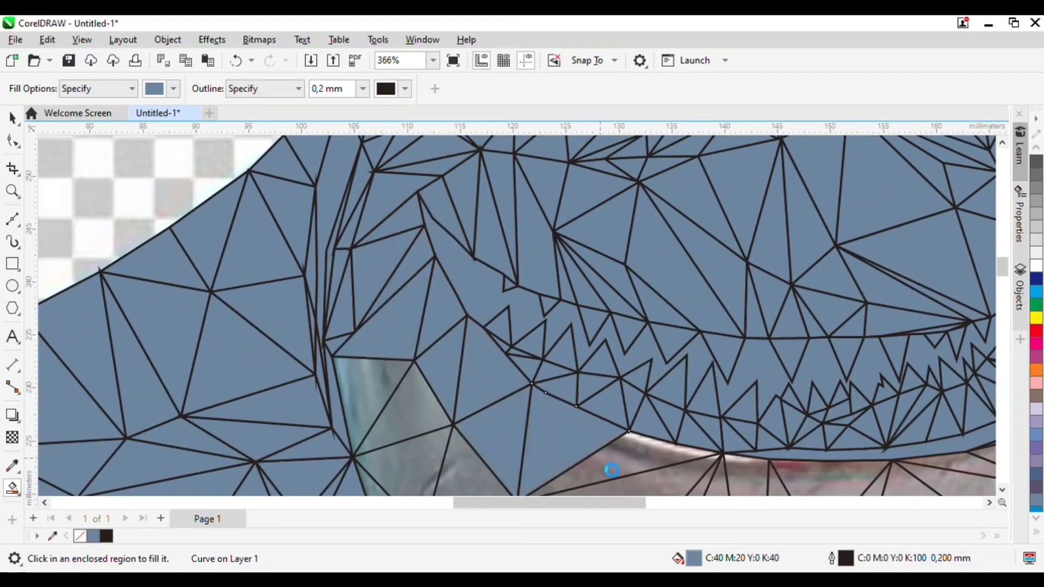
Step: Fill the long chin triangles below the middle of the lower lip with the grey-blue
{"action": "left_click", "coordinate": [652, 452]}
{"action": "left_click", "coordinate": [674, 479]}
{"action": "left_click", "coordinate": [782, 492]}
{"action": "left_click", "coordinate": [806, 484]}
{"action": "scroll", "coordinate": [807, 484], "scroll_direction": "down", "scroll_amount": 3}
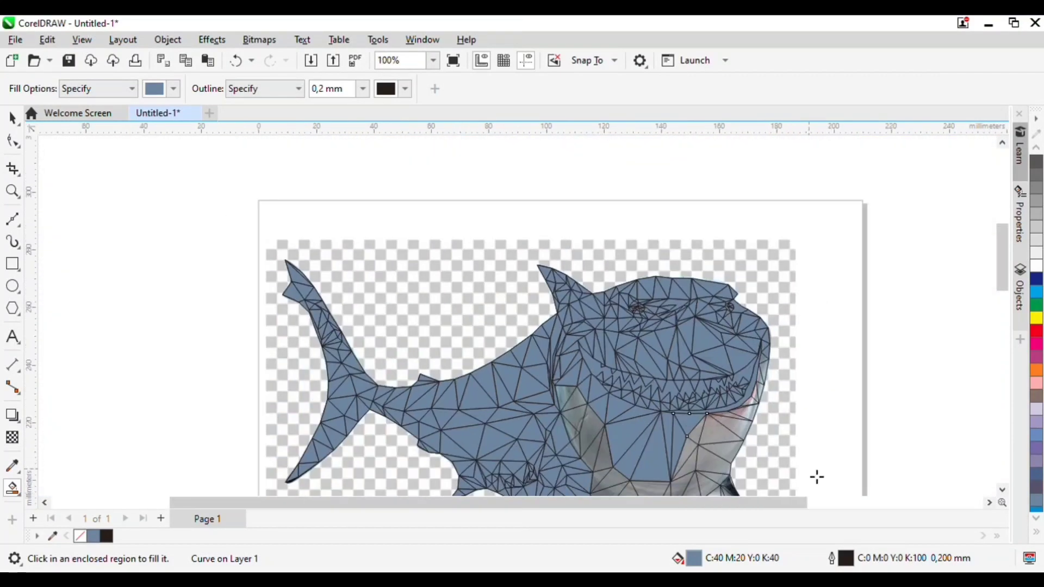
Step: Fill the chin triangles right of the middle and the narrow ones along the right lip and cheek edge with the grey-blue
{"action": "scroll", "coordinate": [753, 440], "scroll_direction": "up", "scroll_amount": 2}
{"action": "left_click", "coordinate": [648, 421]}
{"action": "left_click", "coordinate": [715, 419]}
{"action": "left_click", "coordinate": [751, 397]}
{"action": "left_click", "coordinate": [727, 369]}
{"action": "scroll", "coordinate": [762, 354], "scroll_direction": "up", "scroll_amount": 3}
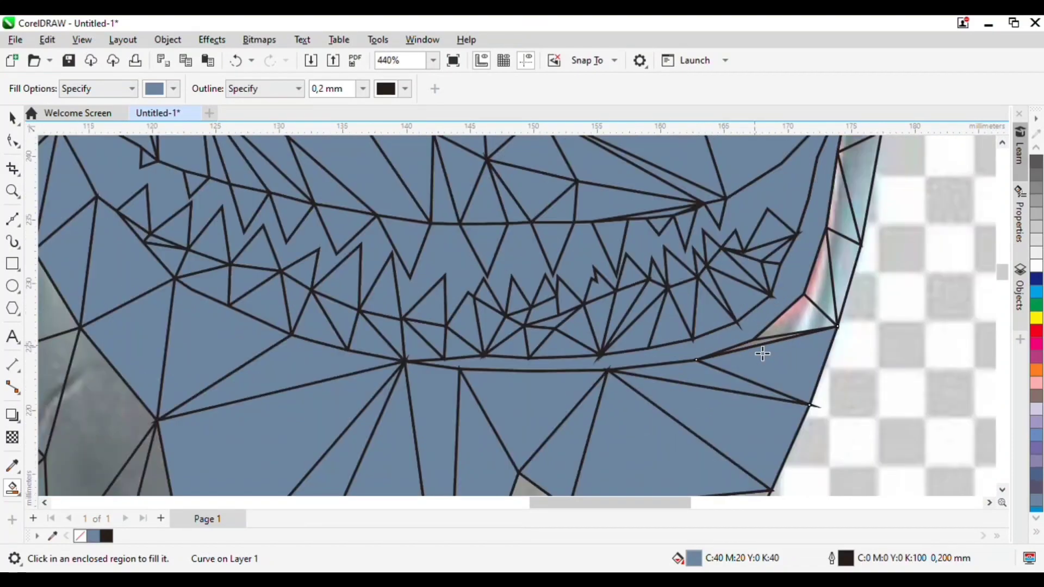
{"action": "left_click", "coordinate": [842, 215]}
{"action": "left_click", "coordinate": [855, 176]}
{"action": "scroll", "coordinate": [815, 305], "scroll_direction": "down", "scroll_amount": 4}
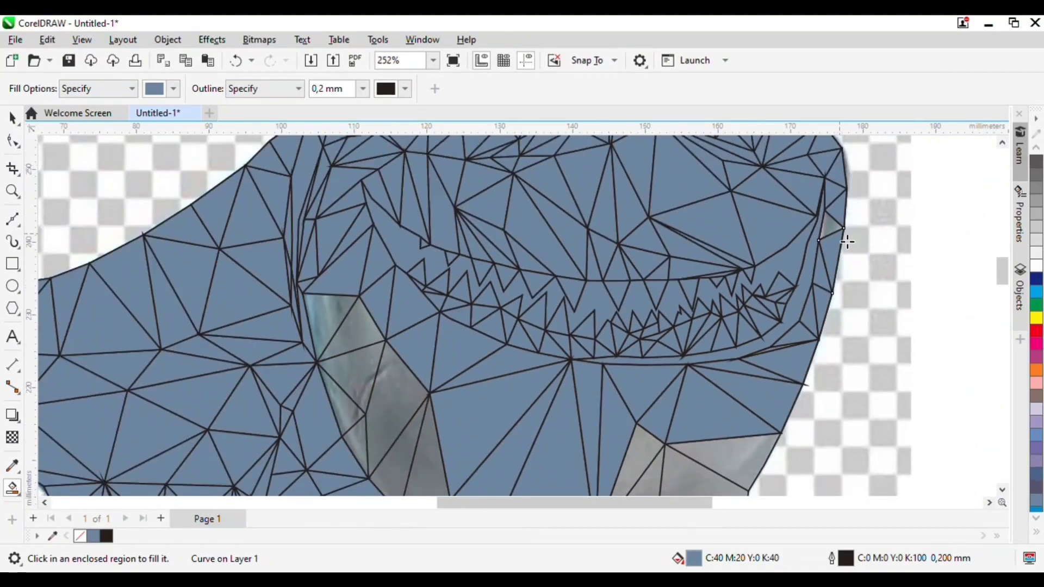
Step: Fill the remaining right cheek edge and the lower-right throat triangles above the pectoral fin with the grey-blue
{"action": "scroll", "coordinate": [723, 389], "scroll_direction": "up", "scroll_amount": 2}
{"action": "left_click", "coordinate": [811, 344]}
{"action": "left_click", "coordinate": [771, 432]}
{"action": "left_click", "coordinate": [724, 466]}
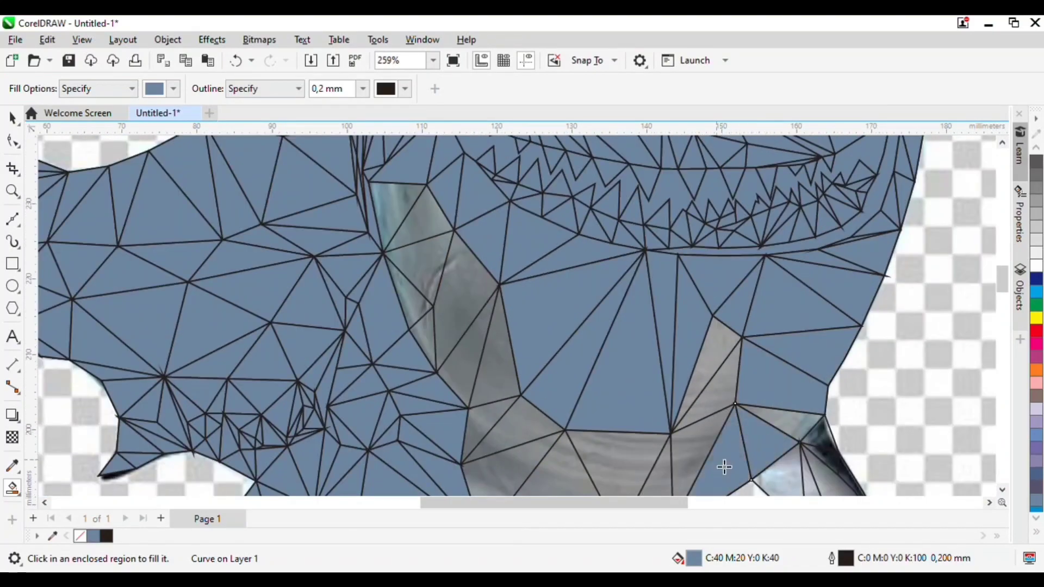
{"action": "left_click", "coordinate": [701, 439]}
{"action": "left_click", "coordinate": [714, 398]}
{"action": "left_click", "coordinate": [705, 364]}
Step: Fill the grey belly triangles along the shark's underside with the grey-blue
{"action": "scroll", "coordinate": [694, 364], "scroll_direction": "down", "scroll_amount": 2}
{"action": "scroll", "coordinate": [666, 438], "scroll_direction": "up", "scroll_amount": 3}
{"action": "left_click", "coordinate": [693, 427]}
{"action": "left_click", "coordinate": [652, 391]}
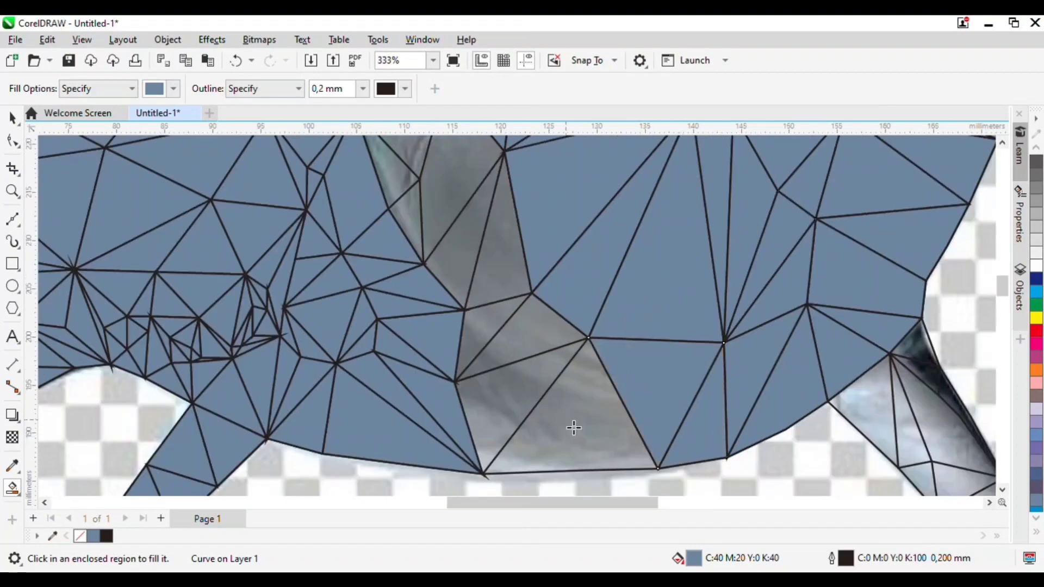
{"action": "left_click", "coordinate": [573, 426]}
{"action": "left_click", "coordinate": [501, 322]}
Step: Fill the remaining grey strip of throat triangles up to the left cheek with the grey-blue
{"action": "left_click", "coordinate": [484, 256]}
{"action": "left_click", "coordinate": [461, 237]}
{"action": "left_click", "coordinate": [443, 213]}
{"action": "left_click", "coordinate": [415, 219]}
{"action": "left_click", "coordinate": [405, 174]}
{"action": "scroll", "coordinate": [517, 394], "scroll_direction": "down", "scroll_amount": 3}
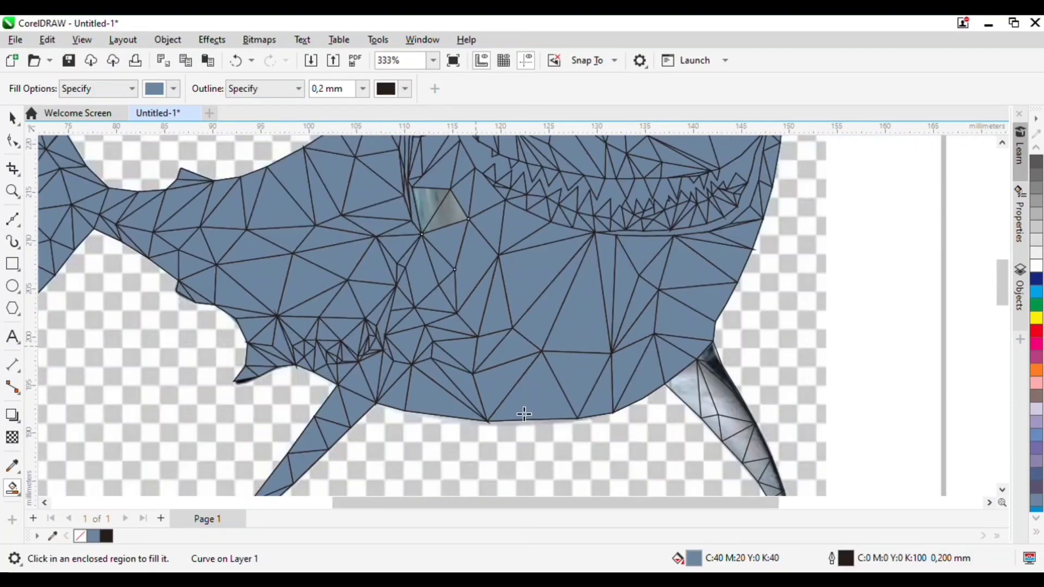
{"action": "scroll", "coordinate": [439, 217], "scroll_direction": "up", "scroll_amount": 2}
{"action": "left_click", "coordinate": [439, 243]}
Step: Fill the triangles of the right pectoral fin, including the dark ones at its base, with the grey-blue
{"action": "scroll", "coordinate": [538, 326], "scroll_direction": "down", "scroll_amount": 2}
{"action": "scroll", "coordinate": [699, 487], "scroll_direction": "up", "scroll_amount": 2}
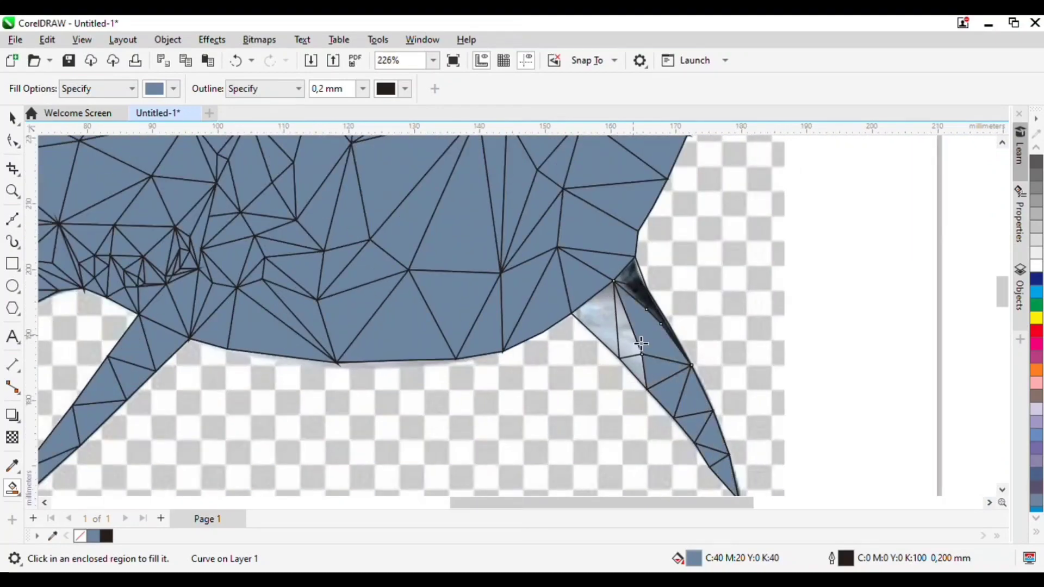
{"action": "left_click", "coordinate": [674, 332]}
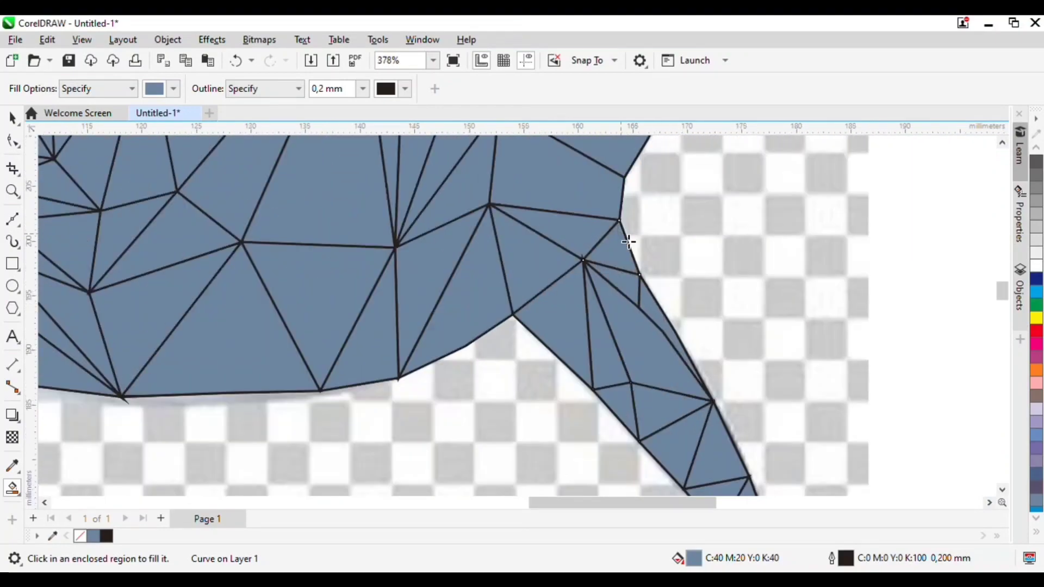
{"action": "scroll", "coordinate": [380, 287], "scroll_direction": "down", "scroll_amount": 2}
{"action": "scroll", "coordinate": [275, 309], "scroll_direction": "down", "scroll_amount": 3}
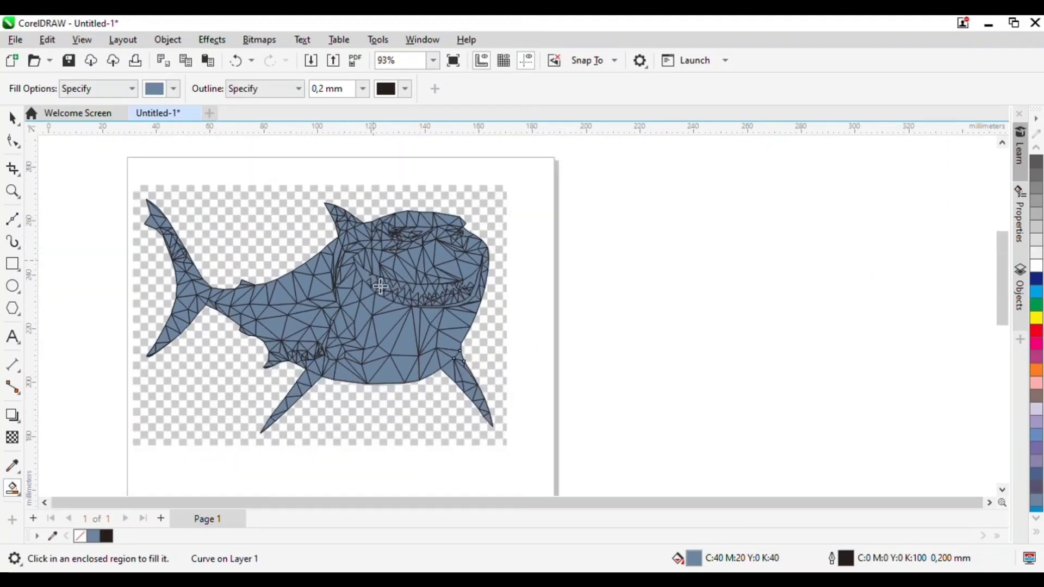
Step: Select the whole shark drawing and remove the fill from its triangles
{"action": "key", "text": "space"}
{"action": "left_click", "coordinate": [521, 342]}
{"action": "scroll", "coordinate": [398, 302], "scroll_direction": "down", "scroll_amount": 1}
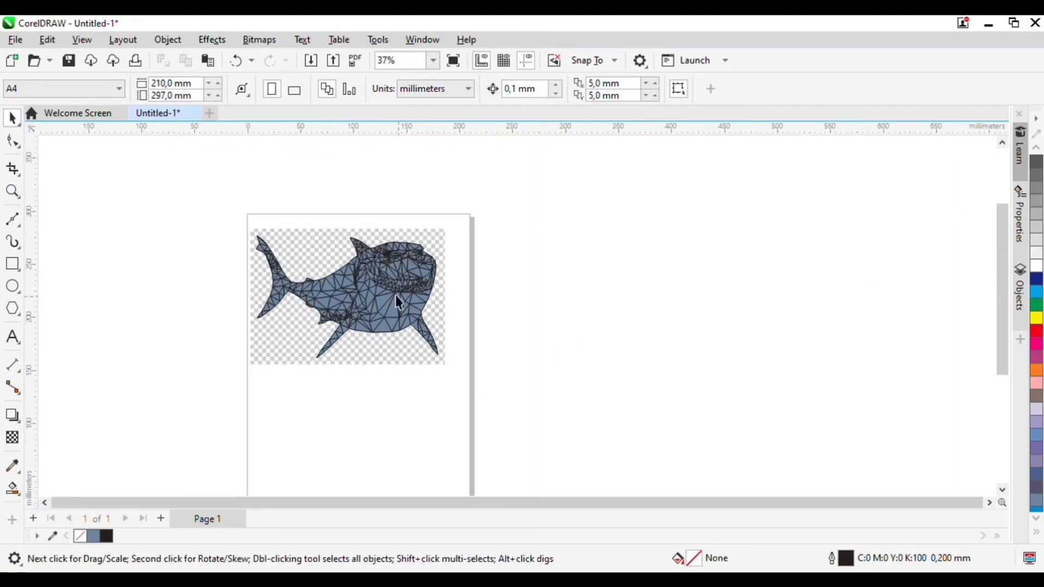
{"action": "left_click_drag", "start_coordinate": [444, 381], "coordinate": [444, 348]}
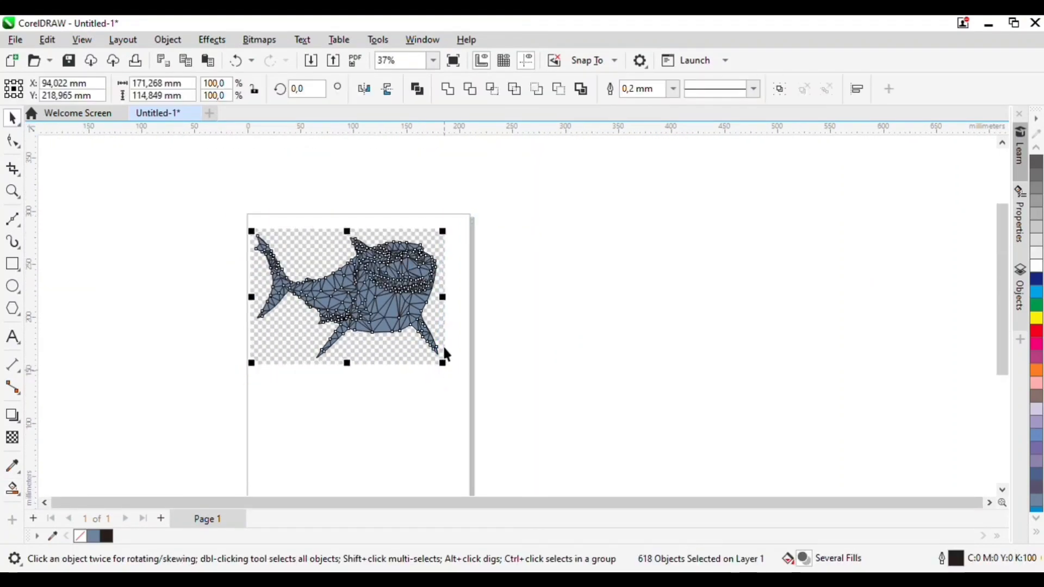
{"action": "left_click", "coordinate": [87, 540]}
{"action": "left_click", "coordinate": [268, 485]}
Step: Try colouring the right snout triangles with the Color Eyedropper, using a grey and a light blue sampled from the picture, and undo the fills
{"action": "scroll", "coordinate": [390, 254], "scroll_direction": "up", "scroll_amount": 5}
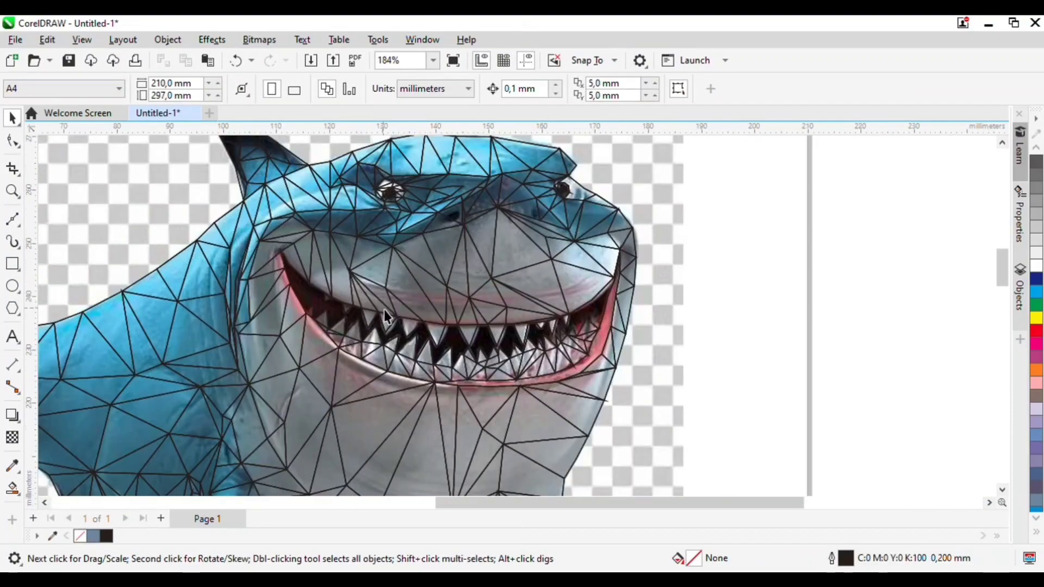
{"action": "left_click", "coordinate": [12, 466]}
{"action": "scroll", "coordinate": [578, 256], "scroll_direction": "up", "scroll_amount": 3}
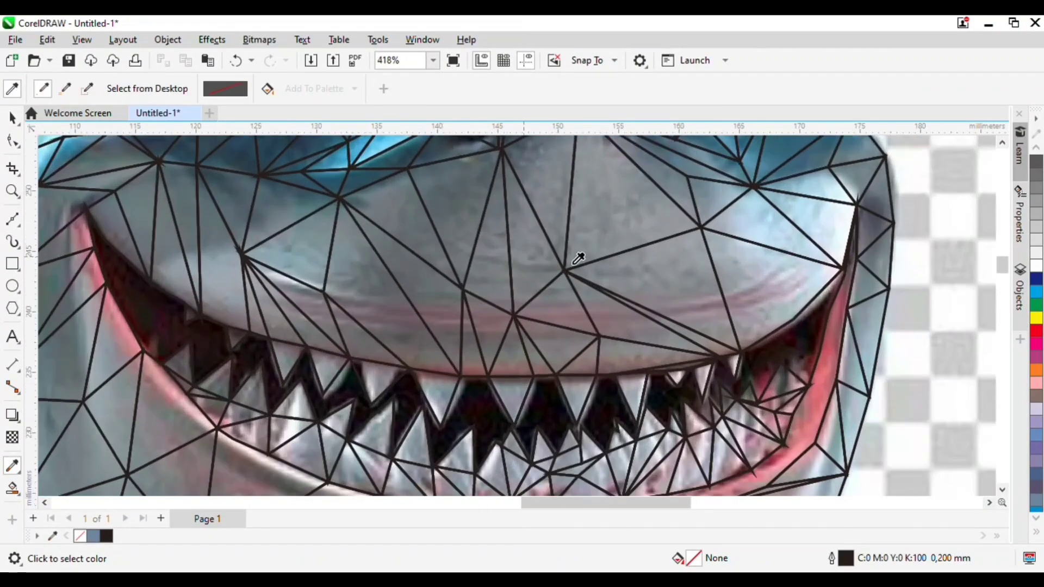
{"action": "left_click", "coordinate": [615, 226]}
{"action": "left_click", "coordinate": [678, 299]}
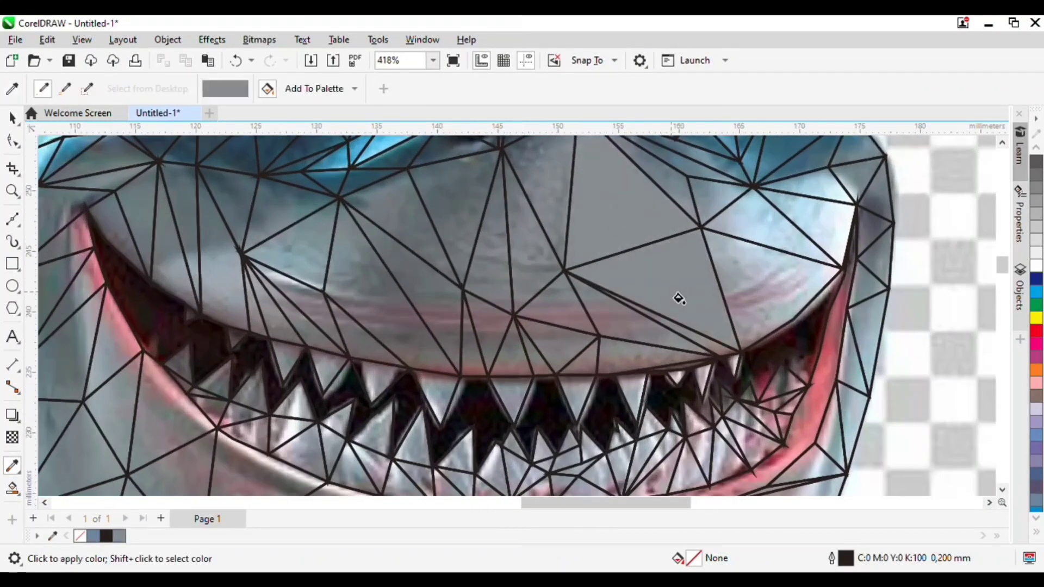
{"action": "left_click", "coordinate": [781, 279]}
{"action": "left_click", "coordinate": [771, 232], "text": "shift"}
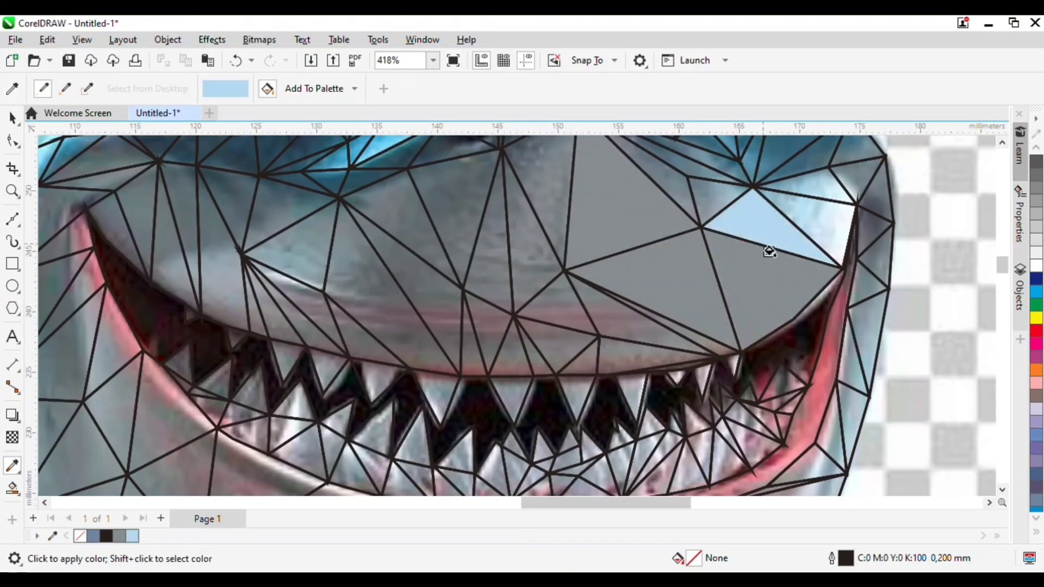
{"action": "key", "text": "ctrl+z"}
{"action": "key", "text": "ctrl+z"}
{"action": "key", "text": "ctrl+z"}
Step: Colour four triangles on the snout's right side with the Color Eyedropper, sampling each one's own colour from the picture beneath
{"action": "scroll", "coordinate": [699, 275], "scroll_direction": "down", "scroll_amount": 2}
{"action": "scroll", "coordinate": [675, 255], "scroll_direction": "up", "scroll_amount": 1}
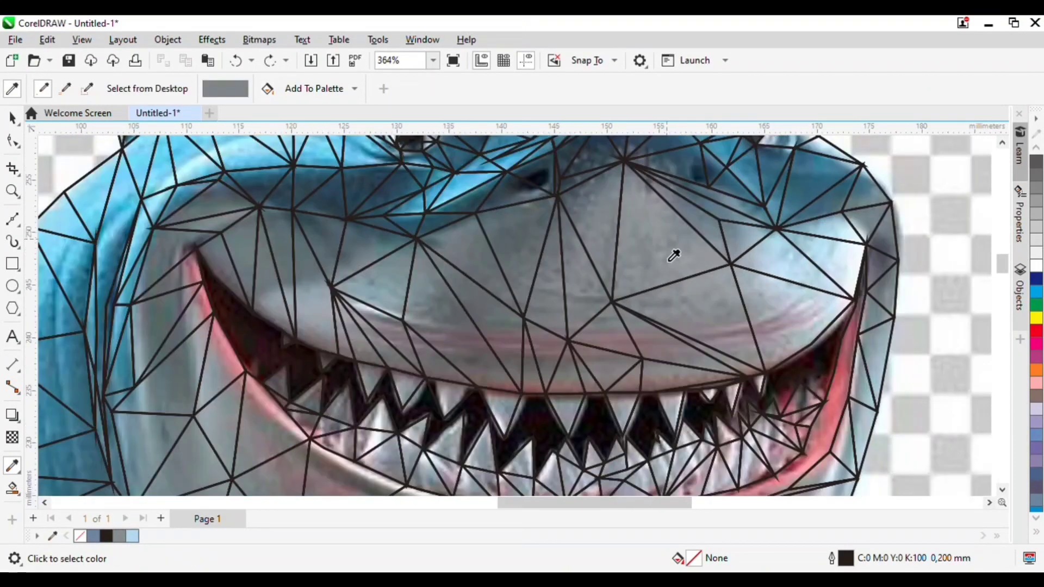
{"action": "left_click", "coordinate": [669, 261], "text": "shift"}
{"action": "left_click", "coordinate": [670, 262]}
{"action": "left_click", "coordinate": [700, 304], "text": "shift"}
{"action": "left_click", "coordinate": [704, 306]}
{"action": "left_click", "coordinate": [777, 317], "text": "shift"}
{"action": "left_click", "coordinate": [779, 317]}
{"action": "left_click", "coordinate": [782, 276], "text": "shift"}
{"action": "left_click", "coordinate": [782, 272]}
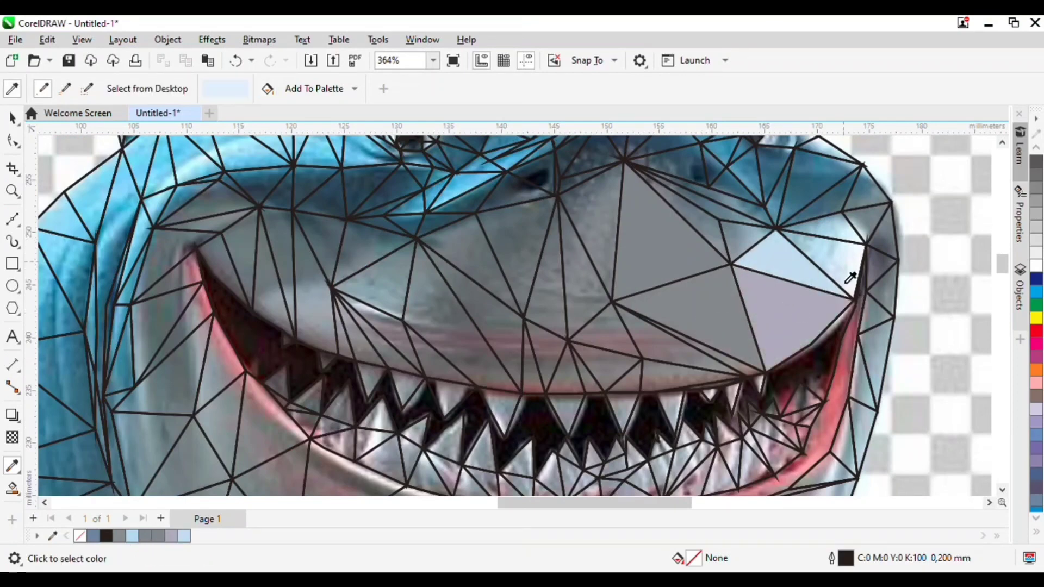
Step: Colour the pale triangles at the snout's right edge and the blue-grey ones beside them with colours sampled from the picture
{"action": "left_click", "coordinate": [828, 231], "text": "shift"}
{"action": "left_click", "coordinate": [826, 232]}
{"action": "left_click", "coordinate": [748, 239], "text": "shift"}
{"action": "left_click", "coordinate": [746, 238]}
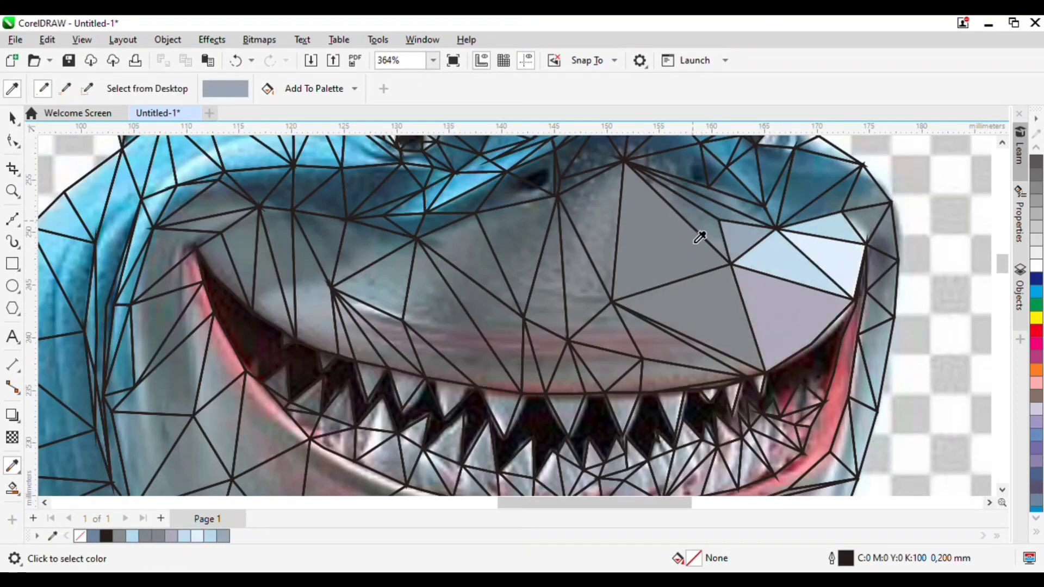
{"action": "left_click", "coordinate": [713, 213], "text": "shift"}
{"action": "left_click", "coordinate": [713, 212]}
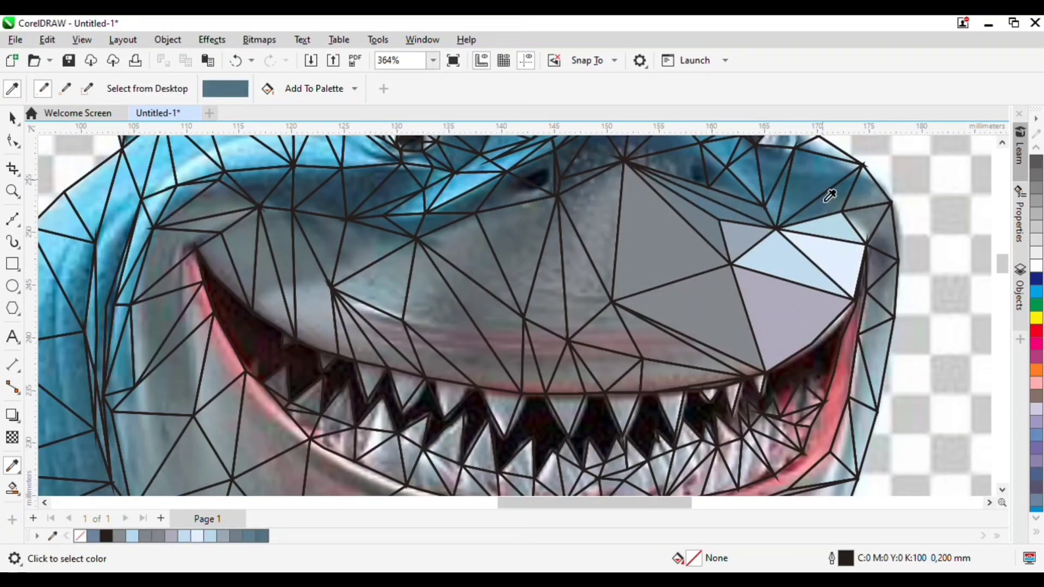
Step: Colour the dark teal triangles between the right eye and the pale snout patch with colours sampled from the picture
{"action": "left_click", "coordinate": [824, 201], "text": "shift"}
{"action": "left_click", "coordinate": [824, 200]}
{"action": "scroll", "coordinate": [774, 197], "scroll_direction": "up", "scroll_amount": 2}
{"action": "left_click", "coordinate": [778, 206], "text": "shift"}
{"action": "left_click", "coordinate": [778, 206]}
{"action": "left_click", "coordinate": [896, 223], "text": "shift"}
{"action": "left_click", "coordinate": [896, 222]}
Step: Colour the small blue triangles directly below the right eye, near the nostril, with colours sampled from the picture
{"action": "left_click", "coordinate": [738, 170], "text": "shift"}
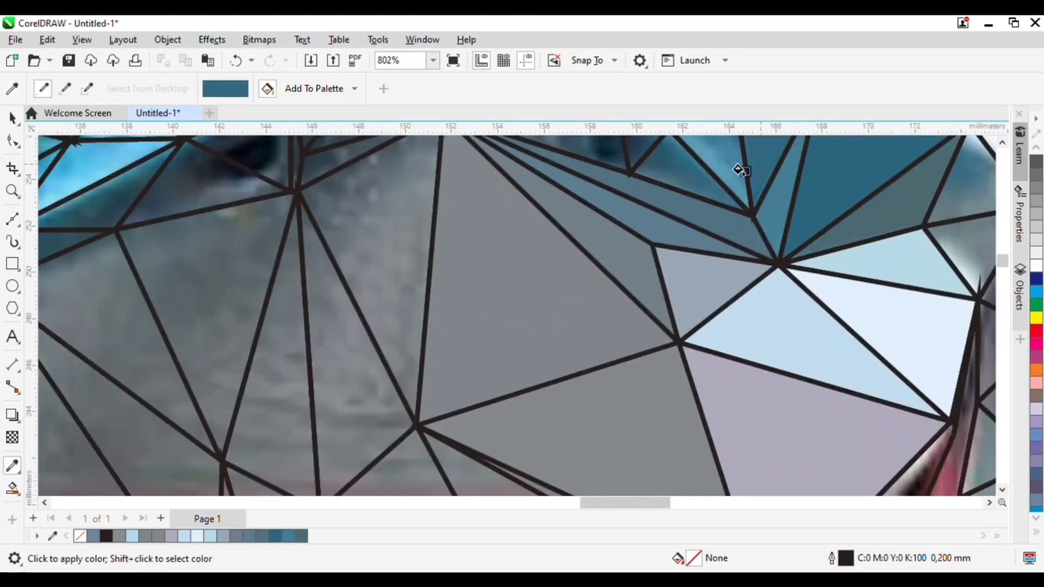
{"action": "left_click", "coordinate": [720, 172], "text": "shift"}
{"action": "left_click", "coordinate": [721, 171]}
{"action": "left_click", "coordinate": [698, 169], "text": "shift"}
{"action": "left_click", "coordinate": [699, 169]}
{"action": "scroll", "coordinate": [677, 293], "scroll_direction": "down", "scroll_amount": 3}
{"action": "scroll", "coordinate": [684, 272], "scroll_direction": "up", "scroll_amount": 2}
{"action": "left_click", "coordinate": [685, 261], "text": "shift"}
{"action": "left_click", "coordinate": [683, 261]}
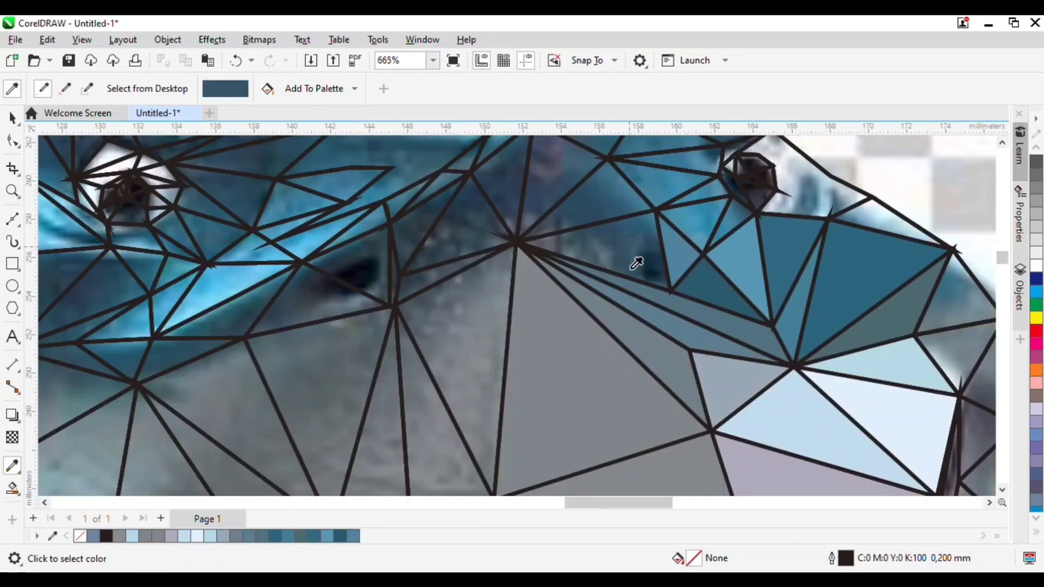
Step: Colour the right nostril triangle, the one above it and the bright blue ones beside the right eye with sampled colours
{"action": "left_click", "coordinate": [631, 252]}
{"action": "left_click", "coordinate": [615, 210], "text": "shift"}
{"action": "left_click", "coordinate": [615, 210]}
{"action": "left_click", "coordinate": [700, 233], "text": "shift"}
{"action": "left_click", "coordinate": [735, 217]}
Step: Colour the dark lower and right triangles of the right eye with near-black shades sampled from the picture
{"action": "scroll", "coordinate": [748, 154], "scroll_direction": "up", "scroll_amount": 2}
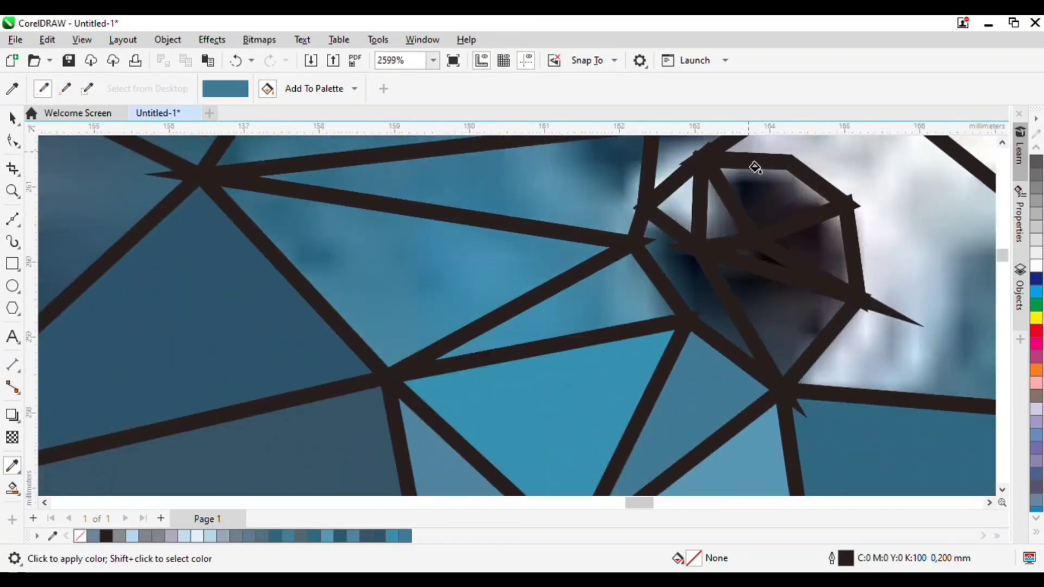
{"action": "left_click", "coordinate": [688, 299], "text": "shift"}
{"action": "left_click", "coordinate": [689, 298]}
{"action": "left_click", "coordinate": [791, 330], "text": "shift"}
{"action": "left_click", "coordinate": [791, 330]}
{"action": "left_click", "coordinate": [824, 248], "text": "shift"}
{"action": "left_click", "coordinate": [824, 247]}
{"action": "scroll", "coordinate": [778, 277], "scroll_direction": "left", "scroll_amount": 1}
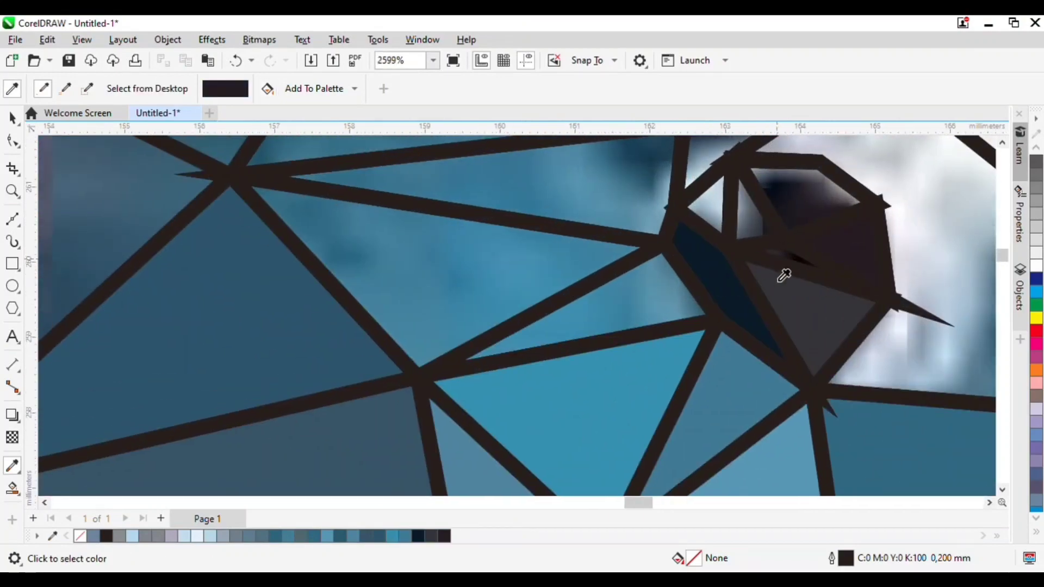
Step: Colour the remaining dark sliver, the upper near-black area and the small grey triangle of the right eye with sampled colours
{"action": "left_click", "coordinate": [788, 258]}
{"action": "left_click", "coordinate": [794, 217], "text": "shift"}
{"action": "left_click", "coordinate": [795, 212]}
{"action": "left_click", "coordinate": [743, 235], "text": "shift"}
{"action": "left_click", "coordinate": [744, 221]}
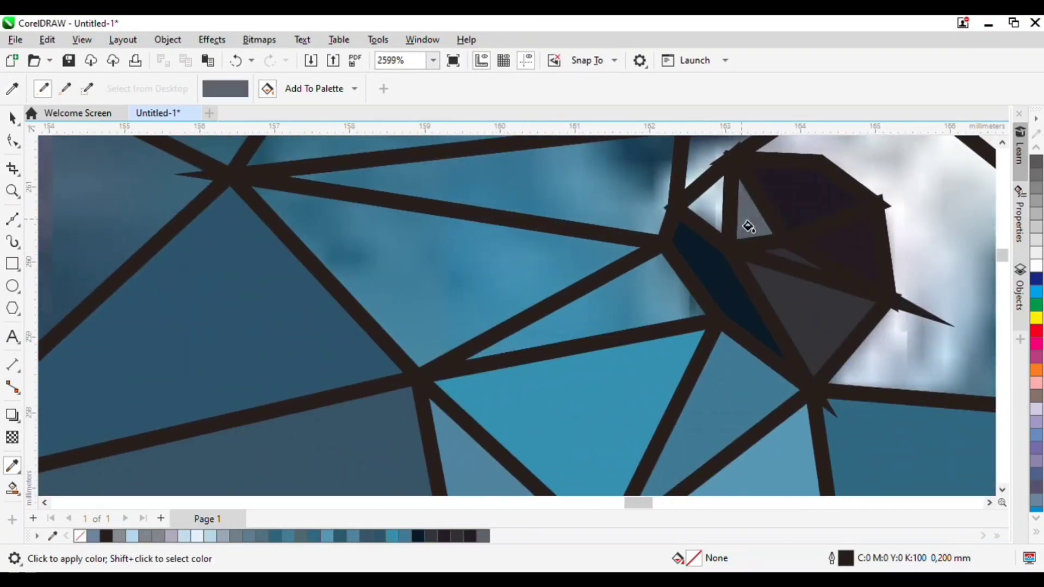
Step: Colour the pale blue-grey triangle of the right eye and the dark navy triangle above it with colours sampled from the picture
{"action": "left_click", "coordinate": [712, 229], "text": "shift"}
{"action": "left_click", "coordinate": [712, 219]}
{"action": "scroll", "coordinate": [723, 253], "scroll_direction": "down", "scroll_amount": 2}
{"action": "scroll", "coordinate": [727, 220], "scroll_direction": "up", "scroll_amount": 2}
{"action": "left_click", "coordinate": [717, 208], "text": "shift"}
{"action": "left_click", "coordinate": [717, 208]}
Step: Colour the large outer triangle beside the right eye with a grey-teal sampled from the picture instead of the near-white shade
{"action": "left_click", "coordinate": [868, 215], "text": "shift"}
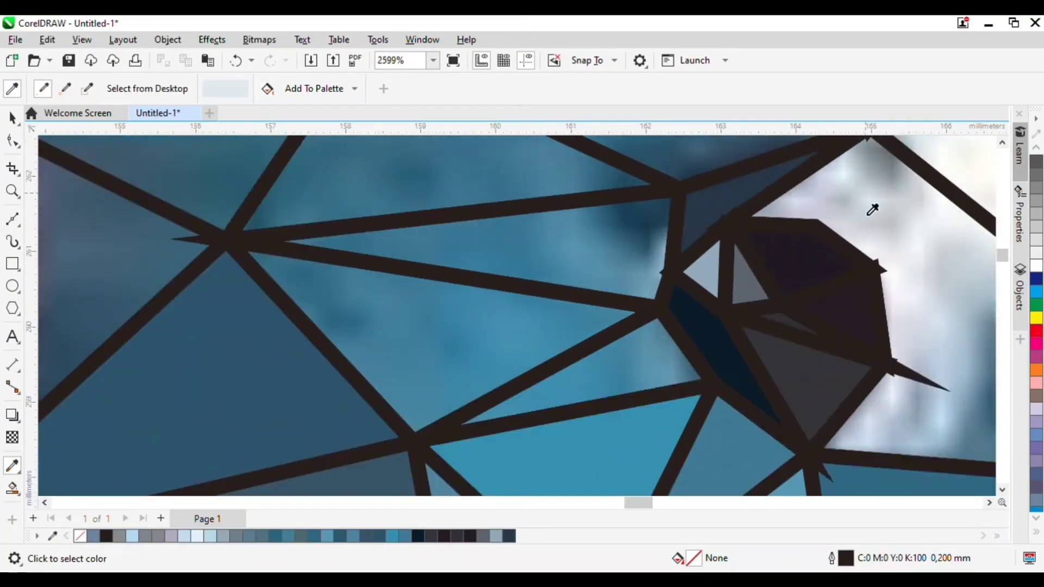
{"action": "left_click", "coordinate": [864, 223]}
{"action": "scroll", "coordinate": [853, 255], "scroll_direction": "down", "scroll_amount": 5}
{"action": "scroll", "coordinate": [904, 214], "scroll_direction": "up", "scroll_amount": 5}
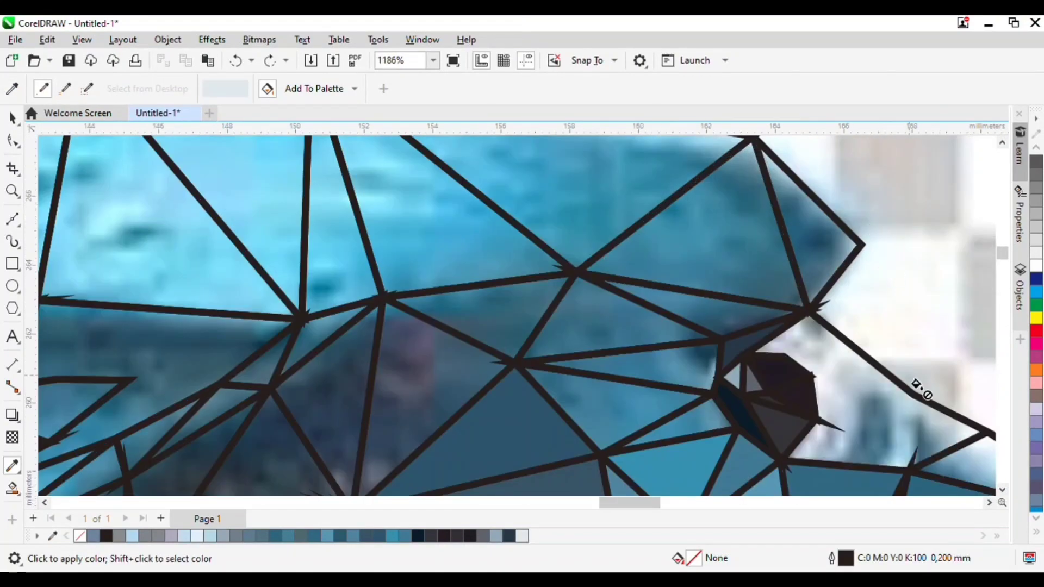
{"action": "left_click", "coordinate": [877, 421]}
{"action": "left_click", "coordinate": [876, 417]}
Step: Colour the triangles at the forehead tip and those directly above and beside the right eye with sampled blues and teals
{"action": "scroll", "coordinate": [888, 366], "scroll_direction": "down", "scroll_amount": 4}
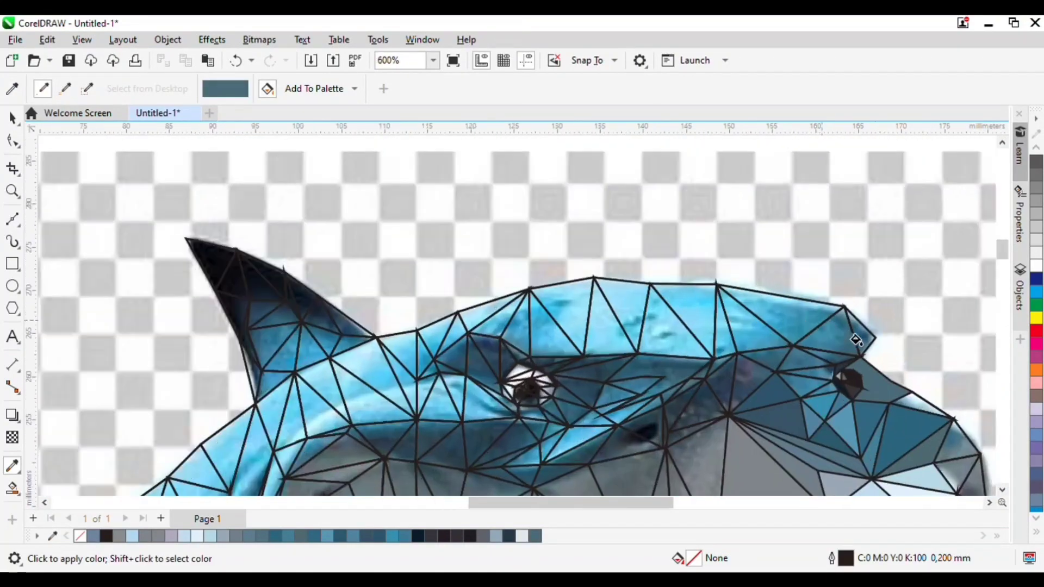
{"action": "scroll", "coordinate": [873, 356], "scroll_direction": "up", "scroll_amount": 1}
{"action": "left_click", "coordinate": [809, 348]}
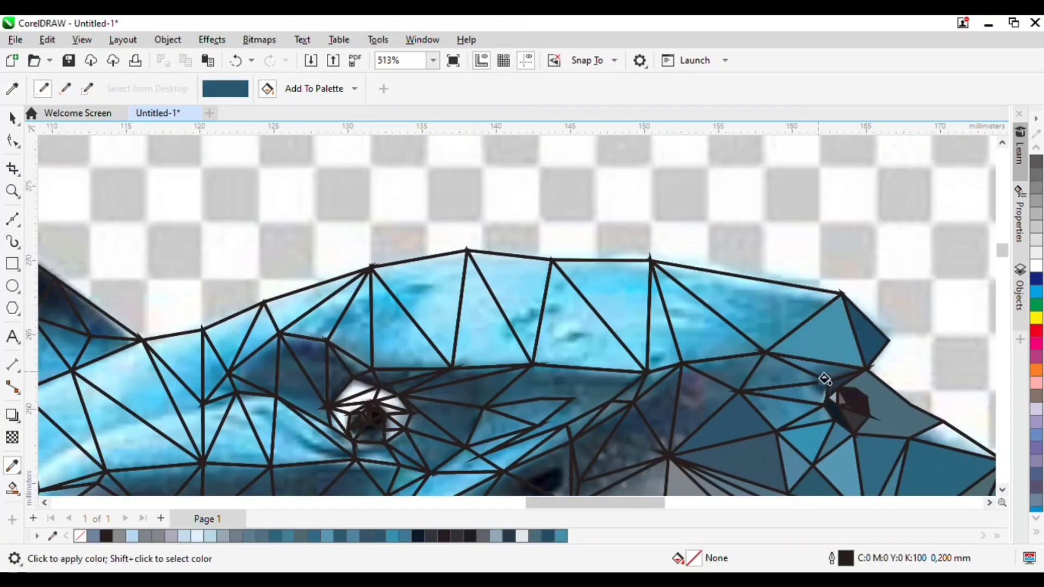
{"action": "left_click", "coordinate": [818, 377]}
{"action": "scroll", "coordinate": [815, 392], "scroll_direction": "up", "scroll_amount": 2}
{"action": "left_click", "coordinate": [763, 432]}
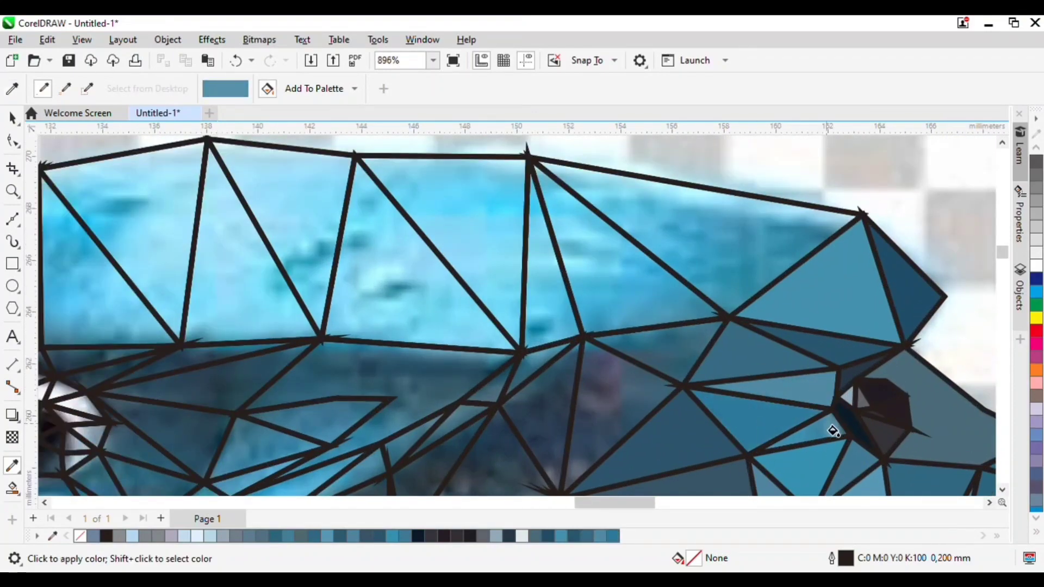
Step: Colour the slate-blue triangle at the inner end of the right eye's dark patch with a colour sampled from the picture
{"action": "scroll", "coordinate": [832, 426], "scroll_direction": "down", "scroll_amount": 3}
{"action": "scroll", "coordinate": [783, 385], "scroll_direction": "up", "scroll_amount": 3}
{"action": "key", "text": "shift"}
{"action": "left_click", "coordinate": [710, 295]}
{"action": "left_click", "coordinate": [715, 294]}
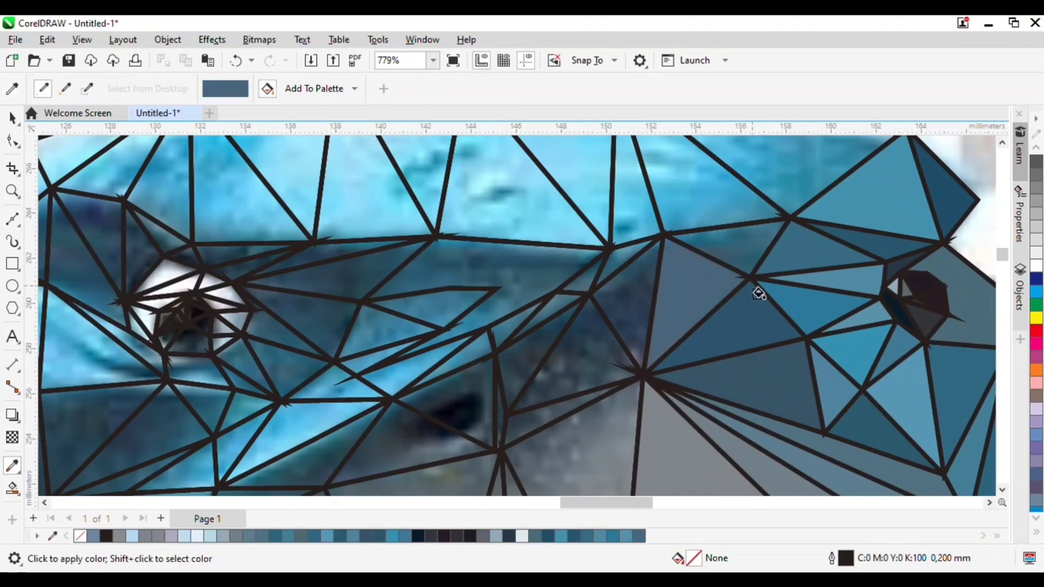
Step: Colour the bright blue forehead triangles nearest the right eye with colours sampled from the picture
{"action": "left_click", "coordinate": [774, 190], "text": "shift"}
{"action": "left_click", "coordinate": [774, 190]}
{"action": "left_click", "coordinate": [690, 201], "text": "shift"}
{"action": "left_click", "coordinate": [690, 200]}
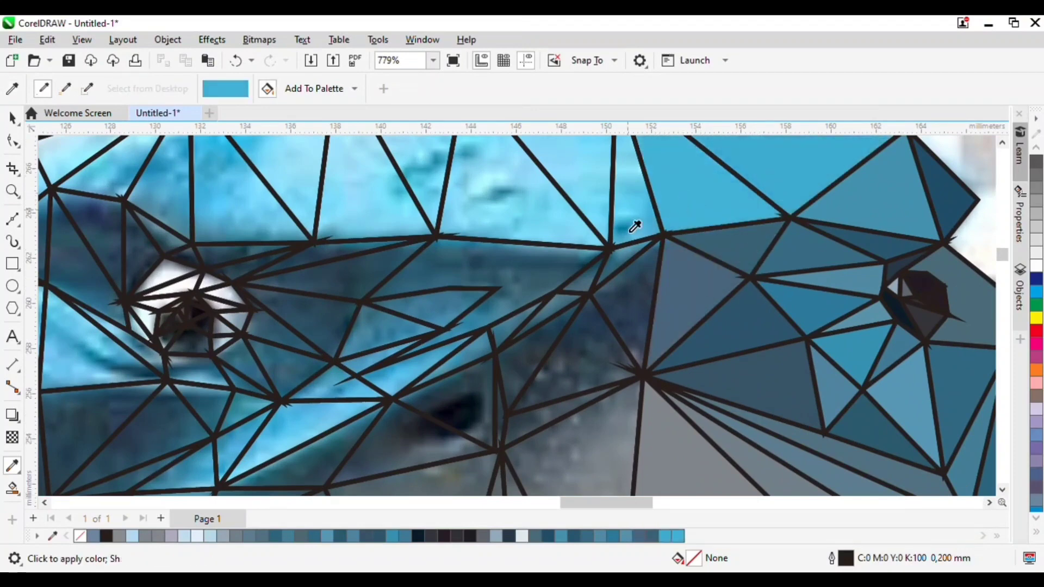
{"action": "left_click", "coordinate": [630, 229], "text": "shift"}
{"action": "left_click", "coordinate": [630, 228]}
Step: Colour the light blue triangles along the middle of the head's top with colours sampled from the picture
{"action": "left_click", "coordinate": [538, 209]}
{"action": "left_click", "coordinate": [413, 180], "text": "shift"}
{"action": "left_click", "coordinate": [411, 178]}
{"action": "left_click", "coordinate": [351, 192], "text": "shift"}
{"action": "left_click", "coordinate": [349, 192]}
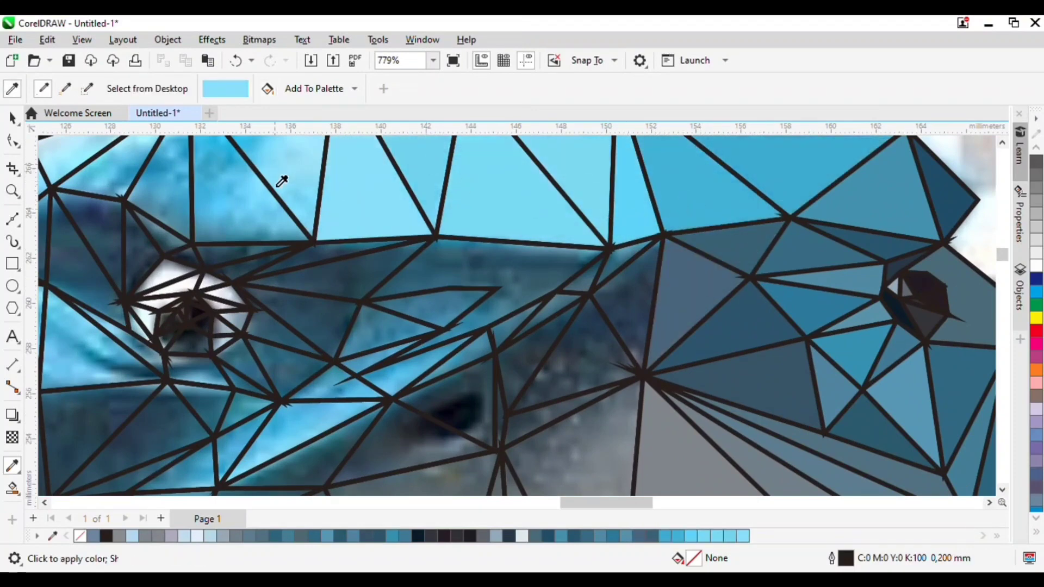
Step: Colour the blue triangles directly above the left eye, up to the head outline, with colours sampled from the picture
{"action": "left_click", "coordinate": [276, 188], "text": "shift"}
{"action": "left_click", "coordinate": [277, 188]}
{"action": "left_click", "coordinate": [236, 200], "text": "shift"}
{"action": "left_click", "coordinate": [129, 187], "text": "shift"}
{"action": "left_click", "coordinate": [129, 187]}
{"action": "scroll", "coordinate": [154, 192], "scroll_direction": "down", "scroll_amount": 1}
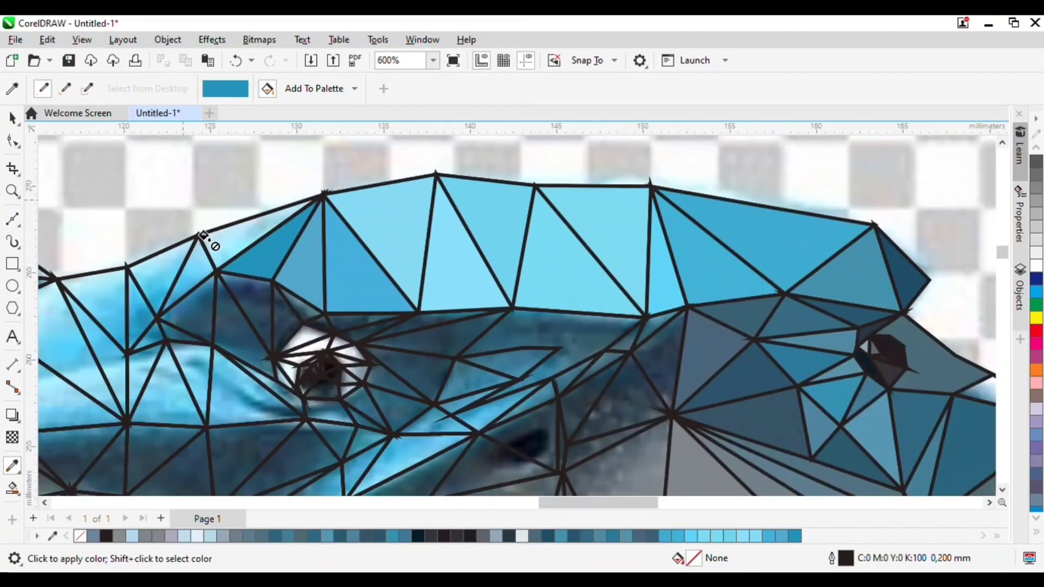
{"action": "left_click", "coordinate": [248, 241]}
Step: Colour the two pale blue triangles behind the left eye and the narrow mid-blue one beside them with sampled colours
{"action": "left_click", "coordinate": [197, 275], "text": "shift"}
{"action": "left_click", "coordinate": [195, 275]}
{"action": "left_click", "coordinate": [168, 278], "text": "shift"}
{"action": "left_click", "coordinate": [168, 278]}
{"action": "left_click", "coordinate": [142, 325], "text": "shift"}
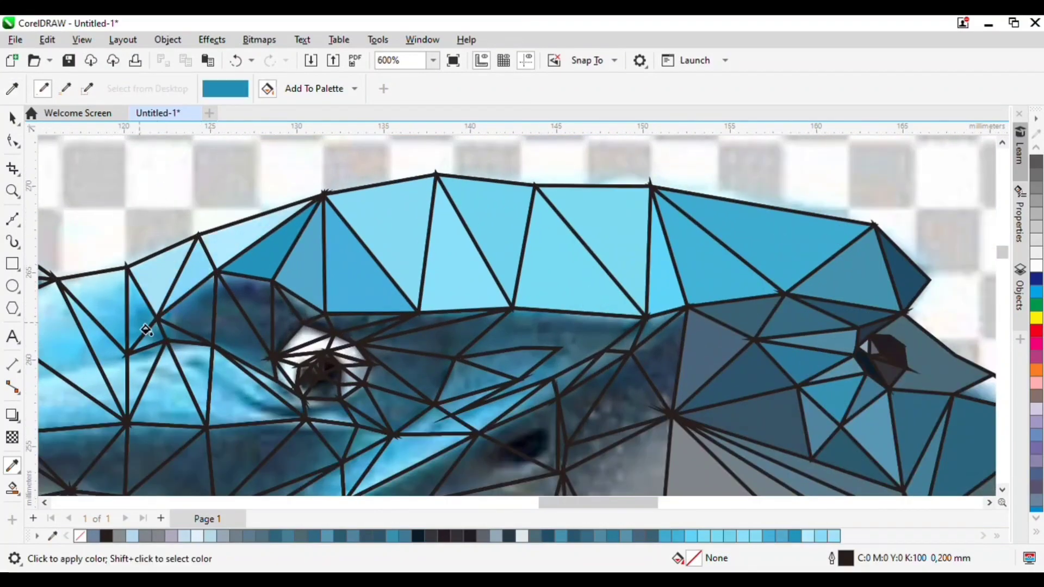
{"action": "left_click", "coordinate": [142, 326]}
Step: Colour the two small triangles beneath the narrow mid-blue one behind the left eye with blues sampled from the picture
{"action": "scroll", "coordinate": [179, 342], "scroll_direction": "up", "scroll_amount": 2}
{"action": "left_click", "coordinate": [181, 334], "text": "shift"}
{"action": "left_click", "coordinate": [179, 334]}
{"action": "left_click", "coordinate": [142, 337], "text": "shift"}
{"action": "left_click", "coordinate": [142, 337]}
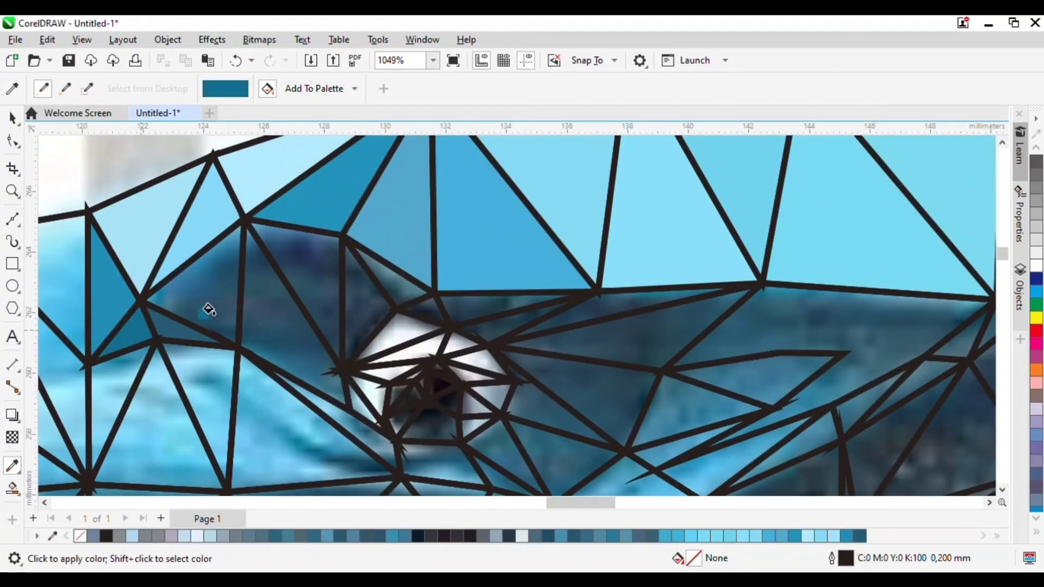
Step: Colour the dark slate, navy and dark teal triangles behind and above the left eye with colours sampled from the picture
{"action": "left_click", "coordinate": [207, 309], "text": "shift"}
{"action": "left_click", "coordinate": [208, 309]}
{"action": "left_click", "coordinate": [264, 340], "text": "shift"}
{"action": "left_click", "coordinate": [267, 339]}
{"action": "left_click", "coordinate": [302, 270], "text": "shift"}
{"action": "left_click", "coordinate": [302, 269]}
{"action": "left_click", "coordinate": [360, 307], "text": "shift"}
{"action": "left_click", "coordinate": [361, 306]}
{"action": "left_click", "coordinate": [402, 298], "text": "shift"}
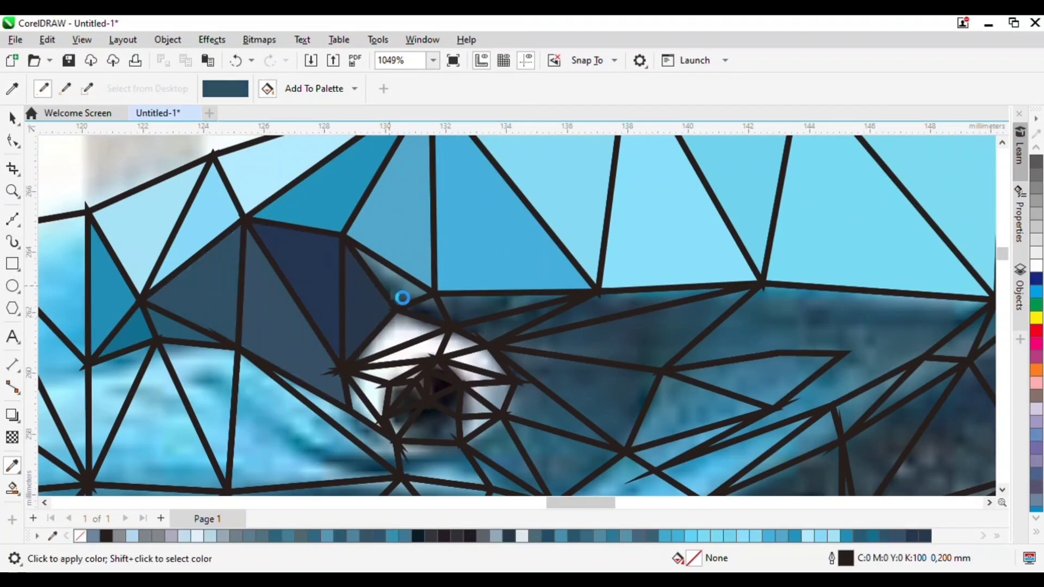
{"action": "left_click", "coordinate": [402, 298]}
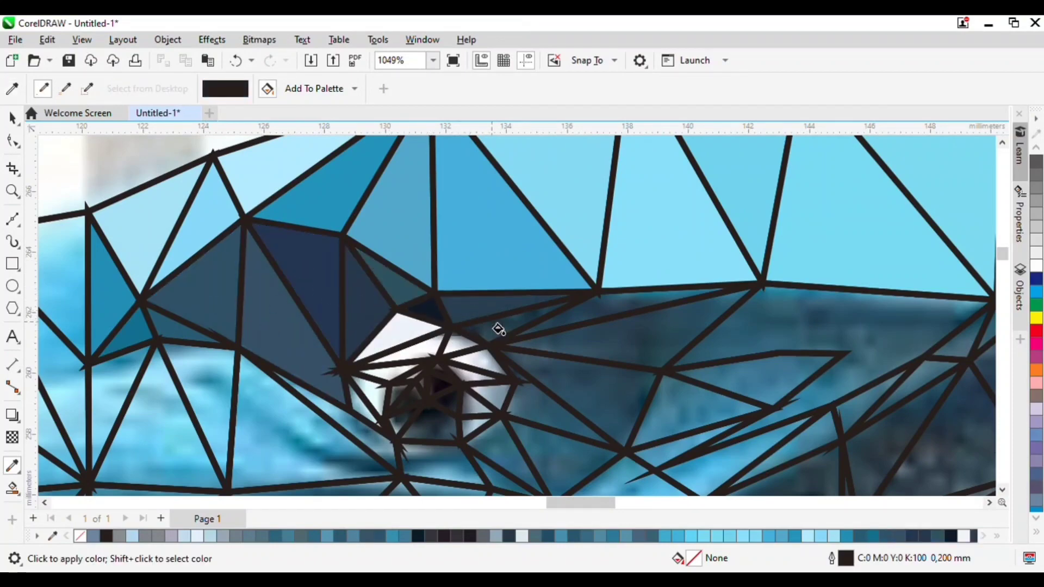
Step: Colour the white and pale cyan triangles on the outer side of the left eye with colours sampled from the picture
{"action": "scroll", "coordinate": [497, 326], "scroll_direction": "up", "scroll_amount": 2}
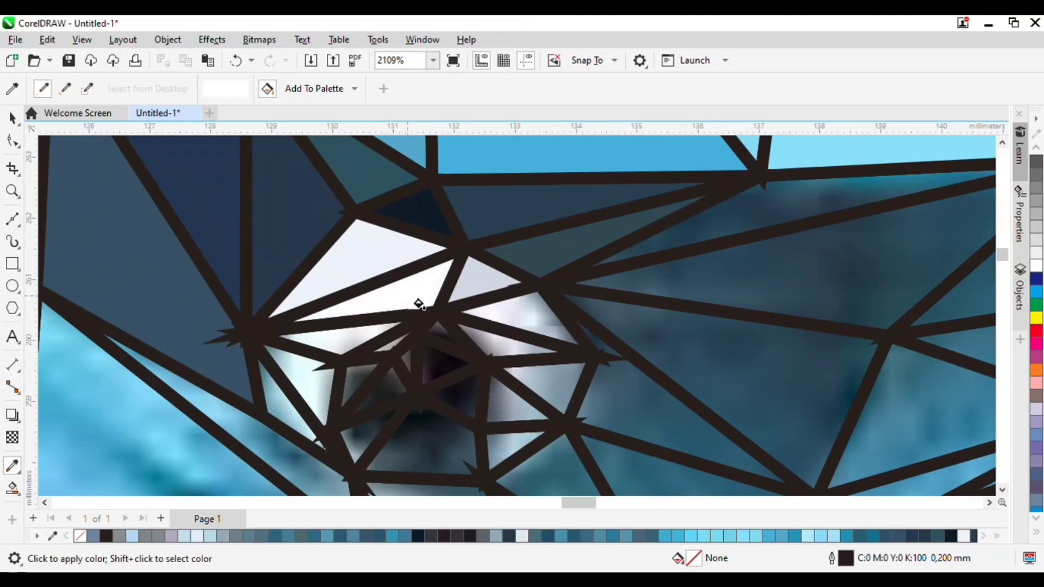
{"action": "left_click", "coordinate": [329, 356], "text": "shift"}
{"action": "left_click", "coordinate": [334, 346]}
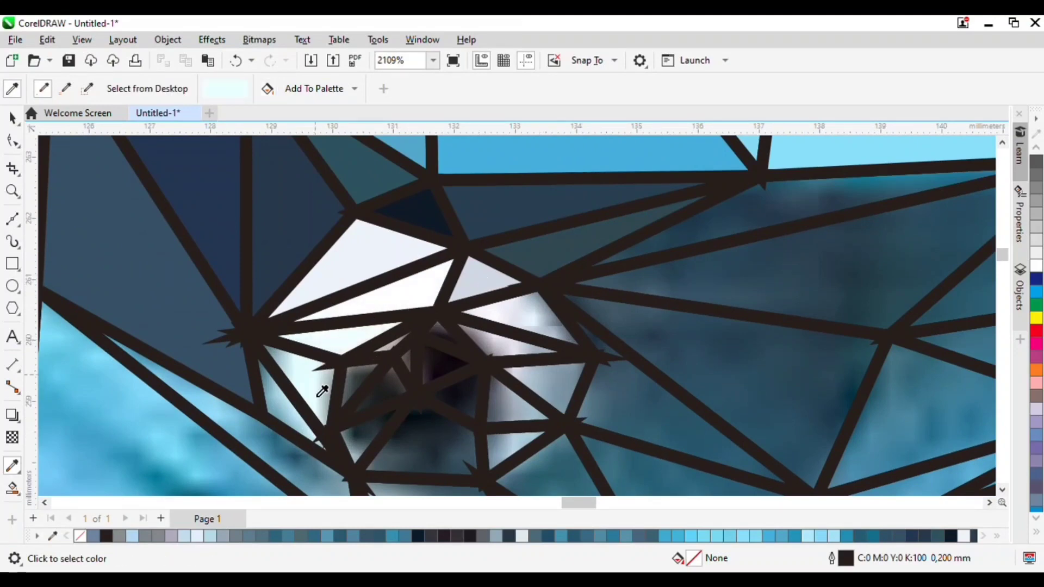
{"action": "left_click", "coordinate": [317, 392], "text": "shift"}
{"action": "left_click", "coordinate": [317, 392]}
{"action": "left_click", "coordinate": [286, 421], "text": "shift"}
{"action": "left_click", "coordinate": [286, 420]}
Step: Colour the dark grey and greenish-black triangles on the outer side of the left eye's iris with sampled colours
{"action": "left_click", "coordinate": [359, 387], "text": "shift"}
{"action": "left_click", "coordinate": [360, 387]}
{"action": "left_click", "coordinate": [384, 402], "text": "shift"}
{"action": "scroll", "coordinate": [391, 373], "scroll_direction": "up", "scroll_amount": 2}
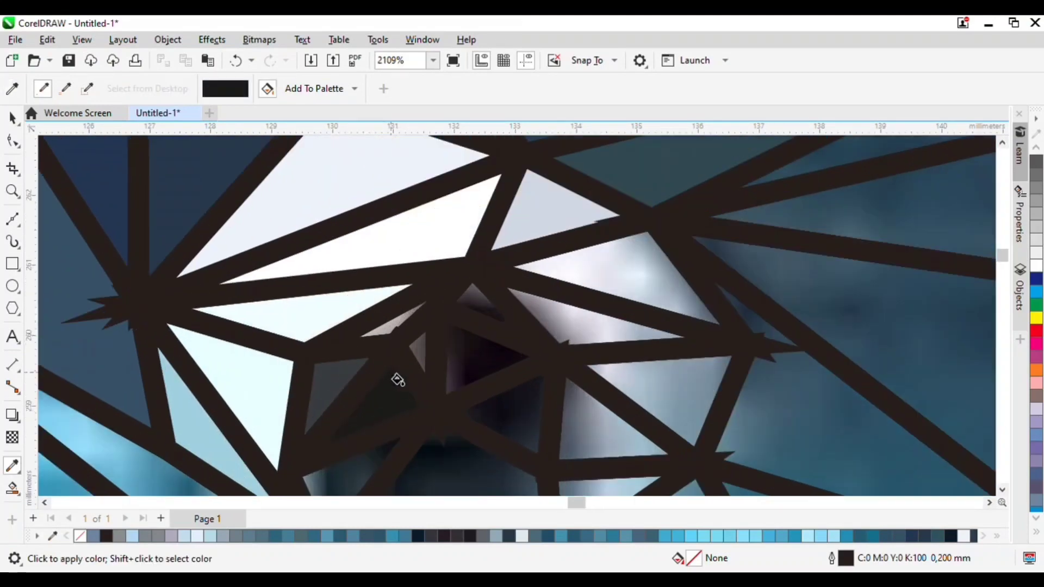
{"action": "left_click", "coordinate": [393, 379]}
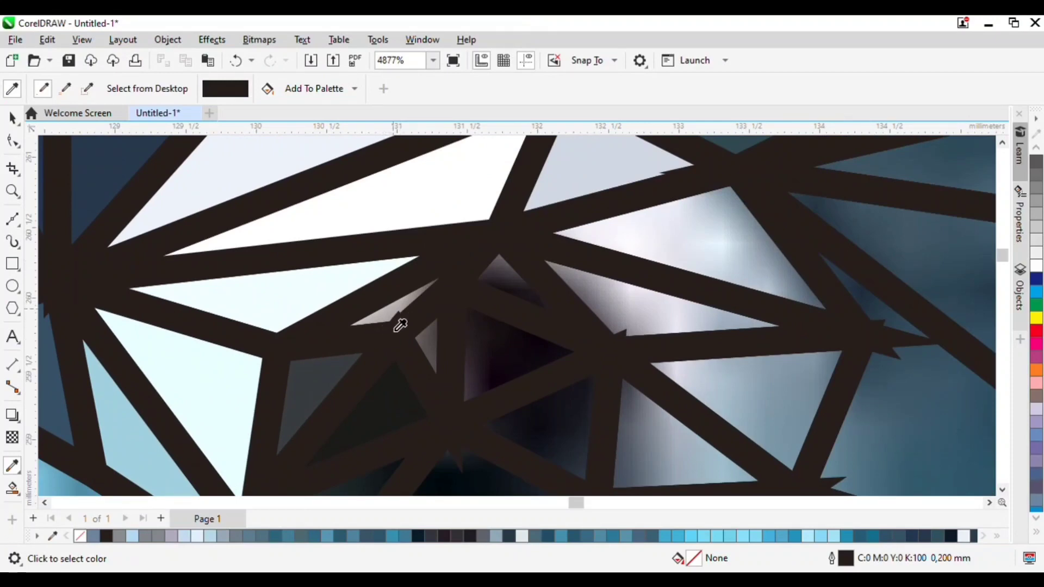
Step: Colour the pinkish-grey highlight sliver and the central near-black pupil triangle of the left eye with sampled colours
{"action": "scroll", "coordinate": [400, 326], "scroll_direction": "up", "scroll_amount": 2}
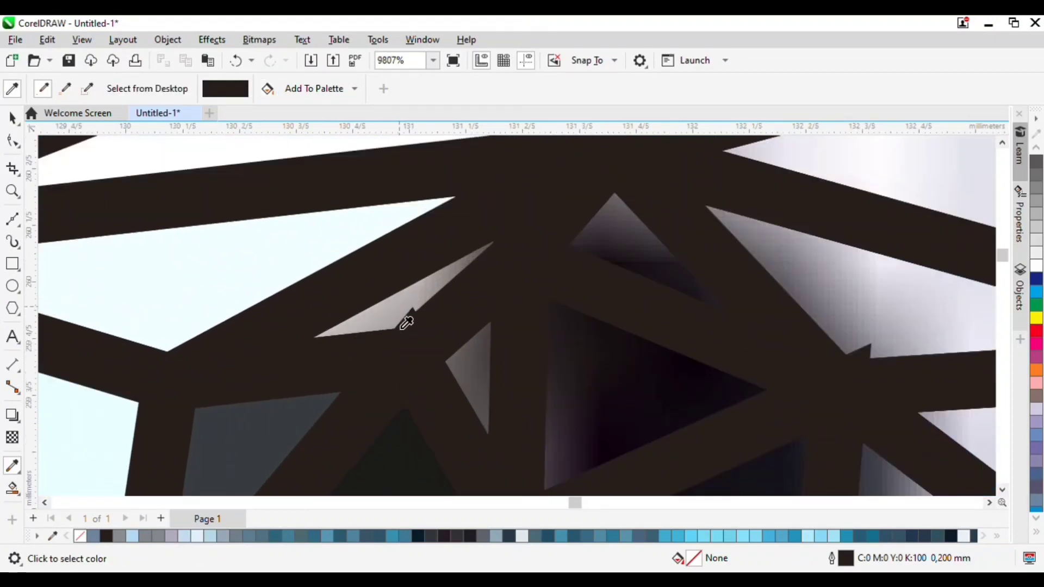
{"action": "left_click", "coordinate": [405, 325]}
{"action": "left_click", "coordinate": [406, 311]}
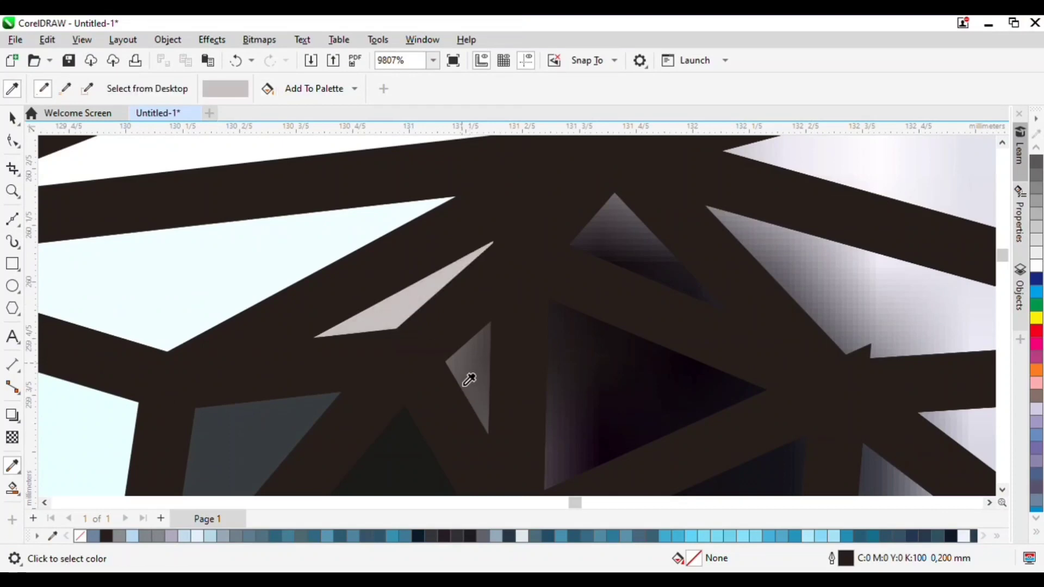
{"action": "left_click", "coordinate": [618, 384]}
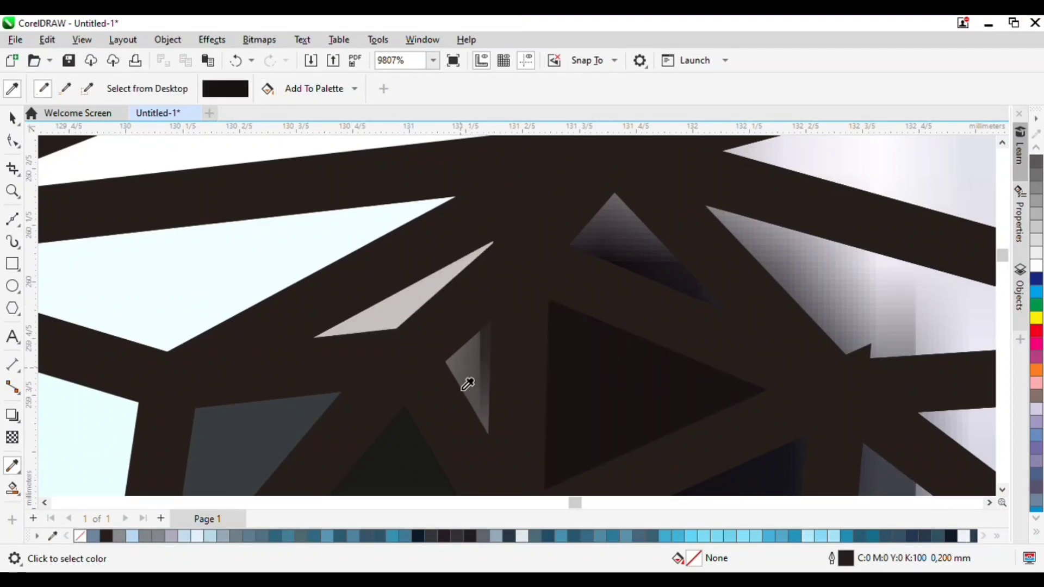
Step: Colour the tiny grey triangle beside the left eye's pupil with a dark shade sampled from the picture
{"action": "scroll", "coordinate": [473, 358], "scroll_direction": "down", "scroll_amount": 4}
{"action": "scroll", "coordinate": [464, 386], "scroll_direction": "up", "scroll_amount": 2}
{"action": "key", "text": "shift"}
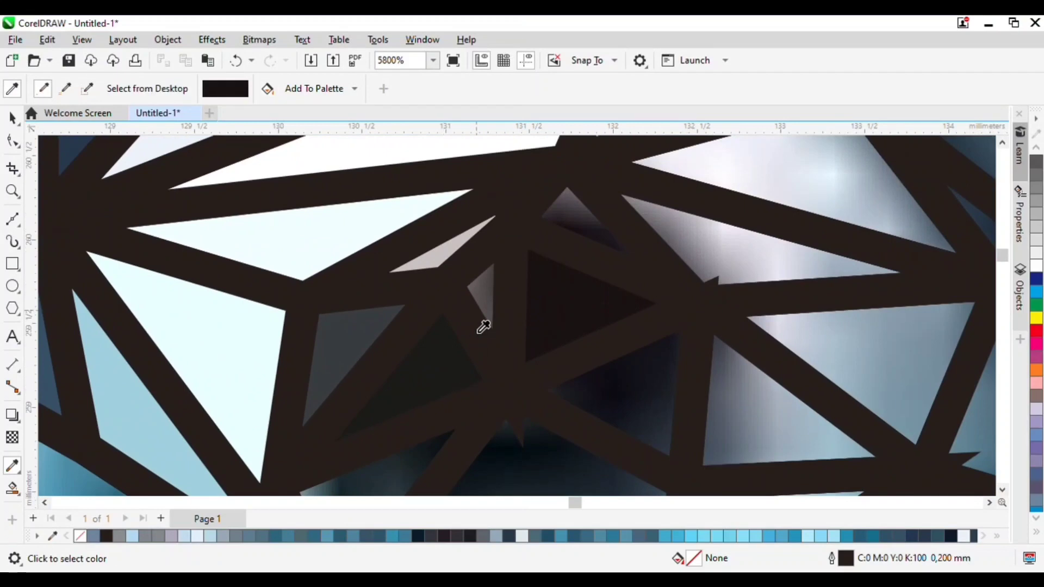
{"action": "scroll", "coordinate": [475, 307], "scroll_direction": "up", "scroll_amount": 4}
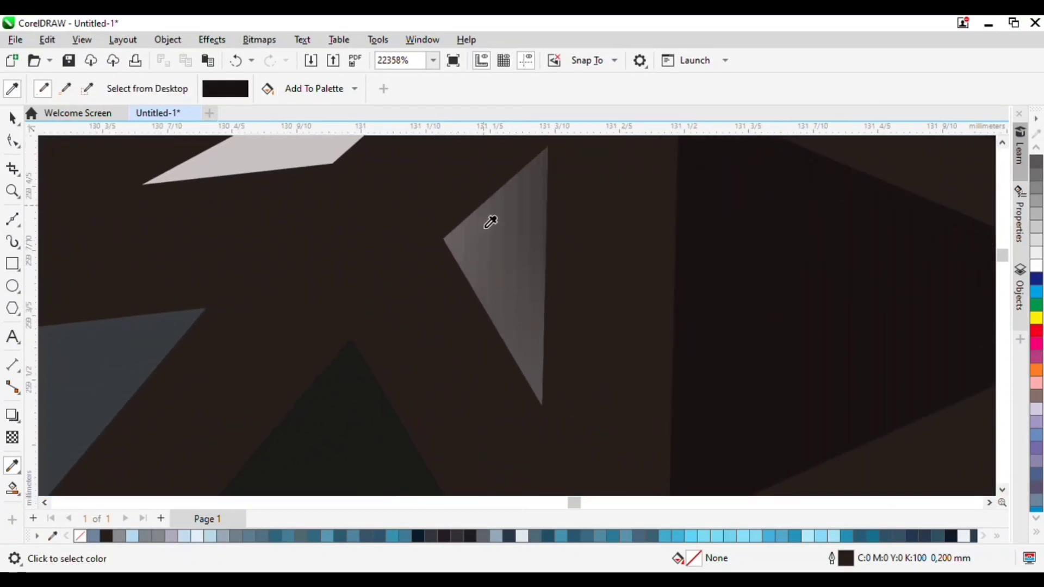
{"action": "scroll", "coordinate": [509, 257], "scroll_direction": "down", "scroll_amount": 3}
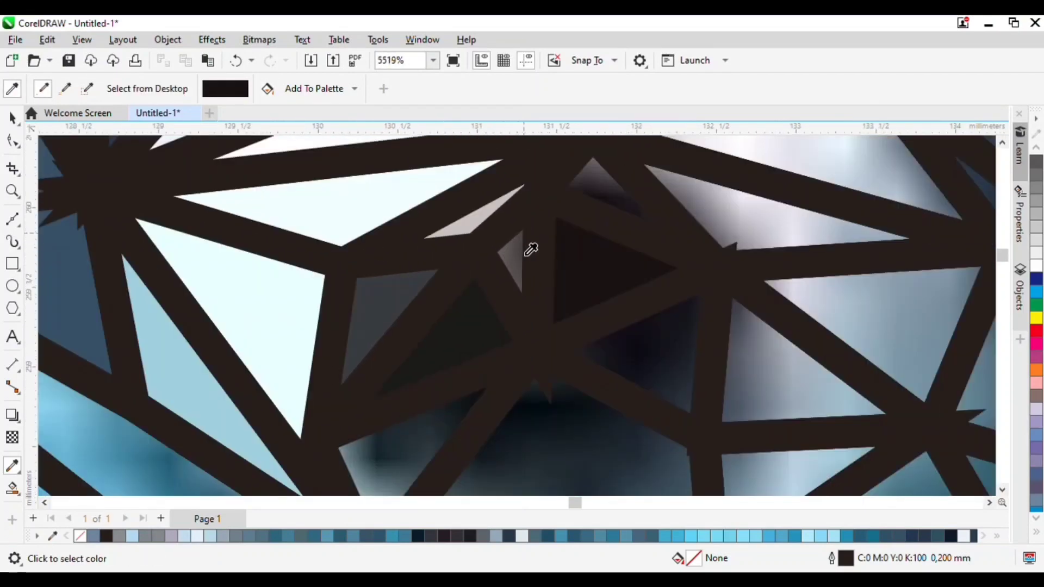
{"action": "left_click", "coordinate": [596, 260], "text": "shift"}
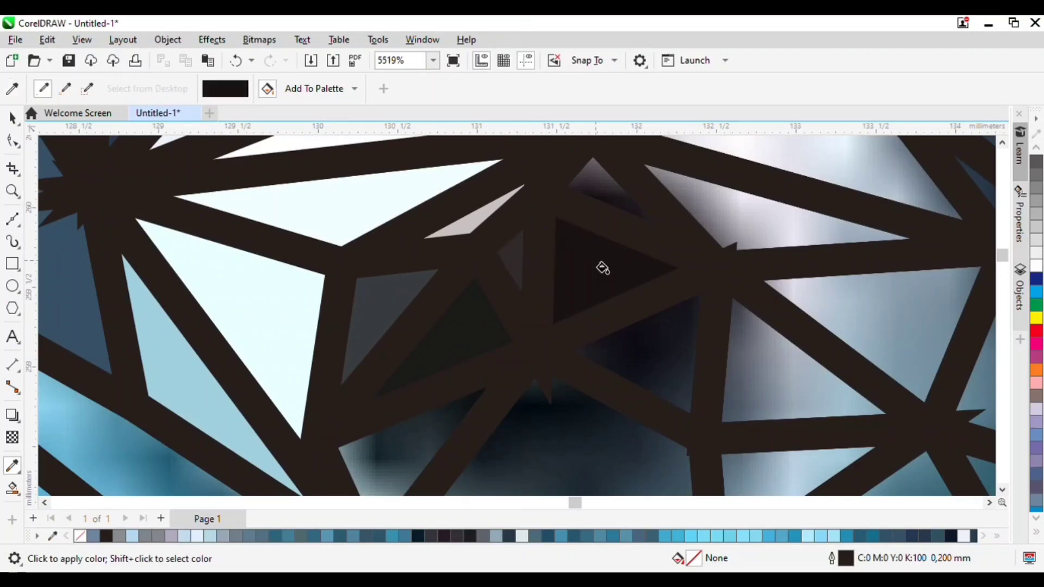
Step: Colour the small near-black triangle above the left pupil and the pale lilac triangle beside it with sampled colours
{"action": "left_click", "coordinate": [589, 200], "text": "shift"}
{"action": "left_click", "coordinate": [595, 183]}
{"action": "left_click", "coordinate": [723, 237], "text": "shift"}
{"action": "left_click", "coordinate": [742, 227]}
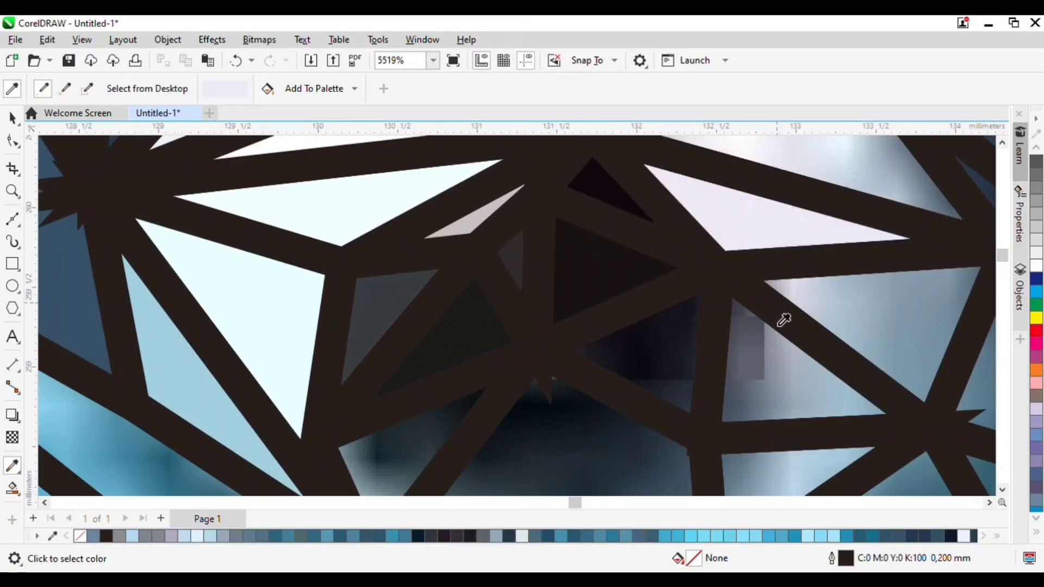
Step: Colour the grey, blue-grey, near-black and dark slate triangles beside and below the left pupil with sampled colours
{"action": "left_click", "coordinate": [744, 375], "text": "shift"}
{"action": "left_click", "coordinate": [748, 366]}
{"action": "left_click", "coordinate": [887, 336]}
{"action": "left_click", "coordinate": [675, 373]}
{"action": "left_click", "coordinate": [612, 438]}
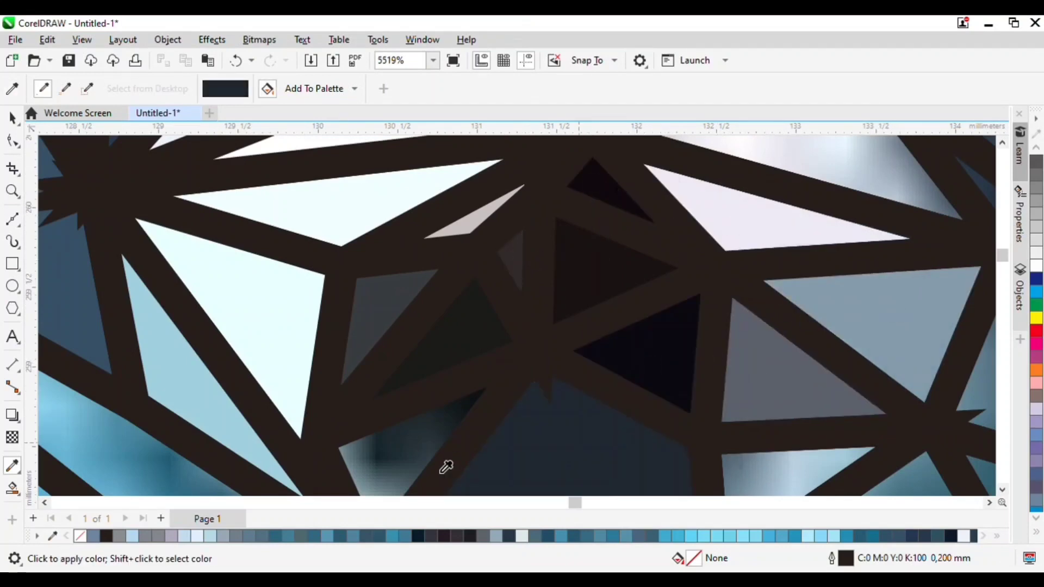
Step: Colour the dark teal lower iris triangle, the long teal strip and the deep blue shape under the left eye with sampled colours
{"action": "left_click", "coordinate": [439, 467]}
{"action": "scroll", "coordinate": [490, 268], "scroll_direction": "down", "scroll_amount": 2}
{"action": "left_click", "coordinate": [415, 411], "text": "shift"}
{"action": "left_click", "coordinate": [411, 408]}
{"action": "left_click", "coordinate": [476, 429], "text": "shift"}
{"action": "left_click", "coordinate": [480, 429]}
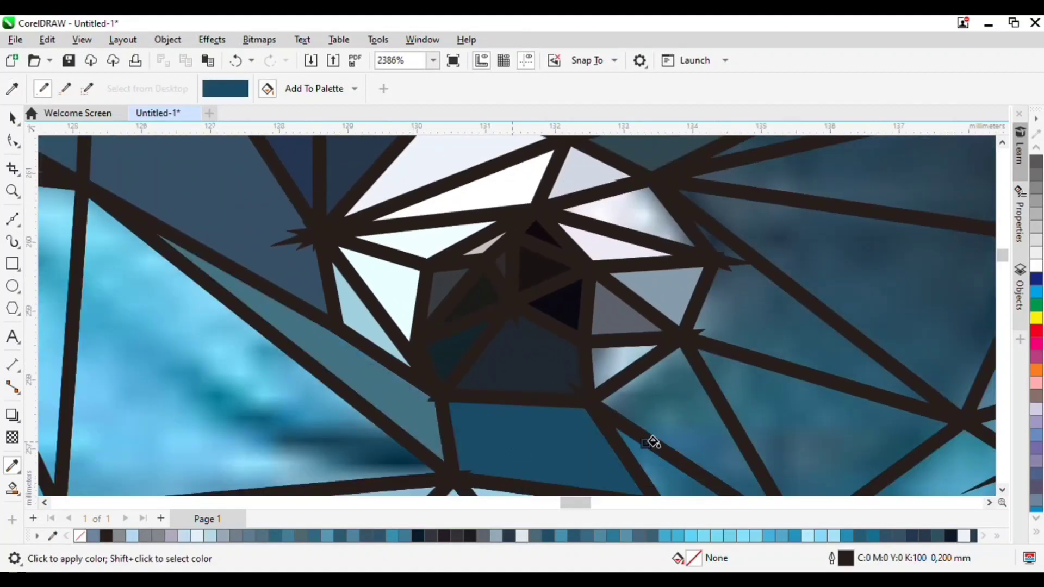
Step: Colour the teal triangles on the inner side of the left eye and the eye's remaining pale triangles with sampled colours
{"action": "left_click", "coordinate": [668, 415]}
{"action": "left_click", "coordinate": [795, 390]}
{"action": "left_click", "coordinate": [750, 344]}
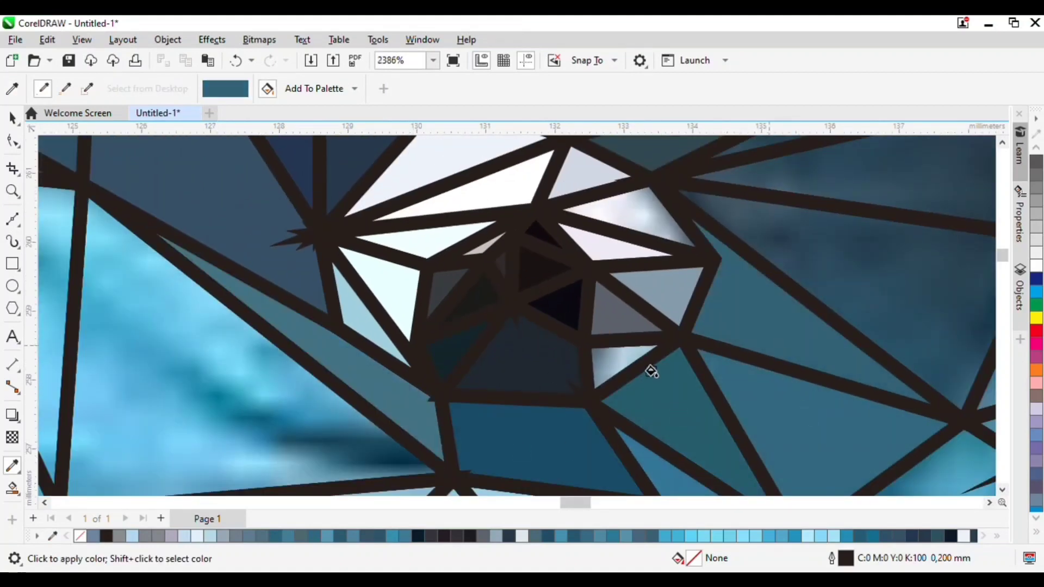
{"action": "scroll", "coordinate": [649, 217], "scroll_direction": "up", "scroll_amount": 1}
{"action": "left_click", "coordinate": [644, 223], "text": "shift"}
{"action": "left_click", "coordinate": [646, 221]}
Step: Colour the dark navy and slate triangles extending from the left eye towards the snout with colours sampled from the picture
{"action": "left_click", "coordinate": [805, 254], "text": "shift"}
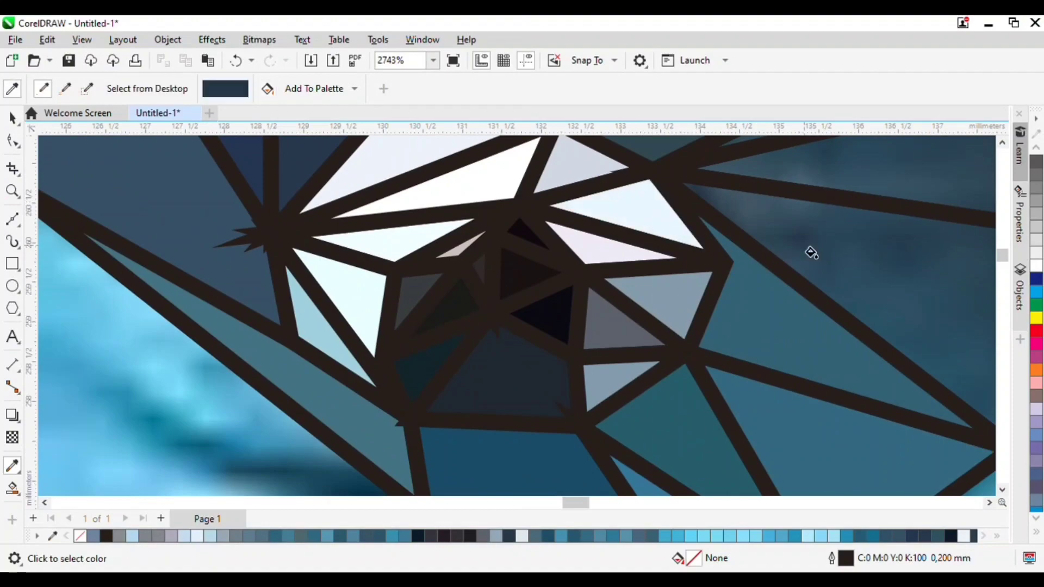
{"action": "left_click", "coordinate": [811, 251]}
{"action": "scroll", "coordinate": [625, 295], "scroll_direction": "down", "scroll_amount": 4}
{"action": "left_click", "coordinate": [777, 223], "text": "shift"}
{"action": "left_click", "coordinate": [781, 220]}
{"action": "left_click", "coordinate": [779, 199]}
{"action": "scroll", "coordinate": [729, 220], "scroll_direction": "down", "scroll_amount": 4}
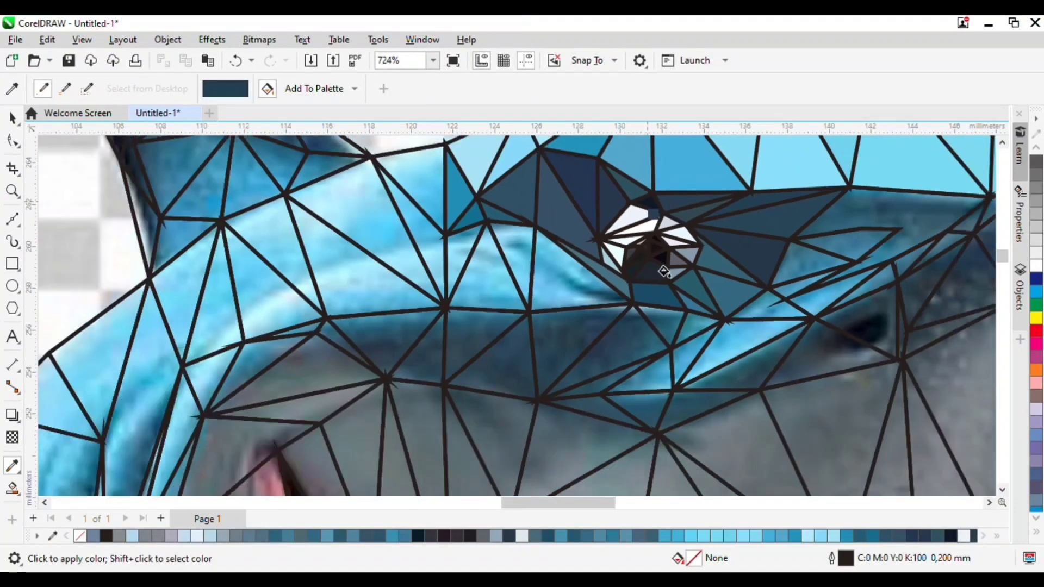
Step: Colour the teal and blue triangles between the eyes and the bright blue and dark ones beneath them with sampled colours
{"action": "scroll", "coordinate": [846, 253], "scroll_direction": "up", "scroll_amount": 2}
{"action": "left_click", "coordinate": [764, 245], "text": "shift"}
{"action": "left_click", "coordinate": [769, 239]}
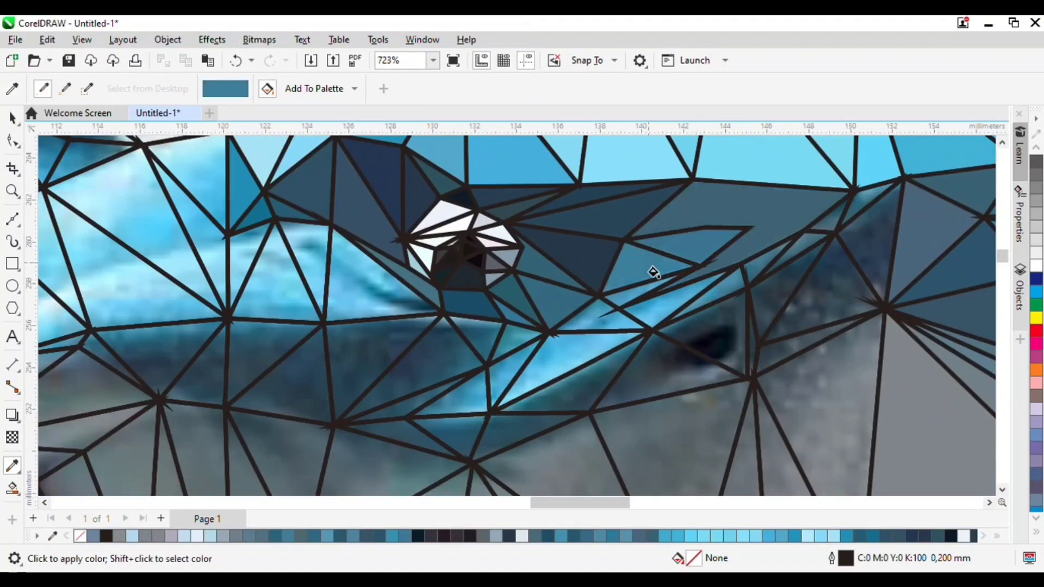
{"action": "scroll", "coordinate": [653, 272], "scroll_direction": "up", "scroll_amount": 2}
{"action": "key", "text": "shift"}
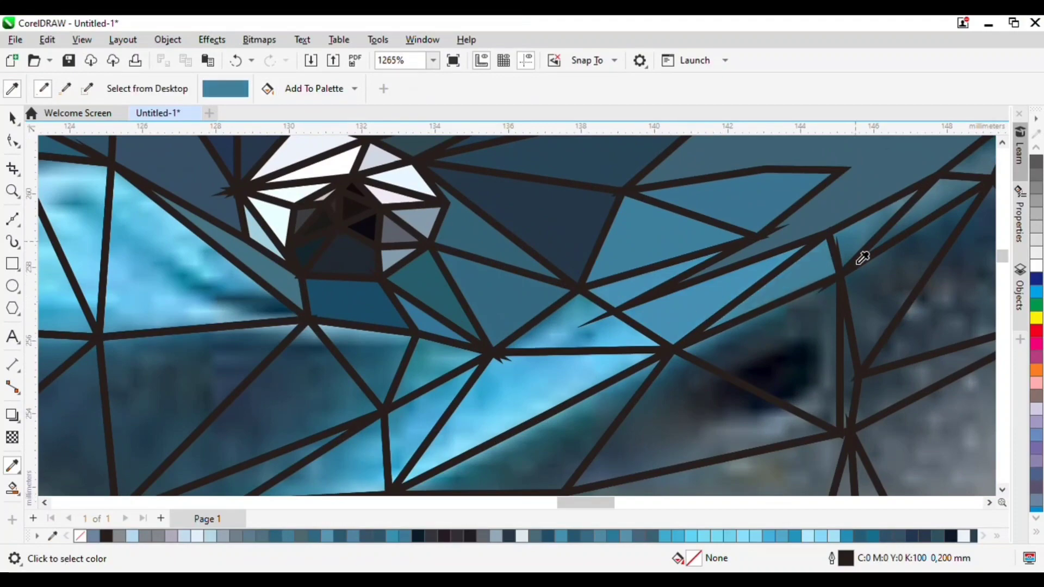
{"action": "scroll", "coordinate": [815, 333], "scroll_direction": "down", "scroll_amount": 2}
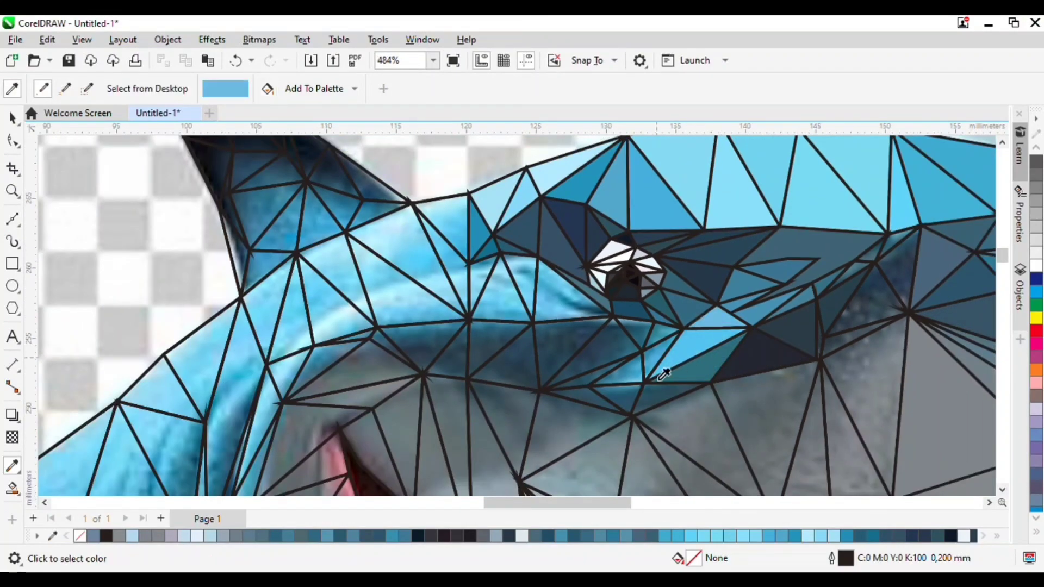
Step: Colour the small triangle just below the left eye, next to the bright blue ones, with a sampled near-black shade
{"action": "scroll", "coordinate": [665, 348], "scroll_direction": "up", "scroll_amount": 2}
{"action": "left_click", "coordinate": [666, 347], "text": "shift"}
{"action": "scroll", "coordinate": [665, 340], "scroll_direction": "up", "scroll_amount": 2}
{"action": "left_click", "coordinate": [663, 331]}
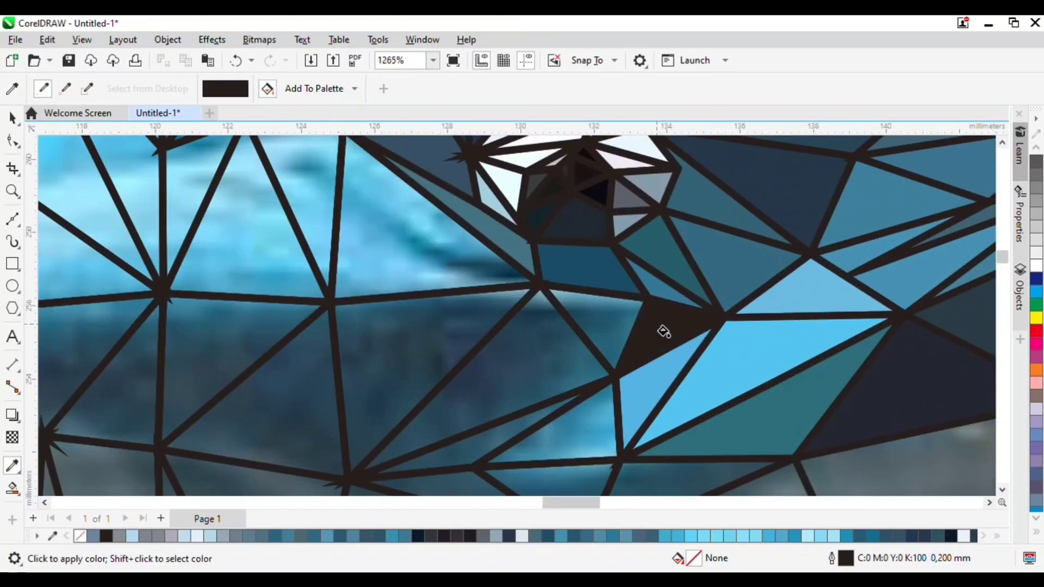
Step: Undo the near-black fill below the left eye, then colour that triangle and its two darker neighbours with sampled teal shades
{"action": "key", "text": "ctrl+z"}
{"action": "left_click", "coordinate": [661, 341], "text": "shift"}
{"action": "left_click", "coordinate": [662, 341]}
{"action": "left_click", "coordinate": [615, 344], "text": "shift"}
{"action": "left_click", "coordinate": [614, 337]}
{"action": "left_click", "coordinate": [538, 369], "text": "shift"}
{"action": "left_click", "coordinate": [537, 368]}
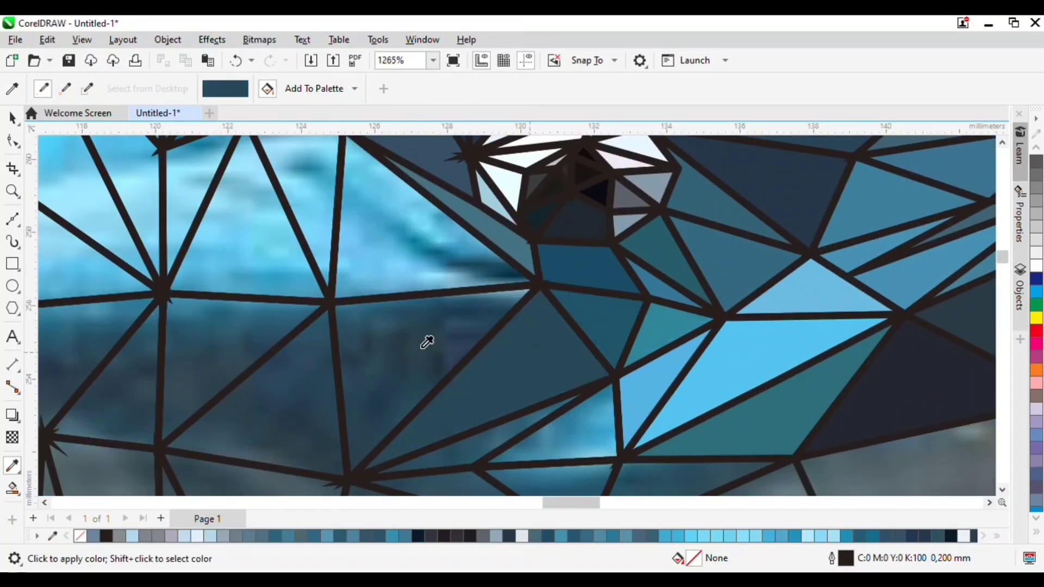
Step: Colour the dark slate triangle down-left of the left eye and the two light blue triangles above it with sampled colours
{"action": "left_click", "coordinate": [427, 334]}
{"action": "left_click", "coordinate": [400, 281]}
{"action": "left_click", "coordinate": [314, 217]}
{"action": "left_click", "coordinate": [256, 231]}
{"action": "scroll", "coordinate": [511, 334], "scroll_direction": "down", "scroll_amount": 3}
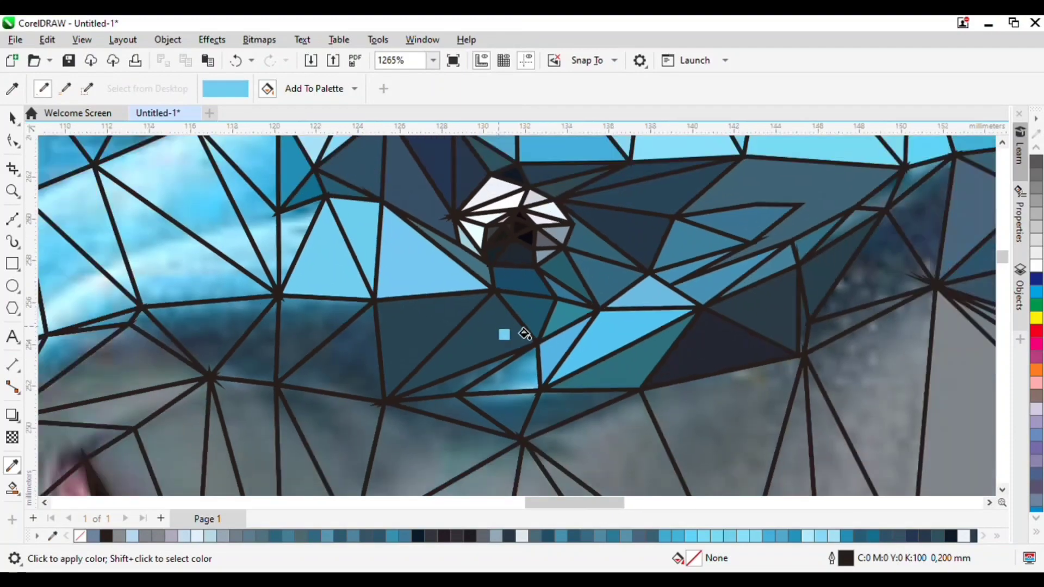
Step: Colour the pale and bright blue triangles between the left eye and the base of the dorsal fin with sampled colours
{"action": "scroll", "coordinate": [517, 245], "scroll_direction": "up", "scroll_amount": 2}
{"action": "scroll", "coordinate": [257, 239], "scroll_direction": "up", "scroll_amount": 2}
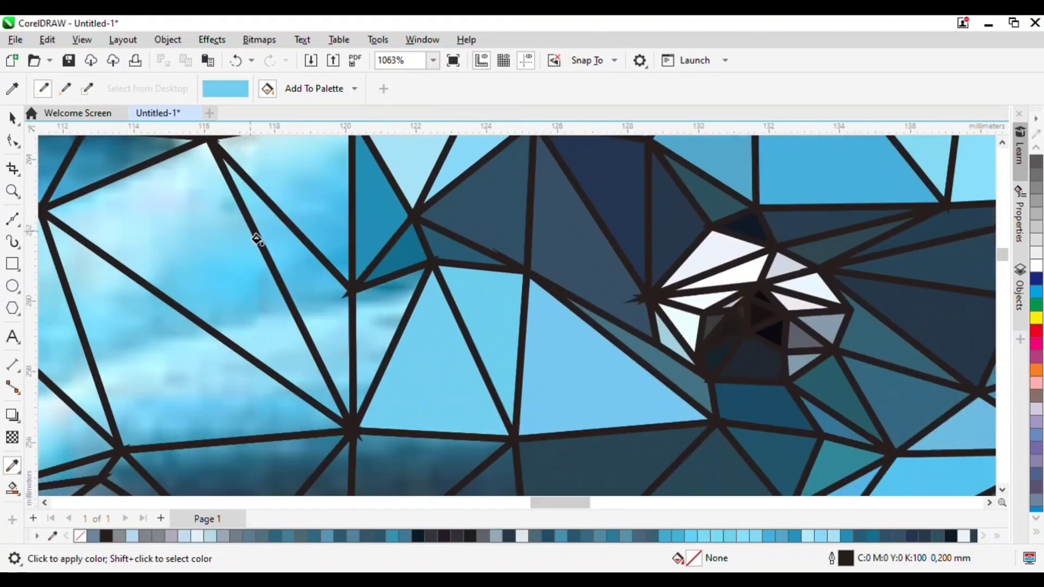
{"action": "left_click", "coordinate": [383, 337], "text": "shift"}
{"action": "left_click", "coordinate": [382, 336]}
{"action": "left_click", "coordinate": [329, 317], "text": "shift"}
{"action": "left_click", "coordinate": [328, 317]}
{"action": "left_click", "coordinate": [324, 213], "text": "shift"}
{"action": "left_click", "coordinate": [324, 212]}
{"action": "left_click", "coordinate": [197, 261], "text": "shift"}
{"action": "left_click", "coordinate": [198, 266]}
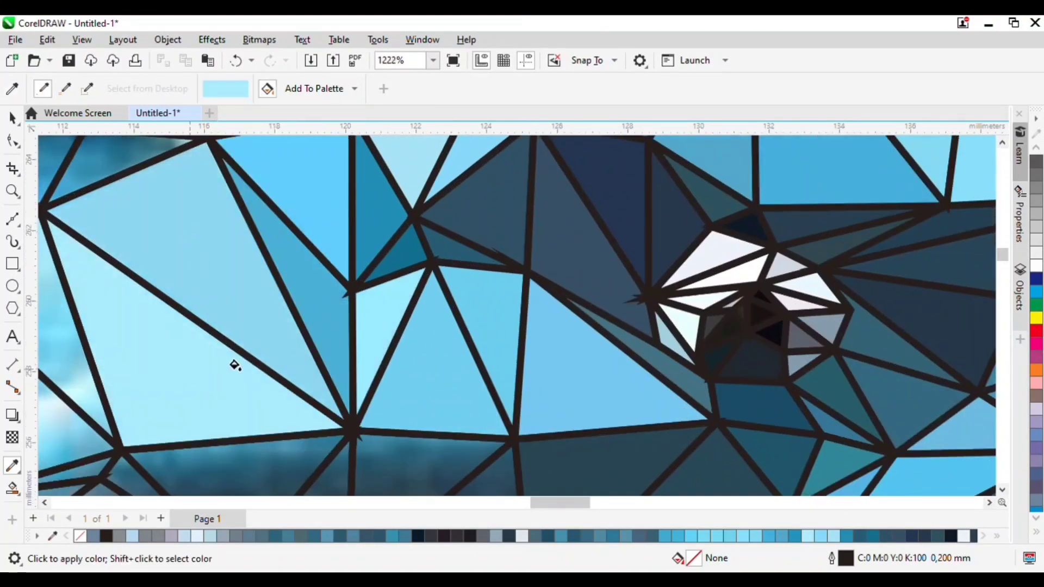
{"action": "scroll", "coordinate": [235, 366], "scroll_direction": "down", "scroll_amount": 4}
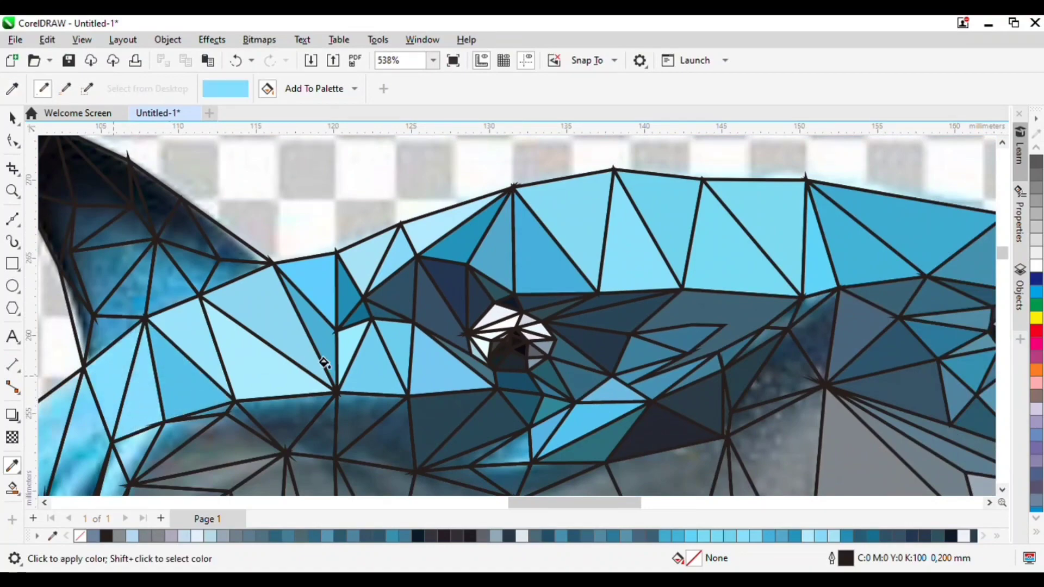
Step: Colour the slate and mid-blue triangles across the base of the dorsal fin with colours sampled from the picture
{"action": "scroll", "coordinate": [324, 363], "scroll_direction": "up", "scroll_amount": 4}
{"action": "left_click", "coordinate": [335, 205], "text": "shift"}
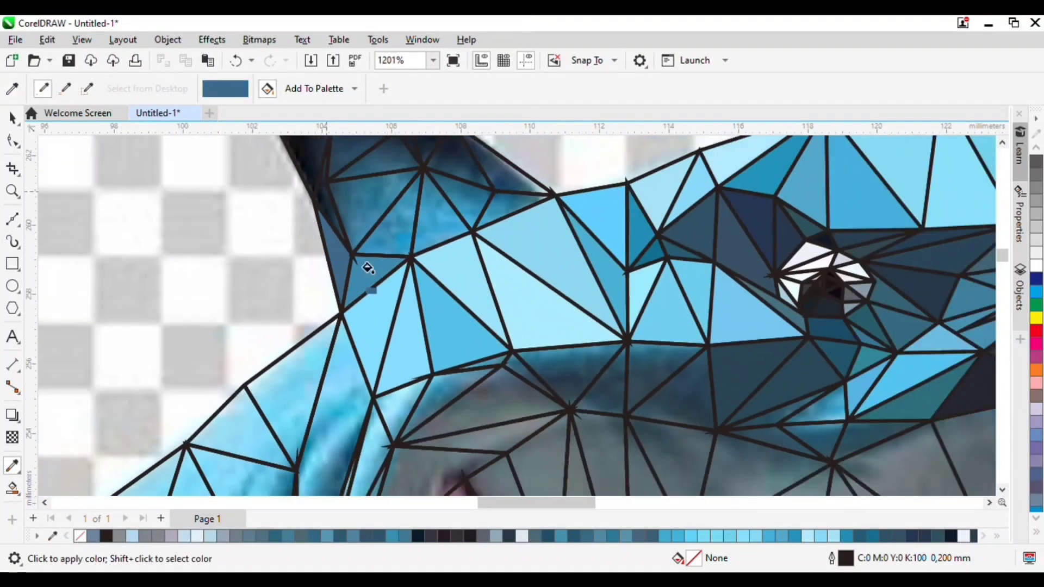
{"action": "scroll", "coordinate": [337, 188], "scroll_direction": "up", "scroll_amount": 3}
{"action": "left_click", "coordinate": [382, 238], "text": "shift"}
{"action": "left_click", "coordinate": [383, 237]}
{"action": "left_click", "coordinate": [420, 276], "text": "shift"}
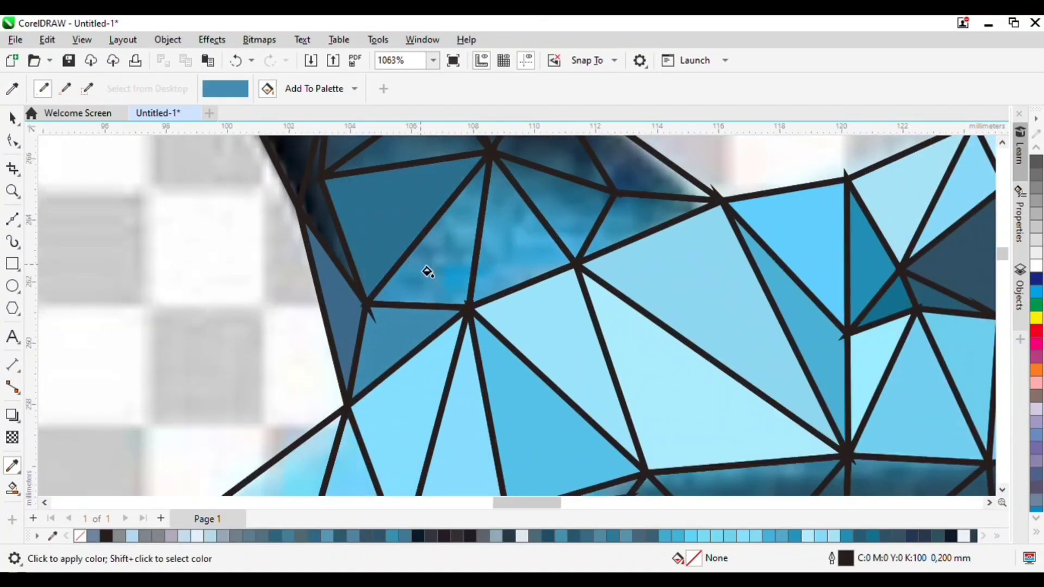
{"action": "left_click", "coordinate": [428, 272]}
{"action": "left_click", "coordinate": [503, 250], "text": "shift"}
{"action": "left_click", "coordinate": [509, 250]}
Step: Colour the teal and navy triangles at the dorsal fin's lower right corner, where it meets the head, with sampled colours
{"action": "left_click", "coordinate": [560, 220], "text": "shift"}
{"action": "left_click", "coordinate": [565, 218]}
{"action": "left_click", "coordinate": [620, 213], "text": "shift"}
{"action": "left_click", "coordinate": [625, 212]}
{"action": "left_click", "coordinate": [634, 180], "text": "shift"}
{"action": "left_click", "coordinate": [630, 177]}
{"action": "left_click", "coordinate": [561, 159], "text": "shift"}
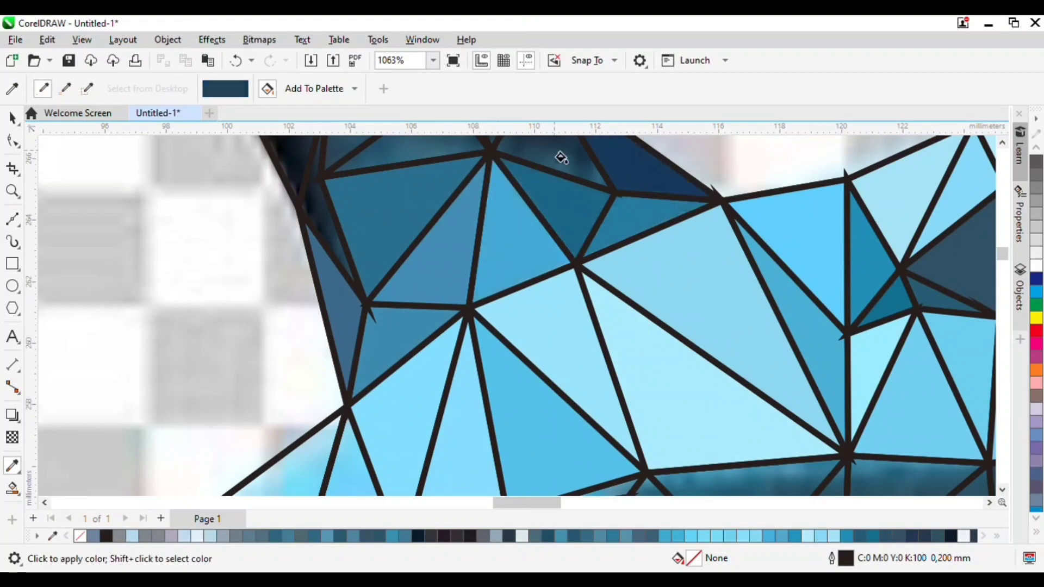
{"action": "left_click", "coordinate": [560, 158]}
Step: Colour the dark sliver on the dorsal fin's left side and the slate-blue triangles in its middle with sampled colours
{"action": "scroll", "coordinate": [559, 158], "scroll_direction": "down", "scroll_amount": 2}
{"action": "scroll", "coordinate": [489, 163], "scroll_direction": "up", "scroll_amount": 1}
{"action": "left_click", "coordinate": [442, 341], "text": "shift"}
{"action": "left_click", "coordinate": [443, 328]}
{"action": "left_click", "coordinate": [508, 262], "text": "shift"}
{"action": "left_click", "coordinate": [509, 261]}
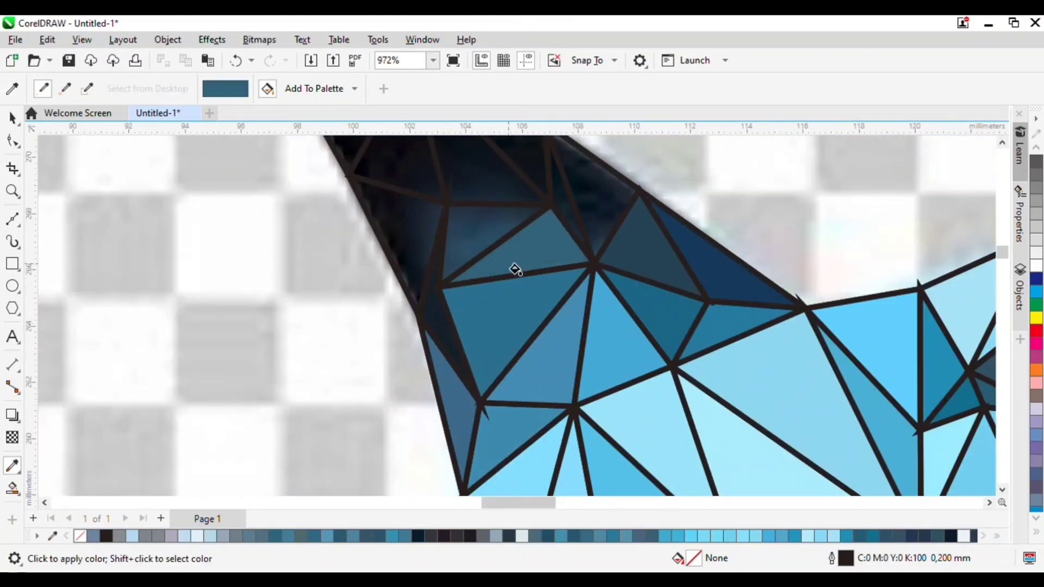
{"action": "left_click", "coordinate": [490, 226], "text": "shift"}
{"action": "left_click", "coordinate": [489, 225]}
Step: Colour the dark navy triangles on the right edge and upper middle of the dorsal fin with sampled colours
{"action": "left_click", "coordinate": [590, 228], "text": "shift"}
{"action": "left_click", "coordinate": [590, 229]}
{"action": "left_click", "coordinate": [563, 203], "text": "shift"}
{"action": "left_click", "coordinate": [569, 211]}
{"action": "left_click", "coordinate": [511, 195], "text": "shift"}
{"action": "left_click", "coordinate": [507, 196]}
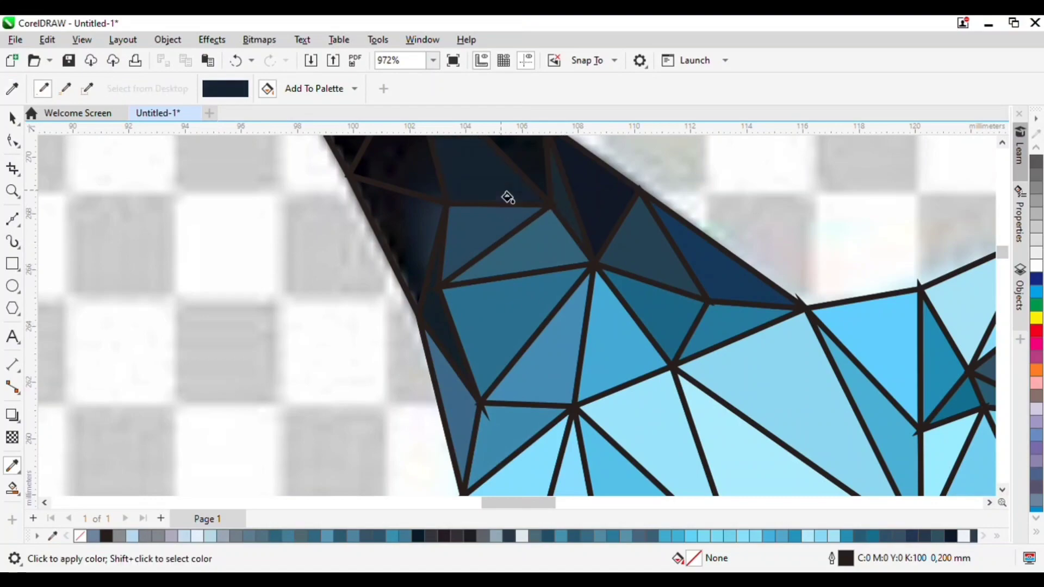
Step: Colour the dark triangle on the dorsal fin's left edge and the near-black triangle at its tip with sampled colours
{"action": "left_click", "coordinate": [435, 225], "text": "shift"}
{"action": "left_click", "coordinate": [424, 239], "text": "shift"}
{"action": "left_click", "coordinate": [417, 247]}
{"action": "scroll", "coordinate": [429, 291], "scroll_direction": "down", "scroll_amount": 2}
{"action": "scroll", "coordinate": [393, 191], "scroll_direction": "up", "scroll_amount": 2}
{"action": "key", "text": "shift"}
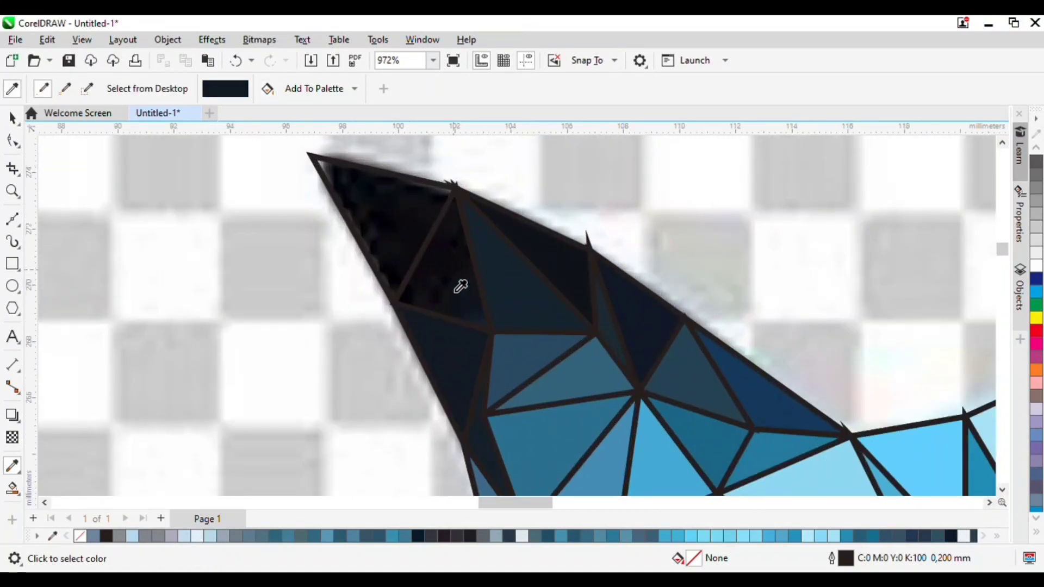
{"action": "left_click", "coordinate": [416, 244], "text": "shift"}
{"action": "left_click", "coordinate": [416, 244]}
{"action": "scroll", "coordinate": [618, 256], "scroll_direction": "down", "scroll_amount": 6}
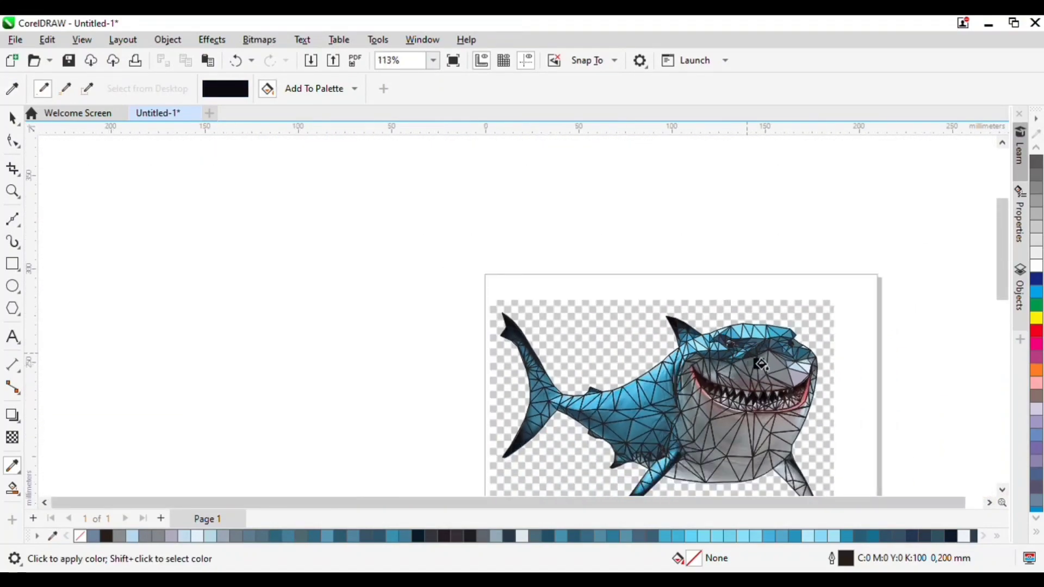
Step: Colour the bright and light blue triangles along the back directly below the dorsal fin with sampled colours
{"action": "scroll", "coordinate": [781, 391], "scroll_direction": "up", "scroll_amount": 3}
{"action": "scroll", "coordinate": [780, 391], "scroll_direction": "down", "scroll_amount": 3}
{"action": "scroll", "coordinate": [493, 389], "scroll_direction": "up", "scroll_amount": 3}
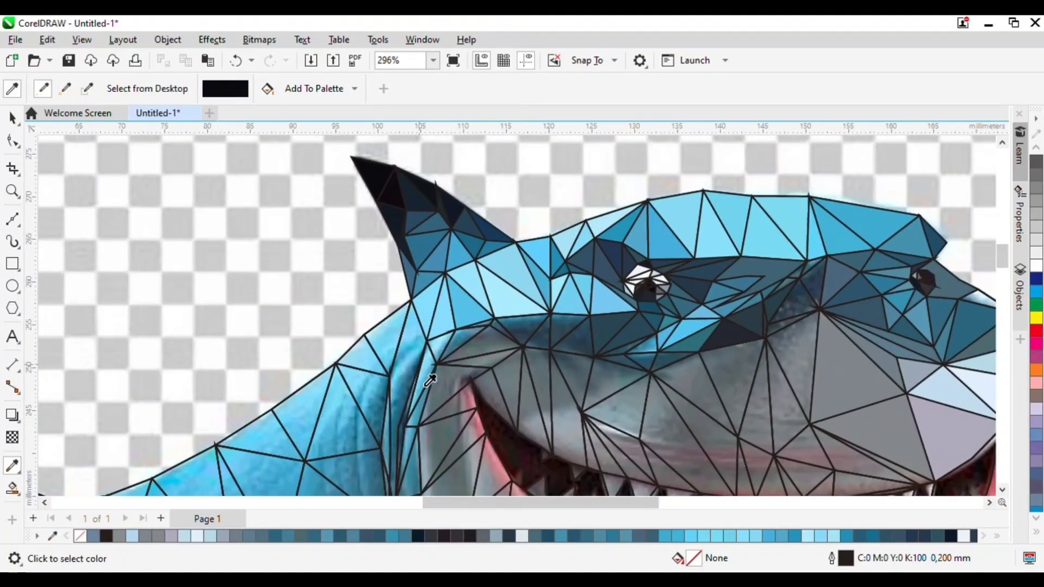
{"action": "scroll", "coordinate": [450, 360], "scroll_direction": "up", "scroll_amount": 2}
{"action": "scroll", "coordinate": [452, 361], "scroll_direction": "down", "scroll_amount": 2}
{"action": "scroll", "coordinate": [386, 299], "scroll_direction": "up", "scroll_amount": 2}
{"action": "left_click", "coordinate": [420, 288], "text": "shift"}
{"action": "left_click", "coordinate": [416, 289]}
{"action": "left_click", "coordinate": [364, 246], "text": "shift"}
{"action": "left_click", "coordinate": [364, 246]}
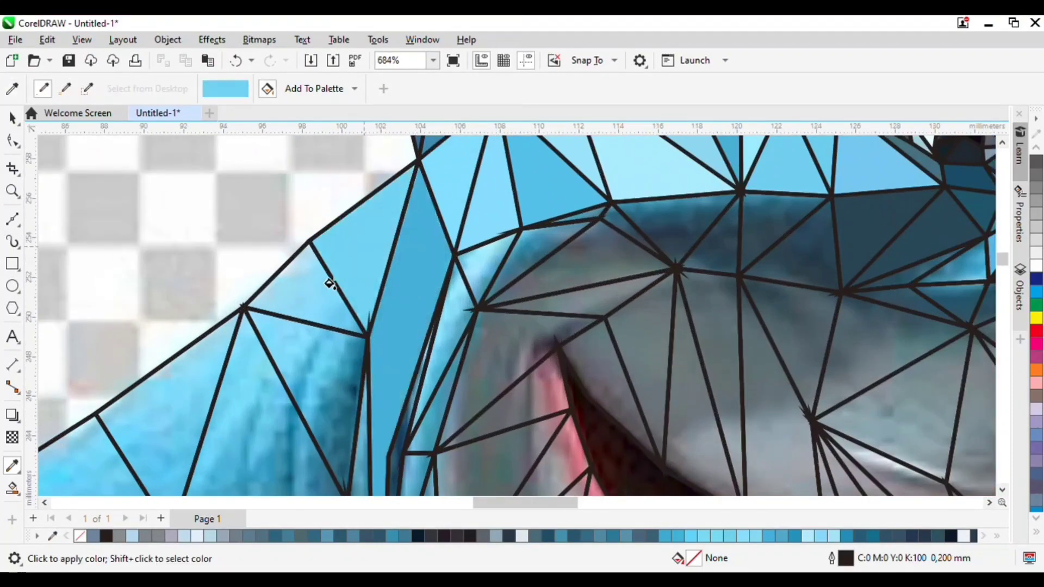
{"action": "left_click", "coordinate": [327, 377]}
{"action": "left_click", "coordinate": [250, 431]}
{"action": "scroll", "coordinate": [426, 327], "scroll_direction": "down", "scroll_amount": 3}
{"action": "scroll", "coordinate": [379, 359], "scroll_direction": "up", "scroll_amount": 2}
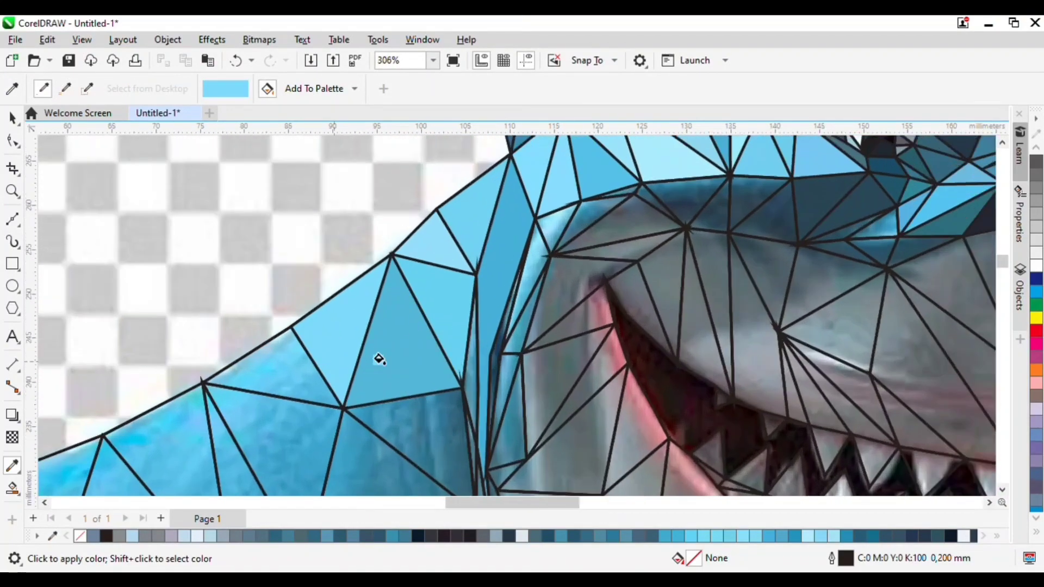
Step: Colour the narrow teal and dark blue slivers and the small teal triangles in the gill area with sampled colours
{"action": "scroll", "coordinate": [379, 359], "scroll_direction": "up", "scroll_amount": 1}
{"action": "left_click", "coordinate": [488, 403], "text": "shift"}
{"action": "left_click", "coordinate": [487, 402]}
{"action": "scroll", "coordinate": [505, 355], "scroll_direction": "up", "scroll_amount": 3}
{"action": "scroll", "coordinate": [497, 268], "scroll_direction": "down", "scroll_amount": 2}
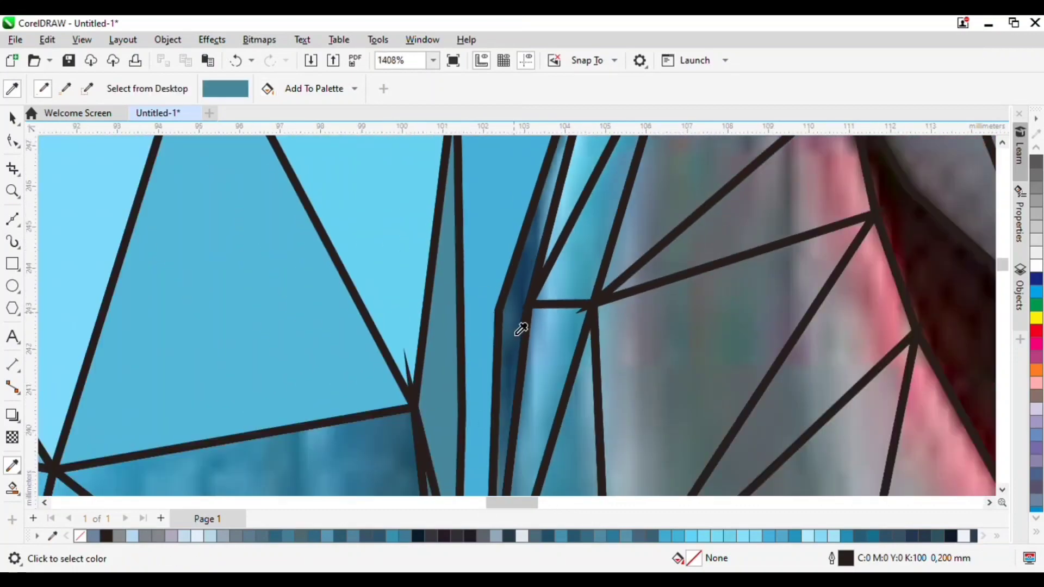
{"action": "left_click", "coordinate": [515, 335], "text": "shift"}
{"action": "left_click", "coordinate": [515, 335]}
{"action": "left_click", "coordinate": [561, 255], "text": "shift"}
{"action": "left_click", "coordinate": [561, 255]}
{"action": "left_click", "coordinate": [567, 365], "text": "shift"}
{"action": "left_click", "coordinate": [566, 366]}
Step: Colour the light blue triangle in the upper gill area and the grey-teal one beside the cheek with sampled colours
{"action": "left_click", "coordinate": [571, 194], "text": "shift"}
{"action": "scroll", "coordinate": [592, 267], "scroll_direction": "down", "scroll_amount": 2}
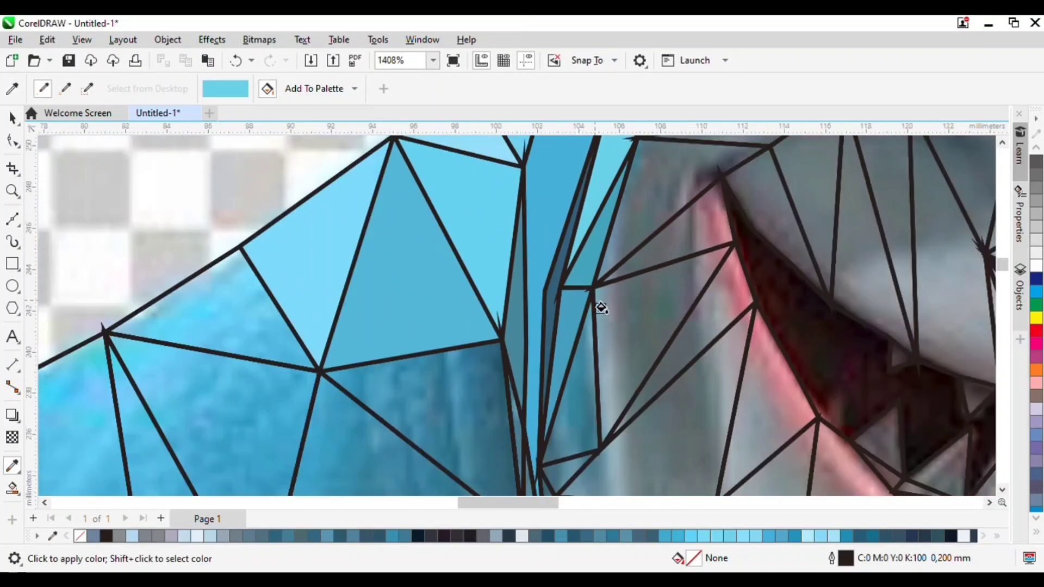
{"action": "scroll", "coordinate": [601, 307], "scroll_direction": "down", "scroll_amount": 3}
{"action": "scroll", "coordinate": [578, 381], "scroll_direction": "up", "scroll_amount": 3}
{"action": "left_click", "coordinate": [593, 387]}
{"action": "scroll", "coordinate": [641, 287], "scroll_direction": "down", "scroll_amount": 2}
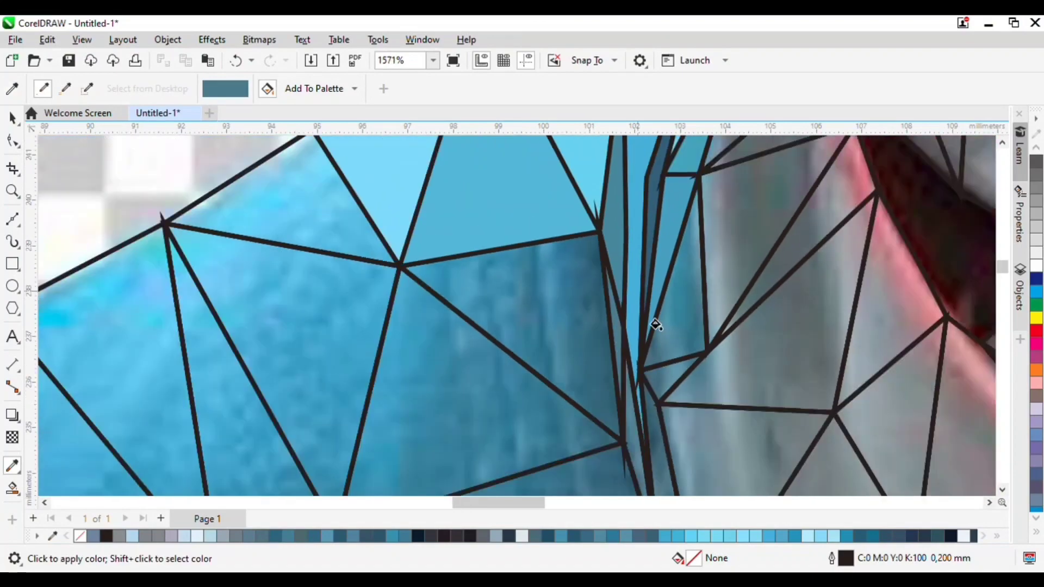
Step: Colour the thin grey-blue slivers and the small slate triangle at the lower end of the gill with sampled colours
{"action": "scroll", "coordinate": [633, 426], "scroll_direction": "up", "scroll_amount": 2}
{"action": "left_click", "coordinate": [629, 433], "text": "shift"}
{"action": "left_click", "coordinate": [629, 433]}
{"action": "left_click", "coordinate": [671, 396], "text": "shift"}
{"action": "left_click", "coordinate": [675, 395]}
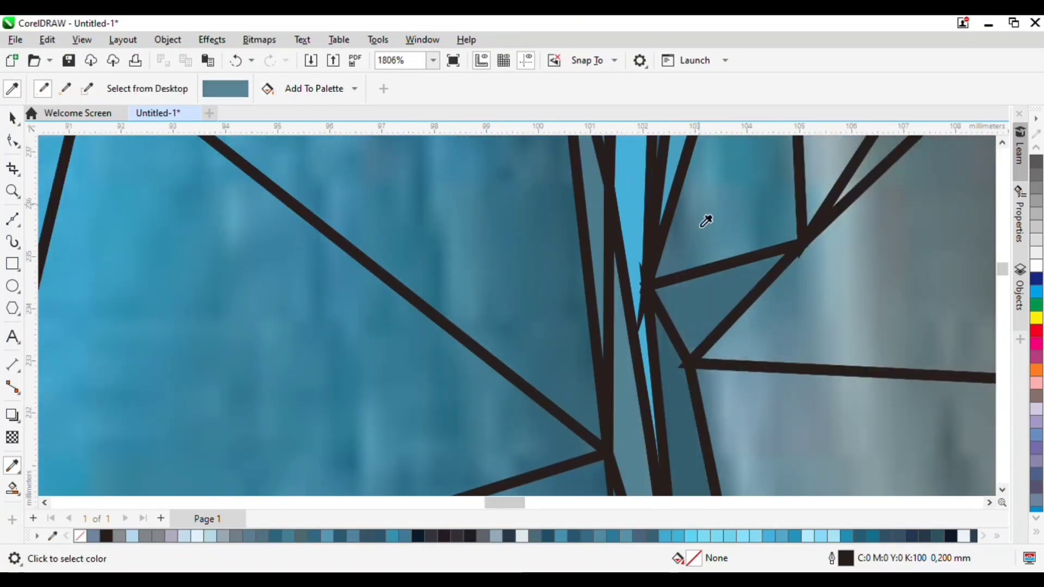
{"action": "scroll", "coordinate": [708, 219], "scroll_direction": "down", "scroll_amount": 3}
{"action": "scroll", "coordinate": [669, 269], "scroll_direction": "down", "scroll_amount": 2}
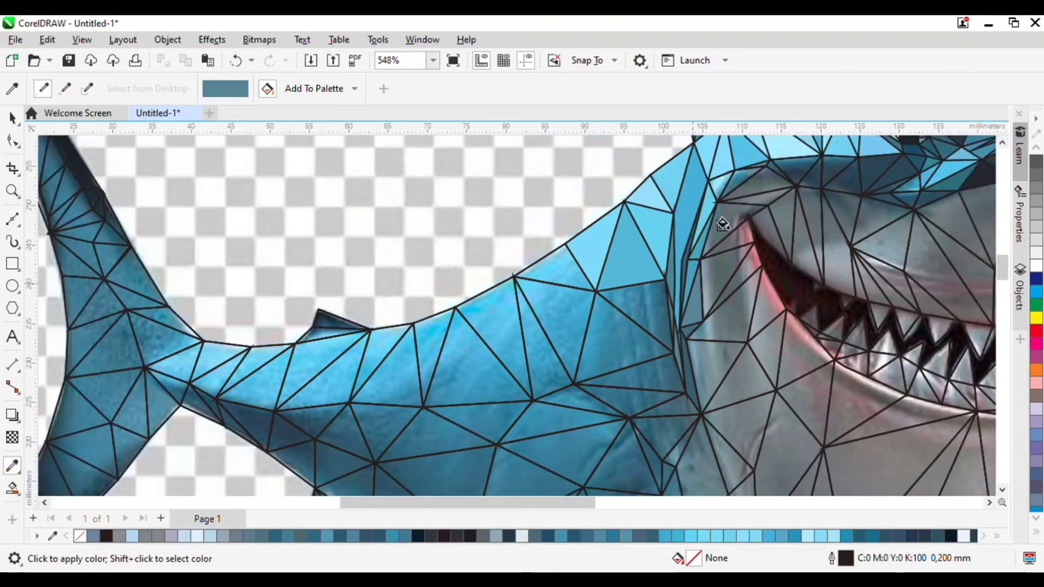
Step: Colour the pale blue triangle at the top of the gill and the blue one next to it with sampled colours
{"action": "scroll", "coordinate": [719, 179], "scroll_direction": "up", "scroll_amount": 3}
{"action": "left_click", "coordinate": [667, 196], "text": "shift"}
{"action": "left_click", "coordinate": [669, 192]}
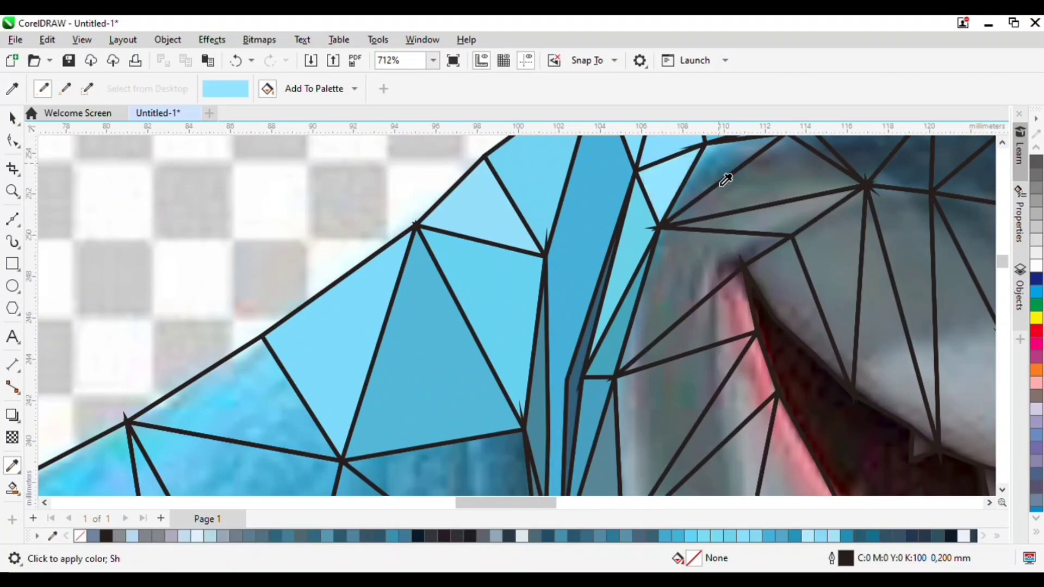
{"action": "left_click", "coordinate": [725, 173], "text": "shift"}
{"action": "left_click", "coordinate": [725, 173]}
Step: Colour the grey triangles above and around the left corner of the mouth with colours sampled from the picture
{"action": "left_click", "coordinate": [762, 194], "text": "shift"}
{"action": "left_click", "coordinate": [762, 197]}
{"action": "left_click", "coordinate": [776, 218], "text": "shift"}
{"action": "left_click", "coordinate": [780, 220]}
{"action": "left_click", "coordinate": [714, 258], "text": "shift"}
{"action": "left_click", "coordinate": [710, 263]}
{"action": "left_click", "coordinate": [707, 326], "text": "shift"}
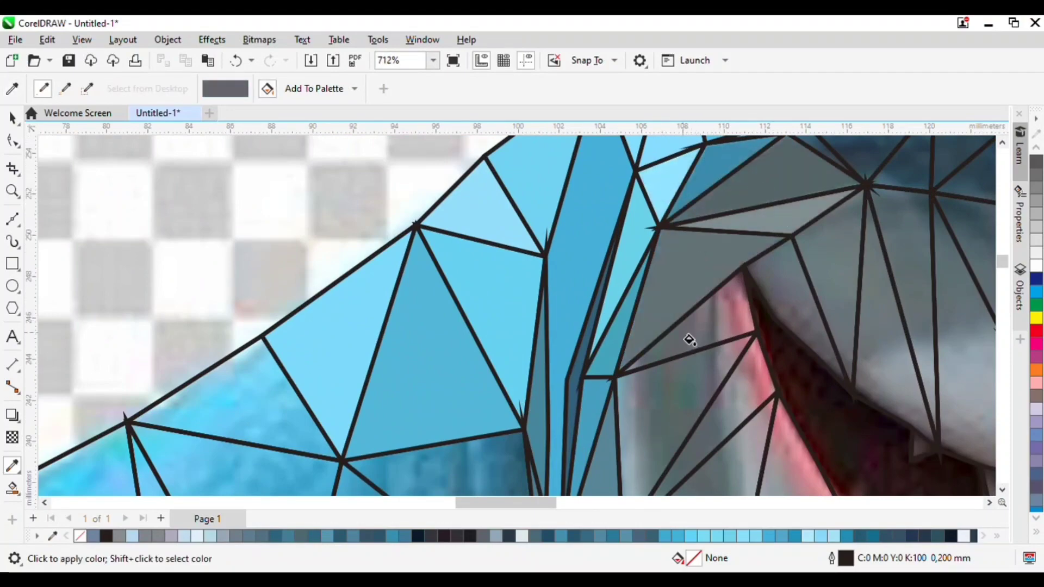
{"action": "left_click", "coordinate": [690, 339]}
Step: Colour the dark grey cheek triangles between the gill and the left edge of the mouth with sampled colours
{"action": "left_click", "coordinate": [686, 380], "text": "shift"}
{"action": "left_click", "coordinate": [686, 380]}
{"action": "scroll", "coordinate": [695, 252], "scroll_direction": "down", "scroll_amount": 3}
{"action": "left_click", "coordinate": [718, 277]}
{"action": "left_click", "coordinate": [721, 310], "text": "shift"}
{"action": "left_click", "coordinate": [723, 316]}
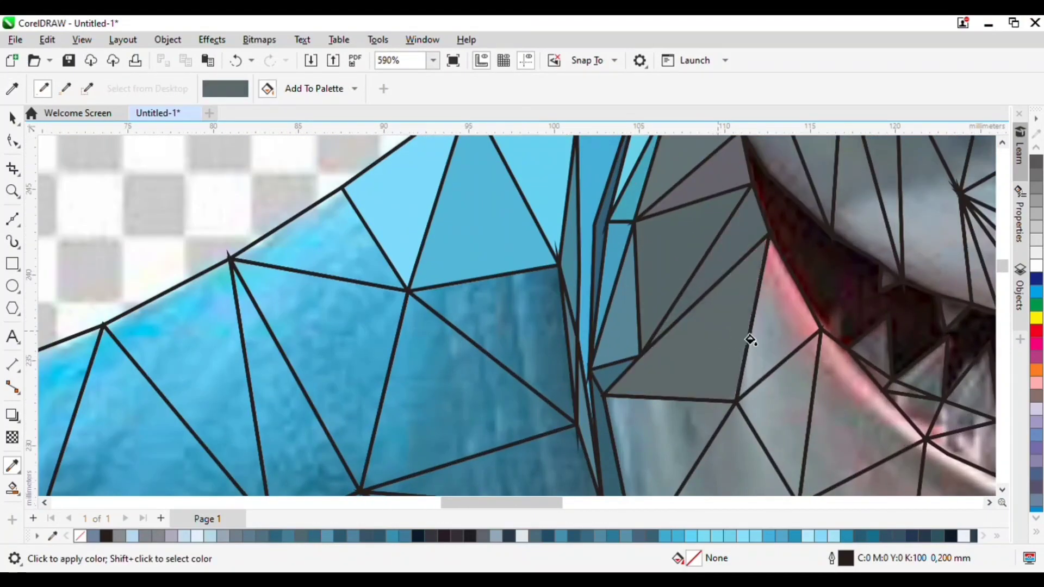
Step: Colour the lighter grey and mauve triangles on the cheek below the left corner of the mouth with sampled colours
{"action": "left_click", "coordinate": [774, 341], "text": "shift"}
{"action": "left_click", "coordinate": [774, 341]}
{"action": "left_click", "coordinate": [773, 430], "text": "shift"}
{"action": "left_click", "coordinate": [773, 430]}
{"action": "left_click", "coordinate": [739, 483], "text": "shift"}
{"action": "left_click", "coordinate": [858, 468], "text": "shift"}
{"action": "left_click", "coordinate": [858, 457]}
{"action": "scroll", "coordinate": [657, 320], "scroll_direction": "down", "scroll_amount": 2}
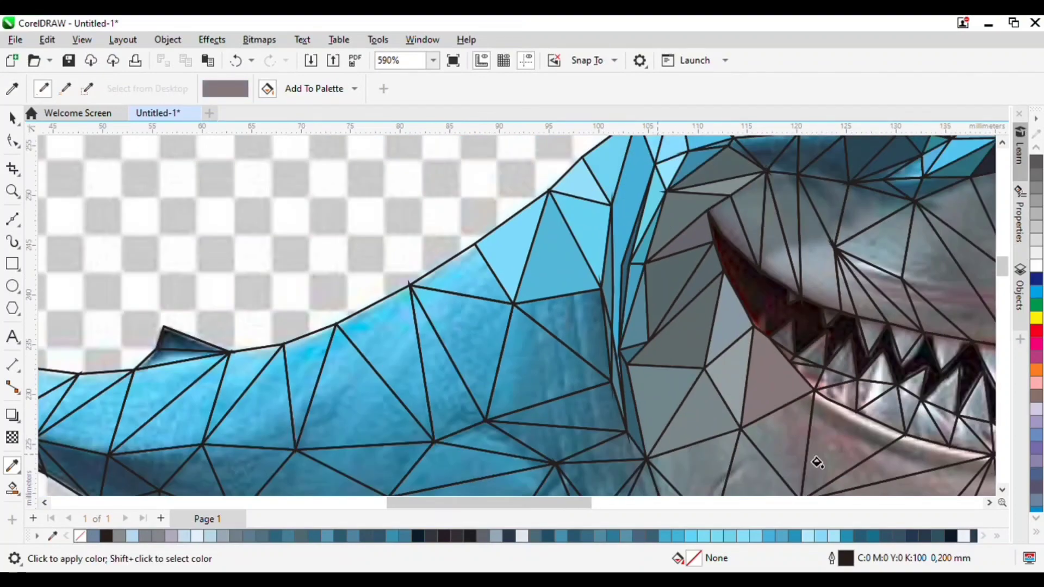
Step: Colour the mauve-grey triangles under the left part of the lower teeth with colours sampled from the picture
{"action": "left_click", "coordinate": [799, 456], "text": "shift"}
{"action": "left_click", "coordinate": [800, 456]}
{"action": "left_click", "coordinate": [837, 447]}
{"action": "left_click", "coordinate": [891, 472]}
{"action": "scroll", "coordinate": [863, 381], "scroll_direction": "down", "scroll_amount": 3}
{"action": "scroll", "coordinate": [804, 468], "scroll_direction": "up", "scroll_amount": 2}
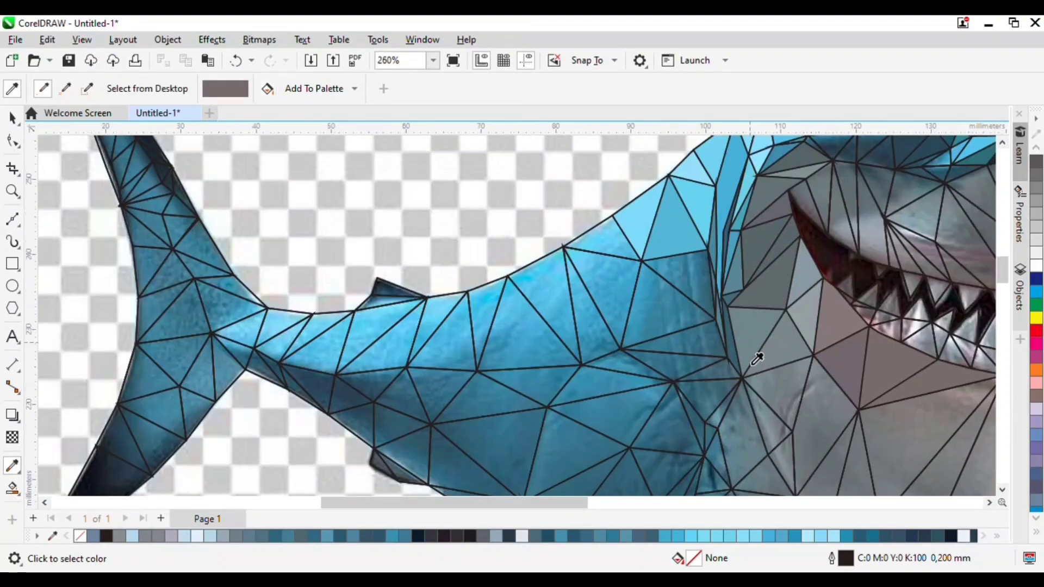
Step: Colour the teal body triangles behind the gill and the adjoining grey throat triangles with sampled colours
{"action": "left_click", "coordinate": [694, 300]}
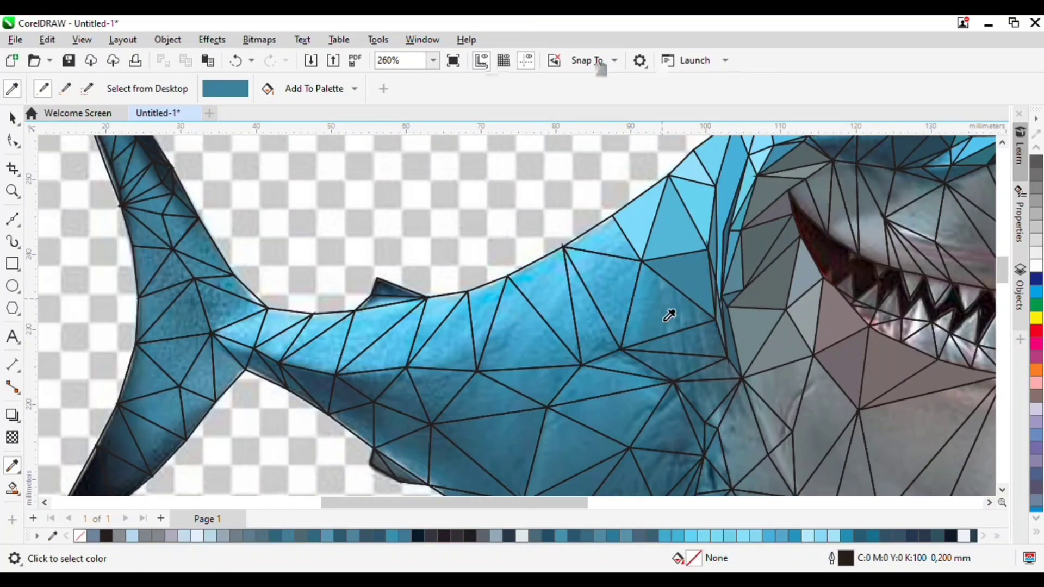
{"action": "left_click", "coordinate": [697, 366]}
{"action": "scroll", "coordinate": [722, 413], "scroll_direction": "up", "scroll_amount": 2}
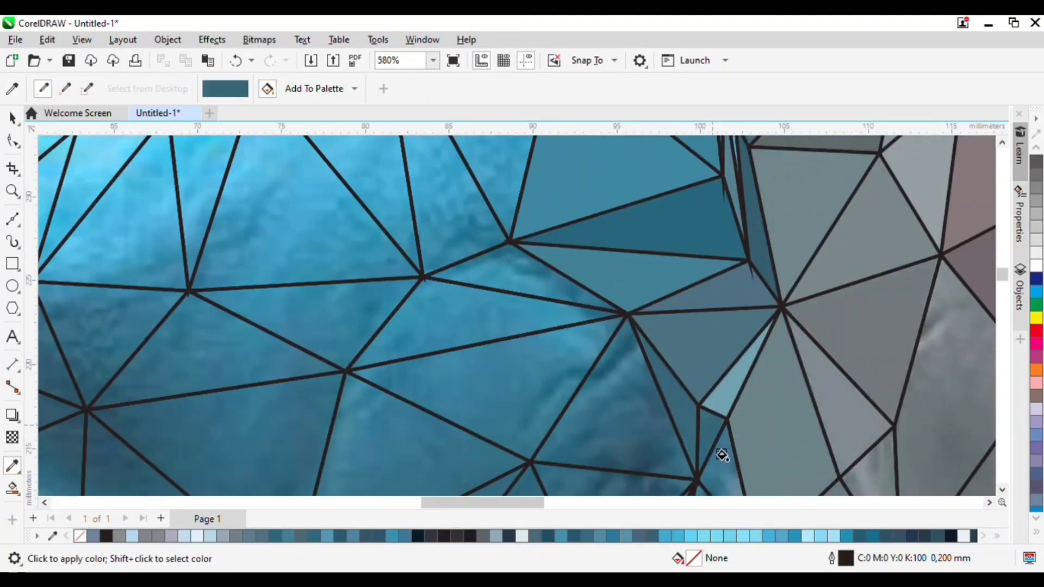
{"action": "scroll", "coordinate": [676, 305], "scroll_direction": "down", "scroll_amount": 2}
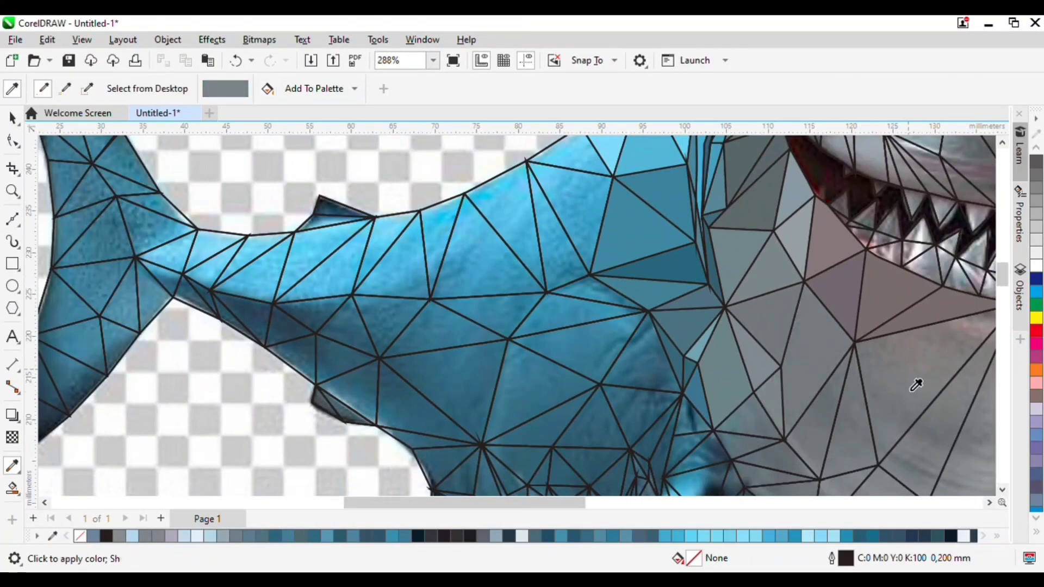
Step: Colour the large grey triangles across the chin beneath the lower teeth with colours sampled from the picture
{"action": "left_click", "coordinate": [916, 385]}
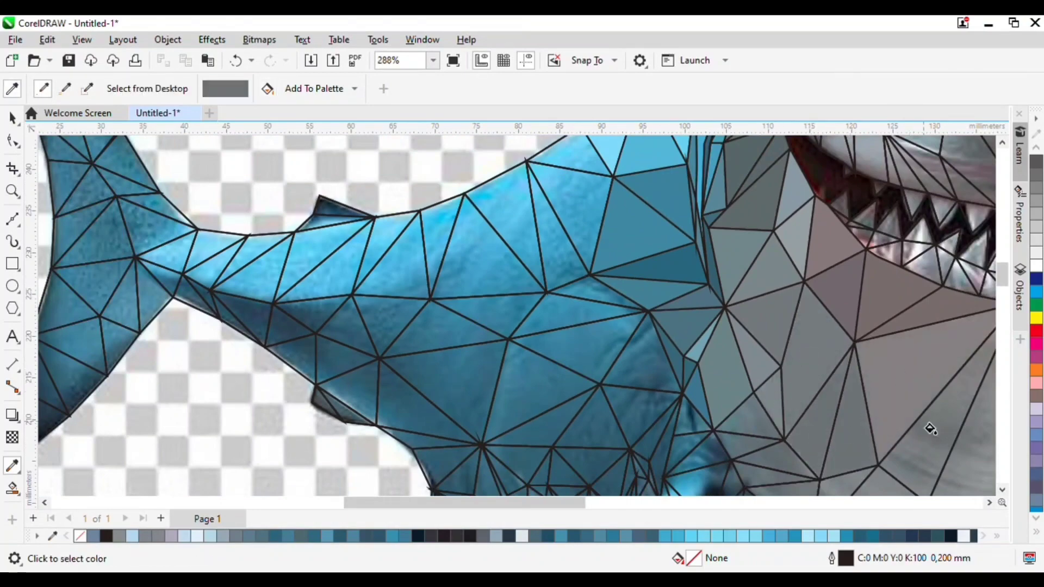
{"action": "scroll", "coordinate": [930, 428], "scroll_direction": "down", "scroll_amount": 2}
{"action": "scroll", "coordinate": [836, 422], "scroll_direction": "up", "scroll_amount": 2}
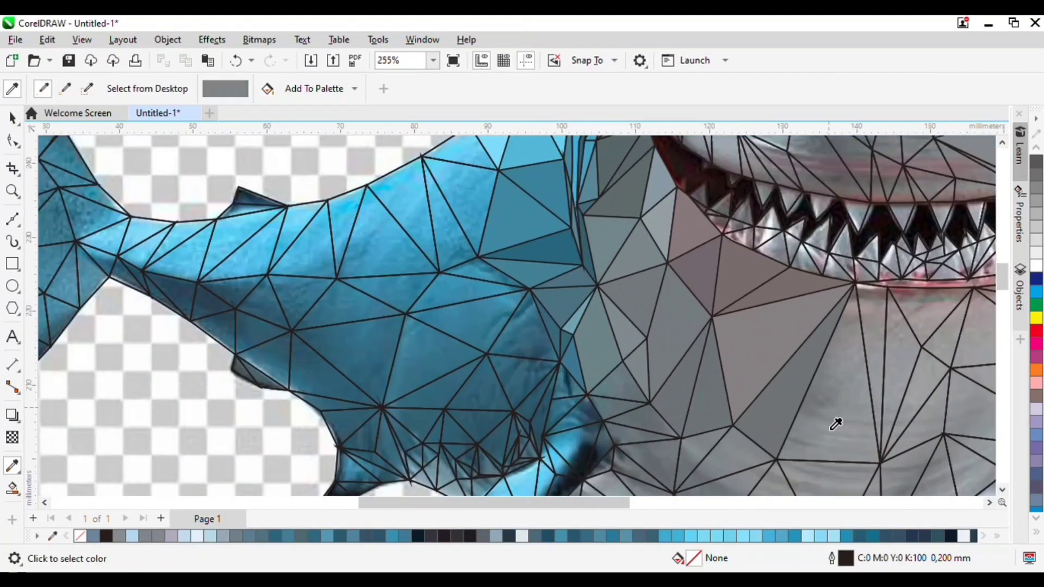
{"action": "left_click", "coordinate": [938, 332]}
{"action": "left_click", "coordinate": [934, 394]}
{"action": "left_click", "coordinate": [971, 430]}
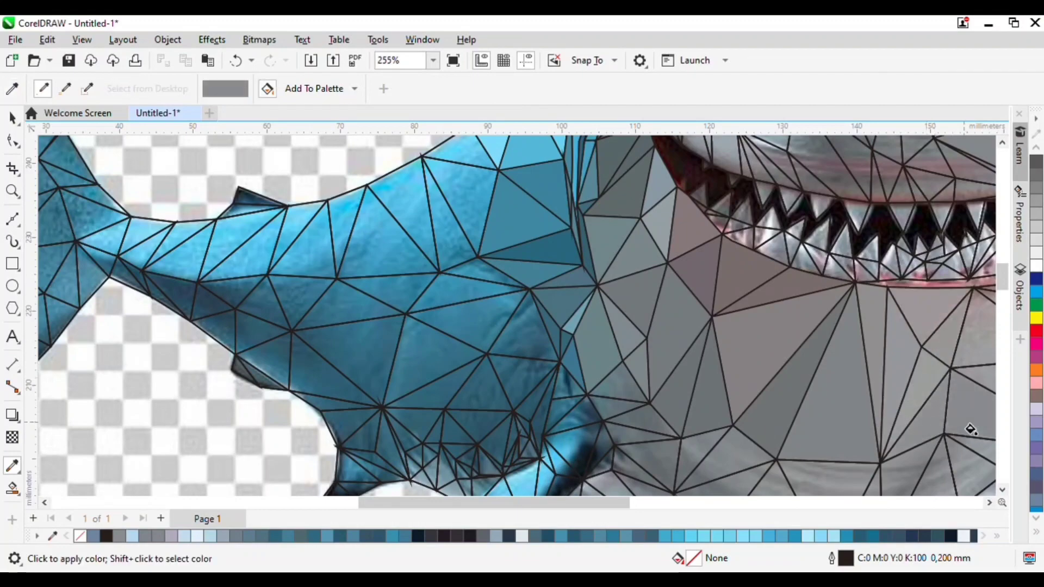
{"action": "left_click", "coordinate": [985, 356], "text": "shift"}
{"action": "left_click", "coordinate": [979, 347]}
{"action": "scroll", "coordinate": [957, 340], "scroll_direction": "down", "scroll_amount": 2}
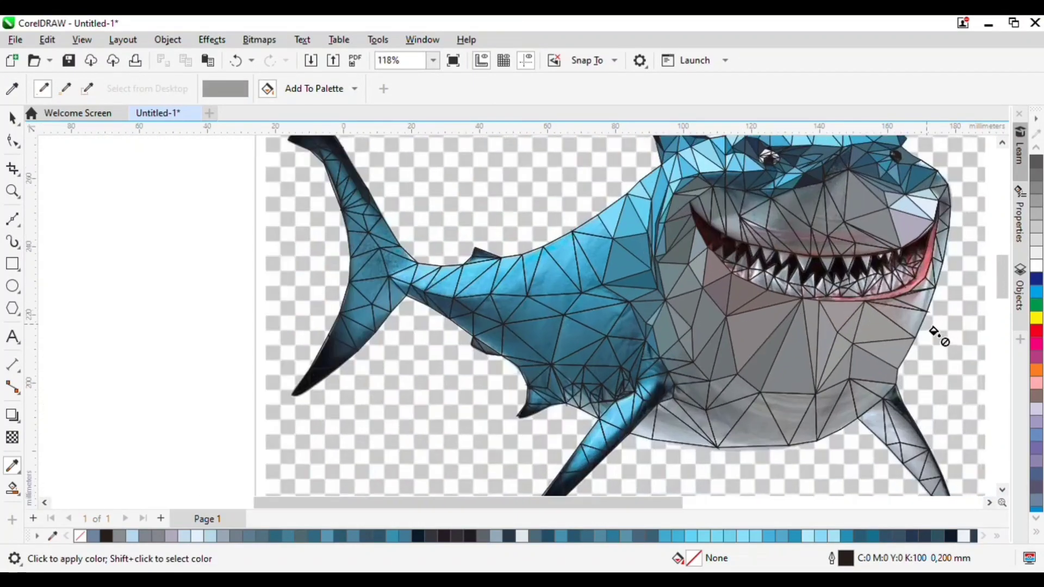
Step: Colour the grey and pale blue-grey triangles at the chin's right edge, below the pink gum, with sampled colours
{"action": "scroll", "coordinate": [939, 336], "scroll_direction": "up", "scroll_amount": 3}
{"action": "left_click", "coordinate": [886, 336], "text": "shift"}
{"action": "left_click", "coordinate": [873, 316]}
{"action": "left_click", "coordinate": [819, 262], "text": "shift"}
{"action": "left_click", "coordinate": [837, 253]}
{"action": "left_click", "coordinate": [921, 259], "text": "shift"}
{"action": "left_click", "coordinate": [919, 239]}
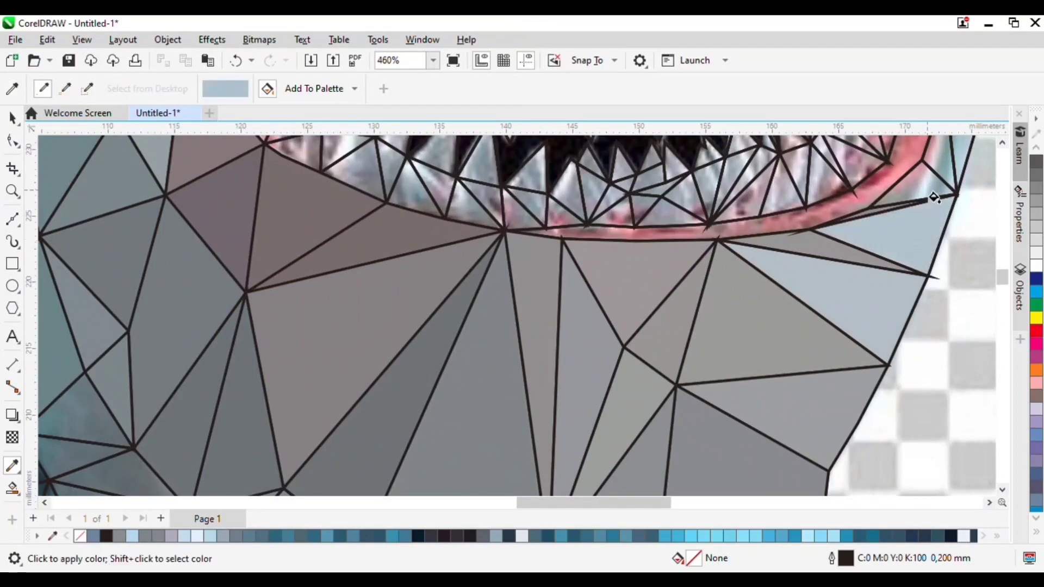
Step: Colour the light blue triangles between the right end of the pink gum and the jaw outline with sampled colours
{"action": "left_click", "coordinate": [928, 193]}
{"action": "left_click", "coordinate": [955, 174], "text": "shift"}
{"action": "left_click", "coordinate": [957, 168], "text": "shift"}
{"action": "scroll", "coordinate": [960, 163], "scroll_direction": "left", "scroll_amount": 1}
{"action": "scroll", "coordinate": [973, 174], "scroll_direction": "down", "scroll_amount": 2}
{"action": "scroll", "coordinate": [987, 217], "scroll_direction": "up", "scroll_amount": 4}
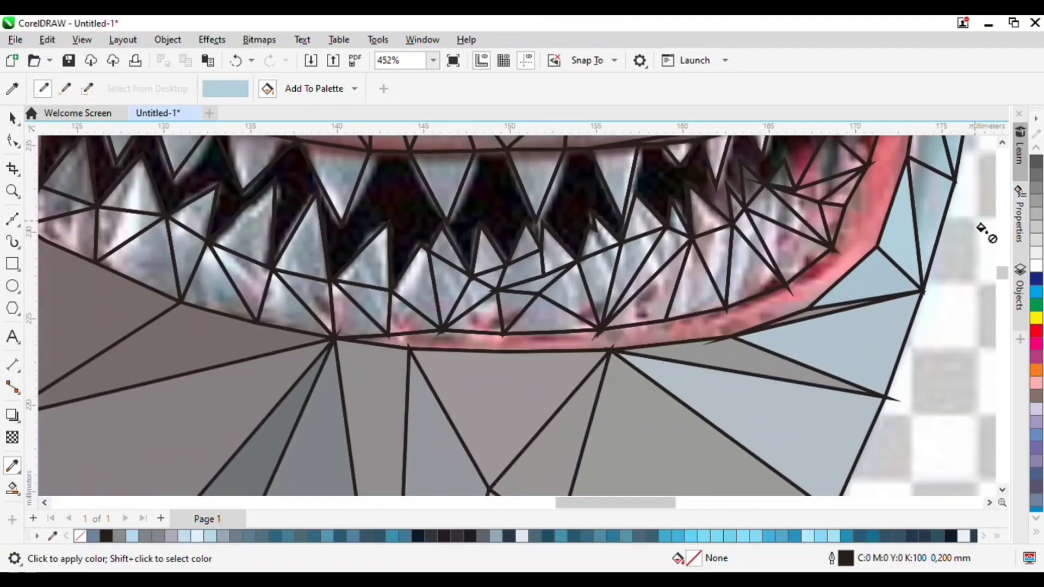
Step: Try sampled pink on the gum band below the lower teeth and sampled near-black inside the mouth
{"action": "left_click", "coordinate": [894, 189], "text": "shift"}
{"action": "scroll", "coordinate": [843, 276], "scroll_direction": "down", "scroll_amount": 3}
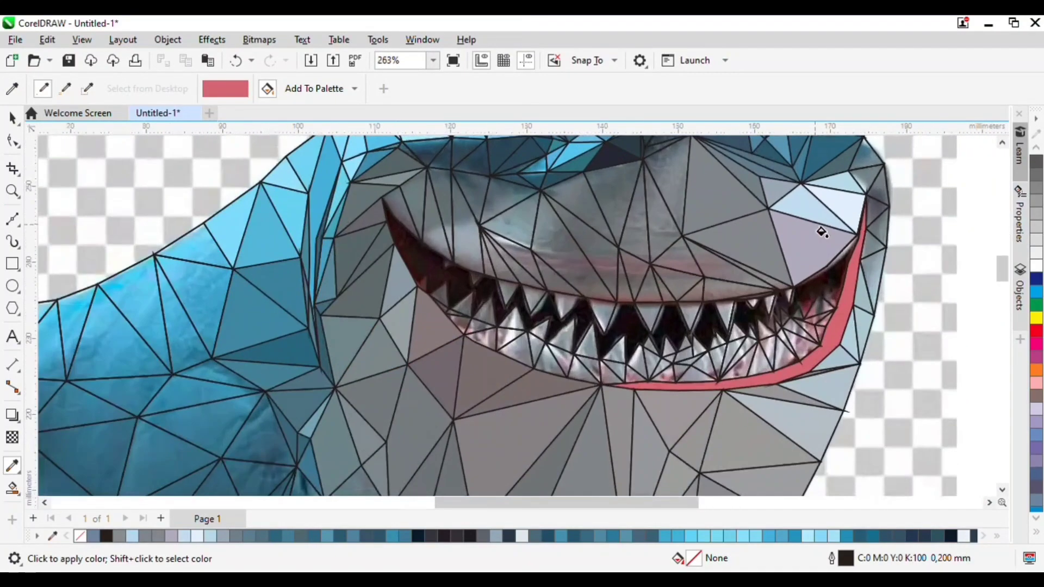
{"action": "scroll", "coordinate": [457, 378], "scroll_direction": "up", "scroll_amount": 3}
{"action": "left_click", "coordinate": [482, 240], "text": "shift"}
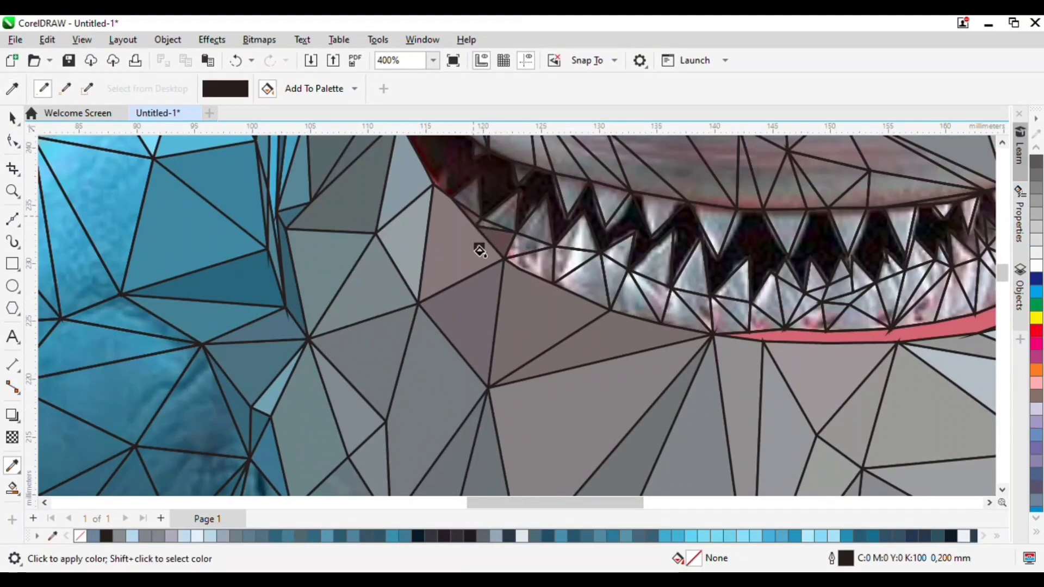
{"action": "scroll", "coordinate": [479, 251], "scroll_direction": "down", "scroll_amount": 3}
{"action": "scroll", "coordinate": [729, 274], "scroll_direction": "up", "scroll_amount": 2}
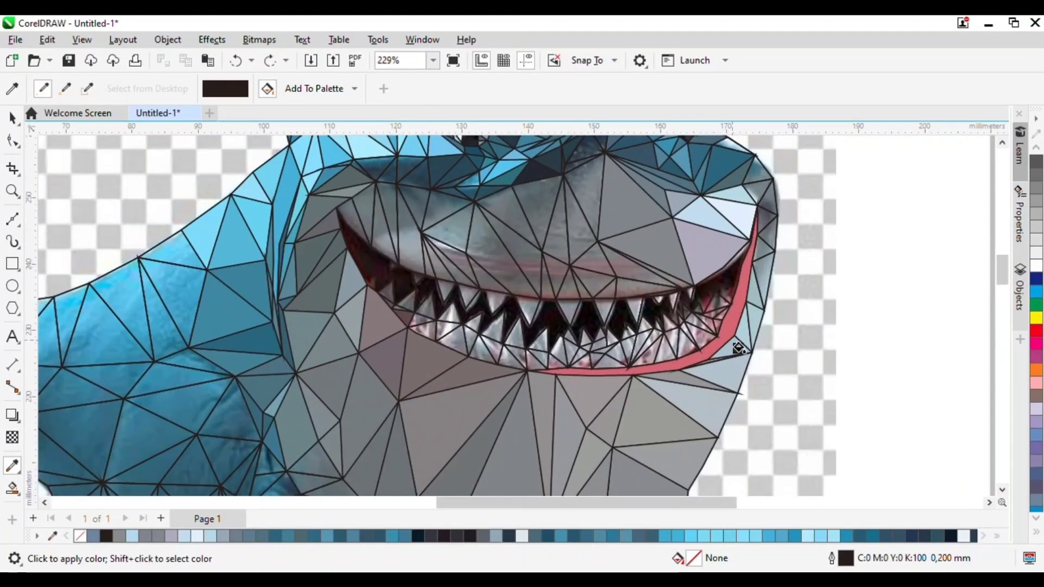
Step: Fill the gum band around the lower teeth with a muted mauve sampled from the picture
{"action": "scroll", "coordinate": [739, 348], "scroll_direction": "up", "scroll_amount": 2}
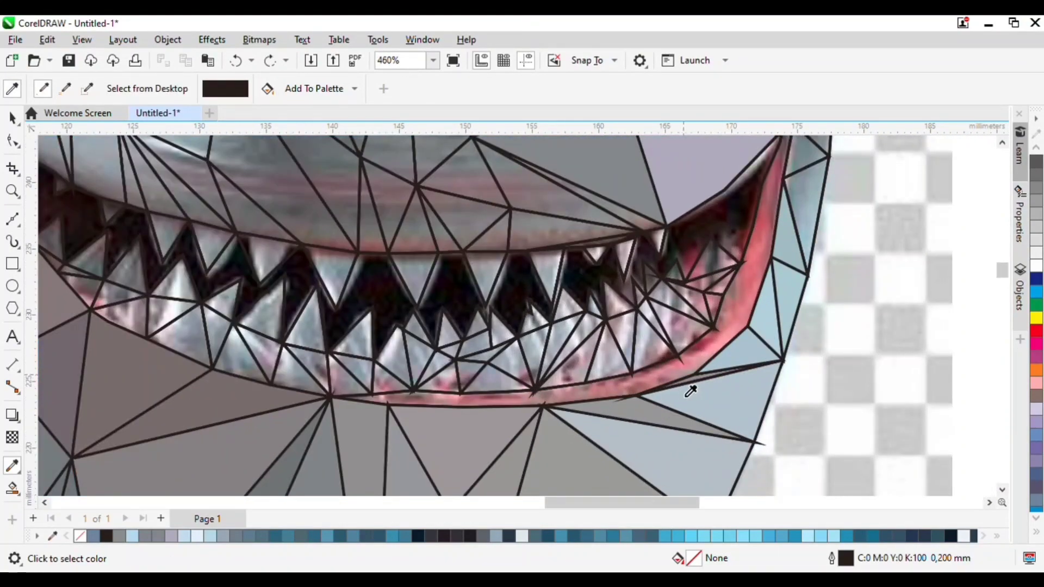
{"action": "scroll", "coordinate": [690, 380], "scroll_direction": "down", "scroll_amount": 2}
{"action": "scroll", "coordinate": [683, 277], "scroll_direction": "up", "scroll_amount": 4}
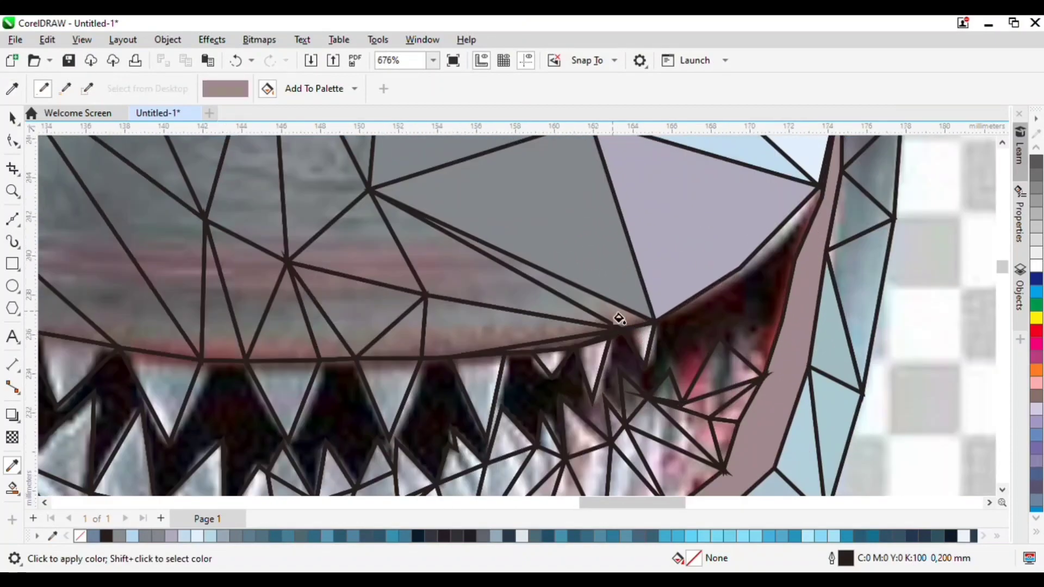
Step: Colour the narrow brown, mauve and grey-green snout triangles above the upper lip's right end with sampled colours
{"action": "left_click", "coordinate": [619, 318], "text": "shift"}
{"action": "left_click", "coordinate": [619, 319]}
{"action": "left_click", "coordinate": [560, 304], "text": "shift"}
{"action": "left_click", "coordinate": [560, 305]}
{"action": "left_click", "coordinate": [464, 324], "text": "shift"}
{"action": "left_click", "coordinate": [464, 324]}
Step: Colour the adjoining brown, grey and mauve snout triangles and the large grey ones above them with sampled colours
{"action": "left_click", "coordinate": [385, 308], "text": "shift"}
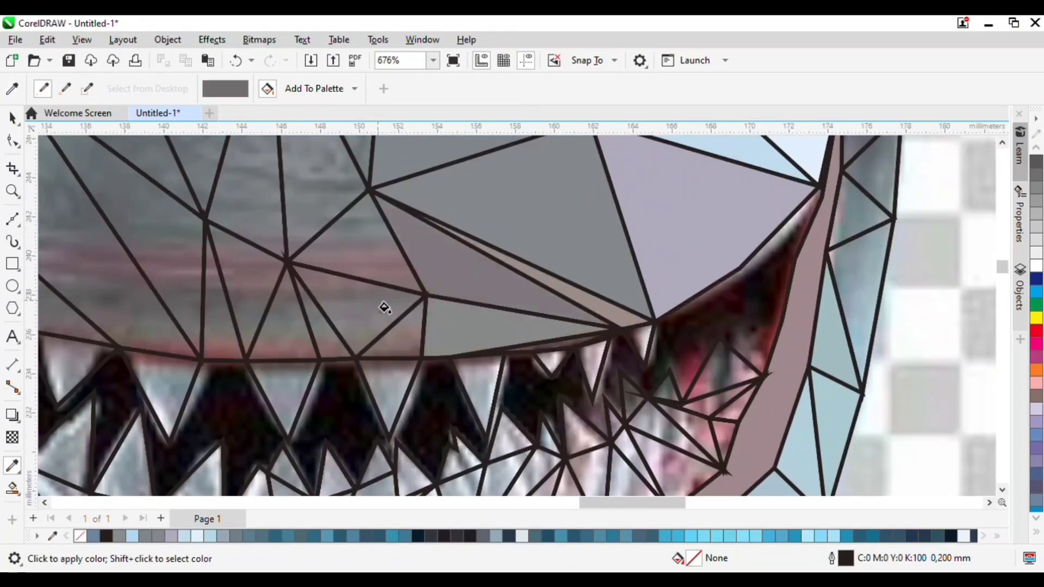
{"action": "left_click", "coordinate": [385, 308]}
{"action": "left_click", "coordinate": [336, 210], "text": "shift"}
{"action": "left_click", "coordinate": [336, 210]}
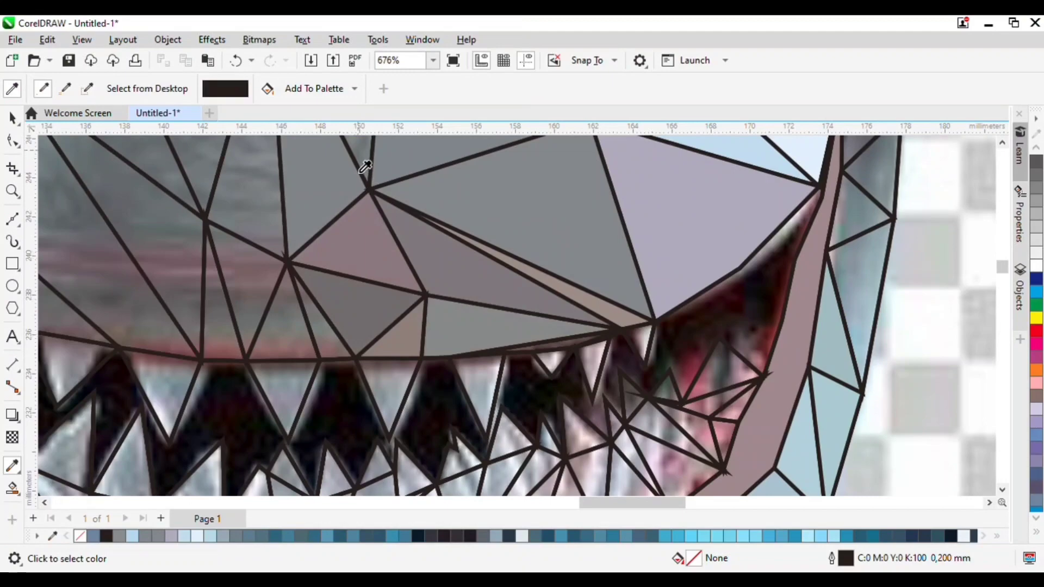
{"action": "left_click", "coordinate": [364, 167]}
{"action": "scroll", "coordinate": [502, 451], "scroll_direction": "down", "scroll_amount": 2}
{"action": "scroll", "coordinate": [542, 382], "scroll_direction": "down", "scroll_amount": 2}
Step: Colour the small teal triangles at the top of the dark patch between the eyes with sampled colours
{"action": "scroll", "coordinate": [433, 284], "scroll_direction": "up", "scroll_amount": 6}
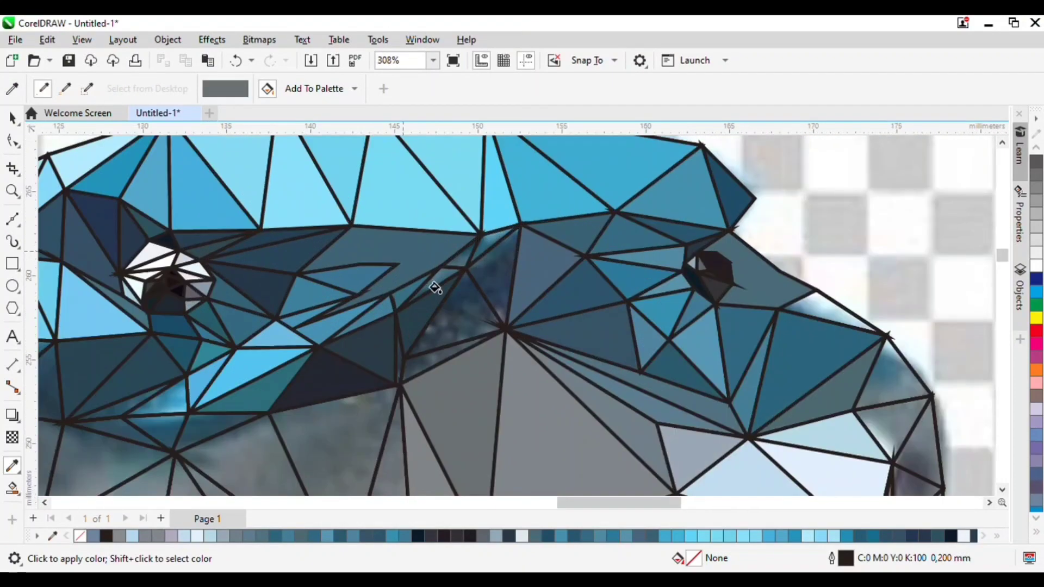
{"action": "left_click", "coordinate": [465, 253], "text": "shift"}
{"action": "left_click", "coordinate": [511, 214], "text": "shift"}
{"action": "left_click", "coordinate": [511, 213]}
{"action": "left_click", "coordinate": [572, 182], "text": "shift"}
{"action": "left_click", "coordinate": [572, 182]}
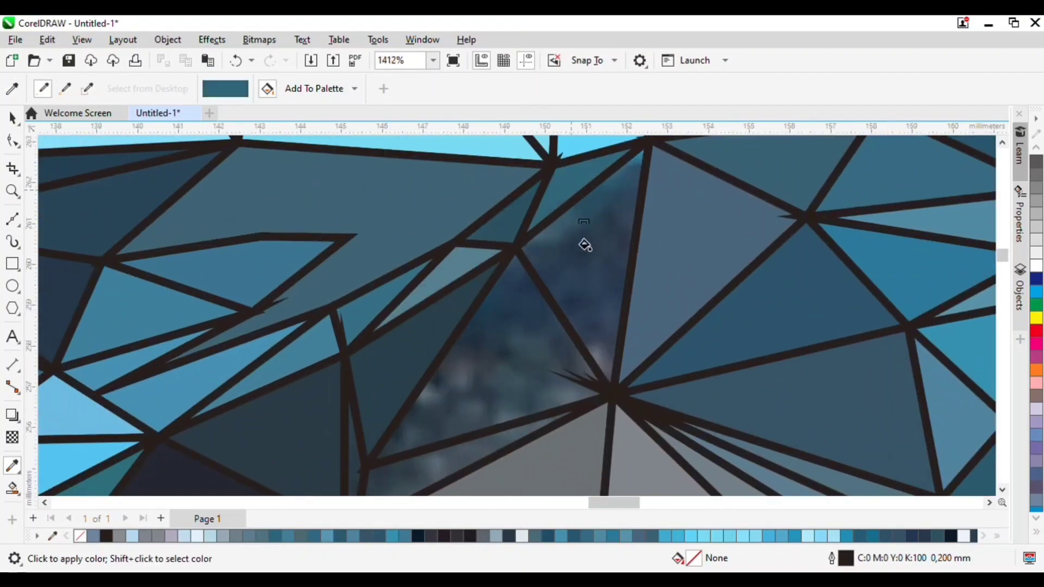
Step: Colour the dark navy and slate triangles between the eyes, just above the grey snout, with sampled colours
{"action": "left_click", "coordinate": [583, 243], "text": "shift"}
{"action": "left_click", "coordinate": [583, 243]}
{"action": "left_click", "coordinate": [512, 363], "text": "shift"}
{"action": "left_click", "coordinate": [511, 363]}
{"action": "scroll", "coordinate": [426, 488], "scroll_direction": "down", "scroll_amount": 3}
{"action": "scroll", "coordinate": [553, 360], "scroll_direction": "up", "scroll_amount": 3}
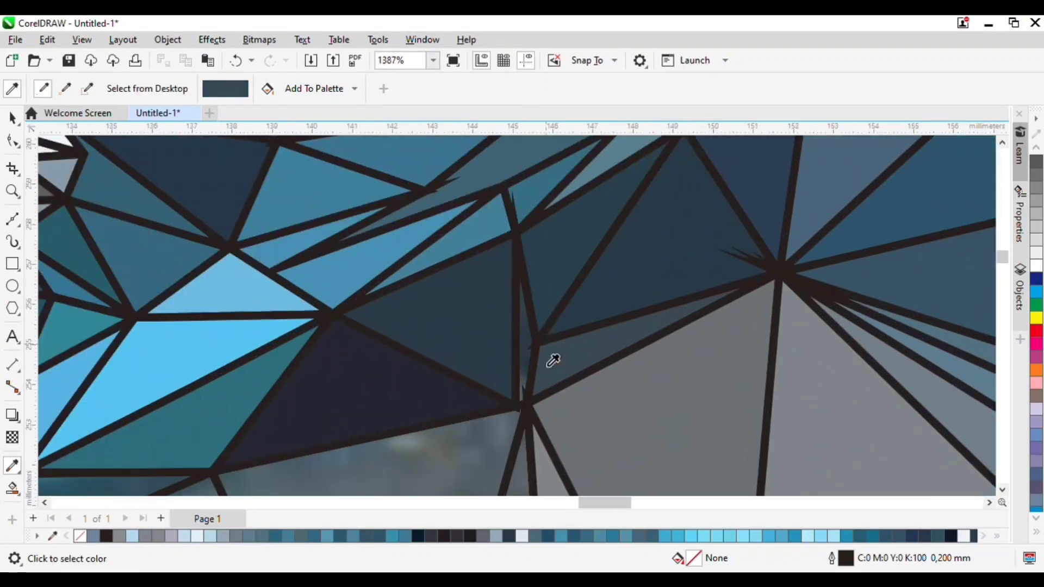
Step: Colour the thin dark sliver between the eyes and the grey snout triangles below the dark brow with sampled colours
{"action": "left_click", "coordinate": [530, 379]}
{"action": "scroll", "coordinate": [593, 304], "scroll_direction": "down", "scroll_amount": 1}
{"action": "left_click", "coordinate": [568, 457], "text": "shift"}
{"action": "left_click", "coordinate": [569, 457]}
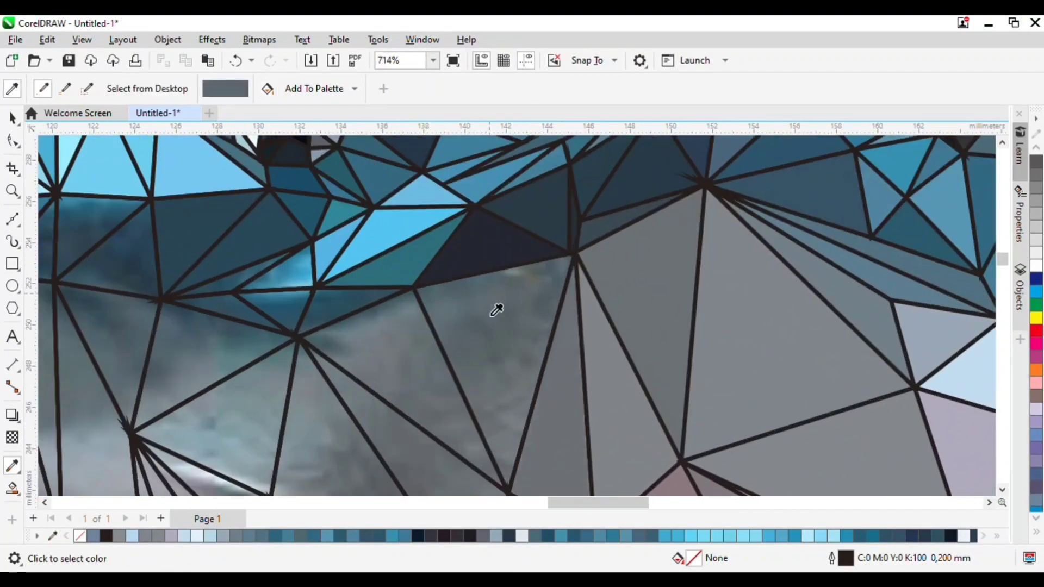
{"action": "left_click", "coordinate": [496, 310], "text": "shift"}
{"action": "left_click", "coordinate": [496, 310]}
{"action": "left_click", "coordinate": [404, 408], "text": "shift"}
{"action": "left_click", "coordinate": [404, 407]}
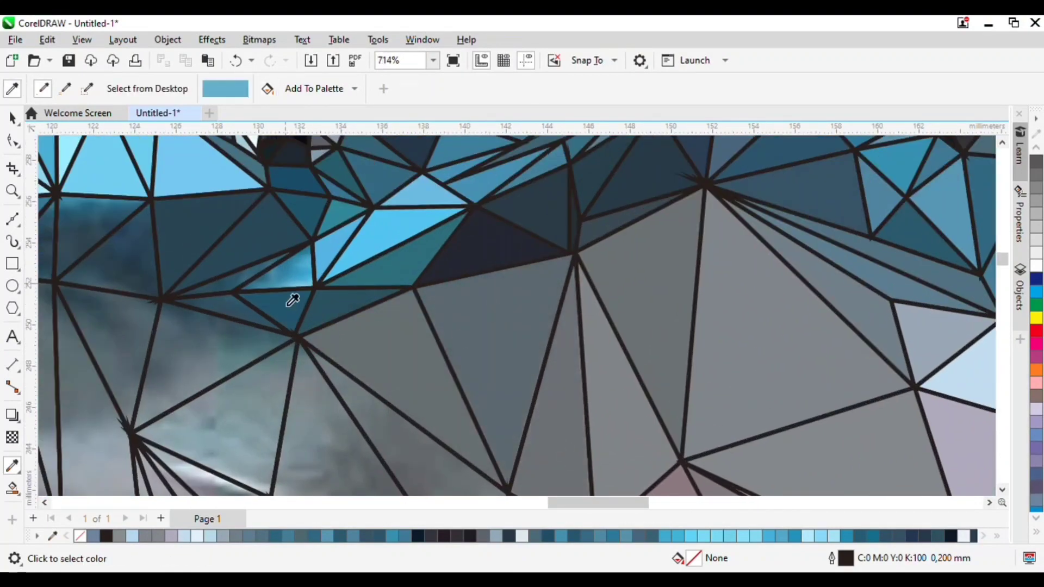
Step: Colour the small blue triangles and the dark blue band beneath the left eye with sampled colours
{"action": "scroll", "coordinate": [232, 323], "scroll_direction": "down", "scroll_amount": 3}
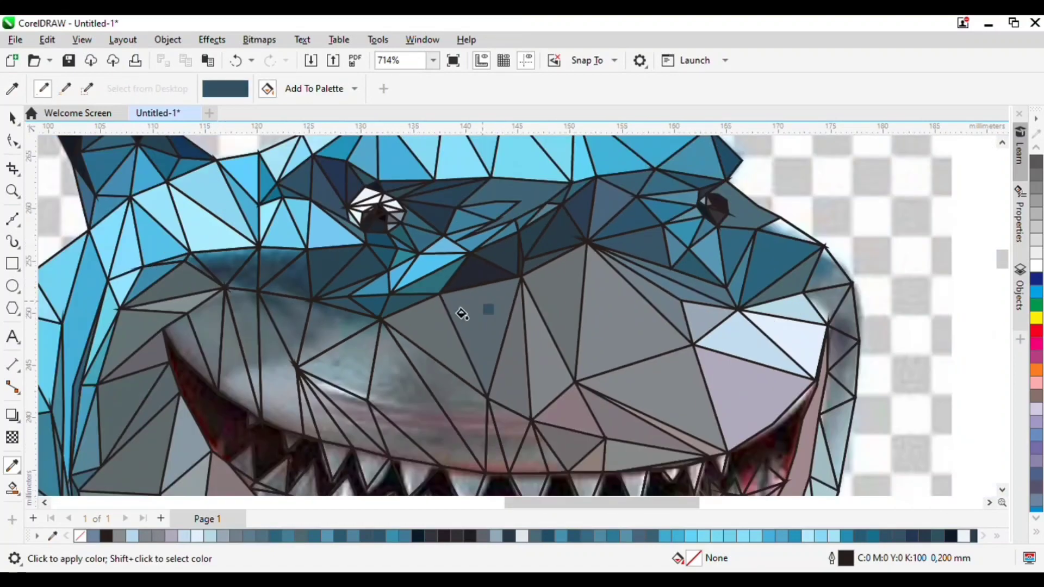
{"action": "scroll", "coordinate": [461, 310], "scroll_direction": "up", "scroll_amount": 2}
{"action": "left_click", "coordinate": [243, 286]}
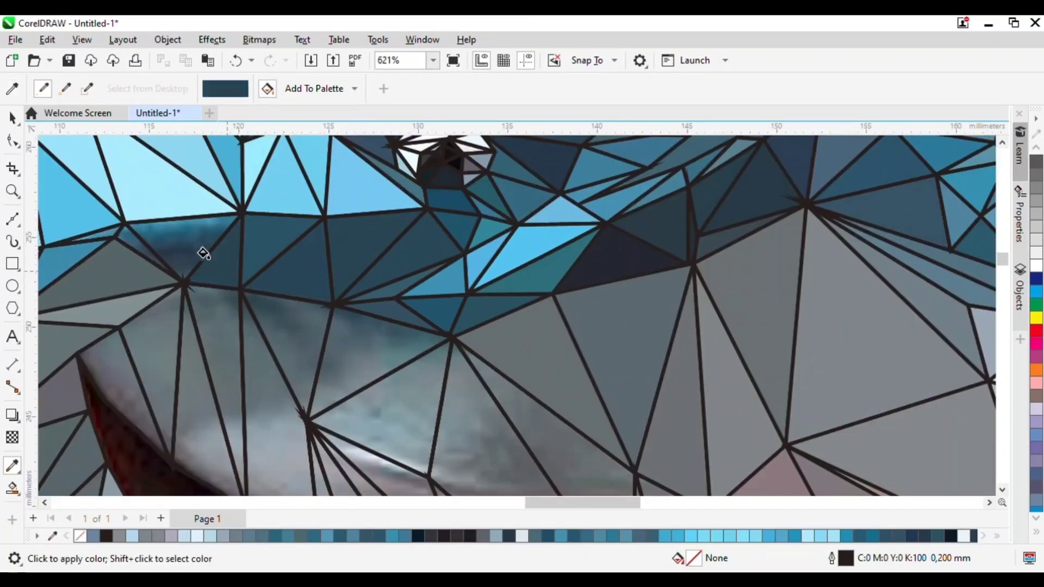
{"action": "scroll", "coordinate": [121, 254], "scroll_direction": "up", "scroll_amount": 2}
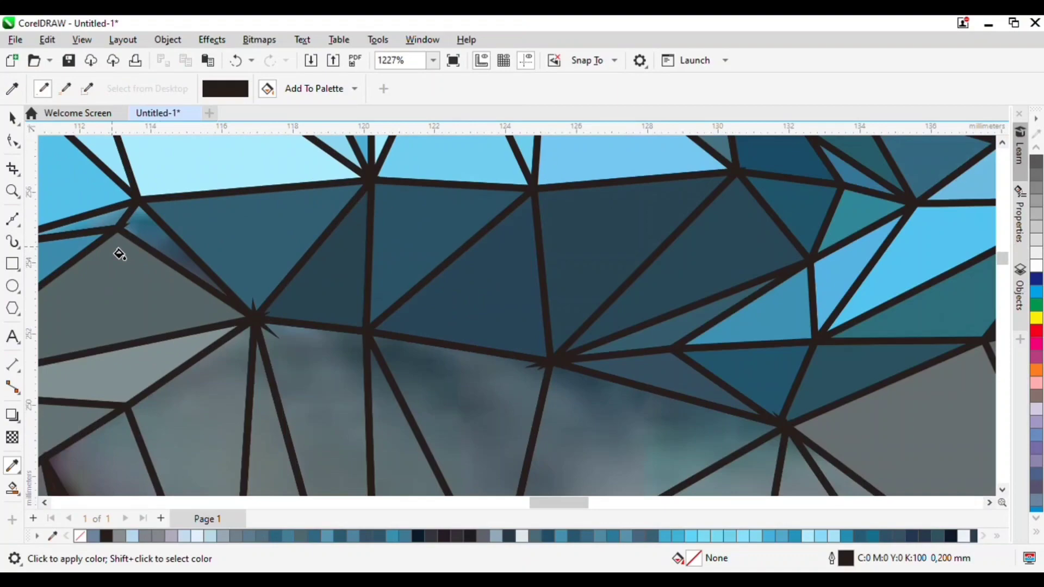
Step: Colour the two remaining slivers at the left end of the dark blue band with sampled blues
{"action": "left_click", "coordinate": [171, 257], "text": "shift"}
{"action": "left_click", "coordinate": [170, 257]}
{"action": "left_click", "coordinate": [106, 222], "text": "shift"}
{"action": "left_click", "coordinate": [106, 222]}
{"action": "scroll", "coordinate": [321, 251], "scroll_direction": "down", "scroll_amount": 2}
Step: Colour the mauve and grey snout triangles beside the mouth's left corner with colours sampled from the picture
{"action": "scroll", "coordinate": [310, 270], "scroll_direction": "down", "scroll_amount": 2}
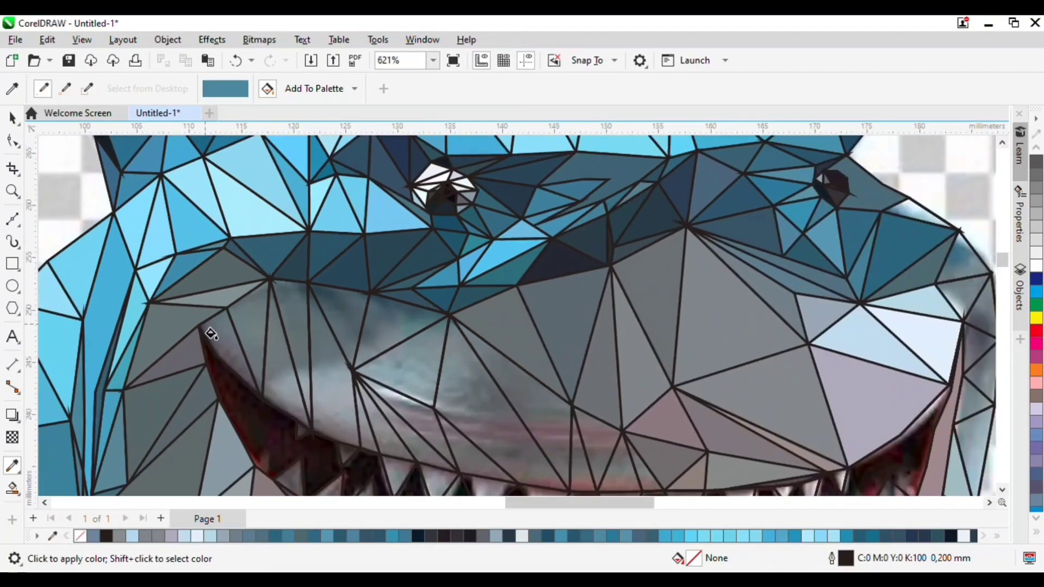
{"action": "scroll", "coordinate": [205, 326], "scroll_direction": "up", "scroll_amount": 1}
{"action": "left_click", "coordinate": [212, 364], "text": "shift"}
{"action": "left_click", "coordinate": [309, 340], "text": "shift"}
{"action": "left_click", "coordinate": [308, 342]}
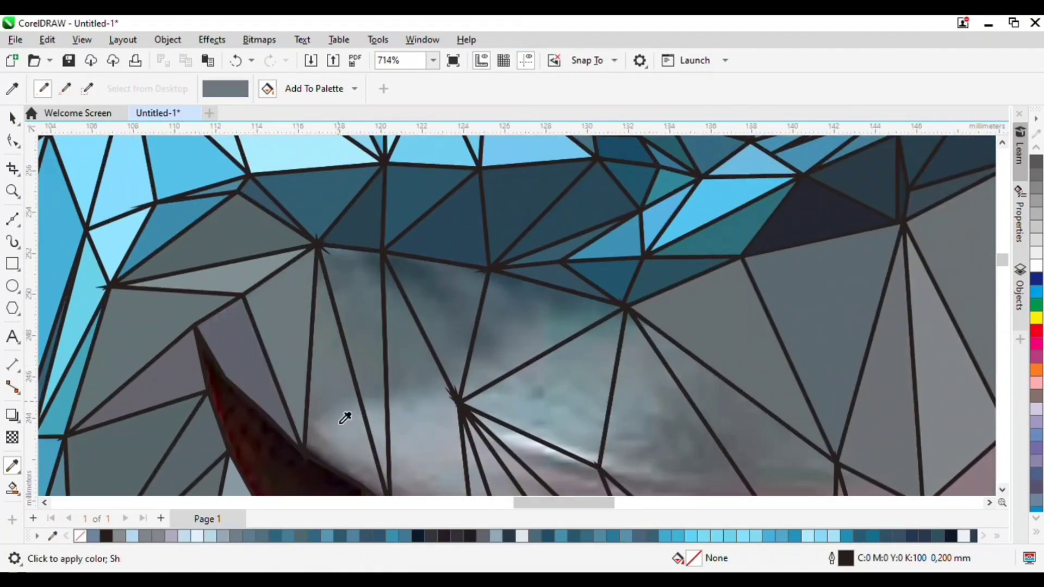
{"action": "left_click", "coordinate": [345, 417]}
{"action": "left_click", "coordinate": [359, 345], "text": "shift"}
{"action": "left_click", "coordinate": [360, 345]}
Step: Colour the grey, slate-blue and grey-teal snout triangles beneath the dark blue band with sampled colours
{"action": "left_click", "coordinate": [422, 366]}
{"action": "left_click", "coordinate": [446, 321], "text": "shift"}
{"action": "left_click", "coordinate": [445, 321]}
{"action": "left_click", "coordinate": [526, 331], "text": "shift"}
{"action": "left_click", "coordinate": [527, 332]}
{"action": "left_click", "coordinate": [571, 375], "text": "shift"}
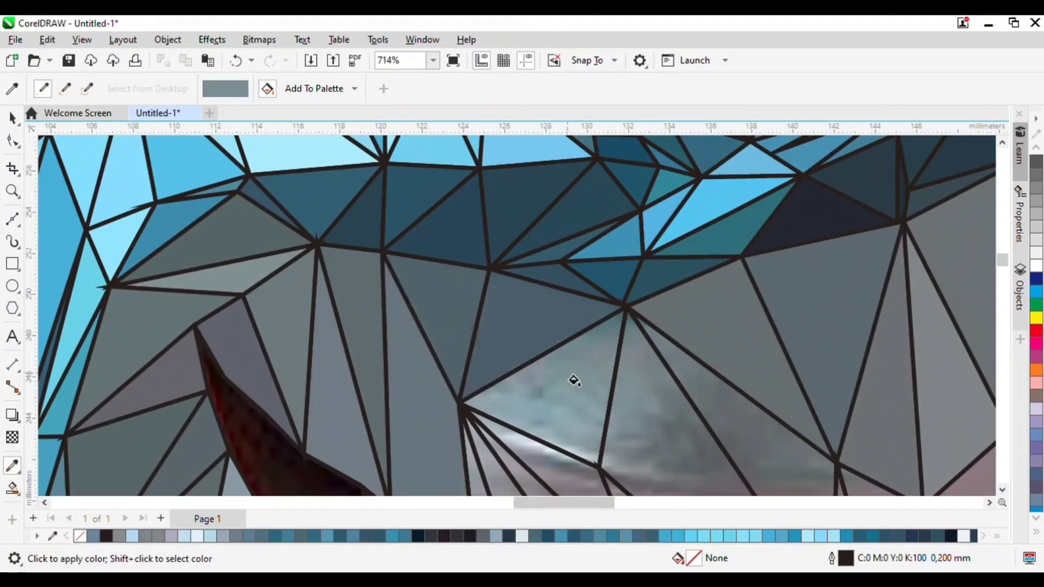
{"action": "left_click", "coordinate": [573, 380]}
{"action": "left_click", "coordinate": [627, 426]}
{"action": "left_click", "coordinate": [763, 437], "text": "shift"}
{"action": "left_click", "coordinate": [764, 435]}
Step: Colour the narrow grey and mauve triangles fanning down to the upper lip's left half with sampled colours
{"action": "scroll", "coordinate": [773, 338], "scroll_direction": "down", "scroll_amount": 1}
{"action": "scroll", "coordinate": [773, 337], "scroll_direction": "down", "scroll_amount": 1}
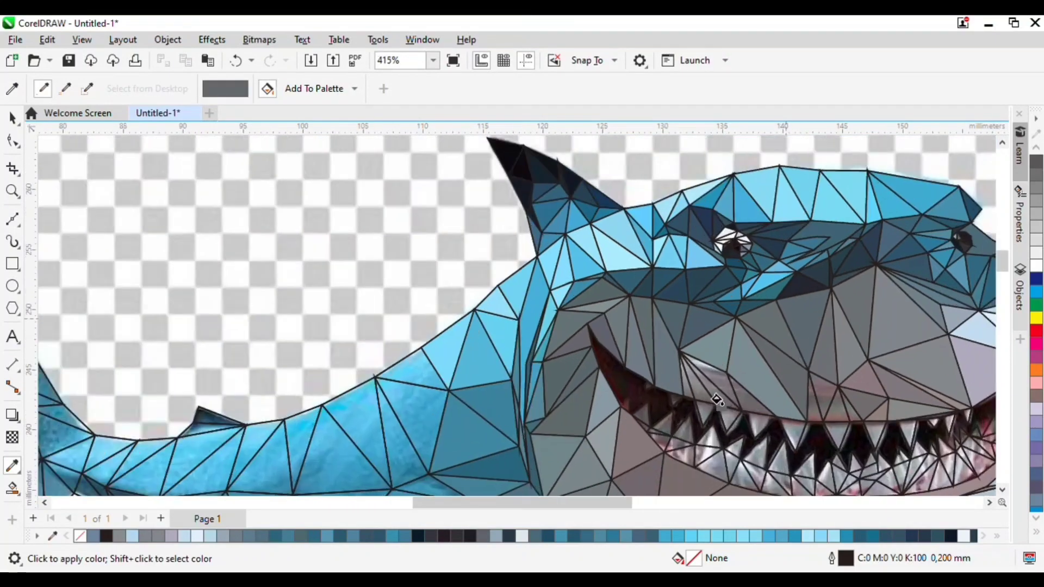
{"action": "scroll", "coordinate": [682, 400], "scroll_direction": "up", "scroll_amount": 3}
{"action": "left_click", "coordinate": [666, 380], "text": "shift"}
{"action": "left_click", "coordinate": [664, 379]}
{"action": "left_click", "coordinate": [678, 360]}
{"action": "left_click", "coordinate": [777, 356]}
{"action": "left_click", "coordinate": [802, 313], "text": "shift"}
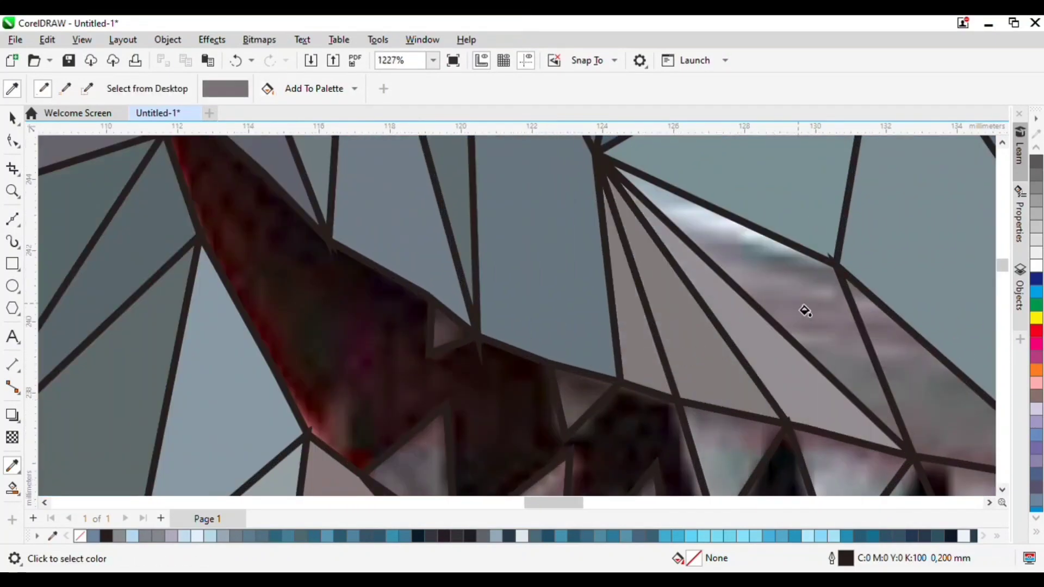
{"action": "left_click", "coordinate": [803, 311]}
{"action": "left_click", "coordinate": [940, 370], "text": "shift"}
{"action": "left_click", "coordinate": [920, 398]}
{"action": "scroll", "coordinate": [734, 369], "scroll_direction": "down", "scroll_amount": 2}
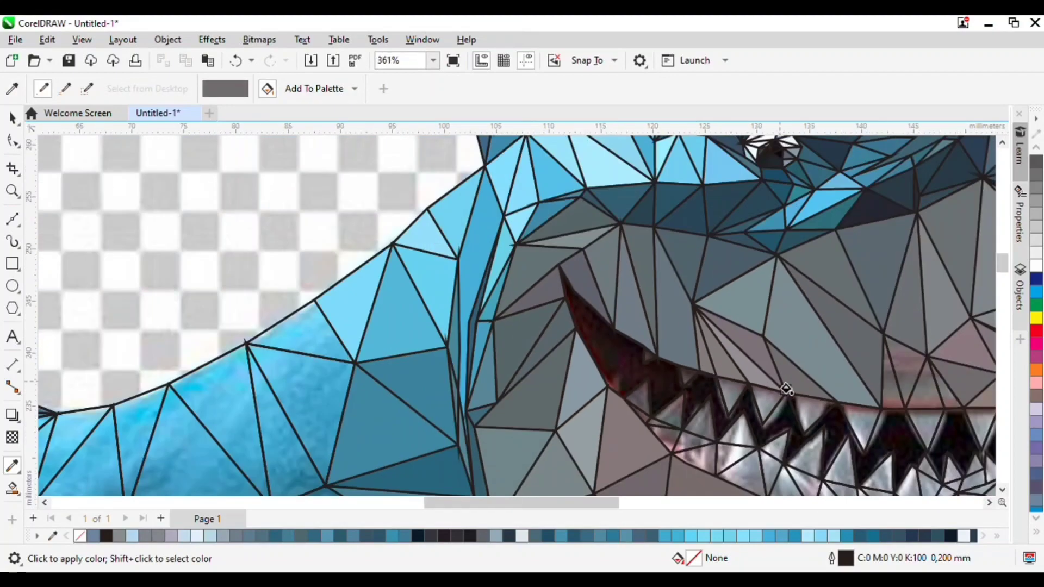
Step: Colour the olive and reddish-brown triangles above the centre of the upper lip with sampled colours
{"action": "scroll", "coordinate": [780, 333], "scroll_direction": "up", "scroll_amount": 2}
{"action": "key", "text": "shift"}
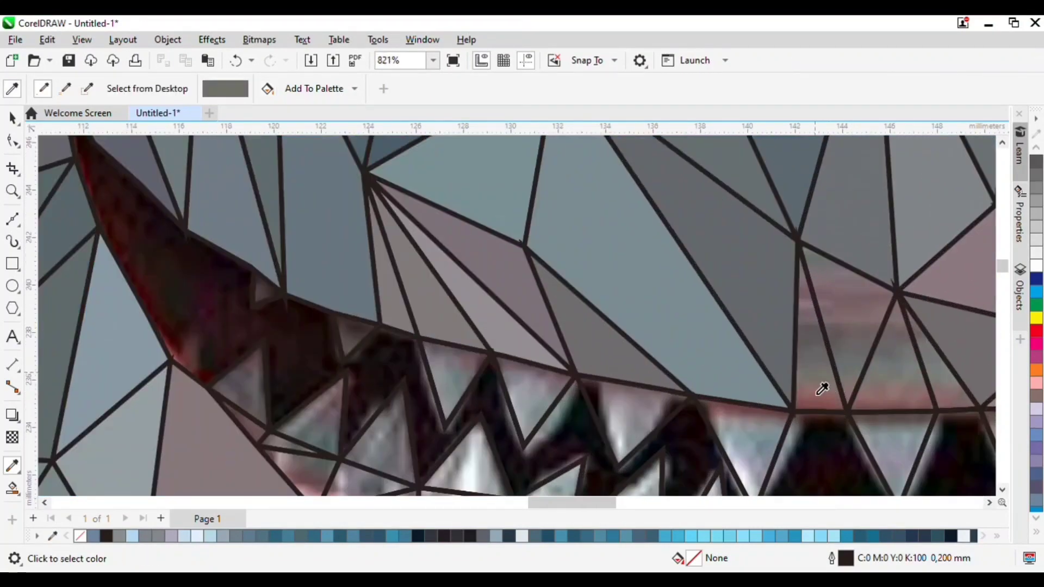
{"action": "scroll", "coordinate": [713, 269], "scroll_direction": "down", "scroll_amount": 3}
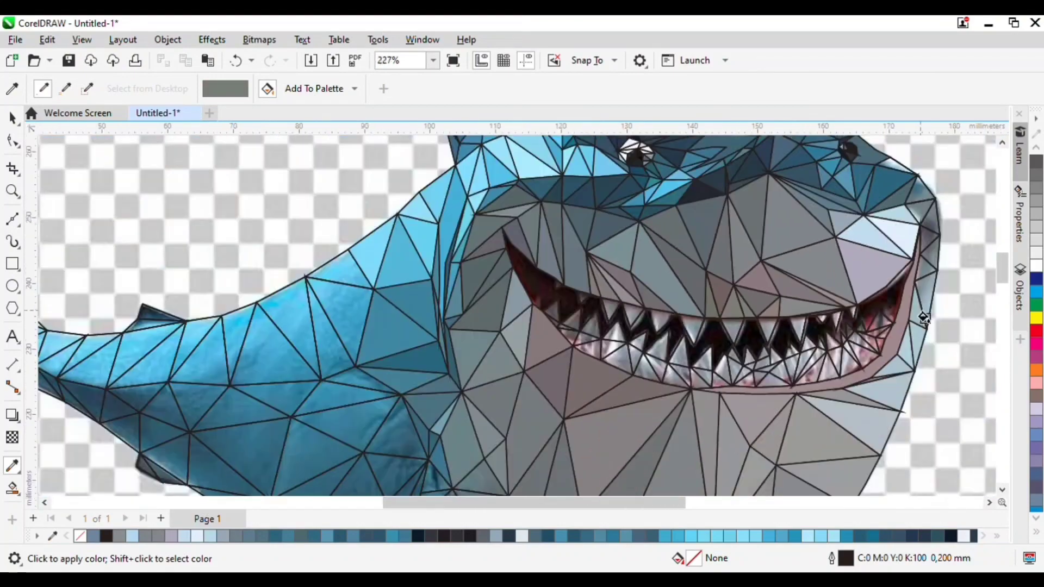
Step: Colour the dark brown lip sliver and the three small upper teeth at its right end with sampled colours
{"action": "scroll", "coordinate": [776, 337], "scroll_direction": "up", "scroll_amount": 2}
{"action": "left_click", "coordinate": [776, 338], "text": "shift"}
{"action": "left_click", "coordinate": [744, 334]}
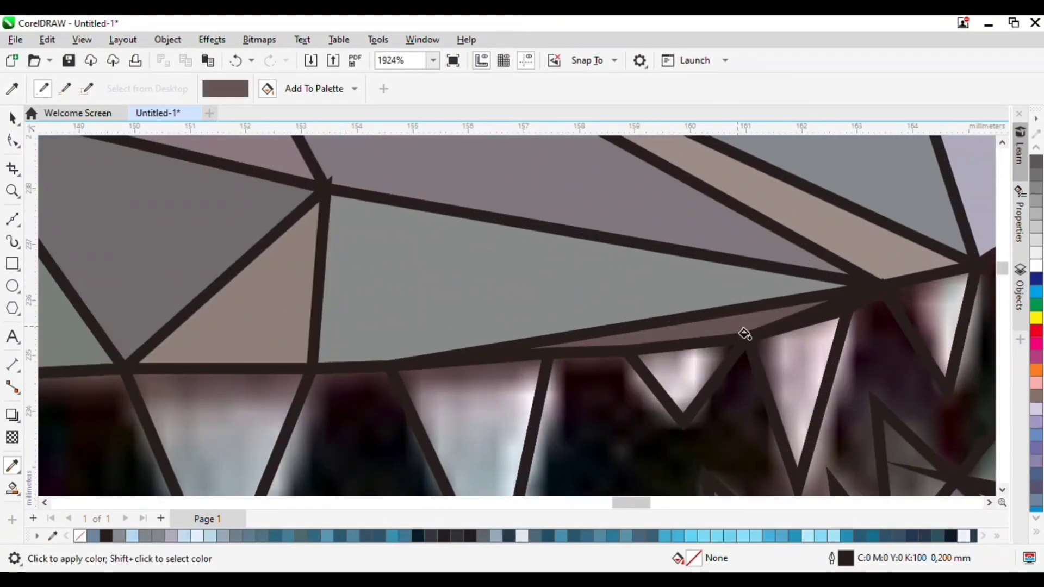
{"action": "left_click", "coordinate": [939, 336], "text": "shift"}
{"action": "left_click", "coordinate": [936, 333]}
{"action": "left_click", "coordinate": [809, 379], "text": "shift"}
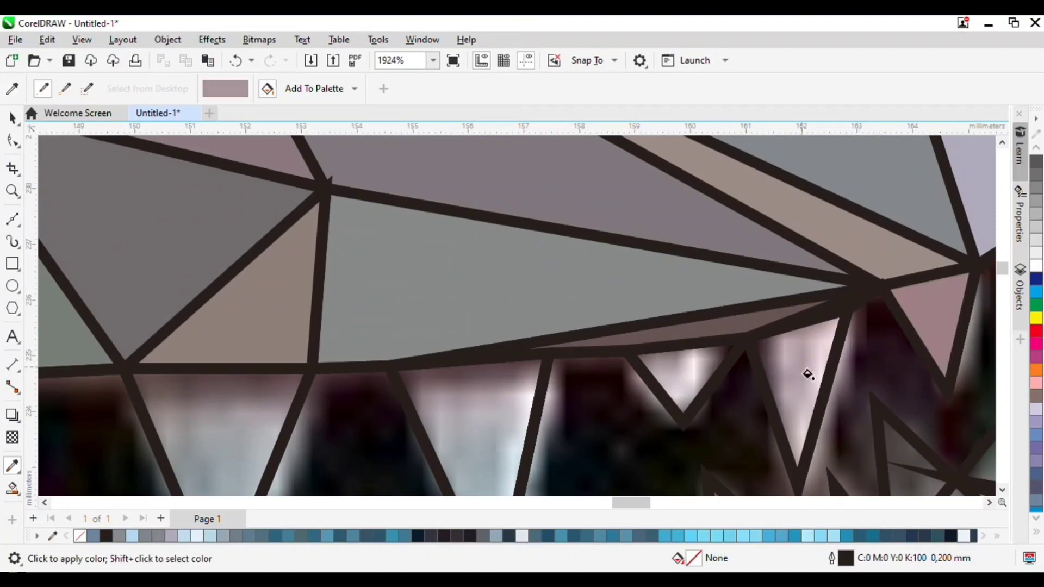
{"action": "left_click", "coordinate": [804, 372]}
{"action": "left_click", "coordinate": [696, 376], "text": "shift"}
{"action": "left_click", "coordinate": [689, 378]}
Step: Colour the larger upper teeth across the middle of the mouth with pinkish, grey and blue-grey tones from the picture
{"action": "left_click", "coordinate": [511, 408], "text": "shift"}
{"action": "left_click", "coordinate": [484, 421]}
{"action": "left_click", "coordinate": [272, 421], "text": "shift"}
{"action": "left_click", "coordinate": [255, 419]}
{"action": "scroll", "coordinate": [678, 237], "scroll_direction": "down", "scroll_amount": 2}
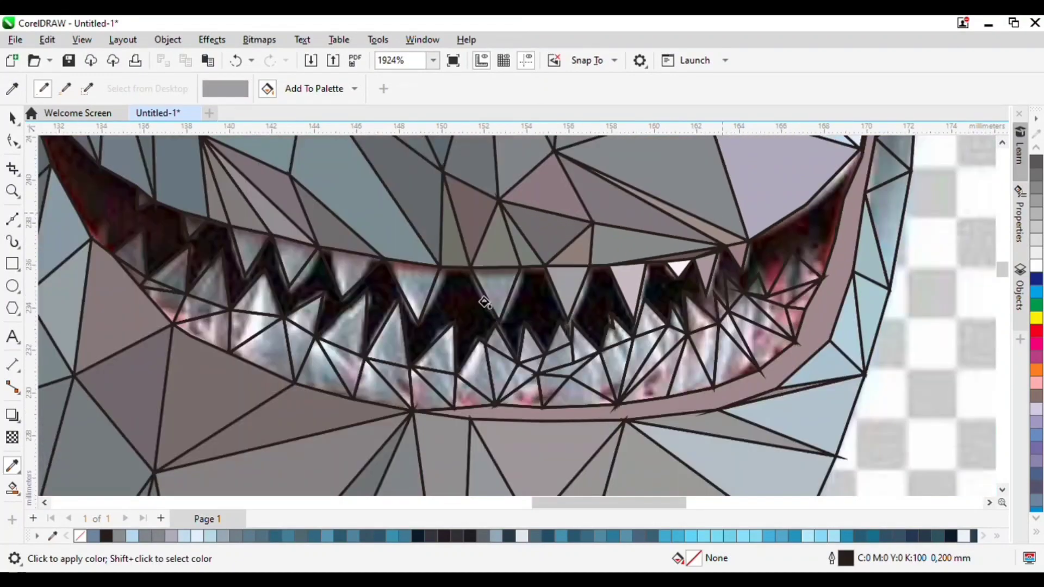
{"action": "scroll", "coordinate": [482, 299], "scroll_direction": "up", "scroll_amount": 1}
{"action": "left_click", "coordinate": [538, 287], "text": "shift"}
{"action": "left_click", "coordinate": [540, 286]}
{"action": "left_click", "coordinate": [368, 292]}
{"action": "left_click", "coordinate": [228, 280]}
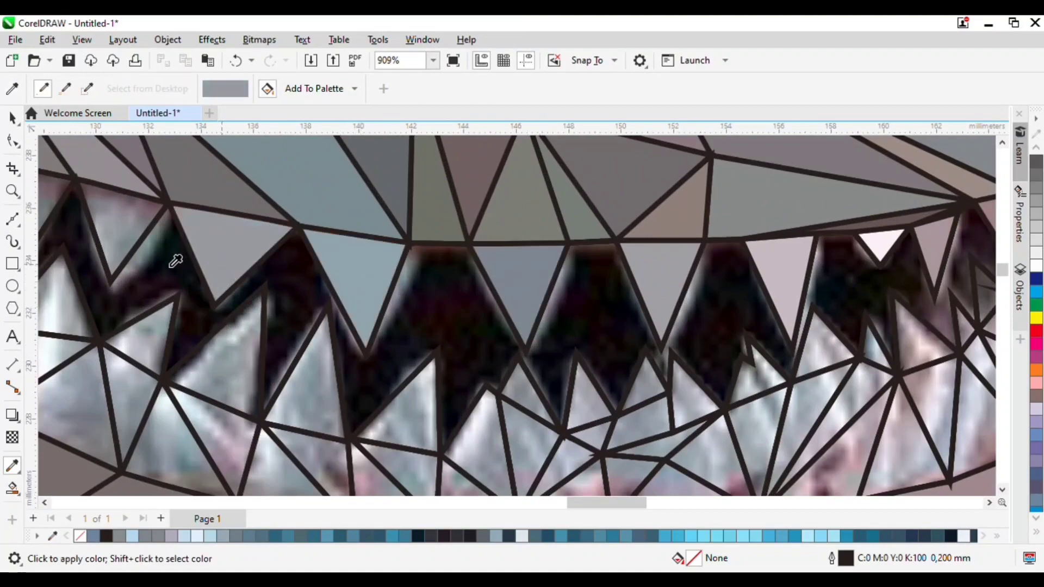
{"action": "left_click", "coordinate": [135, 233]}
Step: Colour the remaining small upper teeth towards the mouth's left corner with sampled grey and mauve tones
{"action": "scroll", "coordinate": [451, 305], "scroll_direction": "down", "scroll_amount": 2}
{"action": "scroll", "coordinate": [124, 244], "scroll_direction": "up", "scroll_amount": 2}
{"action": "left_click", "coordinate": [166, 261], "text": "shift"}
{"action": "left_click", "coordinate": [171, 265]}
{"action": "scroll", "coordinate": [530, 312], "scroll_direction": "down", "scroll_amount": 2}
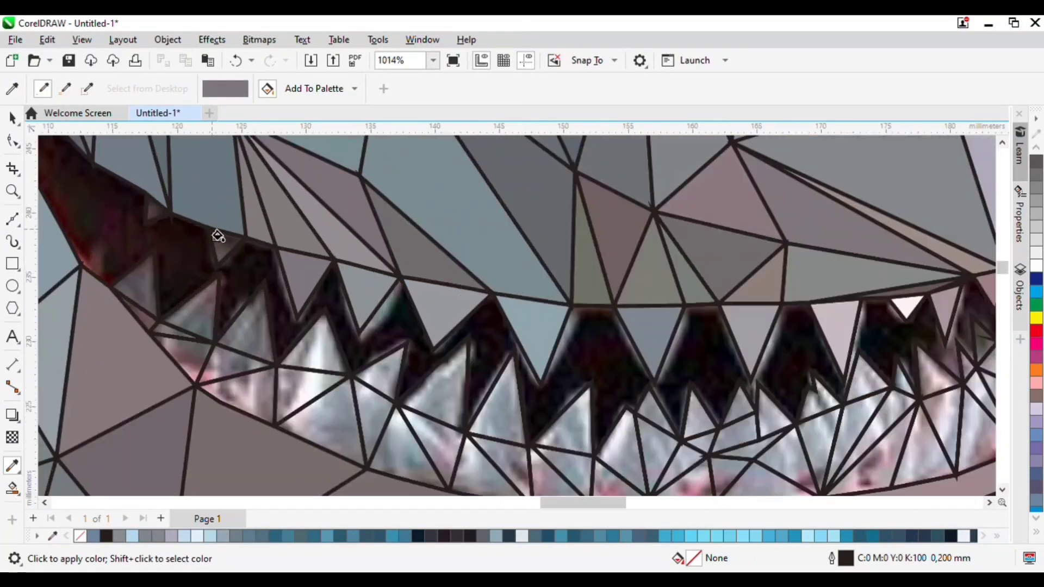
{"action": "scroll", "coordinate": [220, 235], "scroll_direction": "up", "scroll_amount": 1}
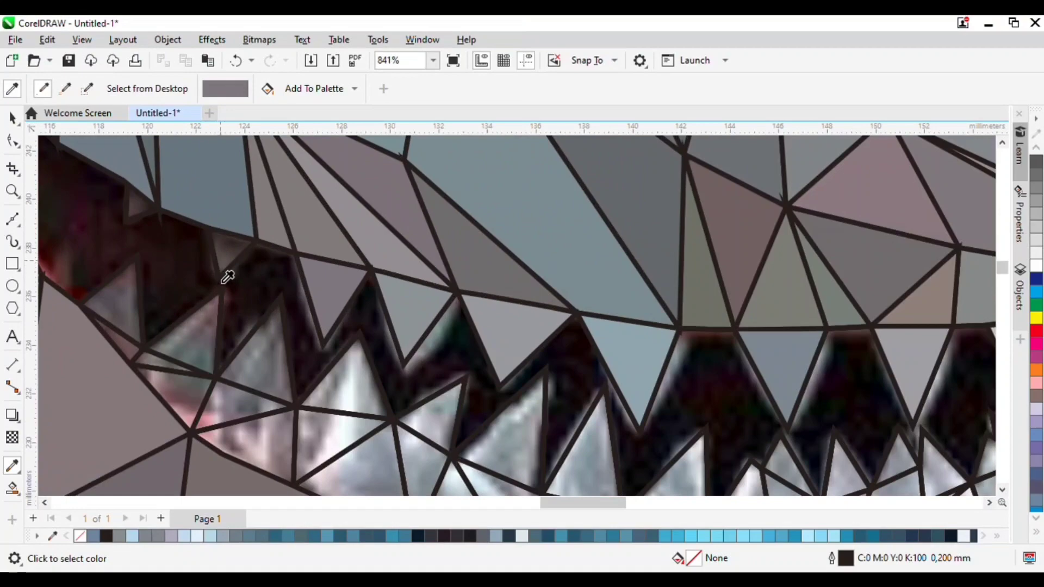
{"action": "scroll", "coordinate": [229, 278], "scroll_direction": "up", "scroll_amount": 2}
{"action": "left_click", "coordinate": [240, 268]}
{"action": "scroll", "coordinate": [165, 217], "scroll_direction": "down", "scroll_amount": 3}
{"action": "scroll", "coordinate": [201, 225], "scroll_direction": "up", "scroll_amount": 3}
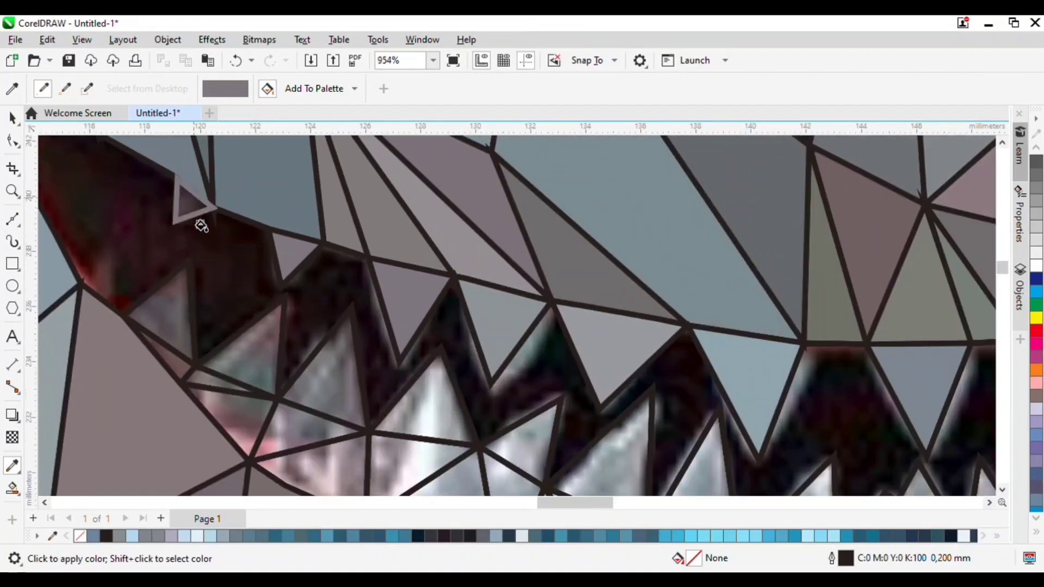
{"action": "left_click", "coordinate": [161, 237]}
{"action": "scroll", "coordinate": [319, 286], "scroll_direction": "down", "scroll_amount": 2}
{"action": "key", "text": "ctrl+z"}
{"action": "key", "text": "shift"}
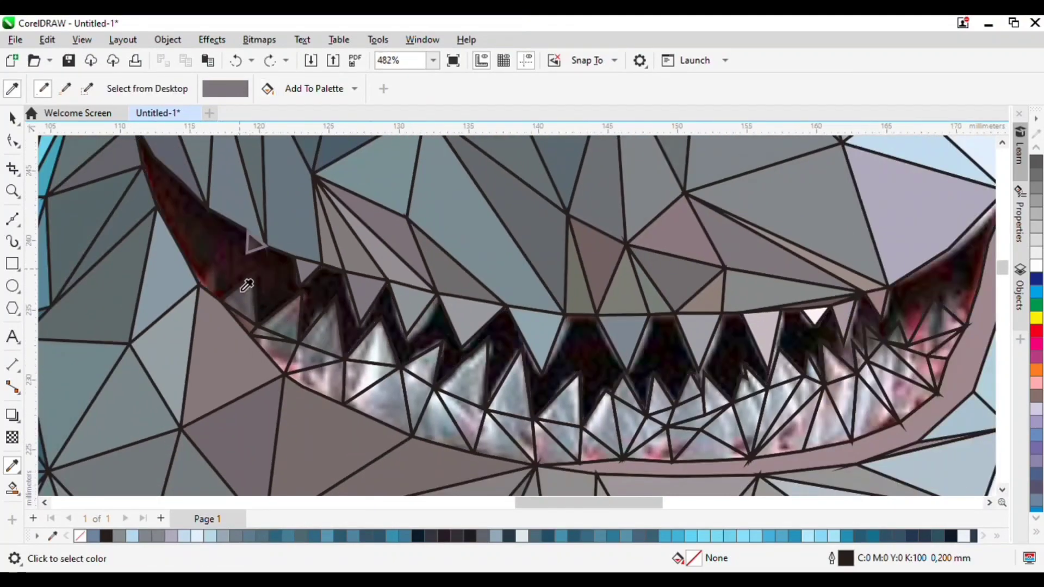
Step: Fill the whole mouth interior between the upper and lower teeth with a near-black sampled from it
{"action": "left_click", "coordinate": [214, 261]}
{"action": "left_click", "coordinate": [303, 303]}
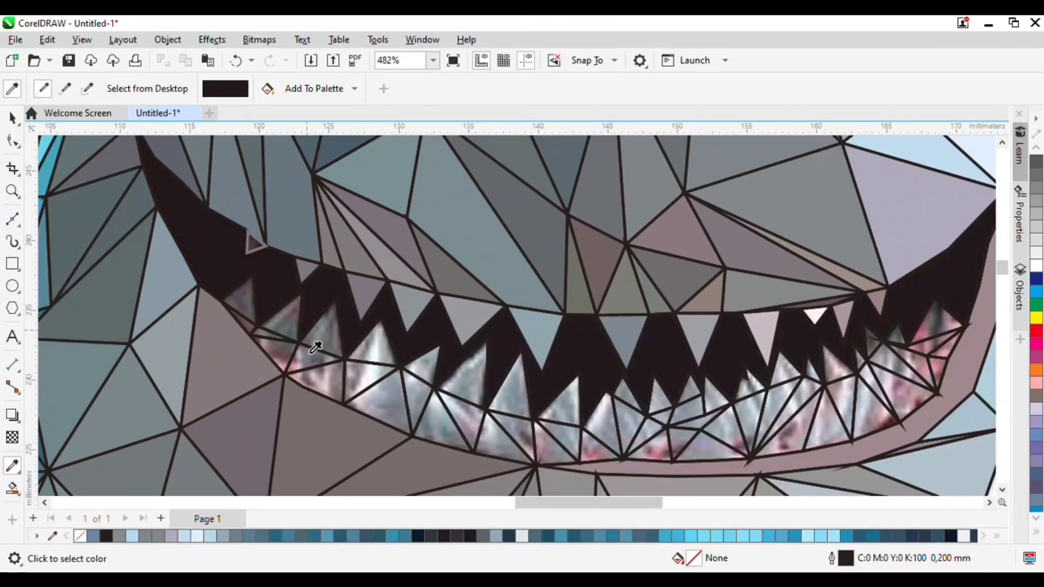
{"action": "scroll", "coordinate": [848, 447], "scroll_direction": "down", "scroll_amount": 1}
Step: Colour the two large pale pink triangles and the small grey tooth at the lower row's right end with sampled colours
{"action": "scroll", "coordinate": [846, 447], "scroll_direction": "up", "scroll_amount": 1}
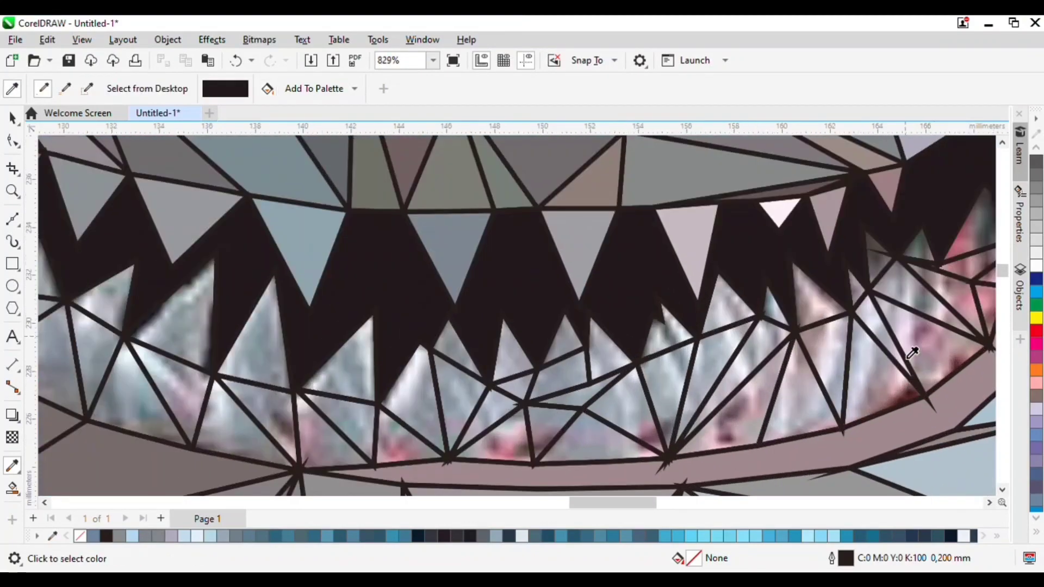
{"action": "left_click", "coordinate": [913, 351], "text": "shift"}
{"action": "left_click", "coordinate": [914, 350]}
{"action": "left_click", "coordinate": [912, 297]}
{"action": "left_click", "coordinate": [885, 269], "text": "shift"}
{"action": "left_click", "coordinate": [885, 269]}
Step: Colour the neighbouring small lower teeth and the triangle below them with sampled grey and very pale pink tones
{"action": "left_click", "coordinate": [860, 298], "text": "shift"}
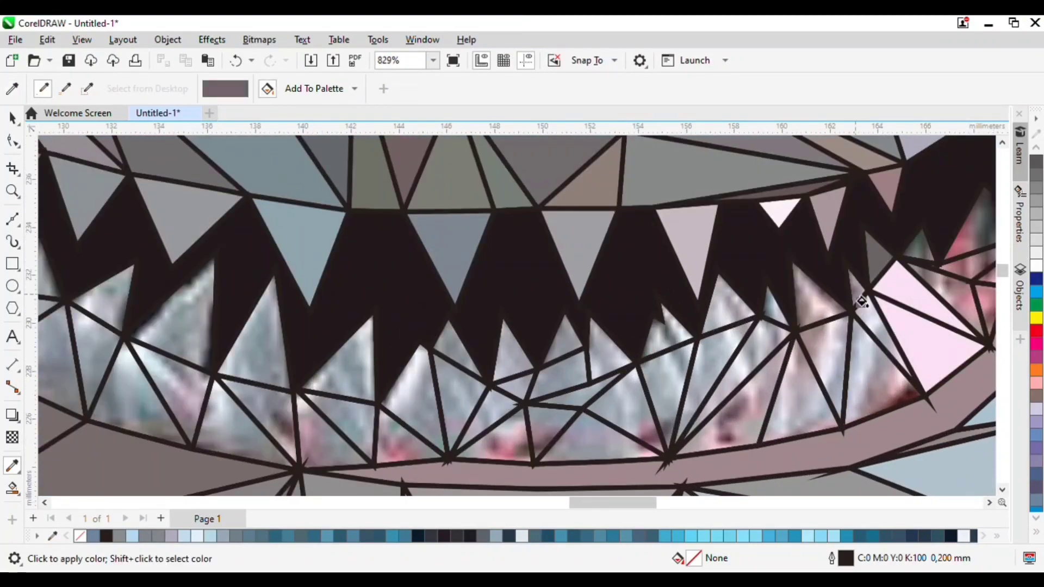
{"action": "left_click", "coordinate": [859, 298]}
{"action": "left_click", "coordinate": [824, 310], "text": "shift"}
{"action": "left_click", "coordinate": [823, 310]}
{"action": "left_click", "coordinate": [820, 344], "text": "shift"}
{"action": "left_click", "coordinate": [825, 340]}
{"action": "left_click", "coordinate": [822, 314]}
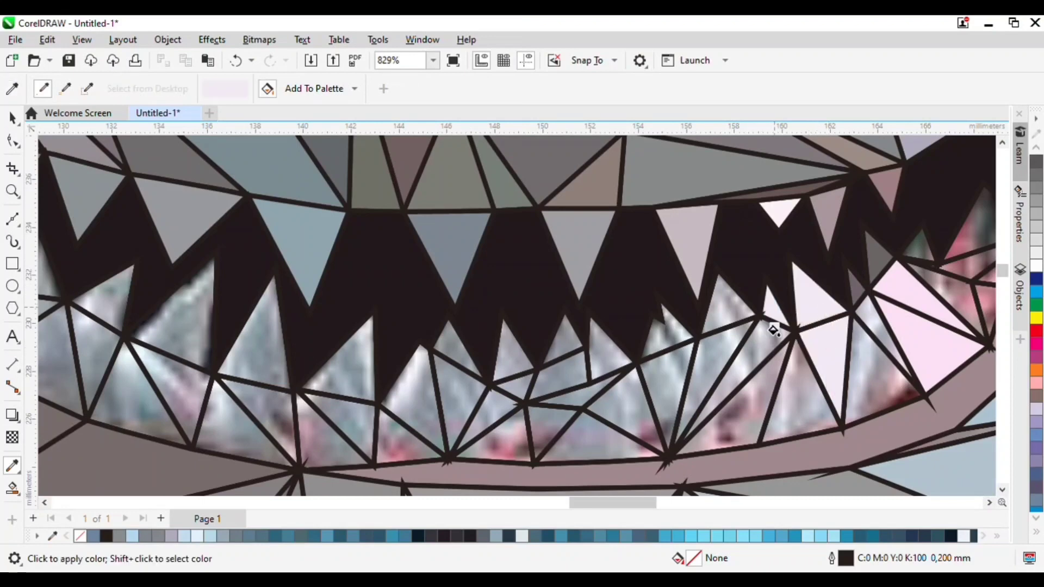
Step: Fill the lower teeth right of the mouth's centre and the triangles below them with the sampled very pale pink
{"action": "left_click", "coordinate": [772, 331]}
{"action": "left_click", "coordinate": [729, 325]}
{"action": "left_click", "coordinate": [677, 375]}
{"action": "left_click", "coordinate": [767, 416]}
{"action": "left_click", "coordinate": [805, 417]}
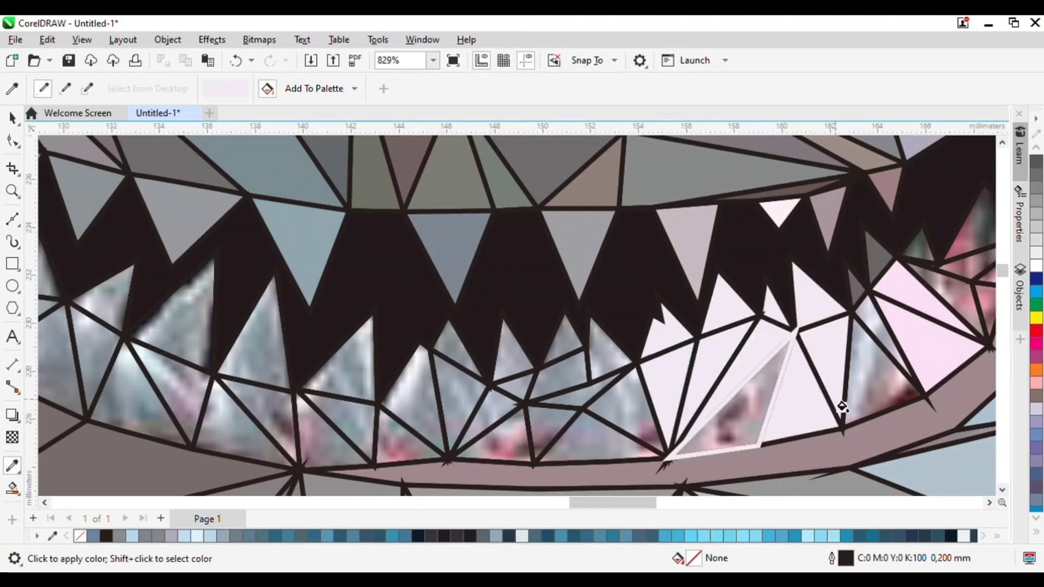
Step: Undo the stray outline recolouring and fill the remaining triangles below the right-hand lower teeth with the very pale pink
{"action": "key", "text": "ctrl+z"}
{"action": "key", "text": "ctrl+z"}
{"action": "left_click", "coordinate": [762, 402]}
{"action": "left_click", "coordinate": [821, 408]}
{"action": "left_click", "coordinate": [887, 379]}
Step: Fill the last lower teeth at the mouth's right corner and two more triangles near its centre with the very pale pink
{"action": "left_click", "coordinate": [918, 248]}
{"action": "left_click", "coordinate": [959, 293]}
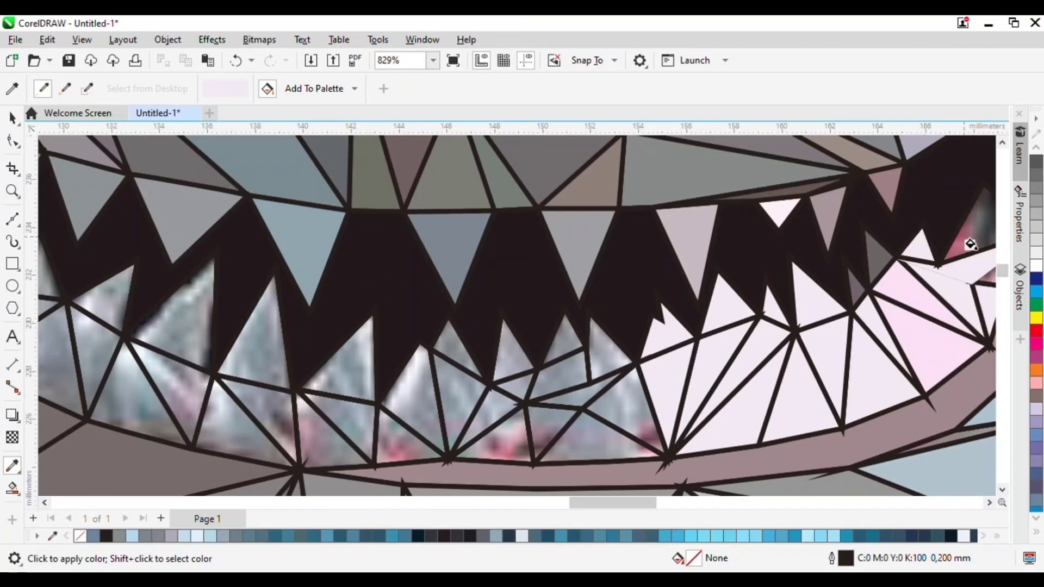
{"action": "scroll", "coordinate": [920, 298], "scroll_direction": "down", "scroll_amount": 2}
{"action": "scroll", "coordinate": [897, 266], "scroll_direction": "up", "scroll_amount": 3}
{"action": "left_click", "coordinate": [888, 250]}
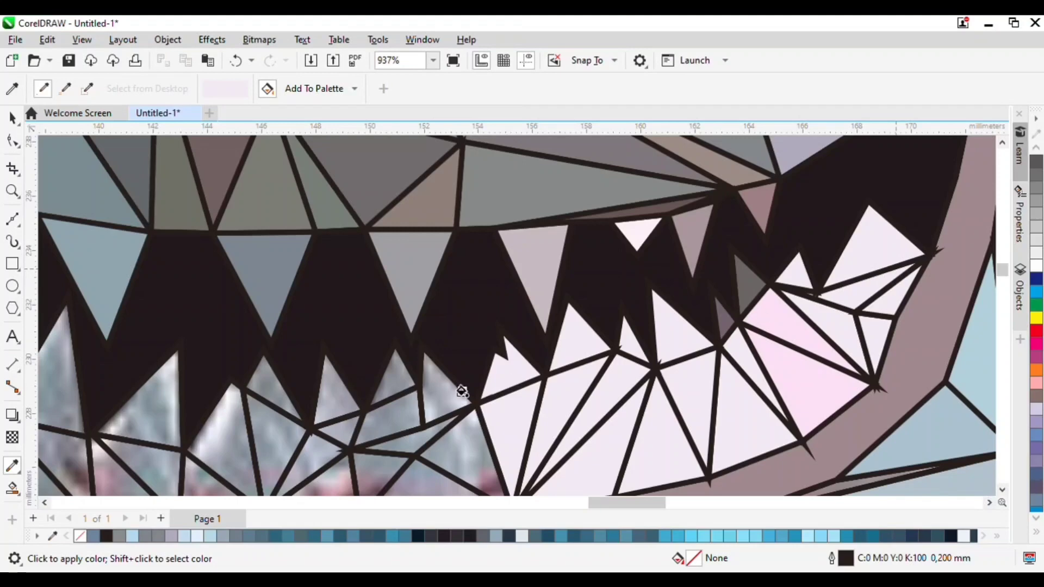
{"action": "left_click", "coordinate": [444, 403]}
{"action": "left_click", "coordinate": [456, 455]}
Step: Colour the small central lower tooth and the neighbouring triangles above the gum with sampled blue-grey, grey and mauve tones
{"action": "left_click", "coordinate": [410, 450], "text": "shift"}
{"action": "left_click", "coordinate": [406, 443]}
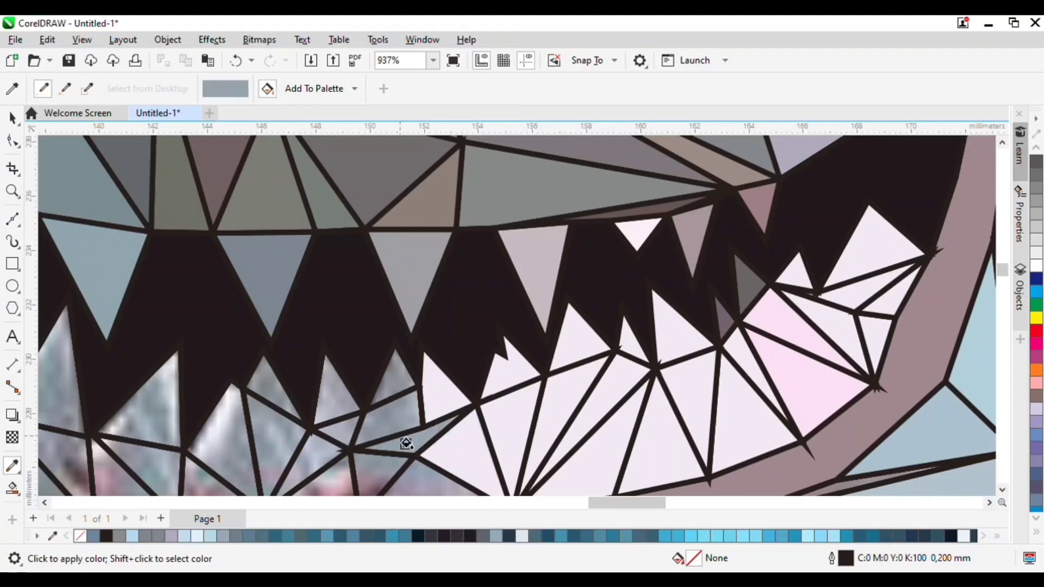
{"action": "left_click", "coordinate": [402, 415]}
{"action": "left_click", "coordinate": [407, 386], "text": "shift"}
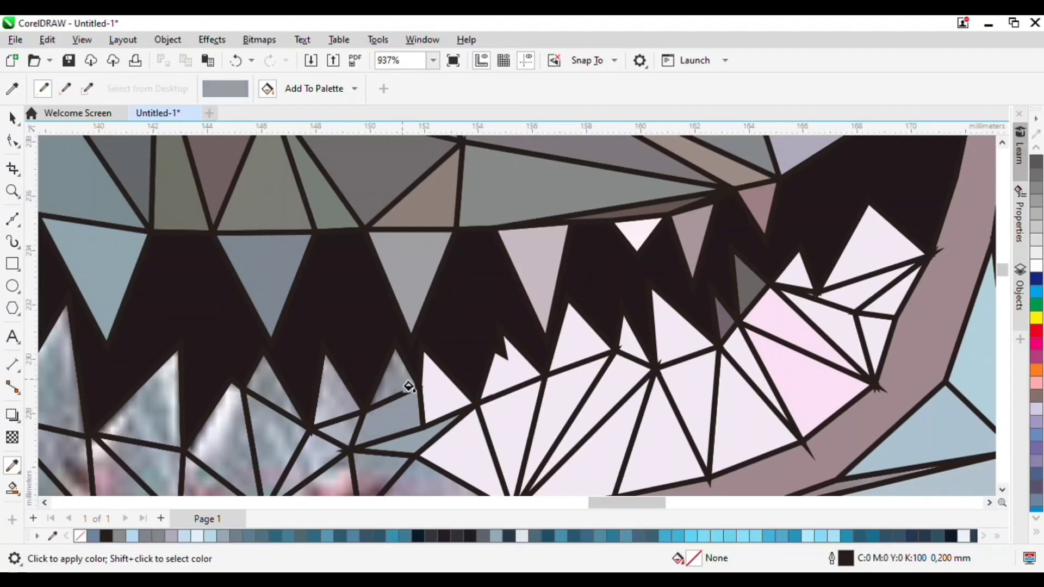
{"action": "left_click", "coordinate": [408, 387]}
{"action": "scroll", "coordinate": [593, 326], "scroll_direction": "down", "scroll_amount": 2}
{"action": "scroll", "coordinate": [565, 359], "scroll_direction": "up", "scroll_amount": 1}
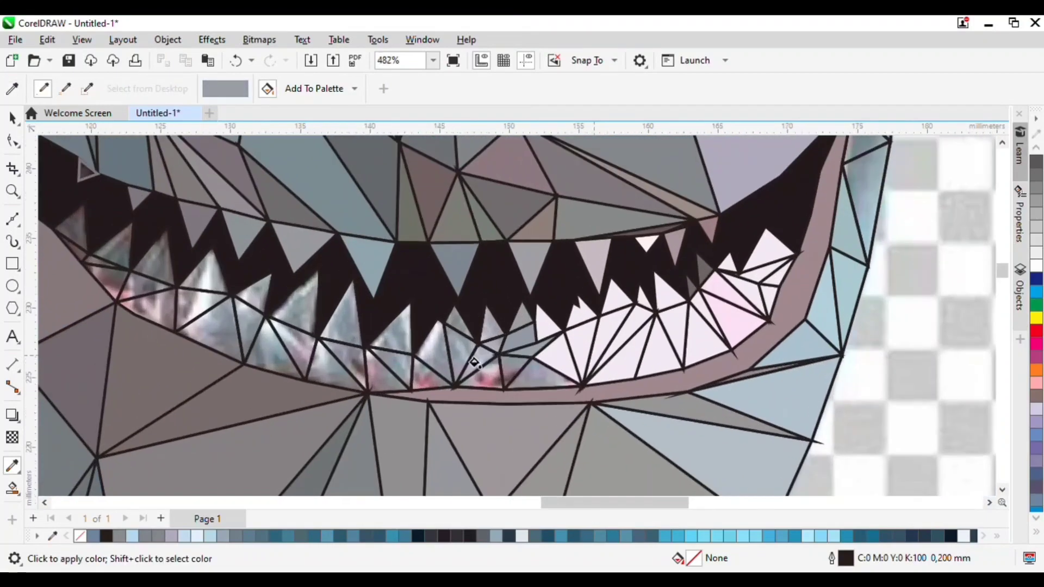
{"action": "left_click", "coordinate": [569, 392]}
{"action": "scroll", "coordinate": [527, 375], "scroll_direction": "up", "scroll_amount": 2}
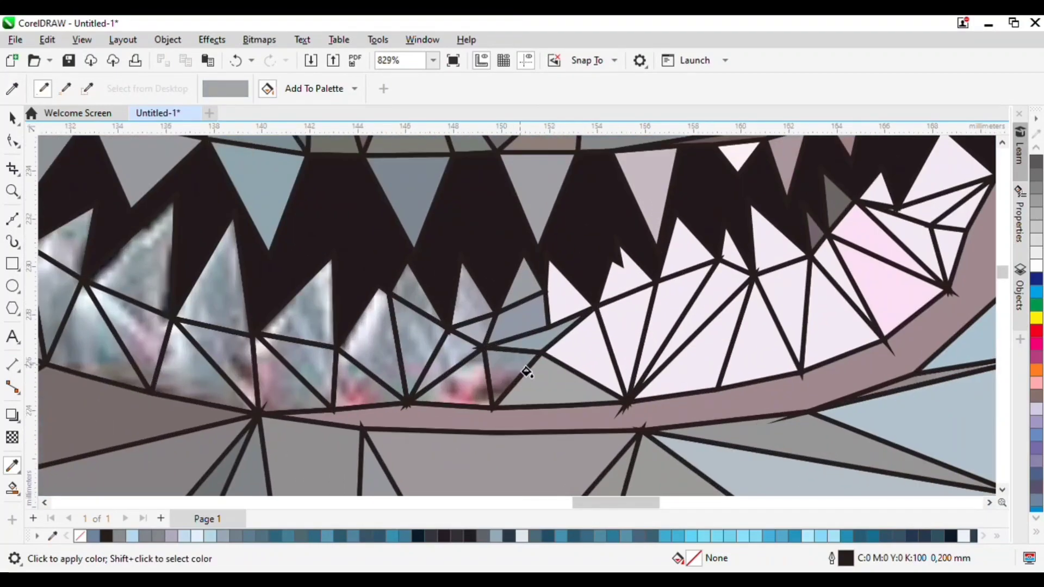
{"action": "left_click", "coordinate": [495, 395], "text": "shift"}
{"action": "left_click", "coordinate": [497, 384]}
Step: Sample a pale mauve-grey from the central lower teeth and fill those teeth and the triangles beneath them with it
{"action": "left_click", "coordinate": [471, 400], "text": "shift"}
{"action": "left_click", "coordinate": [472, 387]}
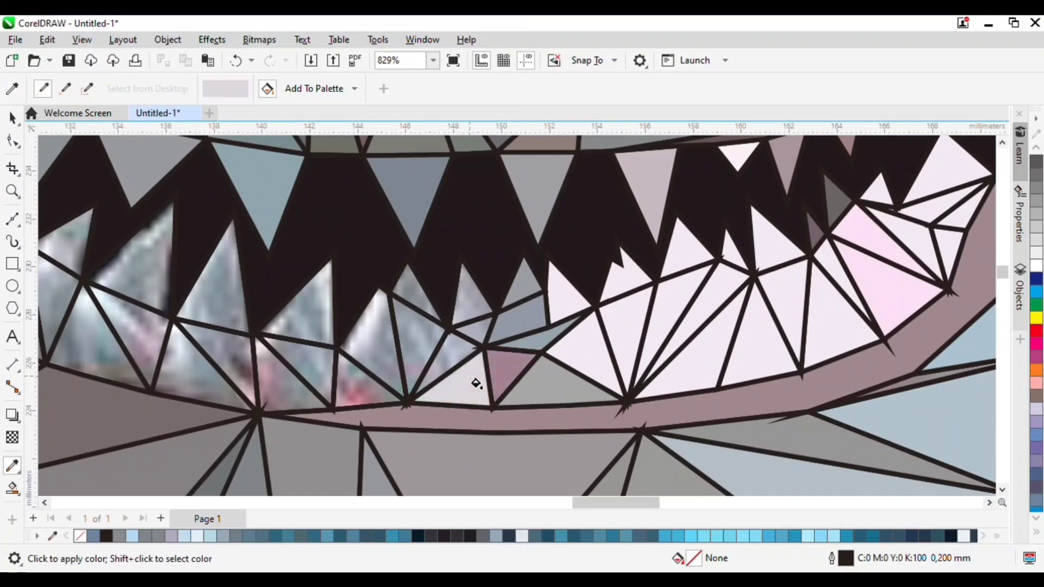
{"action": "left_click", "coordinate": [458, 358]}
{"action": "left_click", "coordinate": [429, 331]}
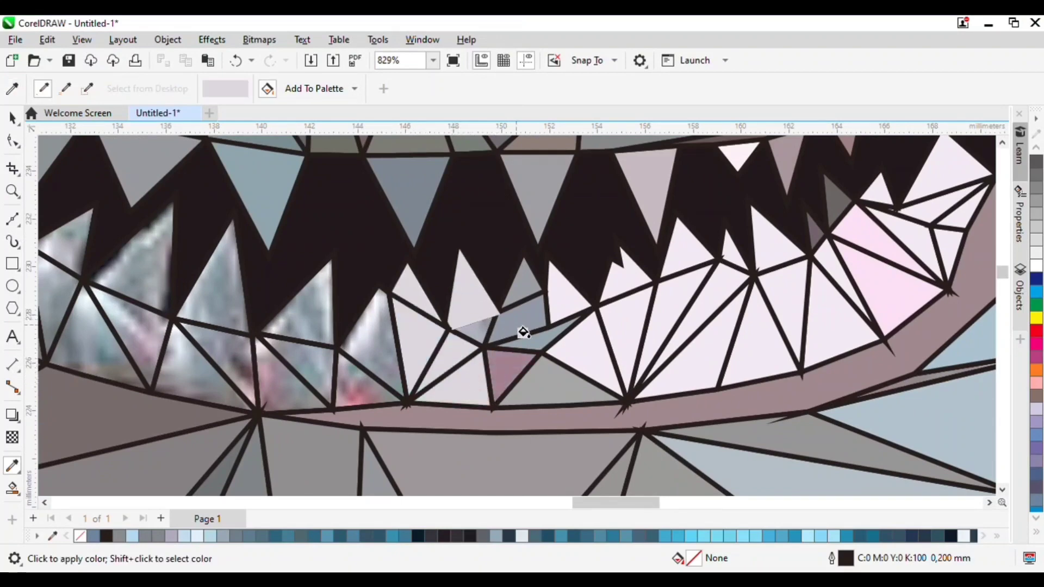
{"action": "left_click", "coordinate": [481, 336]}
{"action": "left_click", "coordinate": [530, 293]}
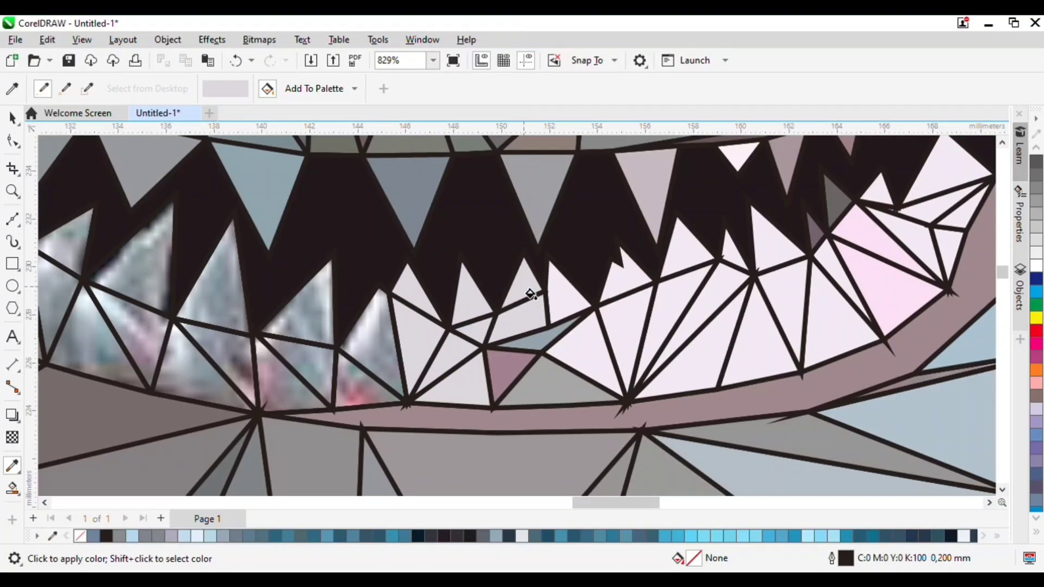
{"action": "left_click", "coordinate": [541, 348]}
Step: Recolour the upper row of teeth, out to the mouth's left corner, with the same pale mauve-grey
{"action": "scroll", "coordinate": [517, 373], "scroll_direction": "down", "scroll_amount": 3}
{"action": "scroll", "coordinate": [531, 284], "scroll_direction": "up", "scroll_amount": 2}
{"action": "left_click", "coordinate": [530, 287]}
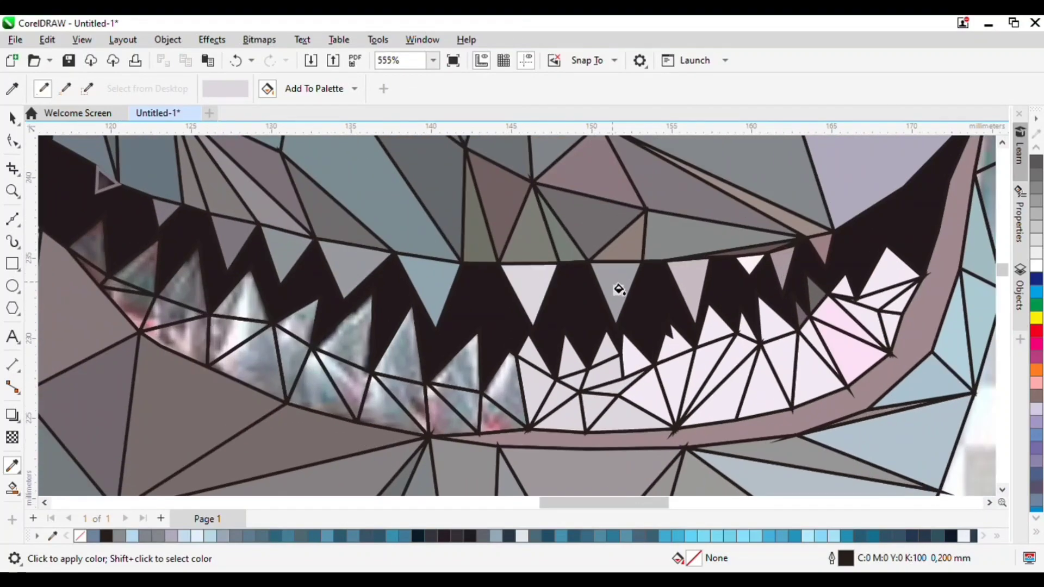
{"action": "left_click", "coordinate": [407, 280]}
{"action": "left_click", "coordinate": [315, 260]}
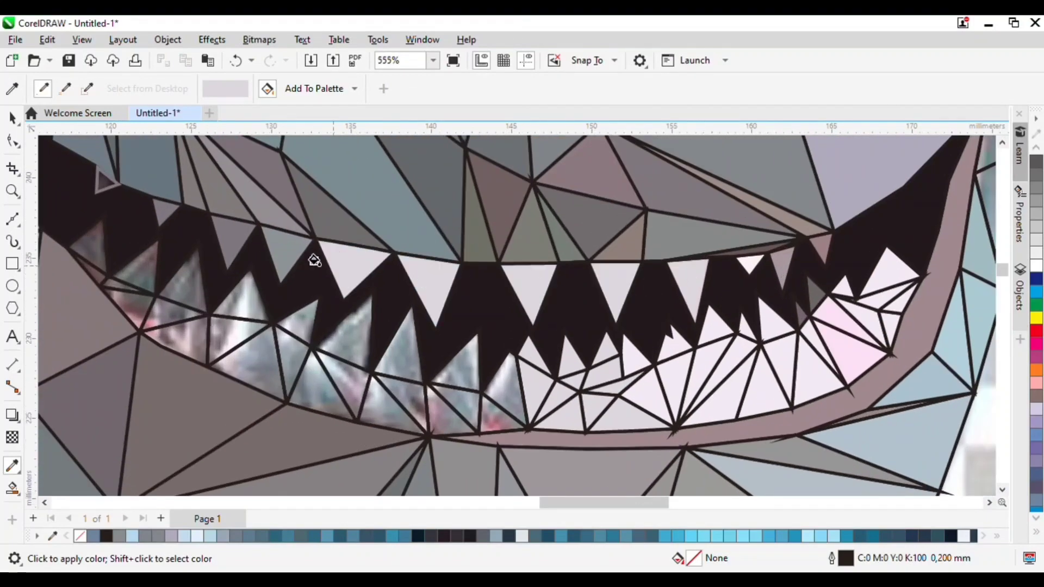
{"action": "left_click", "coordinate": [107, 182]}
Step: Fill the two leftmost lower teeth with pale mauve-grey and undo the stray outline fill beneath them
{"action": "scroll", "coordinate": [114, 185], "scroll_direction": "up", "scroll_amount": 3}
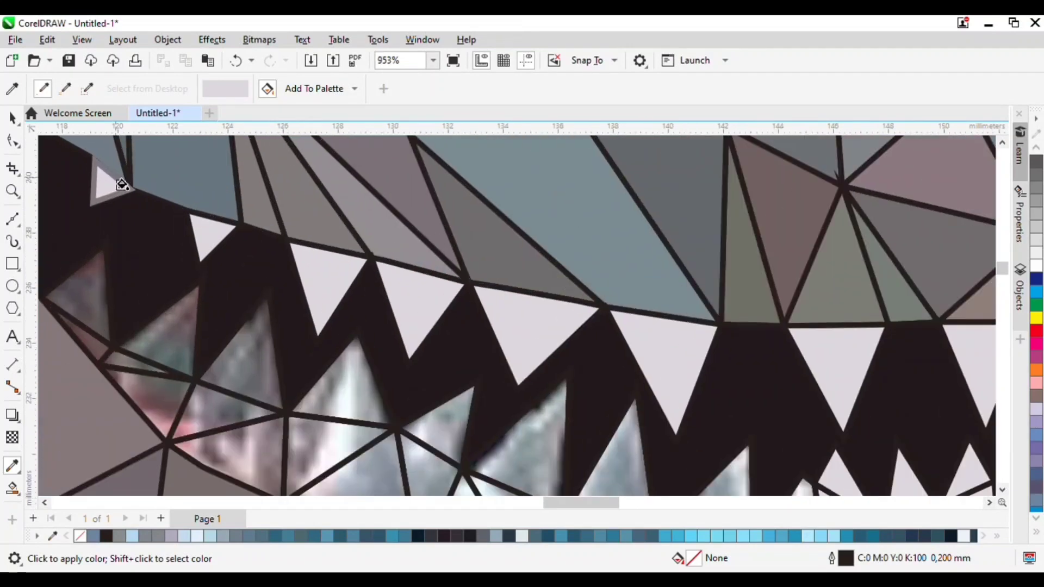
{"action": "left_click", "coordinate": [97, 293]}
{"action": "left_click", "coordinate": [163, 321]}
{"action": "left_click", "coordinate": [136, 363]}
{"action": "left_click", "coordinate": [155, 380]}
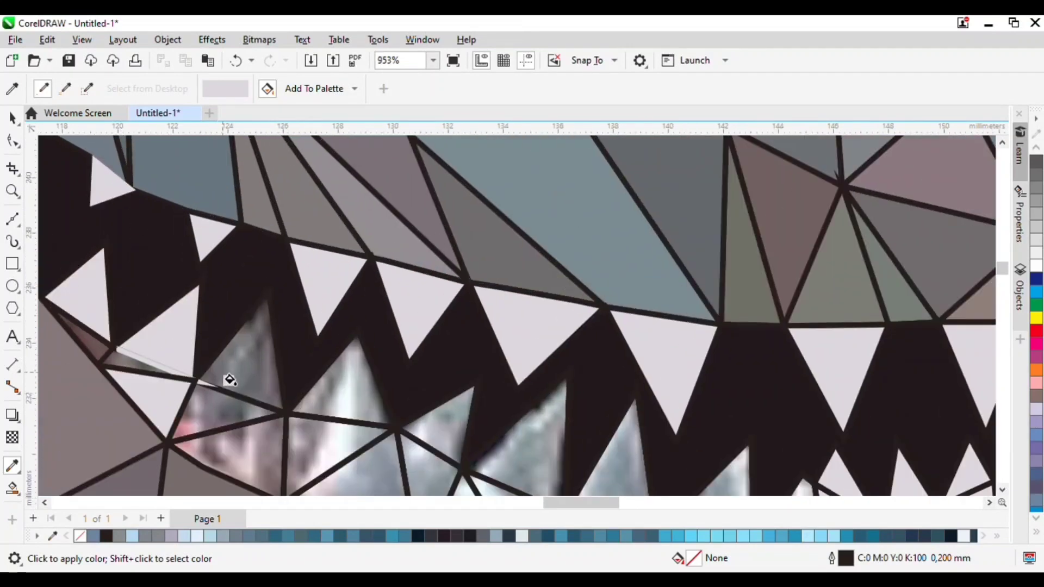
{"action": "key", "text": "ctrl+z"}
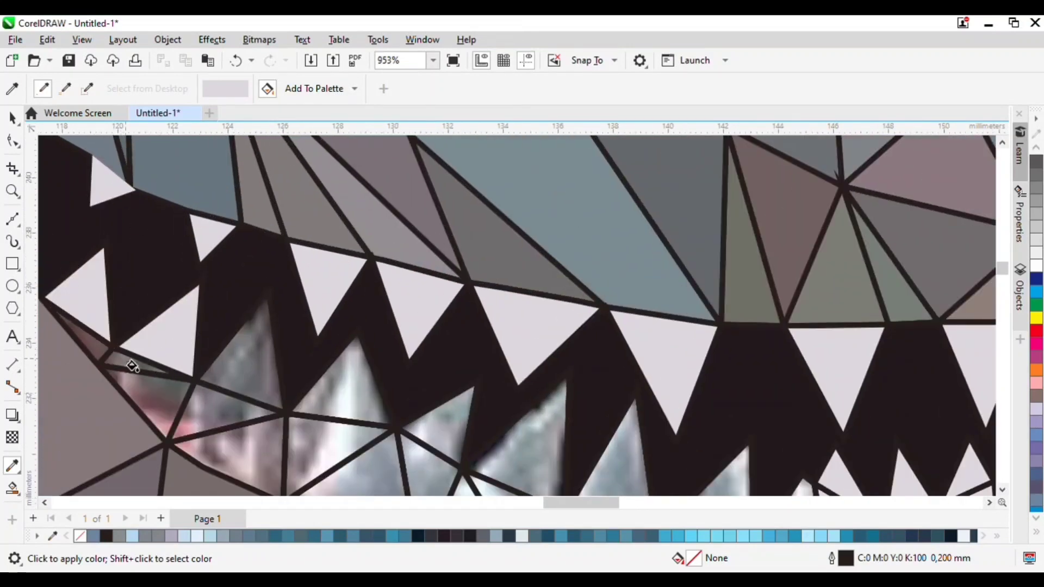
Step: Fill the narrow triangles at the lower row's left end, the adjacent tooth and the triangles below with pale mauve-grey
{"action": "scroll", "coordinate": [132, 365], "scroll_direction": "up", "scroll_amount": 3}
{"action": "left_click", "coordinate": [143, 379]}
{"action": "left_click", "coordinate": [96, 358]}
{"action": "left_click", "coordinate": [315, 405]}
{"action": "left_click", "coordinate": [311, 438]}
{"action": "left_click", "coordinate": [225, 443]}
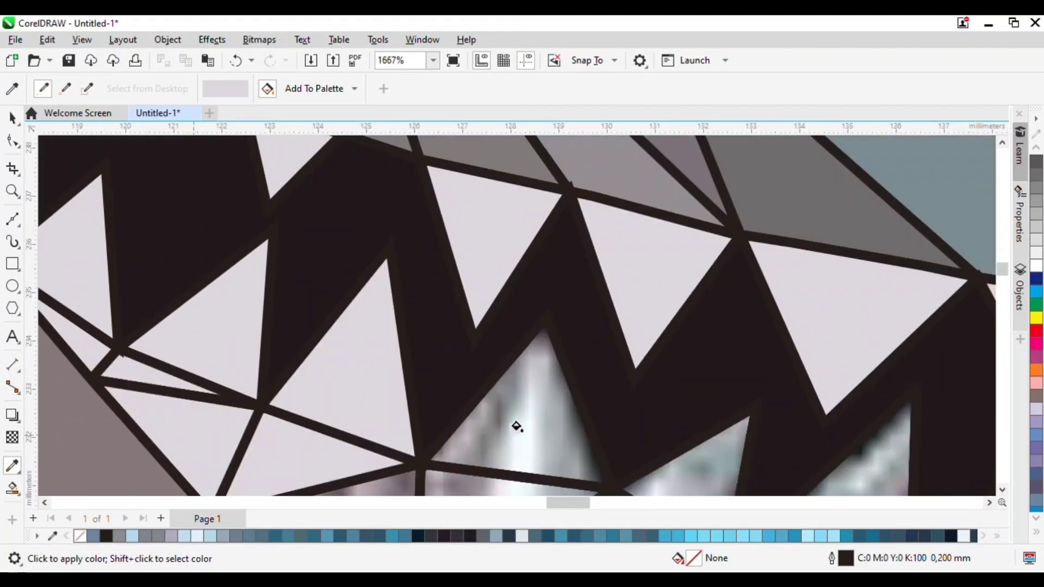
Step: Fill the next lower teeth towards the mouth's centre and the triangles beneath them with the same pale mauve-grey
{"action": "left_click", "coordinate": [517, 426]}
{"action": "scroll", "coordinate": [526, 311], "scroll_direction": "down", "scroll_amount": 3}
{"action": "left_click", "coordinate": [519, 415]}
{"action": "left_click", "coordinate": [456, 427]}
{"action": "left_click", "coordinate": [555, 454]}
{"action": "left_click", "coordinate": [595, 444]}
{"action": "left_click", "coordinate": [620, 397]}
{"action": "left_click", "coordinate": [684, 418]}
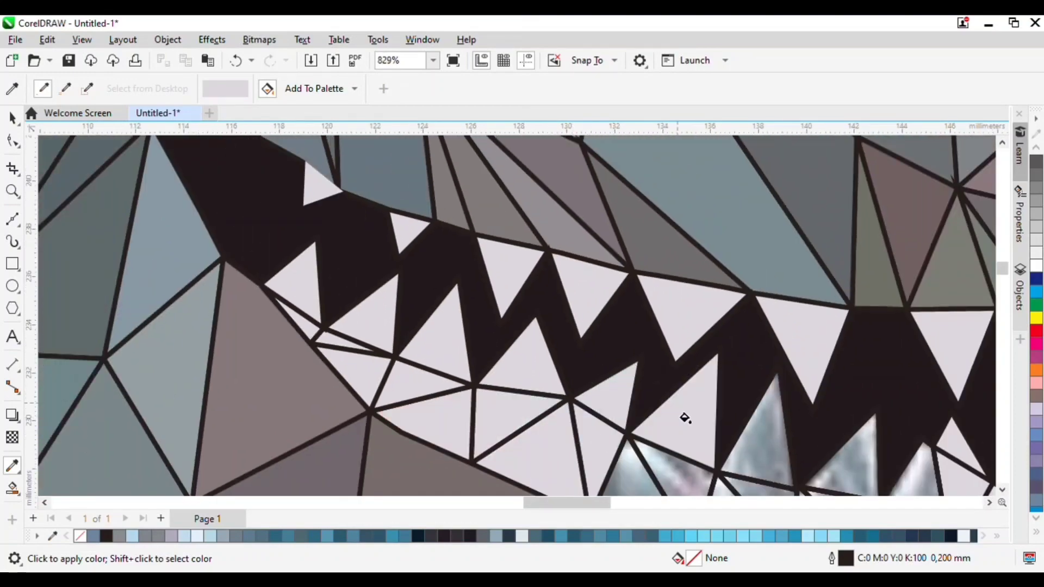
{"action": "left_click", "coordinate": [680, 472]}
{"action": "left_click", "coordinate": [767, 452]}
Step: Fill the remaining uncoloured lower teeth and triangles left of the mouth's centre with pale mauve-grey
{"action": "scroll", "coordinate": [680, 451], "scroll_direction": "down", "scroll_amount": 3}
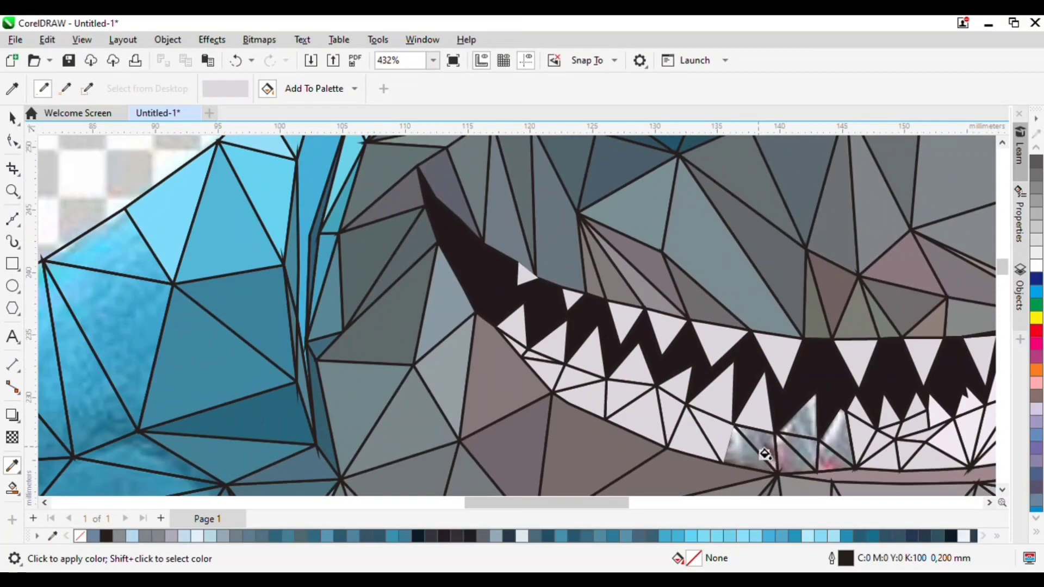
{"action": "scroll", "coordinate": [763, 465], "scroll_direction": "up", "scroll_amount": 2}
{"action": "left_click", "coordinate": [737, 451]}
{"action": "left_click", "coordinate": [769, 438]}
{"action": "left_click", "coordinate": [819, 464]}
{"action": "left_click", "coordinate": [841, 427]}
{"action": "left_click", "coordinate": [852, 392]}
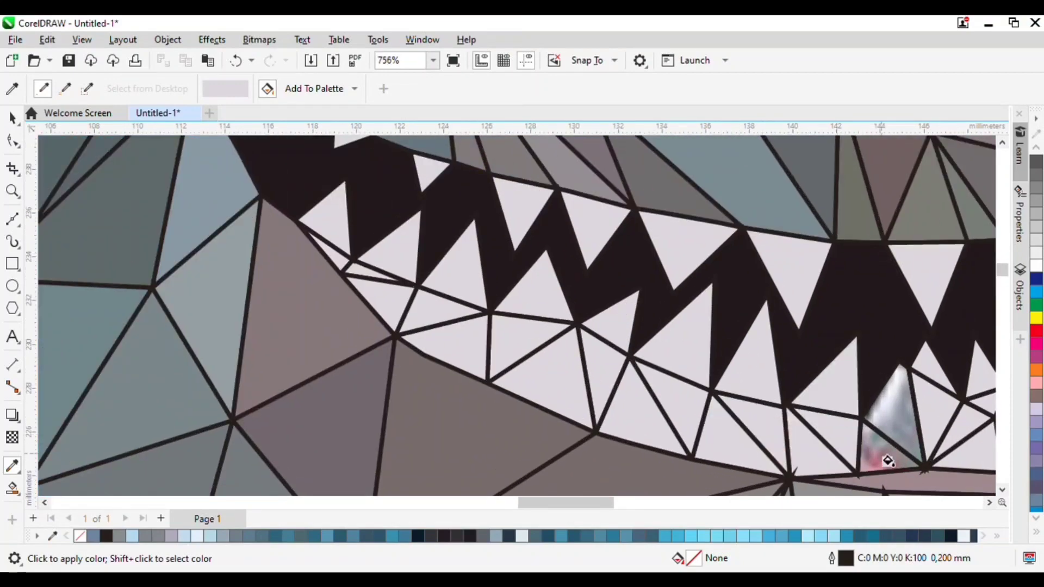
{"action": "left_click", "coordinate": [888, 461]}
Step: Recolour the small dark lower tooth near the mouth's right corner with the pale mauve-grey
{"action": "scroll", "coordinate": [741, 333], "scroll_direction": "down", "scroll_amount": 4}
{"action": "scroll", "coordinate": [897, 328], "scroll_direction": "up", "scroll_amount": 5}
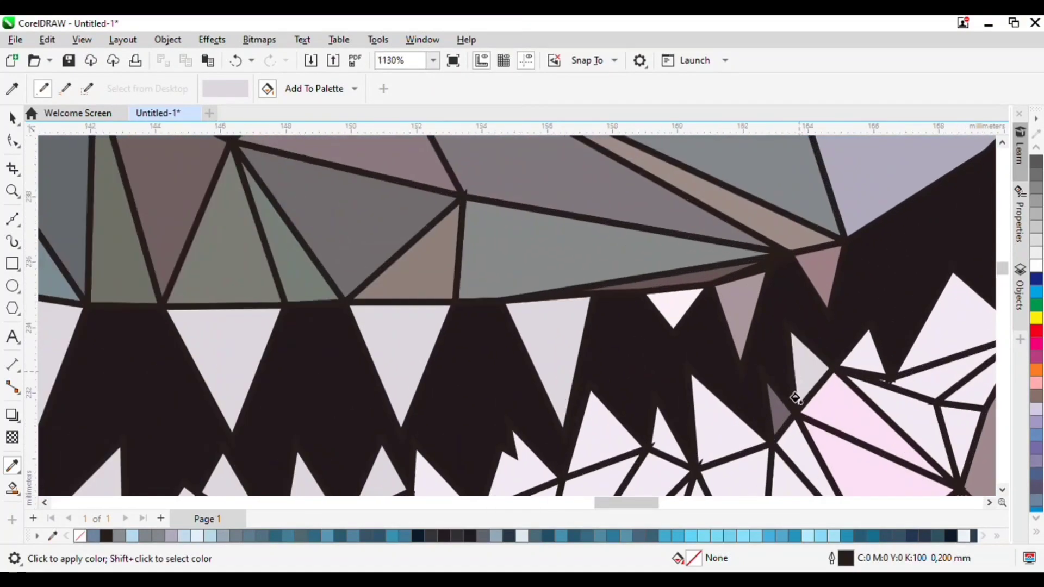
{"action": "scroll", "coordinate": [783, 419], "scroll_direction": "down", "scroll_amount": 4}
{"action": "scroll", "coordinate": [843, 361], "scroll_direction": "up", "scroll_amount": 1}
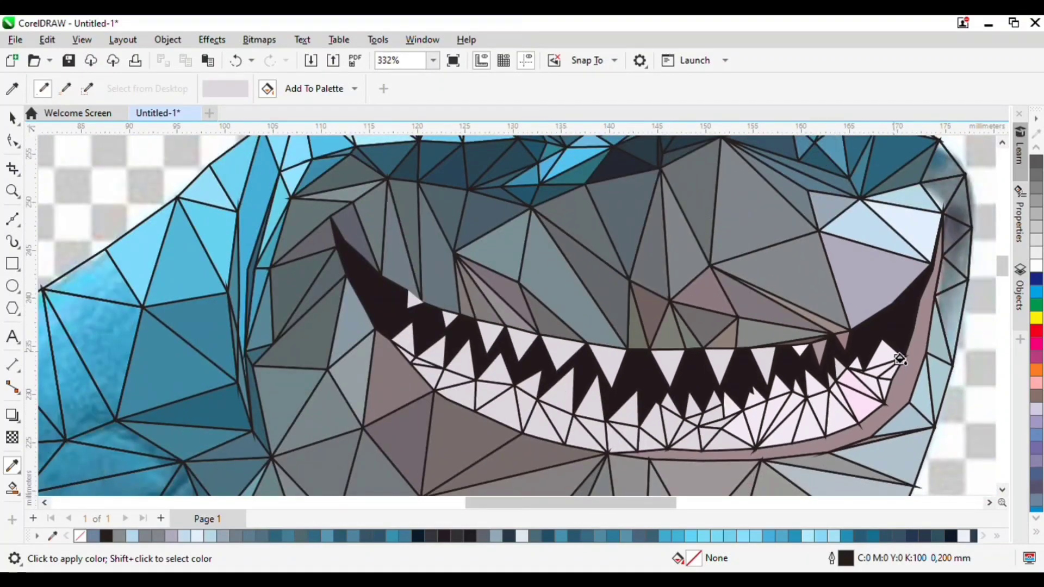
Step: Colour the belly triangles beside the left pectoral fin with sampled light blue-grey, lavender-grey and mid-grey tones
{"action": "scroll", "coordinate": [716, 322], "scroll_direction": "down", "scroll_amount": 2}
{"action": "scroll", "coordinate": [643, 419], "scroll_direction": "down", "scroll_amount": 2}
{"action": "scroll", "coordinate": [595, 394], "scroll_direction": "up", "scroll_amount": 2}
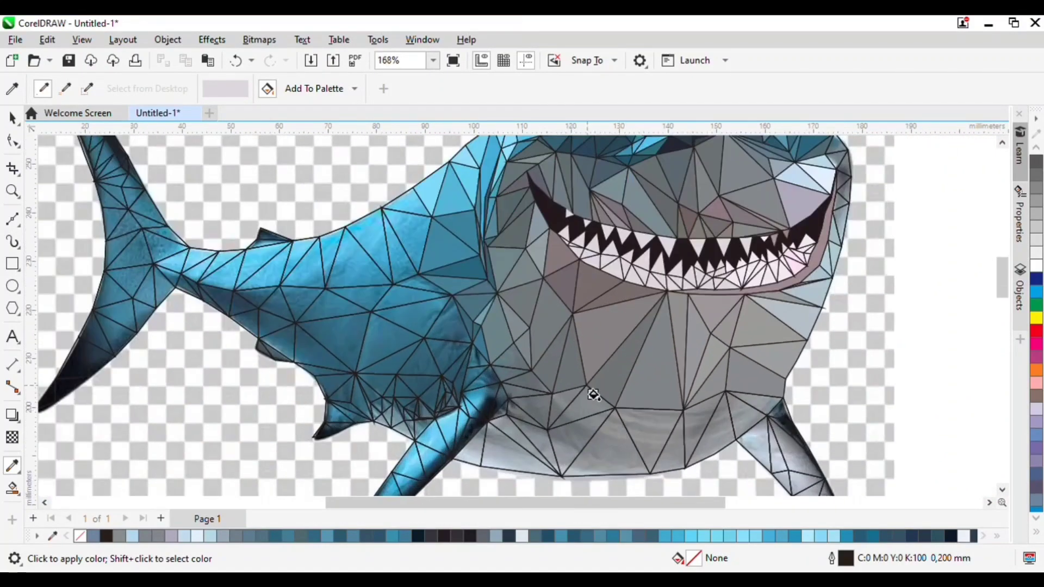
{"action": "scroll", "coordinate": [481, 454], "scroll_direction": "up", "scroll_amount": 1}
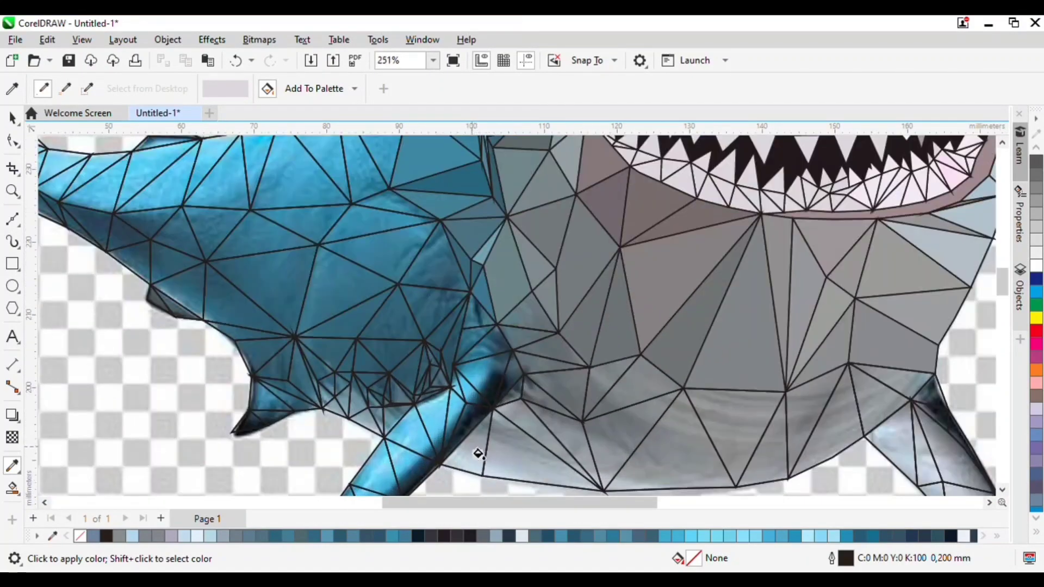
{"action": "left_click", "coordinate": [524, 466]}
{"action": "left_click", "coordinate": [459, 468]}
{"action": "scroll", "coordinate": [533, 431], "scroll_direction": "up", "scroll_amount": 2}
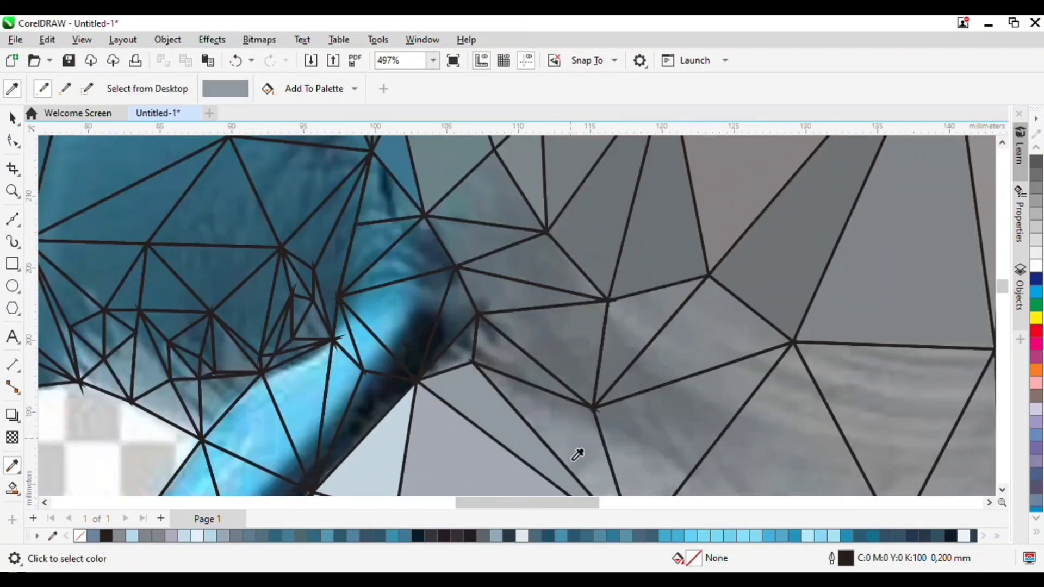
{"action": "left_click", "coordinate": [644, 325]}
Step: Colour the triangles between belly and left pectoral fin with sampled grey and dark slate, undoing the near-black fill at the fin's root
{"action": "left_click", "coordinate": [561, 354], "text": "shift"}
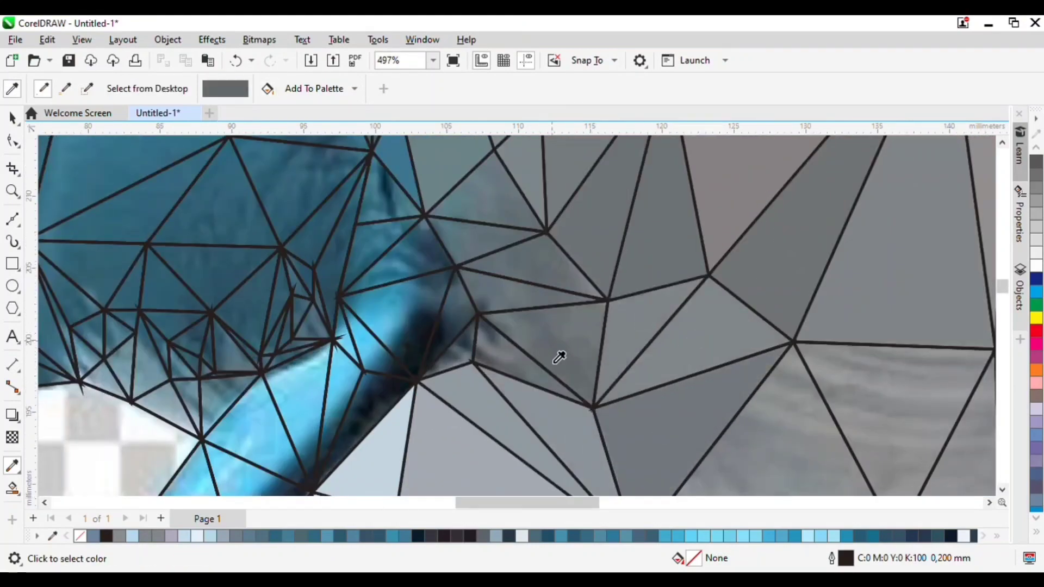
{"action": "left_click", "coordinate": [557, 352]}
{"action": "left_click", "coordinate": [507, 357], "text": "shift"}
{"action": "left_click", "coordinate": [462, 363]}
{"action": "left_click", "coordinate": [431, 303]}
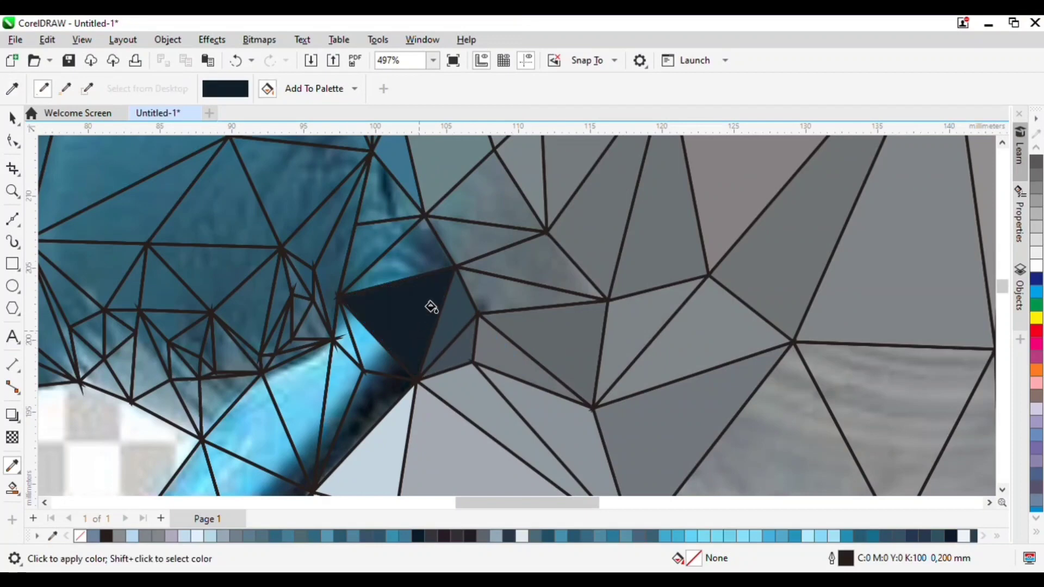
{"action": "key", "text": "ctrl+z"}
Step: Colour the small triangles directly above the left pectoral fin's root with sampled slate blue and teal blue
{"action": "left_click", "coordinate": [426, 265], "text": "shift"}
{"action": "left_click", "coordinate": [427, 263]}
{"action": "left_click", "coordinate": [388, 238], "text": "shift"}
{"action": "left_click", "coordinate": [384, 230]}
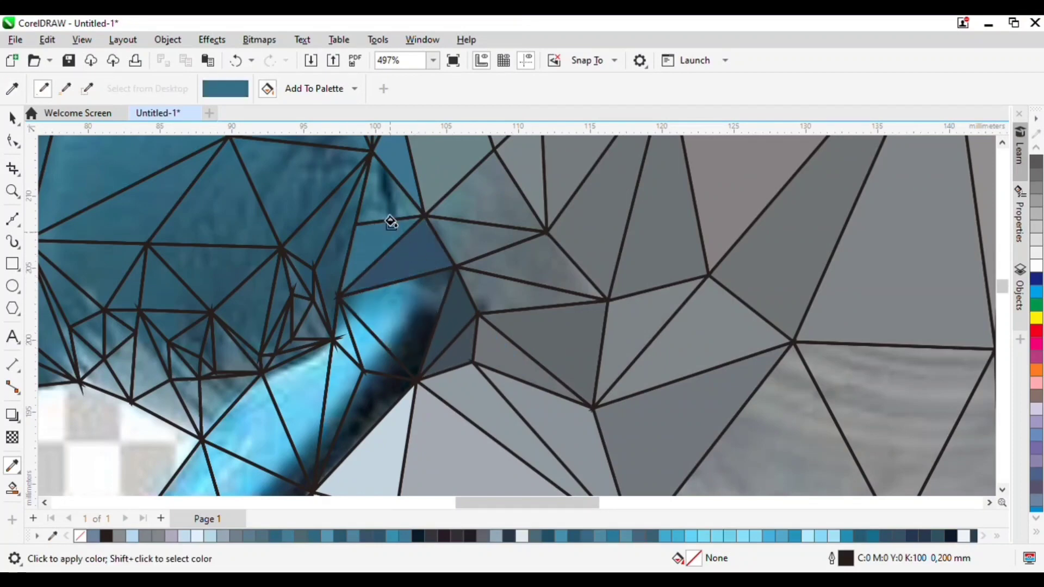
{"action": "left_click", "coordinate": [385, 213]}
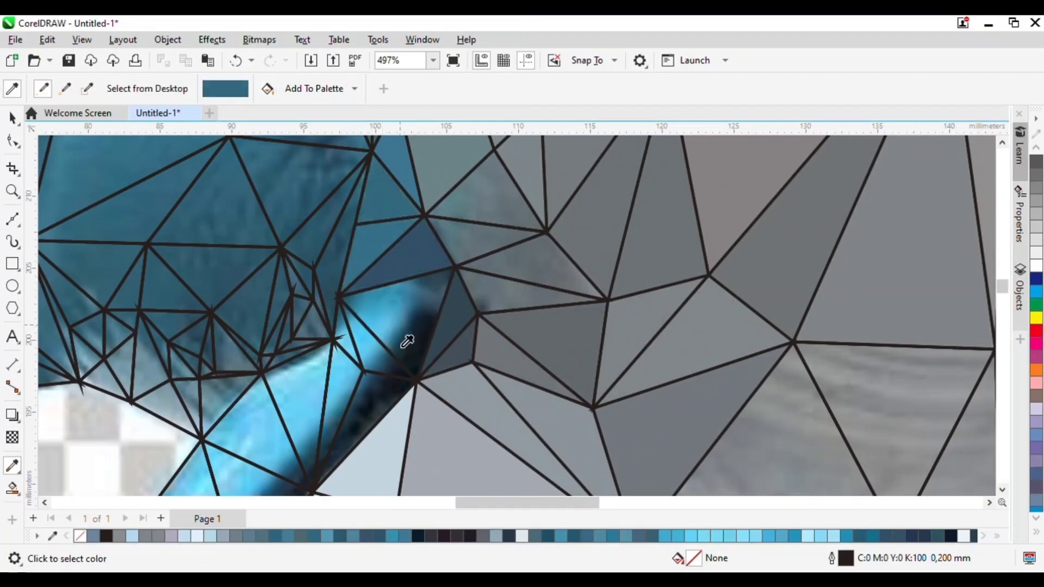
Step: Colour the left pectoral fin's root triangles with sampled mid-blue tones and its shadowed edge with a near-black navy
{"action": "left_click", "coordinate": [408, 308], "text": "shift"}
{"action": "left_click", "coordinate": [409, 308]}
{"action": "left_click", "coordinate": [379, 370], "text": "shift"}
{"action": "left_click", "coordinate": [379, 369]}
{"action": "left_click", "coordinate": [381, 412]}
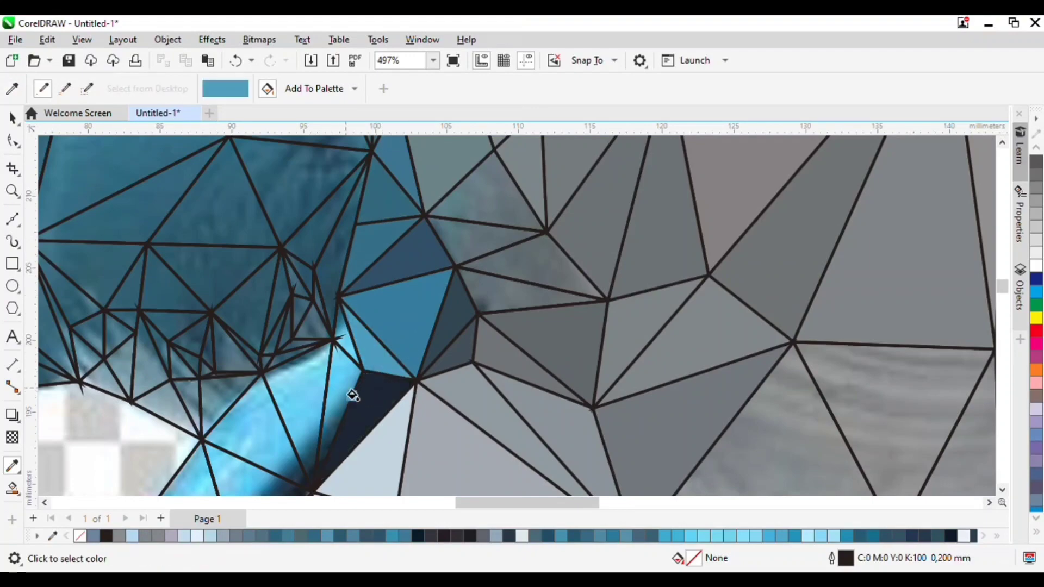
Step: Colour the upper triangles of the left pectoral fin with sampled medium and bright sky blues
{"action": "scroll", "coordinate": [321, 466], "scroll_direction": "down", "scroll_amount": 2}
{"action": "scroll", "coordinate": [328, 380], "scroll_direction": "up", "scroll_amount": 3}
{"action": "left_click", "coordinate": [327, 380]}
{"action": "left_click", "coordinate": [270, 407], "text": "shift"}
{"action": "left_click", "coordinate": [280, 399]}
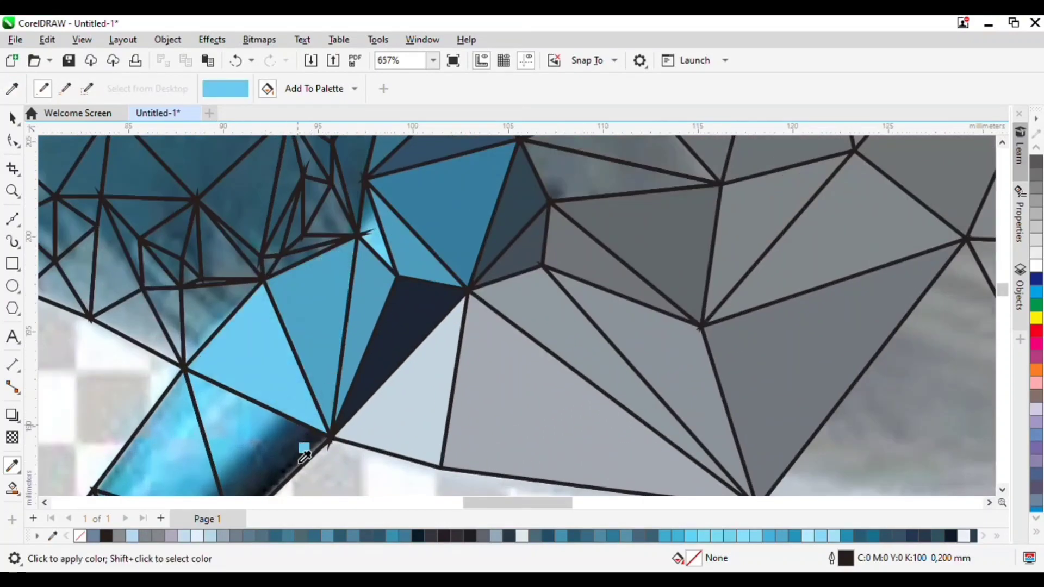
Step: Colour the next pair of triangles down the left pectoral fin with sampled near-black and bright light blue
{"action": "left_click", "coordinate": [302, 455], "text": "shift"}
{"action": "left_click", "coordinate": [296, 451]}
{"action": "scroll", "coordinate": [370, 351], "scroll_direction": "down", "scroll_amount": 3}
{"action": "scroll", "coordinate": [288, 405], "scroll_direction": "up", "scroll_amount": 2}
{"action": "left_click", "coordinate": [309, 410], "text": "shift"}
{"action": "left_click", "coordinate": [344, 346]}
Step: Colour the left pectoral fin's middle triangles with sampled medium blue, dark teal and dark navy
{"action": "scroll", "coordinate": [347, 344], "scroll_direction": "down", "scroll_amount": 1}
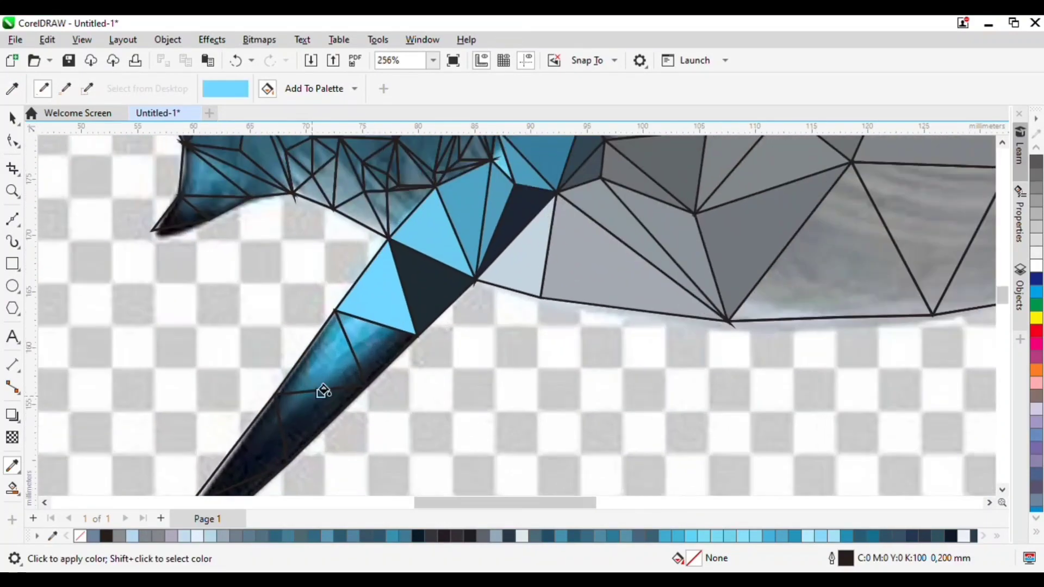
{"action": "left_click", "coordinate": [321, 392], "text": "shift"}
{"action": "left_click", "coordinate": [324, 376]}
{"action": "left_click", "coordinate": [366, 356], "text": "shift"}
{"action": "left_click", "coordinate": [368, 357]}
{"action": "left_click", "coordinate": [327, 426], "text": "shift"}
{"action": "left_click", "coordinate": [318, 413]}
Step: Colour the remaining triangles towards the left pectoral fin's tip with sampled near-black navy tones
{"action": "scroll", "coordinate": [326, 411], "scroll_direction": "down", "scroll_amount": 2}
{"action": "scroll", "coordinate": [346, 410], "scroll_direction": "up", "scroll_amount": 2}
{"action": "left_click", "coordinate": [381, 374], "text": "shift"}
{"action": "left_click", "coordinate": [389, 376]}
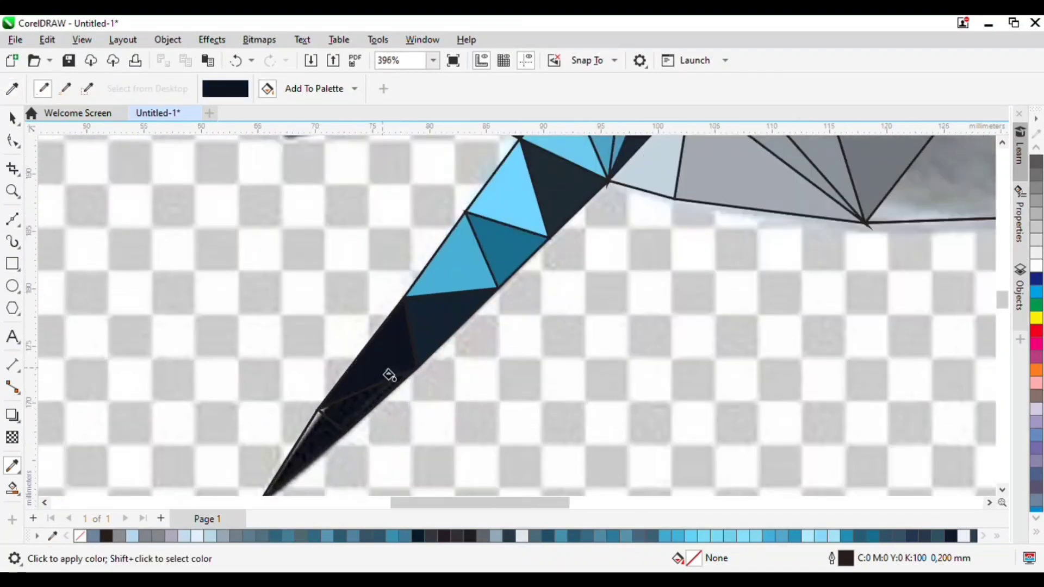
{"action": "left_click", "coordinate": [361, 407], "text": "shift"}
{"action": "left_click", "coordinate": [357, 409]}
{"action": "left_click", "coordinate": [343, 424], "text": "shift"}
{"action": "left_click", "coordinate": [339, 427]}
Step: Colour the large triangles along the lower belly with grey tones sampled from each area
{"action": "scroll", "coordinate": [320, 375], "scroll_direction": "down", "scroll_amount": 4}
{"action": "scroll", "coordinate": [524, 267], "scroll_direction": "up", "scroll_amount": 2}
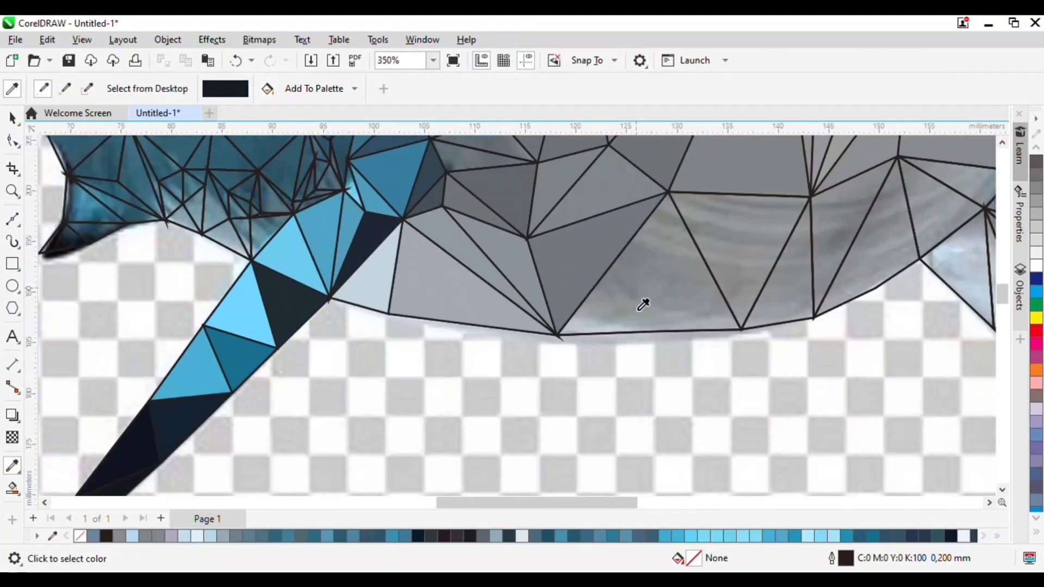
{"action": "left_click", "coordinate": [641, 308], "text": "shift"}
{"action": "left_click", "coordinate": [649, 302]}
{"action": "left_click", "coordinate": [712, 237], "text": "shift"}
{"action": "left_click", "coordinate": [726, 244]}
{"action": "left_click", "coordinate": [783, 299], "text": "shift"}
{"action": "left_click", "coordinate": [791, 300]}
{"action": "left_click", "coordinate": [832, 244], "text": "shift"}
{"action": "left_click", "coordinate": [872, 270]}
Step: Colour the lower belly's last triangle grey and the first triangle of the right pectoral fin pale blue, sampling both from the picture
{"action": "left_click", "coordinate": [936, 232], "text": "shift"}
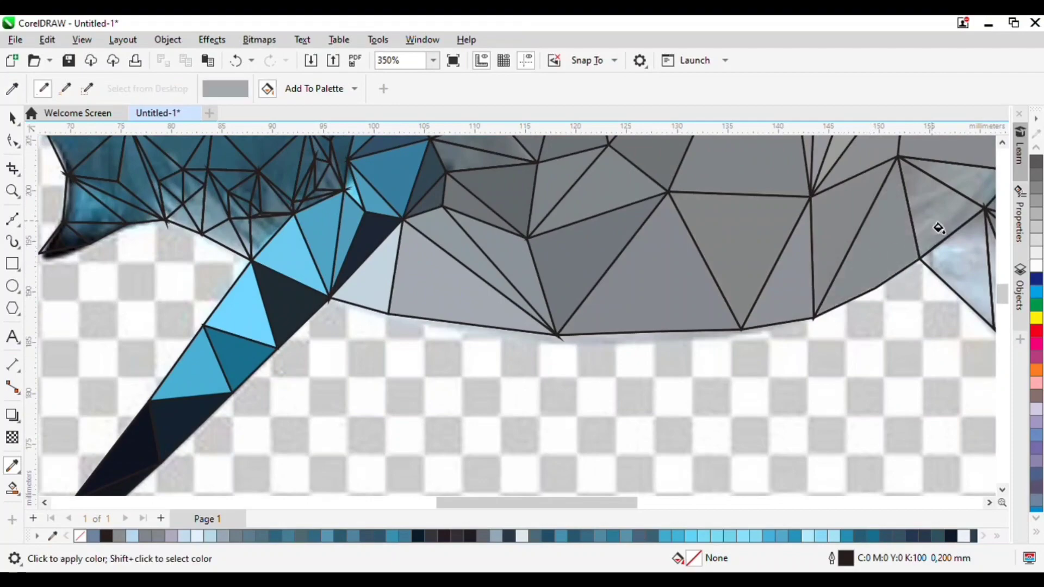
{"action": "left_click", "coordinate": [938, 231]}
{"action": "left_click", "coordinate": [969, 298], "text": "shift"}
{"action": "left_click", "coordinate": [966, 293]}
Step: Colour the dark triangles along the outer edge of the right pectoral fin's base with sampled dark teal and near-black
{"action": "scroll", "coordinate": [745, 254], "scroll_direction": "down", "scroll_amount": 2}
{"action": "scroll", "coordinate": [909, 265], "scroll_direction": "up", "scroll_amount": 2}
{"action": "left_click", "coordinate": [859, 202], "text": "shift"}
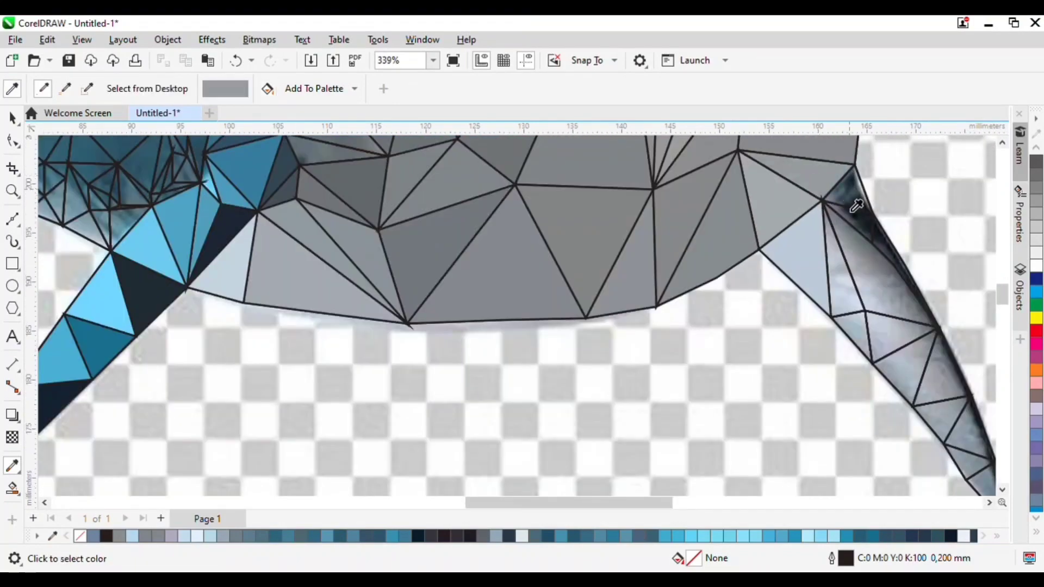
{"action": "left_click", "coordinate": [846, 187]}
{"action": "left_click", "coordinate": [867, 236]}
{"action": "left_click", "coordinate": [890, 259]}
Step: Colour the triangles in the right pectoral fin's upper half with sampled pale lavender and light grey tones
{"action": "left_click", "coordinate": [846, 305], "text": "shift"}
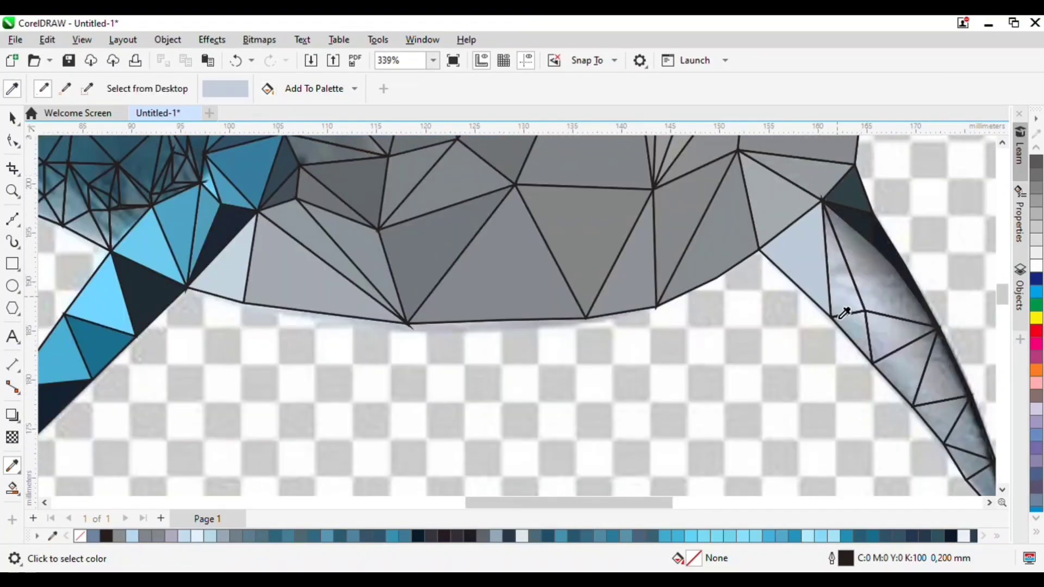
{"action": "left_click", "coordinate": [840, 245]}
{"action": "left_click", "coordinate": [888, 292]}
{"action": "left_click", "coordinate": [897, 335]}
{"action": "left_click", "coordinate": [914, 370]}
{"action": "left_click", "coordinate": [951, 383], "text": "shift"}
{"action": "left_click", "coordinate": [947, 393]}
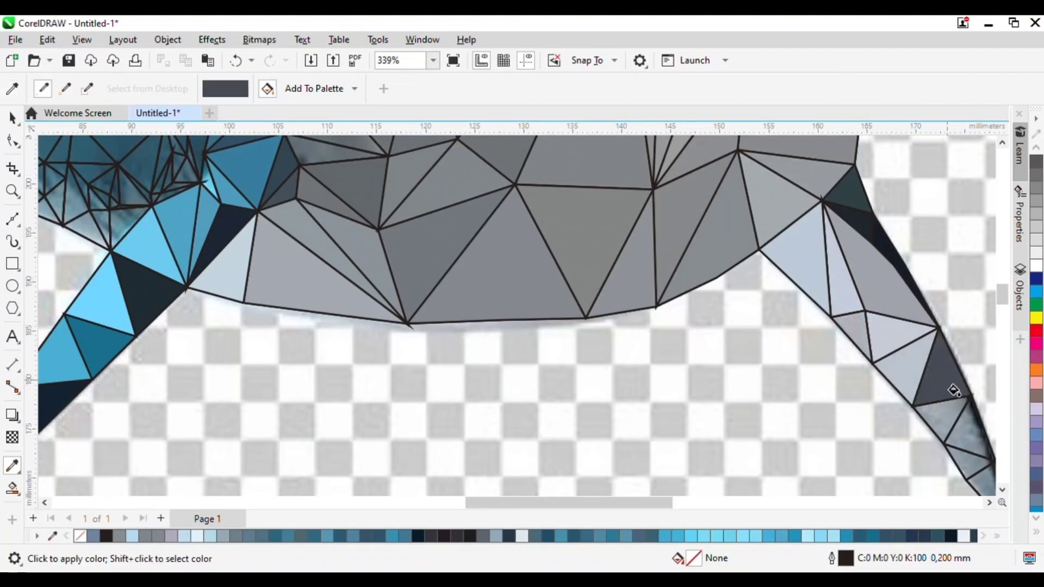
{"action": "key", "text": "ctrl+z"}
Step: Colour the right pectoral fin's remaining triangles down to the tip with sampled light grey and blue-grey
{"action": "left_click", "coordinate": [937, 401], "text": "shift"}
{"action": "left_click", "coordinate": [943, 396]}
{"action": "left_click", "coordinate": [966, 443]}
{"action": "scroll", "coordinate": [967, 443], "scroll_direction": "down", "scroll_amount": 5}
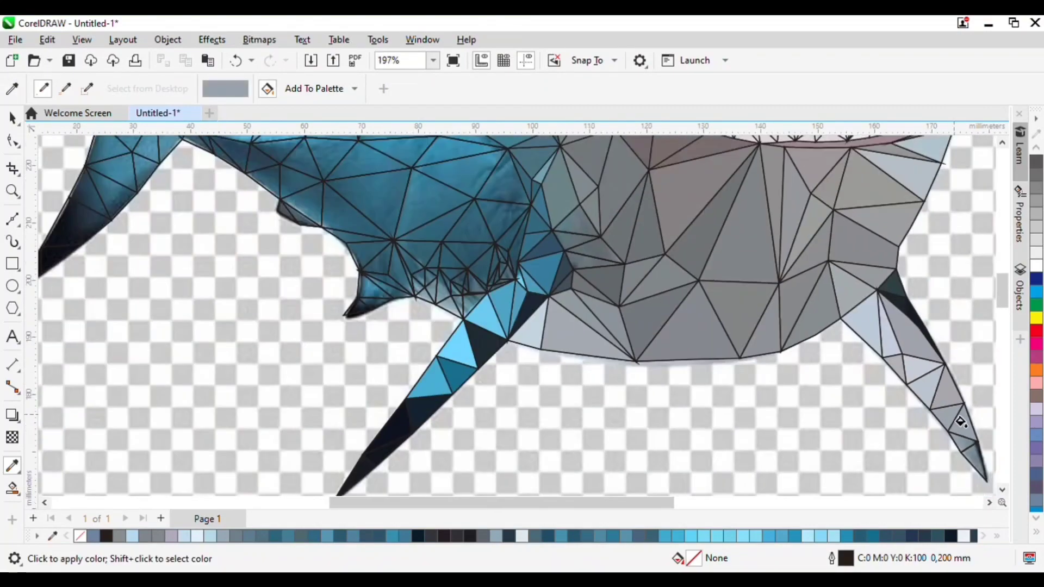
{"action": "scroll", "coordinate": [960, 430], "scroll_direction": "up", "scroll_amount": 6}
{"action": "left_click", "coordinate": [947, 463]}
{"action": "scroll", "coordinate": [946, 462], "scroll_direction": "down", "scroll_amount": 3}
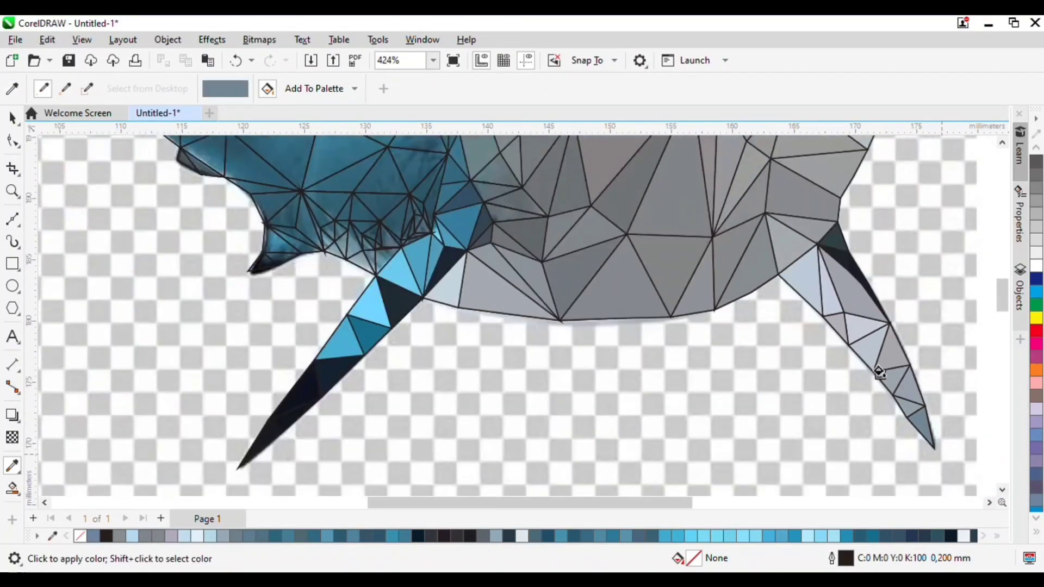
{"action": "scroll", "coordinate": [508, 282], "scroll_direction": "up", "scroll_amount": 5}
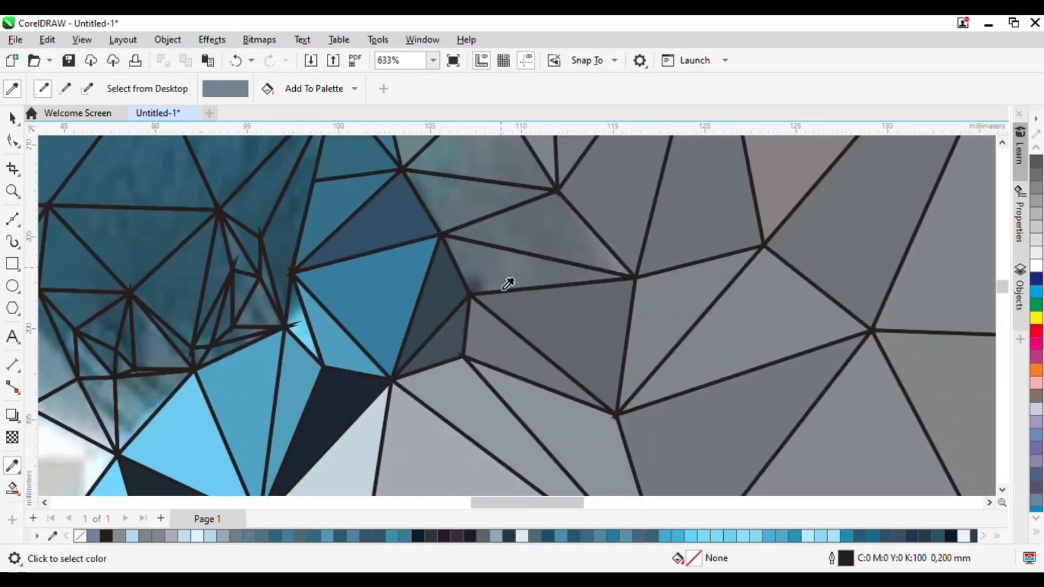
Step: Colour the uncoloured belly triangles above the left pectoral fin's base with greys sampled from each area
{"action": "left_click", "coordinate": [543, 247]}
{"action": "left_click", "coordinate": [508, 273]}
{"action": "left_click", "coordinate": [500, 199]}
{"action": "left_click", "coordinate": [514, 163], "text": "shift"}
{"action": "left_click", "coordinate": [515, 158]}
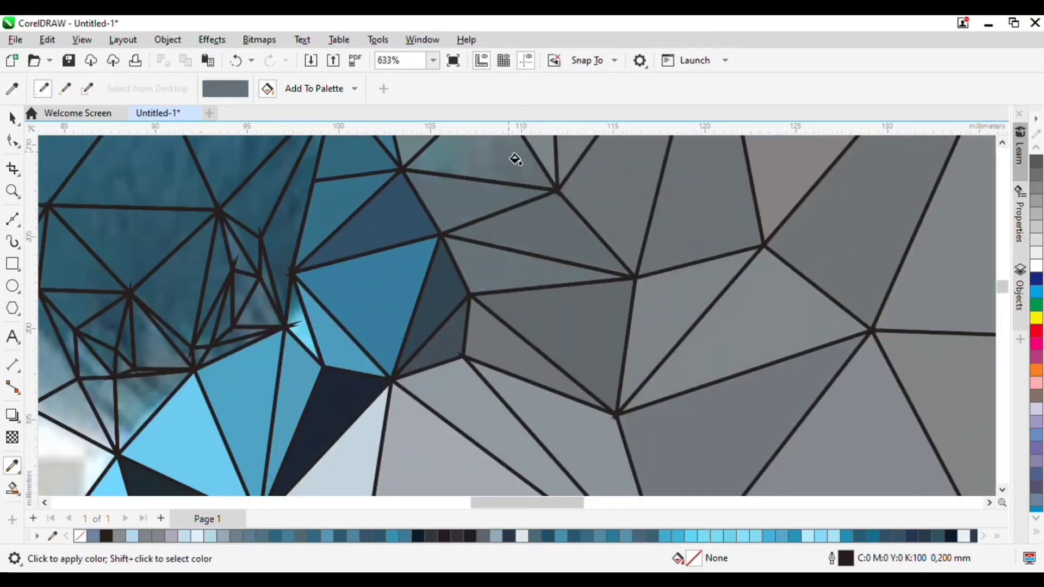
Step: Colour the flank triangles bordering the grey belly above the left pectoral fin with sampled dark teal tones
{"action": "scroll", "coordinate": [478, 180], "scroll_direction": "down", "scroll_amount": 2}
{"action": "scroll", "coordinate": [464, 177], "scroll_direction": "up", "scroll_amount": 2}
{"action": "left_click", "coordinate": [386, 314], "text": "shift"}
{"action": "left_click", "coordinate": [380, 313]}
{"action": "left_click", "coordinate": [348, 385], "text": "shift"}
{"action": "left_click", "coordinate": [349, 384]}
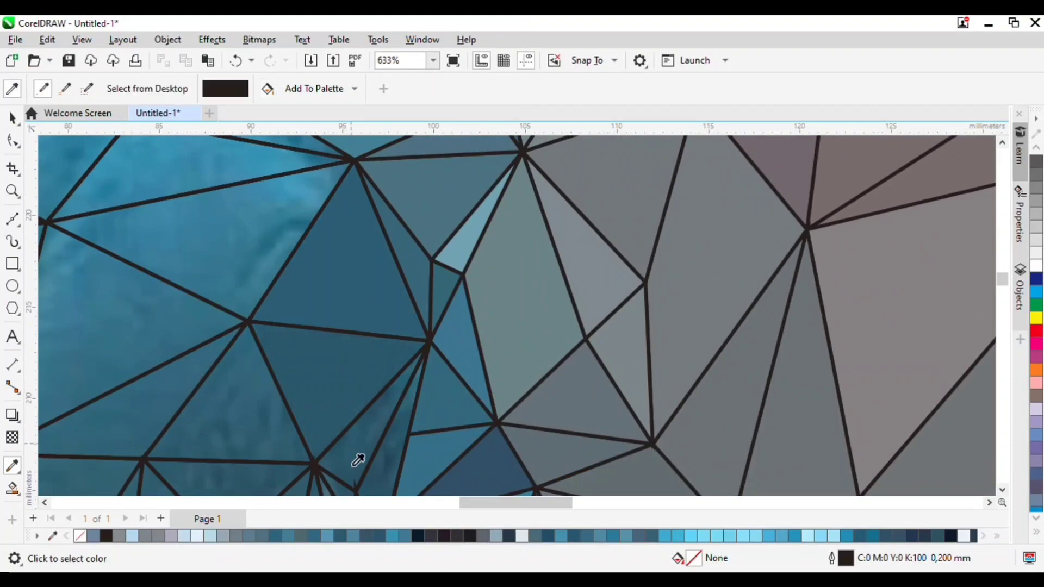
{"action": "left_click", "coordinate": [356, 458], "text": "shift"}
{"action": "left_click", "coordinate": [357, 457]}
{"action": "left_click", "coordinate": [393, 475], "text": "shift"}
{"action": "left_click", "coordinate": [393, 472]}
{"action": "scroll", "coordinate": [468, 233], "scroll_direction": "down", "scroll_amount": 2}
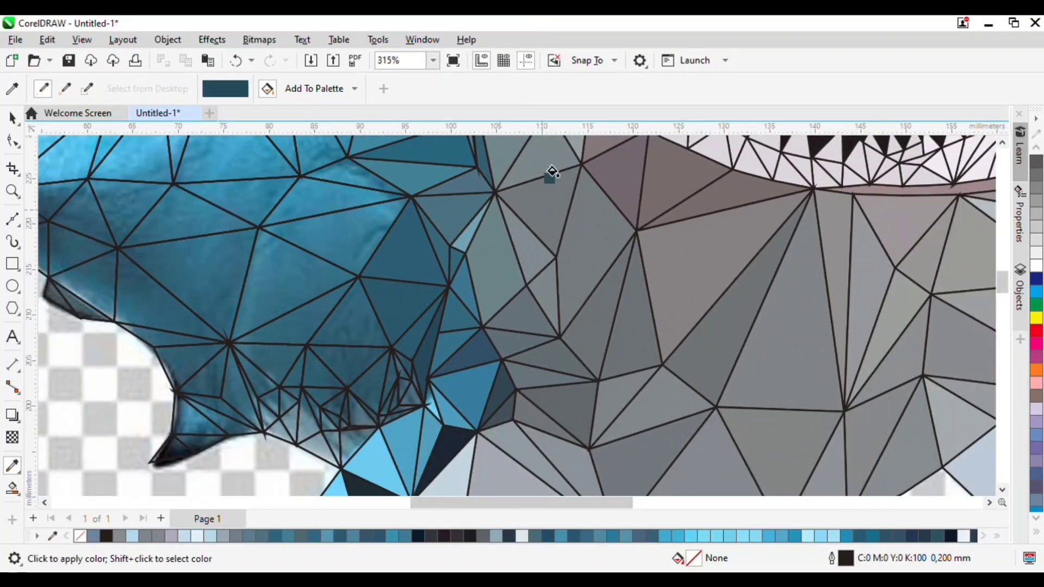
Step: Colour the small triangles just above the left pectoral fin's base with sampled slate blue and dark teal
{"action": "scroll", "coordinate": [461, 302], "scroll_direction": "down", "scroll_amount": 2}
{"action": "scroll", "coordinate": [466, 345], "scroll_direction": "up", "scroll_amount": 2}
{"action": "left_click", "coordinate": [466, 345], "text": "shift"}
{"action": "scroll", "coordinate": [484, 237], "scroll_direction": "up", "scroll_amount": 3}
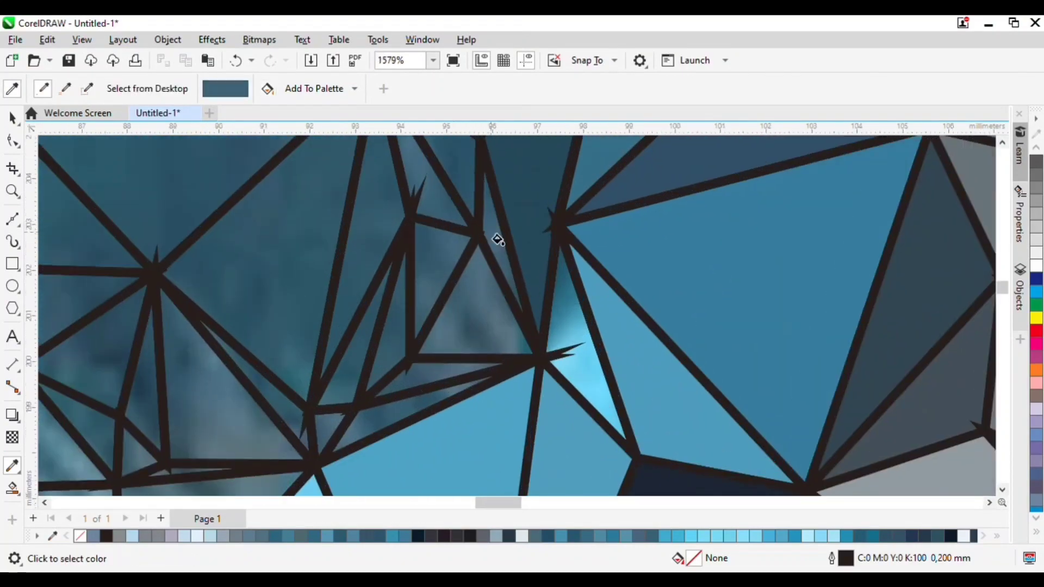
{"action": "left_click", "coordinate": [479, 280], "text": "shift"}
{"action": "left_click", "coordinate": [474, 285]}
{"action": "left_click", "coordinate": [438, 273], "text": "shift"}
{"action": "left_click", "coordinate": [436, 273]}
Step: Colour the adjoining narrow sliver triangles towards the tail with dark teal tones sampled from the picture
{"action": "left_click", "coordinate": [422, 184], "text": "shift"}
{"action": "left_click", "coordinate": [423, 187]}
{"action": "left_click", "coordinate": [386, 237], "text": "shift"}
{"action": "left_click", "coordinate": [386, 240]}
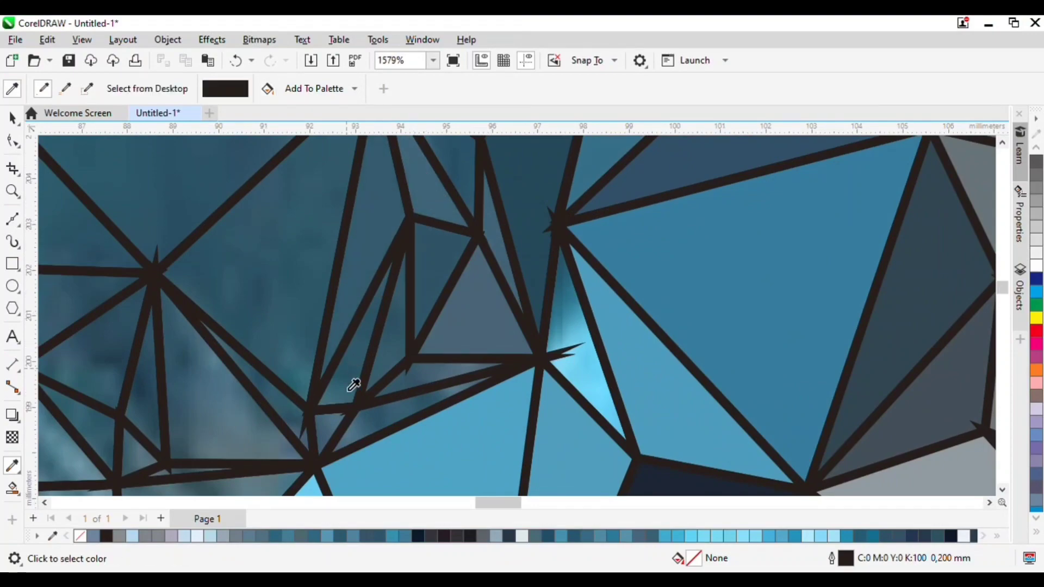
{"action": "left_click", "coordinate": [350, 390]}
{"action": "scroll", "coordinate": [397, 361], "scroll_direction": "up", "scroll_amount": 2}
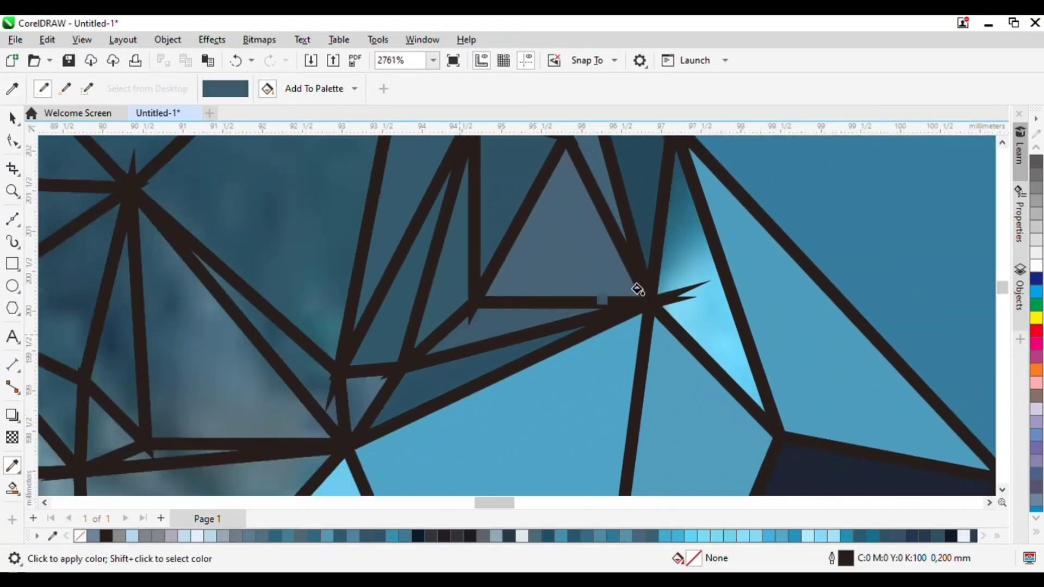
Step: Colour the slivers at the cluster's lower corner and the larger triangle beside them with sampled teal and slate blue
{"action": "scroll", "coordinate": [602, 299], "scroll_direction": "down", "scroll_amount": 2}
{"action": "scroll", "coordinate": [381, 343], "scroll_direction": "up", "scroll_amount": 2}
{"action": "left_click", "coordinate": [578, 361], "text": "shift"}
{"action": "left_click", "coordinate": [584, 362]}
{"action": "left_click", "coordinate": [526, 340], "text": "shift"}
{"action": "left_click", "coordinate": [519, 338]}
{"action": "left_click", "coordinate": [442, 342], "text": "shift"}
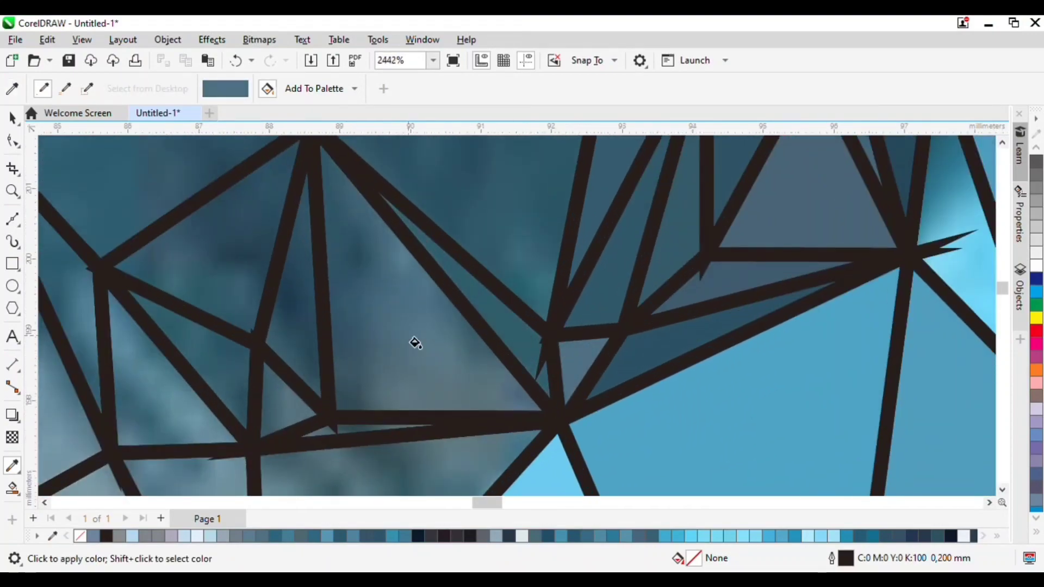
{"action": "left_click", "coordinate": [416, 342]}
Step: Colour the next small flank triangles towards the tail with sampled dark teal, light teal and medium blue
{"action": "scroll", "coordinate": [338, 413], "scroll_direction": "up", "scroll_amount": 3}
{"action": "left_click", "coordinate": [334, 423]}
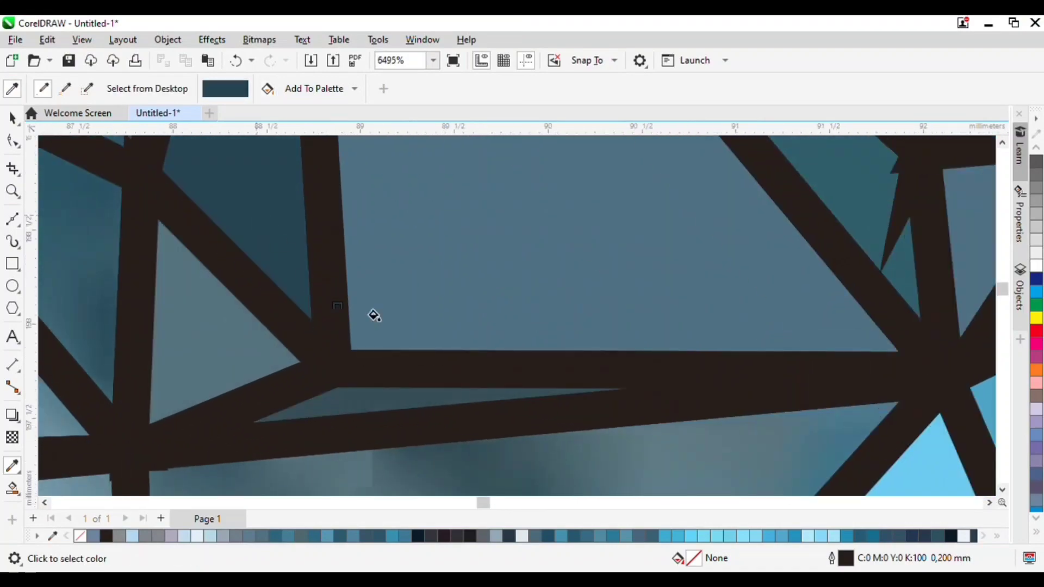
{"action": "scroll", "coordinate": [381, 321], "scroll_direction": "down", "scroll_amount": 3}
{"action": "left_click", "coordinate": [414, 404], "text": "shift"}
{"action": "left_click", "coordinate": [421, 395]}
{"action": "left_click", "coordinate": [489, 228], "text": "shift"}
{"action": "left_click", "coordinate": [478, 234]}
{"action": "left_click", "coordinate": [325, 263], "text": "shift"}
{"action": "left_click", "coordinate": [326, 258]}
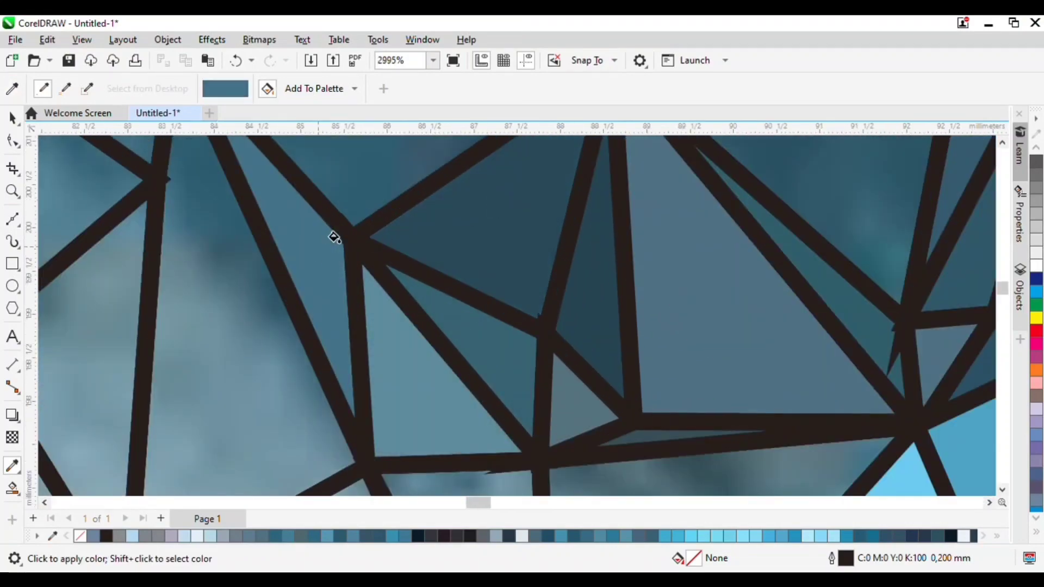
Step: Colour the triangles along the flank's lower edge beside the left pectoral fin with sampled teal-grey, slate blue and pale blue-grey
{"action": "left_click", "coordinate": [381, 185], "text": "shift"}
{"action": "scroll", "coordinate": [505, 173], "scroll_direction": "down", "scroll_amount": 2}
{"action": "scroll", "coordinate": [601, 282], "scroll_direction": "up", "scroll_amount": 3}
{"action": "key", "text": "shift"}
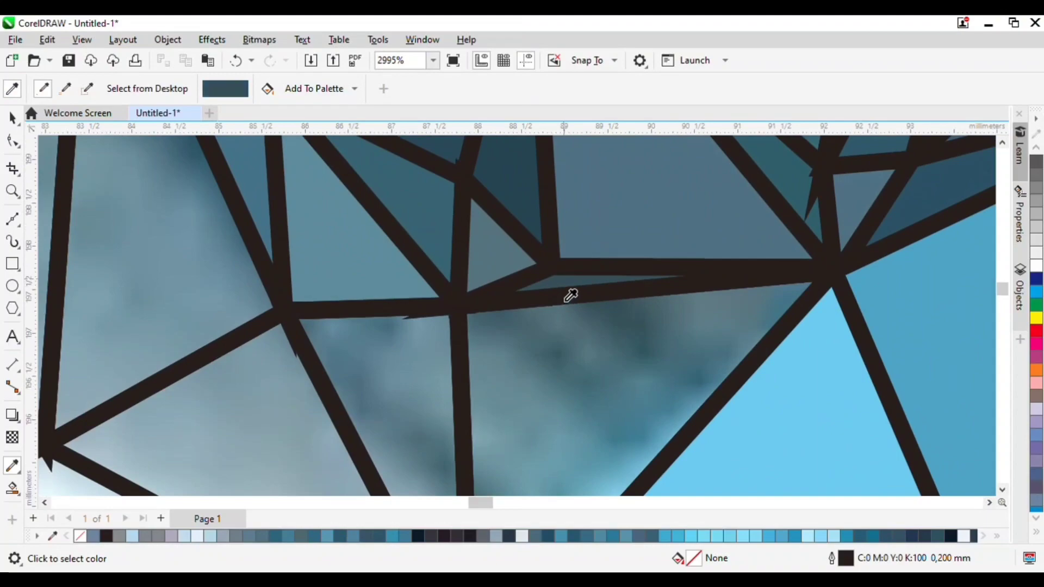
{"action": "left_click", "coordinate": [571, 295]}
{"action": "left_click", "coordinate": [585, 389]}
{"action": "left_click", "coordinate": [377, 386]}
{"action": "left_click", "coordinate": [247, 443]}
{"action": "scroll", "coordinate": [551, 265], "scroll_direction": "down", "scroll_amount": 3}
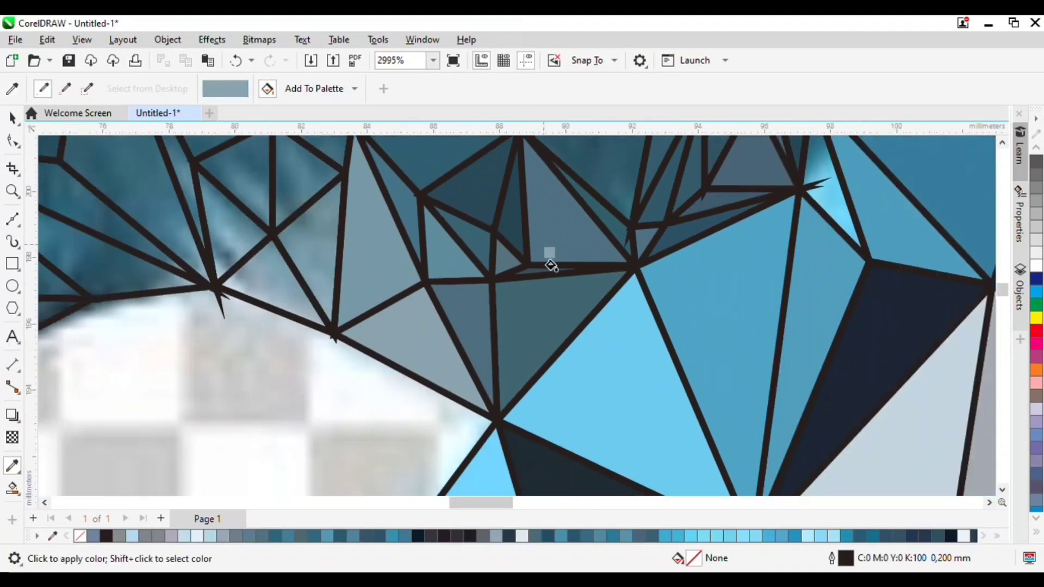
Step: Colour the small triangles between the flank's lower edge and the pelvic fin with sampled pale blue-grey and teal
{"action": "scroll", "coordinate": [551, 265], "scroll_direction": "down", "scroll_amount": 3}
{"action": "scroll", "coordinate": [493, 337], "scroll_direction": "up", "scroll_amount": 1}
{"action": "key", "text": "shift"}
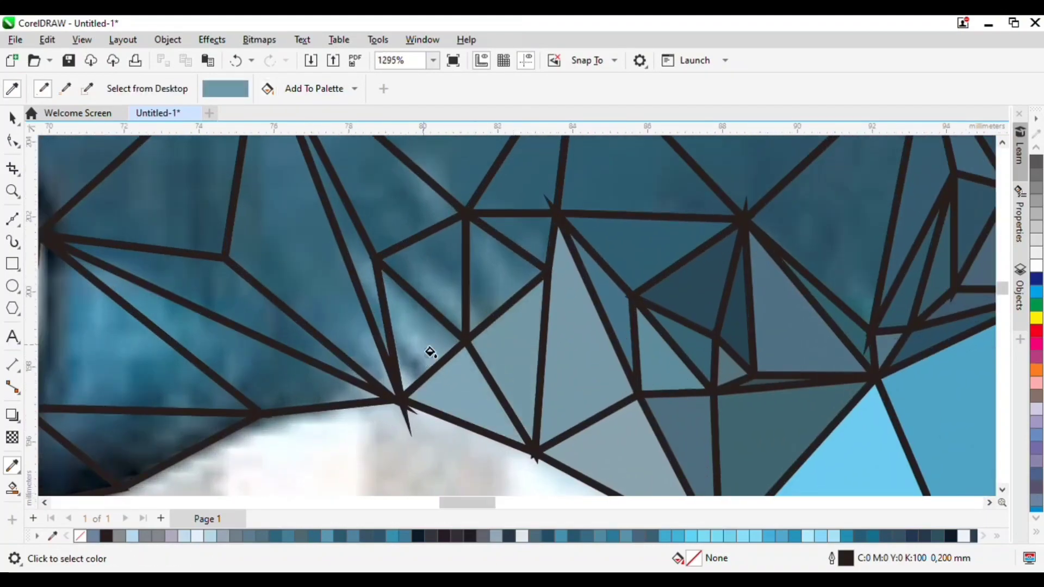
{"action": "left_click", "coordinate": [429, 352]}
{"action": "scroll", "coordinate": [536, 247], "scroll_direction": "down", "scroll_amount": 4}
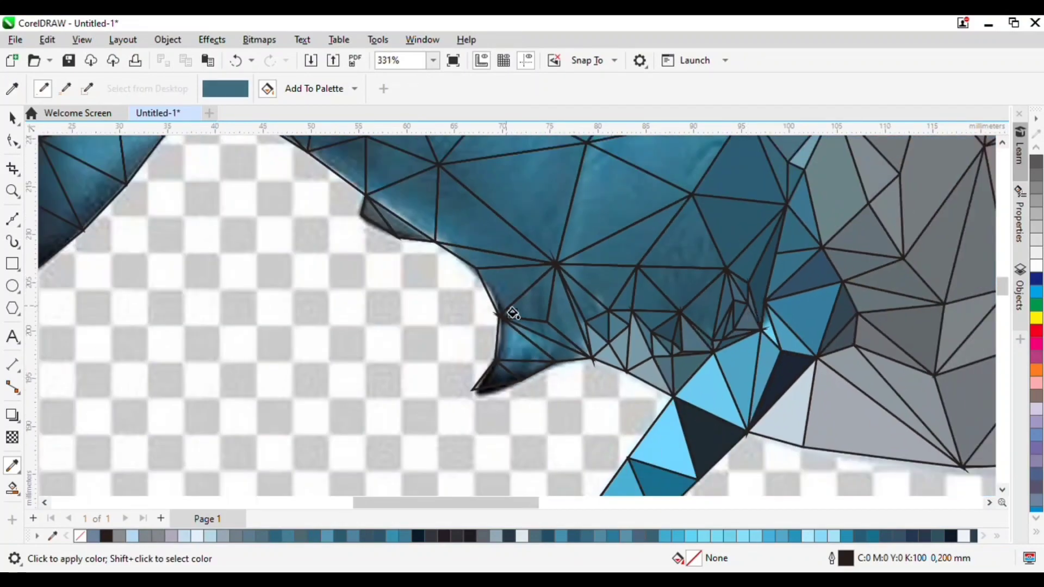
Step: Colour the pelvic fin's triangles with sampled near-black at the tip, dark navy and medium blue towards the base
{"action": "scroll", "coordinate": [507, 309], "scroll_direction": "up", "scroll_amount": 2}
{"action": "left_click", "coordinate": [488, 469], "text": "shift"}
{"action": "left_click", "coordinate": [486, 451]}
{"action": "left_click", "coordinate": [530, 439], "text": "shift"}
{"action": "left_click", "coordinate": [538, 437]}
{"action": "left_click", "coordinate": [530, 394], "text": "shift"}
{"action": "left_click", "coordinate": [535, 397]}
Step: Colour the triangles just above the pelvic fin with dark teal tones sampled from the picture
{"action": "left_click", "coordinate": [599, 406], "text": "shift"}
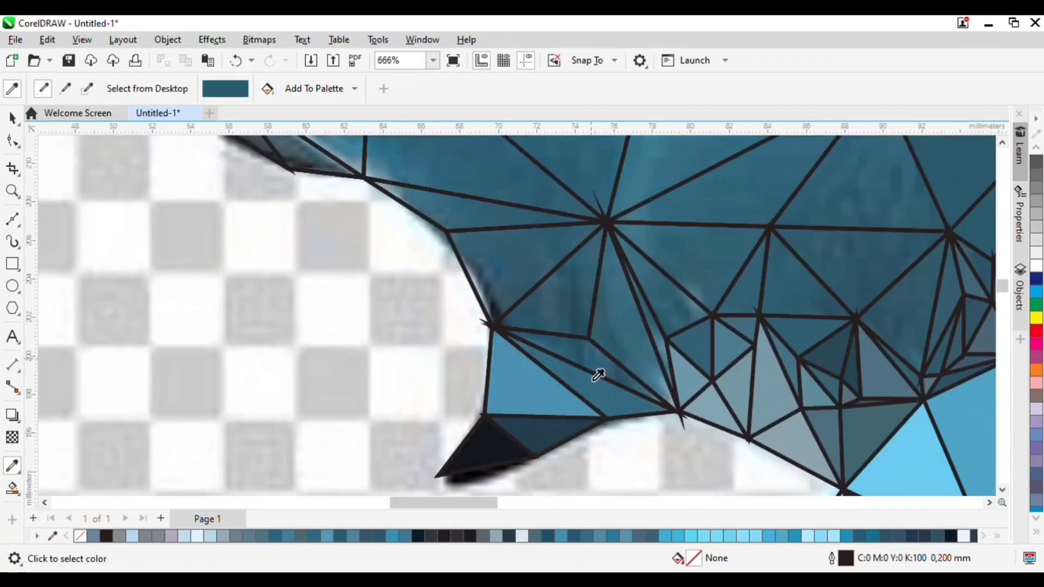
{"action": "left_click", "coordinate": [668, 350]}
{"action": "left_click", "coordinate": [662, 358], "text": "shift"}
{"action": "left_click", "coordinate": [664, 348]}
{"action": "left_click", "coordinate": [680, 321], "text": "shift"}
{"action": "left_click", "coordinate": [683, 320]}
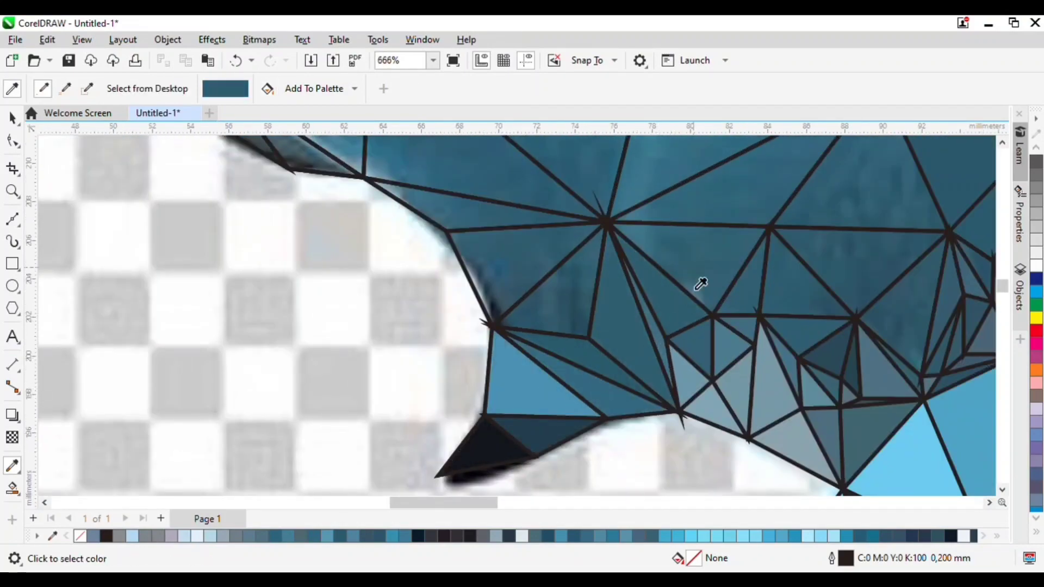
Step: Colour the larger flank triangles above the small-triangle cluster with sampled dark teal tones
{"action": "left_click", "coordinate": [700, 287], "text": "shift"}
{"action": "left_click", "coordinate": [702, 281]}
{"action": "left_click", "coordinate": [717, 195], "text": "shift"}
{"action": "left_click", "coordinate": [719, 193]}
{"action": "left_click", "coordinate": [854, 211]}
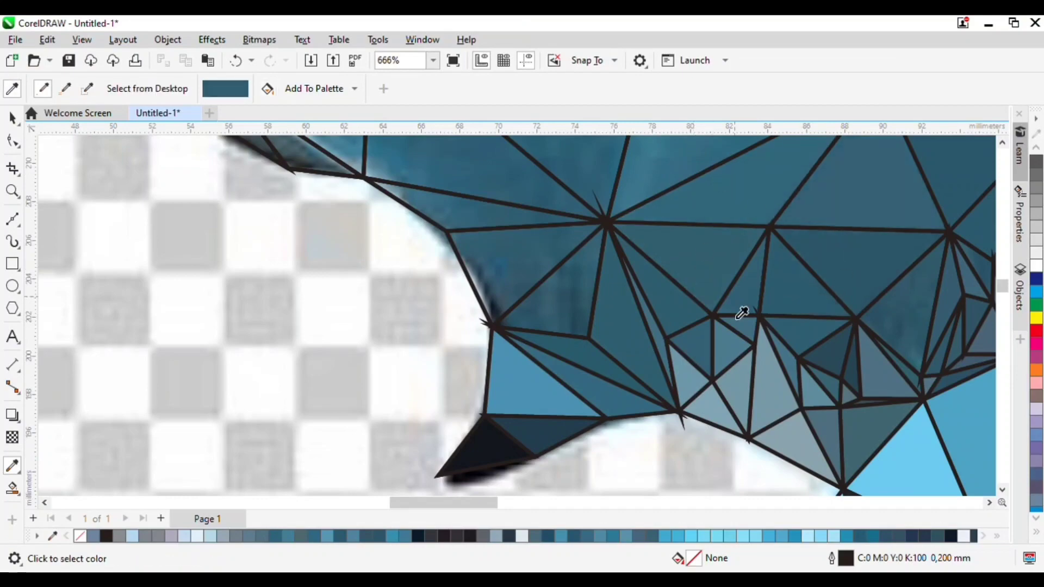
{"action": "scroll", "coordinate": [919, 387], "scroll_direction": "up", "scroll_amount": 2}
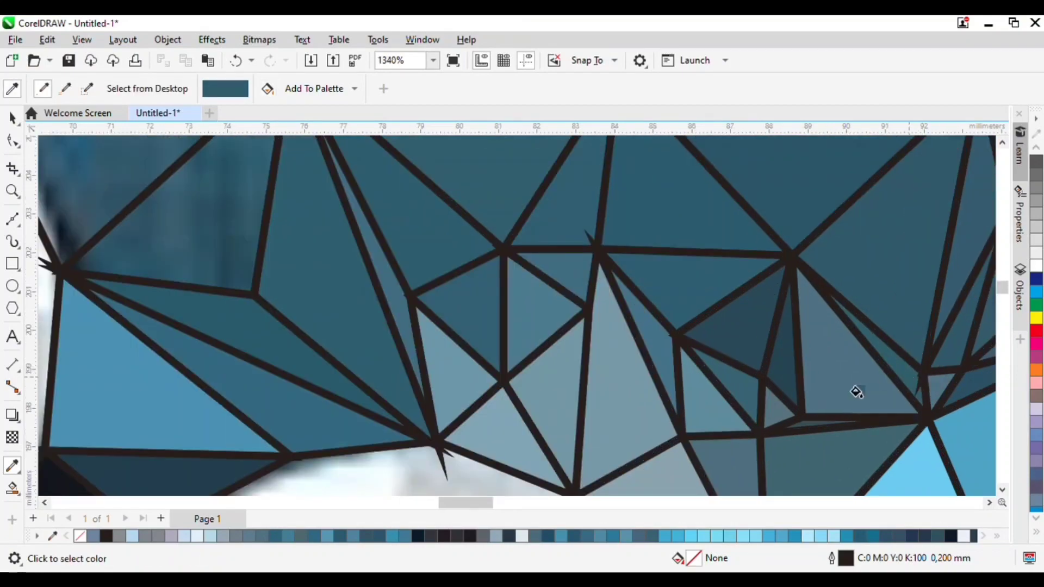
Step: Colour the flank triangles at the body edge above the pelvic fin with sampled dark slate blue
{"action": "scroll", "coordinate": [756, 326], "scroll_direction": "up", "scroll_amount": 5}
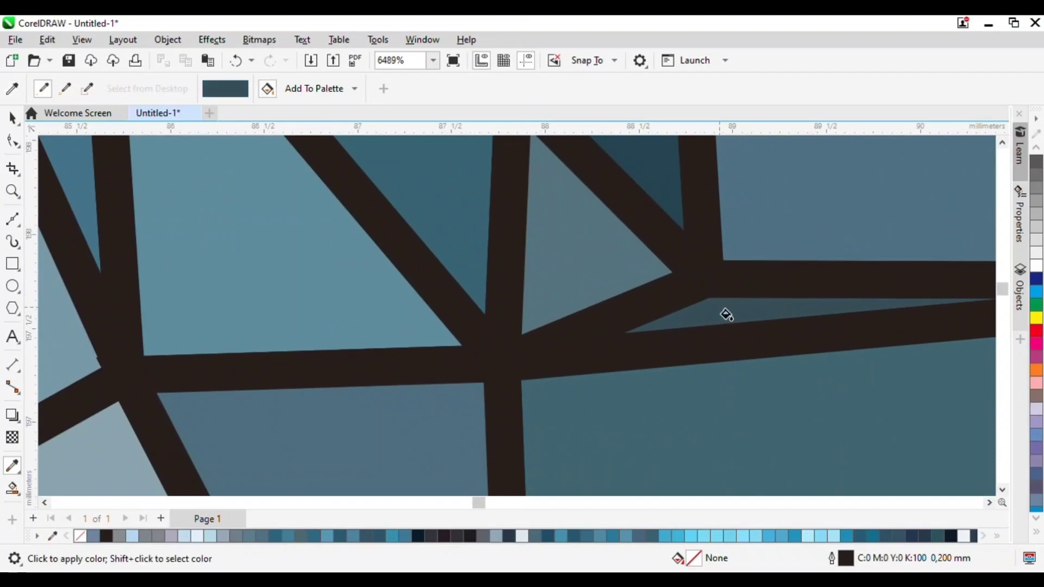
{"action": "scroll", "coordinate": [726, 315], "scroll_direction": "down", "scroll_amount": 9}
{"action": "scroll", "coordinate": [693, 264], "scroll_direction": "up", "scroll_amount": 2}
{"action": "left_click", "coordinate": [548, 240]}
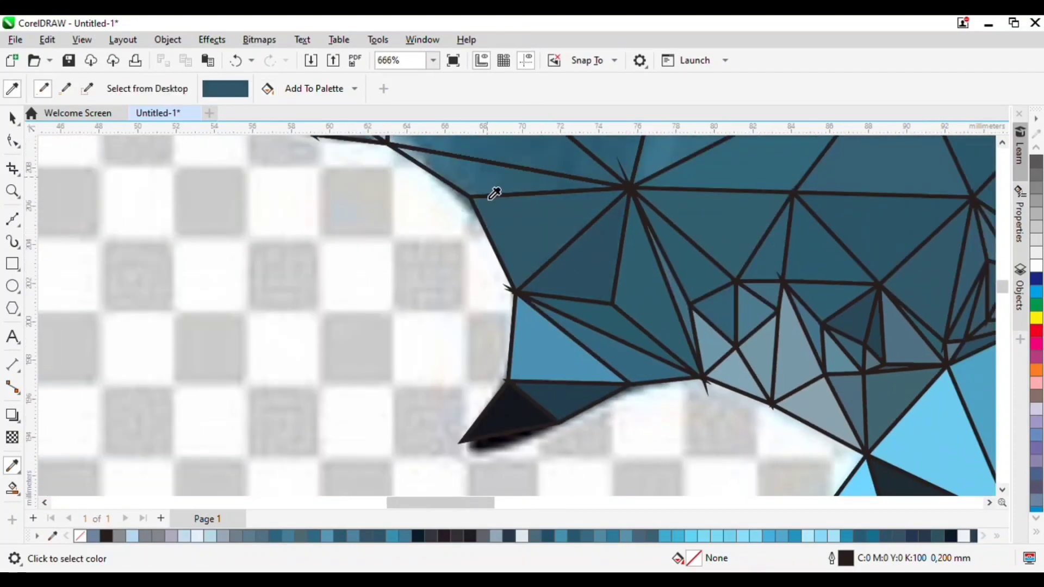
Step: Colour the rear flank triangles between the pelvic and anal fins with sampled medium blue-teal tones
{"action": "left_click", "coordinate": [489, 192], "text": "shift"}
{"action": "left_click", "coordinate": [495, 188]}
{"action": "left_click", "coordinate": [536, 166], "text": "shift"}
{"action": "left_click", "coordinate": [536, 163]}
{"action": "scroll", "coordinate": [734, 376], "scroll_direction": "down", "scroll_amount": 1}
{"action": "scroll", "coordinate": [702, 205], "scroll_direction": "up", "scroll_amount": 1}
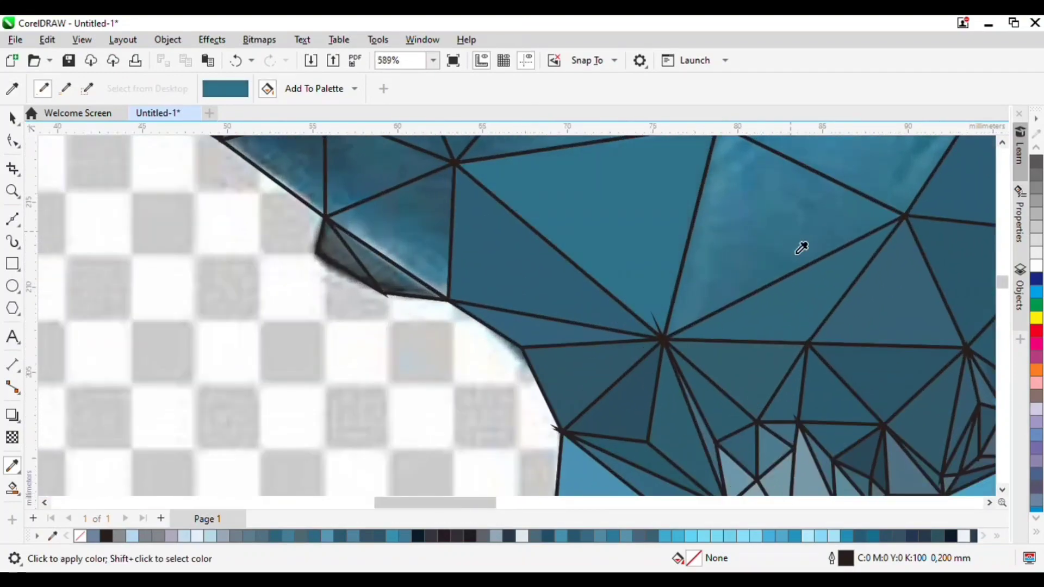
Step: Colour the triangles above the anal fin and along the tail stalk's underside with sampled dark teal and dark navy
{"action": "scroll", "coordinate": [886, 321], "scroll_direction": "down", "scroll_amount": 2}
{"action": "scroll", "coordinate": [917, 321], "scroll_direction": "up", "scroll_amount": 2}
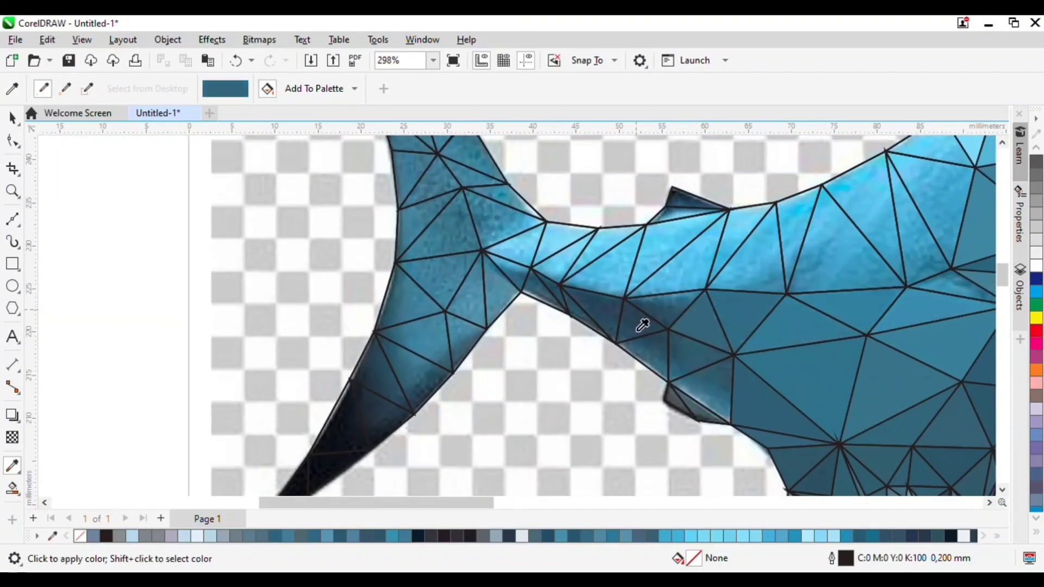
{"action": "left_click", "coordinate": [710, 397]}
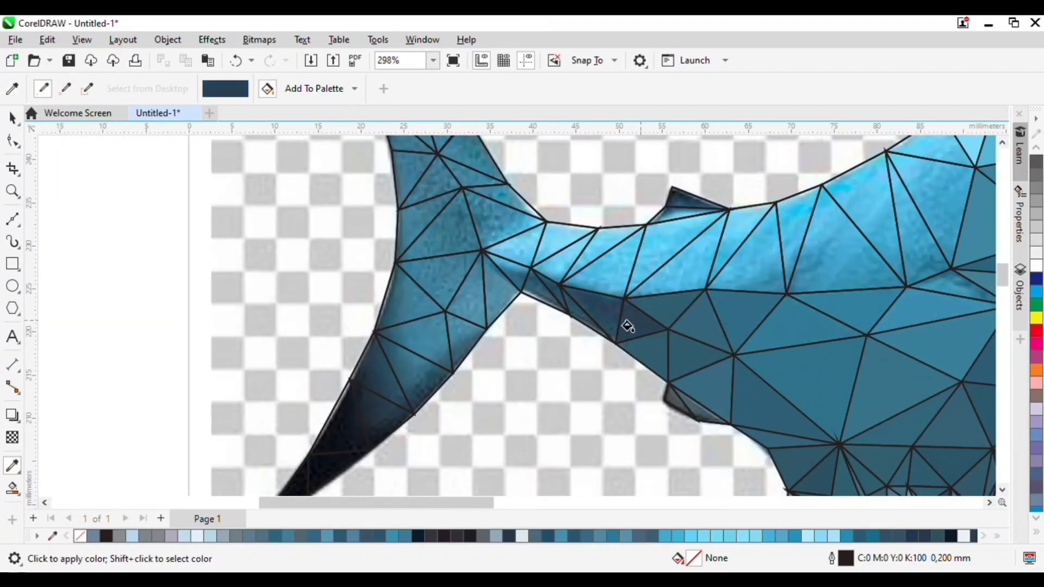
Step: Colour the triangles where the tail stalk's underside meets the tail fin with sampled slate blue, dark blue and medium blue
{"action": "scroll", "coordinate": [578, 317], "scroll_direction": "up", "scroll_amount": 3}
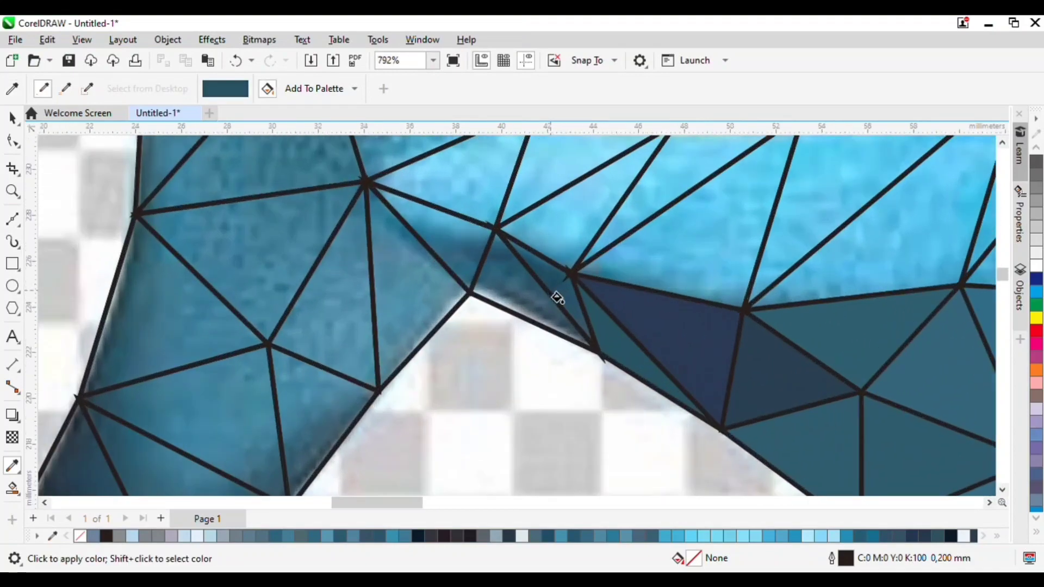
{"action": "left_click", "coordinate": [521, 310]}
{"action": "left_click", "coordinate": [557, 304], "text": "shift"}
{"action": "left_click", "coordinate": [558, 304]}
{"action": "left_click", "coordinate": [459, 250], "text": "shift"}
{"action": "left_click", "coordinate": [459, 250]}
{"action": "left_click", "coordinate": [427, 299], "text": "shift"}
{"action": "left_click", "coordinate": [427, 299]}
Step: Colour the upper triangles of the tail fin's lower lobe with sampled medium teal-blue tones
{"action": "left_click", "coordinate": [342, 296], "text": "shift"}
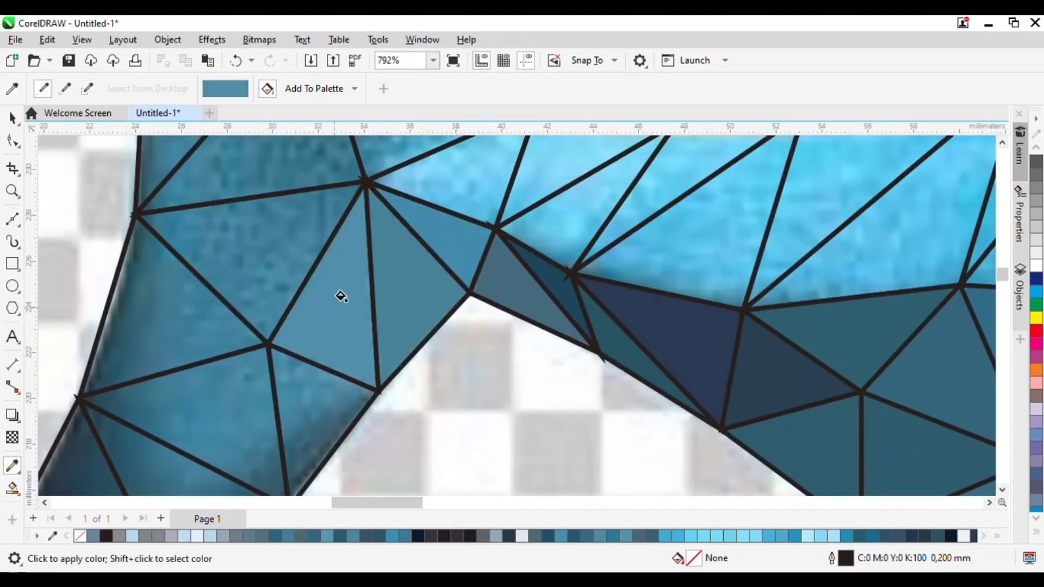
{"action": "scroll", "coordinate": [154, 315], "scroll_direction": "down", "scroll_amount": 1}
{"action": "left_click", "coordinate": [326, 336]}
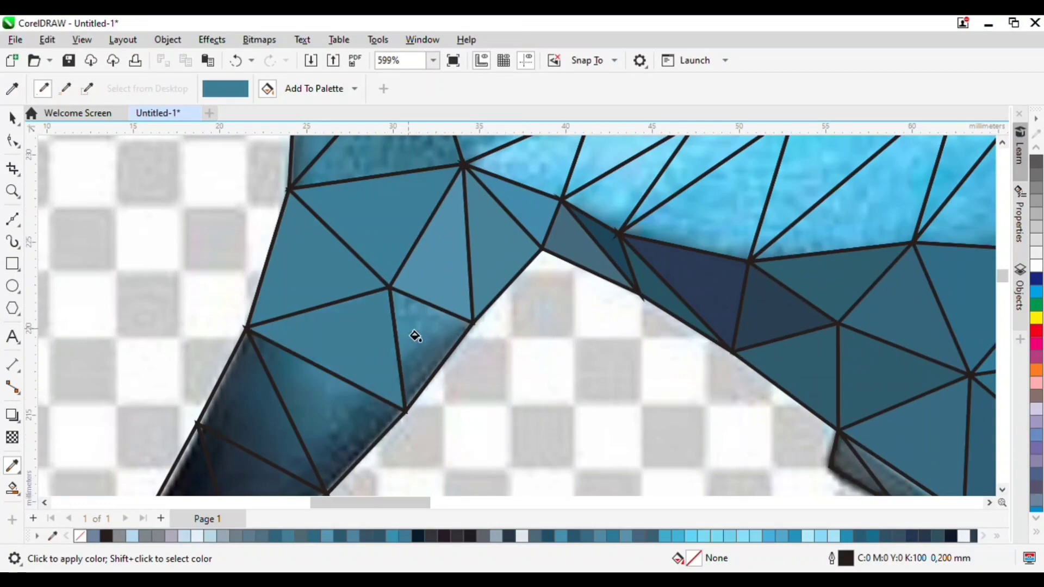
{"action": "left_click", "coordinate": [415, 336]}
{"action": "key", "text": "shift"}
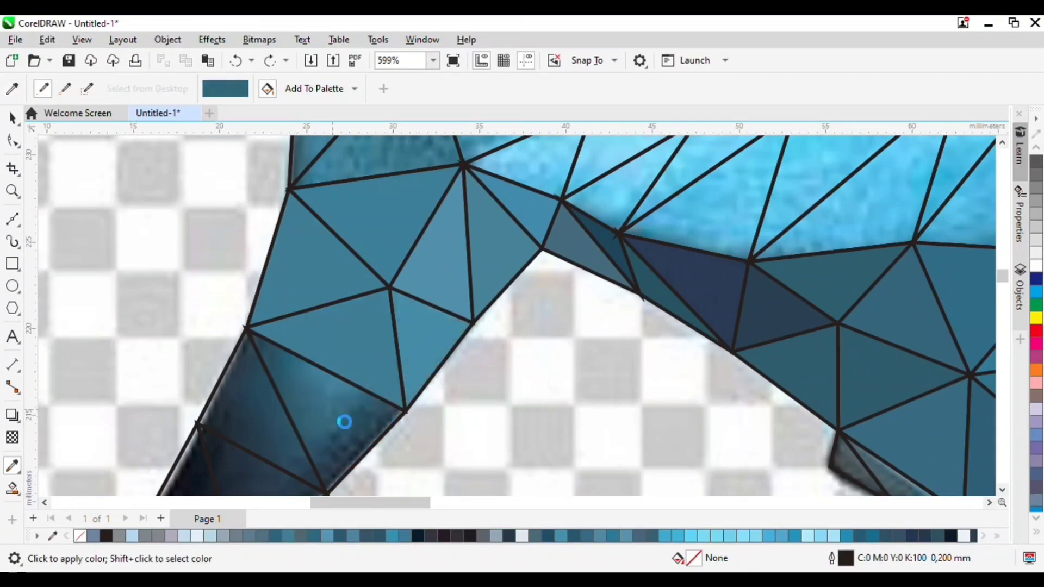
Step: Colour the triangles towards the tip of the tail fin's lower lobe with sampled dark slate and near-black navy
{"action": "left_click", "coordinate": [264, 405], "text": "shift"}
{"action": "scroll", "coordinate": [424, 307], "scroll_direction": "down", "scroll_amount": 3}
{"action": "scroll", "coordinate": [305, 446], "scroll_direction": "up", "scroll_amount": 3}
{"action": "left_click", "coordinate": [383, 397], "text": "shift"}
{"action": "left_click", "coordinate": [375, 397]}
{"action": "left_click", "coordinate": [303, 416], "text": "shift"}
{"action": "left_click", "coordinate": [303, 414]}
{"action": "scroll", "coordinate": [305, 392], "scroll_direction": "down", "scroll_amount": 3}
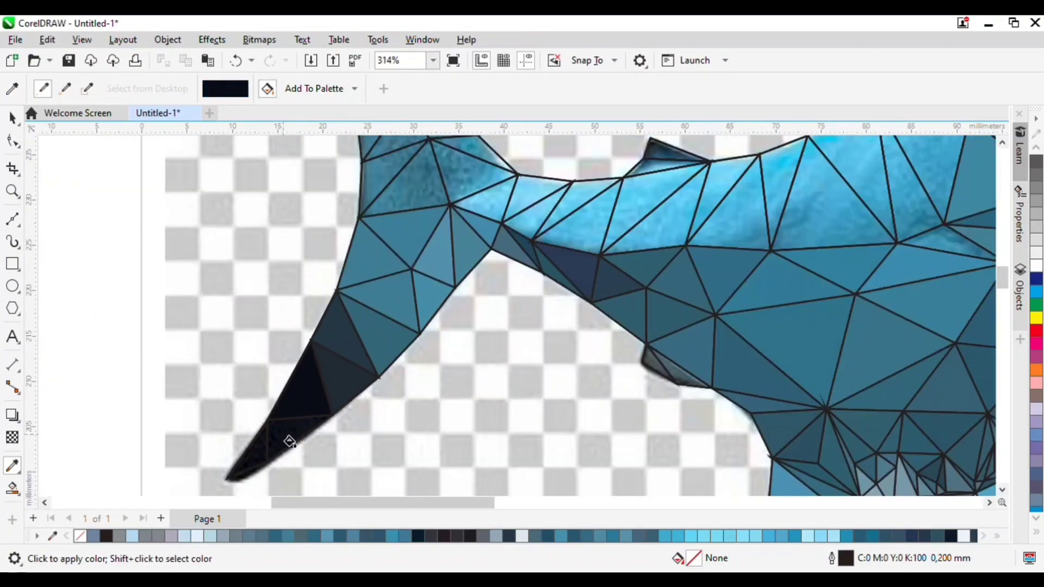
Step: Colour the triangles where the tail fin joins the tail stalk with sampled teal and light blue
{"action": "left_click", "coordinate": [385, 174]}
{"action": "left_click", "coordinate": [478, 178], "text": "shift"}
{"action": "left_click", "coordinate": [479, 178]}
{"action": "left_click", "coordinate": [488, 195], "text": "shift"}
{"action": "left_click", "coordinate": [488, 202]}
{"action": "scroll", "coordinate": [500, 245], "scroll_direction": "down", "scroll_amount": 2}
{"action": "scroll", "coordinate": [456, 170], "scroll_direction": "up", "scroll_amount": 2}
{"action": "scroll", "coordinate": [512, 222], "scroll_direction": "down", "scroll_amount": 2}
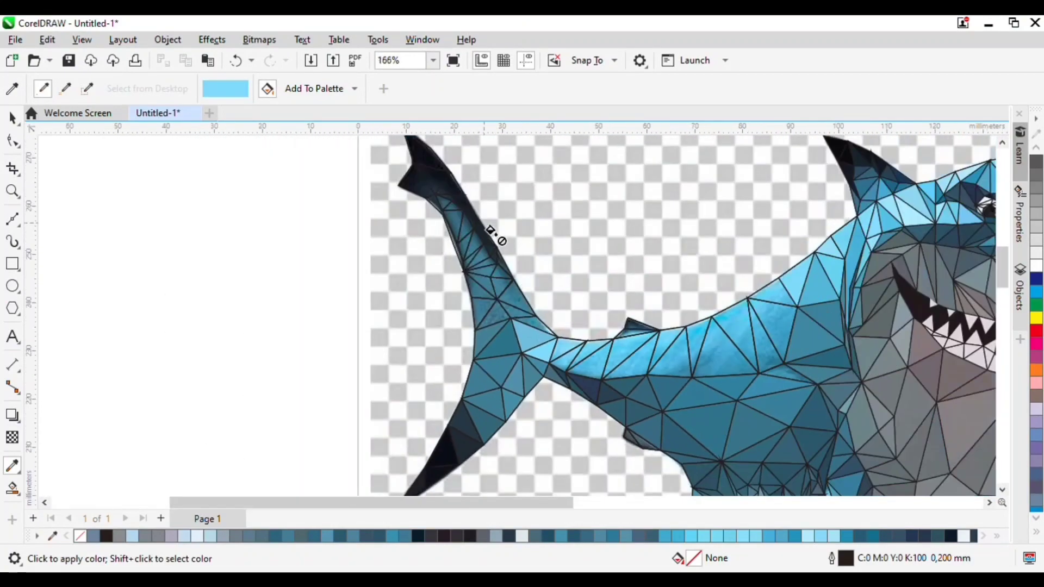
Step: Colour the triangles in the lower half of the tail fin's upper lobe with sampled medium teal and slate blue
{"action": "scroll", "coordinate": [492, 238], "scroll_direction": "up", "scroll_amount": 3}
{"action": "key", "text": "shift"}
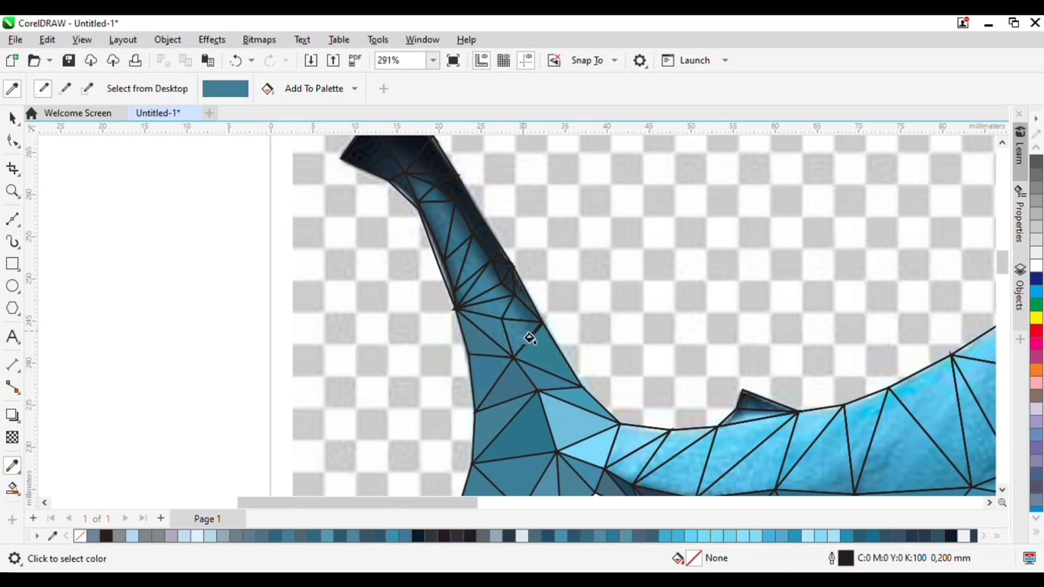
{"action": "left_click", "coordinate": [525, 318], "text": "shift"}
{"action": "scroll", "coordinate": [517, 318], "scroll_direction": "up", "scroll_amount": 3}
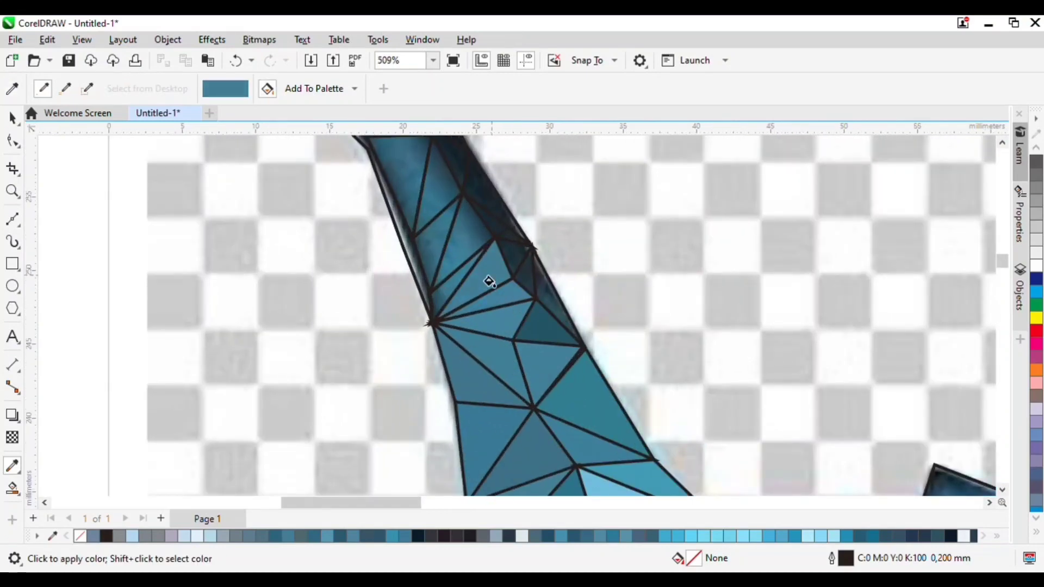
{"action": "left_click", "coordinate": [420, 272]}
{"action": "left_click", "coordinate": [425, 256], "text": "shift"}
{"action": "left_click", "coordinate": [435, 249]}
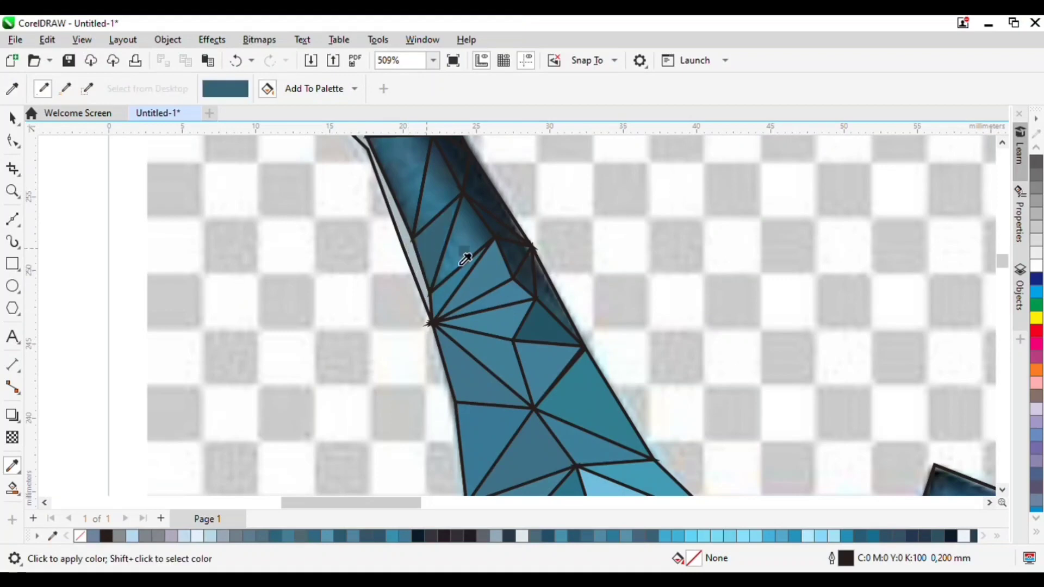
Step: Colour the middle triangles of the tail fin's upper lobe with sampled teal-blue and its body-side edge with dark slate
{"action": "left_click", "coordinate": [468, 259], "text": "shift"}
{"action": "left_click", "coordinate": [471, 246]}
{"action": "left_click", "coordinate": [517, 267], "text": "shift"}
{"action": "left_click", "coordinate": [515, 260]}
{"action": "scroll", "coordinate": [513, 257], "scroll_direction": "up", "scroll_amount": 3}
{"action": "left_click", "coordinate": [552, 321], "text": "shift"}
{"action": "left_click", "coordinate": [565, 315]}
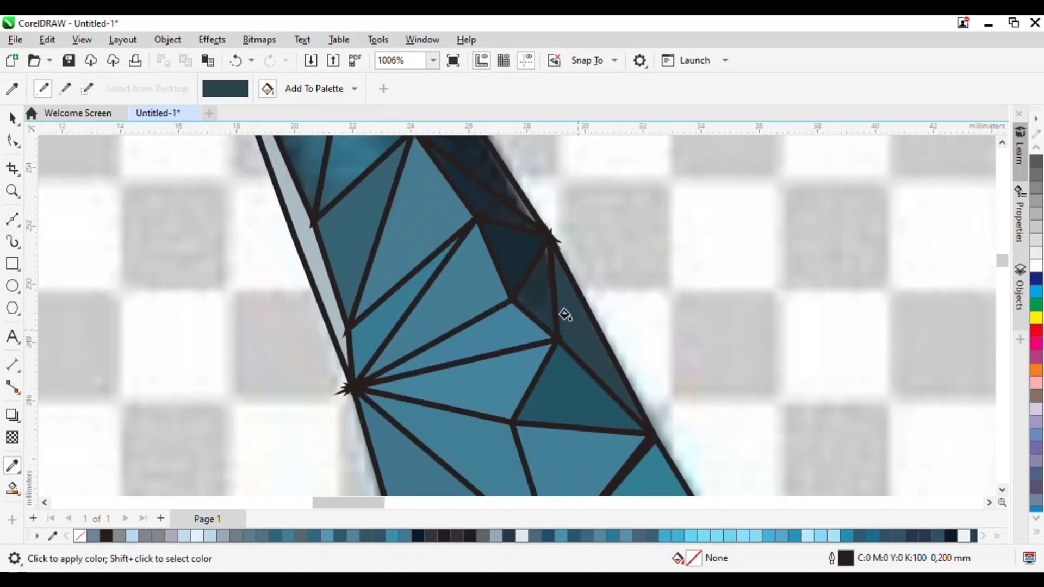
{"action": "scroll", "coordinate": [588, 331], "scroll_direction": "down", "scroll_amount": 5}
Step: Colour the triangles at the tip and upper body-side edge of the tail fin's upper lobe with sampled near-black navy
{"action": "scroll", "coordinate": [595, 280], "scroll_direction": "up", "scroll_amount": 4}
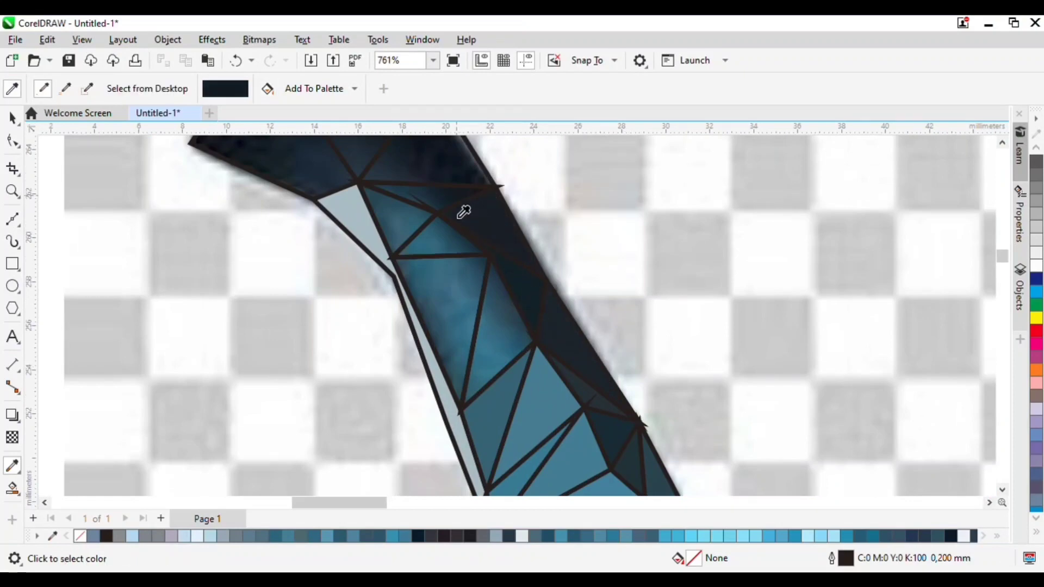
{"action": "scroll", "coordinate": [580, 250], "scroll_direction": "down", "scroll_amount": 2}
{"action": "scroll", "coordinate": [310, 165], "scroll_direction": "up", "scroll_amount": 4}
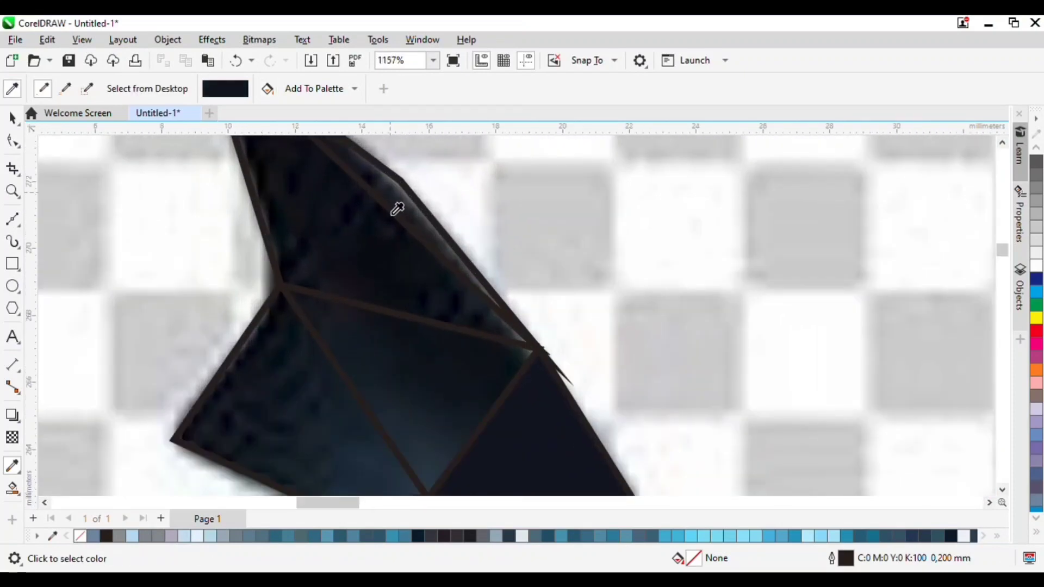
{"action": "scroll", "coordinate": [366, 404], "scroll_direction": "down", "scroll_amount": 4}
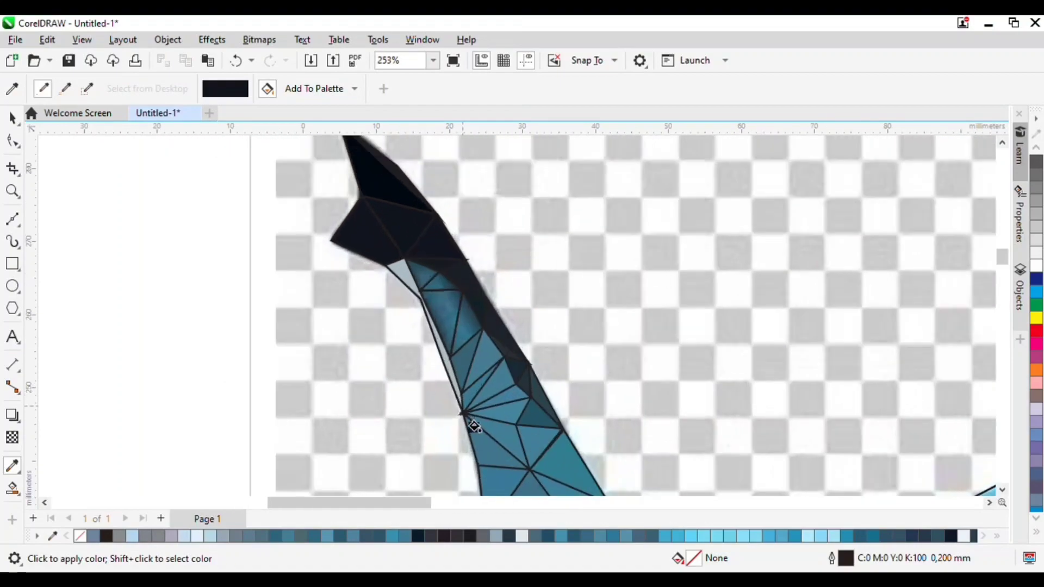
Step: Colour the remaining triangles just below the tail fin's dark upper tip with sampled slate blue
{"action": "scroll", "coordinate": [474, 427], "scroll_direction": "up", "scroll_amount": 3}
{"action": "left_click", "coordinate": [448, 247], "text": "shift"}
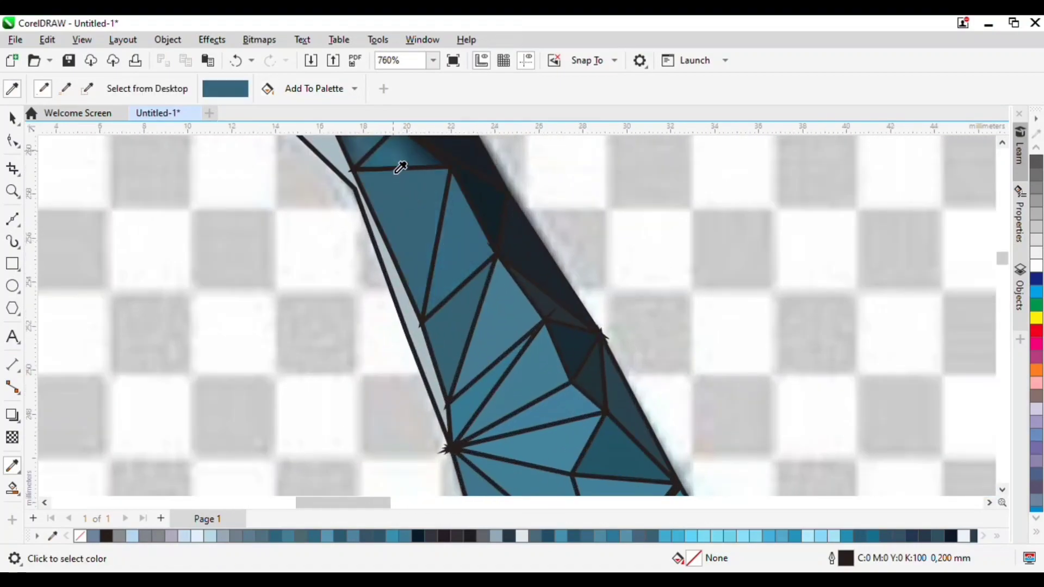
{"action": "left_click", "coordinate": [368, 161]}
{"action": "scroll", "coordinate": [431, 337], "scroll_direction": "down", "scroll_amount": 3}
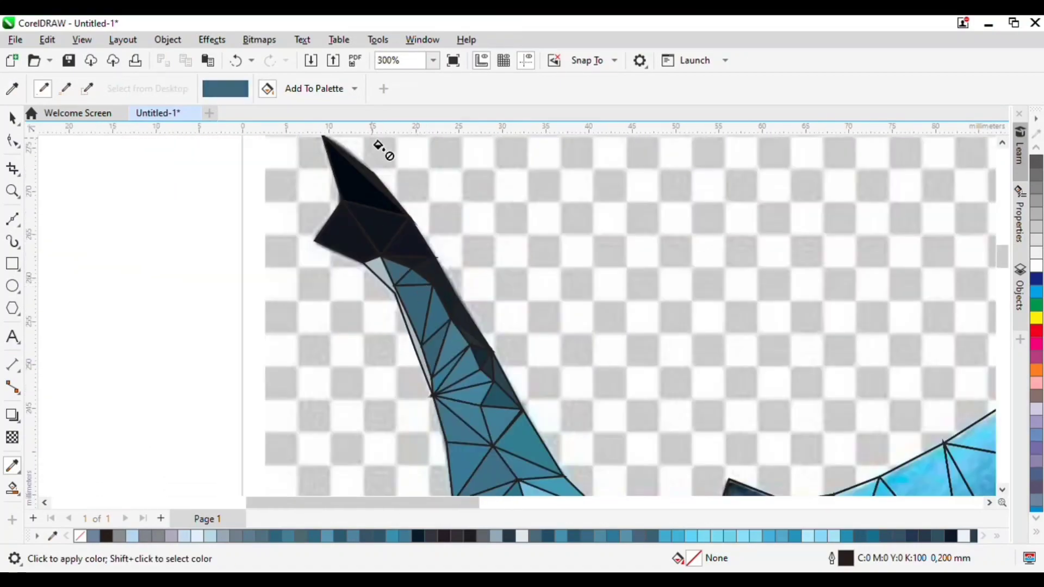
Step: Colour the upper triangles of the tail stalk next to the tail fin with sampled light and sky blue
{"action": "scroll", "coordinate": [376, 246], "scroll_direction": "up", "scroll_amount": 5}
{"action": "scroll", "coordinate": [376, 246], "scroll_direction": "down", "scroll_amount": 4}
{"action": "scroll", "coordinate": [466, 350], "scroll_direction": "up", "scroll_amount": 3}
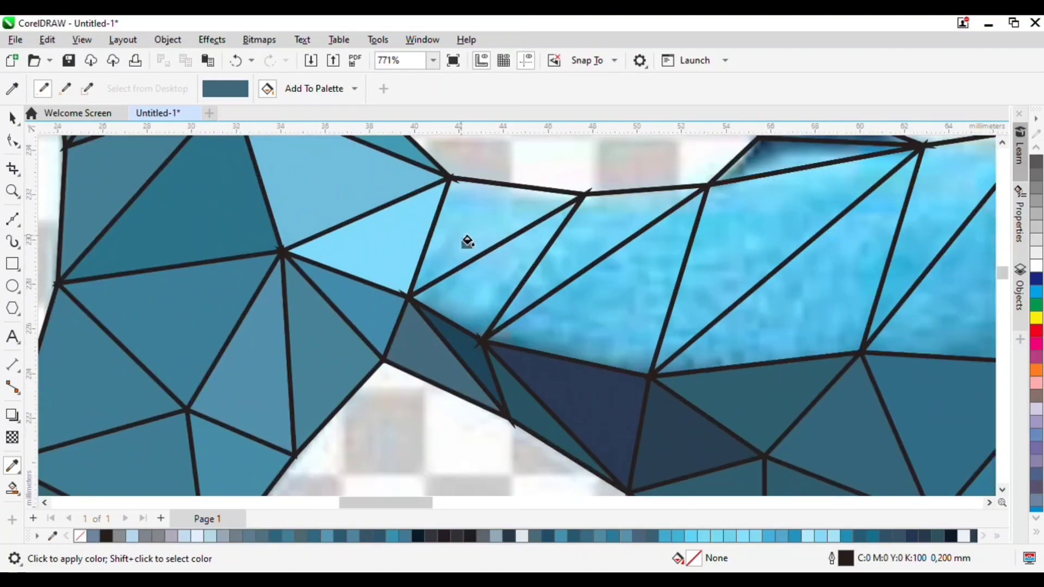
{"action": "left_click", "coordinate": [472, 239], "text": "shift"}
{"action": "left_click", "coordinate": [467, 245]}
{"action": "left_click", "coordinate": [511, 264]}
{"action": "left_click", "coordinate": [559, 254], "text": "shift"}
{"action": "left_click", "coordinate": [566, 254]}
{"action": "left_click", "coordinate": [629, 298], "text": "shift"}
{"action": "left_click", "coordinate": [631, 296]}
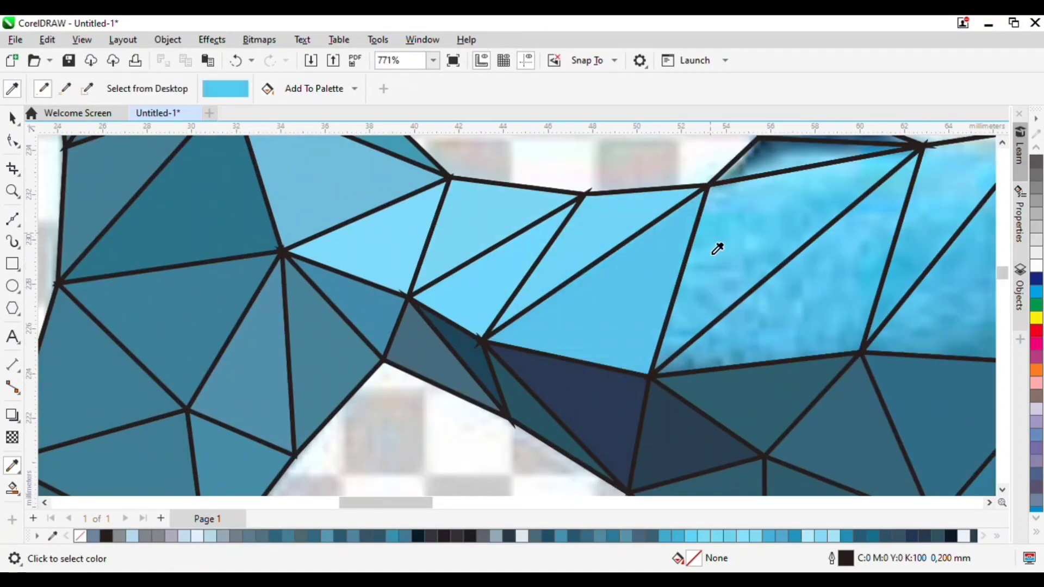
Step: Colour the back triangles below the small rear fin with sampled turquoise, sky blue and medium blue, and the fin's base with steel blue
{"action": "left_click", "coordinate": [713, 249], "text": "shift"}
{"action": "left_click", "coordinate": [717, 244]}
{"action": "left_click", "coordinate": [781, 167], "text": "shift"}
{"action": "left_click", "coordinate": [788, 163]}
{"action": "left_click", "coordinate": [832, 289], "text": "shift"}
{"action": "left_click", "coordinate": [834, 287]}
{"action": "left_click", "coordinate": [934, 217]}
{"action": "left_click", "coordinate": [926, 296], "text": "shift"}
{"action": "left_click", "coordinate": [923, 288]}
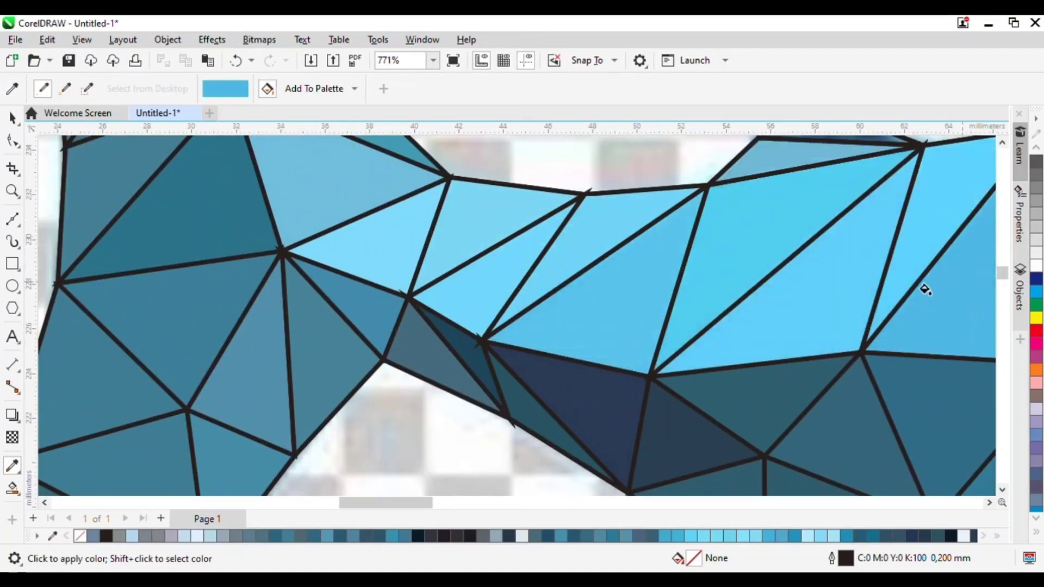
Step: Colour the small rear fin with sampled dark navy and the back triangles ahead of it with bright cyan and medium blue
{"action": "scroll", "coordinate": [617, 316], "scroll_direction": "down", "scroll_amount": 4}
{"action": "scroll", "coordinate": [691, 262], "scroll_direction": "up", "scroll_amount": 4}
{"action": "left_click", "coordinate": [615, 308], "text": "shift"}
{"action": "left_click", "coordinate": [615, 304]}
{"action": "left_click", "coordinate": [883, 341], "text": "shift"}
{"action": "left_click", "coordinate": [884, 333]}
{"action": "left_click", "coordinate": [944, 401], "text": "shift"}
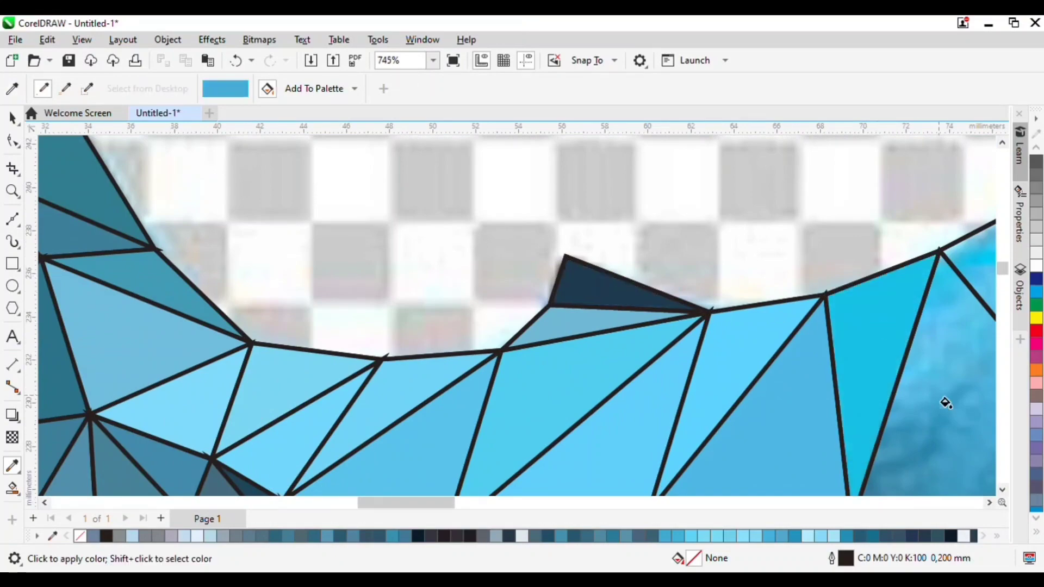
{"action": "left_click", "coordinate": [944, 401]}
Step: Colour the remaining mid-back and flank triangles behind the head with sampled turquoise, medium blue, teal and bright sky blue
{"action": "scroll", "coordinate": [419, 259], "scroll_direction": "down", "scroll_amount": 5}
{"action": "scroll", "coordinate": [556, 234], "scroll_direction": "up", "scroll_amount": 3}
{"action": "left_click", "coordinate": [566, 313], "text": "shift"}
{"action": "left_click", "coordinate": [566, 313]}
{"action": "left_click", "coordinate": [610, 356], "text": "shift"}
{"action": "left_click", "coordinate": [610, 356]}
{"action": "left_click", "coordinate": [634, 298]}
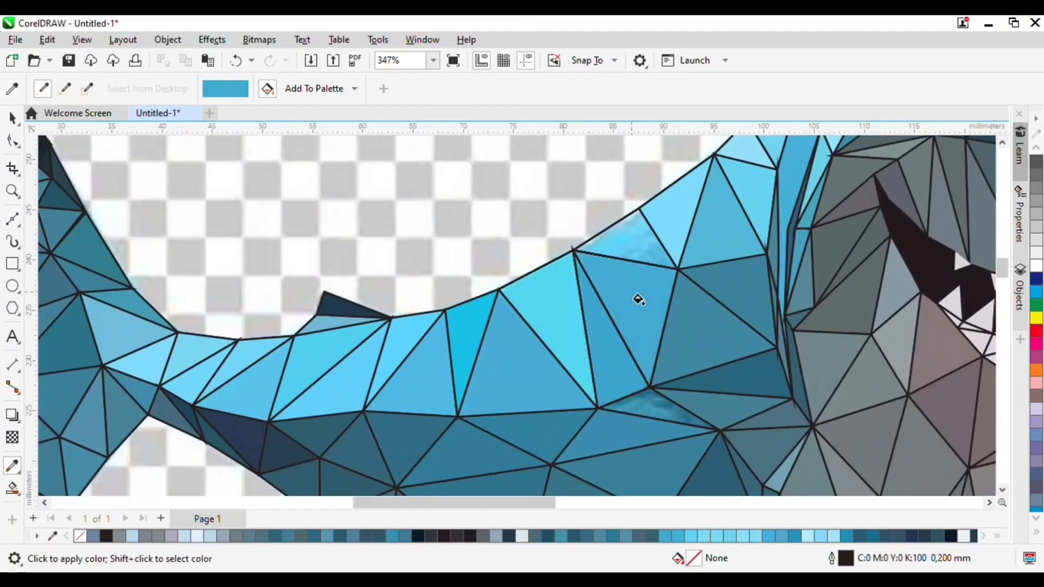
{"action": "left_click", "coordinate": [648, 405], "text": "shift"}
{"action": "left_click", "coordinate": [648, 405]}
{"action": "left_click", "coordinate": [624, 252], "text": "shift"}
{"action": "left_click", "coordinate": [625, 251]}
Step: Colour the uncoloured triangles along the snout's outer edge with sampled pale blue, grey and dark slate
{"action": "scroll", "coordinate": [624, 252], "scroll_direction": "down", "scroll_amount": 3}
{"action": "scroll", "coordinate": [703, 368], "scroll_direction": "up", "scroll_amount": 3}
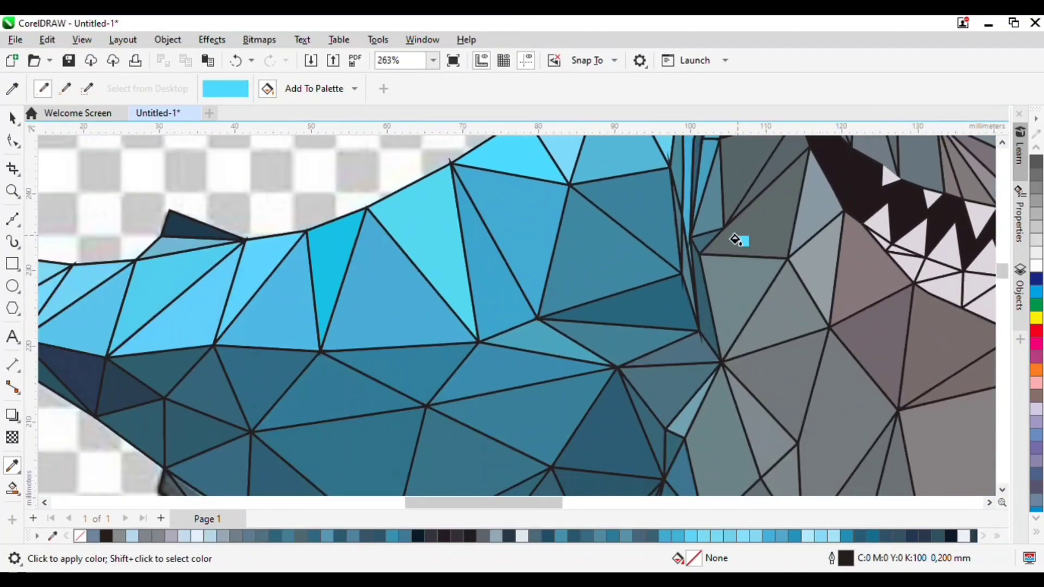
{"action": "scroll", "coordinate": [741, 238], "scroll_direction": "down", "scroll_amount": 4}
{"action": "scroll", "coordinate": [532, 215], "scroll_direction": "down", "scroll_amount": 1}
{"action": "scroll", "coordinate": [543, 272], "scroll_direction": "up", "scroll_amount": 12}
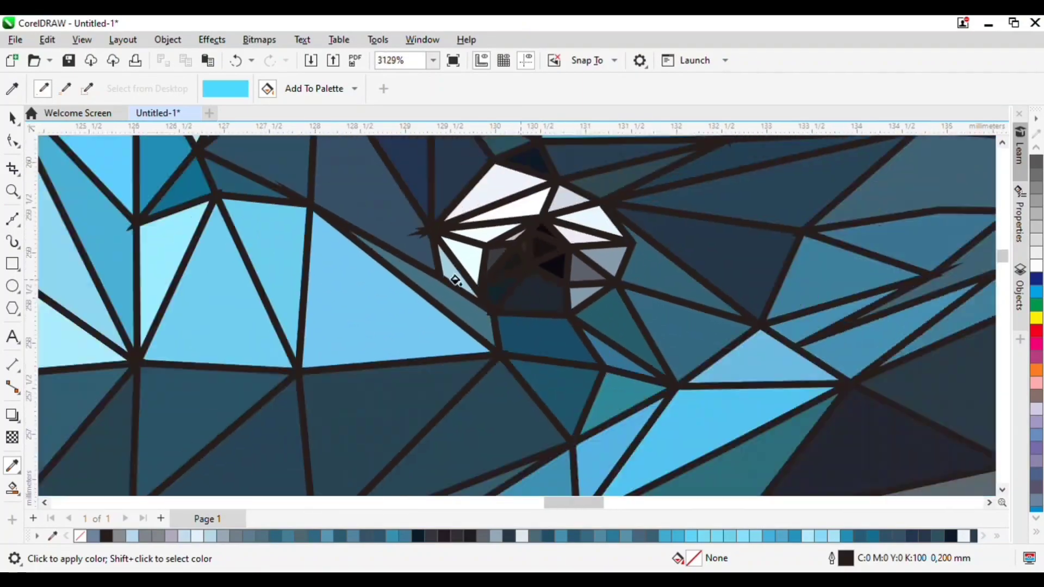
{"action": "scroll", "coordinate": [456, 280], "scroll_direction": "down", "scroll_amount": 9}
{"action": "scroll", "coordinate": [825, 292], "scroll_direction": "up", "scroll_amount": 3}
{"action": "left_click", "coordinate": [826, 295], "text": "shift"}
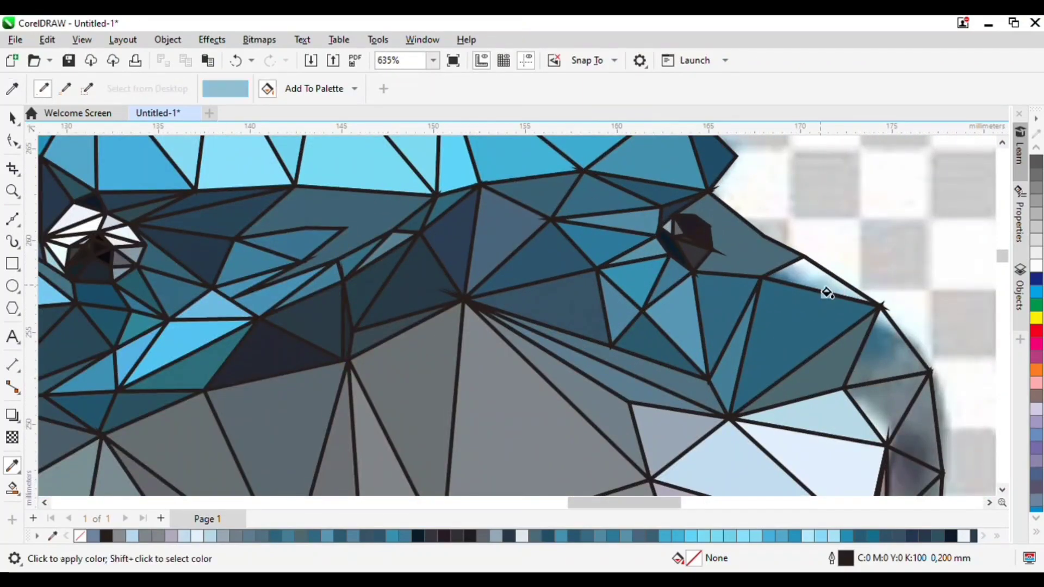
{"action": "left_click", "coordinate": [818, 286]}
{"action": "scroll", "coordinate": [813, 278], "scroll_direction": "down", "scroll_amount": 2}
{"action": "left_click", "coordinate": [875, 367]}
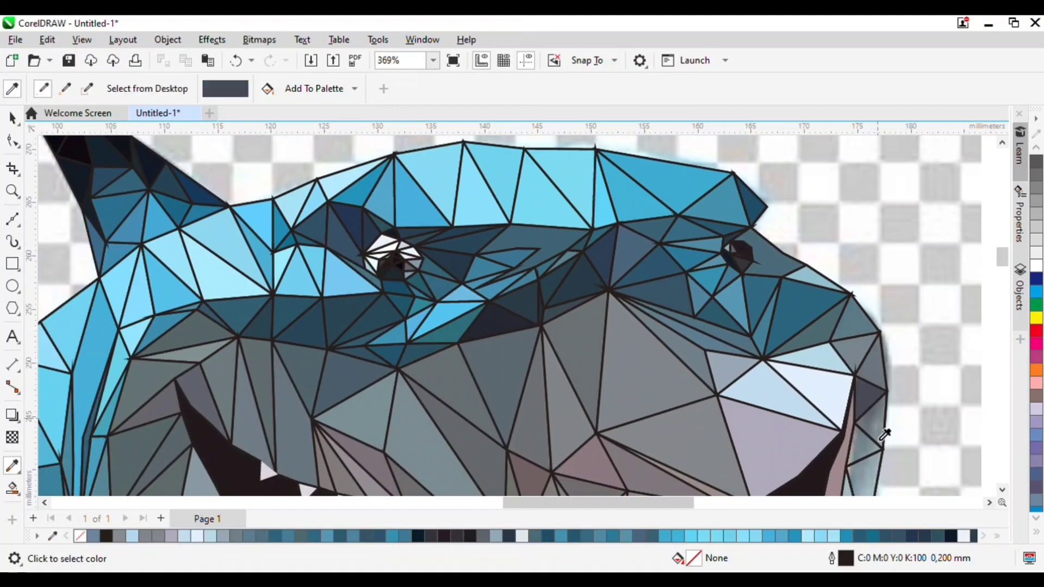
Step: Colour the remaining triangles along the outer edge of the jaw beside the mouth with sampled pale and medium grey-blue
{"action": "scroll", "coordinate": [822, 374], "scroll_direction": "down", "scroll_amount": 2}
{"action": "scroll", "coordinate": [822, 374], "scroll_direction": "up", "scroll_amount": 1}
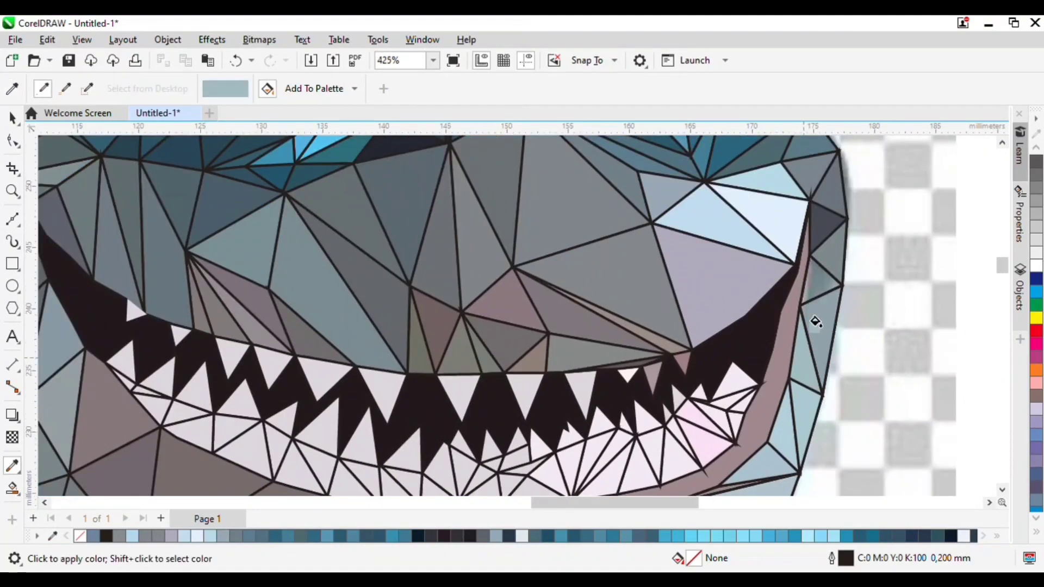
{"action": "scroll", "coordinate": [823, 421], "scroll_direction": "down", "scroll_amount": 6}
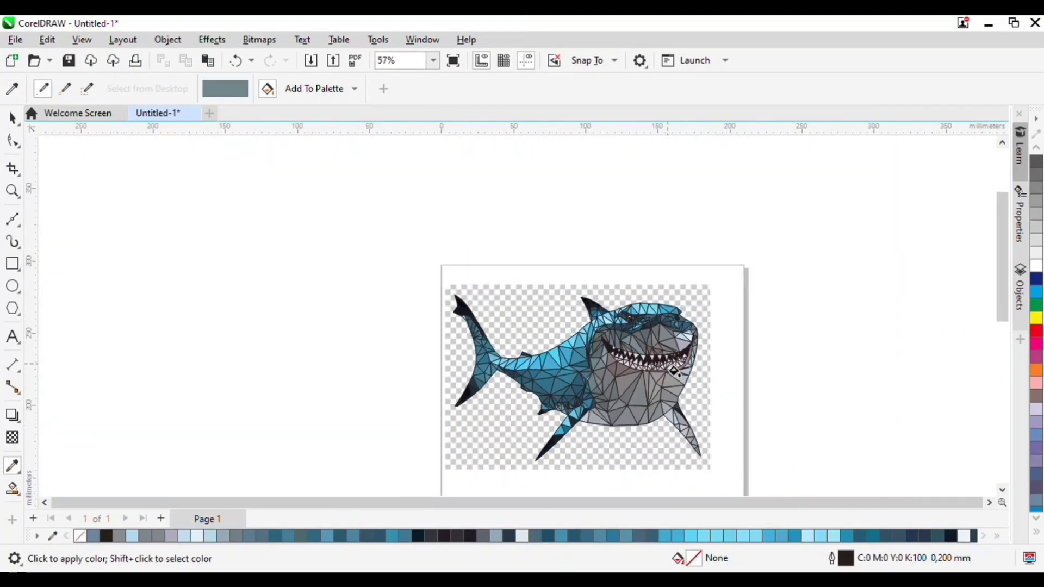
Step: Select all the coloured shark triangles without the picture and place a copy beside the page
{"action": "left_click", "coordinate": [12, 120]}
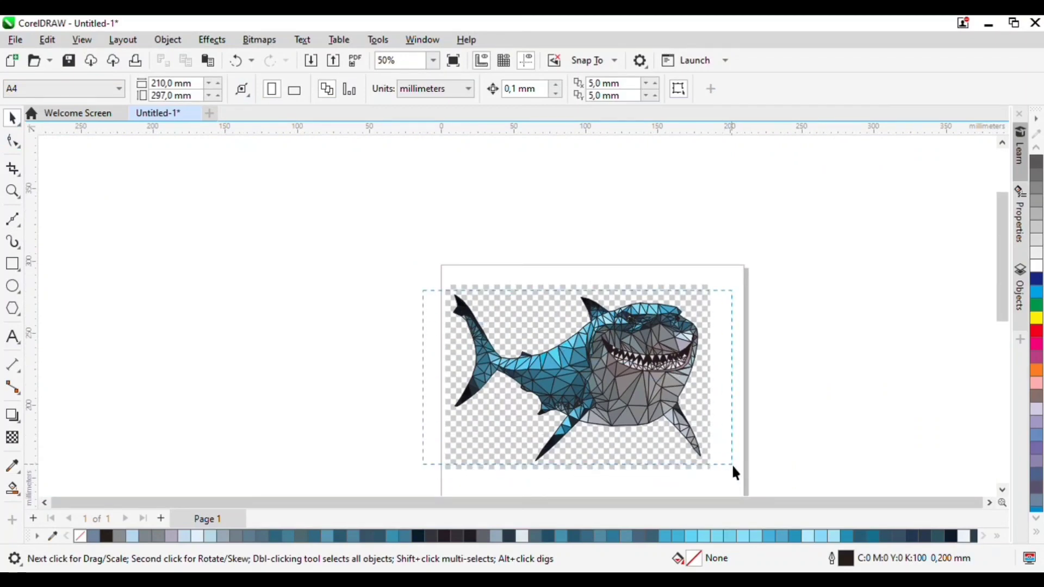
{"action": "left_click_drag", "start_coordinate": [732, 463], "coordinate": [732, 463]}
{"action": "left_click_drag", "start_coordinate": [624, 374], "coordinate": [274, 332]}
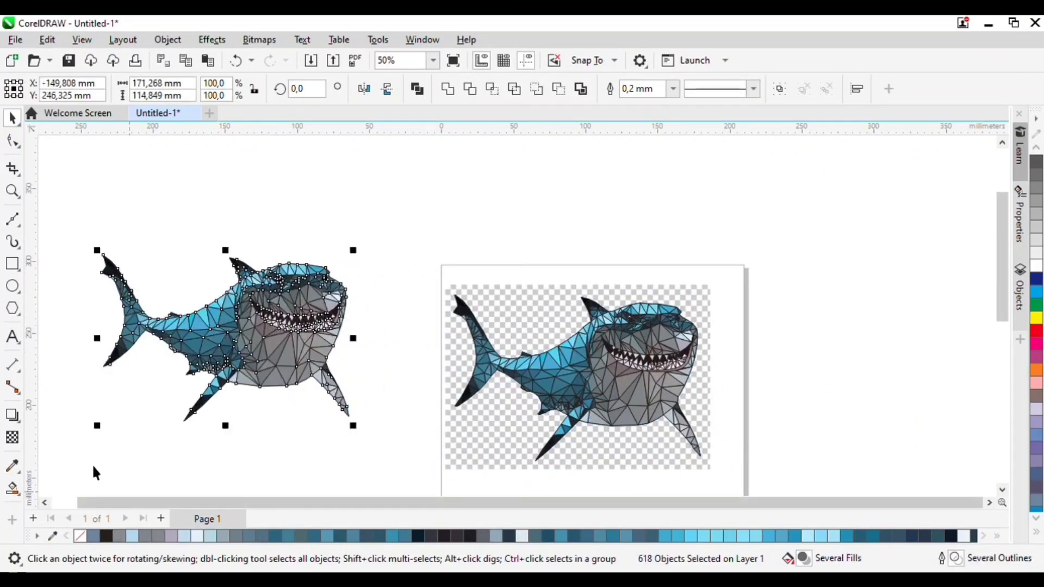
Step: Remove the outlines from the copied shark's triangles and select the whole copy again
{"action": "left_click", "coordinate": [230, 438]}
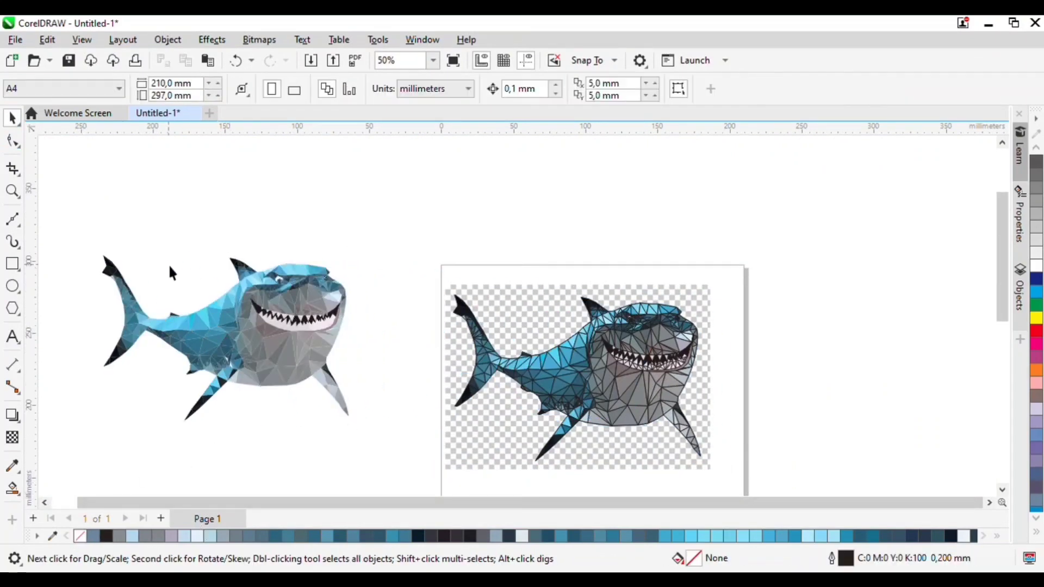
{"action": "left_click_drag", "start_coordinate": [416, 443], "coordinate": [415, 443]}
{"action": "scroll", "coordinate": [275, 361], "scroll_direction": "up", "scroll_amount": 3}
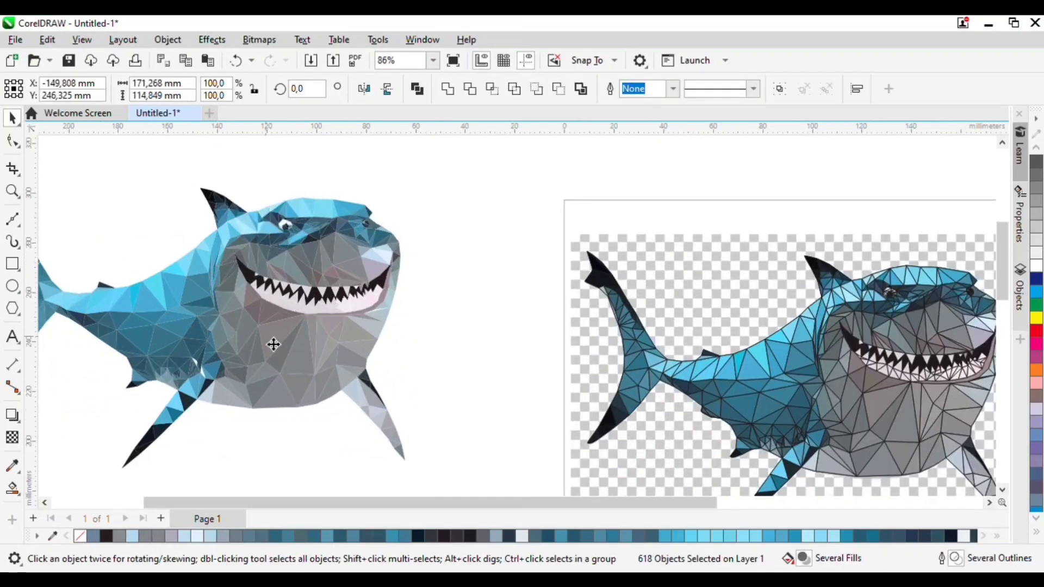
Step: Duplicate the outline-free shark and nudge the duplicate down about 1.8 mm towards the original
{"action": "left_click", "coordinate": [275, 343]}
{"action": "left_click_drag", "start_coordinate": [274, 343], "coordinate": [274, 343]}
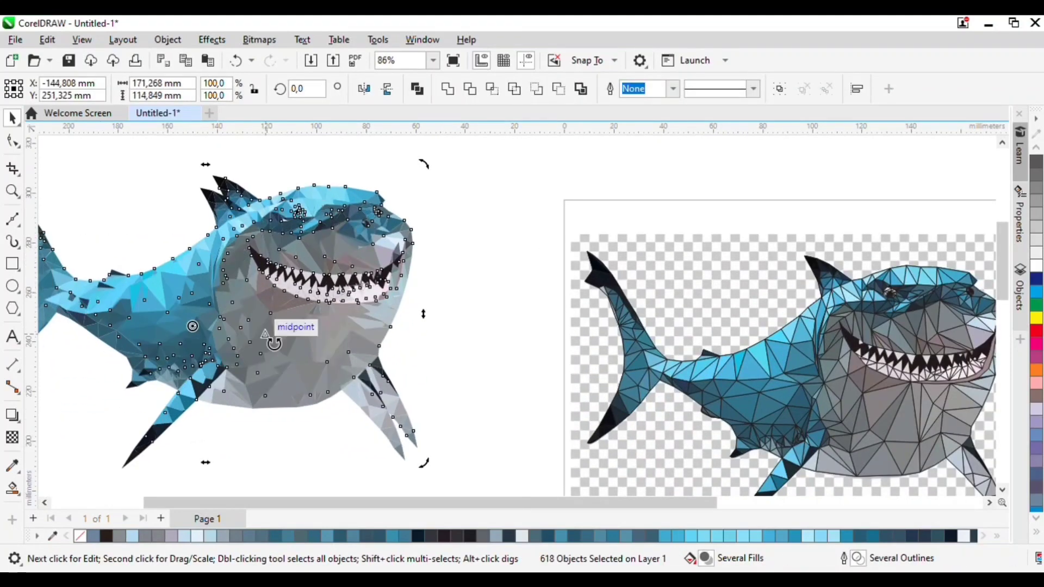
{"action": "key", "text": "Down"}
{"action": "key", "text": "Down"}
{"action": "key", "text": "Down"}
{"action": "key", "text": "Down"}
{"action": "key", "text": "Down"}
{"action": "key", "text": "Down"}
{"action": "key", "text": "Down"}
{"action": "key", "text": "Down"}
{"action": "key", "text": "Down"}
{"action": "key", "text": "Down"}
{"action": "key", "text": "Down"}
{"action": "key", "text": "Down"}
{"action": "key", "text": "Down"}
{"action": "key", "text": "Down"}
{"action": "key", "text": "Down"}
{"action": "key", "text": "Down"}
{"action": "key", "text": "Down"}
{"action": "key", "text": "Down"}
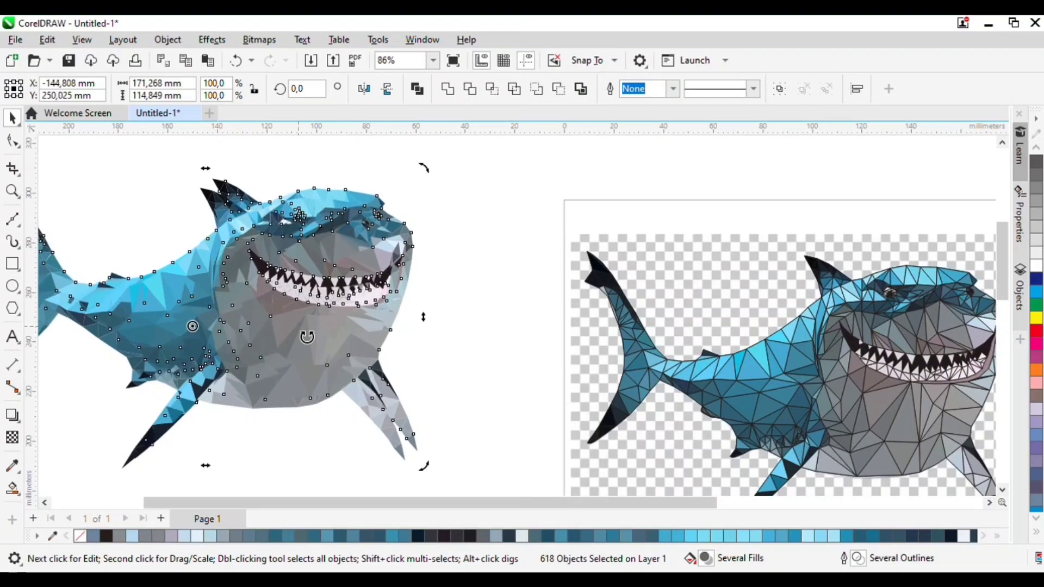
Step: Nudge the duplicated shark left by about 3 mm towards the one beneath it
{"action": "scroll", "coordinate": [307, 337], "scroll_direction": "up", "scroll_amount": 2}
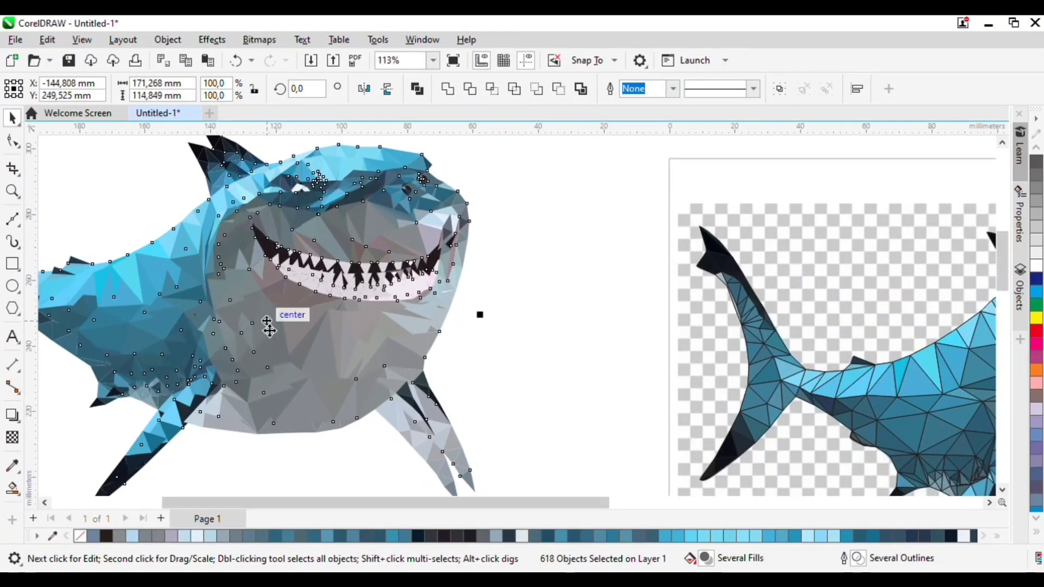
{"action": "key", "text": "Left"}
{"action": "key", "text": "Left"}
{"action": "key", "text": "Left"}
{"action": "key", "text": "Left"}
{"action": "key", "text": "Left"}
{"action": "key", "text": "Left"}
{"action": "key", "text": "Left"}
{"action": "key", "text": "Left"}
{"action": "key", "text": "Left"}
{"action": "key", "text": "Left"}
{"action": "key", "text": "Left"}
{"action": "key", "text": "Left"}
{"action": "key", "text": "Left"}
{"action": "key", "text": "Left"}
{"action": "key", "text": "Left"}
{"action": "key", "text": "Left"}
{"action": "key", "text": "Left"}
{"action": "key", "text": "Left"}
{"action": "key", "text": "Left"}
{"action": "key", "text": "Left"}
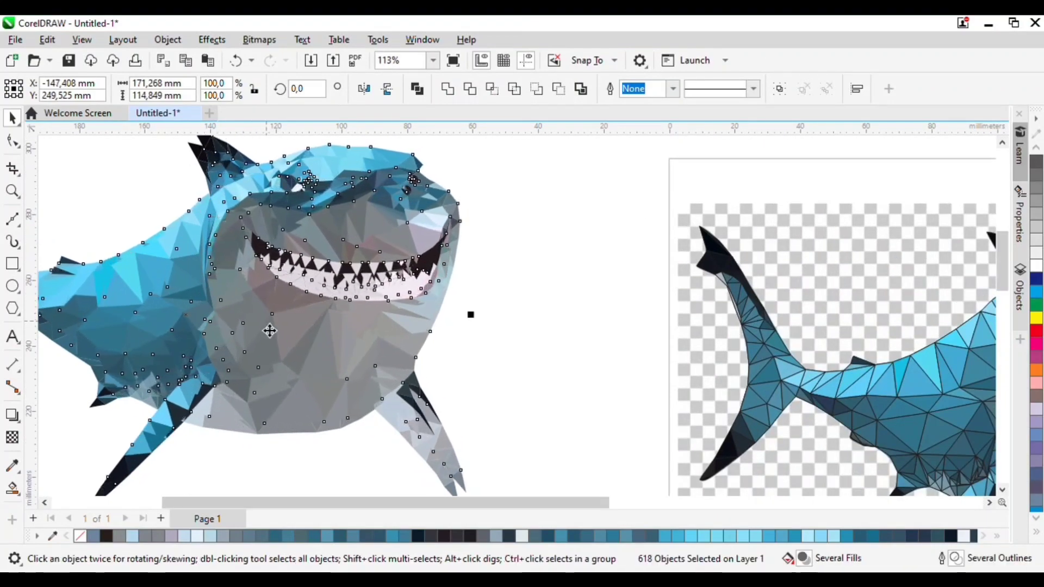
Step: Nudge the duplicated shark down by about 3 mm towards the one beneath it
{"action": "key", "text": "Down"}
{"action": "key", "text": "Down"}
{"action": "key", "text": "Down"}
{"action": "key", "text": "Down"}
{"action": "key", "text": "Down"}
{"action": "key", "text": "Down"}
{"action": "key", "text": "Down"}
{"action": "key", "text": "Down"}
{"action": "key", "text": "Down"}
{"action": "key", "text": "Down"}
{"action": "key", "text": "Down"}
{"action": "key", "text": "Down"}
{"action": "key", "text": "Down"}
{"action": "key", "text": "Down"}
{"action": "key", "text": "Down"}
{"action": "key", "text": "Down"}
{"action": "key", "text": "Down"}
{"action": "key", "text": "Down"}
{"action": "key", "text": "Down"}
{"action": "key", "text": "Down"}
{"action": "key", "text": "Down"}
{"action": "key", "text": "Down"}
{"action": "key", "text": "Down"}
{"action": "key", "text": "Down"}
{"action": "key", "text": "Down"}
{"action": "key", "text": "Down"}
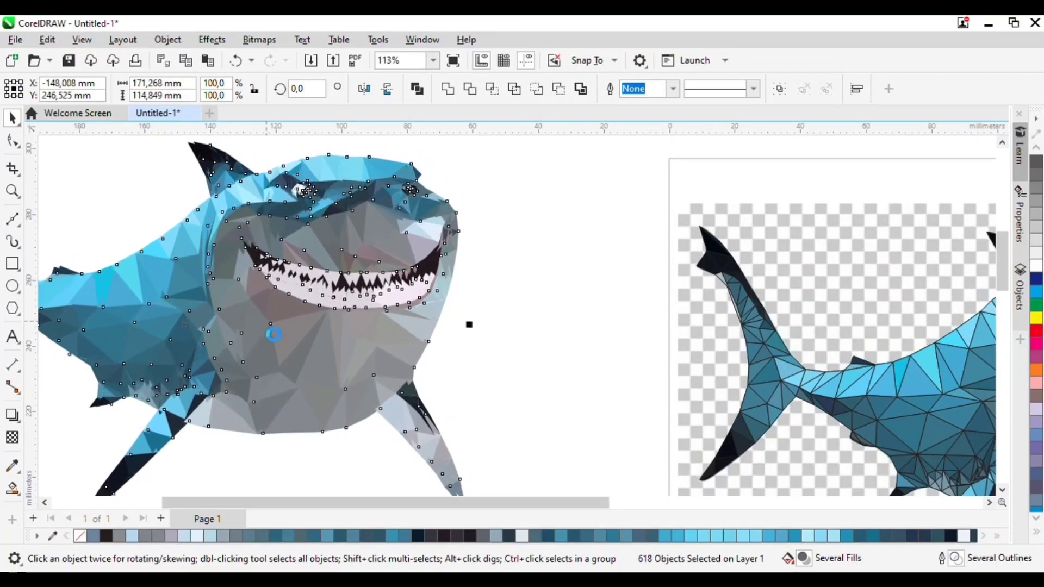
Step: Nudge the duplicated shark left by about 1.6 mm over the one beneath it and deselect it
{"action": "key", "text": "Left"}
{"action": "key", "text": "Left"}
{"action": "key", "text": "Left"}
{"action": "key", "text": "Left"}
{"action": "key", "text": "Left"}
{"action": "key", "text": "Left"}
{"action": "key", "text": "Left"}
{"action": "key", "text": "Left"}
{"action": "key", "text": "Left"}
{"action": "key", "text": "Left"}
{"action": "key", "text": "Left"}
{"action": "key", "text": "Left"}
{"action": "key", "text": "Left"}
{"action": "key", "text": "Left"}
{"action": "key", "text": "Left"}
{"action": "key", "text": "Left"}
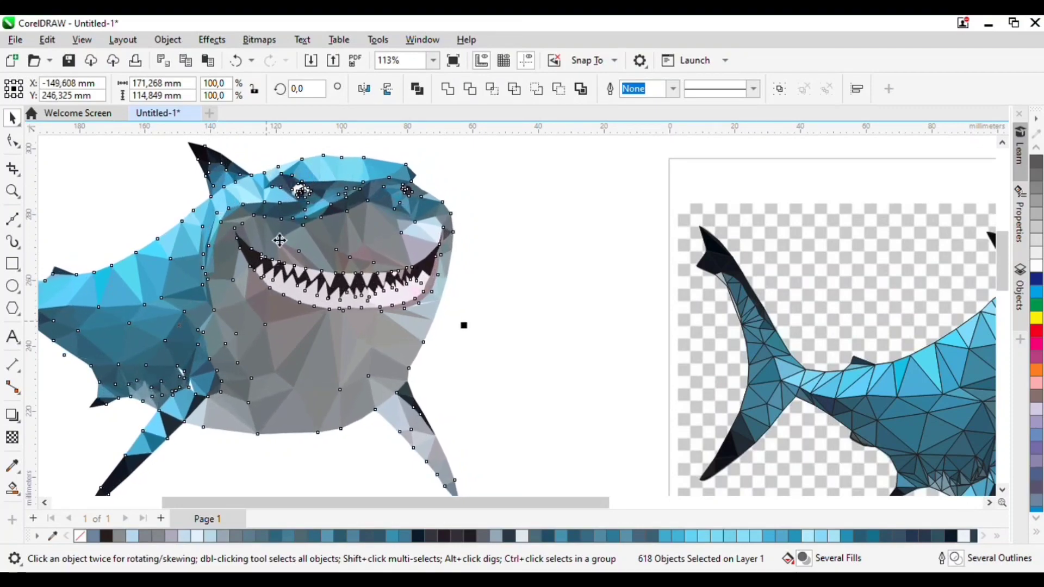
{"action": "left_click", "coordinate": [44, 139]}
Step: Select all the outlined triangles over the original shark picture and delete them, keeping the picture
{"action": "scroll", "coordinate": [321, 256], "scroll_direction": "down", "scroll_amount": 1}
{"action": "scroll", "coordinate": [243, 302], "scroll_direction": "up", "scroll_amount": 2}
{"action": "scroll", "coordinate": [457, 357], "scroll_direction": "down", "scroll_amount": 3}
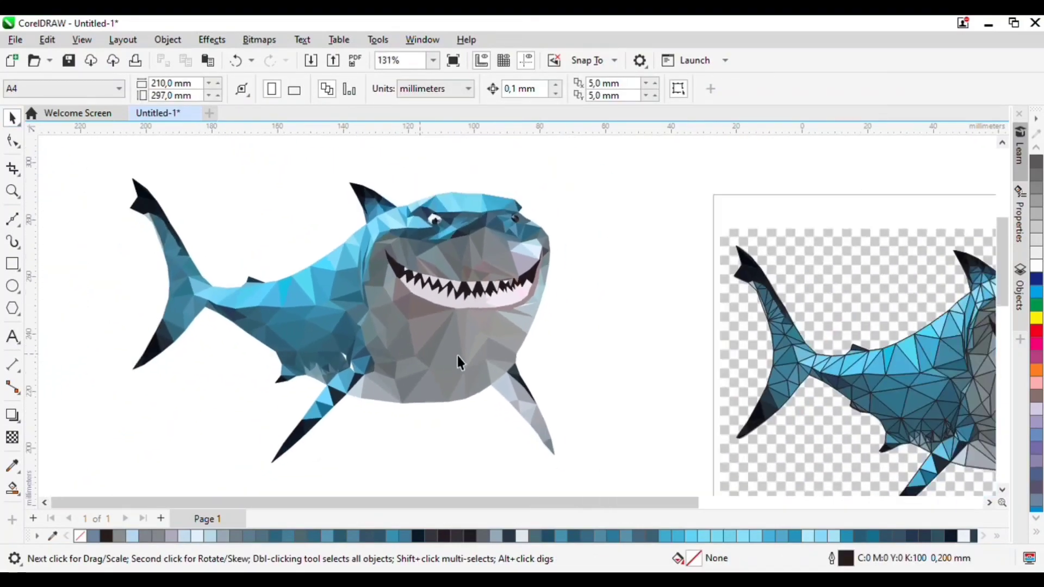
{"action": "left_click_drag", "start_coordinate": [713, 348], "coordinate": [761, 366]}
{"action": "left_click", "coordinate": [787, 319]}
{"action": "left_click", "coordinate": [705, 287]}
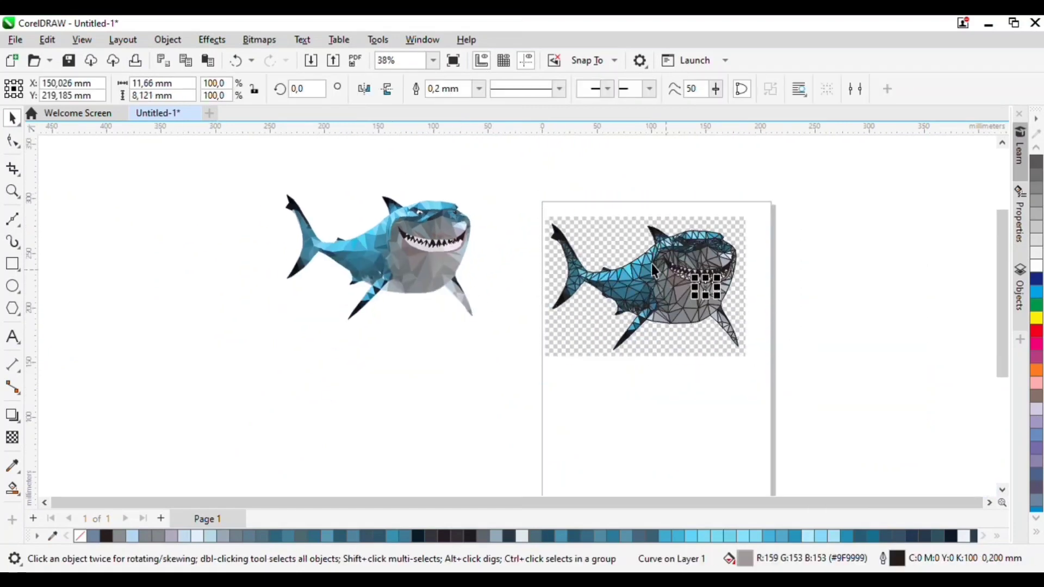
{"action": "left_click_drag", "start_coordinate": [731, 324], "coordinate": [751, 354]}
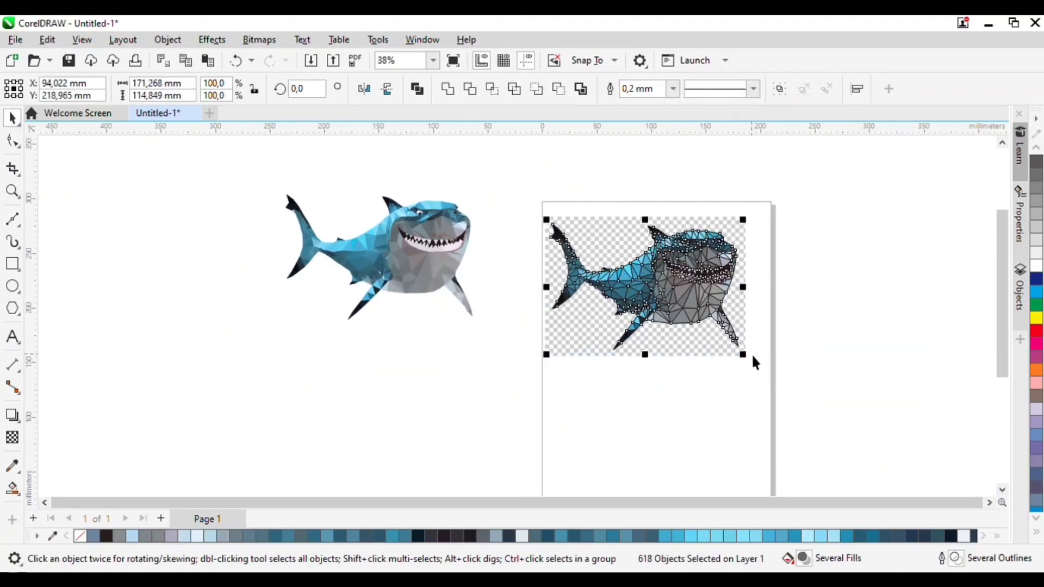
{"action": "key", "text": "Delete"}
{"action": "scroll", "coordinate": [645, 247], "scroll_direction": "up", "scroll_amount": 1}
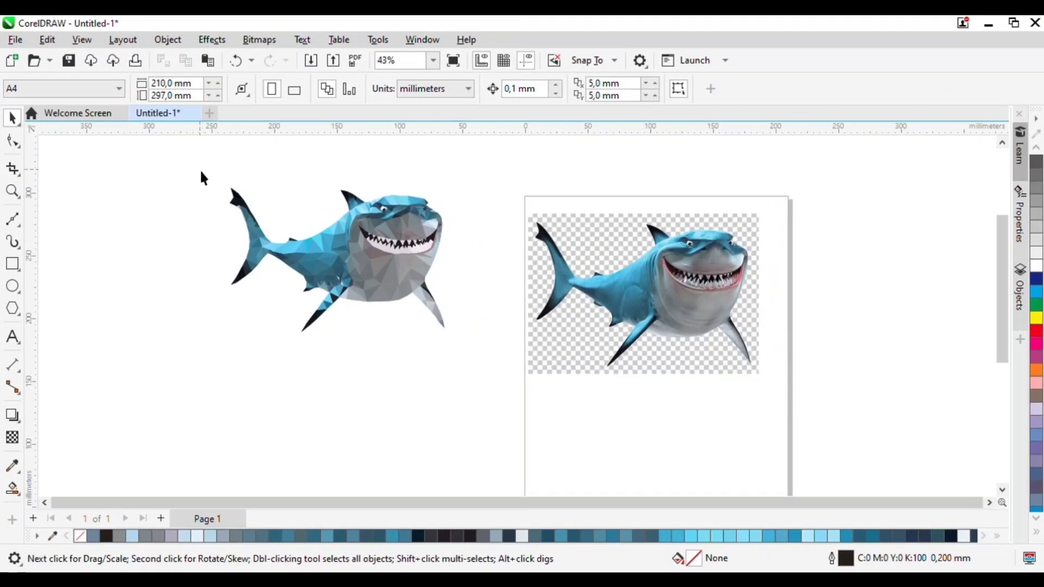
Step: Group the two overlapping outline-free sharks and move the group onto the page just below the original picture
{"action": "left_click_drag", "start_coordinate": [202, 179], "coordinate": [459, 345]}
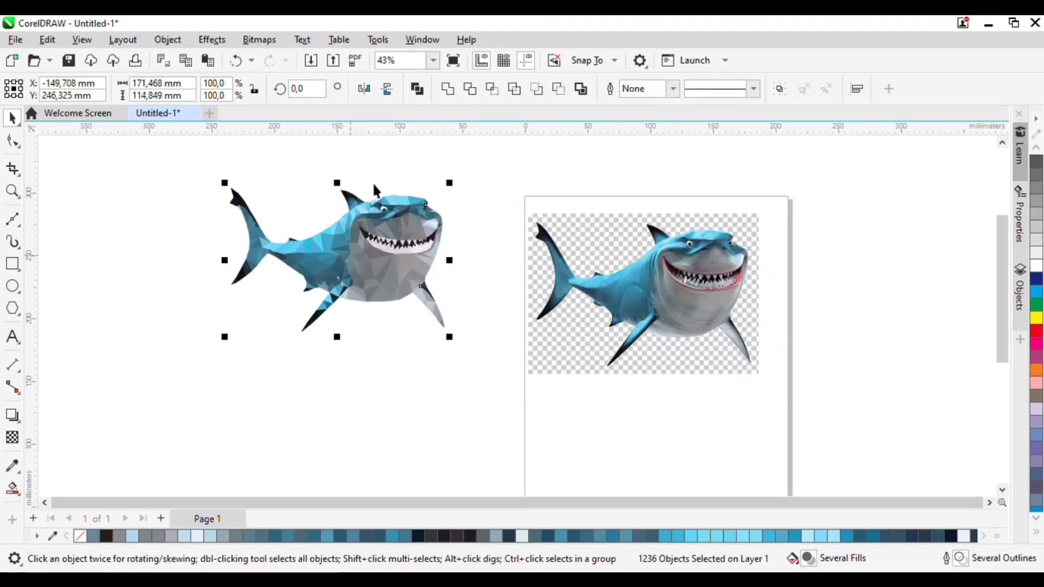
{"action": "key", "text": "ctrl+g"}
{"action": "left_click_drag", "start_coordinate": [364, 255], "coordinate": [688, 435]}
{"action": "left_click", "coordinate": [881, 361]}
Step: Compare the low-poly shark with the original picture above it at different magnifications
{"action": "scroll", "coordinate": [778, 322], "scroll_direction": "down", "scroll_amount": 2}
{"action": "scroll", "coordinate": [741, 418], "scroll_direction": "up", "scroll_amount": 3}
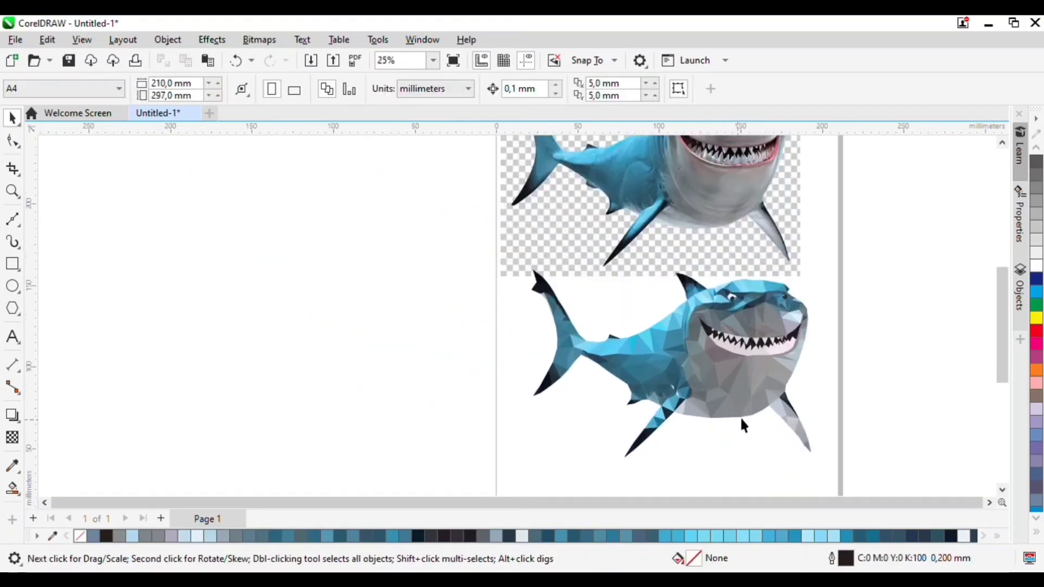
{"action": "scroll", "coordinate": [771, 384], "scroll_direction": "down", "scroll_amount": 2}
{"action": "scroll", "coordinate": [811, 253], "scroll_direction": "up", "scroll_amount": 3}
{"action": "scroll", "coordinate": [704, 207], "scroll_direction": "down", "scroll_amount": 1}
{"action": "scroll", "coordinate": [692, 316], "scroll_direction": "up", "scroll_amount": 2}
{"action": "scroll", "coordinate": [701, 313], "scroll_direction": "down", "scroll_amount": 1}
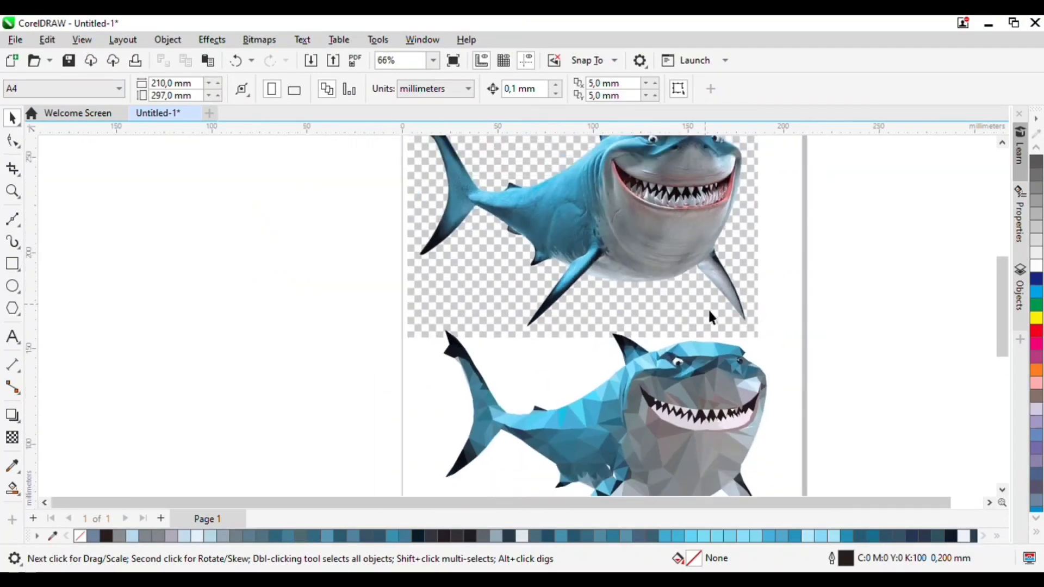
{"action": "scroll", "coordinate": [758, 418], "scroll_direction": "up", "scroll_amount": 2}
{"action": "scroll", "coordinate": [723, 432], "scroll_direction": "down", "scroll_amount": 3}
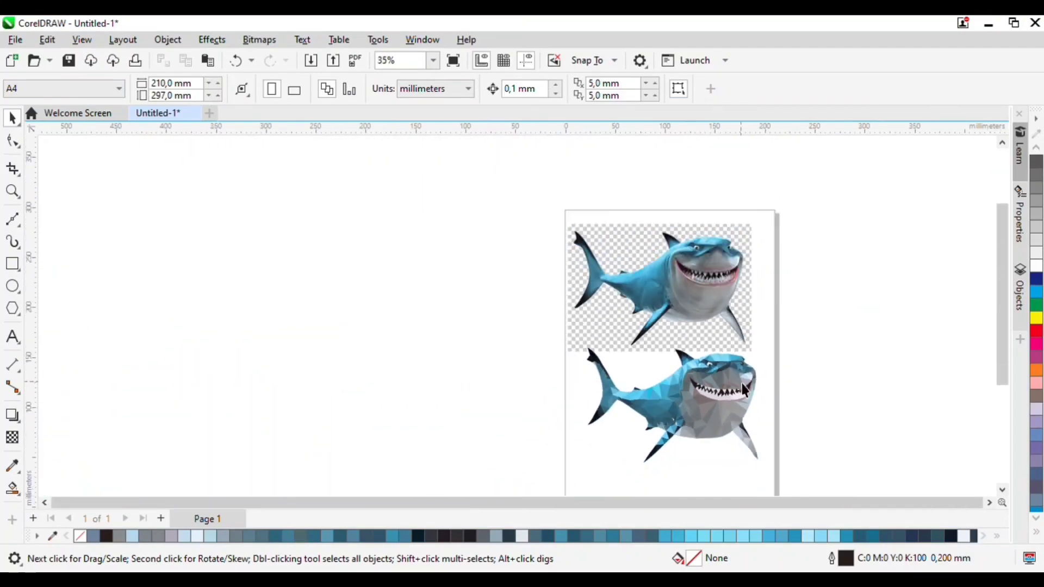
{"action": "scroll", "coordinate": [729, 435], "scroll_direction": "up", "scroll_amount": 1}
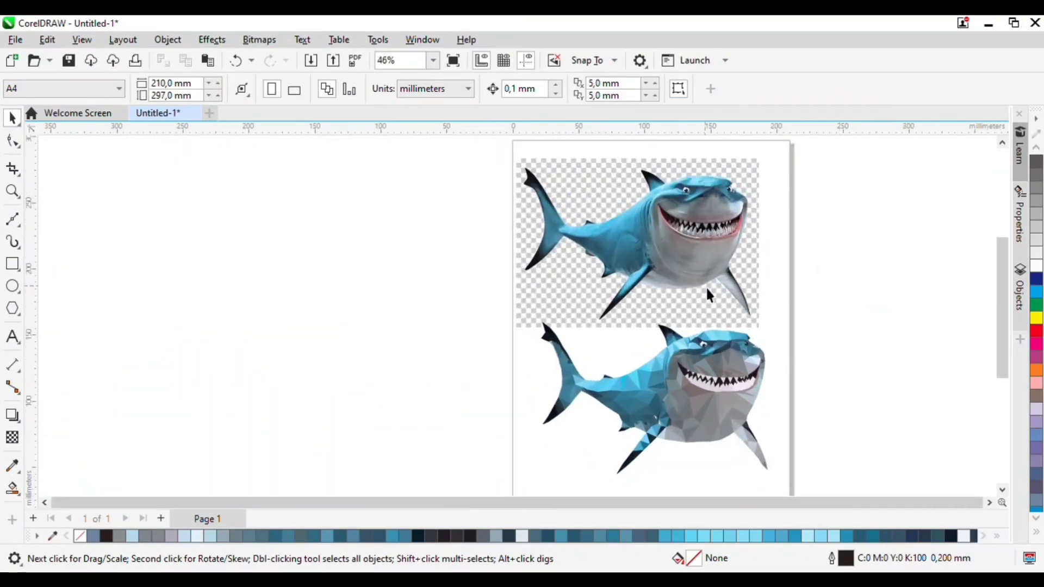
{"action": "scroll", "coordinate": [739, 270], "scroll_direction": "down", "scroll_amount": 1}
{"action": "scroll", "coordinate": [669, 271], "scroll_direction": "up", "scroll_amount": 1}
{"action": "left_click", "coordinate": [669, 272]}
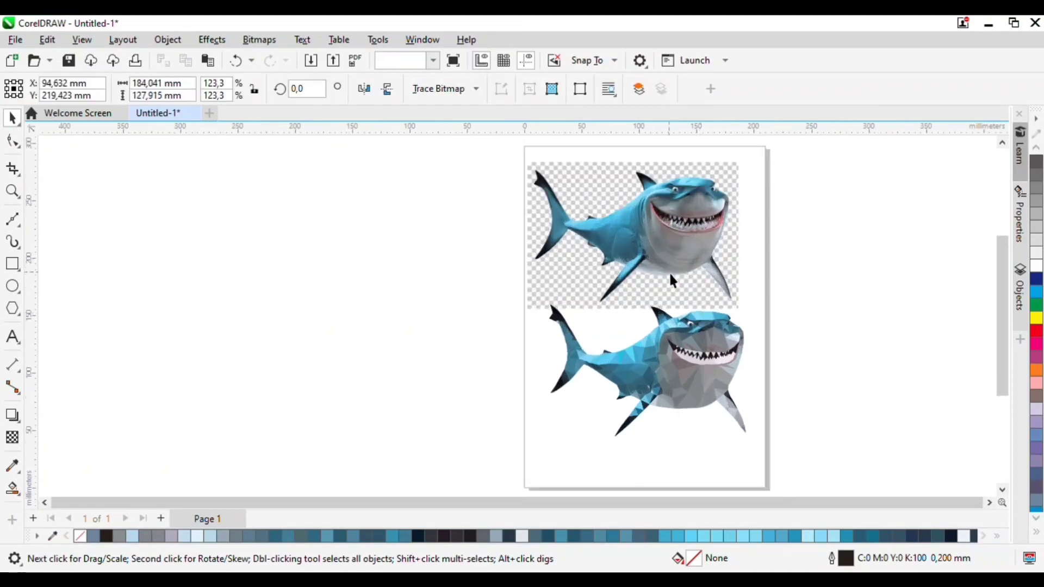
{"action": "left_click", "coordinate": [836, 319]}
{"action": "scroll", "coordinate": [697, 281], "scroll_direction": "up", "scroll_amount": 1}
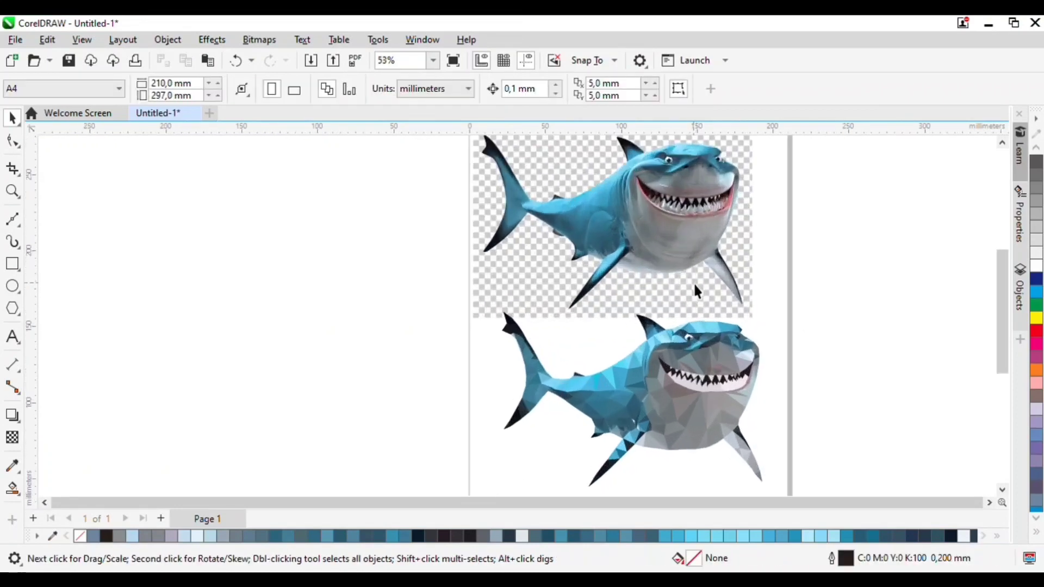
{"action": "scroll", "coordinate": [691, 282], "scroll_direction": "down", "scroll_amount": 1}
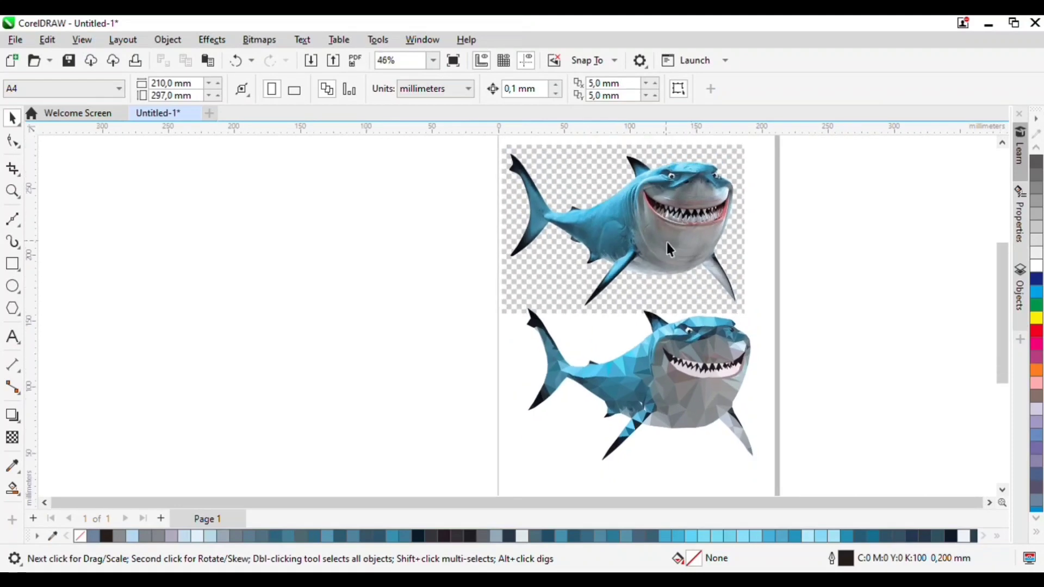
Step: Delete the original shark picture and switch the A4 page to landscape orientation
{"action": "left_click", "coordinate": [666, 242]}
{"action": "key", "text": "Delete"}
{"action": "left_click", "coordinate": [294, 94]}
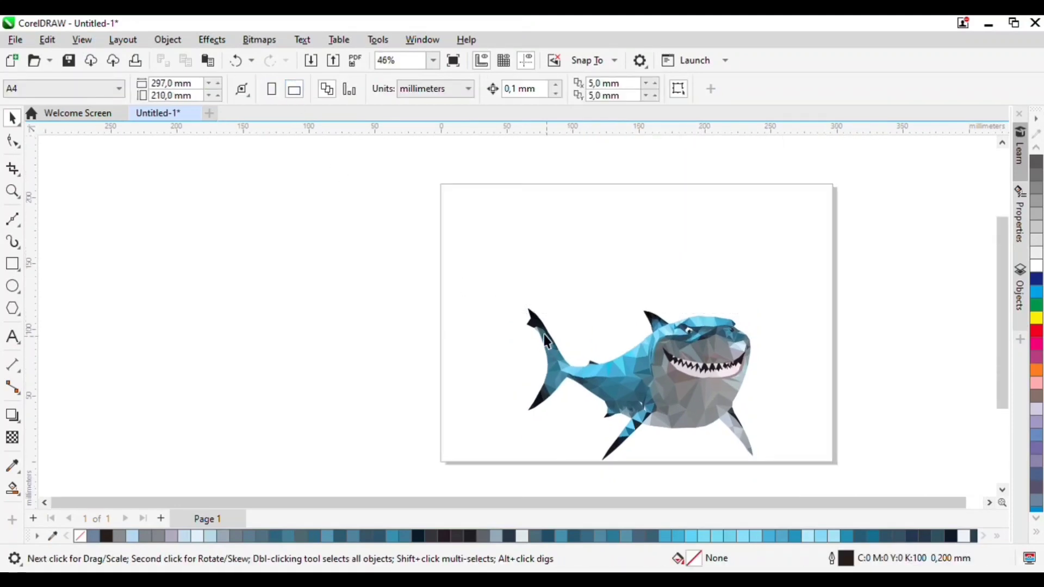
Step: Enlarge the low-poly shark group proportionally until it nearly fills the page width, and centre it on the page
{"action": "left_click_drag", "start_coordinate": [793, 480], "coordinate": [792, 481]}
{"action": "left_click_drag", "start_coordinate": [757, 303], "coordinate": [823, 259]}
{"action": "key", "text": "p"}
{"action": "left_click", "coordinate": [922, 335]}
{"action": "scroll", "coordinate": [671, 240], "scroll_direction": "down", "scroll_amount": 3}
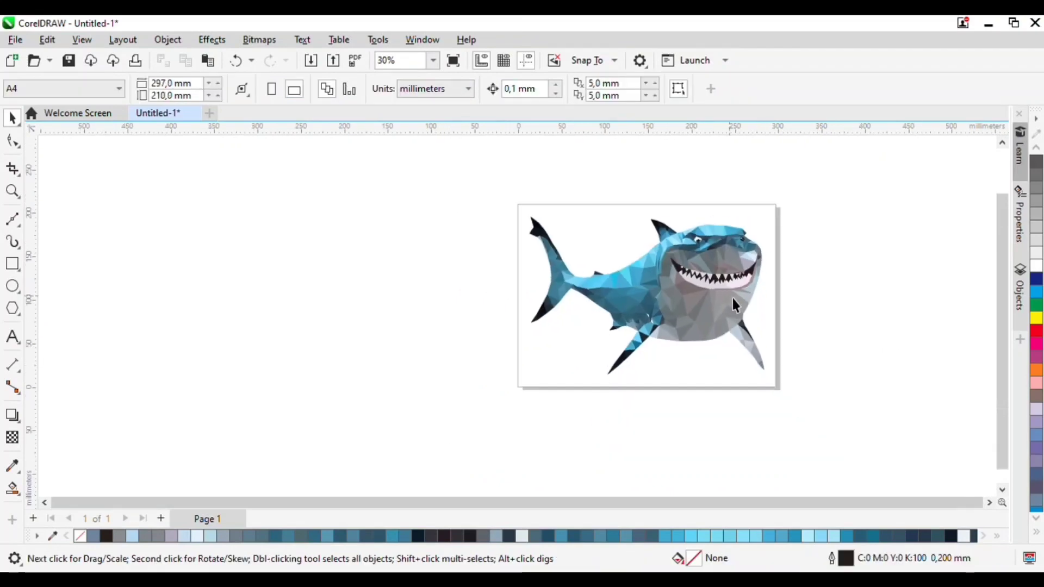
Step: Add a page-sized rectangle behind the shark and fill it with 80% black as the background
{"action": "scroll", "coordinate": [742, 302], "scroll_direction": "up", "scroll_amount": 4}
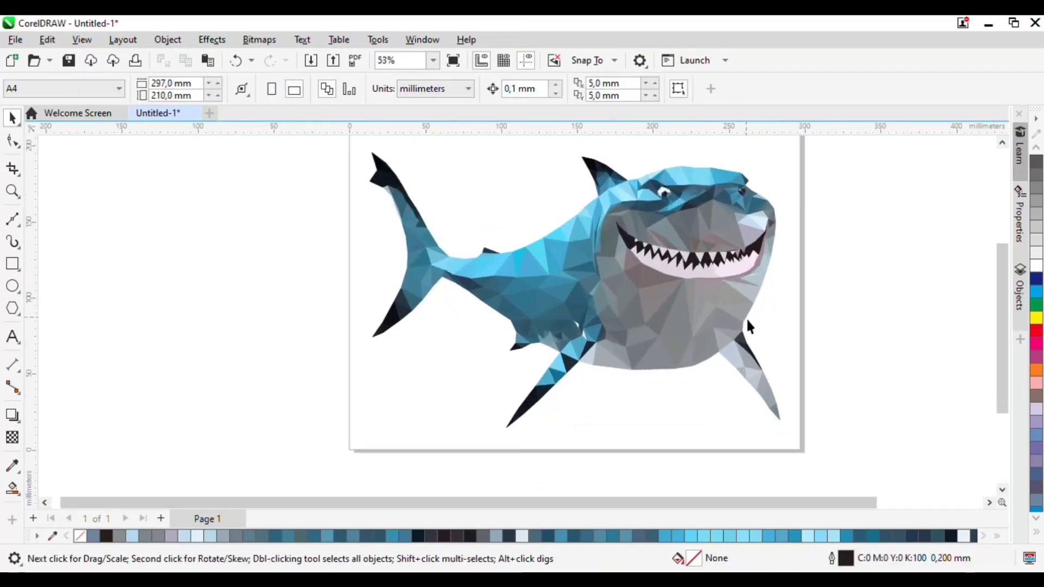
{"action": "double_click", "coordinate": [17, 267]}
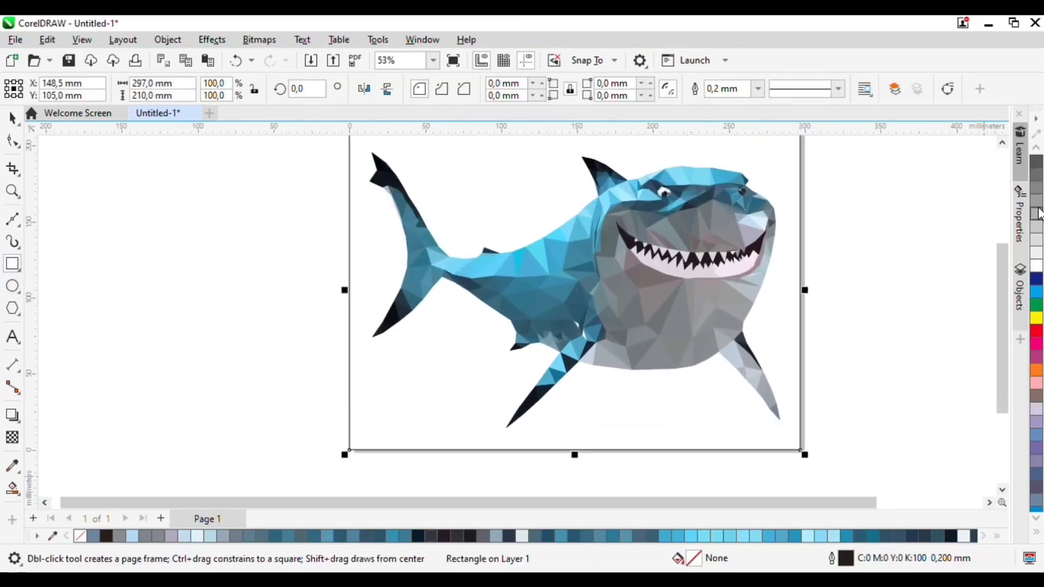
{"action": "left_click", "coordinate": [1038, 169]}
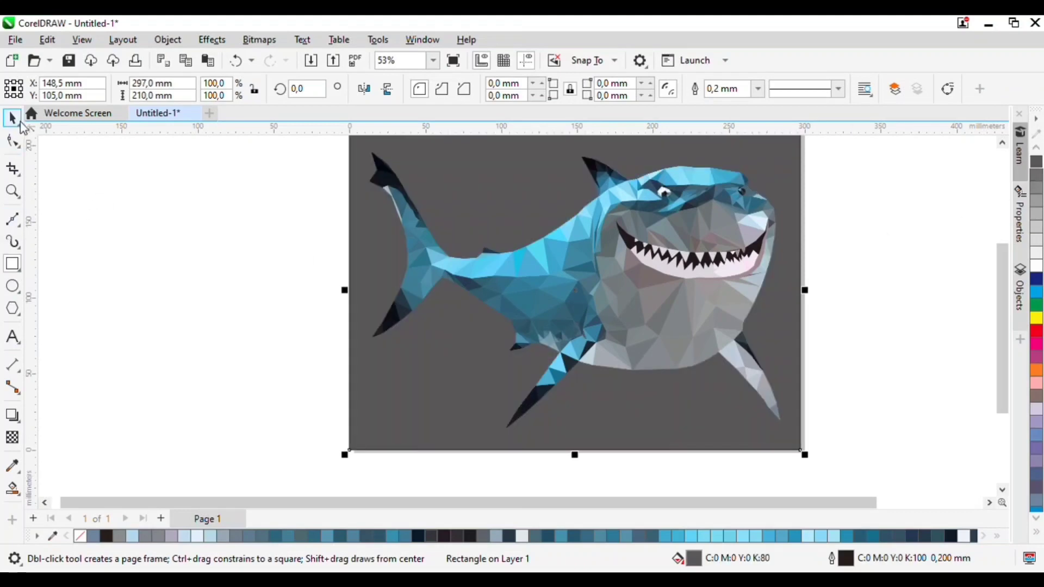
{"action": "left_click", "coordinate": [16, 120]}
{"action": "left_click", "coordinate": [234, 226]}
Step: Examine the finished low-poly shark on its dark grey background, up close and as a whole page
{"action": "scroll", "coordinate": [537, 372], "scroll_direction": "down", "scroll_amount": 2}
{"action": "scroll", "coordinate": [625, 340], "scroll_direction": "up", "scroll_amount": 1}
{"action": "scroll", "coordinate": [471, 298], "scroll_direction": "up", "scroll_amount": 1}
{"action": "scroll", "coordinate": [471, 298], "scroll_direction": "down", "scroll_amount": 1}
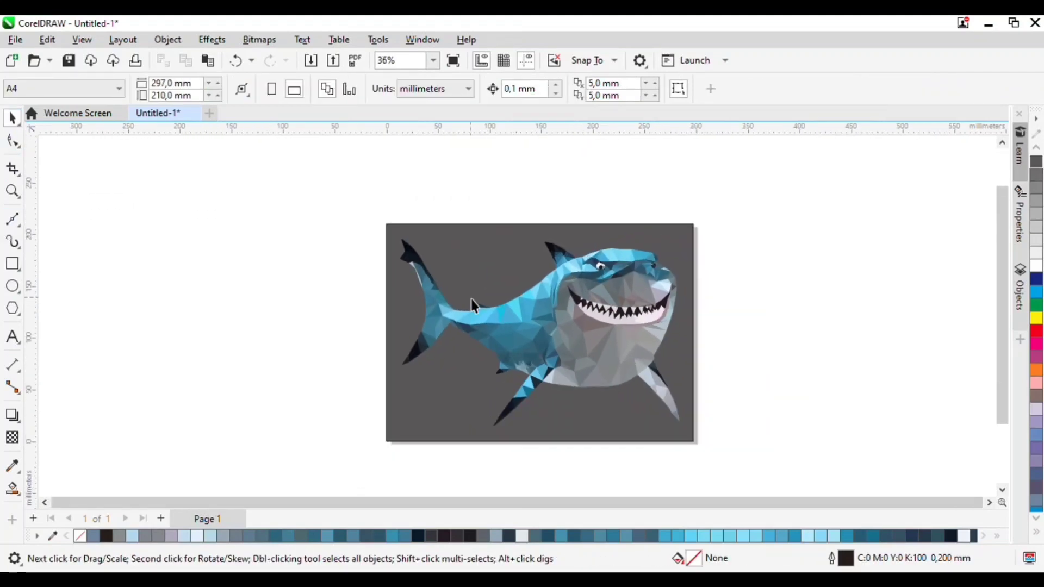
{"action": "scroll", "coordinate": [473, 305], "scroll_direction": "up", "scroll_amount": 4}
{"action": "scroll", "coordinate": [604, 354], "scroll_direction": "down", "scroll_amount": 4}
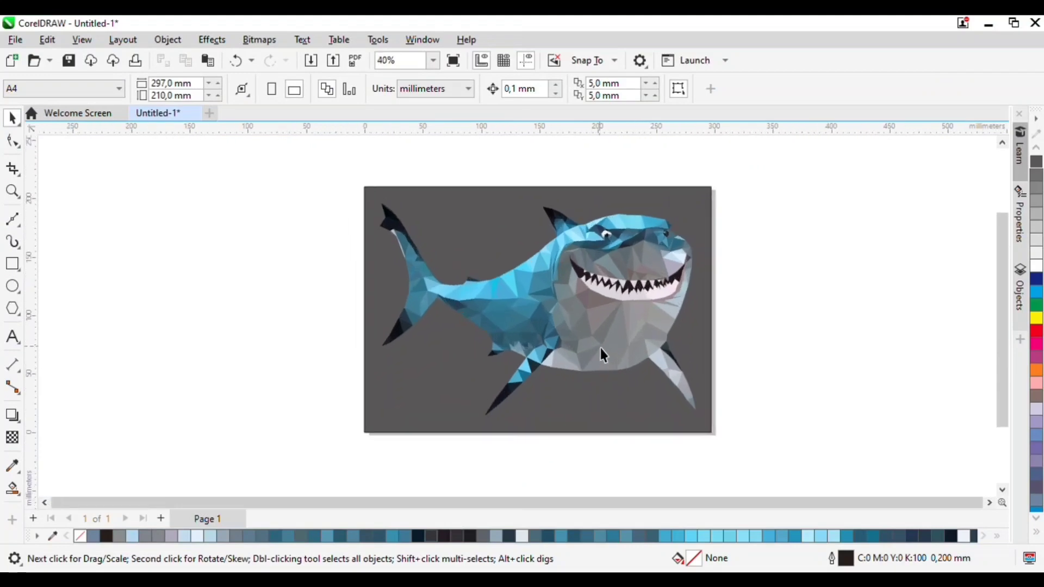
{"action": "scroll", "coordinate": [602, 354], "scroll_direction": "up", "scroll_amount": 1}
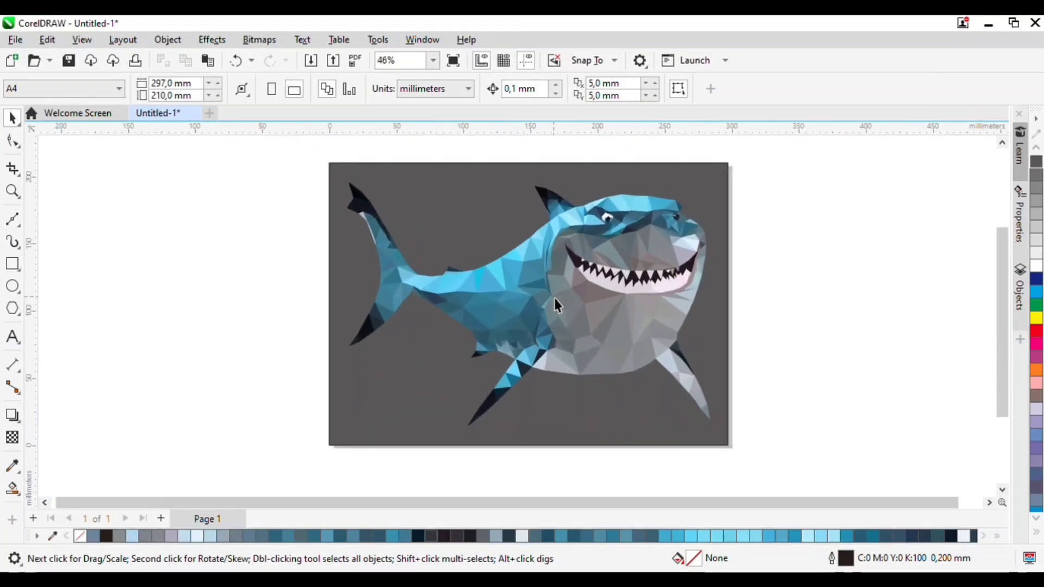
{"action": "key", "text": "z"}
{"action": "mouse_move", "coordinate": [331, 169]}
{"action": "left_mouse_down"}
{"action": "mouse_move", "coordinate": [834, 522]}
{"action": "mouse_move", "coordinate": [741, 422]}
{"action": "left_mouse_up"}
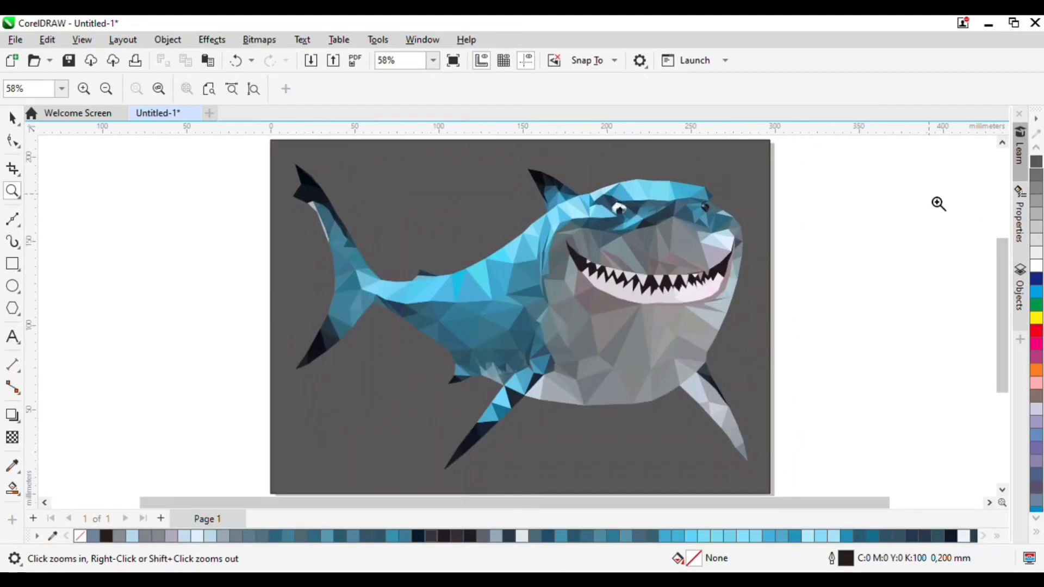
{"action": "key", "text": "space"}
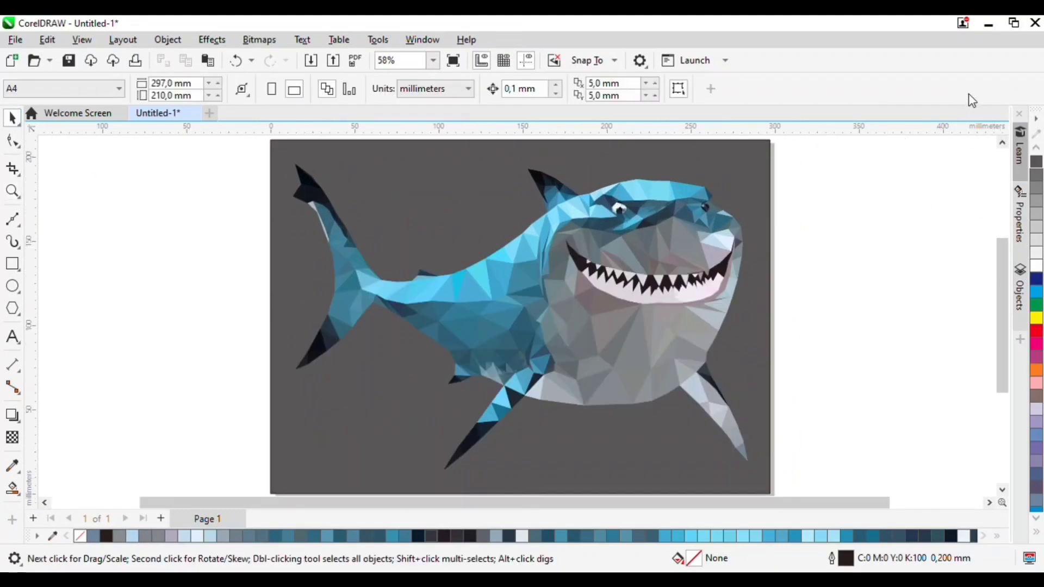